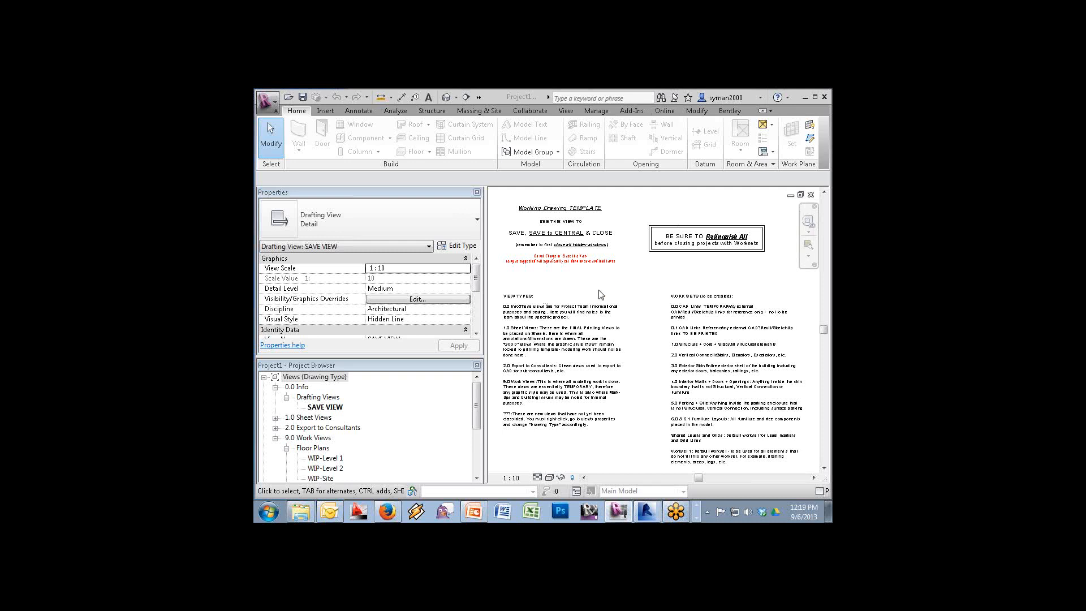
Create a new family from the Annotations folder's Generic Annotation.rft template
left_click(265, 103)
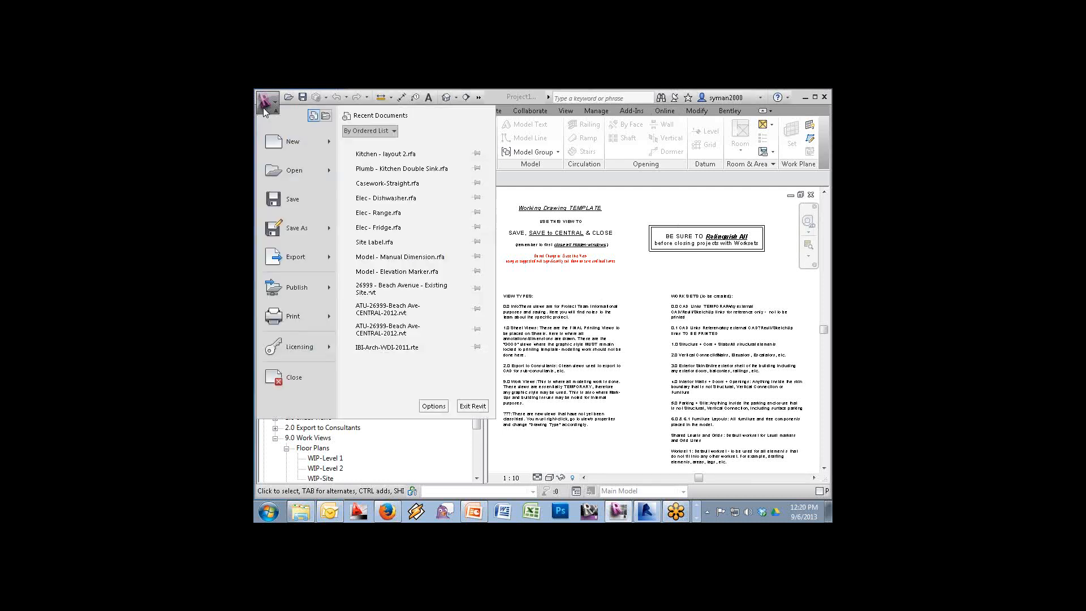
mouse_move(294, 144)
left_click(356, 179)
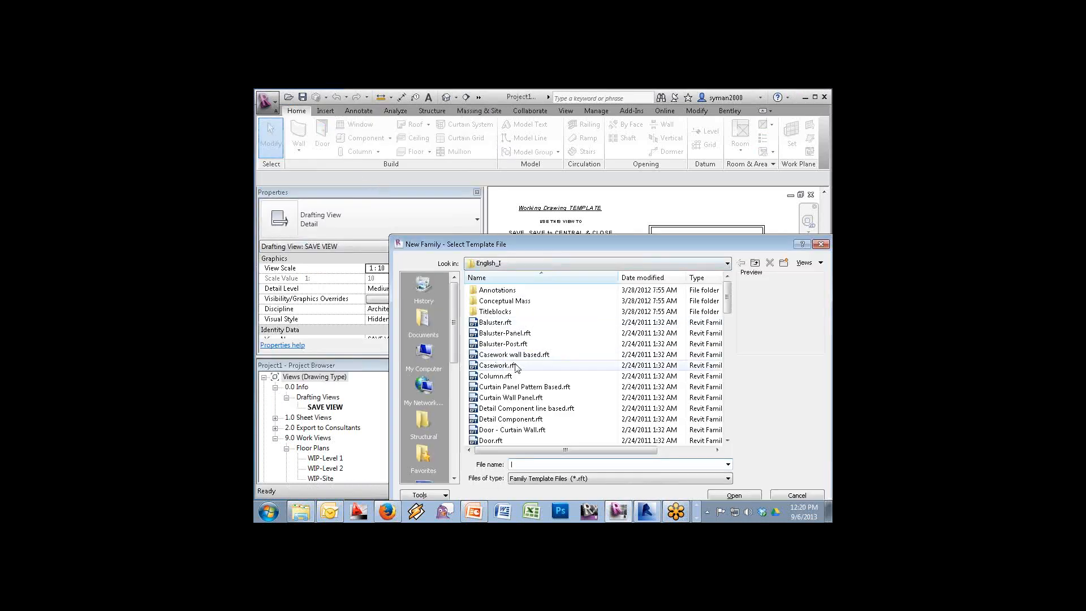
double_click(505, 290)
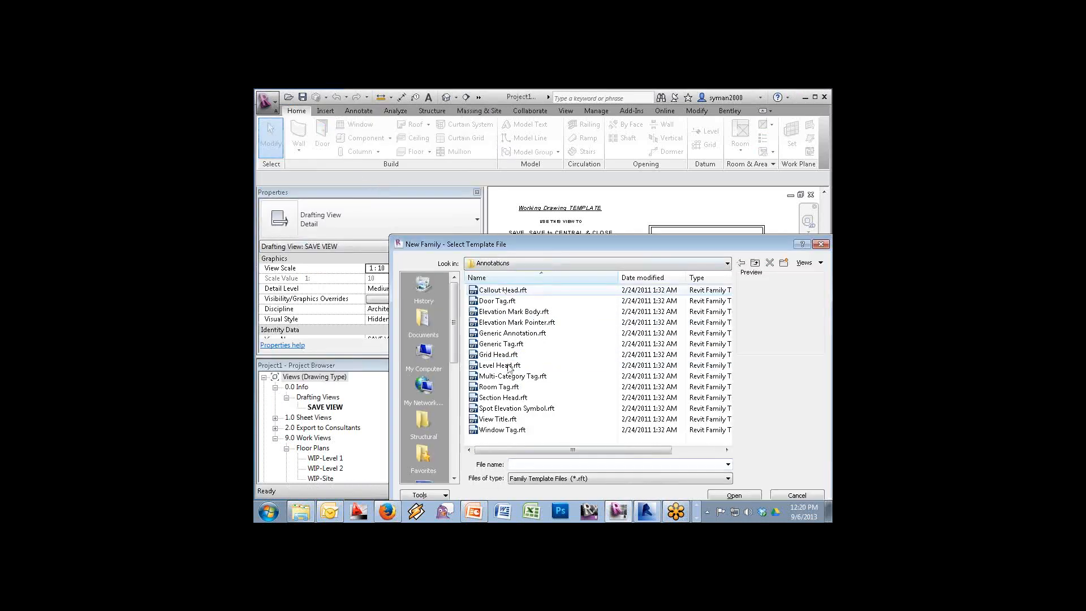
left_click(497, 334)
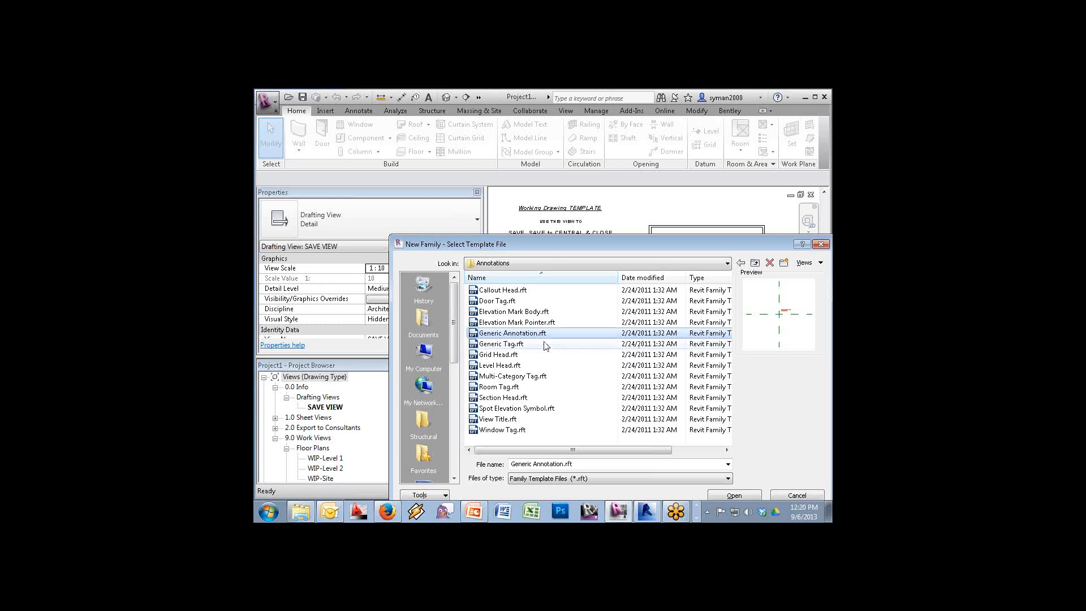
left_click(734, 496)
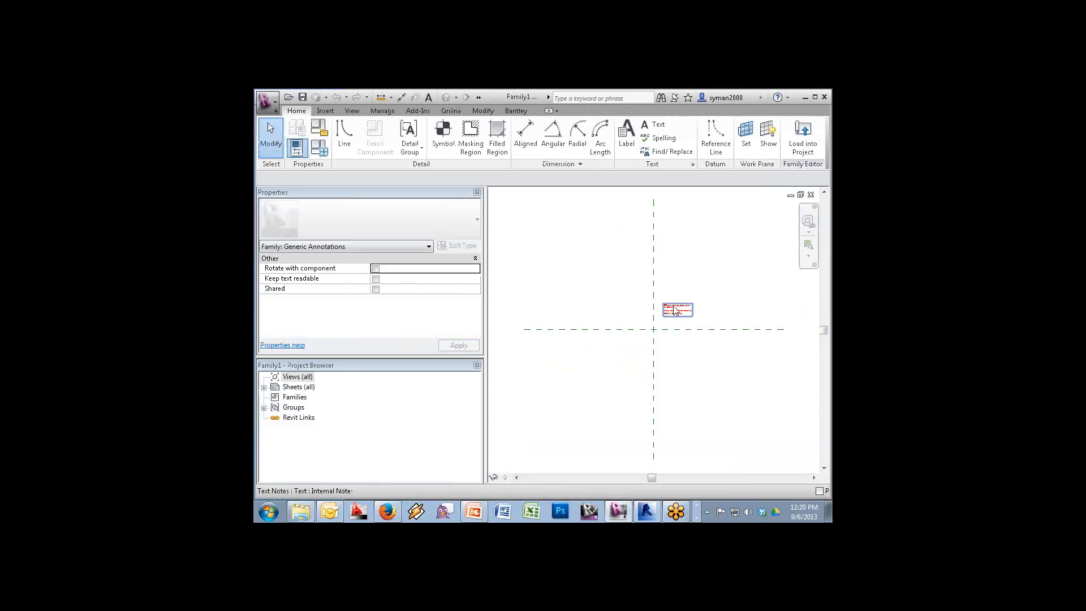
Delete the sample text note and zoom in around the reference planes
left_click(676, 309)
key("Delete")
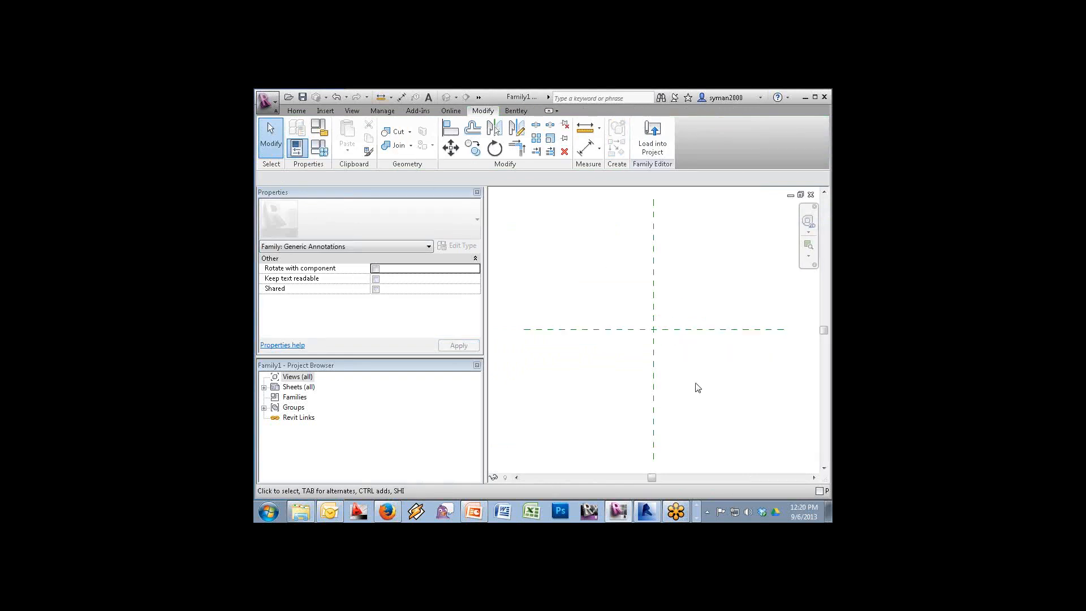
left_click(808, 245)
left_click_drag(713, 283, 581, 404)
Start a label at the intersection of the two reference planes
left_click(296, 111)
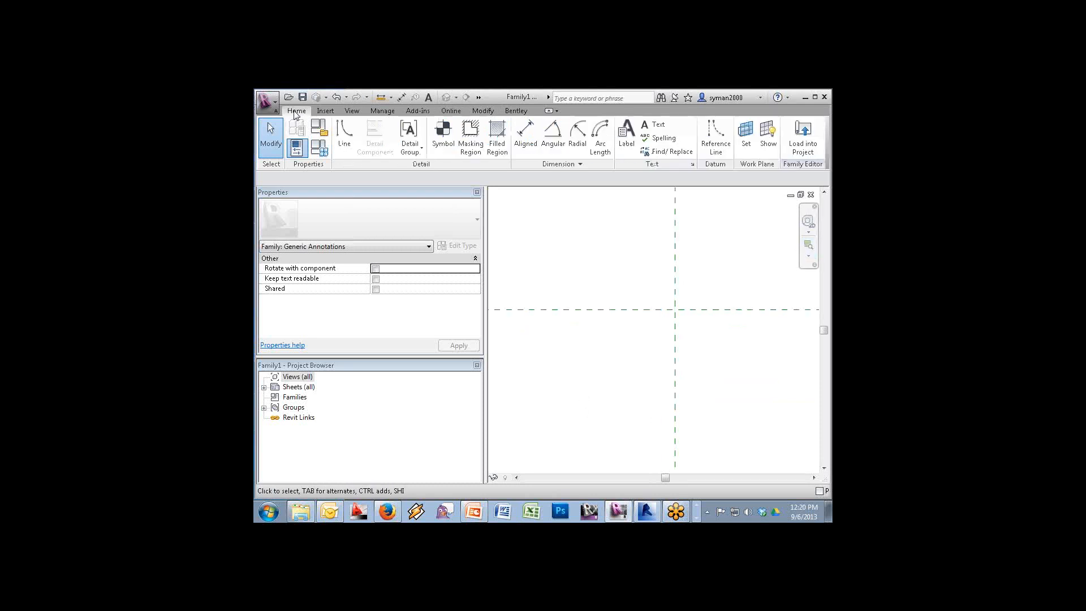
left_click(631, 136)
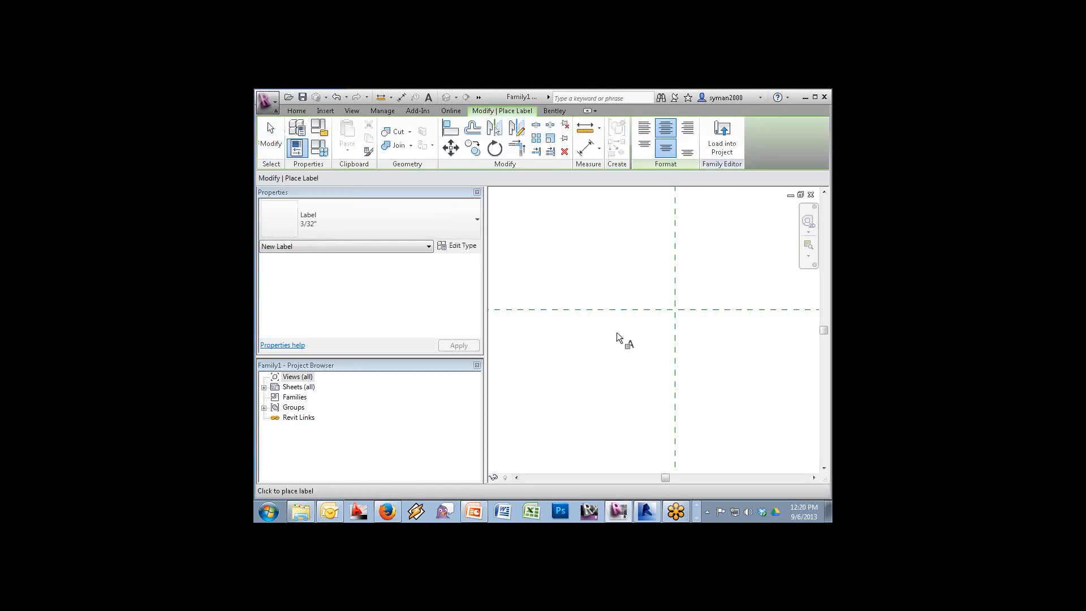
left_click(675, 310)
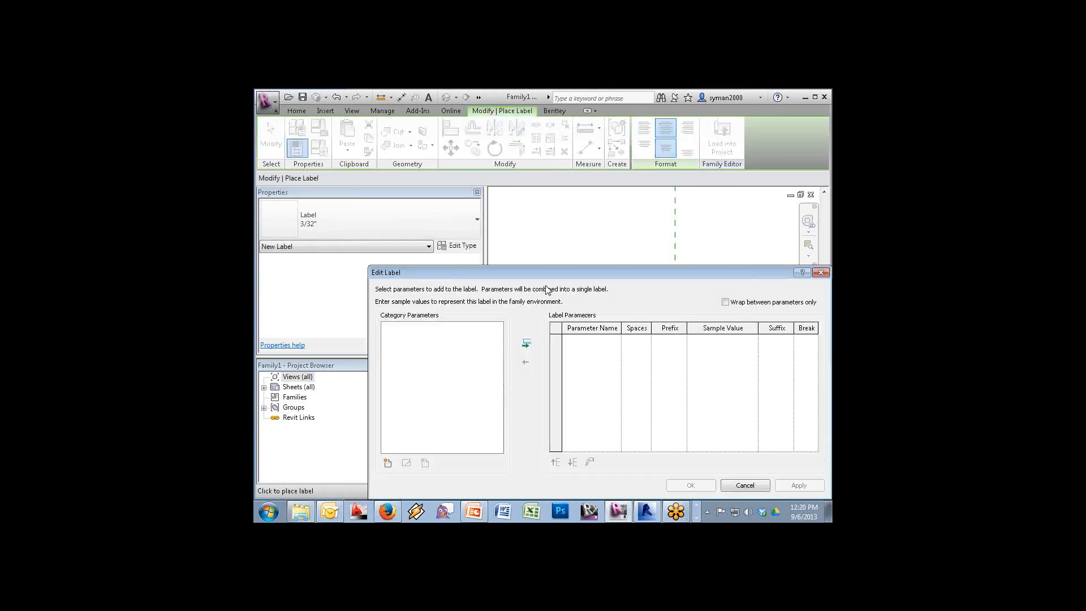
Add a new Area-type instance parameter named 'Solid Area' to the label's parameter list
left_click_drag(578, 273, 564, 210)
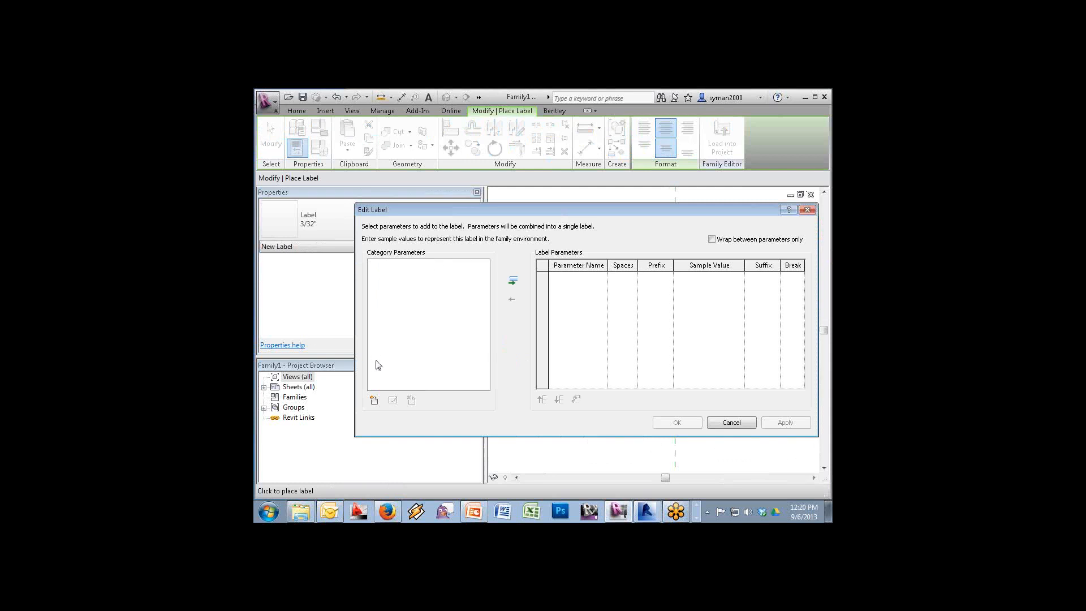
left_click(375, 400)
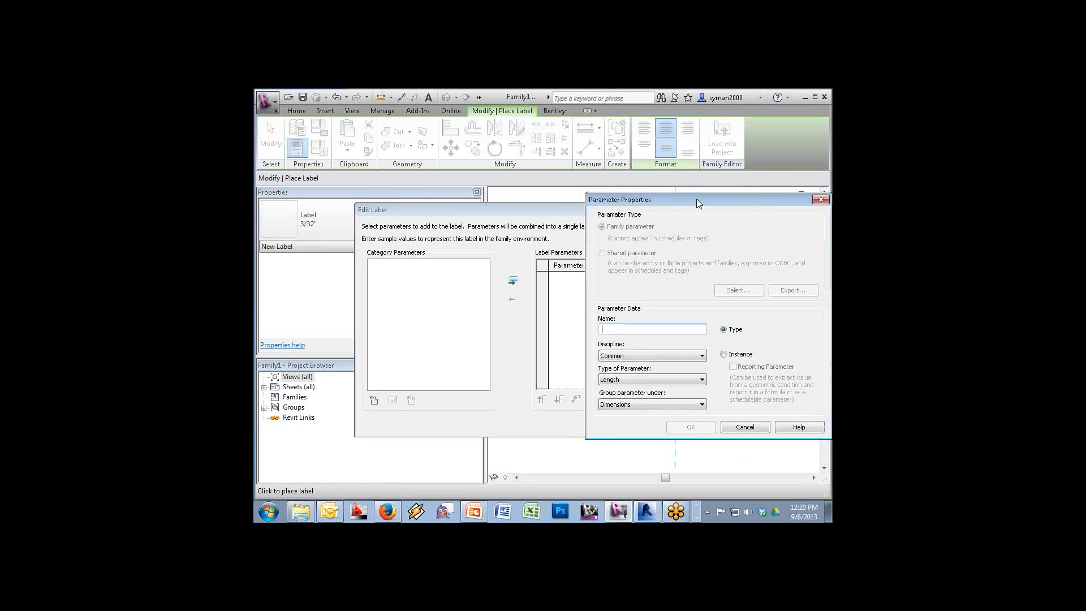
left_click_drag(697, 198, 586, 186)
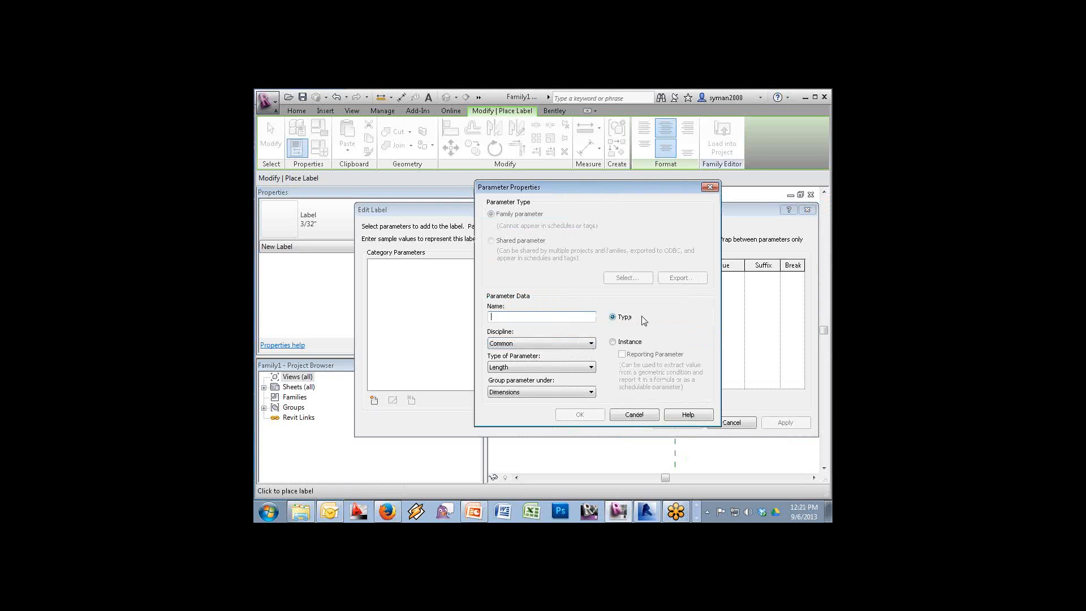
left_click(525, 372)
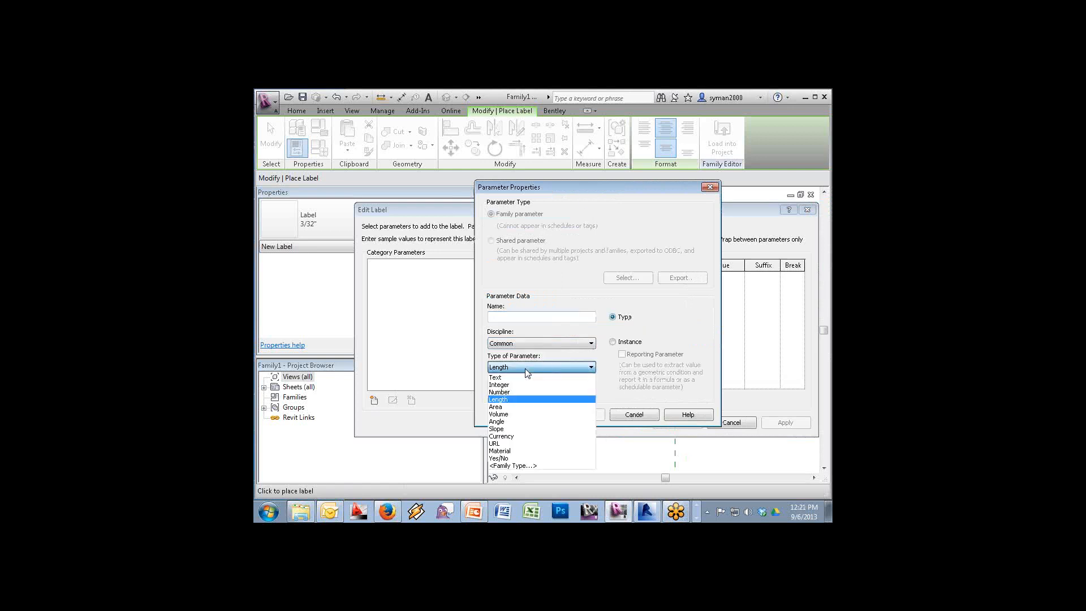
left_click(513, 408)
left_click(514, 318)
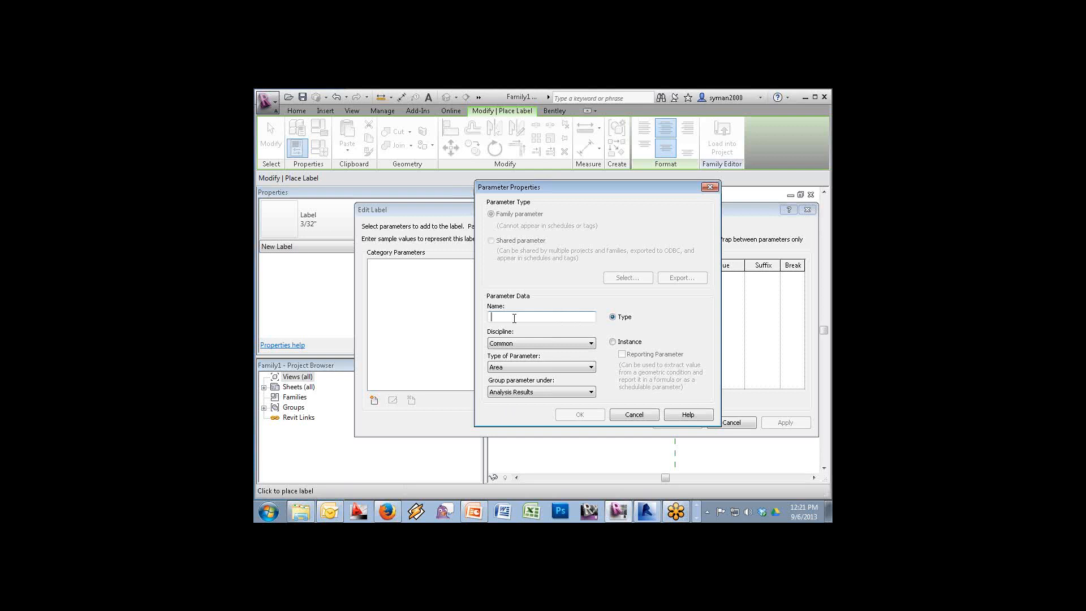
type("Solid Area")
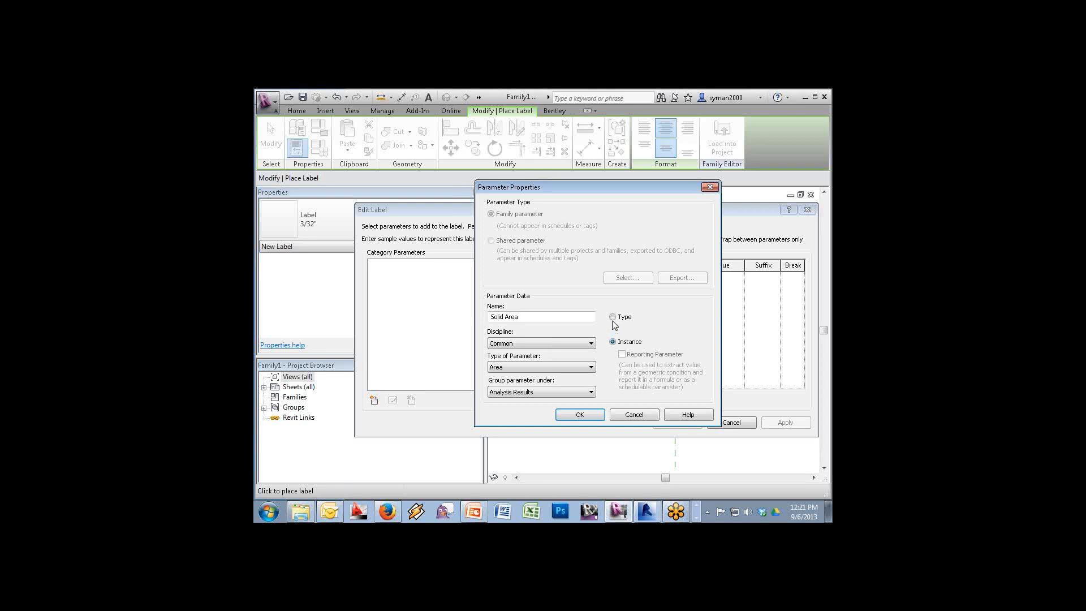
left_click(587, 415)
left_click(513, 281)
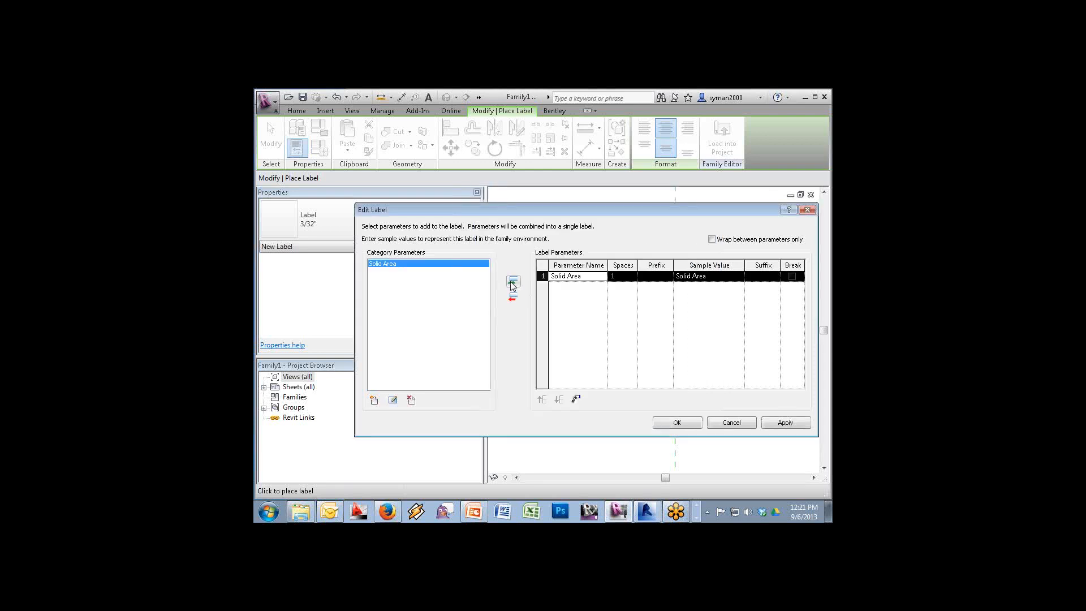
Add a Glass Area instance Area parameter at the top of the label, with a line break after it
left_click(374, 400)
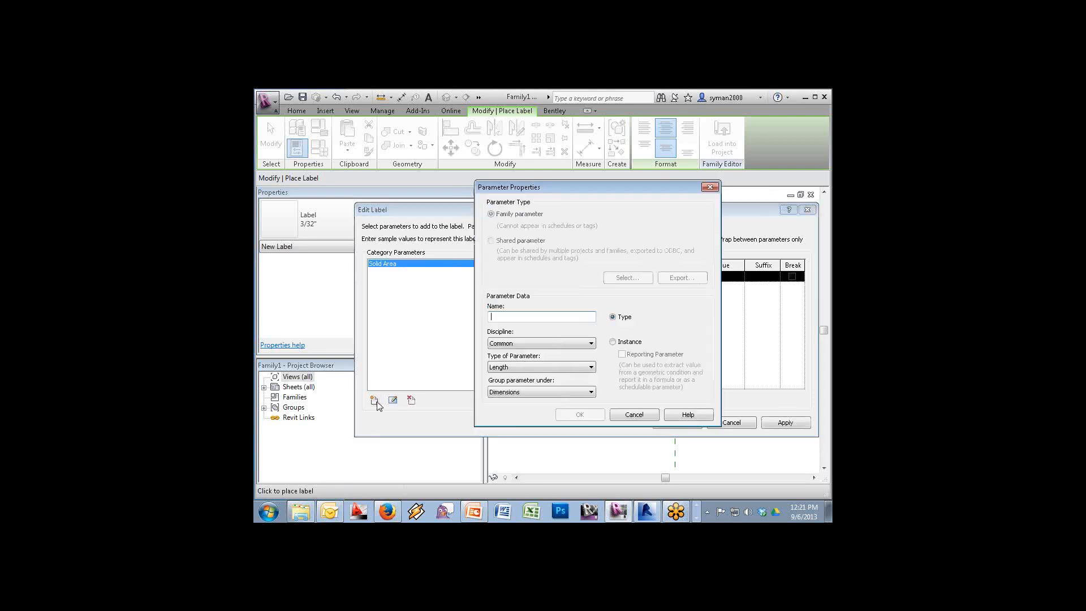
left_click(512, 367)
left_click(509, 407)
left_click(514, 318)
type("G")
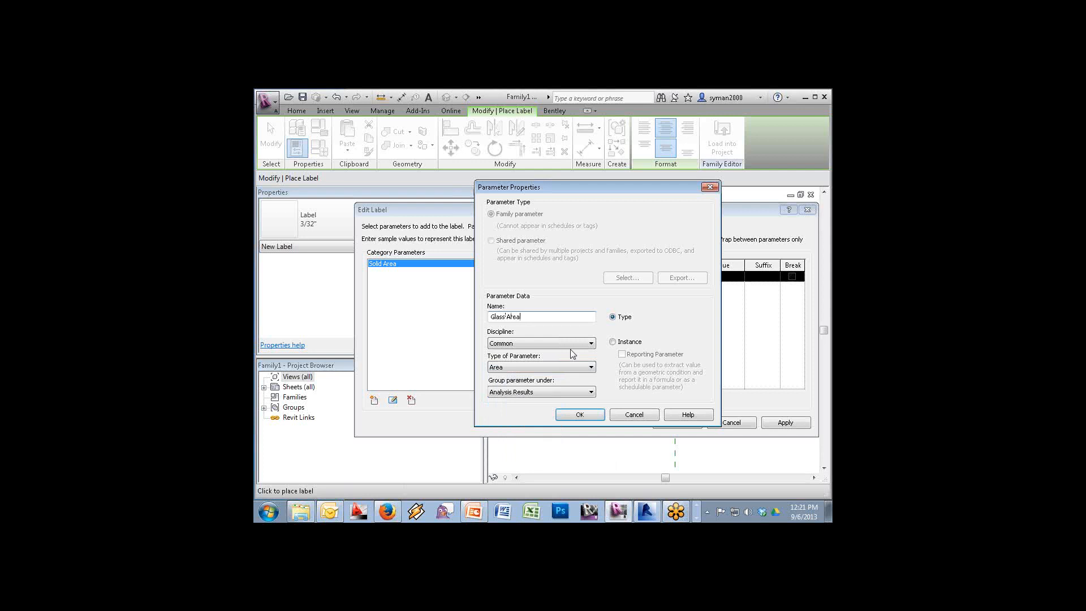
type("lass Area")
left_click(612, 342)
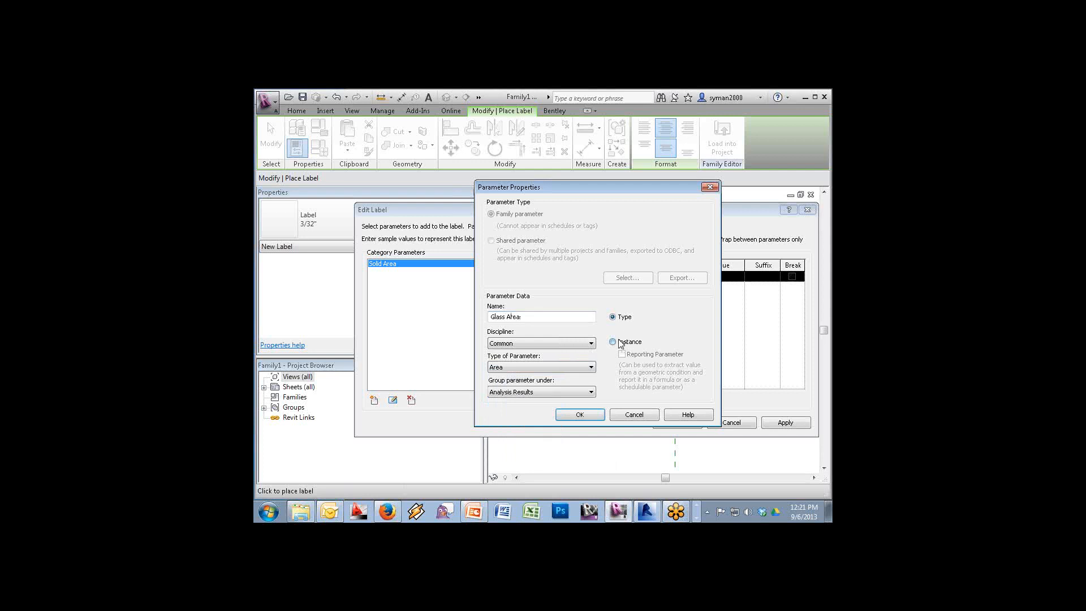
left_click(580, 415)
left_click(513, 282)
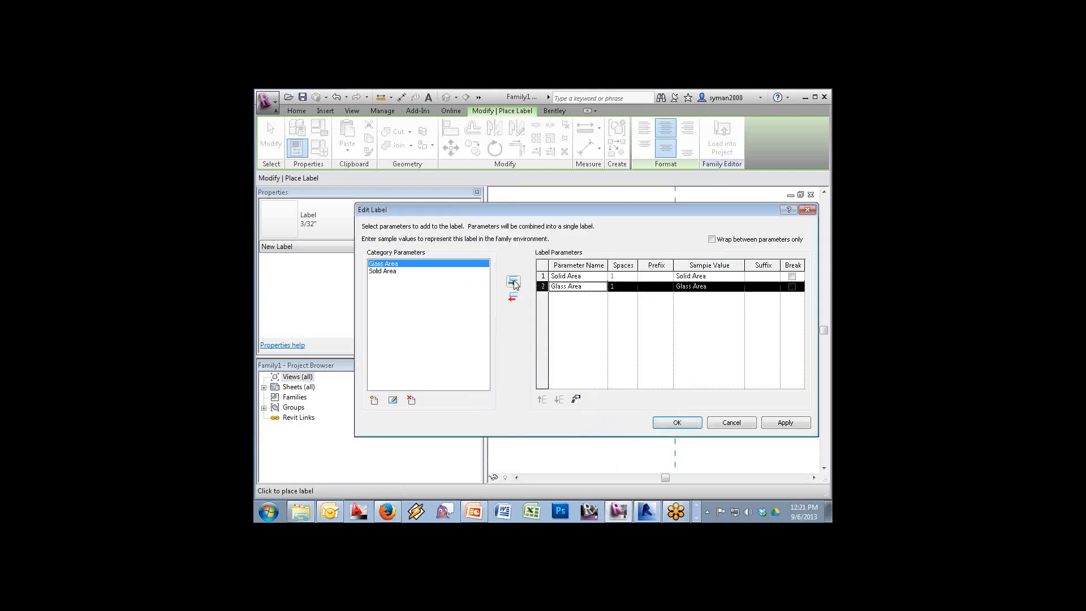
left_click(542, 399)
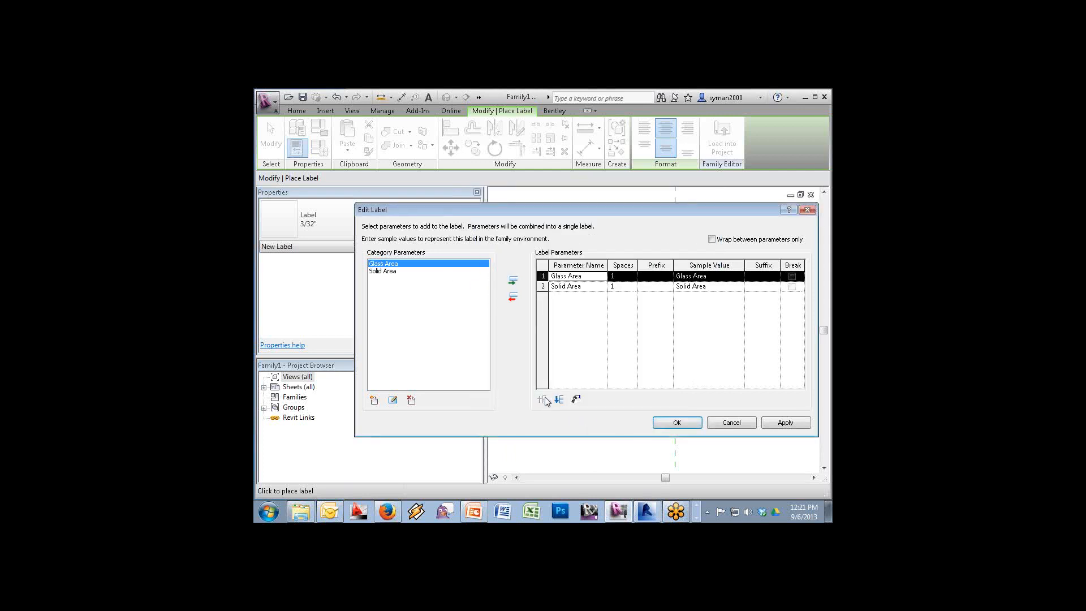
left_click(791, 276)
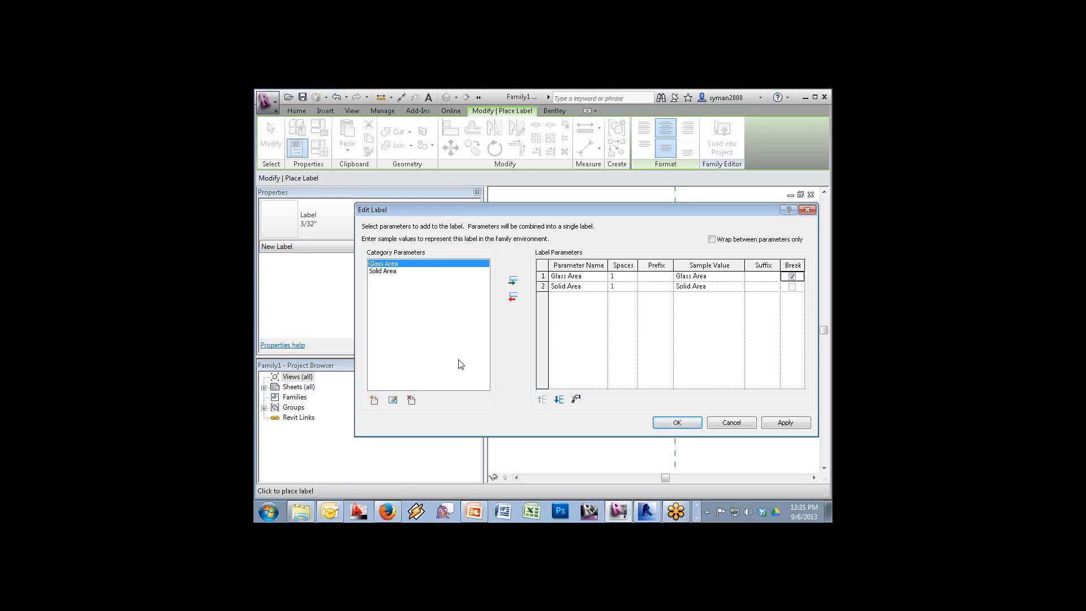
Add a Total Area instance Area parameter, break the line after Solid Area, and place the label
left_click(374, 399)
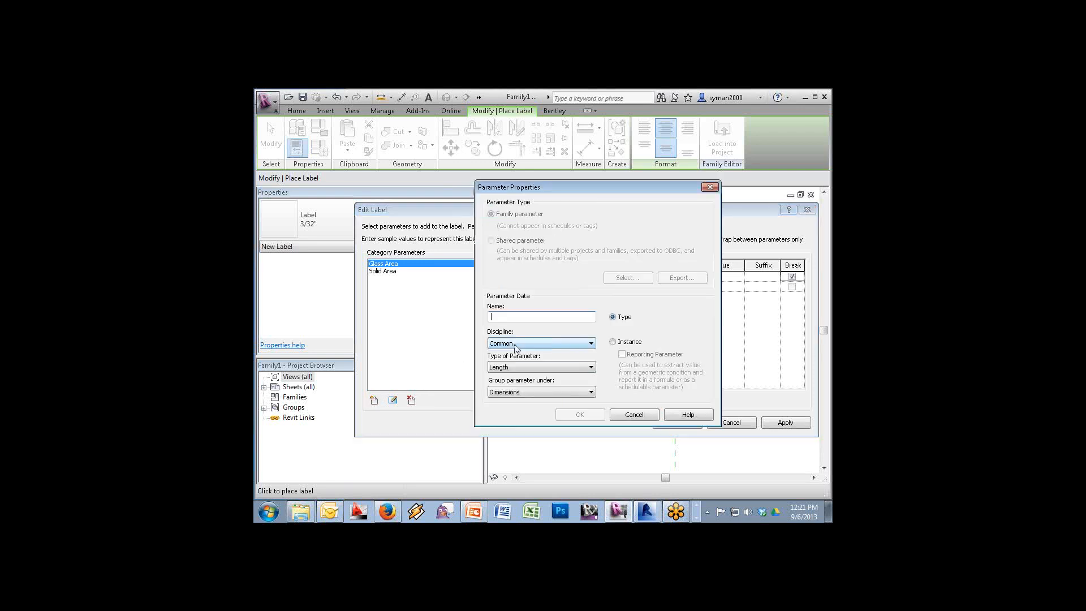
left_click(506, 367)
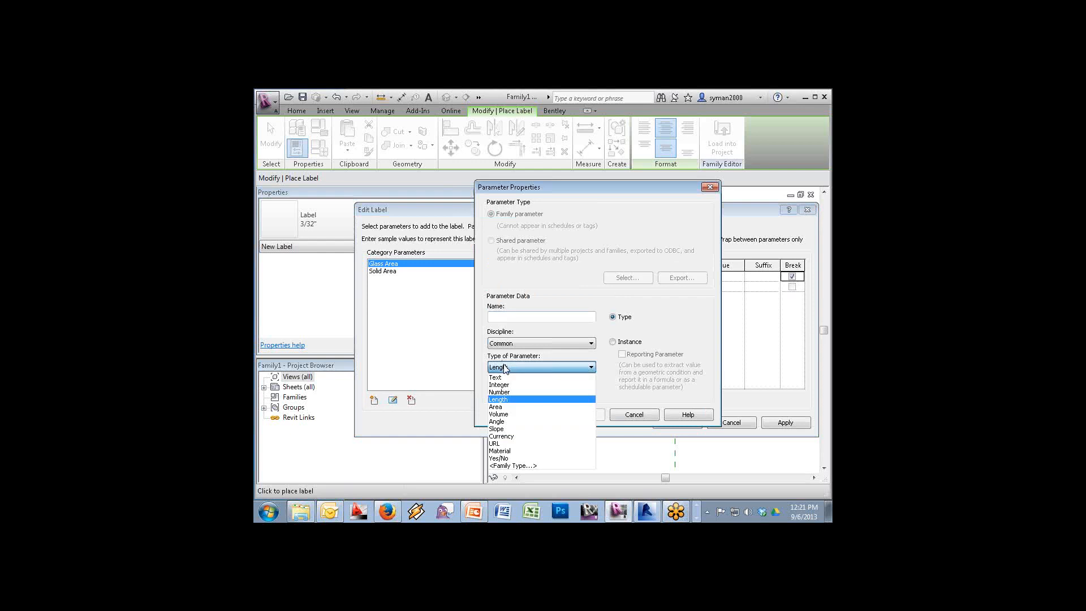
left_click(504, 407)
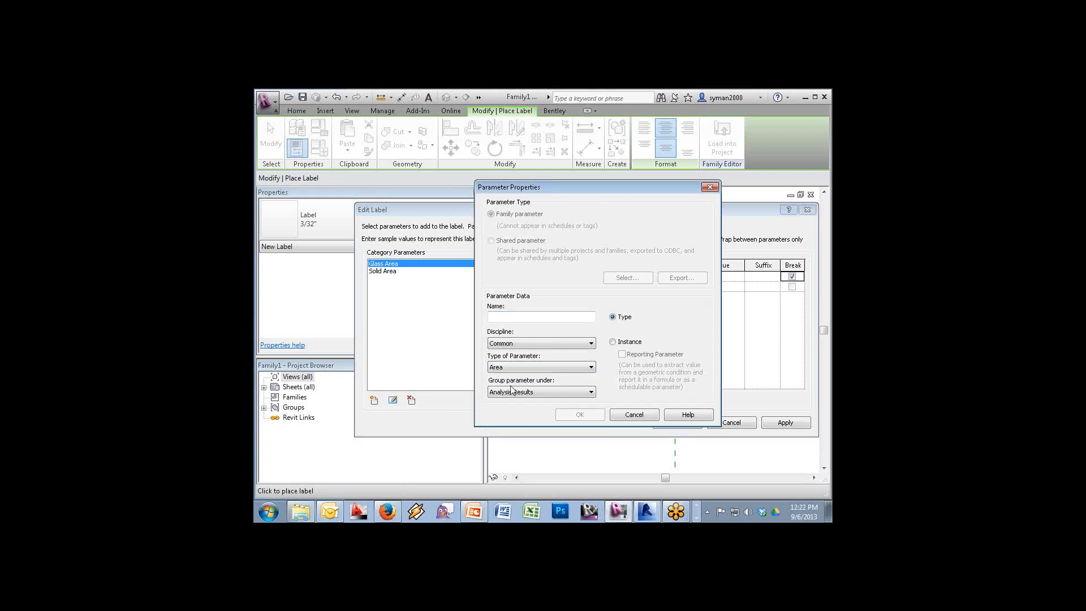
left_click(512, 367)
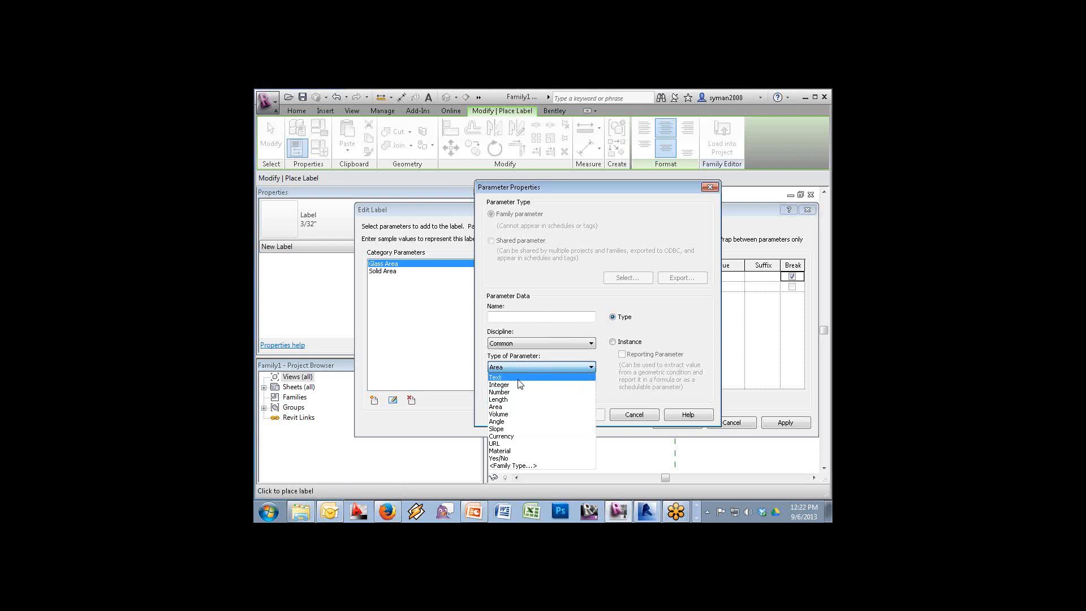
left_click(497, 407)
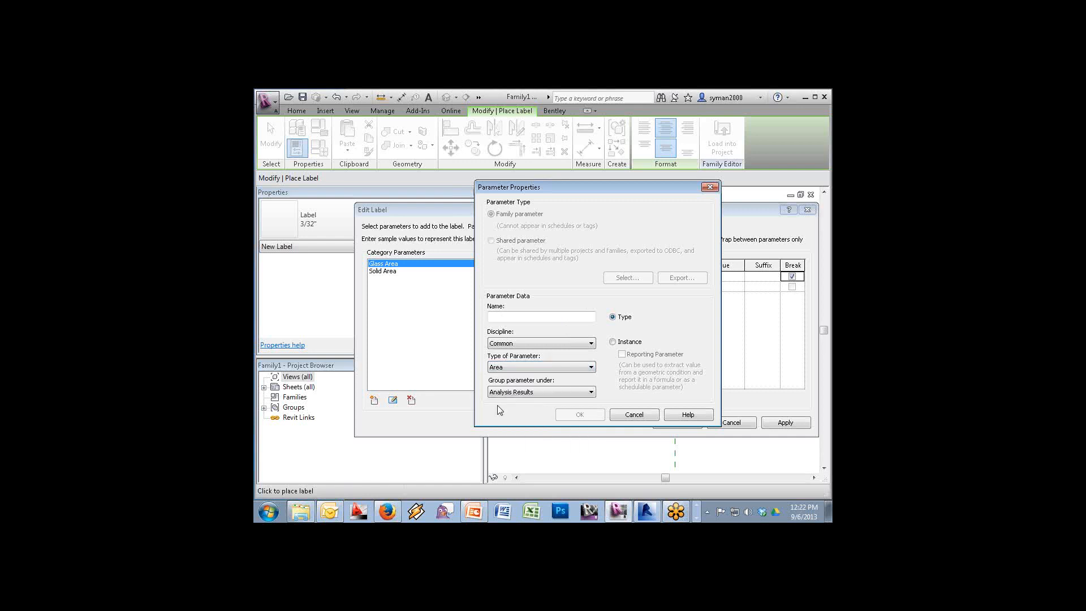
left_click(517, 367)
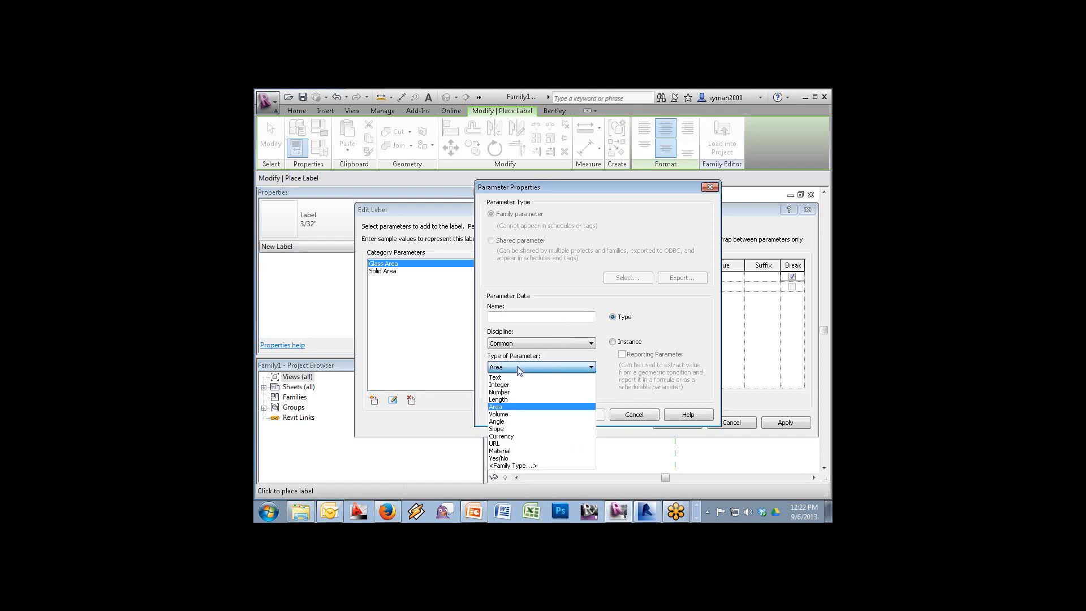
left_click(516, 407)
left_click(510, 314)
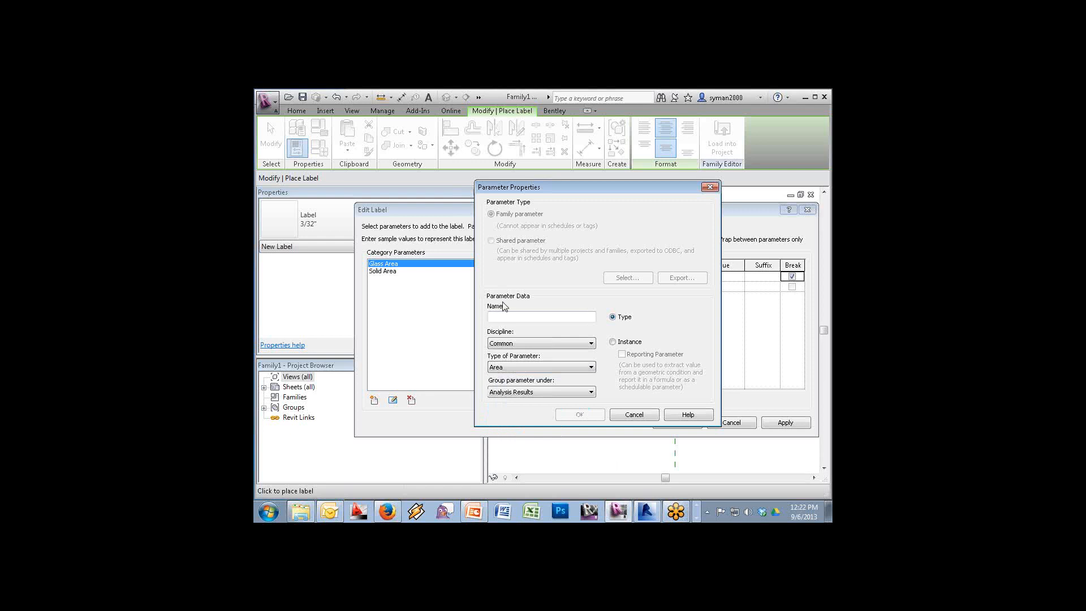
type("T")
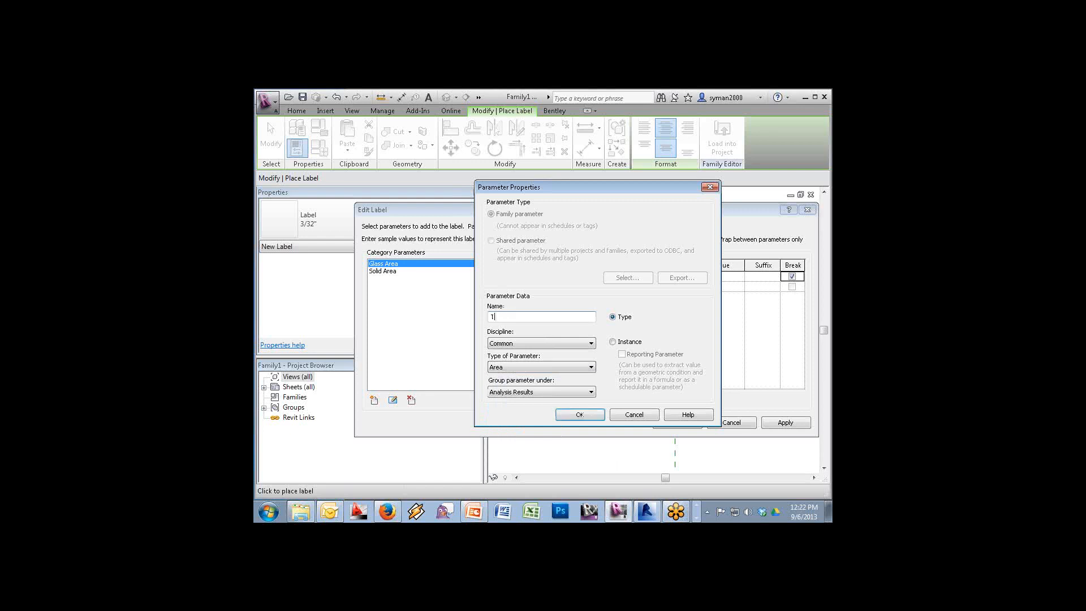
type("otal Araa")
left_click(629, 342)
left_click(565, 419)
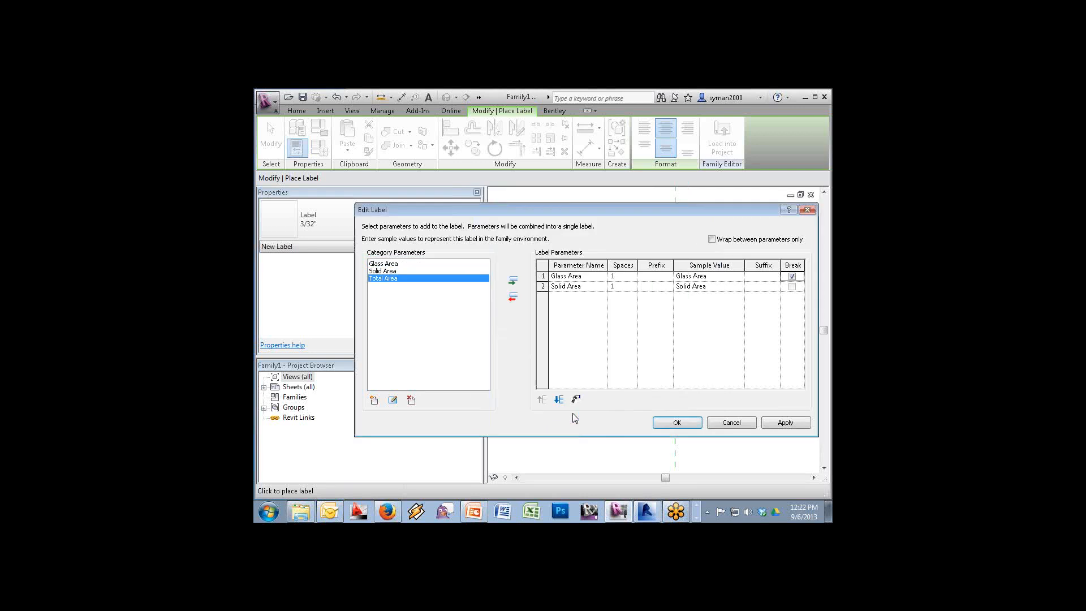
left_click(513, 283)
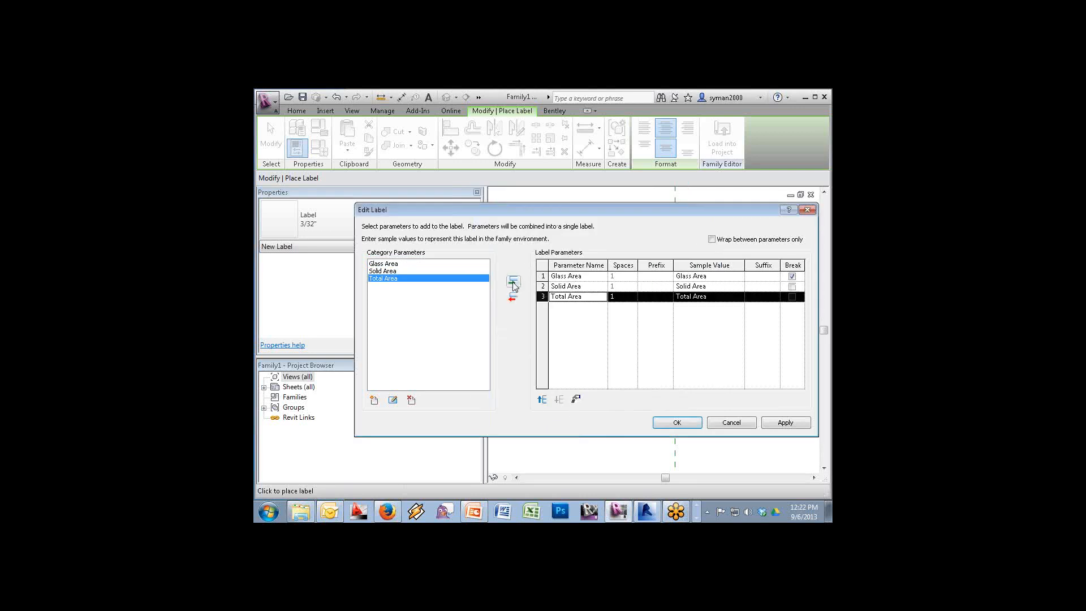
left_click(791, 286)
left_click(677, 422)
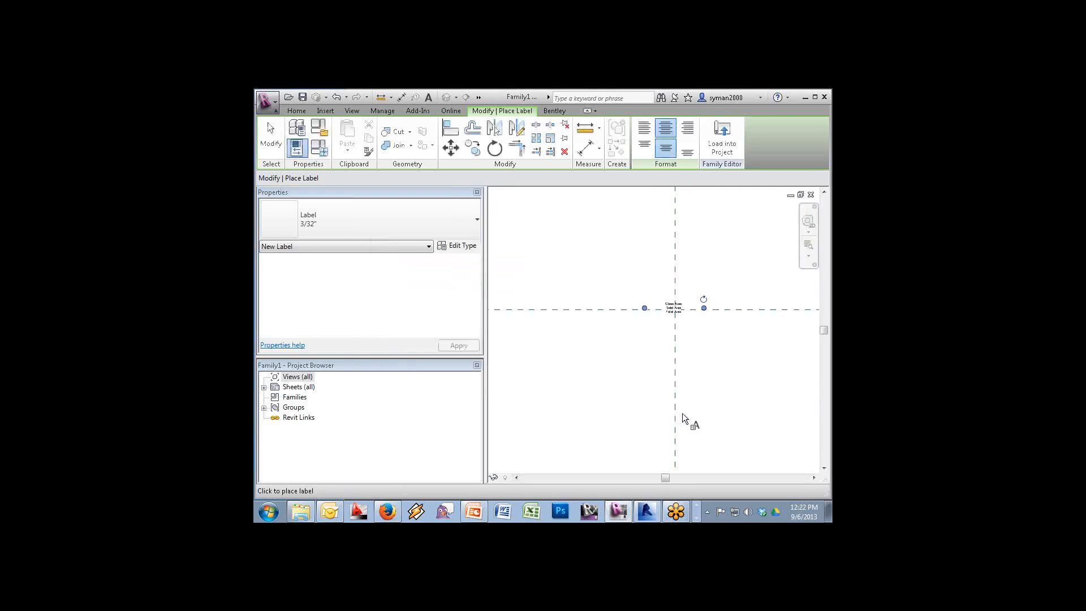
Zoom in on the placed label and open the Family Types dialog
key("Escape")
key("Escape")
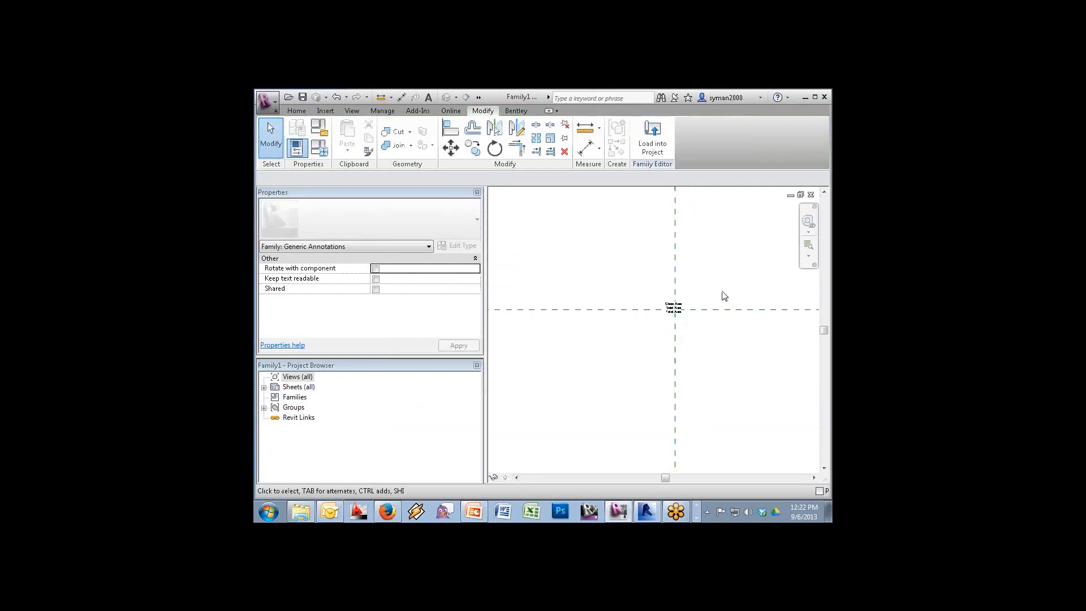
mouse_move(728, 276)
left_mouse_down()
mouse_move(607, 398)
mouse_move(618, 332)
mouse_move(719, 279)
left_mouse_up()
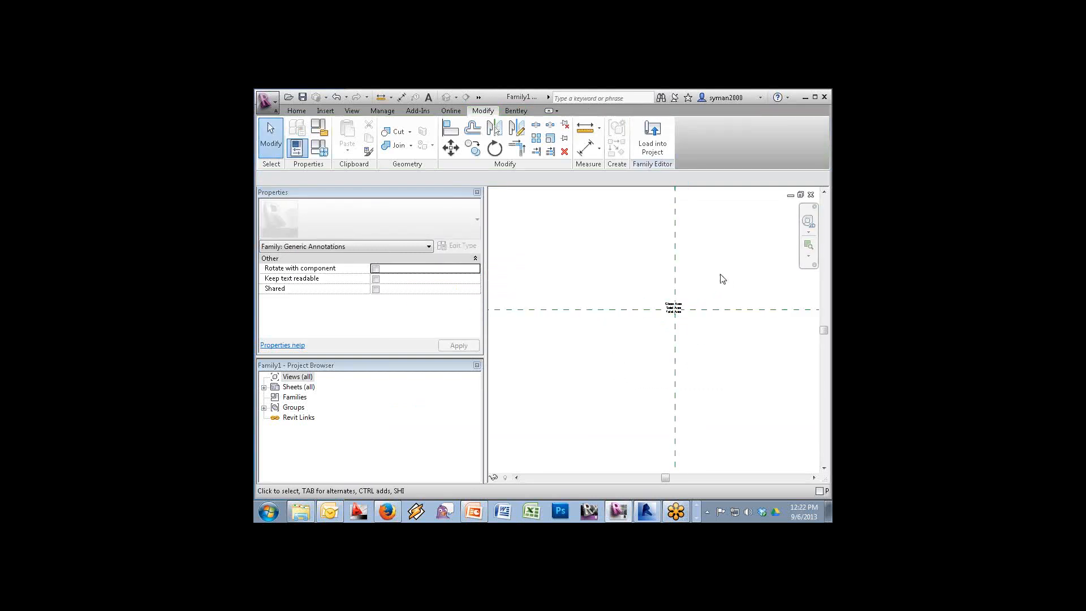
left_click(812, 244)
left_click_drag(743, 270, 597, 332)
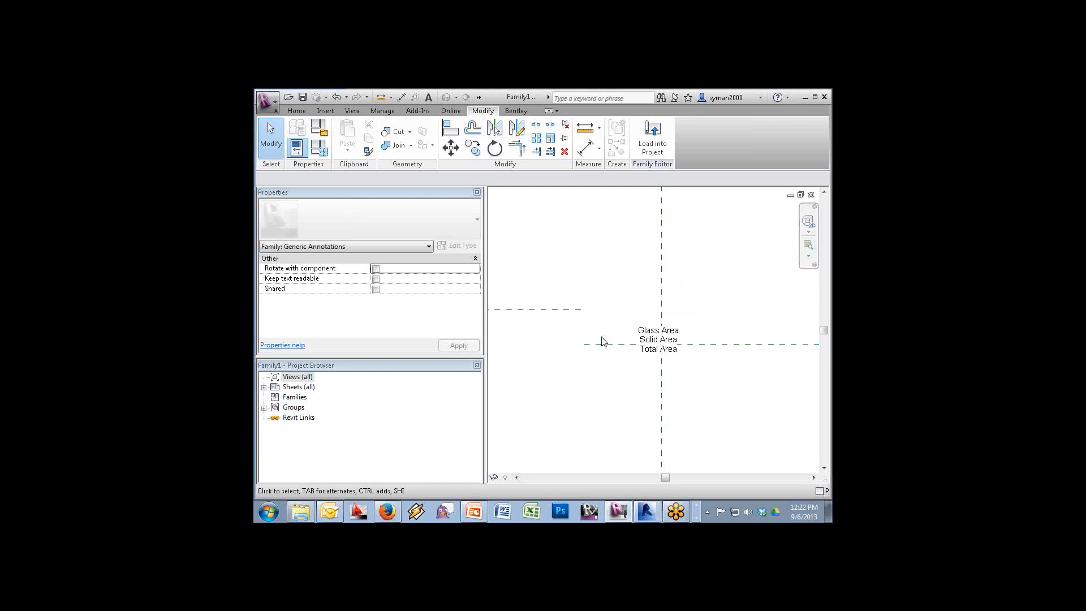
left_click(657, 336)
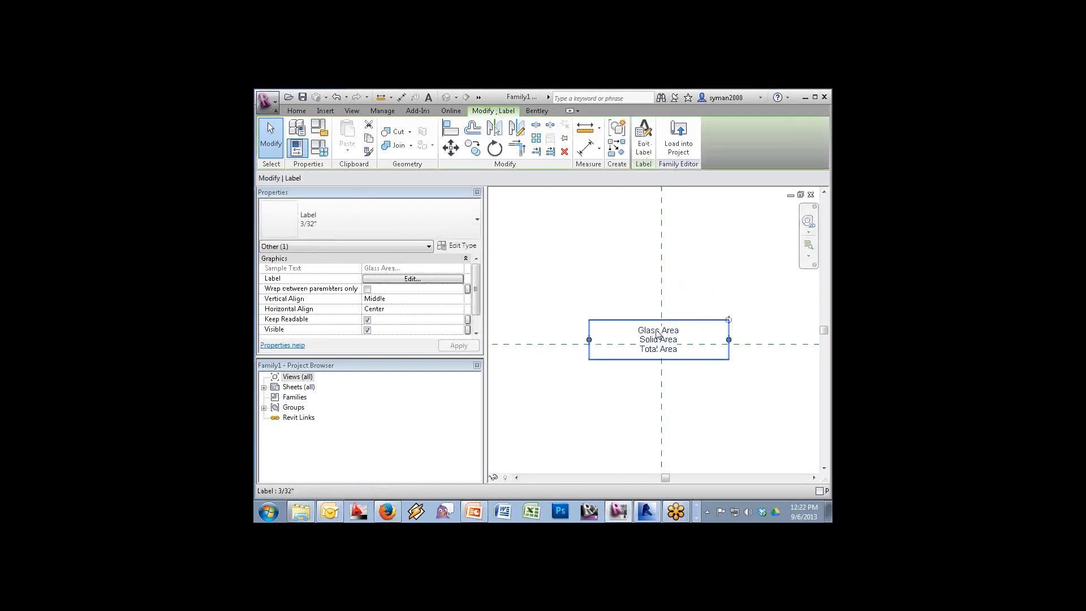
left_click(588, 274)
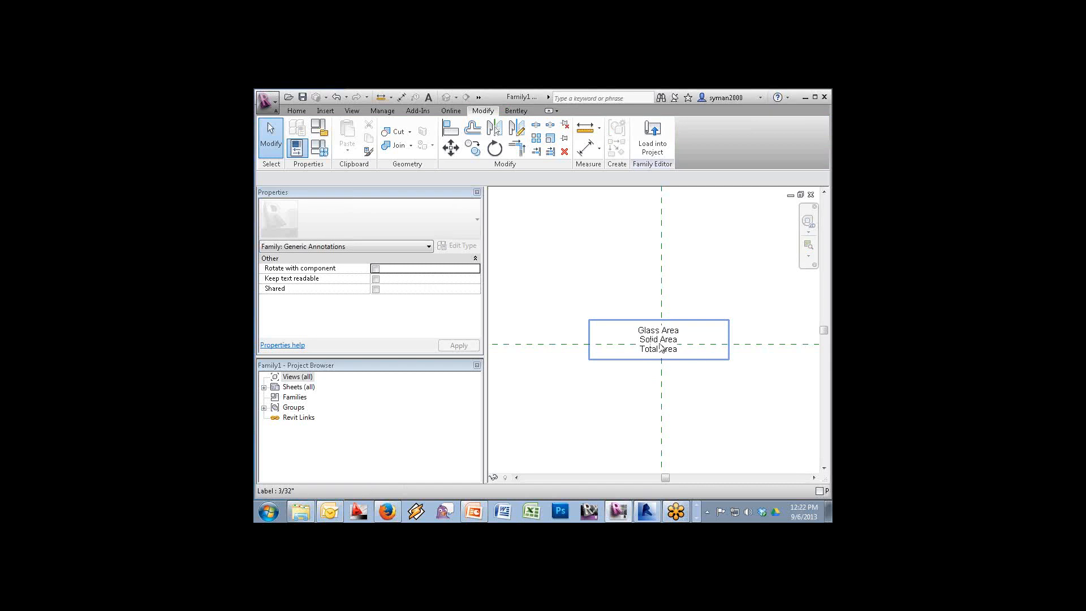
left_click(321, 150)
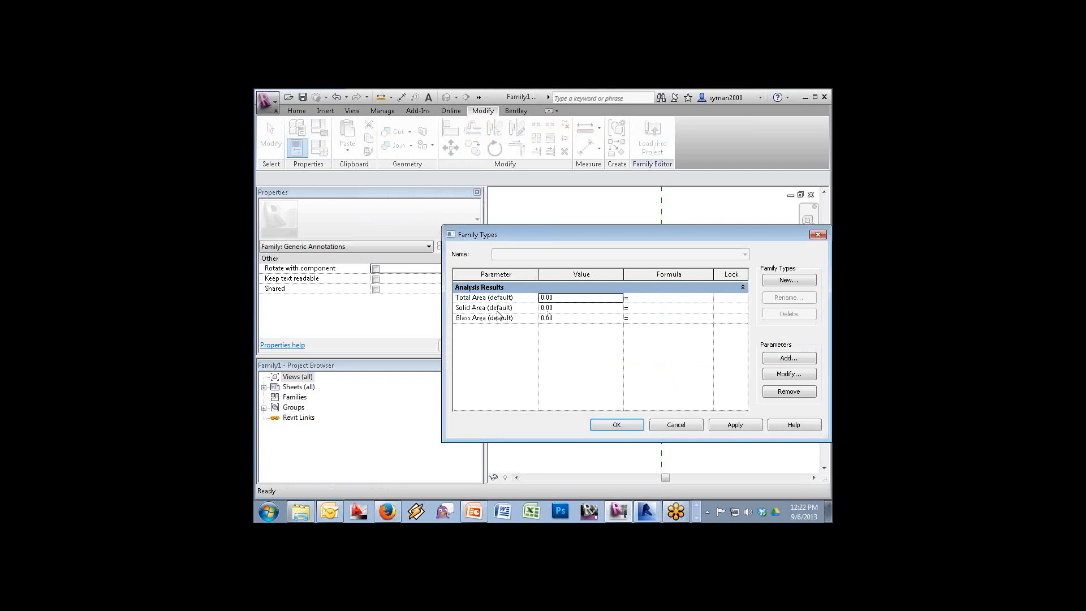
Give Total Area the formula Solid Area + Glass Area, set both inputs to 1, and apply
left_click(673, 297)
type("Solid Area + Glass Area")
left_click(575, 308)
type("1")
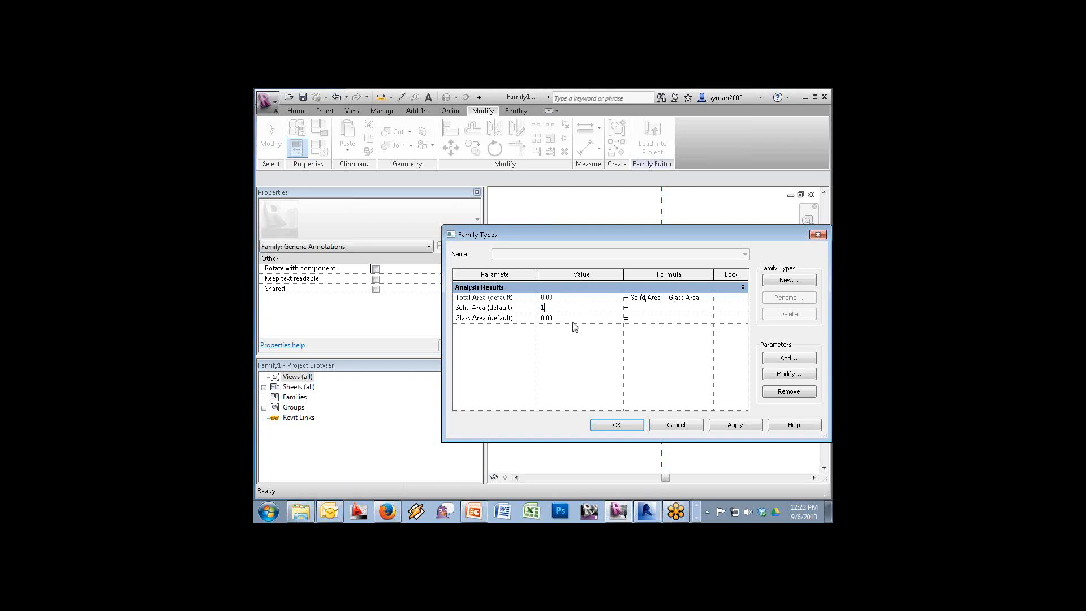
left_click(573, 322)
type("1")
left_click(744, 423)
Close Family Types, select the label, and reopen Edit Label
left_click(619, 424)
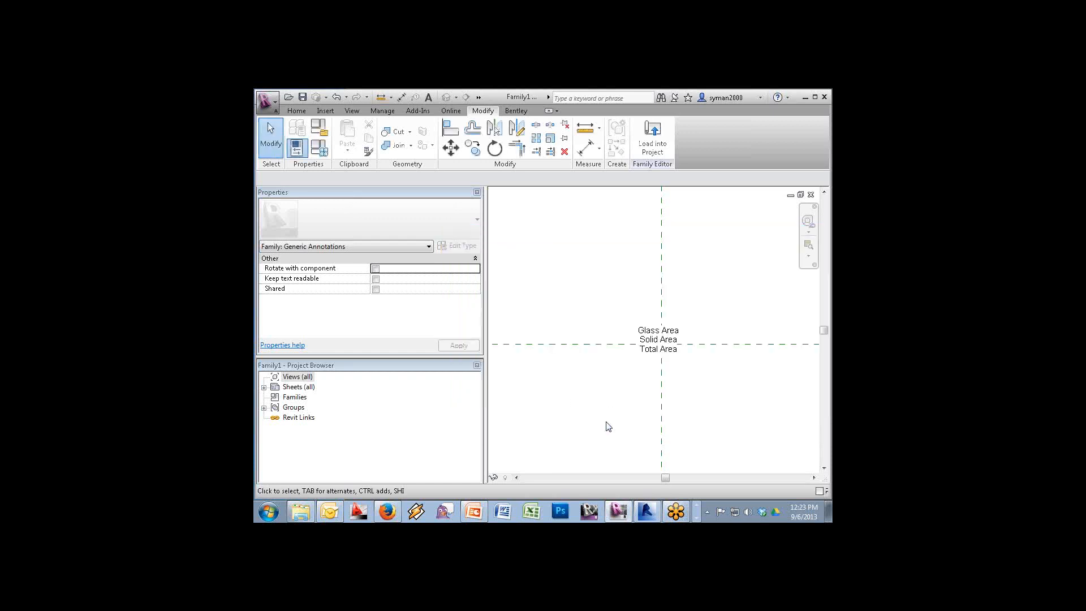
left_click(676, 351)
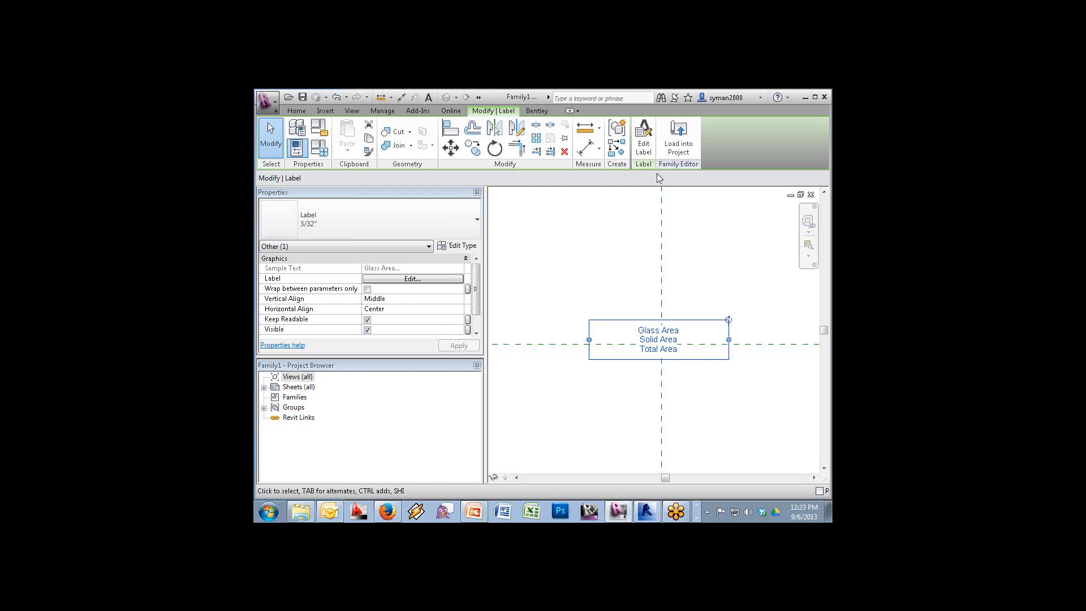
left_click(643, 138)
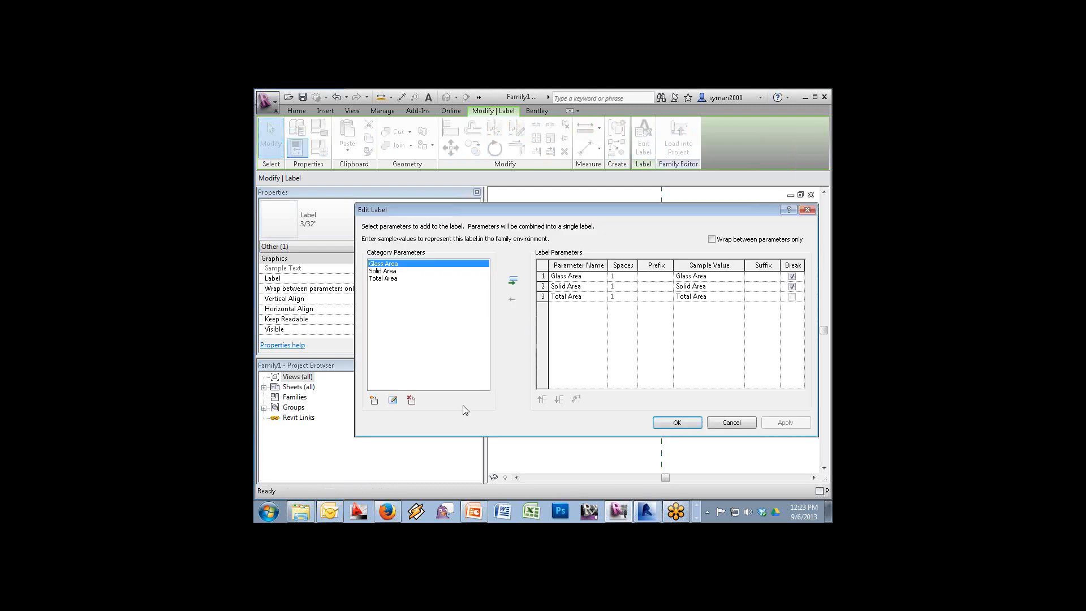
Create a Number-type instance parameter named Glass Ratio
left_click(373, 400)
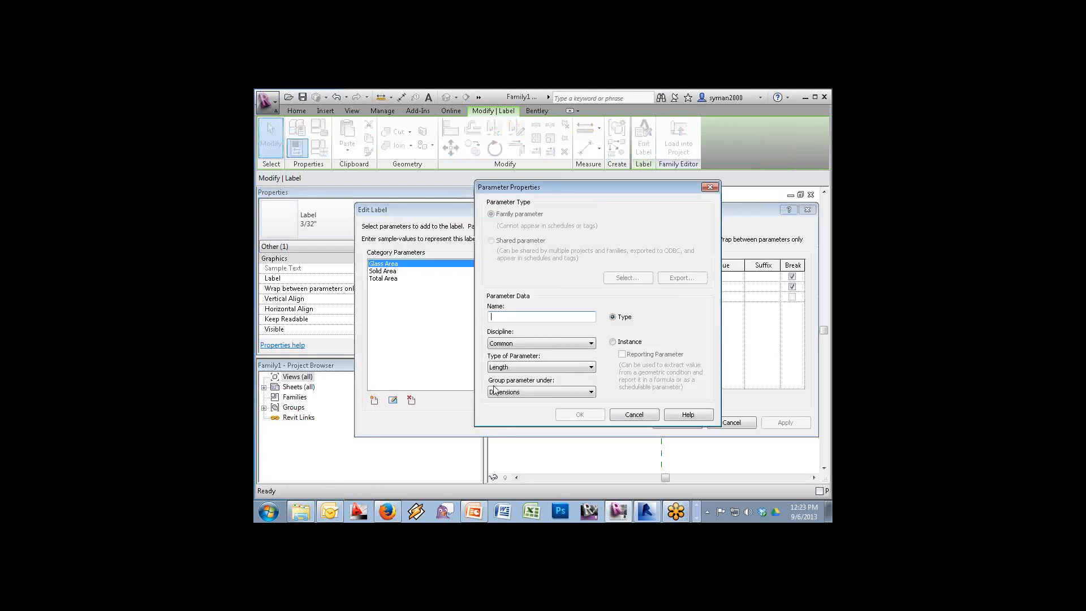
left_click(540, 367)
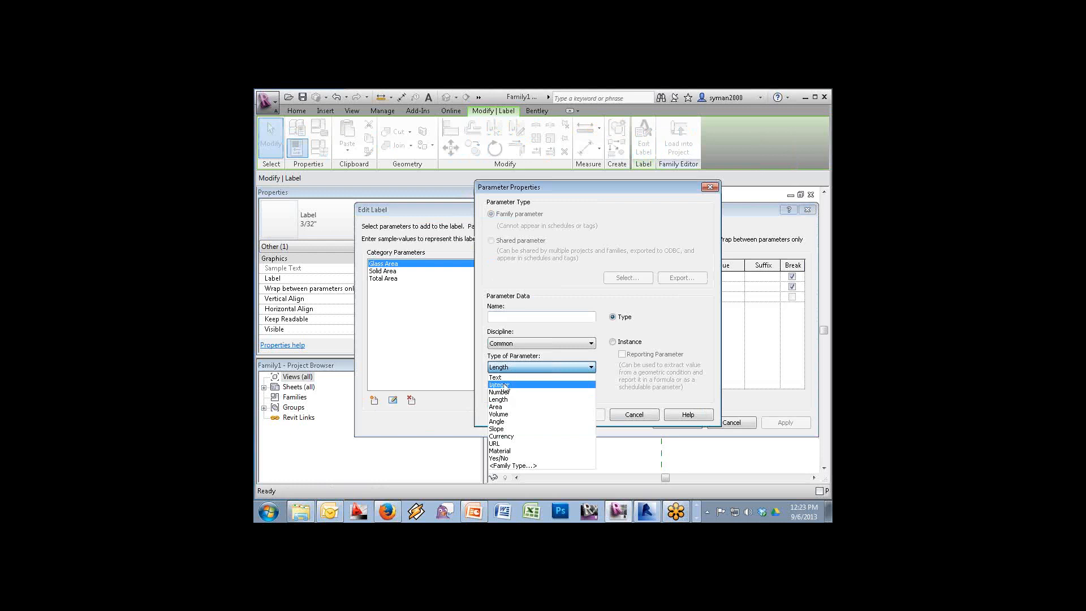
left_click(502, 394)
left_click(518, 368)
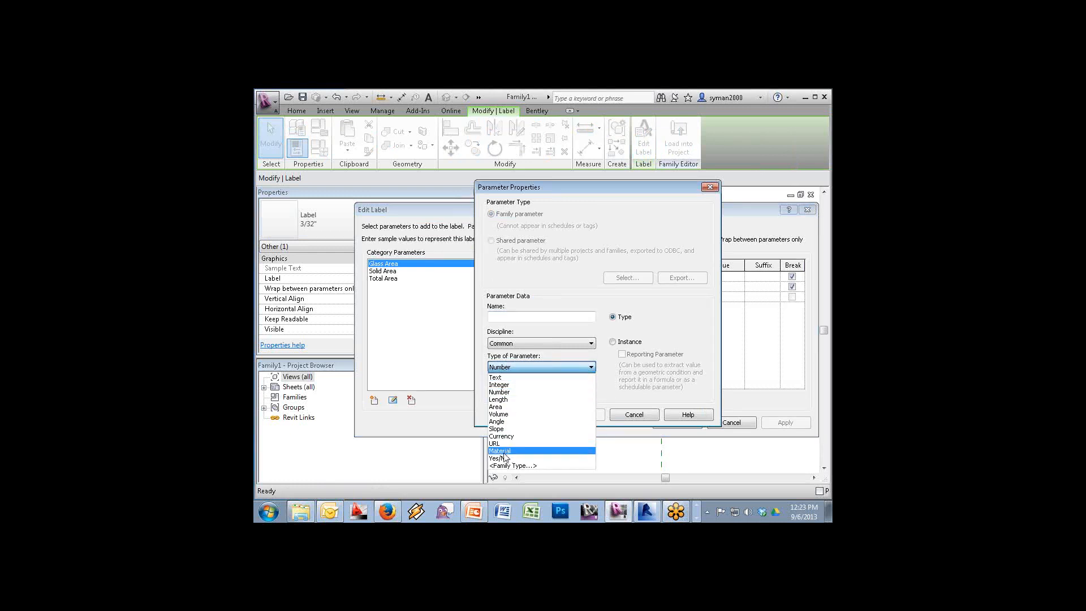
left_click(507, 392)
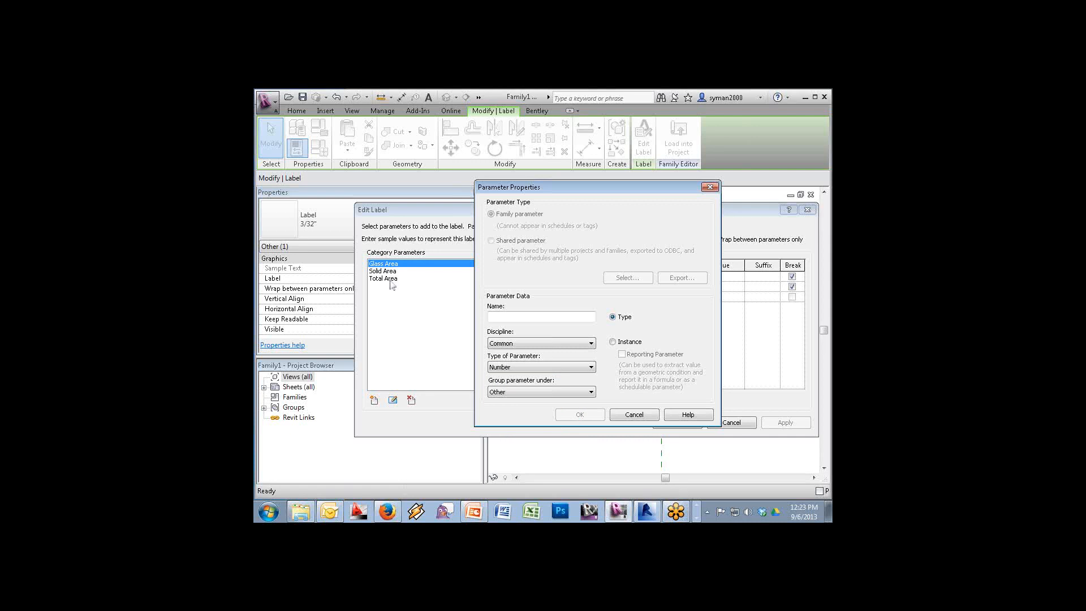
left_click(518, 317)
type("His")
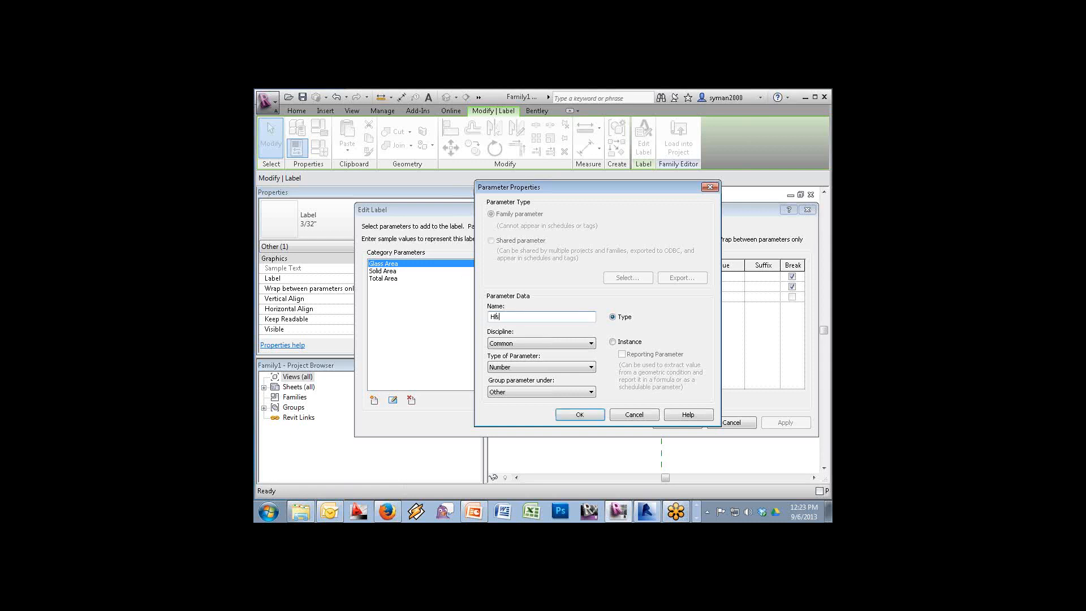
key("BackSpace")
key("BackSpace")
type("Glass Ra")
left_click(625, 342)
left_click(572, 414)
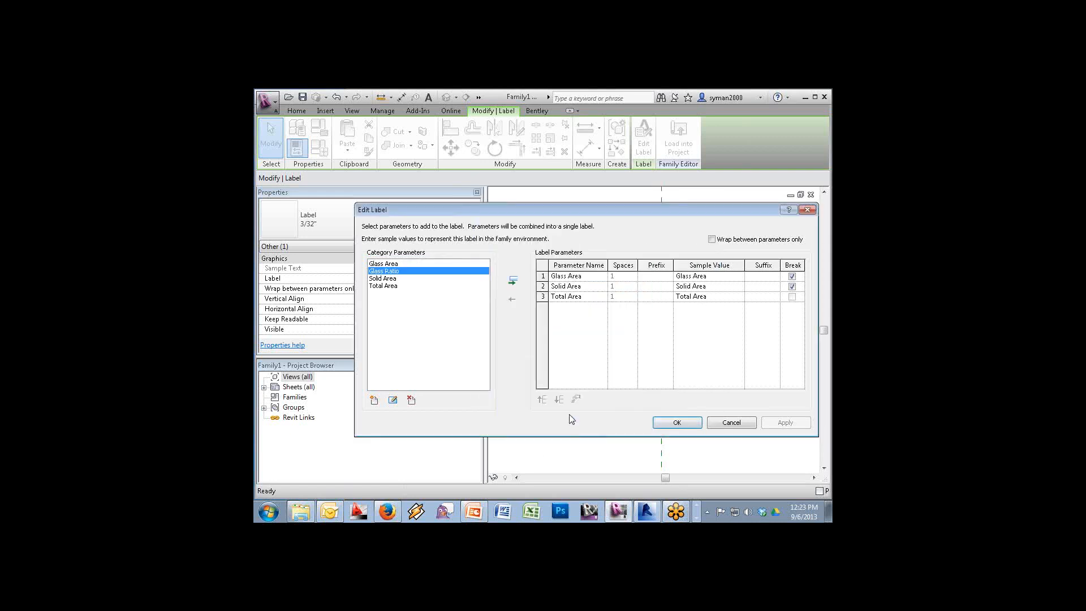
Add Glass Ratio to the label after Glass Area and move the line break after it
left_click(512, 280)
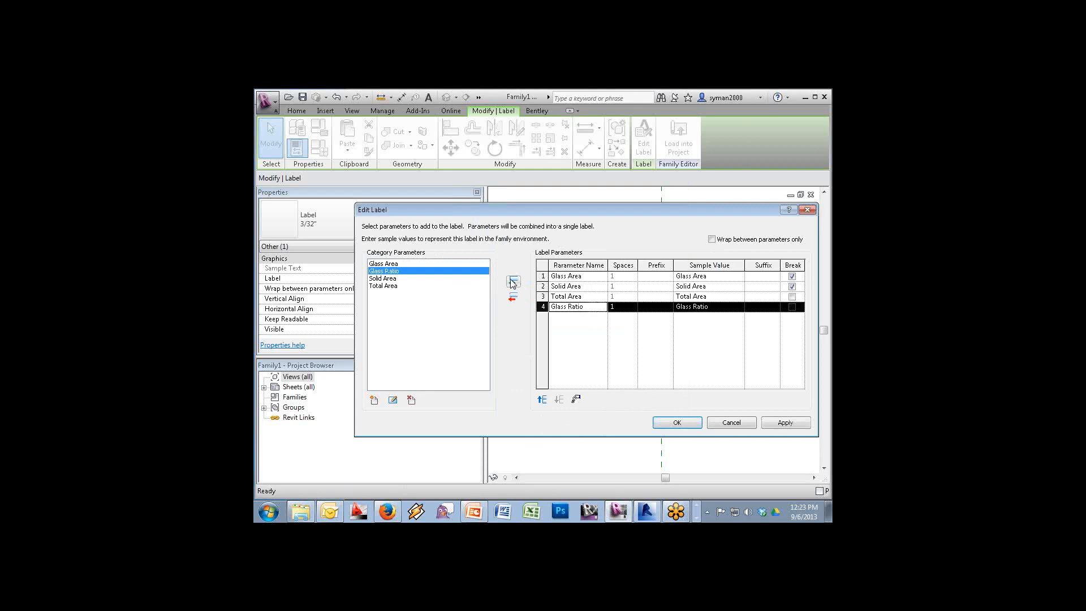
left_click(542, 399)
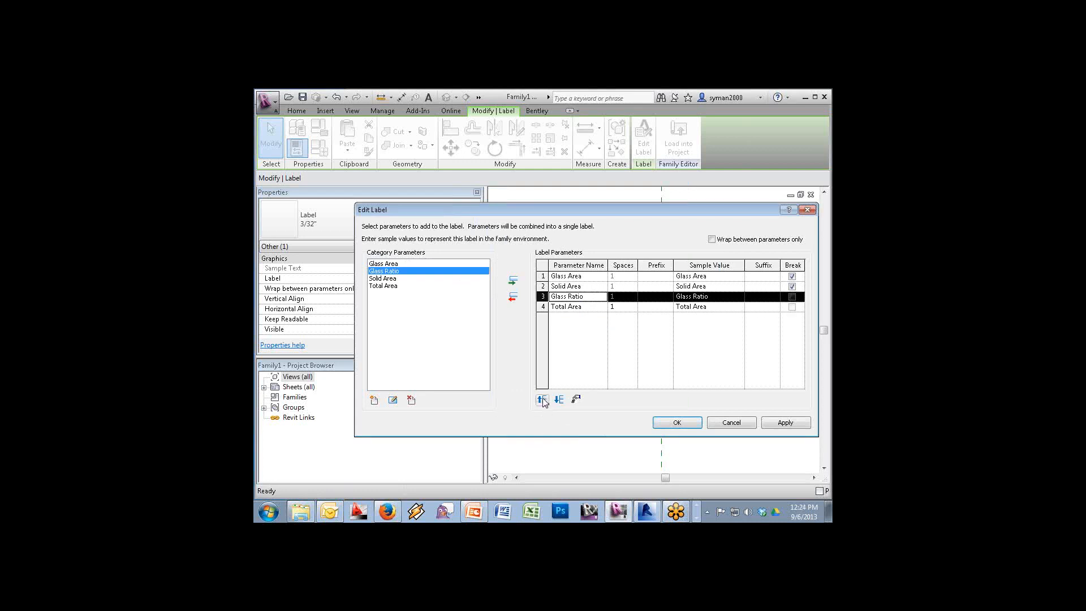
left_click(542, 400)
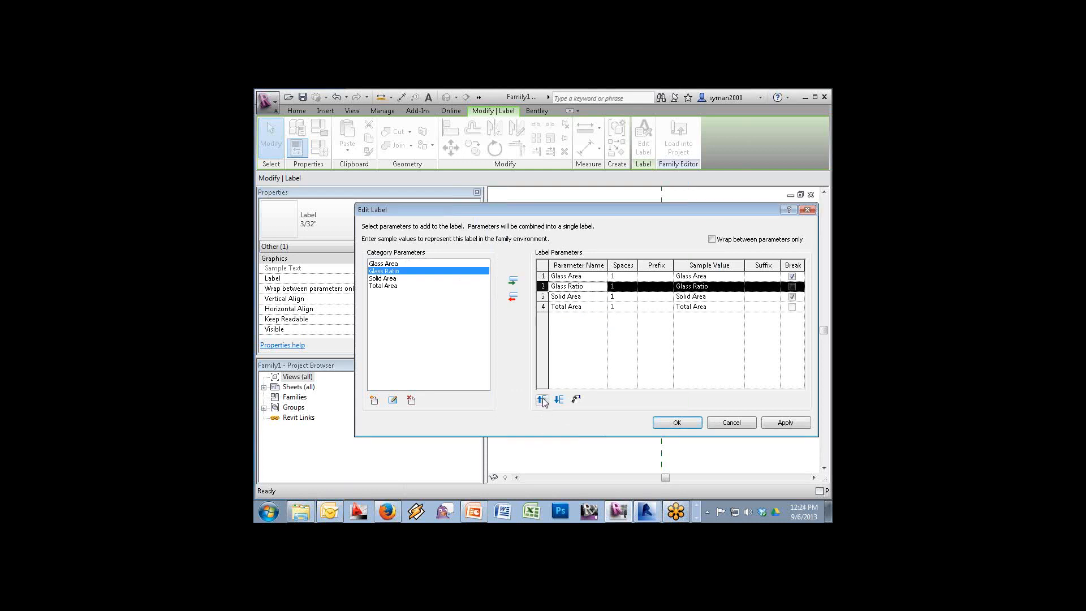
left_click(792, 276)
left_click(792, 286)
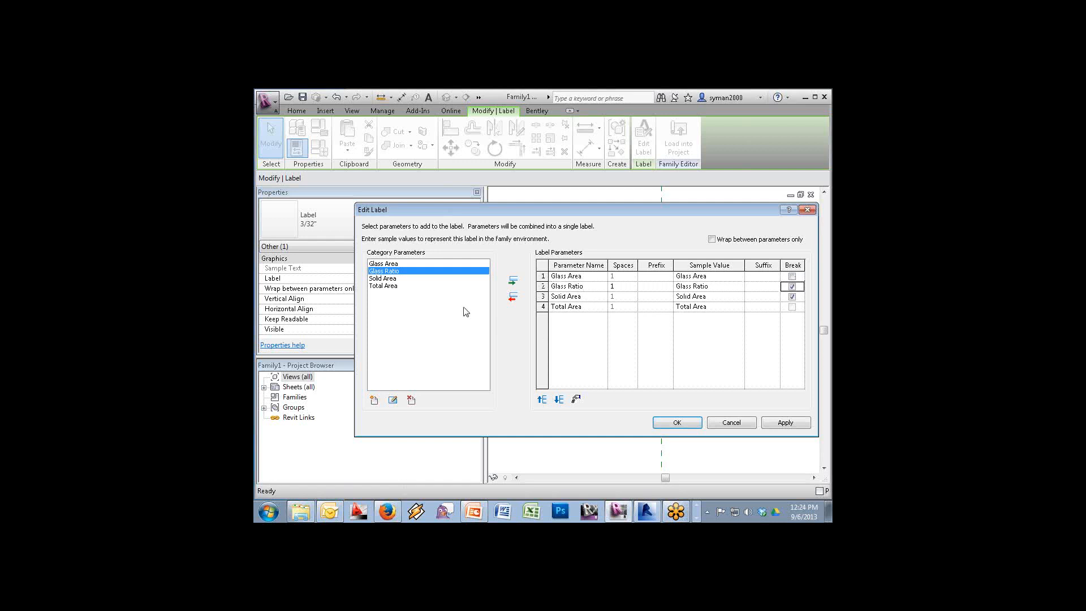
left_click(374, 399)
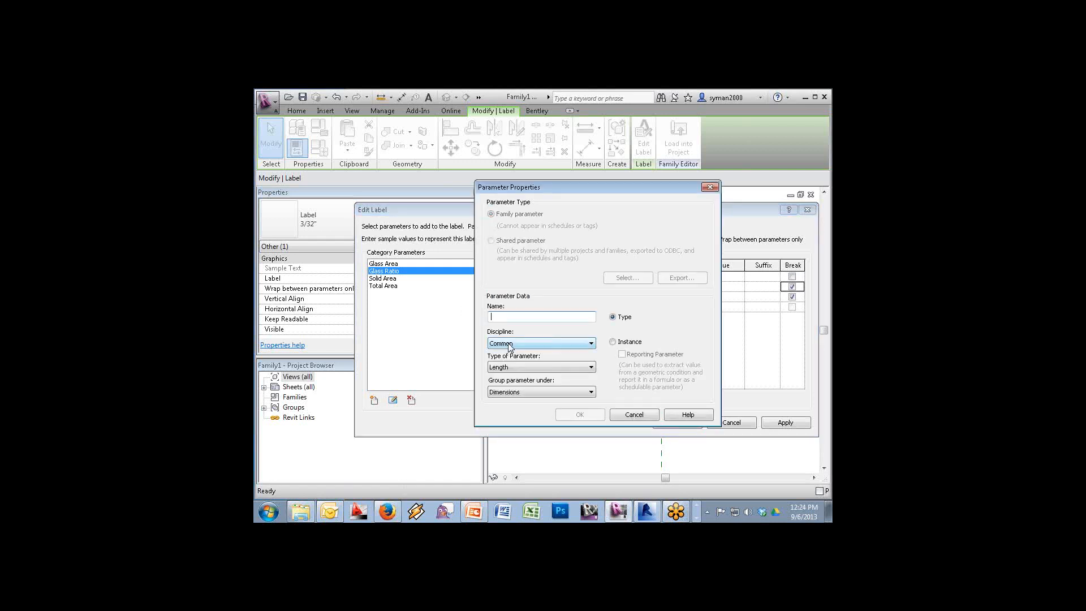
Create a Number-type instance parameter named Solid Ratio
left_click(509, 366)
left_click(505, 392)
left_click(515, 317)
type("Sol")
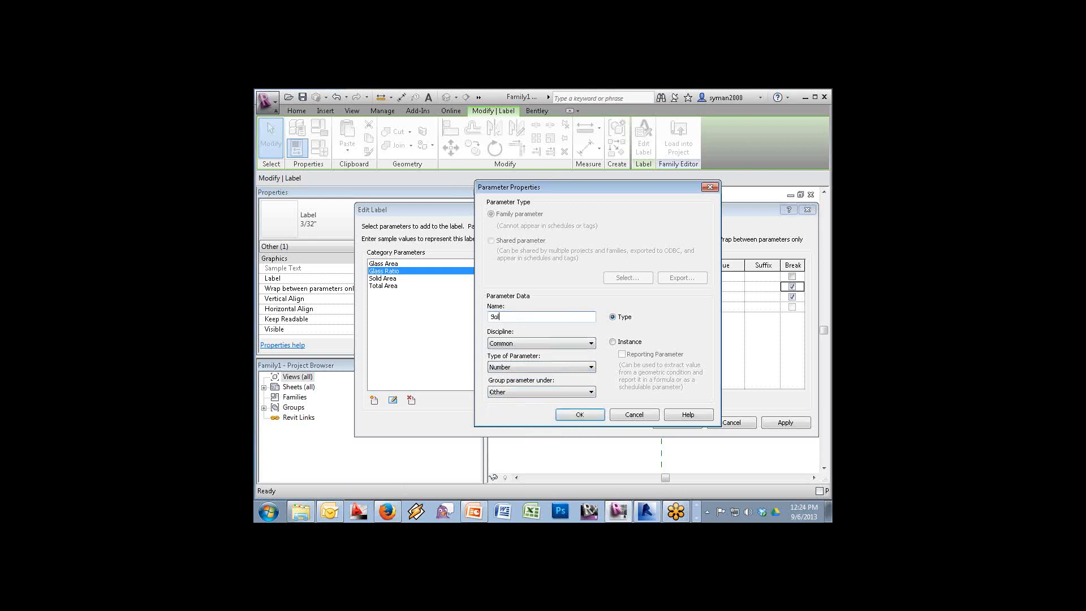
type("id Ratio")
left_click(628, 342)
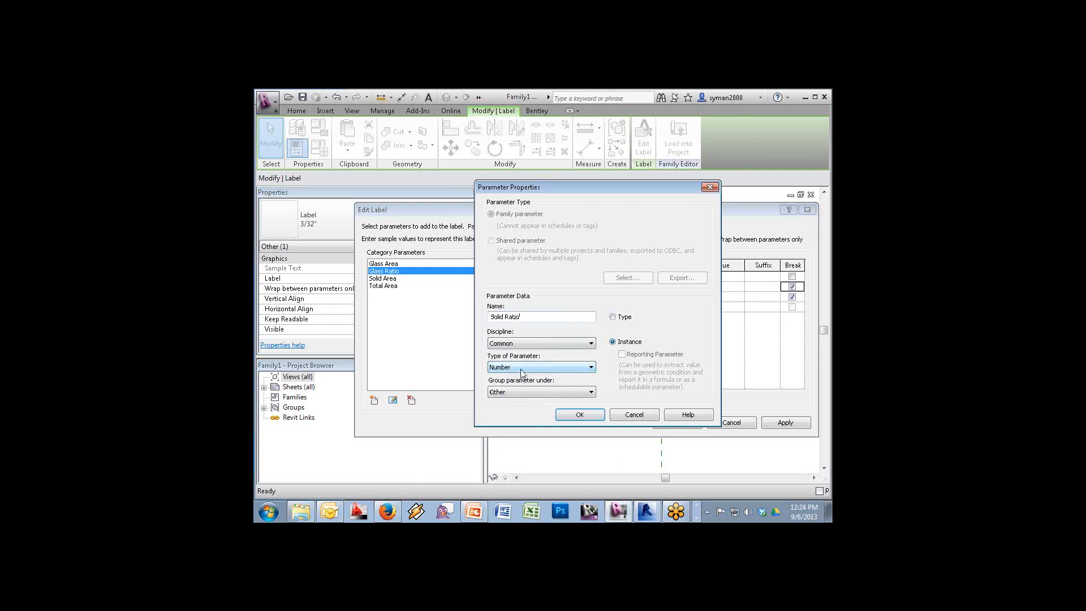
left_click(580, 415)
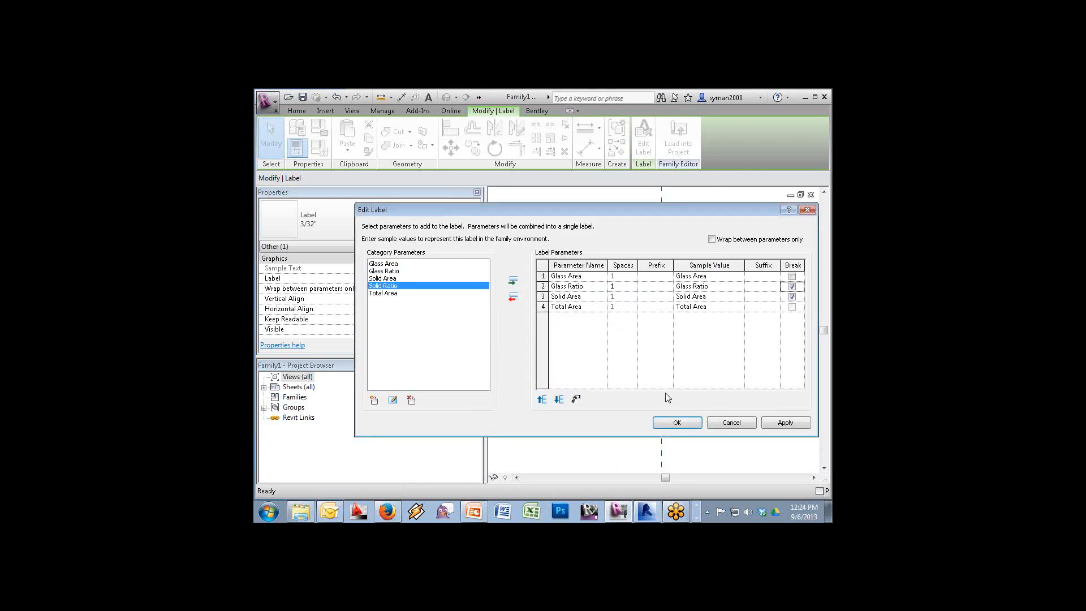
Add Solid Ratio after Solid Area and move the line break to follow it
left_click(512, 281)
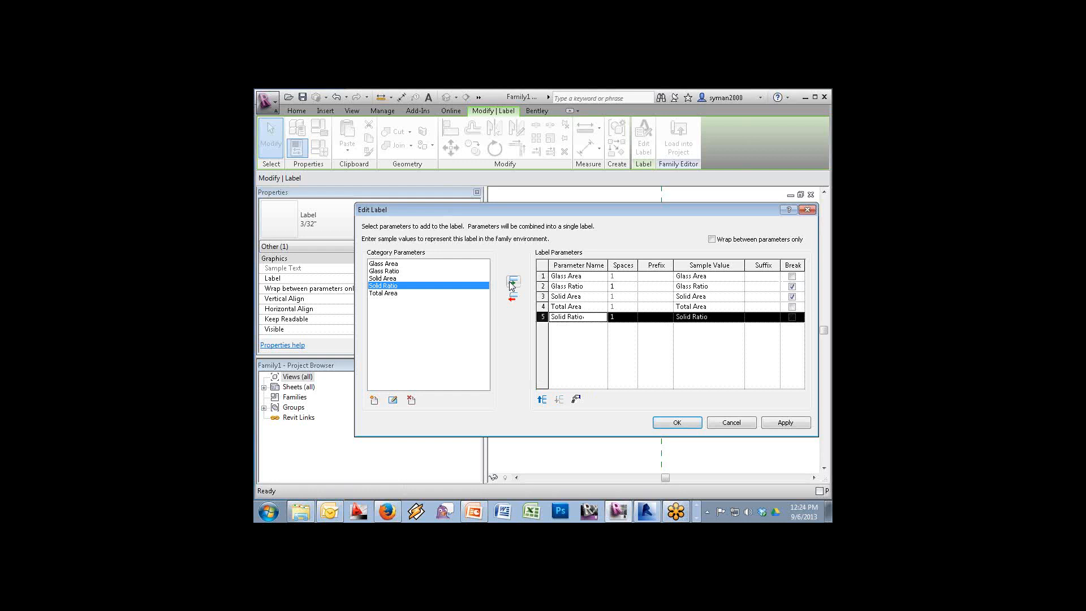
left_click(541, 399)
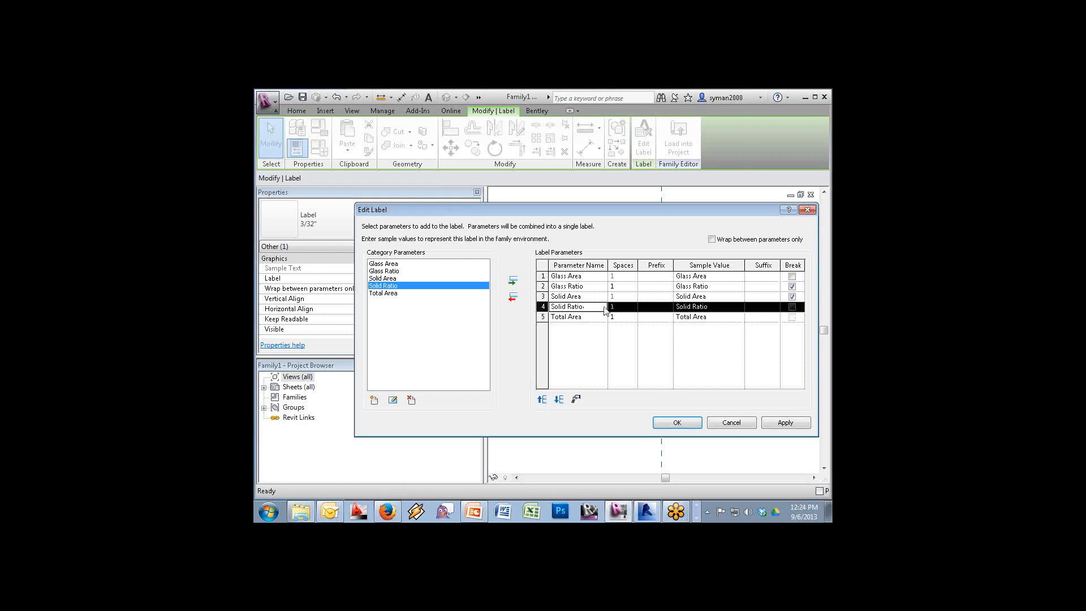
left_click(792, 296)
left_click(792, 307)
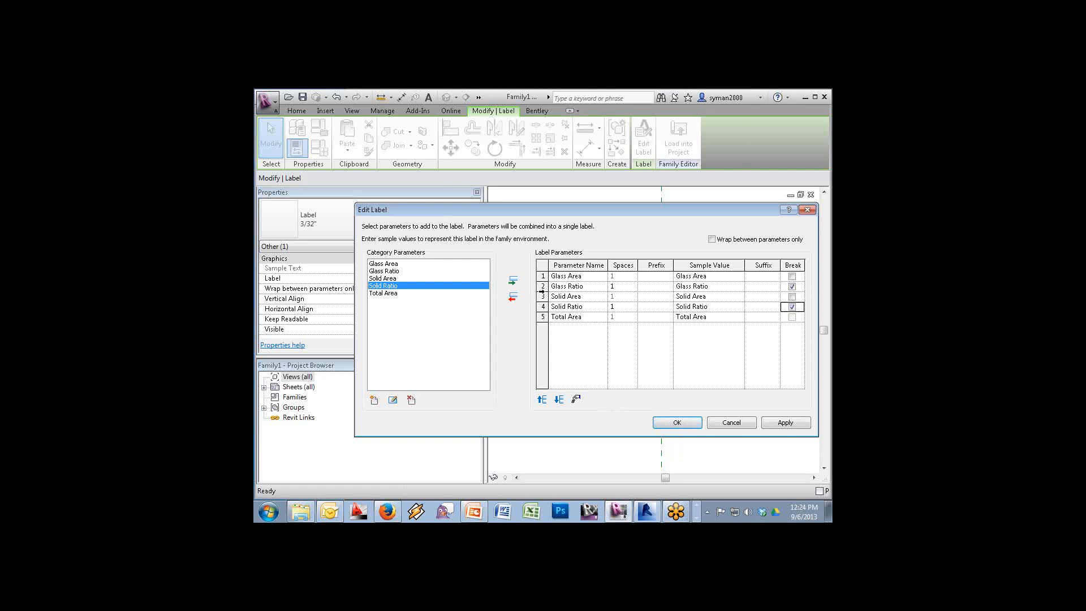
Format Glass Ratio as a Percentage rounded to 2 decimal places with a % symbol
left_click(542, 286)
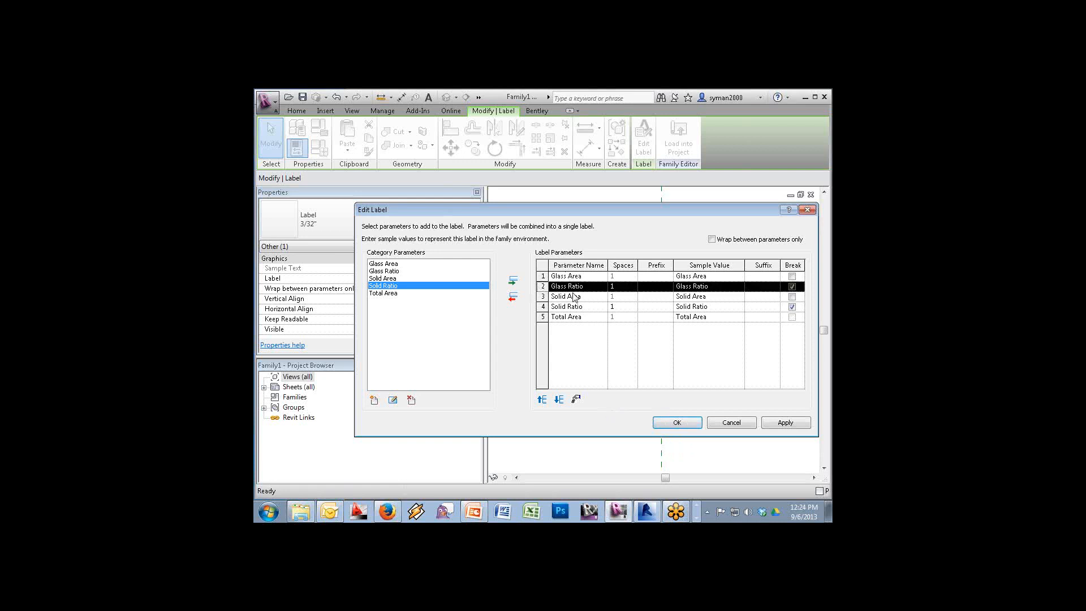
left_click(576, 399)
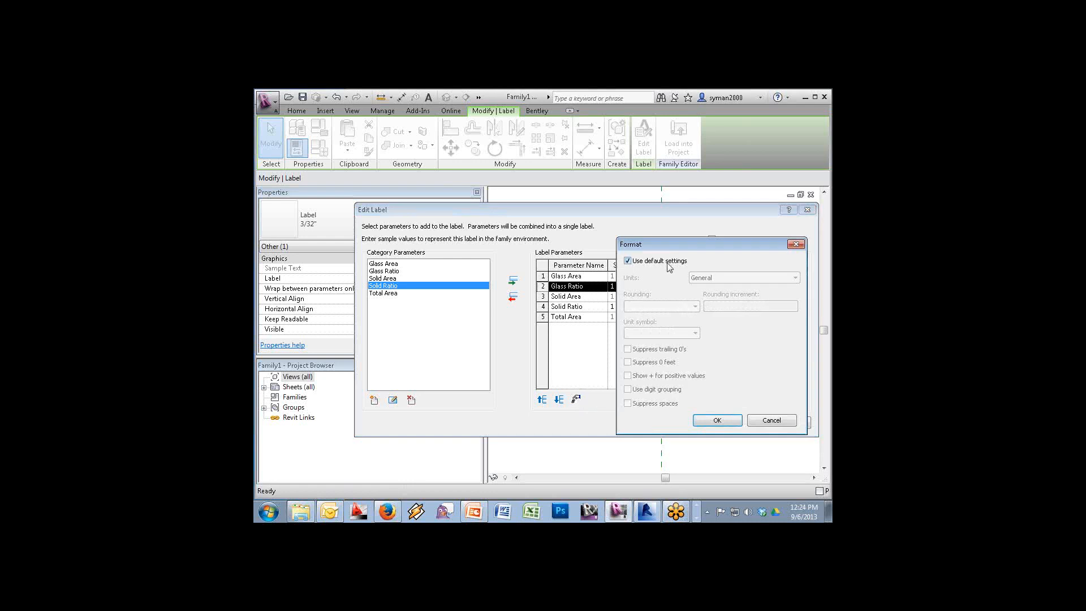
left_click(718, 278)
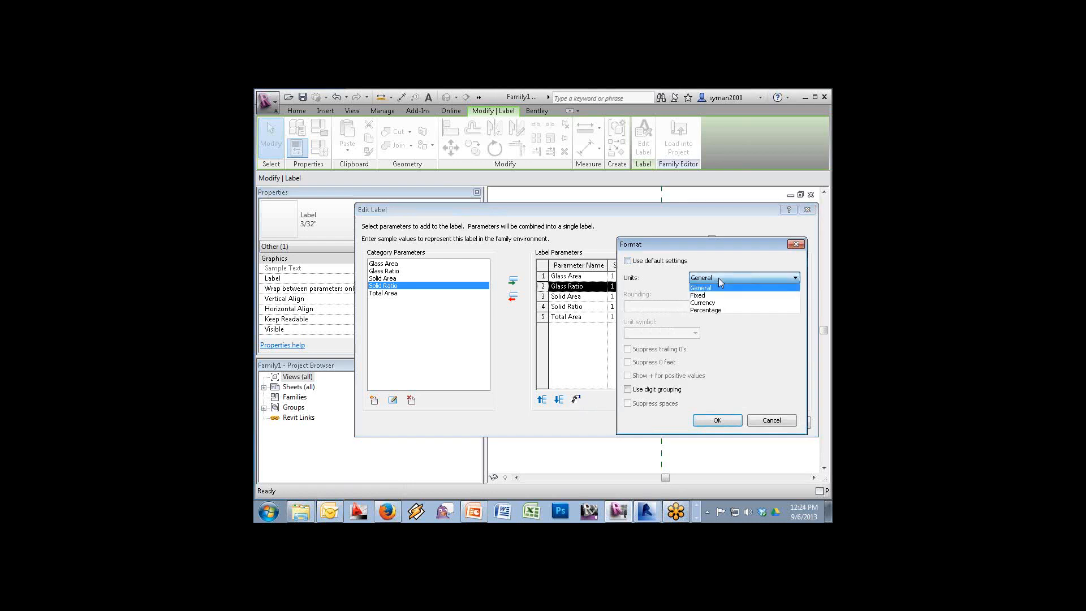
left_click(718, 311)
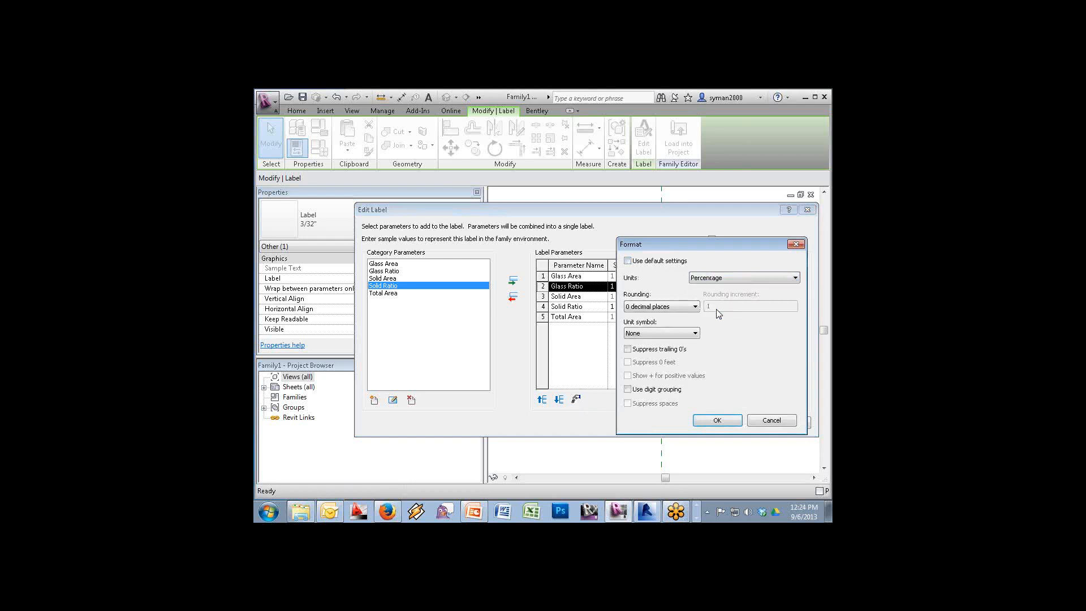
left_click(674, 332)
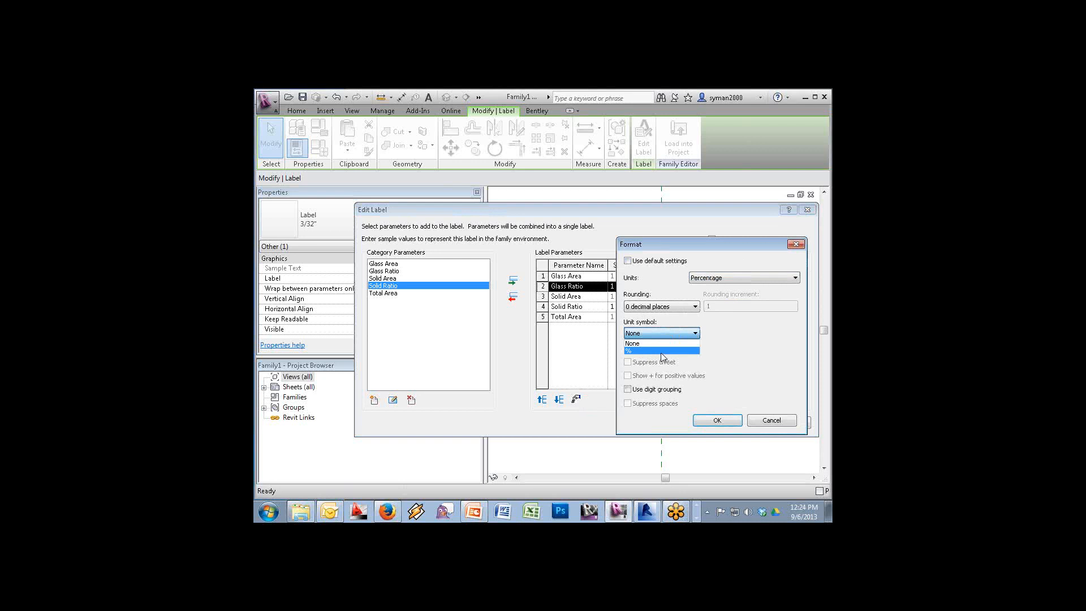
left_click(663, 351)
left_click(669, 308)
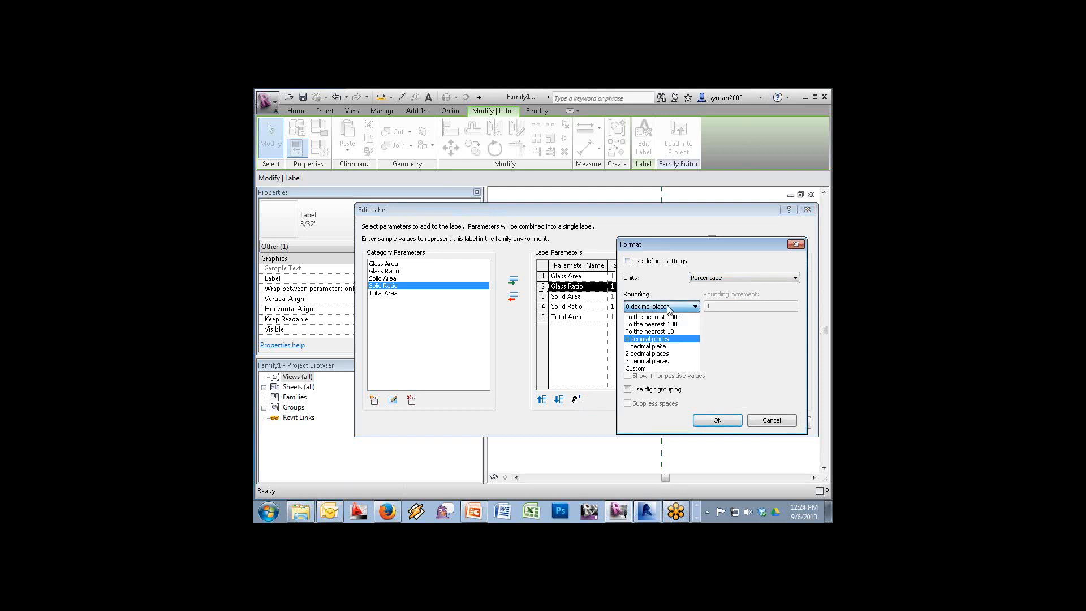
left_click(655, 354)
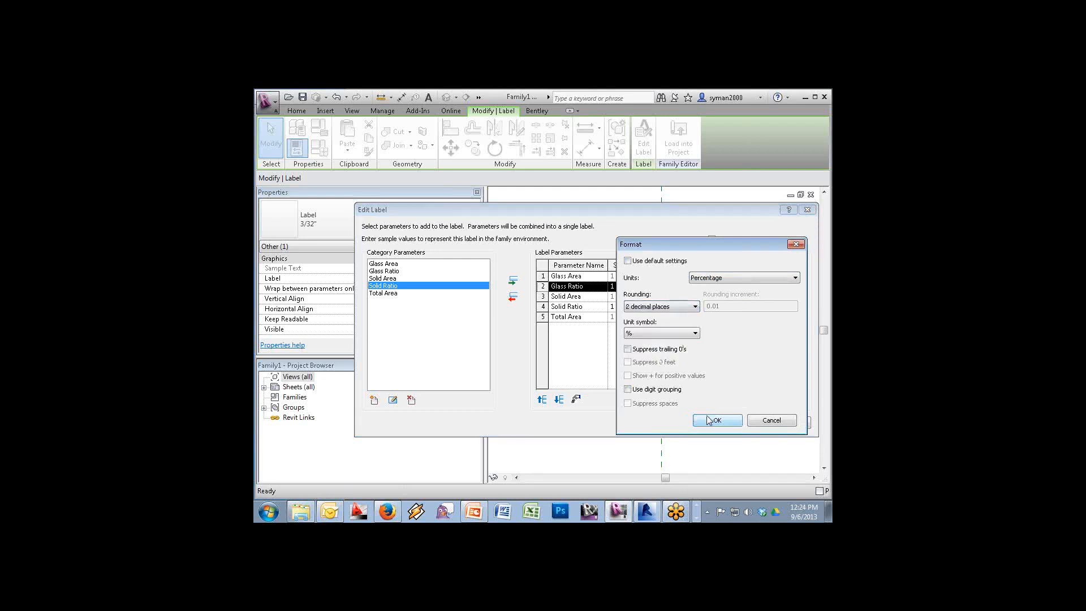
left_click(713, 420)
Give Solid Ratio the same Percentage format with 2 decimal places and a % symbol
left_click(543, 306)
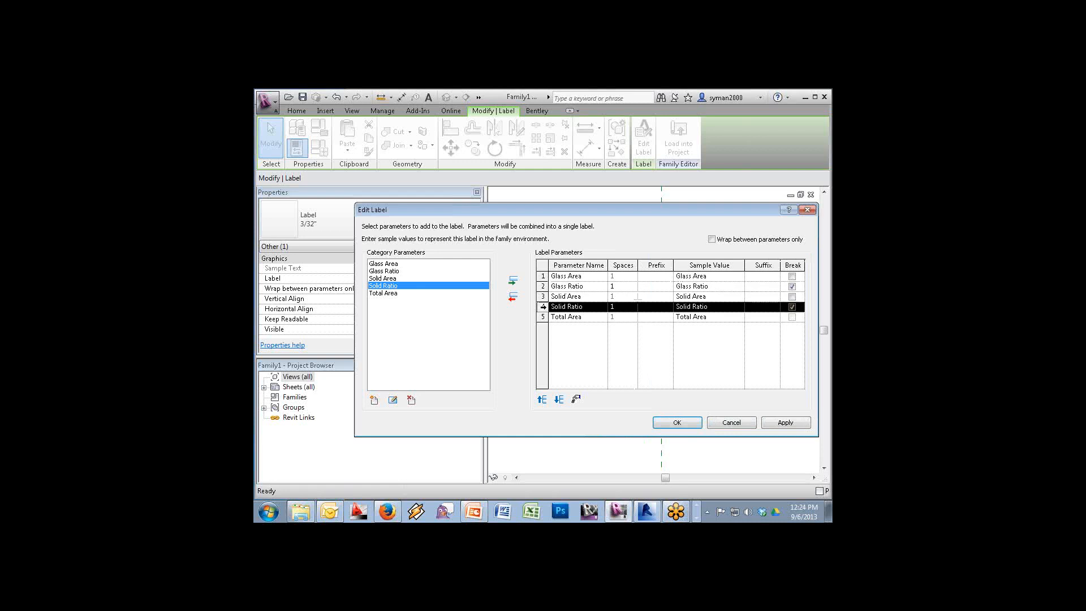
left_click(576, 399)
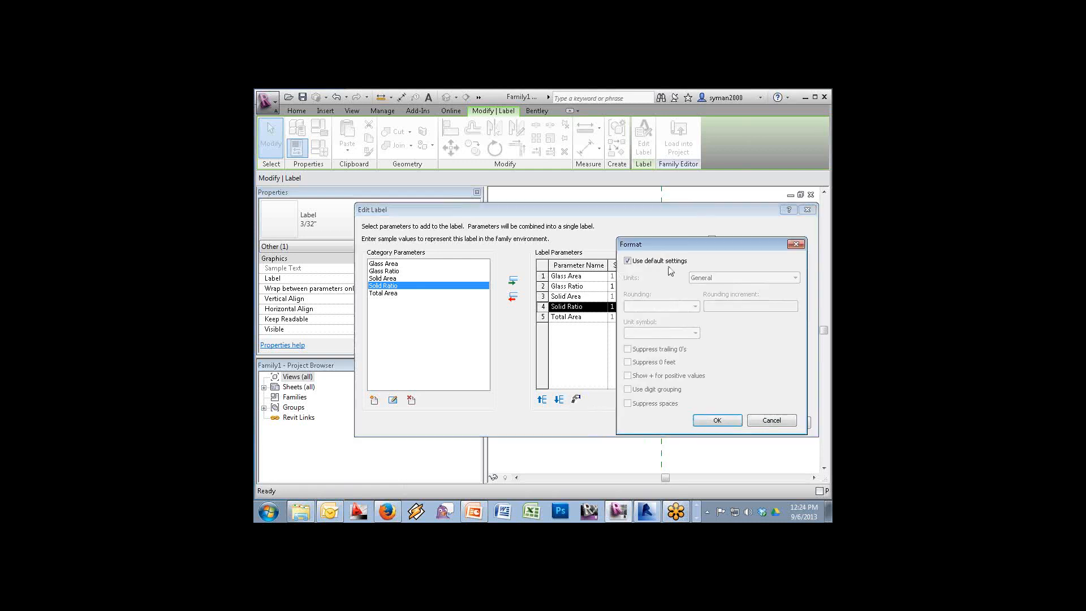
left_click(648, 261)
left_click(707, 278)
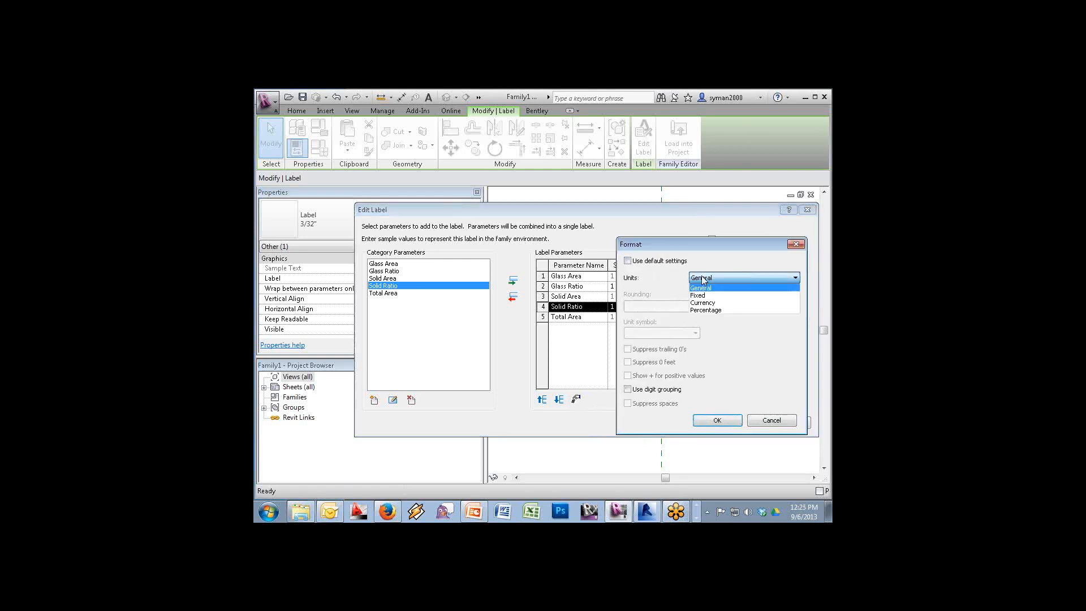
left_click(701, 310)
left_click(665, 308)
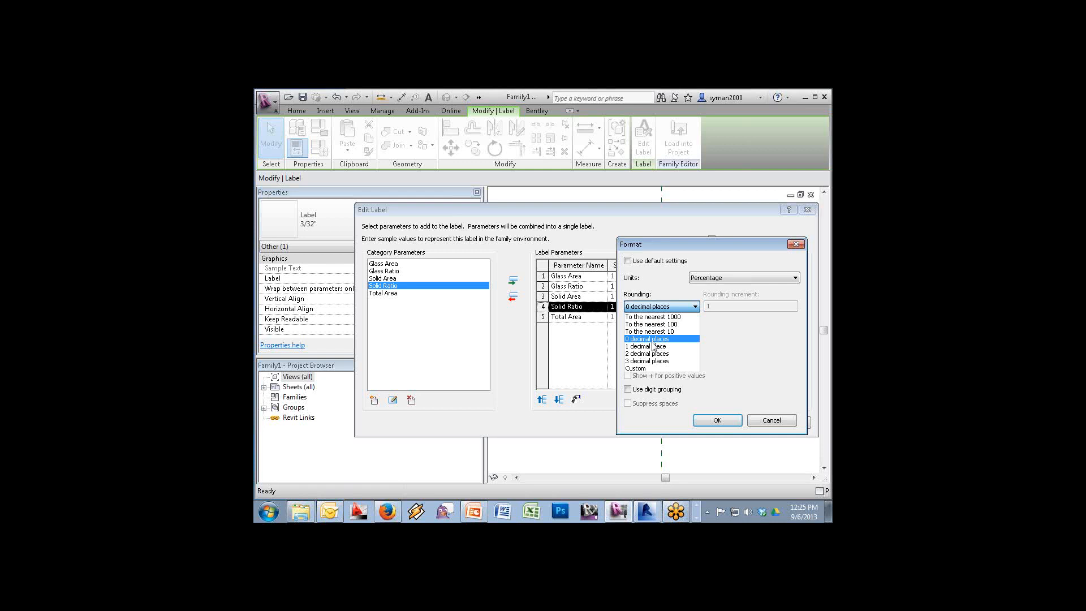
left_click(652, 353)
left_click(651, 334)
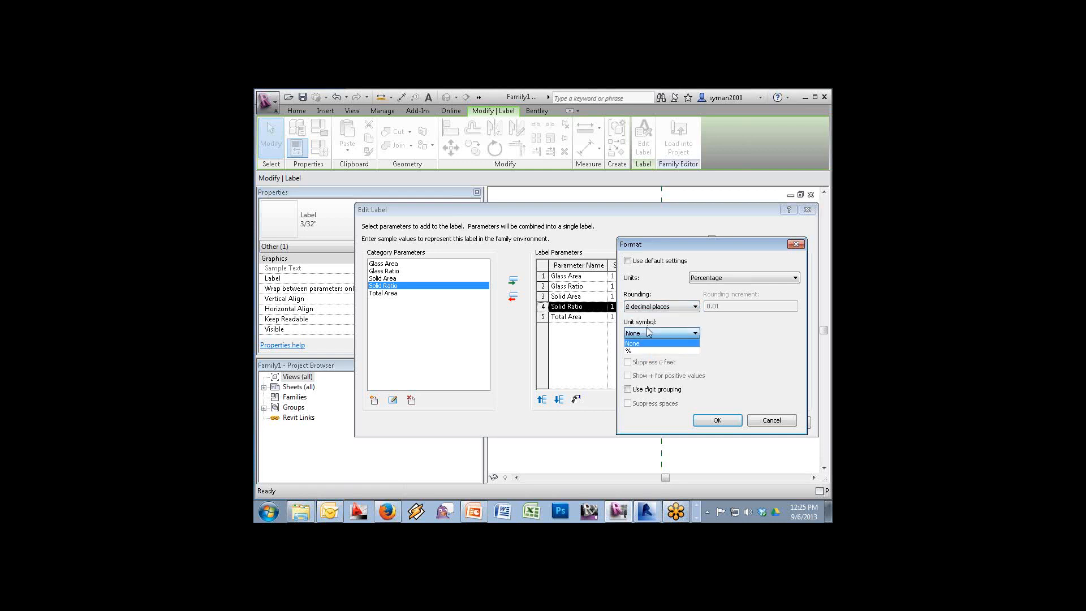
left_click(644, 351)
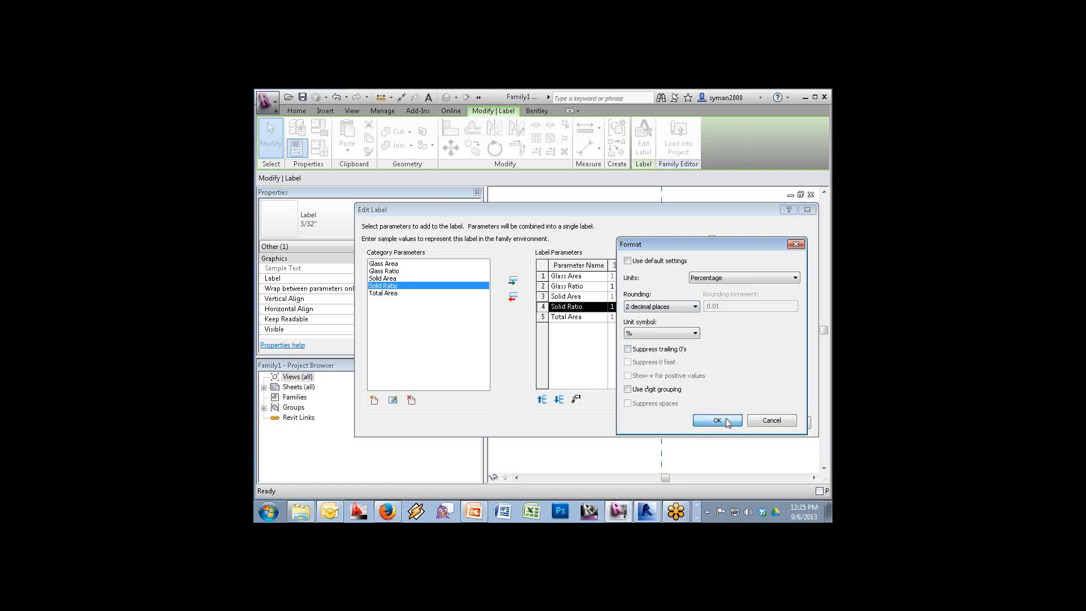
left_click(717, 420)
left_click(651, 278)
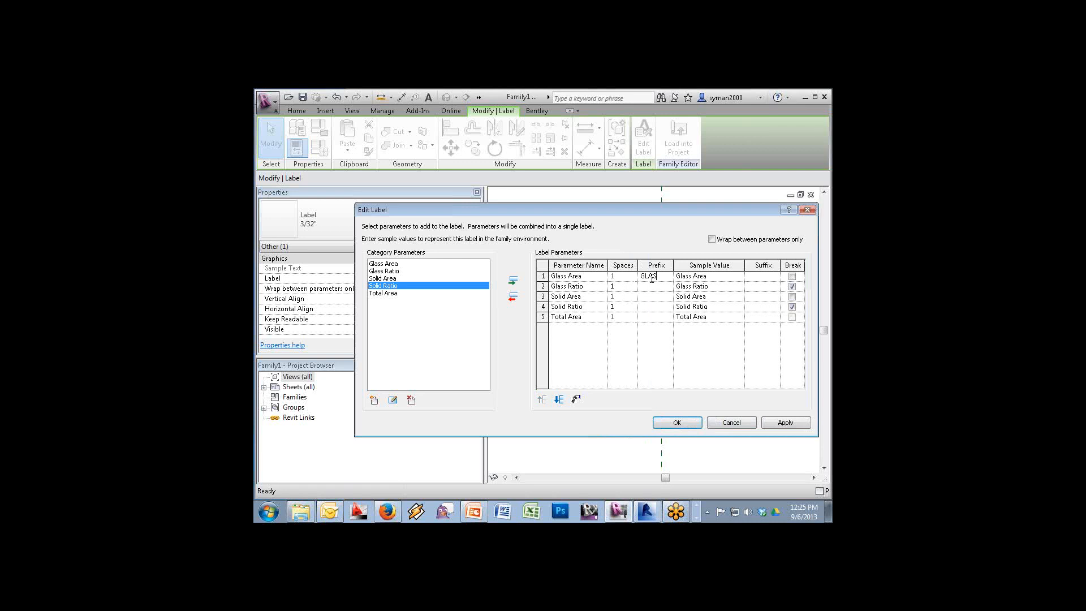
Prefix the label's three lines with GLASS AREA, SOLID AREA and TOTAL AREA
type("GLASS AREA")
left_click(647, 296)
type("SOLID AREA")
left_click(654, 317)
type("TOTAL")
type(" AREA")
left_click(684, 423)
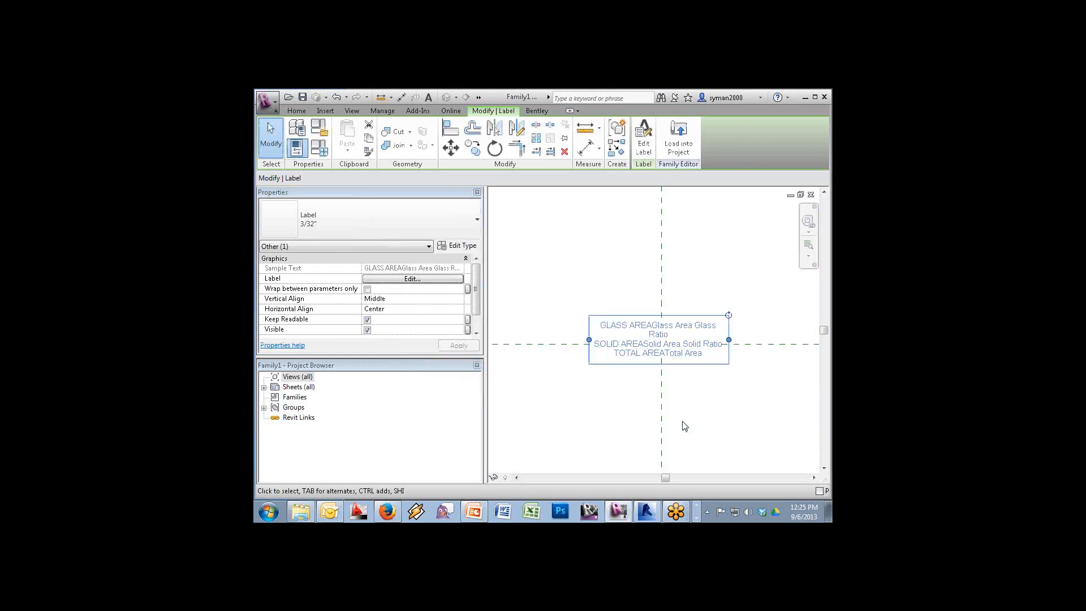
Left-align the label text and widen its box so each line fits on one row
left_click(459, 309)
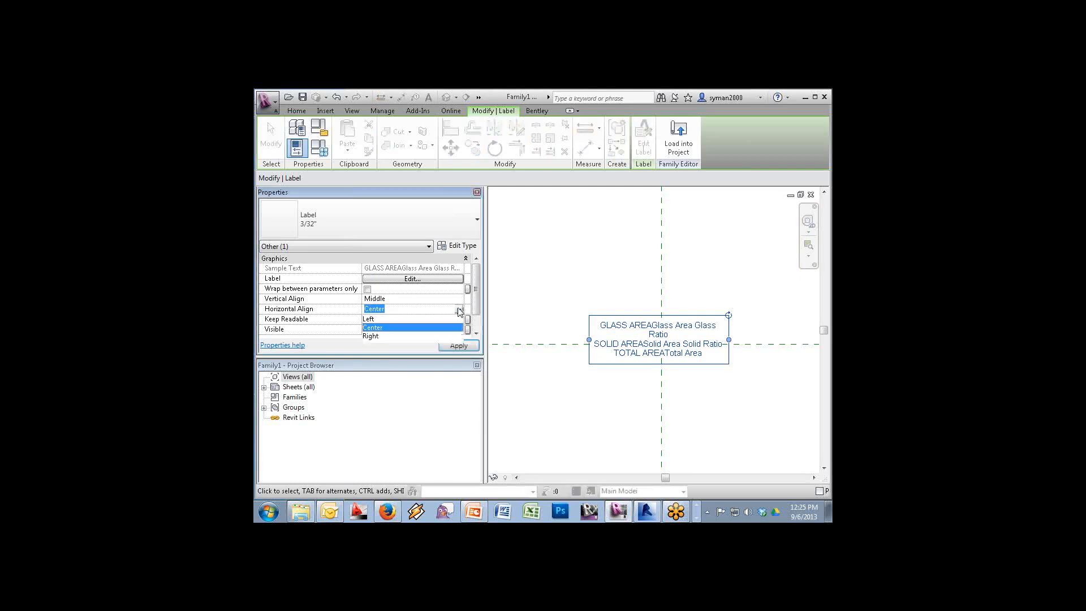
left_click(403, 318)
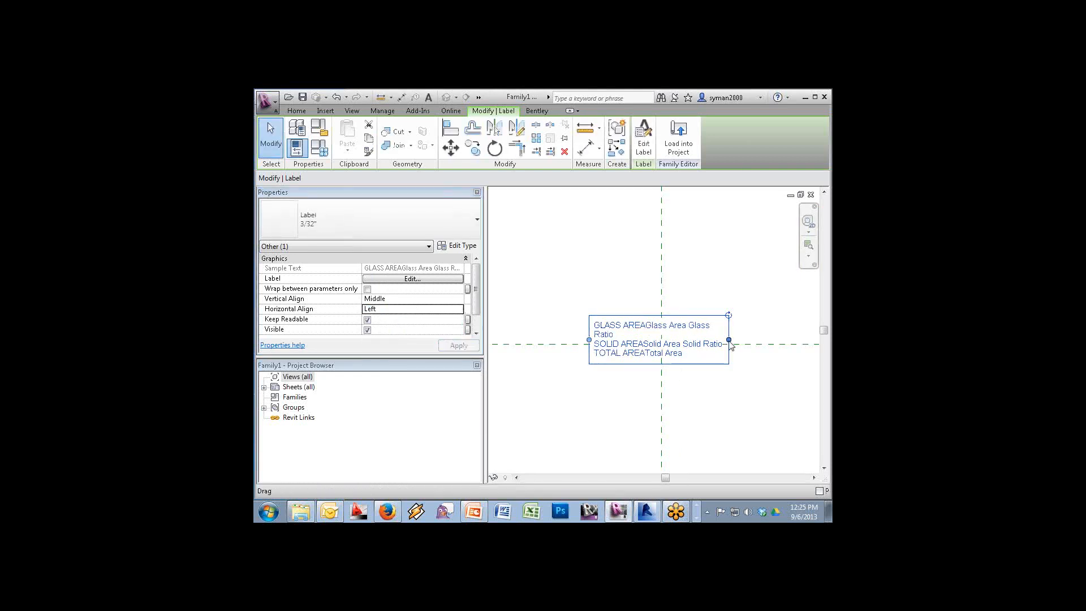
left_click_drag(729, 342, 751, 339)
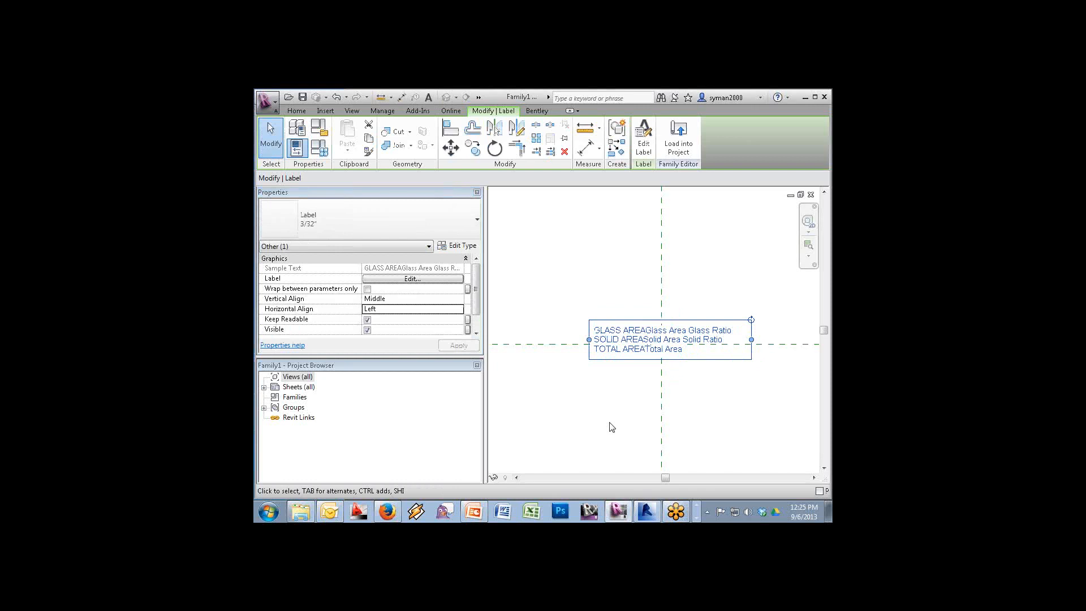
left_click(321, 155)
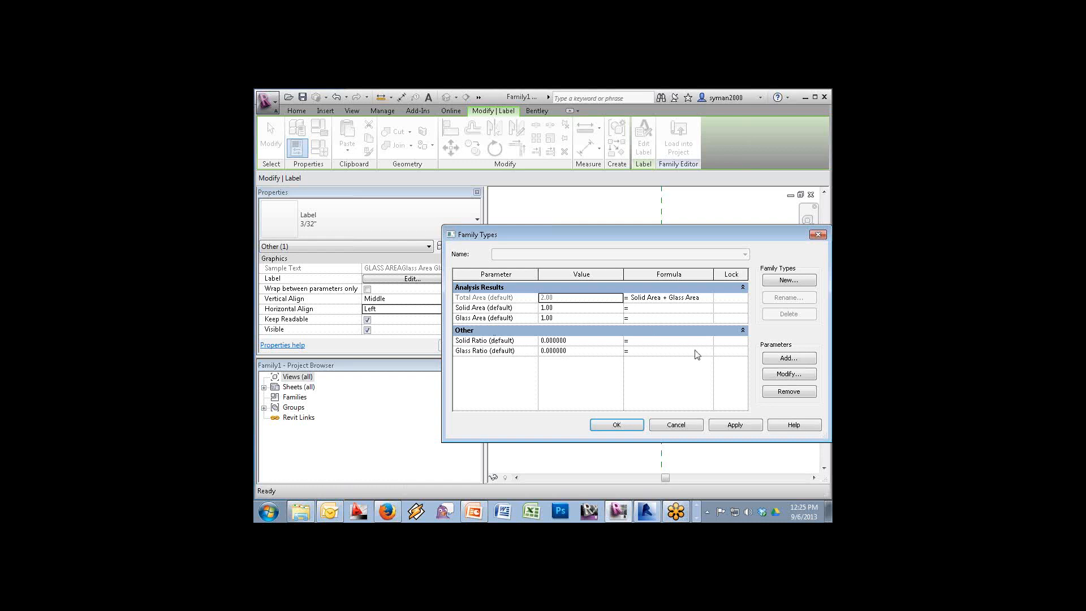
Set Solid Ratio = Solid Area/Total Area and Glass Ratio = Glass Area/Total Area
left_click(643, 339)
type("Solid Area/Total Area")
left_click(637, 352)
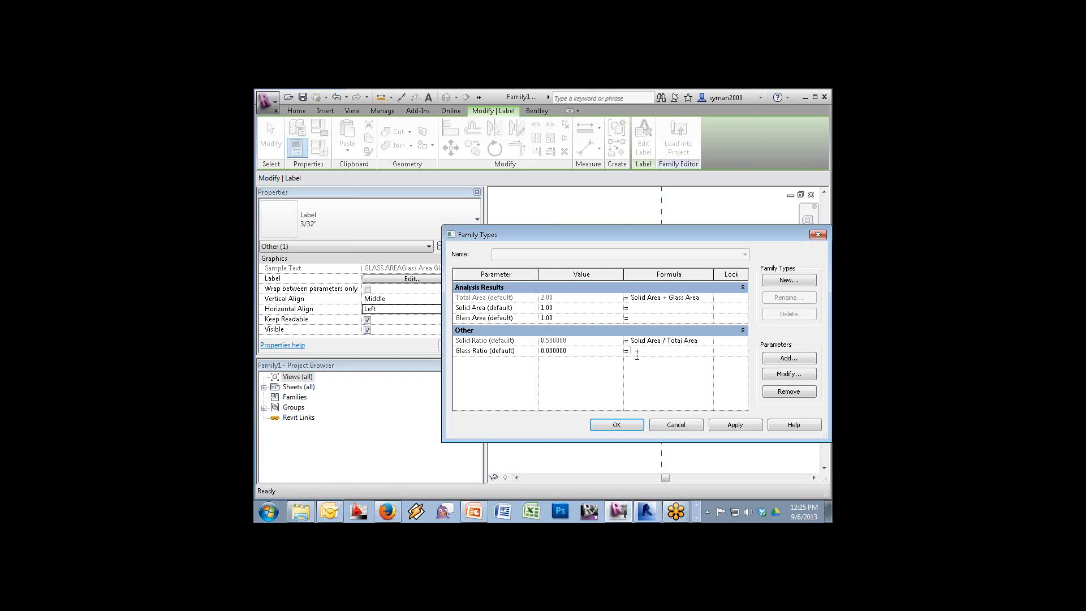
type("Glass Area/Total Area")
left_click(608, 423)
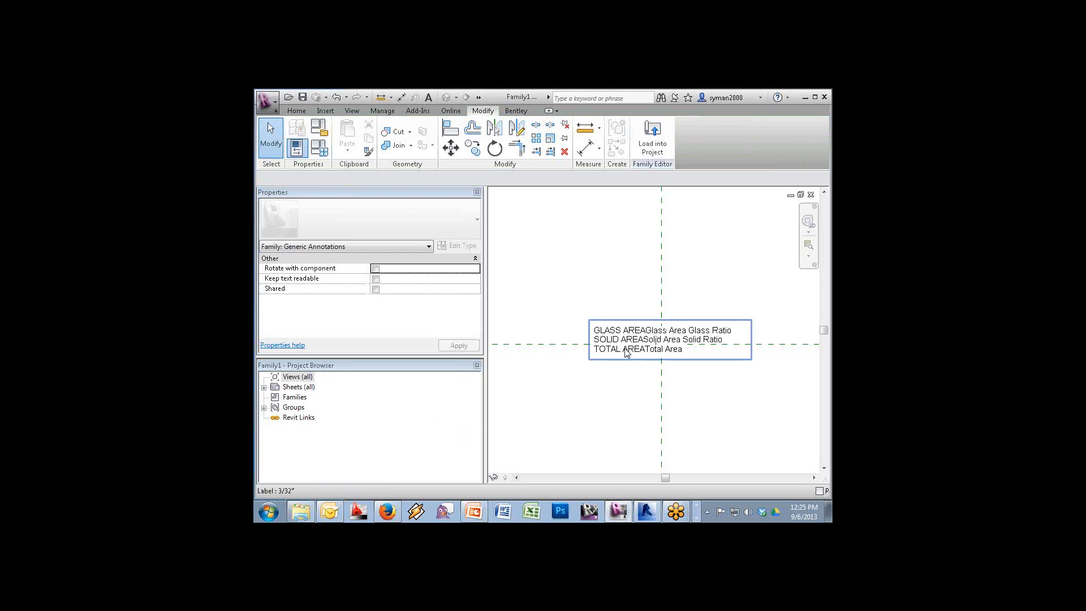
left_click(655, 137)
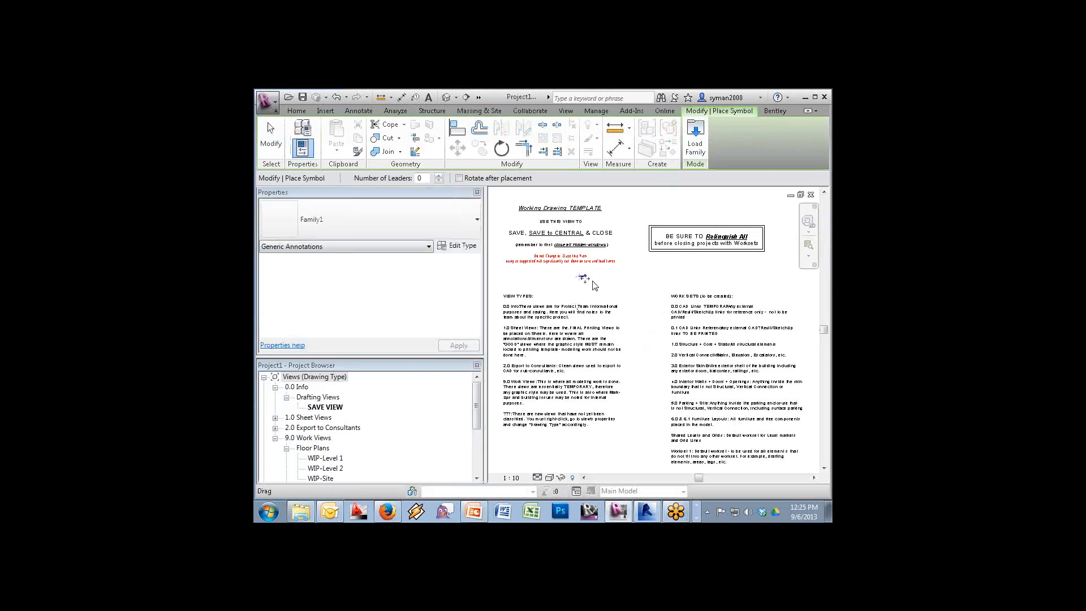
Zoom in closely on the placed area label and stop placing further copies
left_click(809, 247)
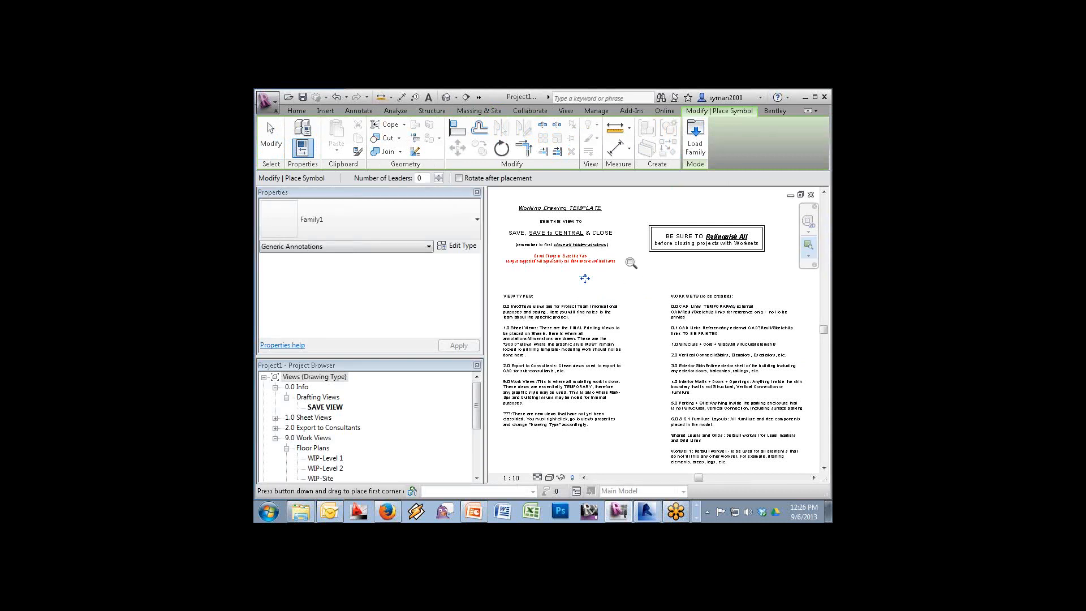
left_click_drag(623, 256, 555, 288)
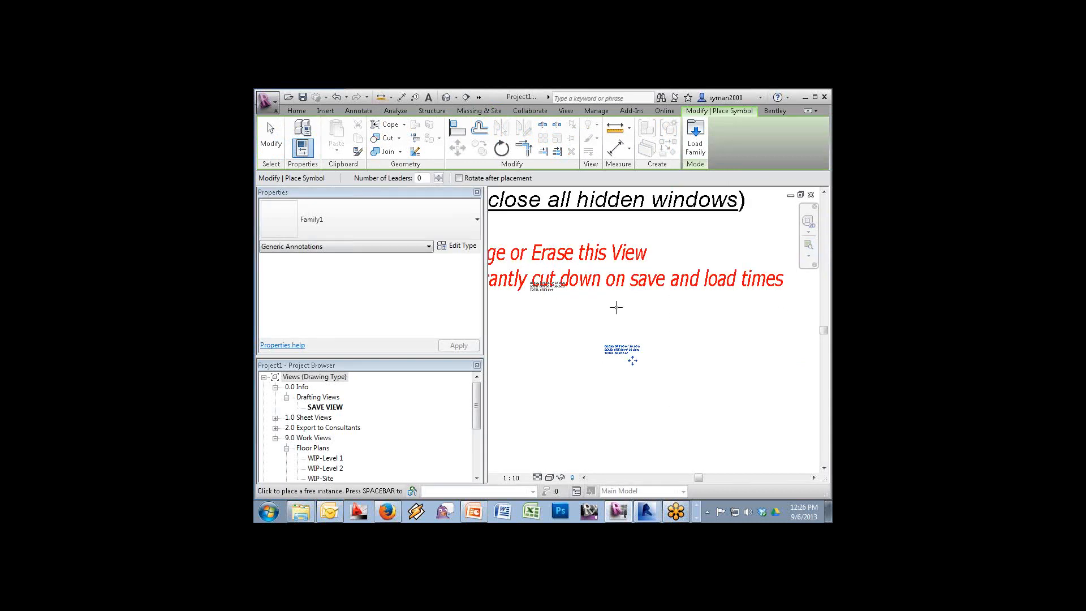
key("Escape")
key("Escape")
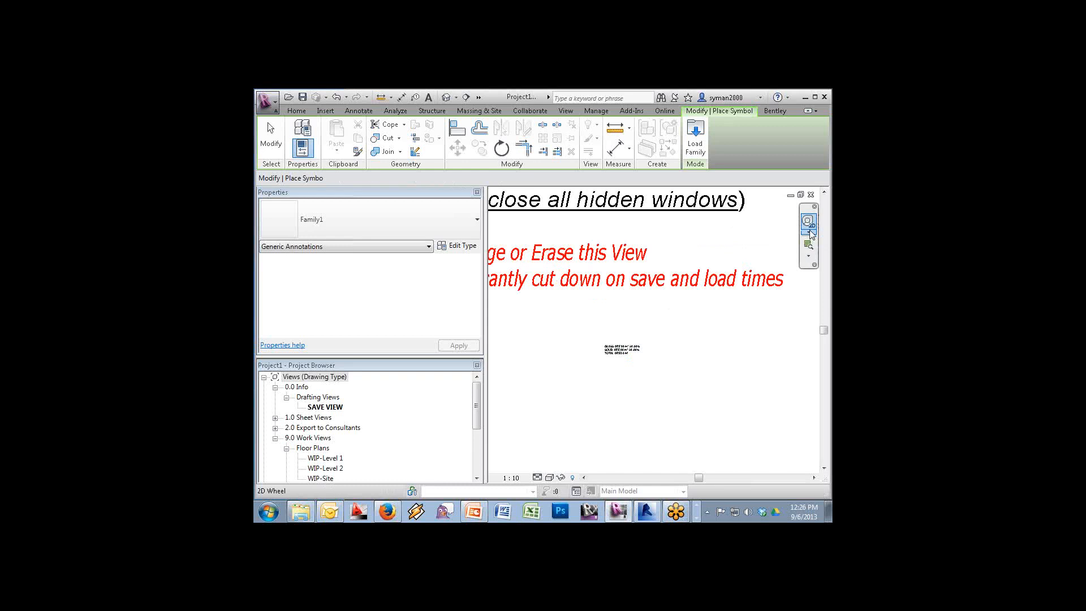
left_click(809, 245)
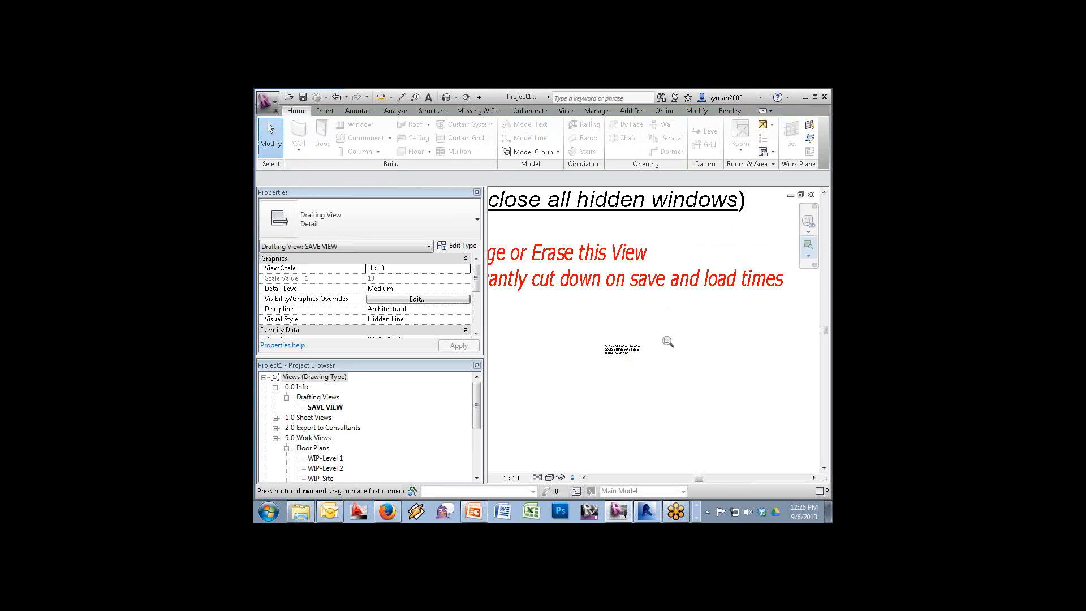
left_click_drag(665, 335, 582, 372)
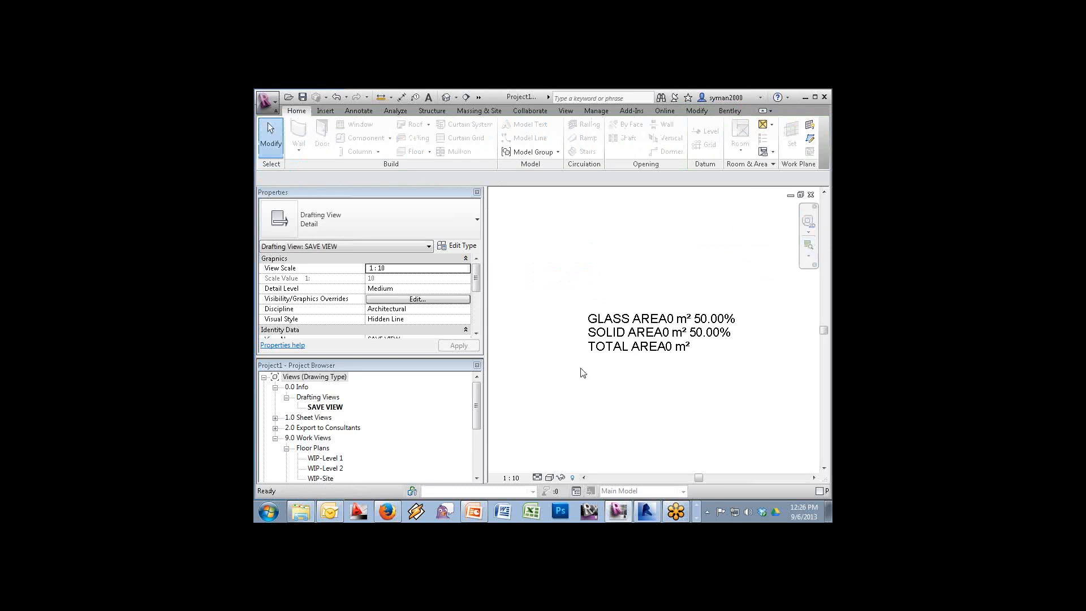
Select the placed label and begin entering its Solid Area value
left_click(691, 328)
left_click(423, 277)
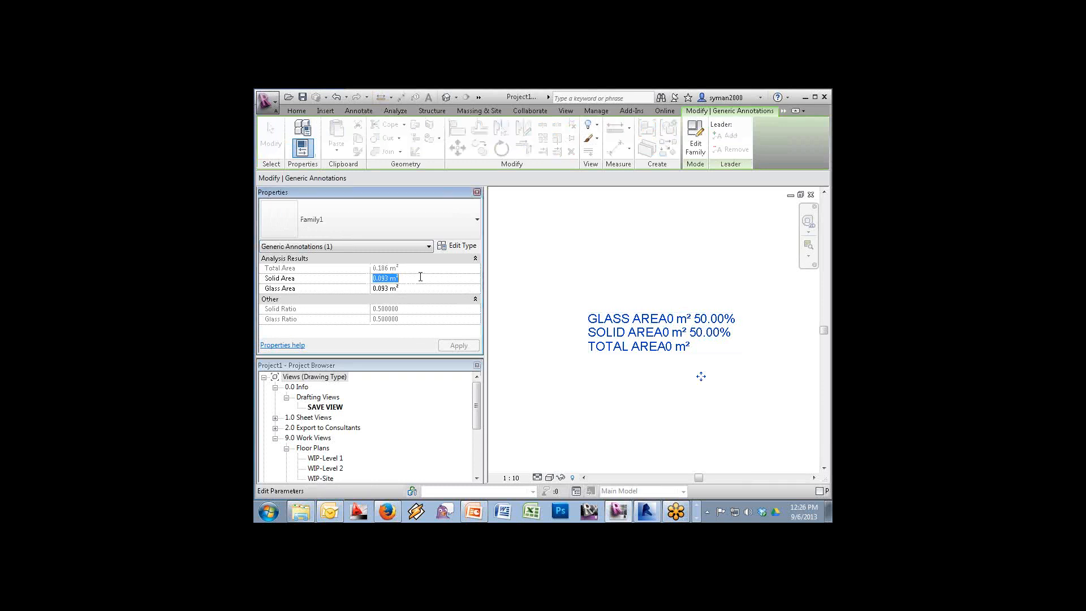
type("1500")
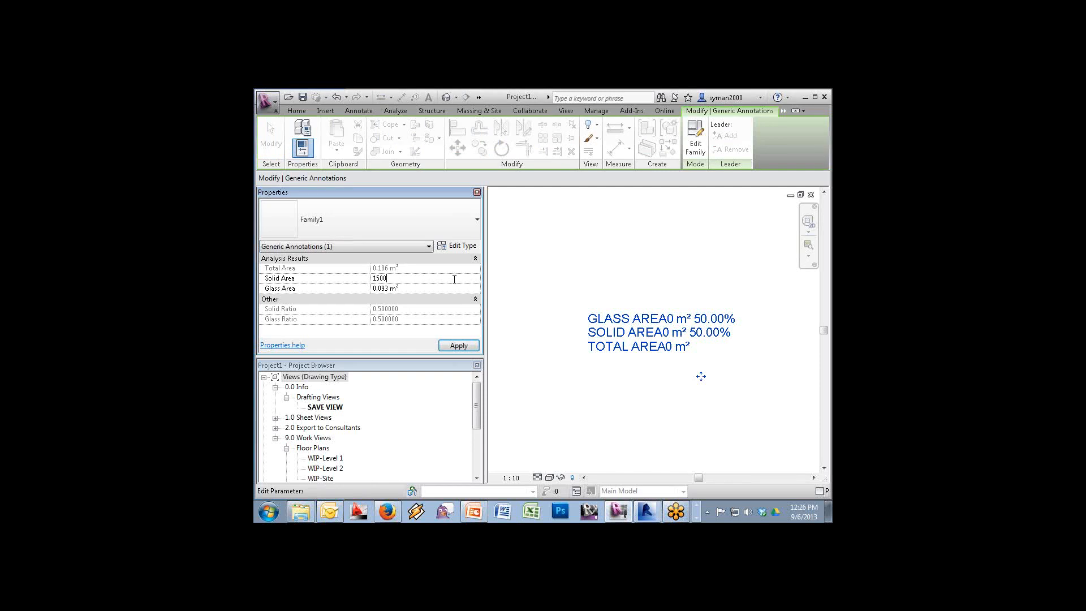
Set the annotation's Glass Area to 2500 and open the WIP-Level 1 floor plan
mouse_move(600, 312)
left_click(422, 288)
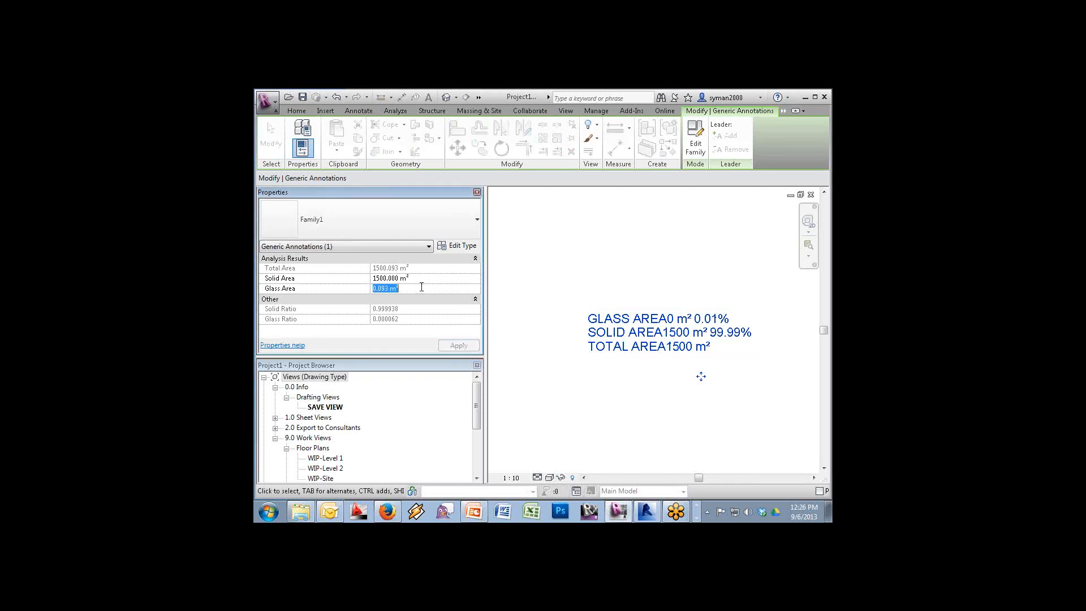
type("2500")
mouse_move(698, 308)
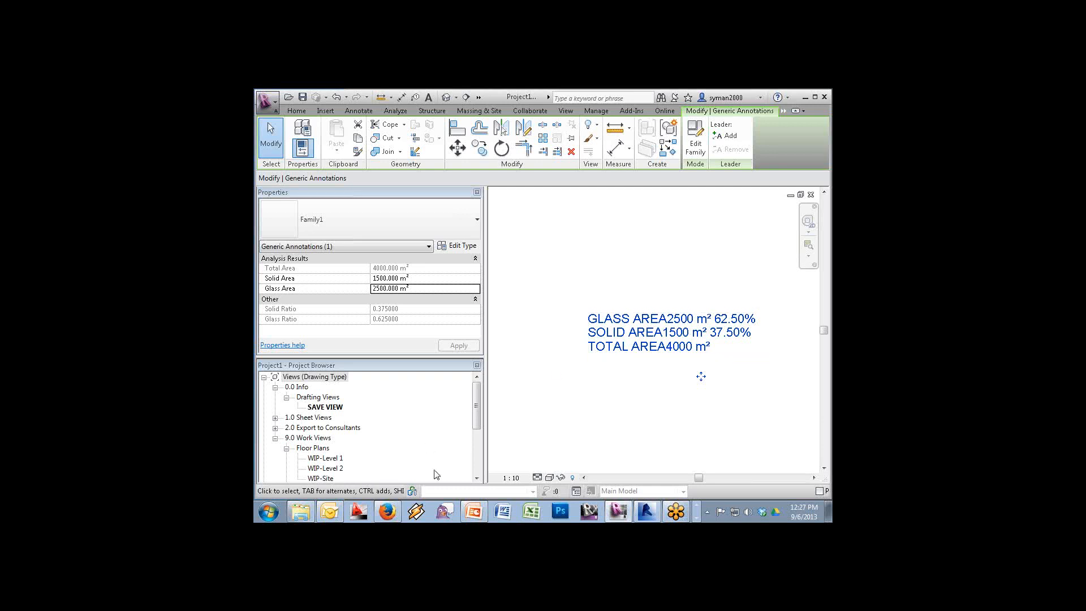
double_click(322, 458)
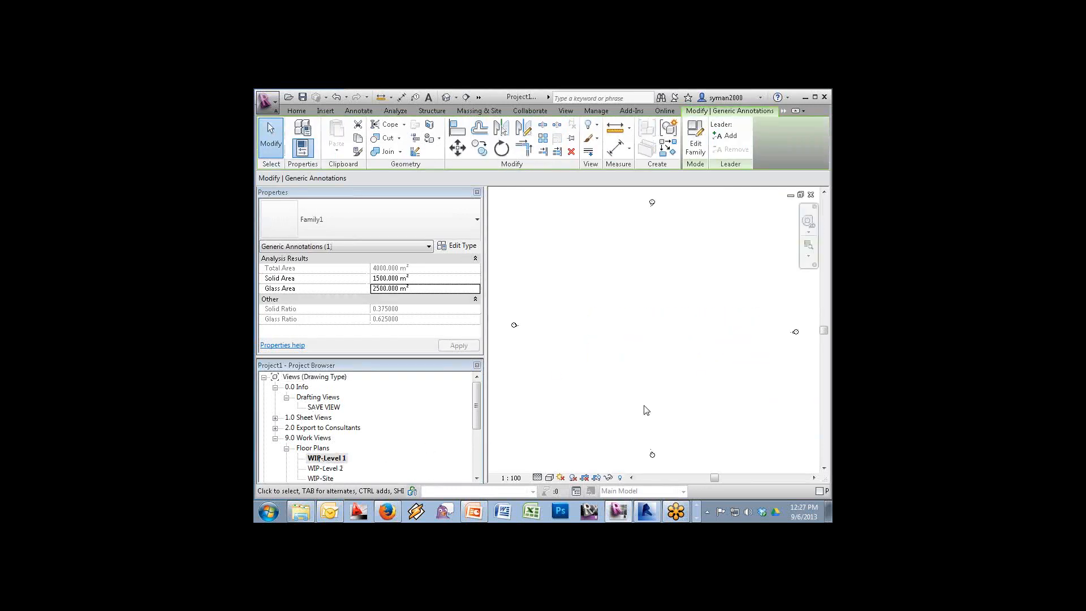
Start a new property line from the Site tools, choosing to sketch it
left_click(296, 111)
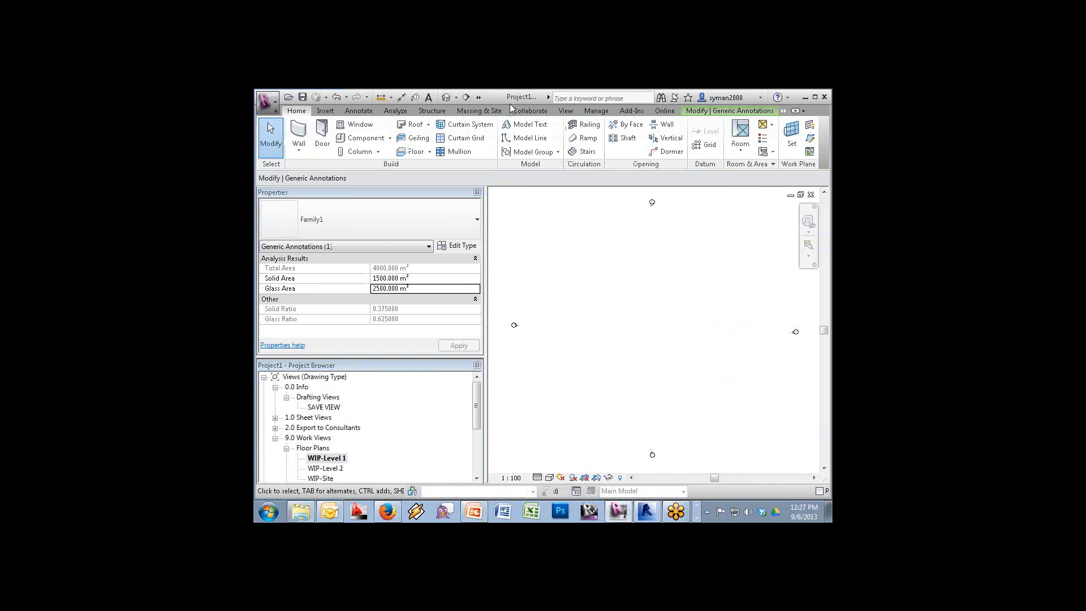
left_click(485, 113)
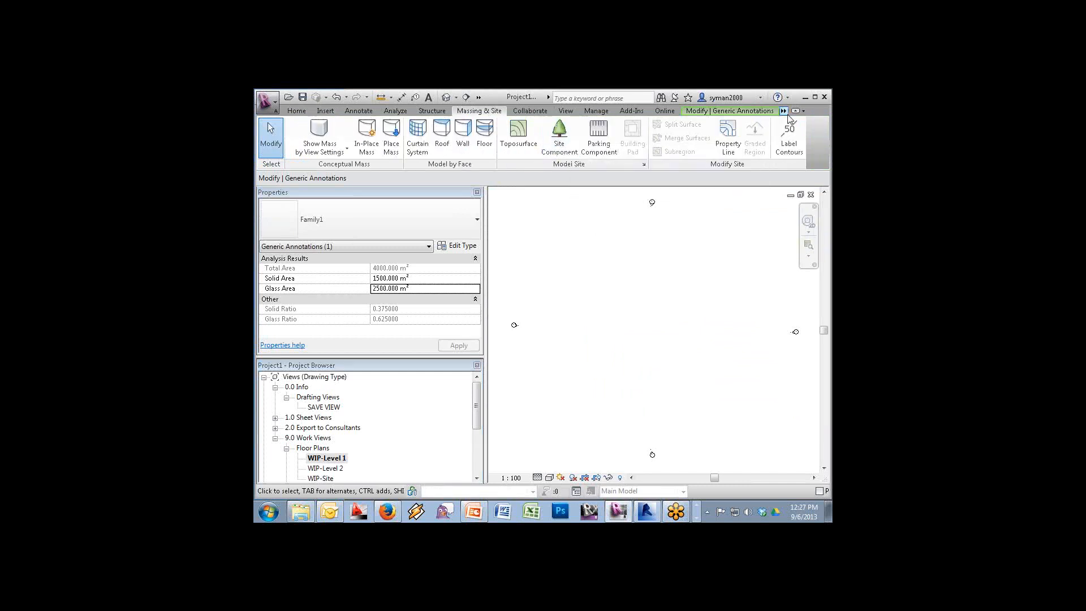
left_click(730, 134)
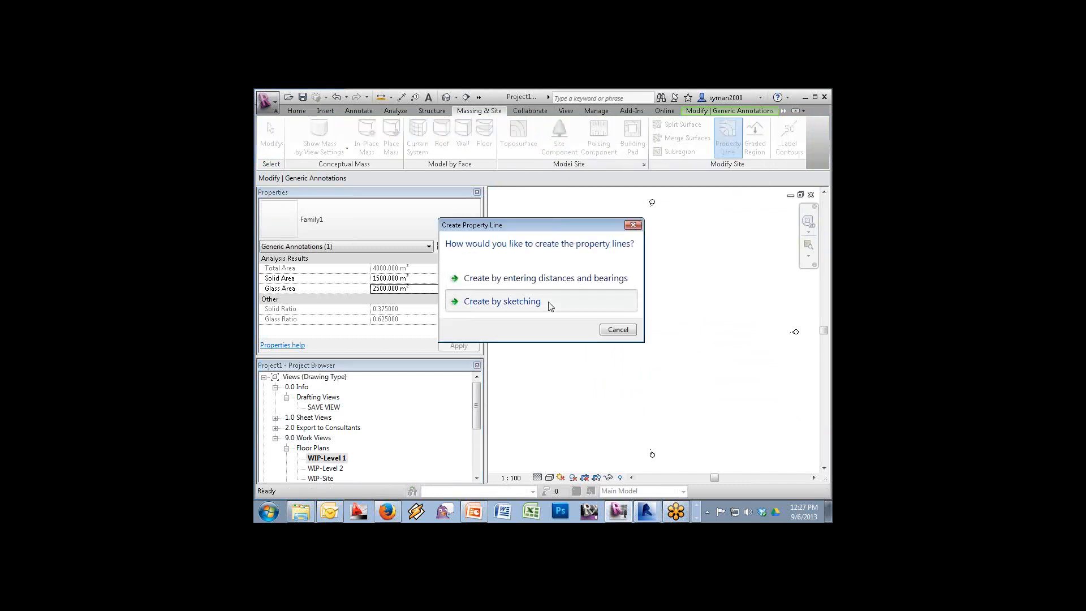
left_click(565, 306)
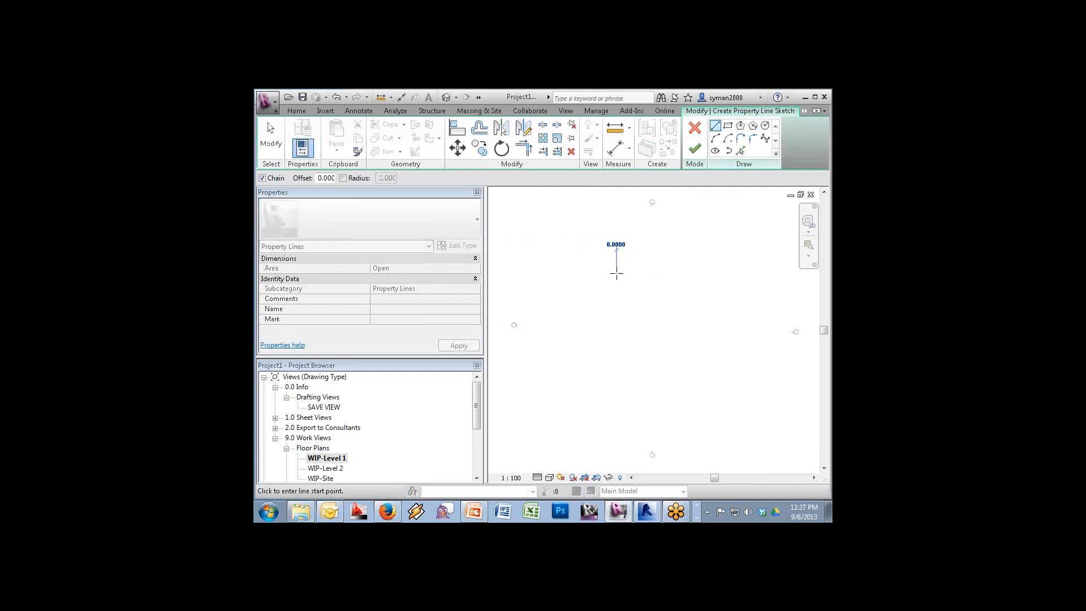
Sketch the four corners of the property line, close the loop and finish it
left_click(617, 273)
left_click(730, 312)
left_click(707, 378)
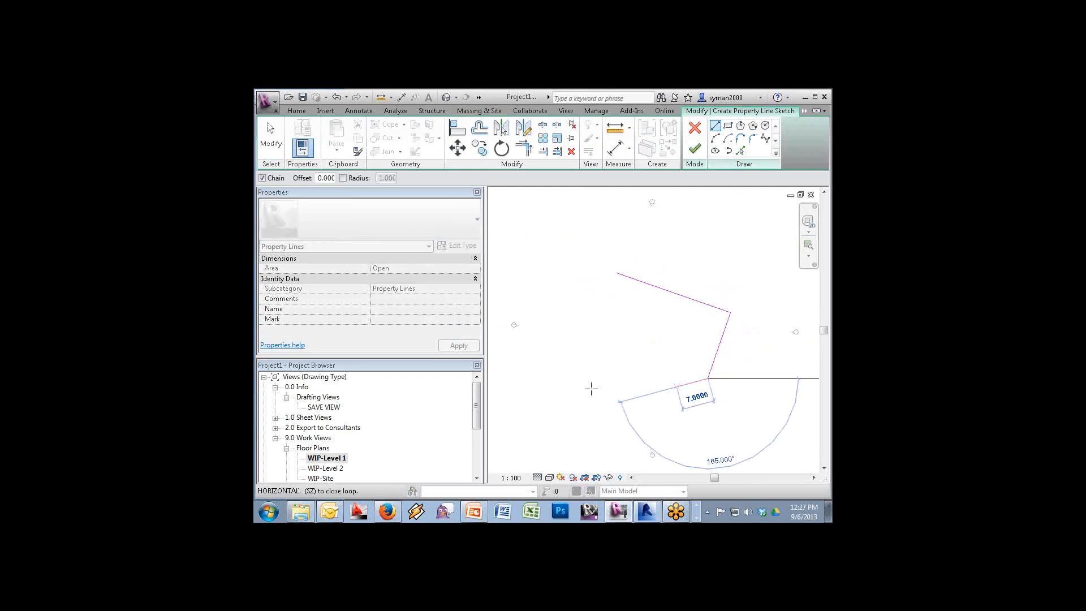
left_click(579, 378)
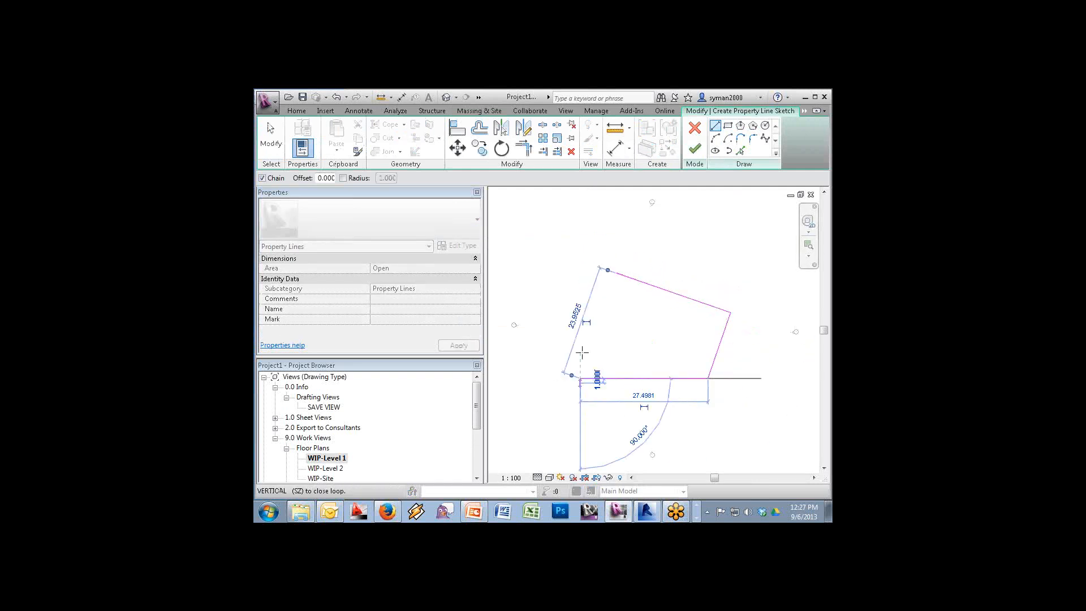
left_click(616, 272)
left_click(694, 148)
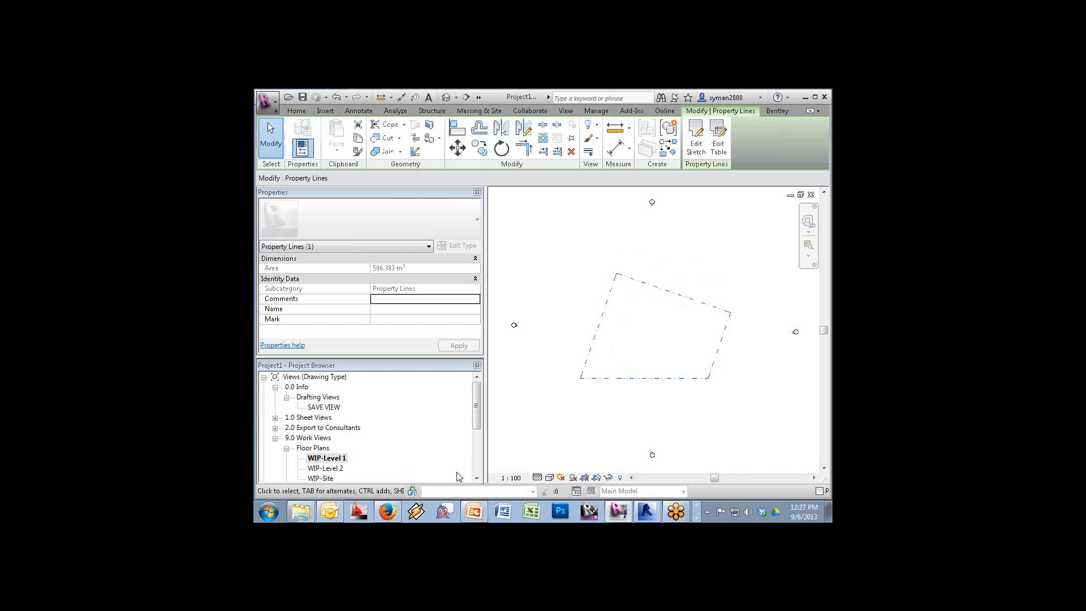
left_click(475, 477)
key("Escape")
Open the North elevation and select the Level 2 level line
left_click(475, 479)
left_click(476, 479)
left_click(476, 479)
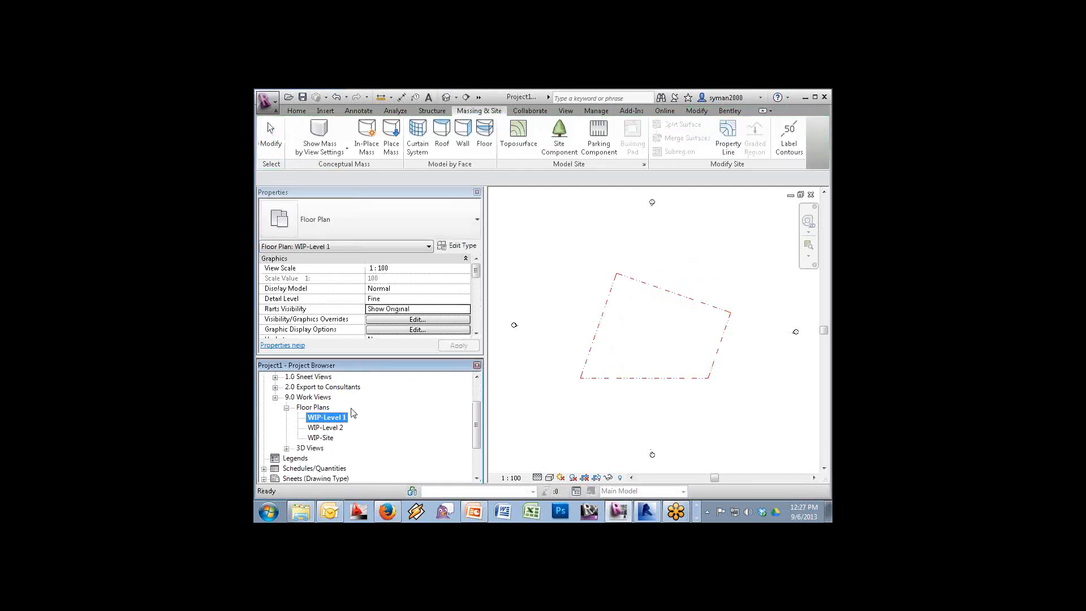
double_click(320, 387)
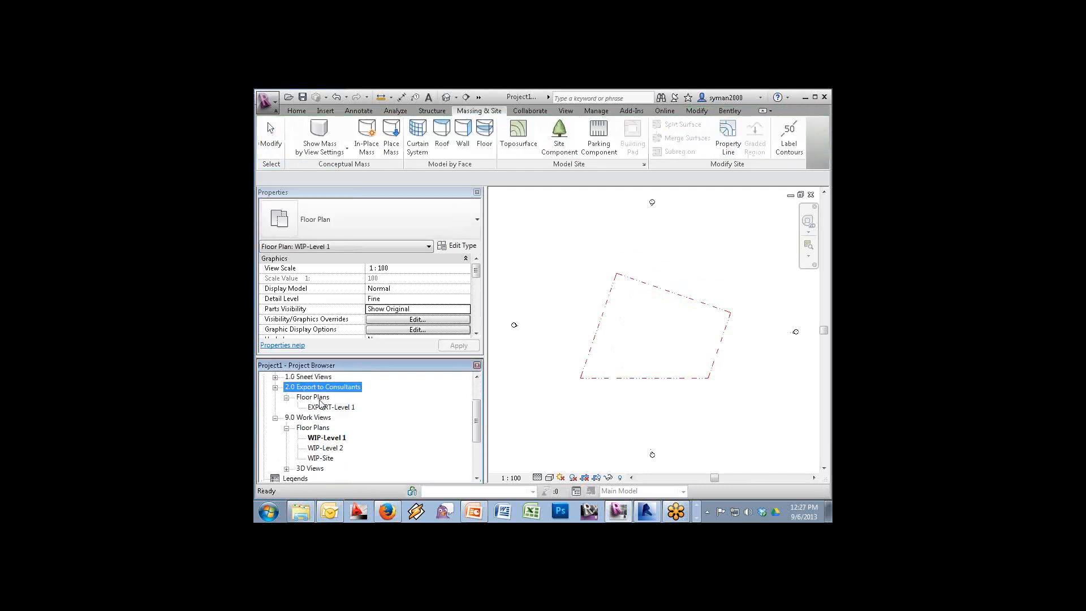
double_click(313, 380)
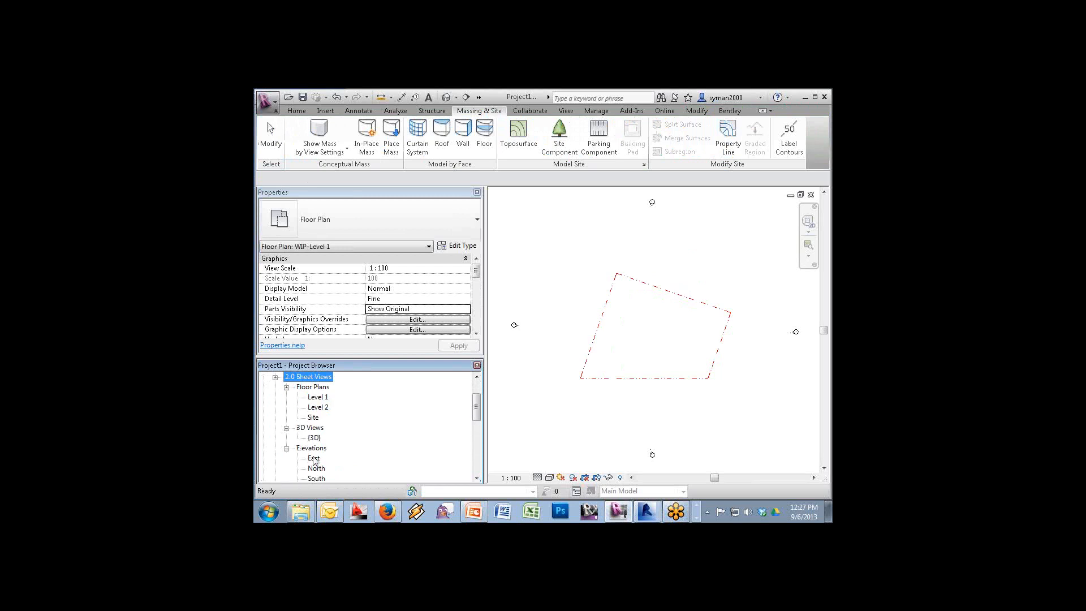
double_click(317, 469)
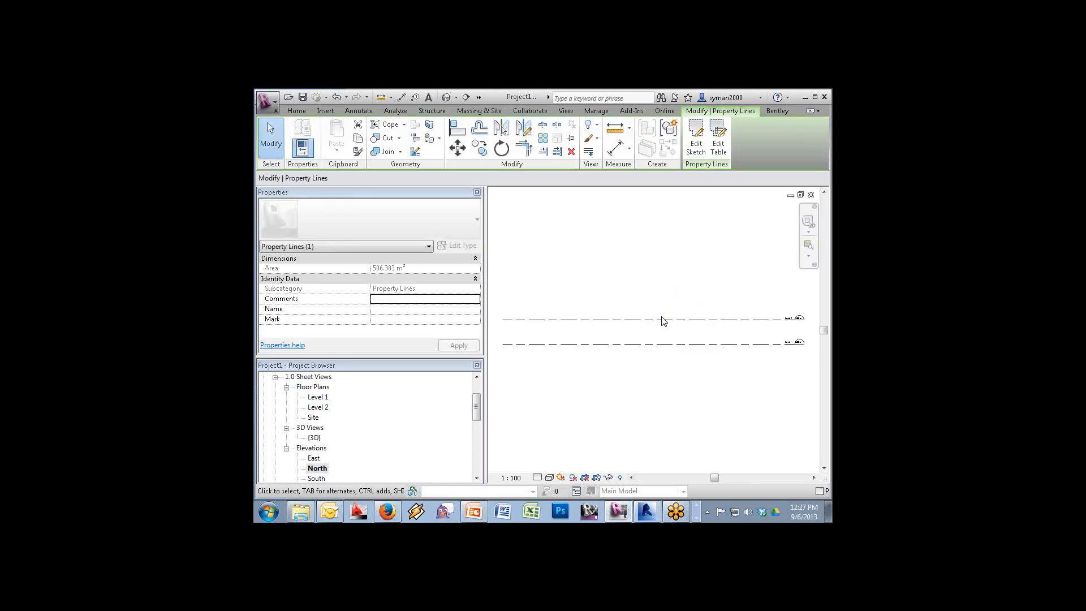
left_click(660, 321)
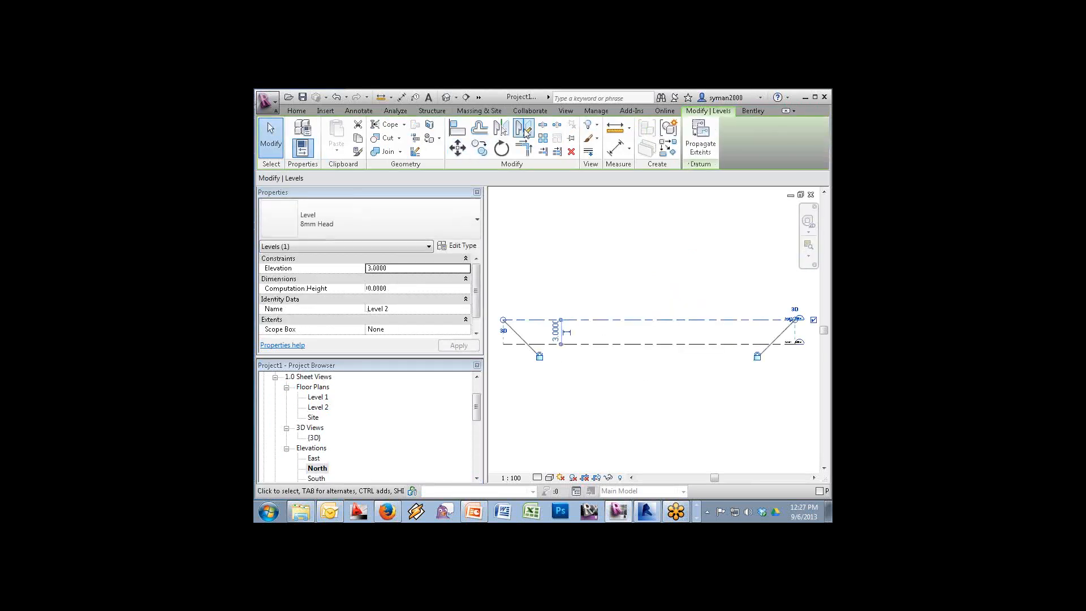
Array Level 2 upward into 12 evenly spaced levels, then open the Level 1 plan
left_click(543, 137)
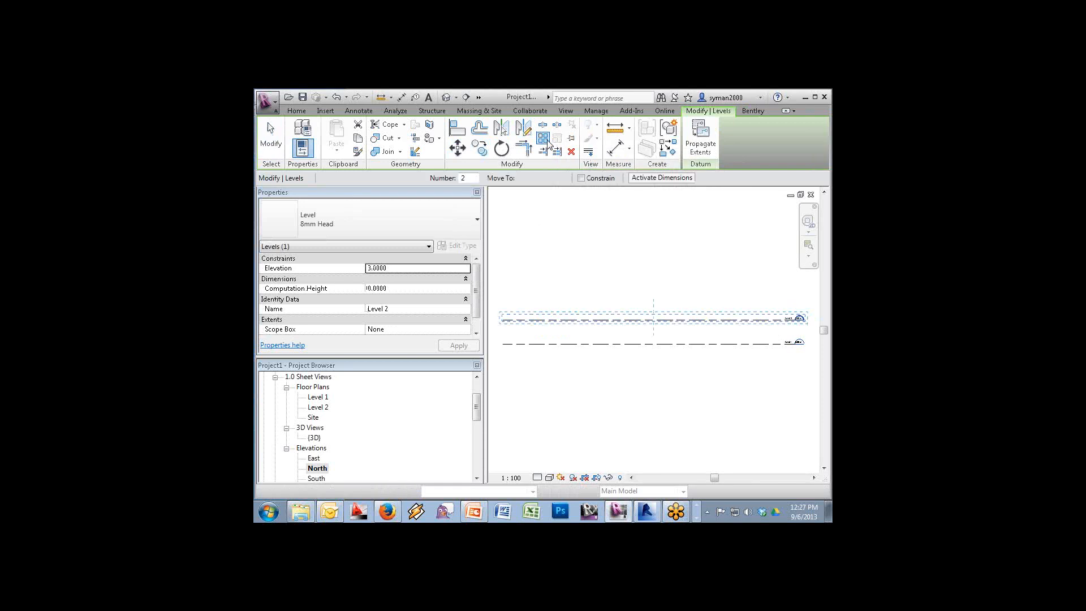
left_click(636, 341)
left_click(637, 327)
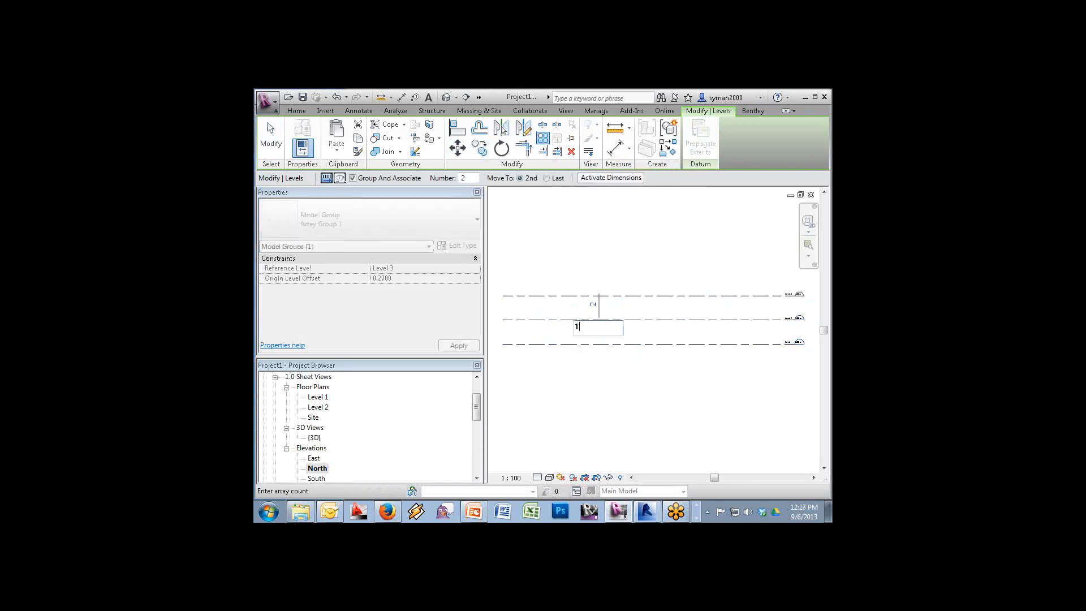
type("12")
key("Return")
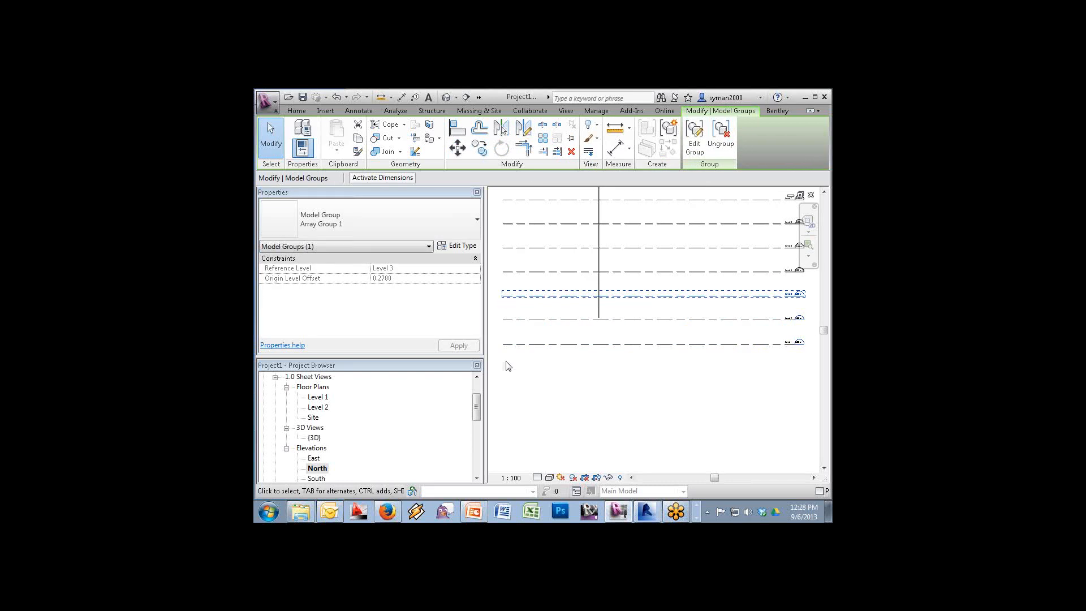
double_click(320, 398)
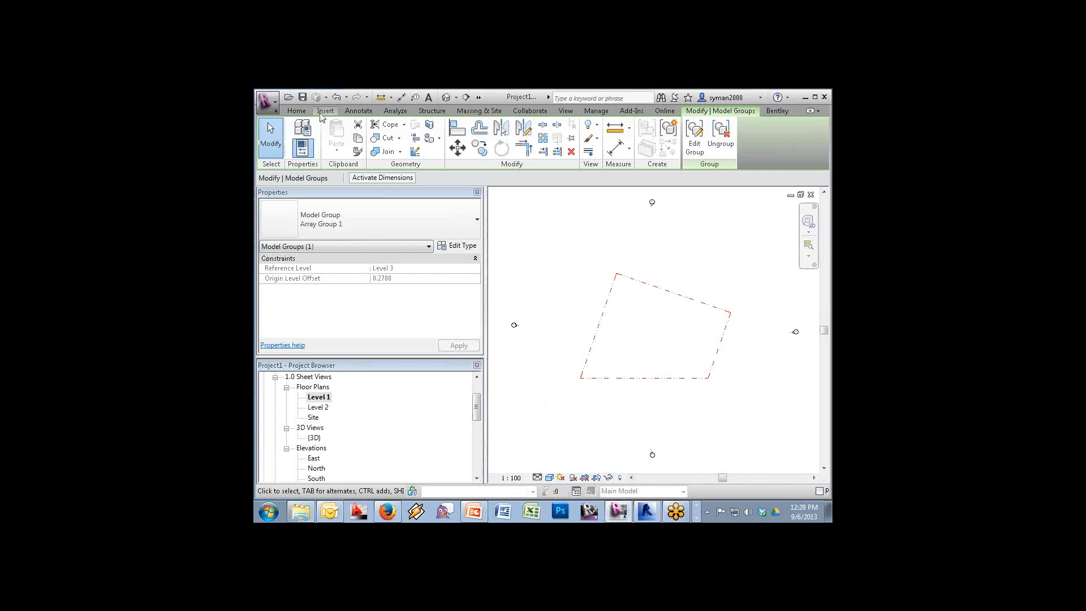
Place a 'PROPERTY LINE' text note above the property line
left_click(296, 111)
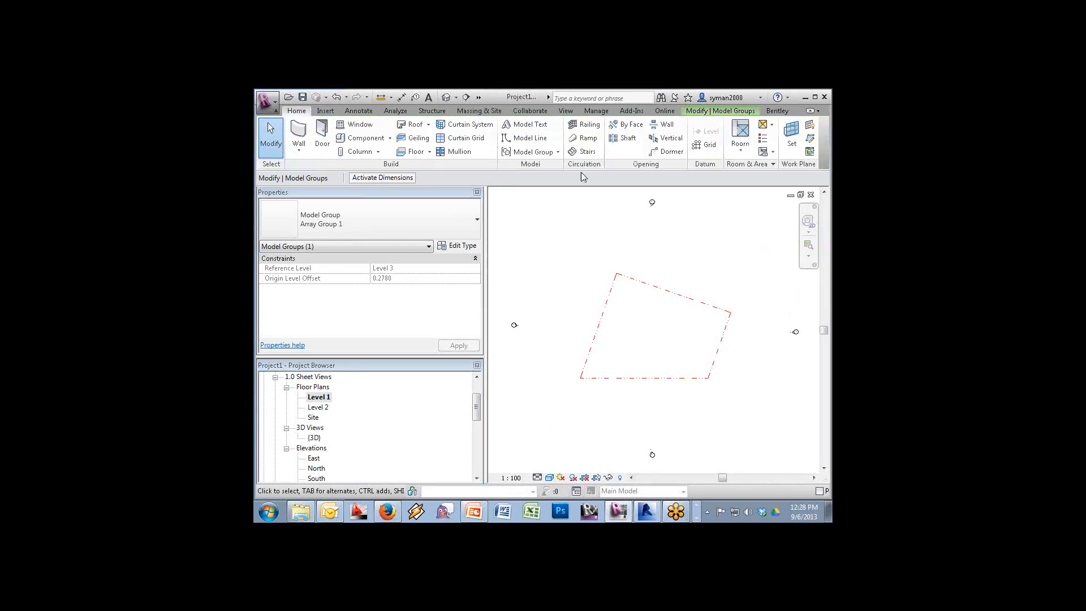
left_click(350, 111)
left_click(591, 125)
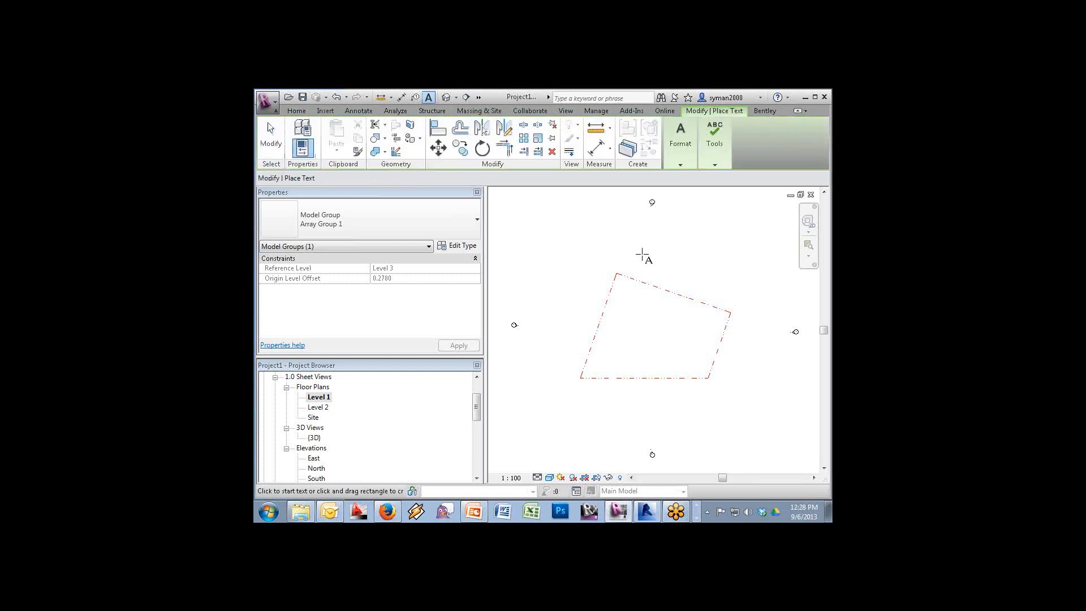
left_click(661, 281)
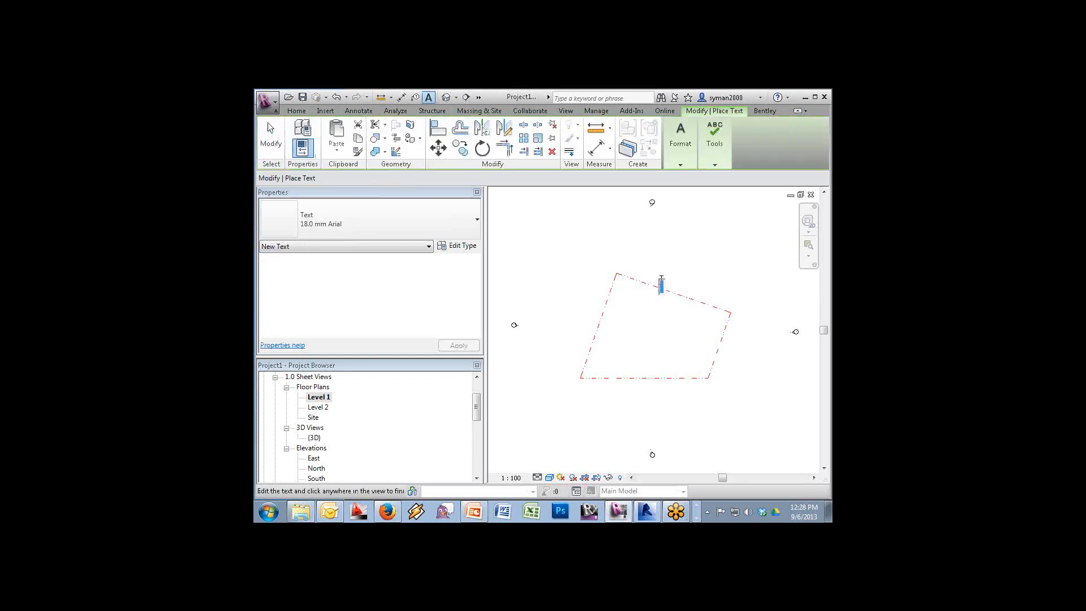
type("PROPERTY LINE")
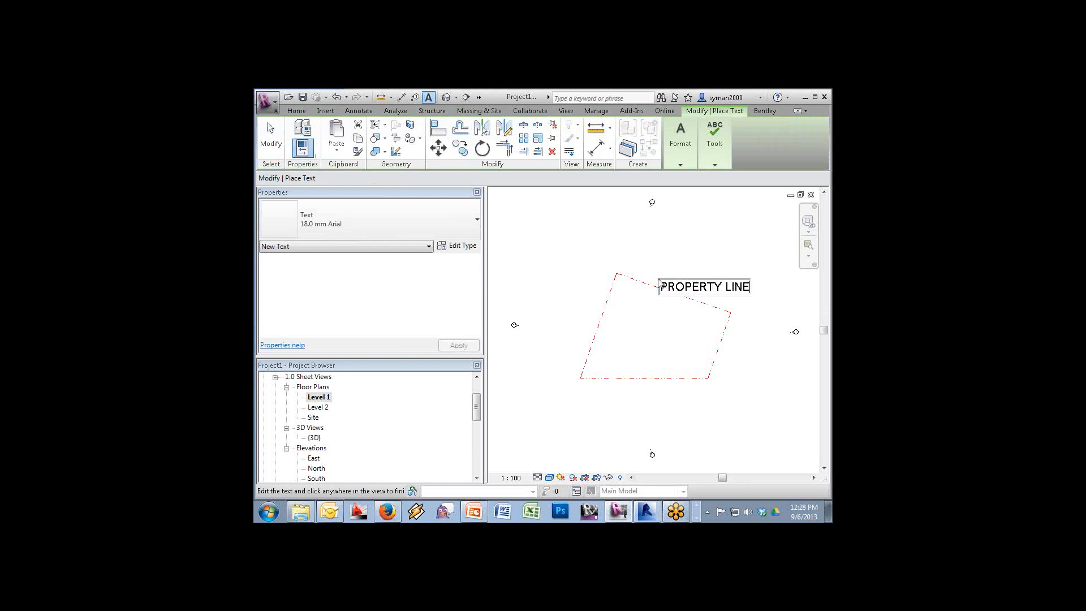
left_click(650, 271)
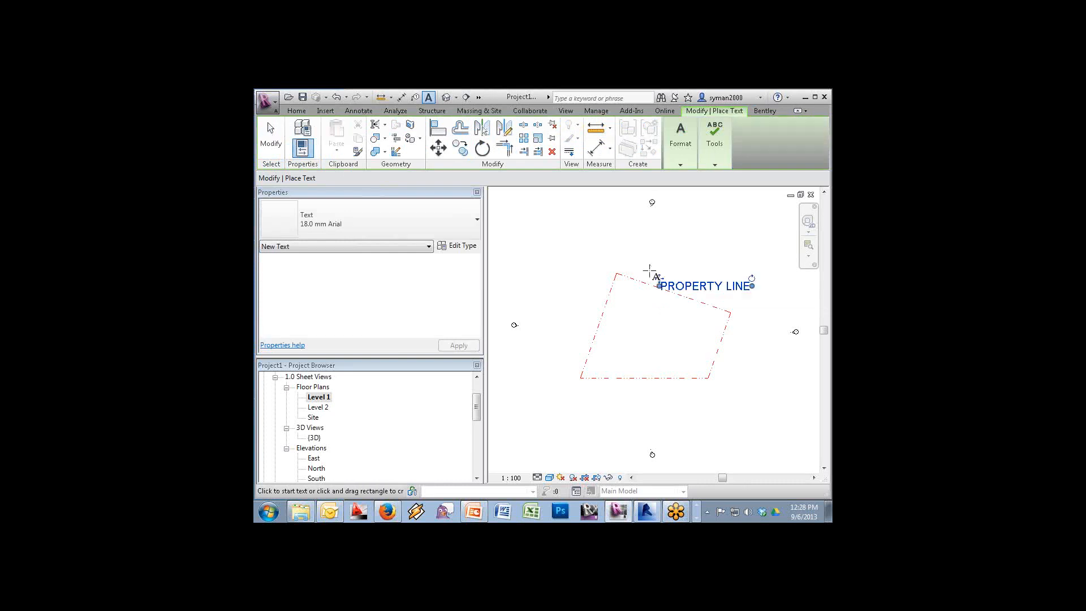
key("Escape")
key("Escape")
Rotate the PROPERTY LINE text to follow the property line's top edge
left_click(718, 294)
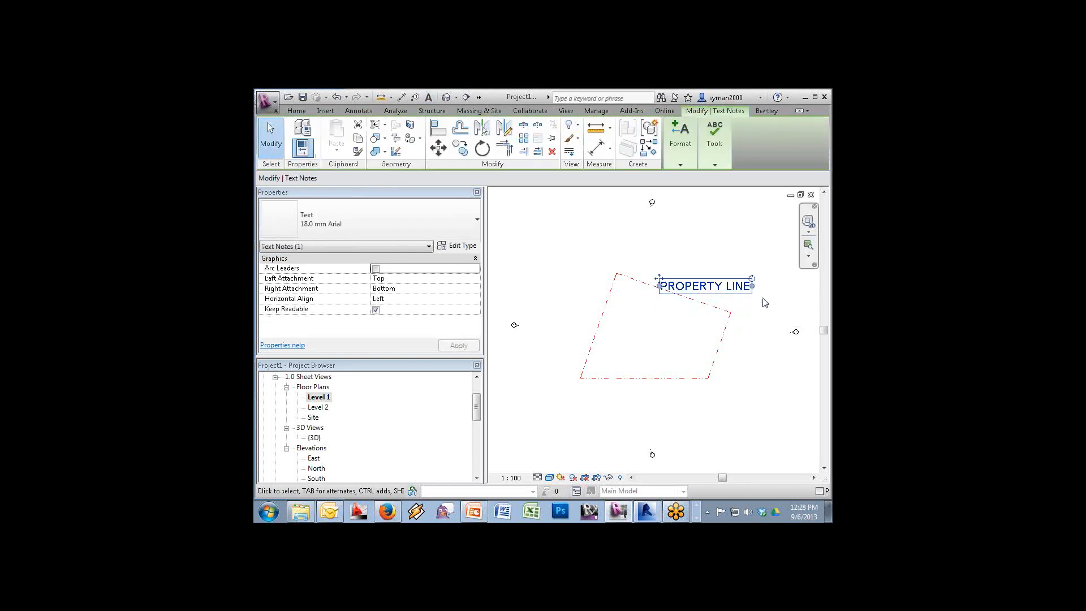
left_click_drag(752, 279, 755, 295)
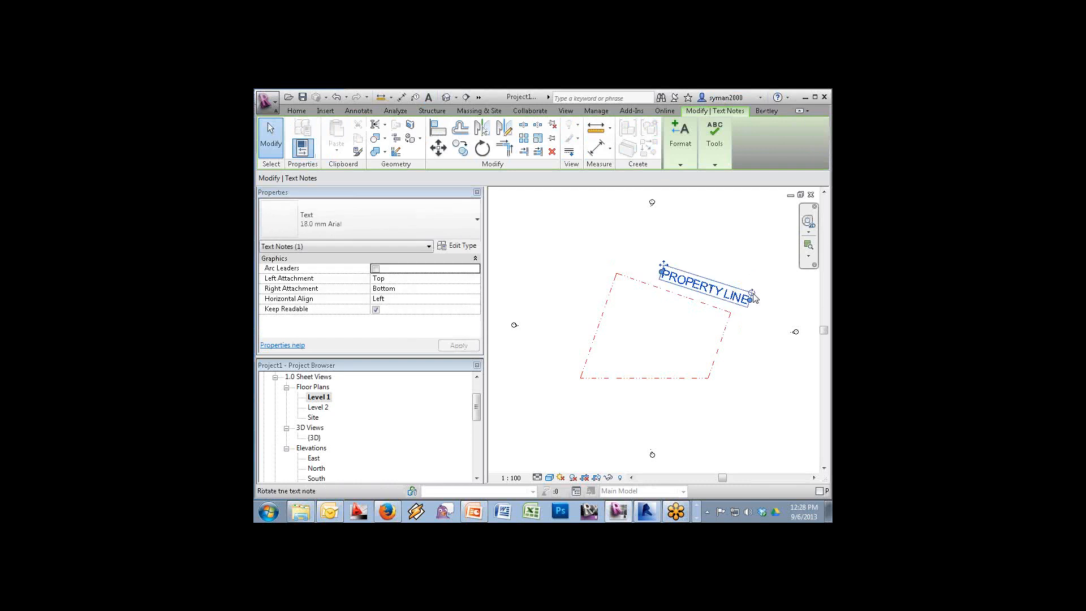
left_click(565, 111)
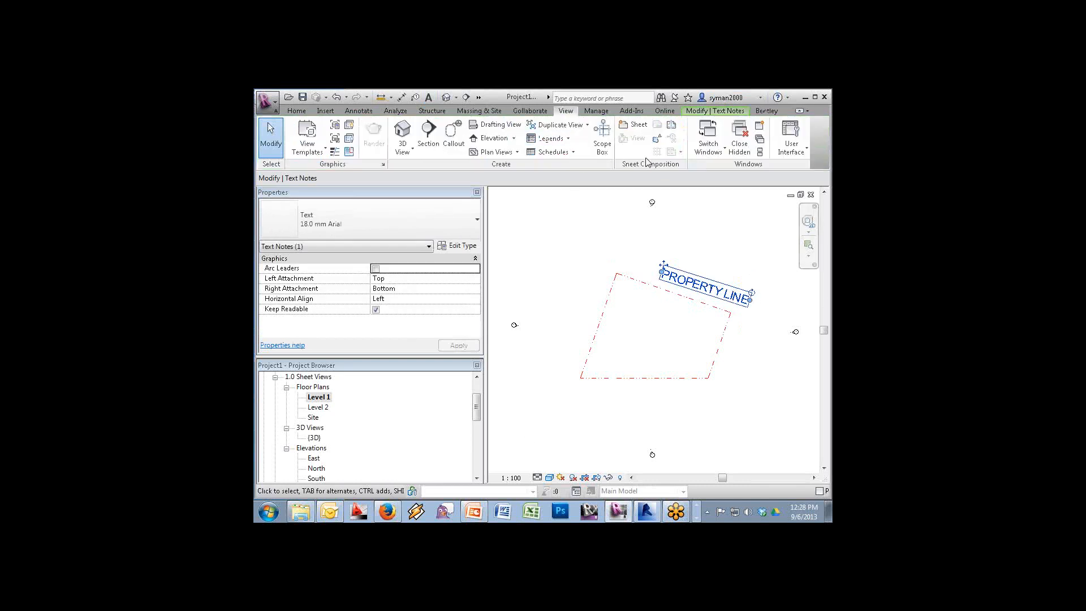
Create floor plan views for Levels 3 to 13, then reopen the Level 1 plan
left_click(502, 154)
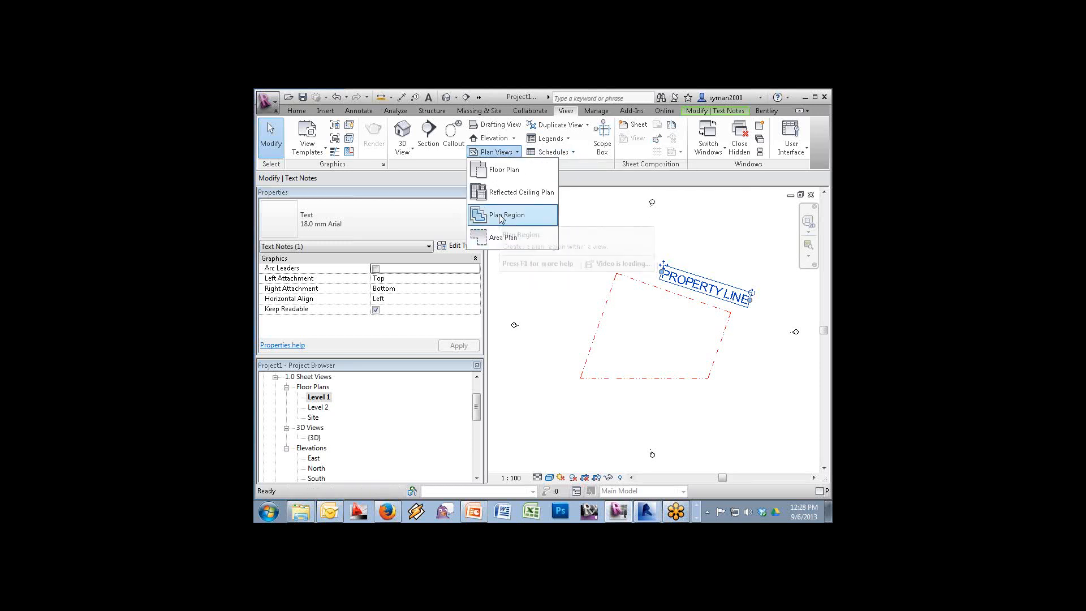
left_click(504, 170)
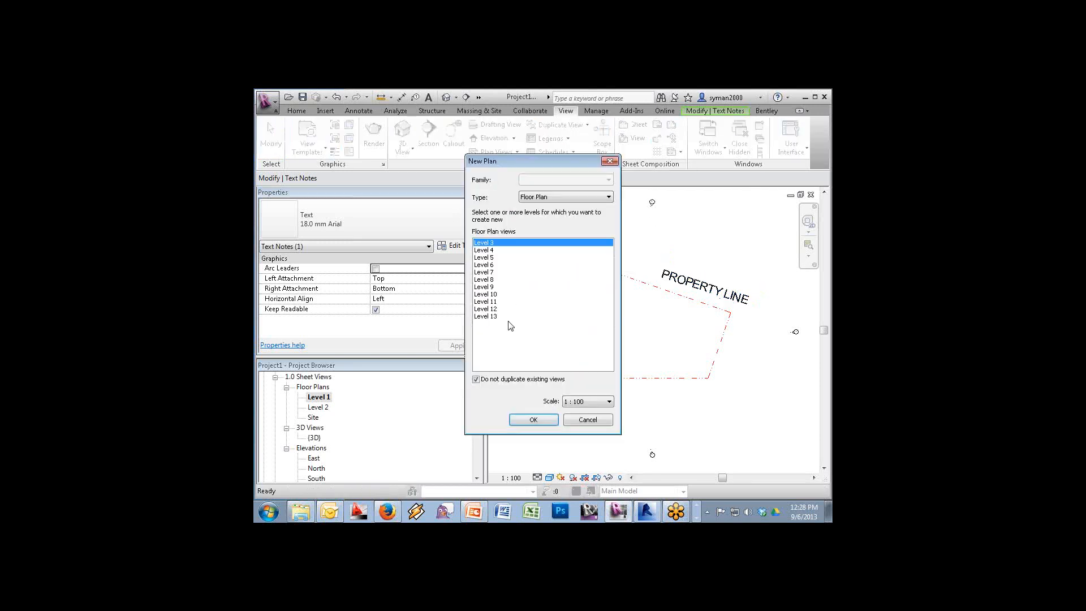
left_click(490, 318, "shift")
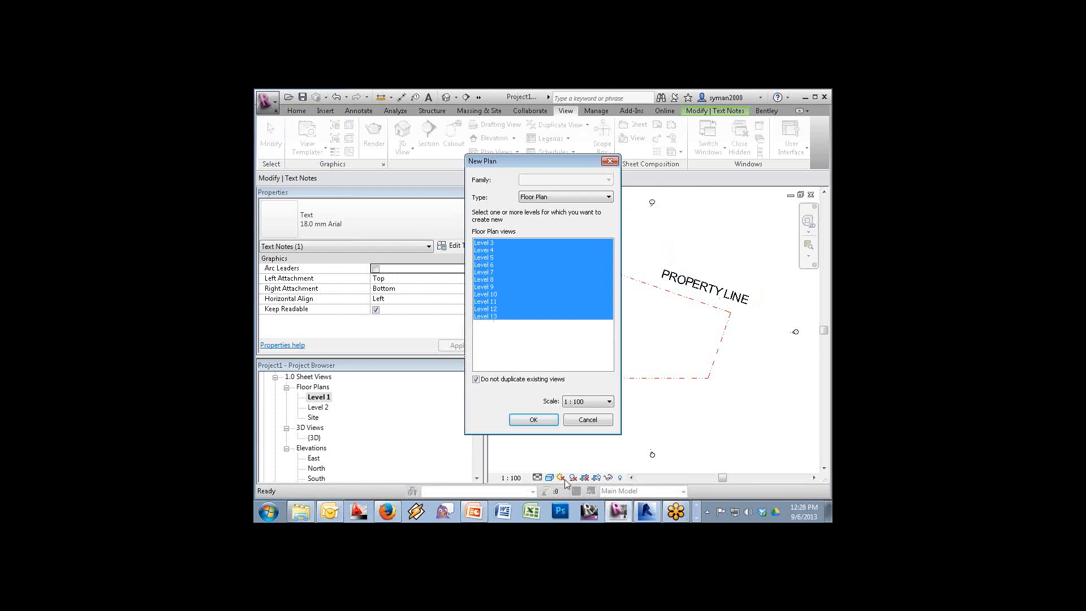
left_click(533, 419)
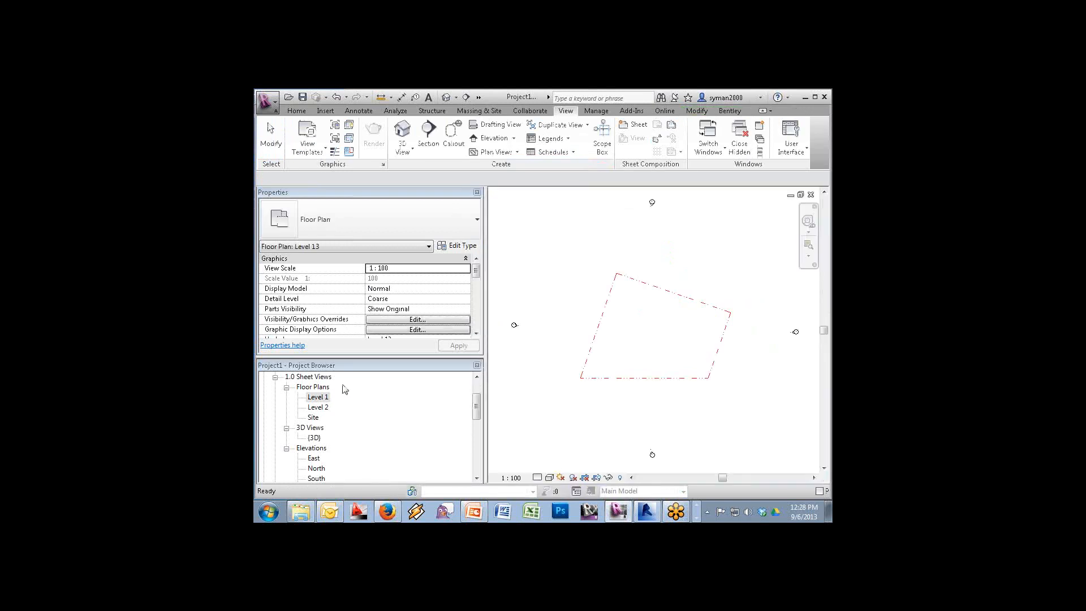
left_click(324, 398)
double_click(324, 398)
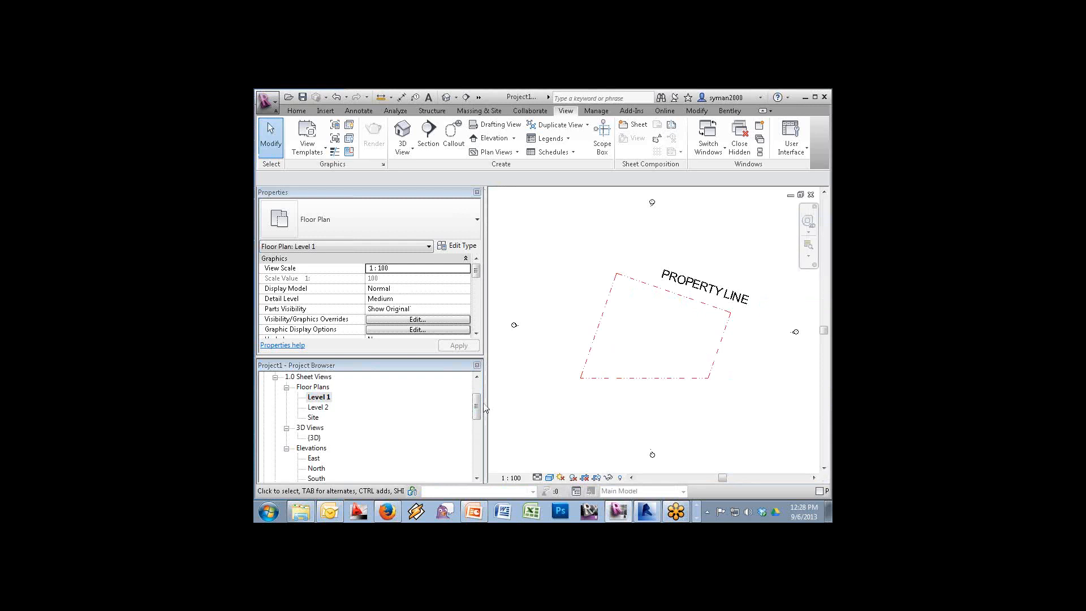
Expand the ??? view group and select the Level 3 through Level 13 plans
left_click_drag(478, 406, 480, 455)
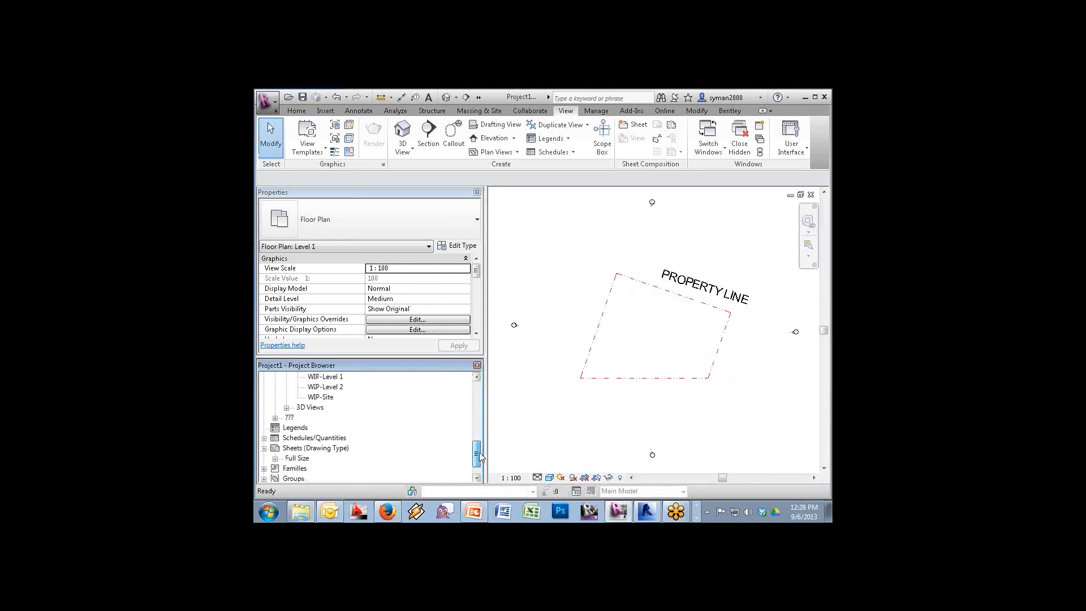
left_click(276, 418)
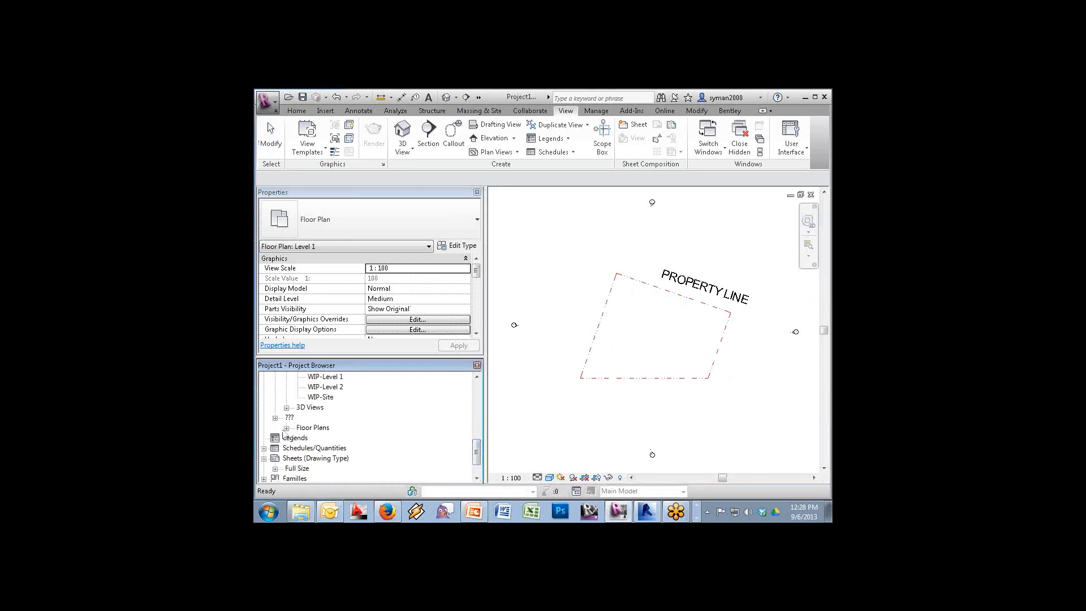
left_click(286, 428)
left_click(314, 388)
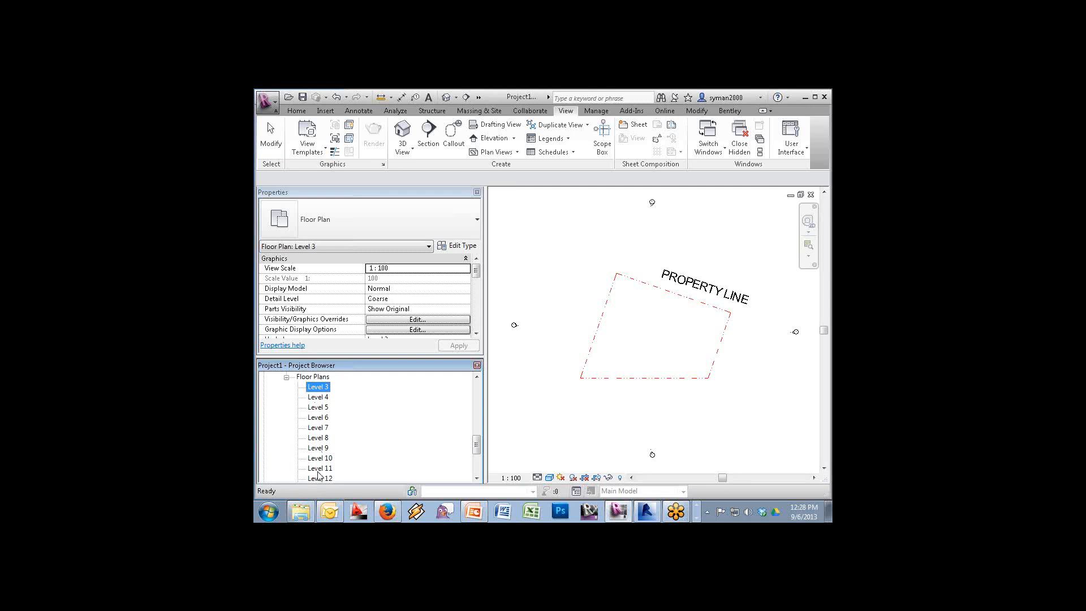
left_click(476, 478)
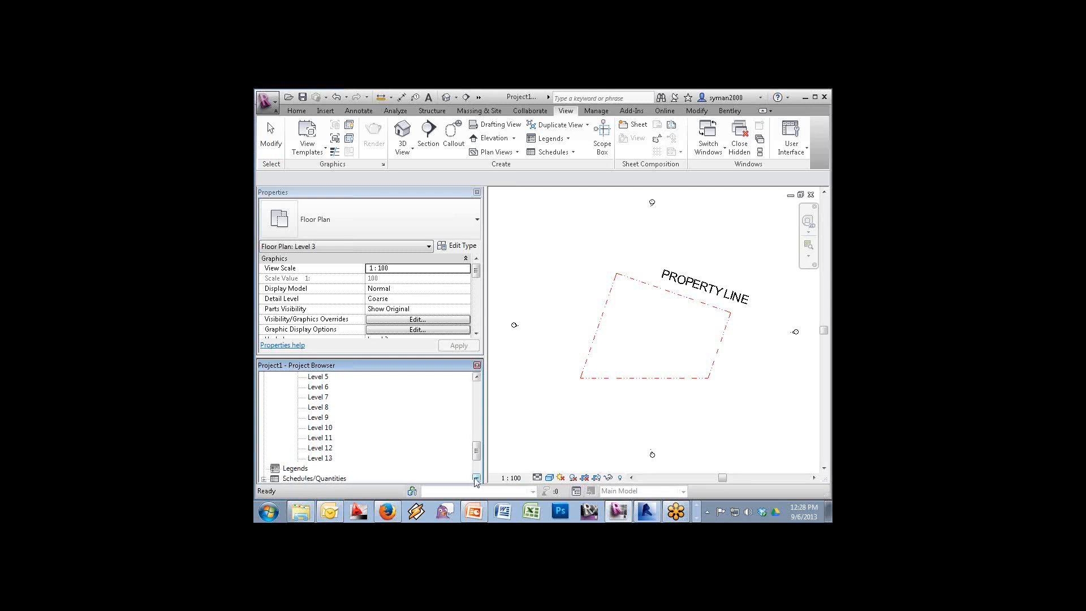
left_click(334, 459, "shift")
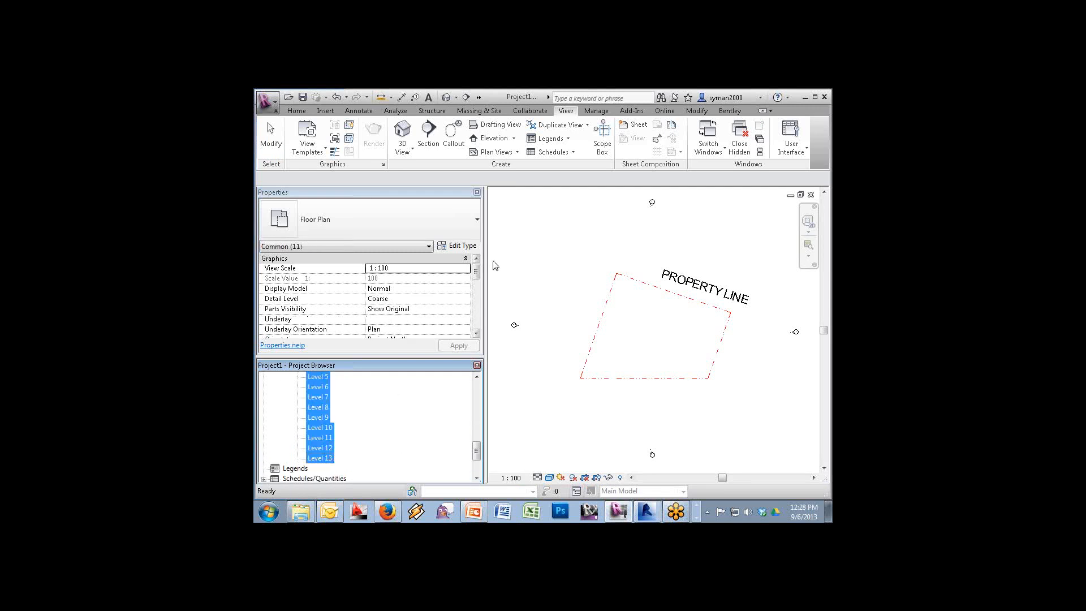
Set those plans' Drawing Type to 1.0 Sheet Views, then open the Level 1 plan
left_click(476, 273)
left_click_drag(475, 272, 475, 323)
right_click(322, 457)
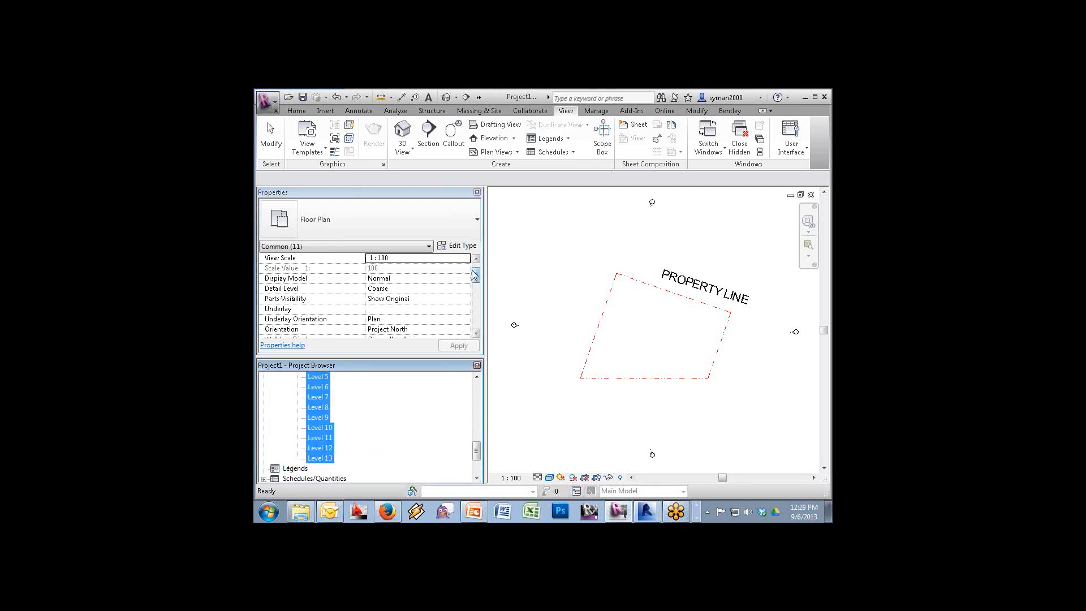
left_click_drag(476, 275, 471, 323)
left_click(469, 323)
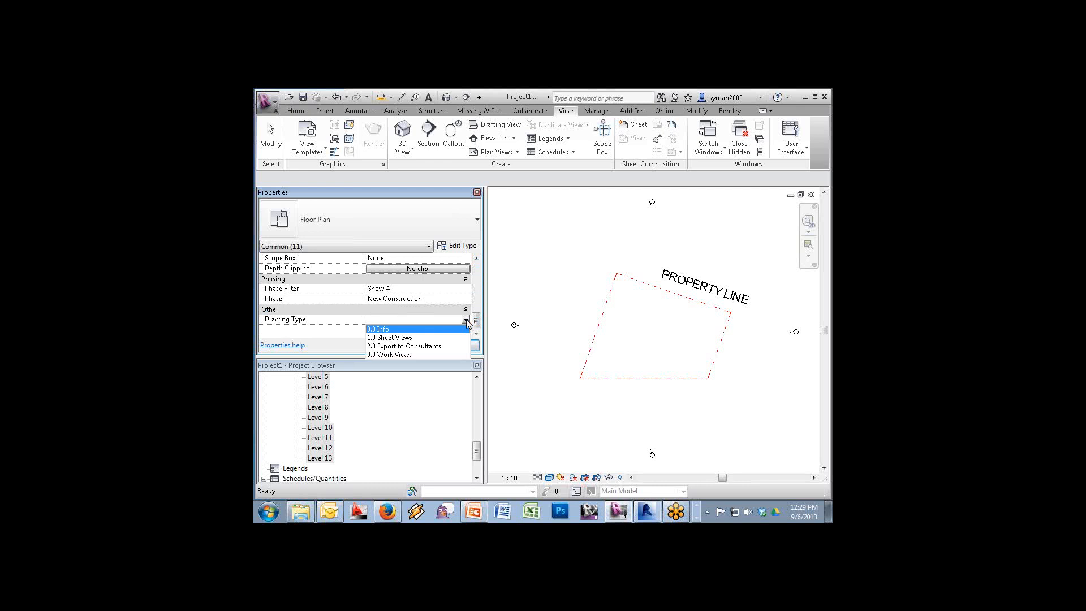
left_click(415, 340)
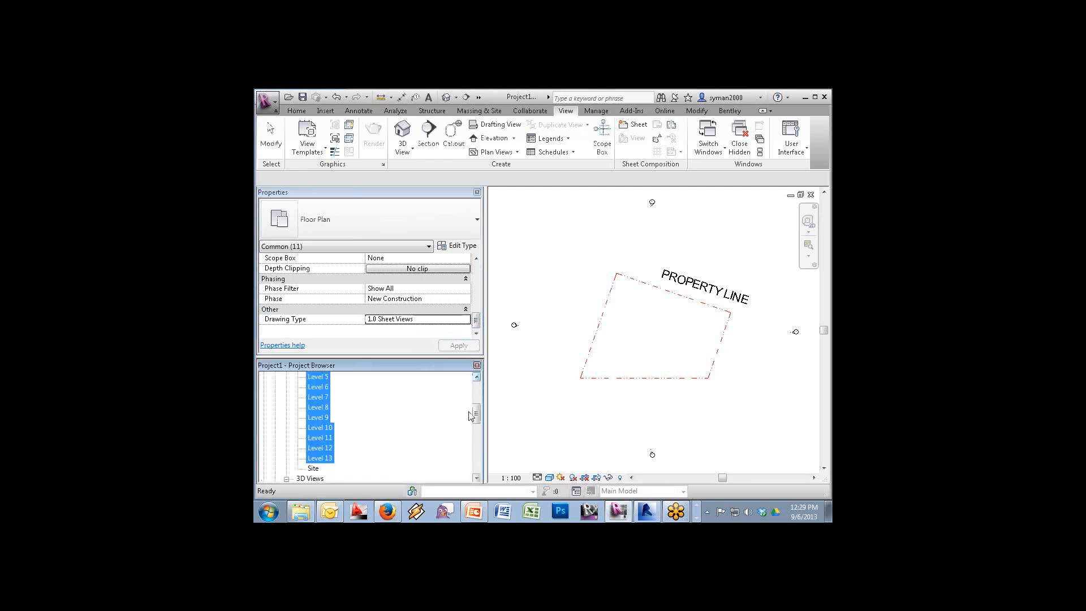
left_click(476, 377)
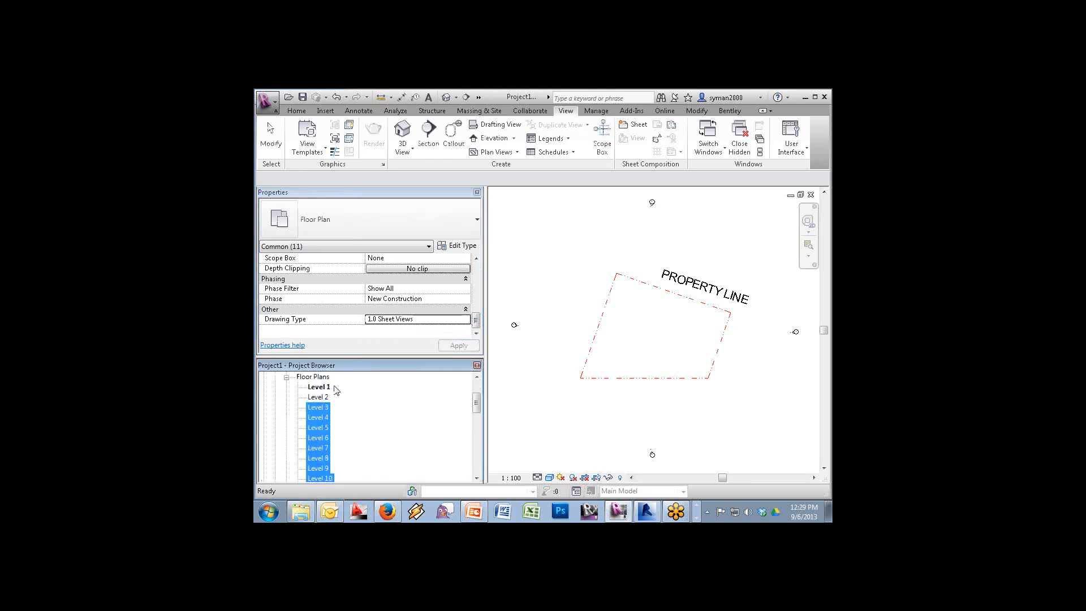
left_click(326, 389)
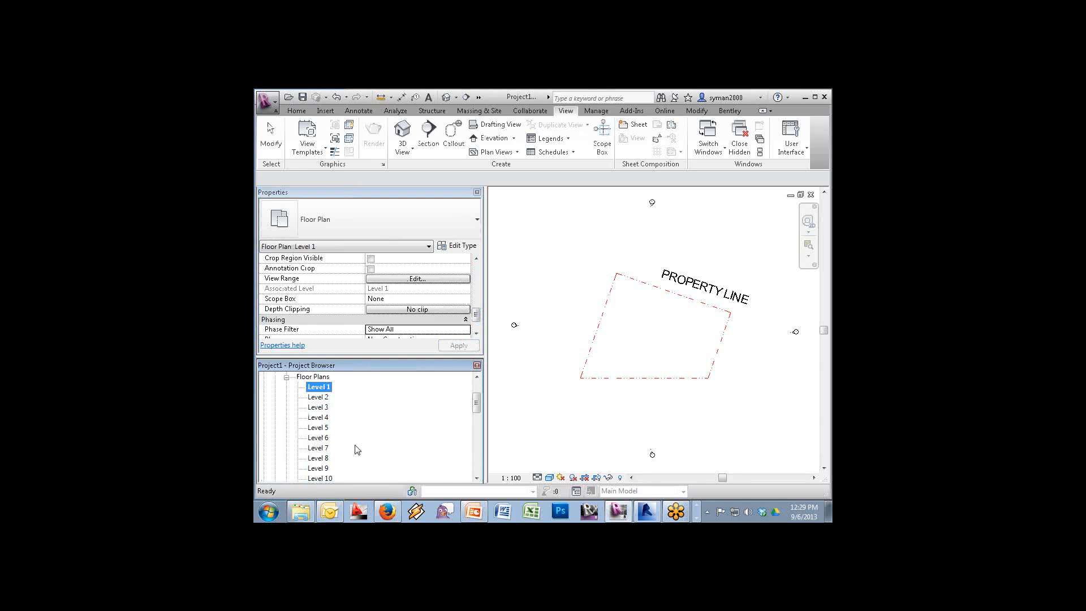
left_click(697, 287)
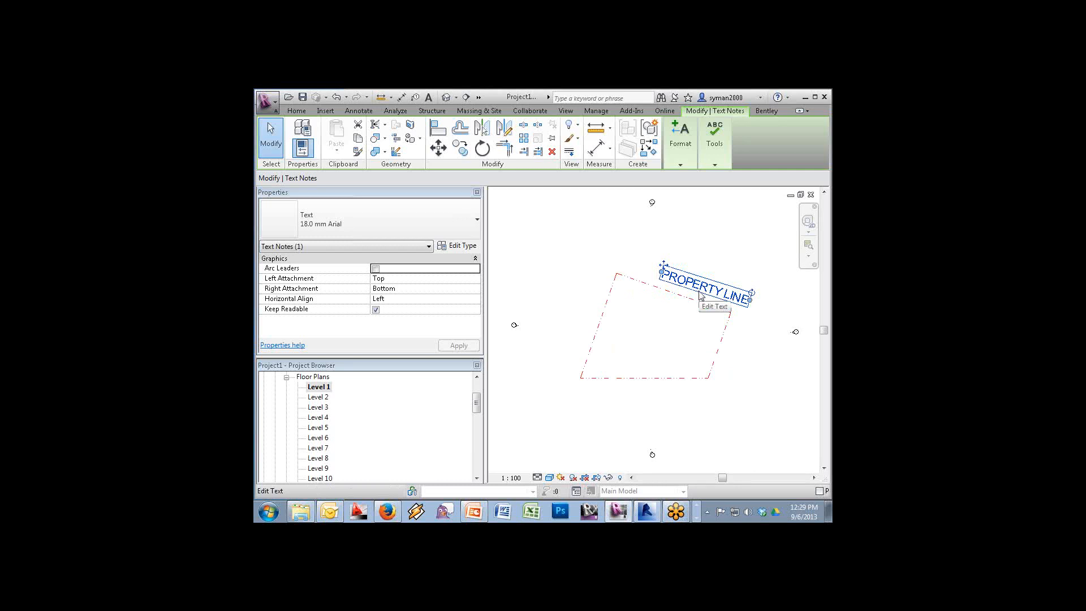
left_click(700, 294)
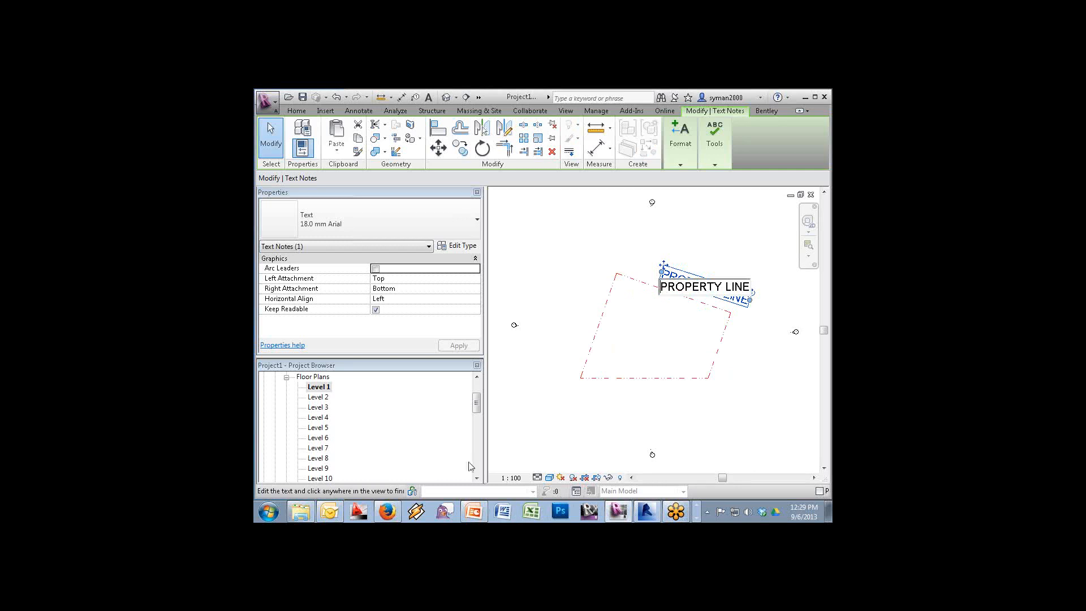
left_click(475, 478)
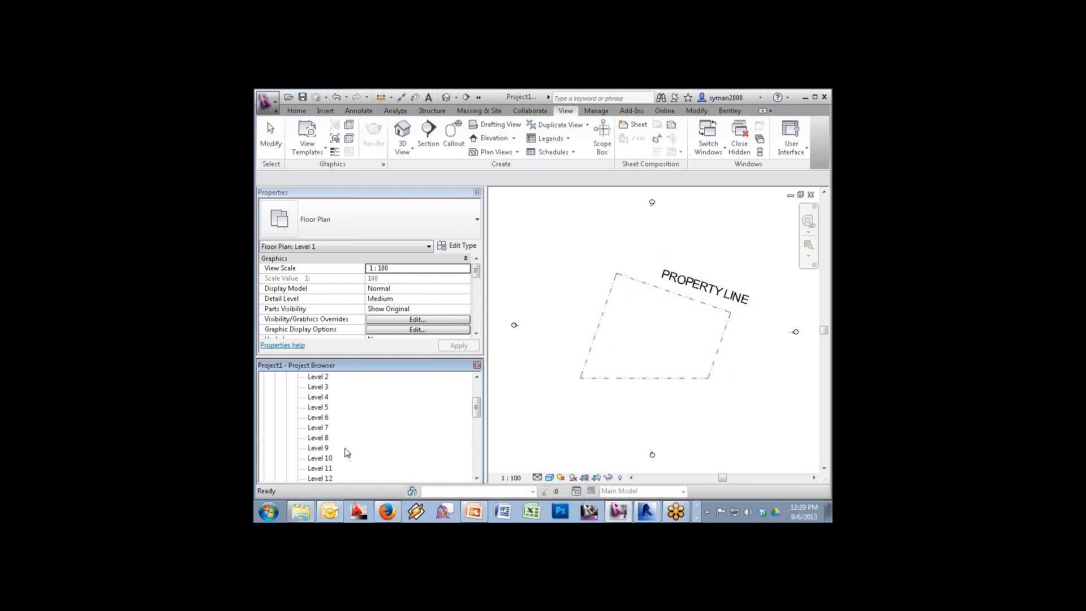
left_click(701, 290)
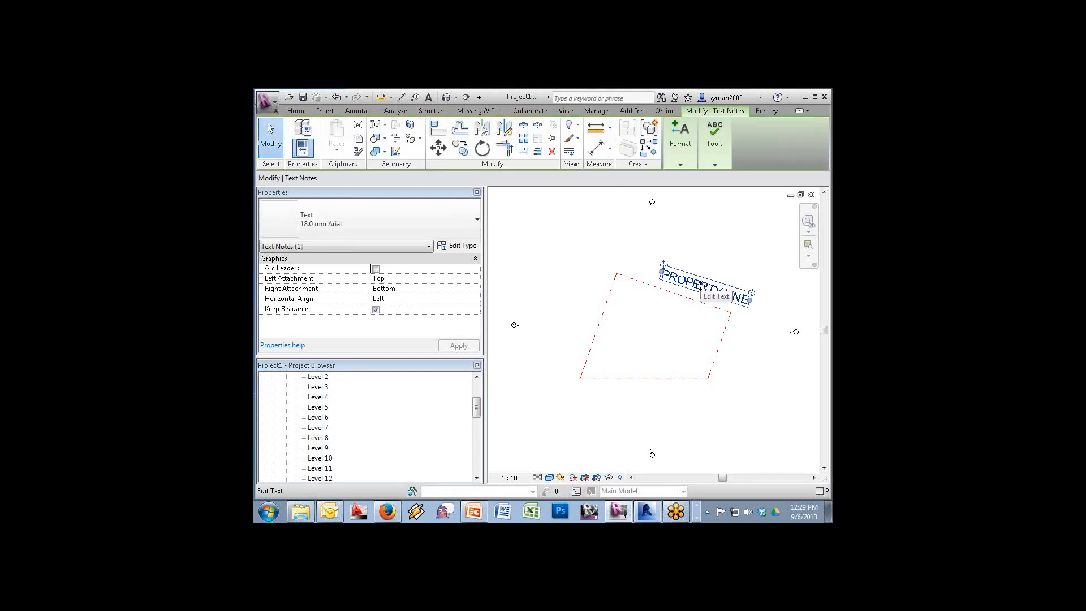
Start a new family and select the Site.rft template in the template list
left_click(267, 102)
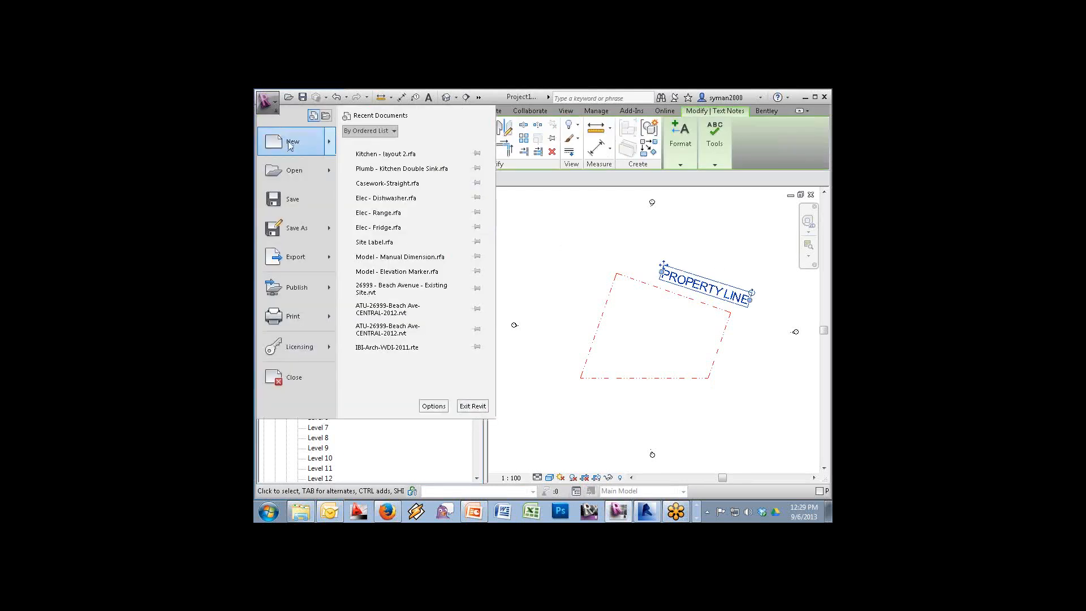
left_click(546, 299)
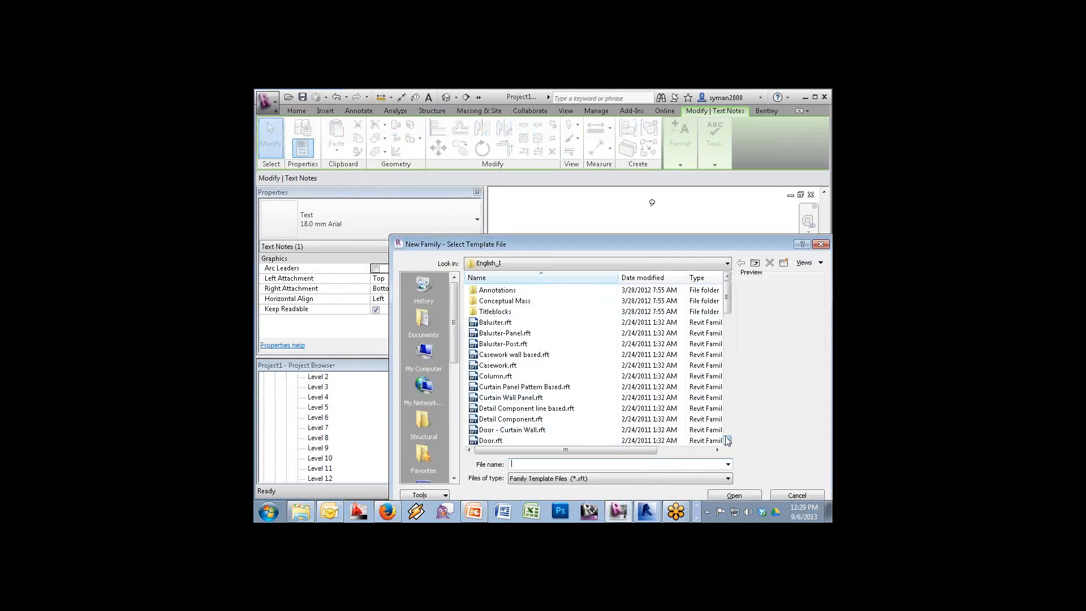
left_click(727, 441)
left_click(727, 440)
left_click(727, 441)
left_click(727, 441)
left_click(728, 440)
left_click(727, 440)
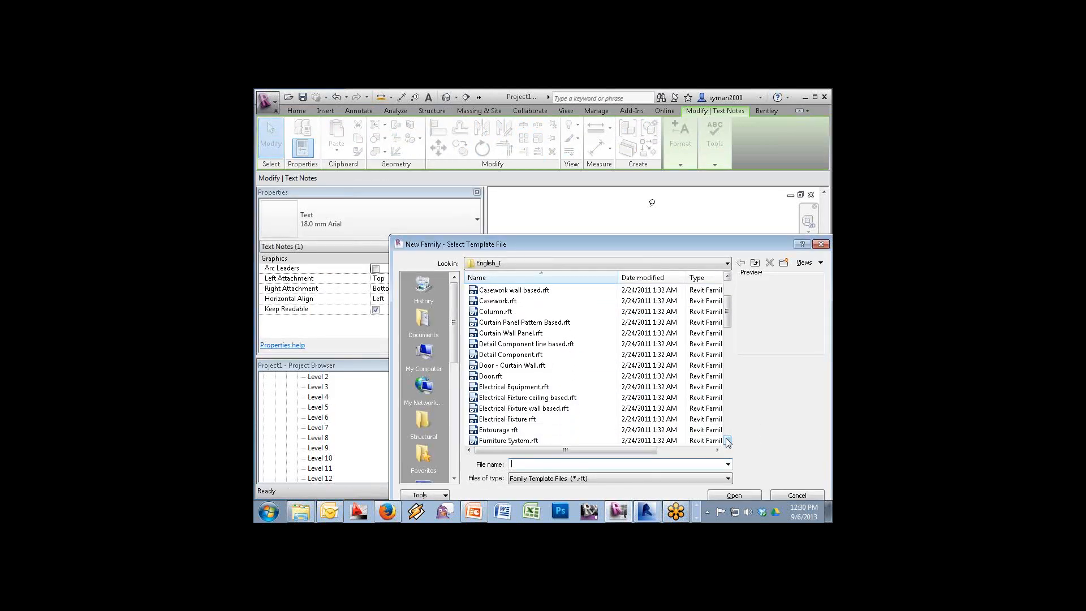
left_click_drag(726, 306, 728, 342)
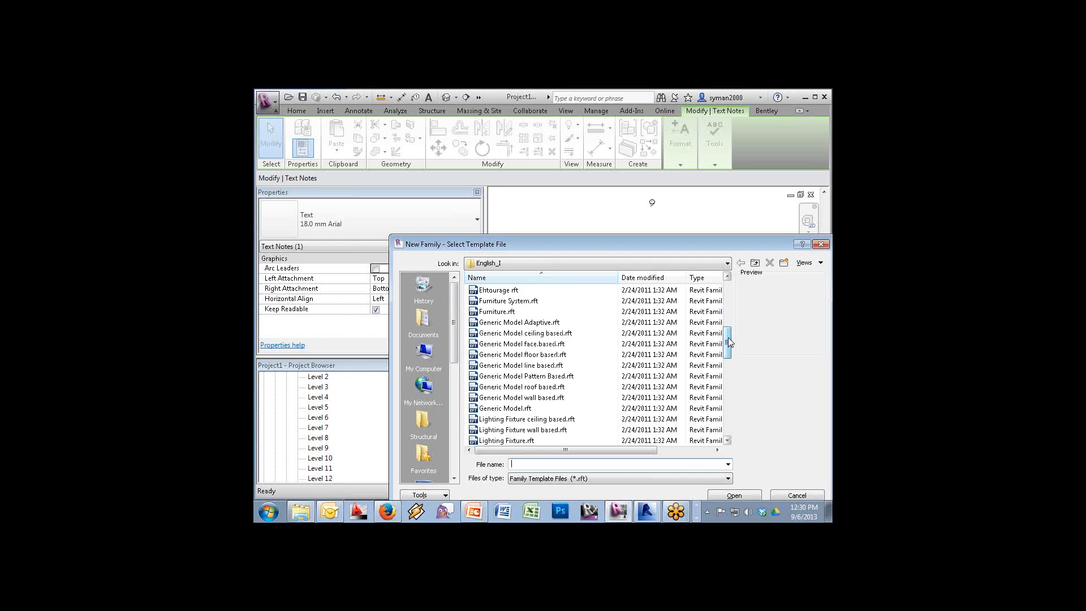
left_click_drag(729, 342, 732, 390)
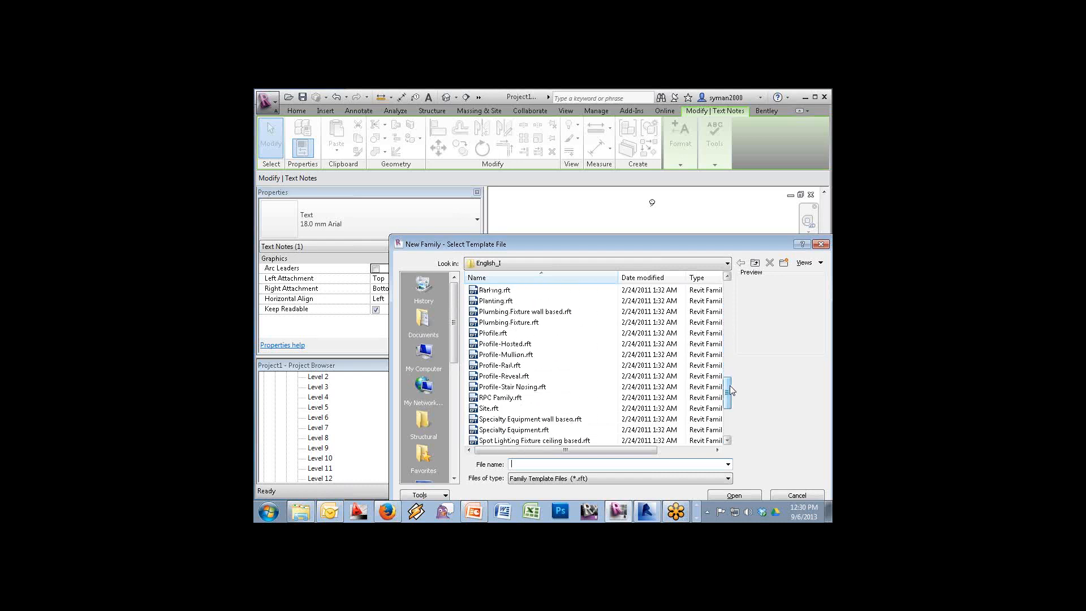
left_click(498, 408)
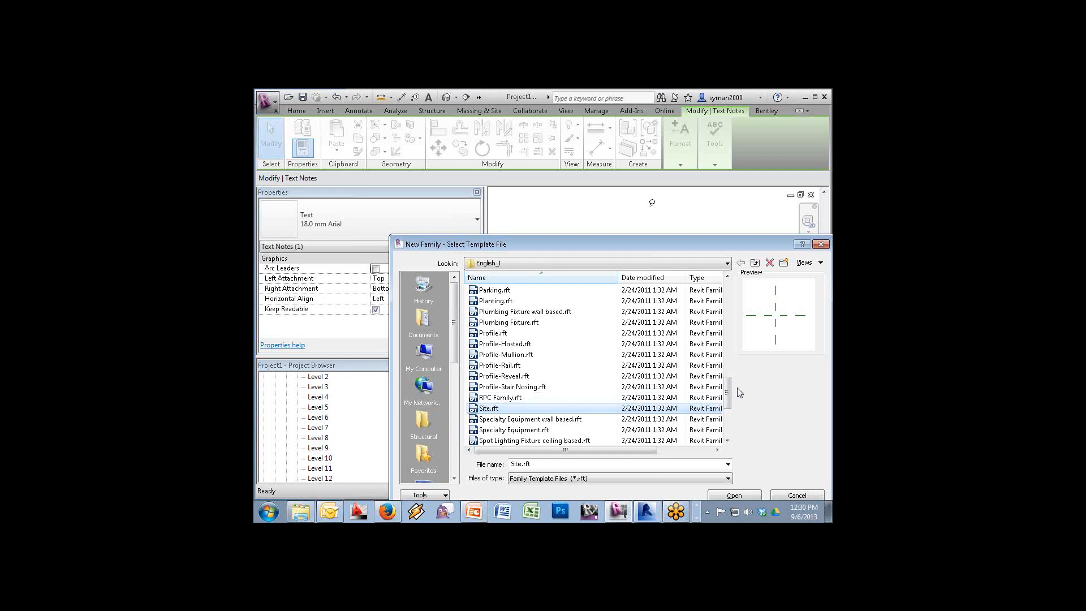
Briefly pick the Furniture template, then reselect Site.rft and create the family
left_click_drag(726, 392, 721, 292)
scroll(519, 415, "down", 3)
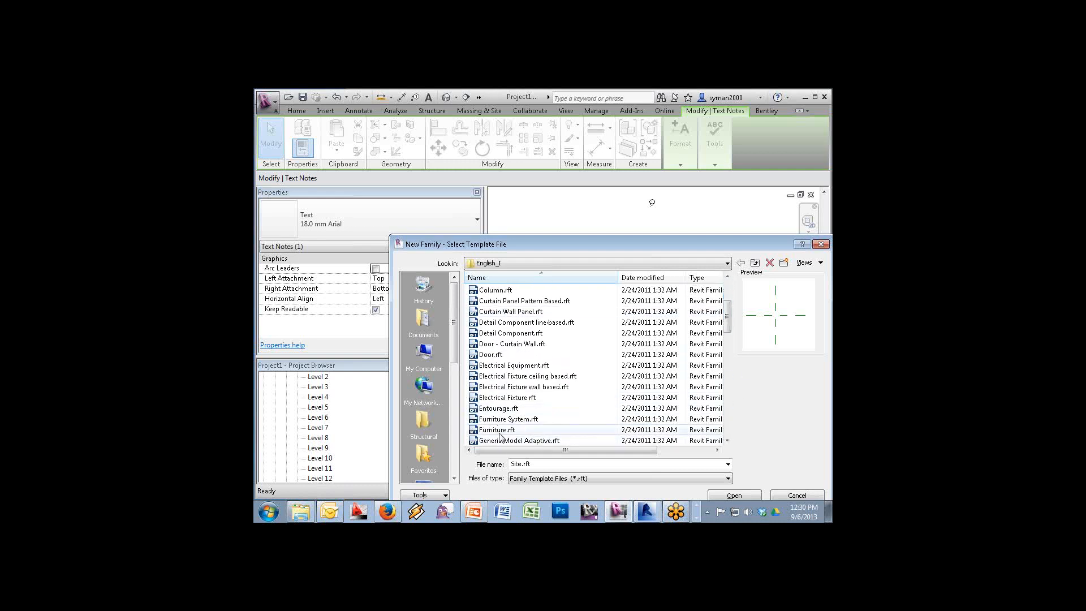
left_click(499, 430)
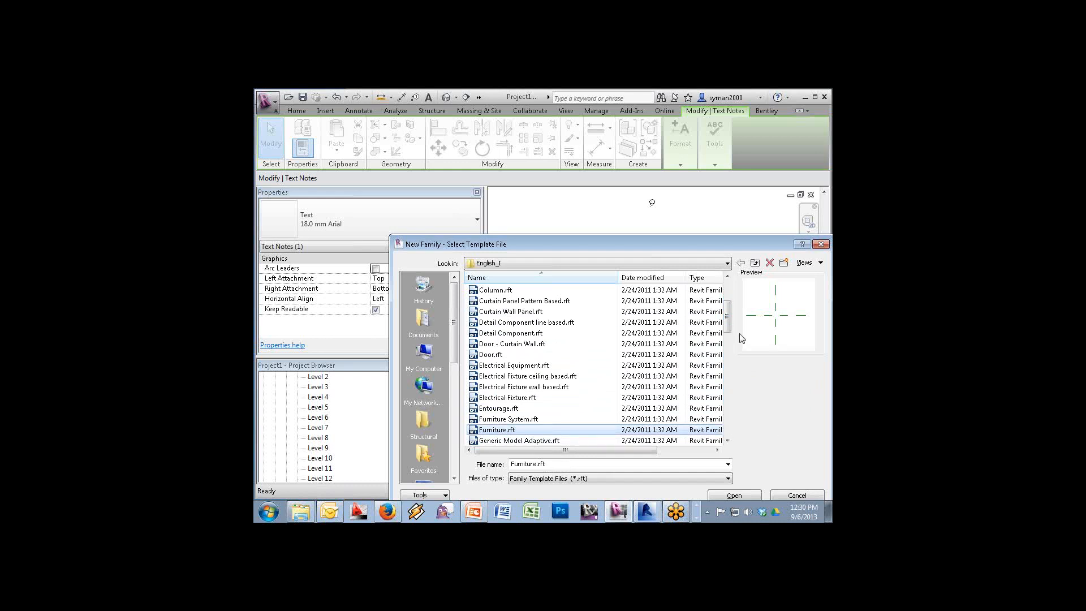
left_click_drag(727, 333, 728, 419)
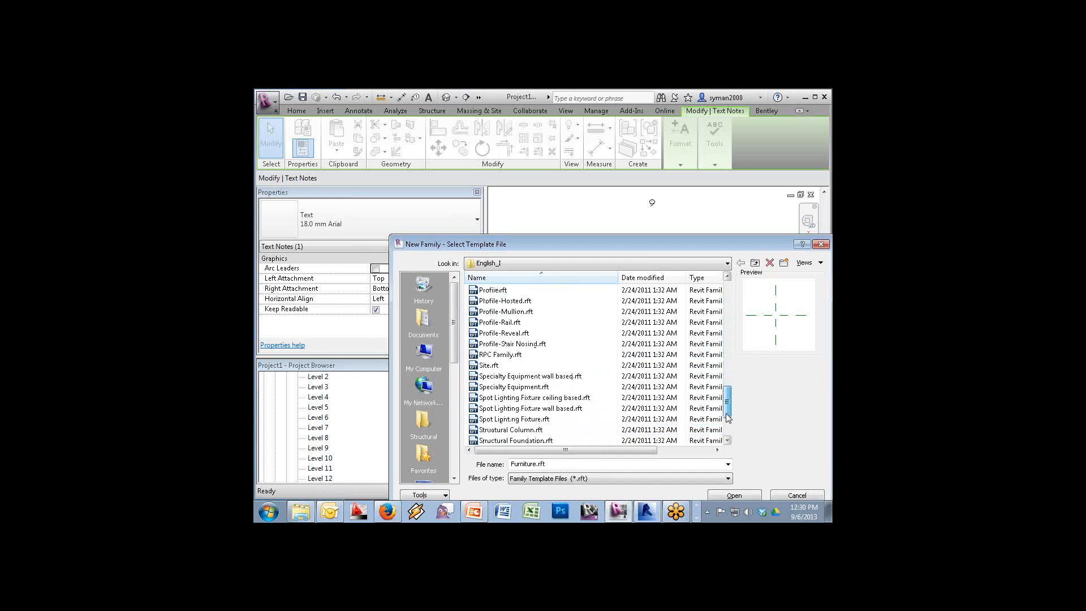
left_click(488, 366)
left_click(733, 494)
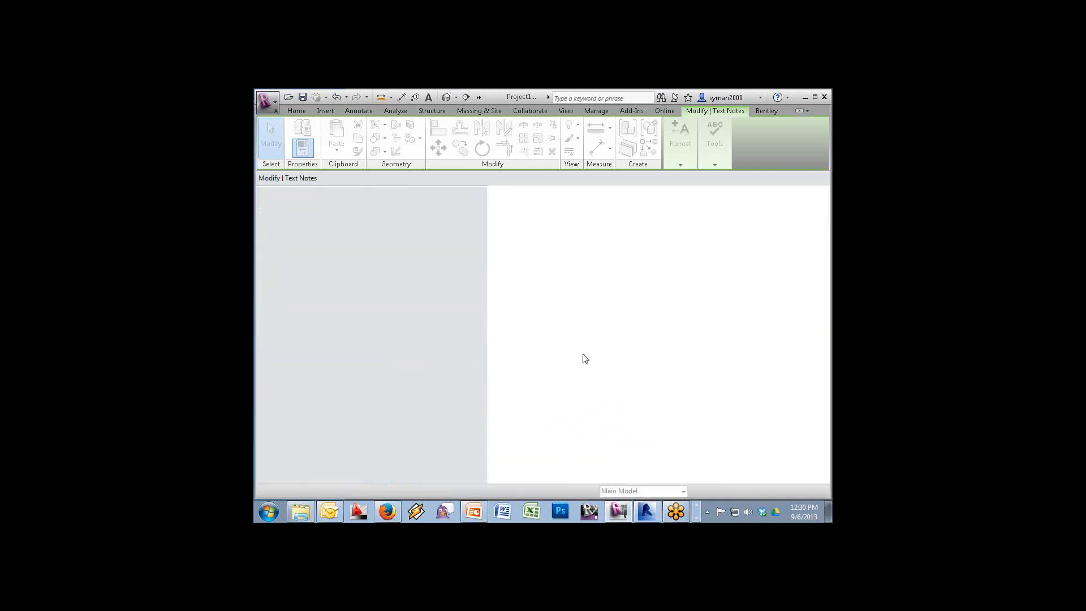
Create a new family from Generic Annotation.rft and delete its default red note
left_click(265, 103)
mouse_move(294, 141)
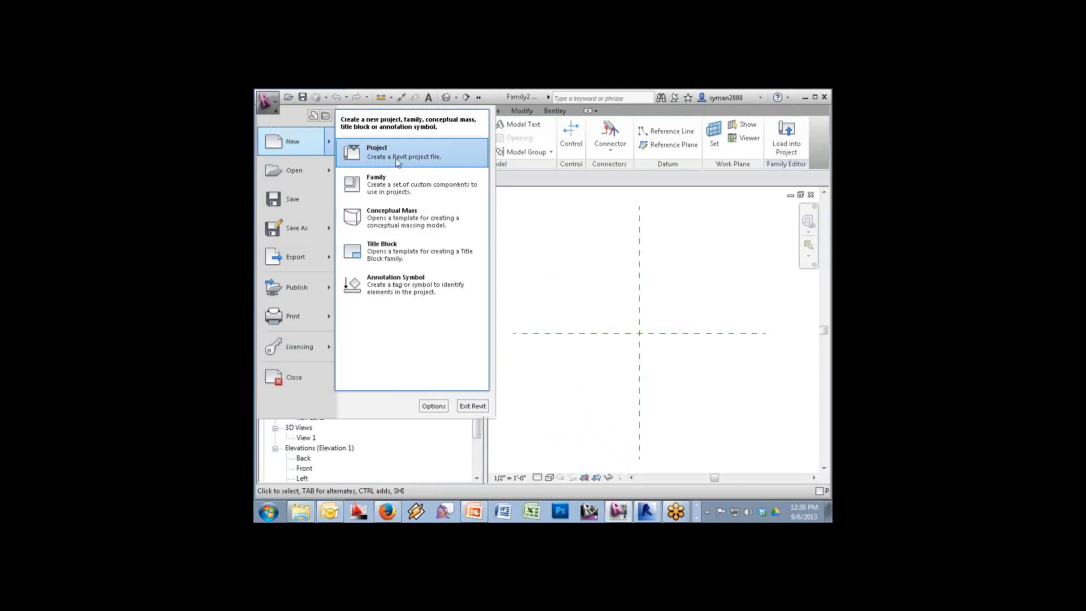
left_click(389, 191)
double_click(500, 290)
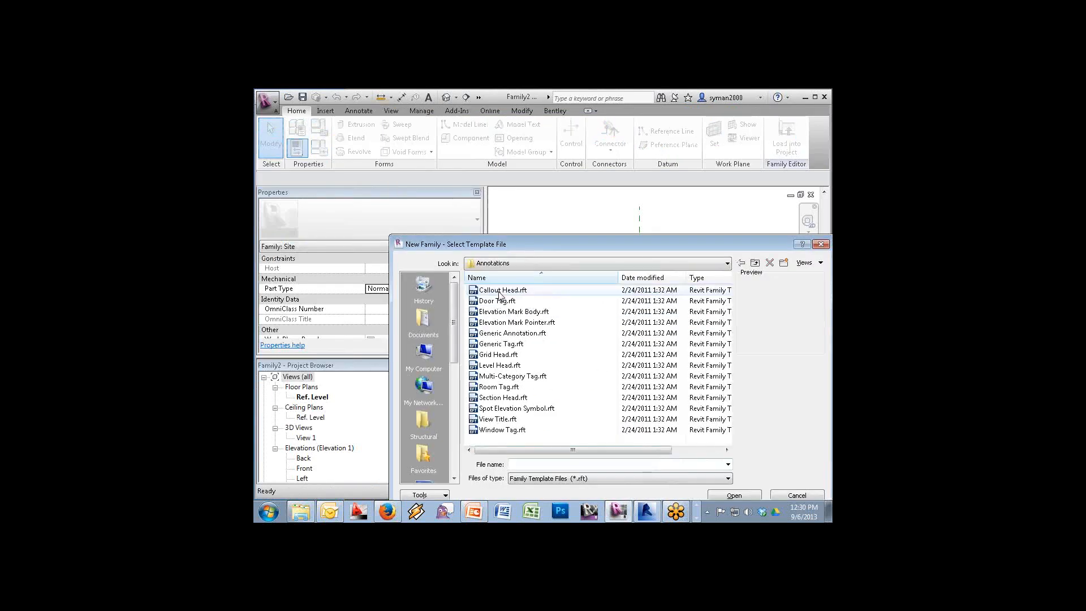
double_click(500, 333)
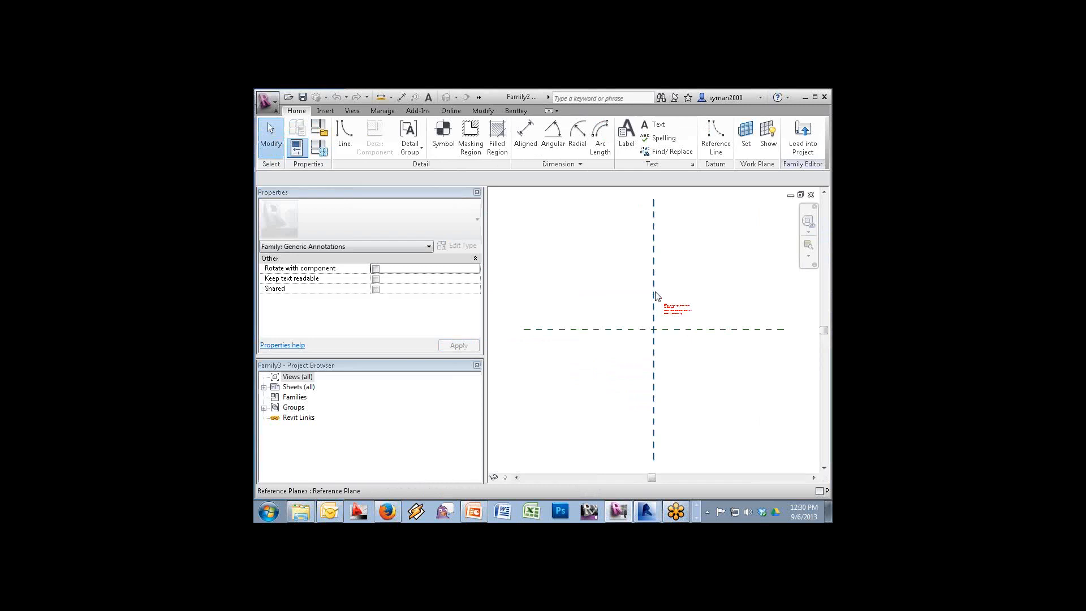
left_click(677, 309)
key("Delete")
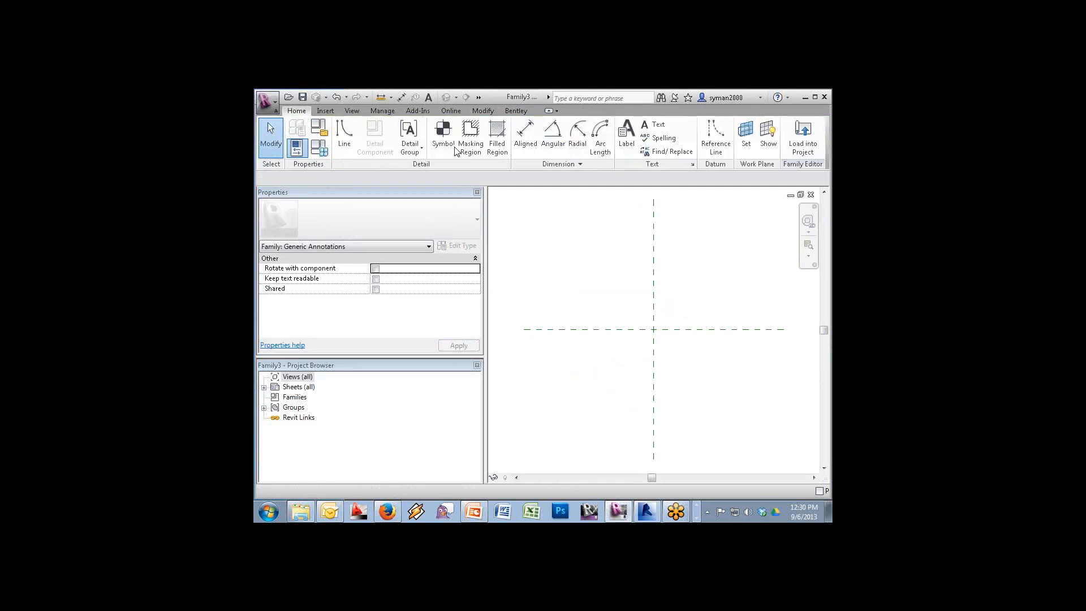
Place a label at the reference planes showing a new instance Text parameter named Text
left_click(626, 136)
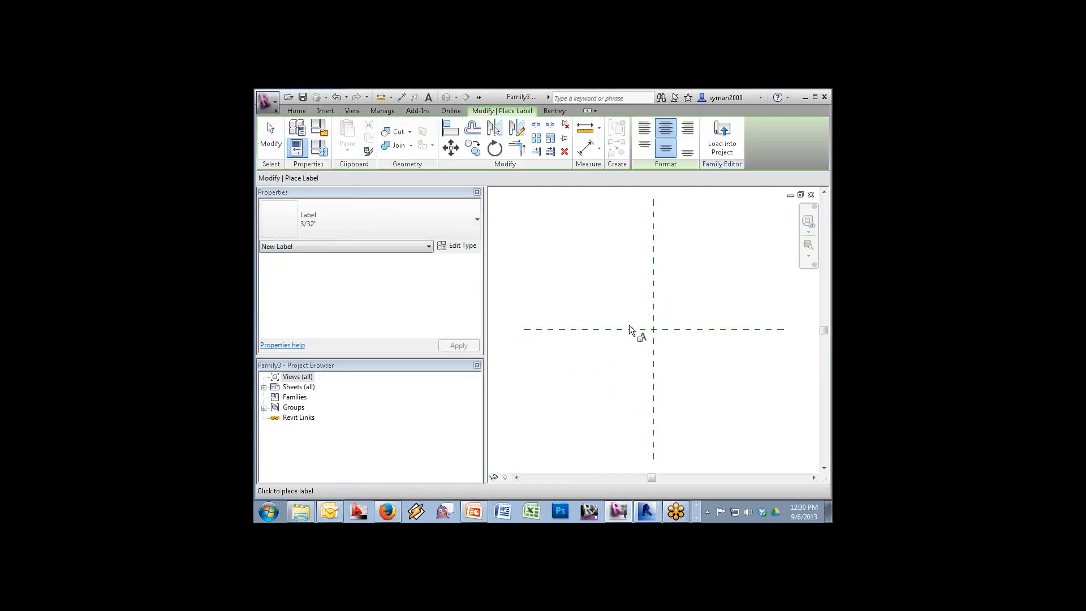
left_click(655, 331)
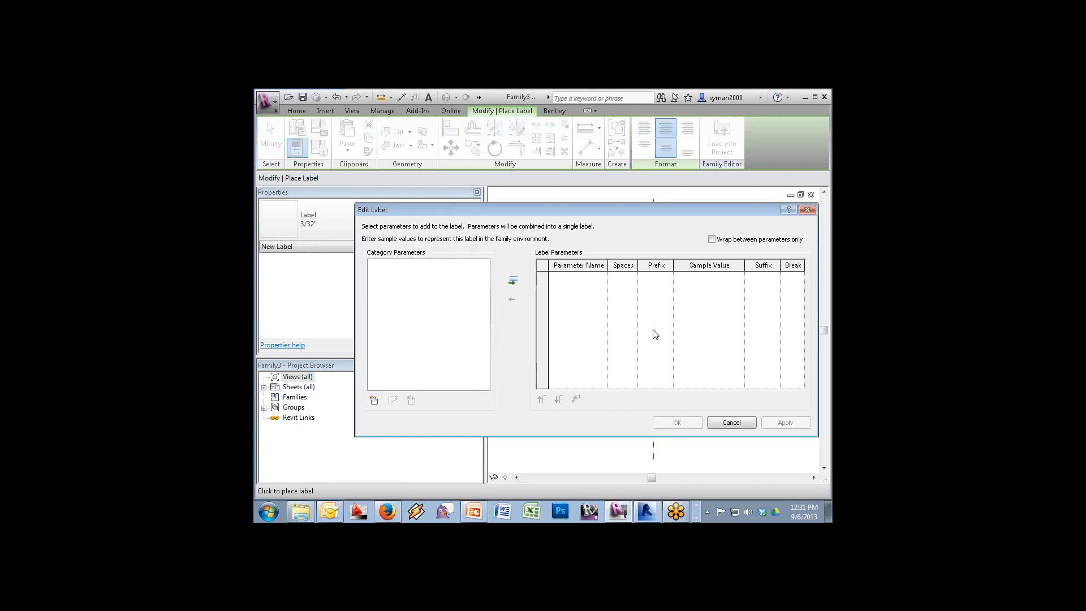
left_click(375, 399)
type("T")
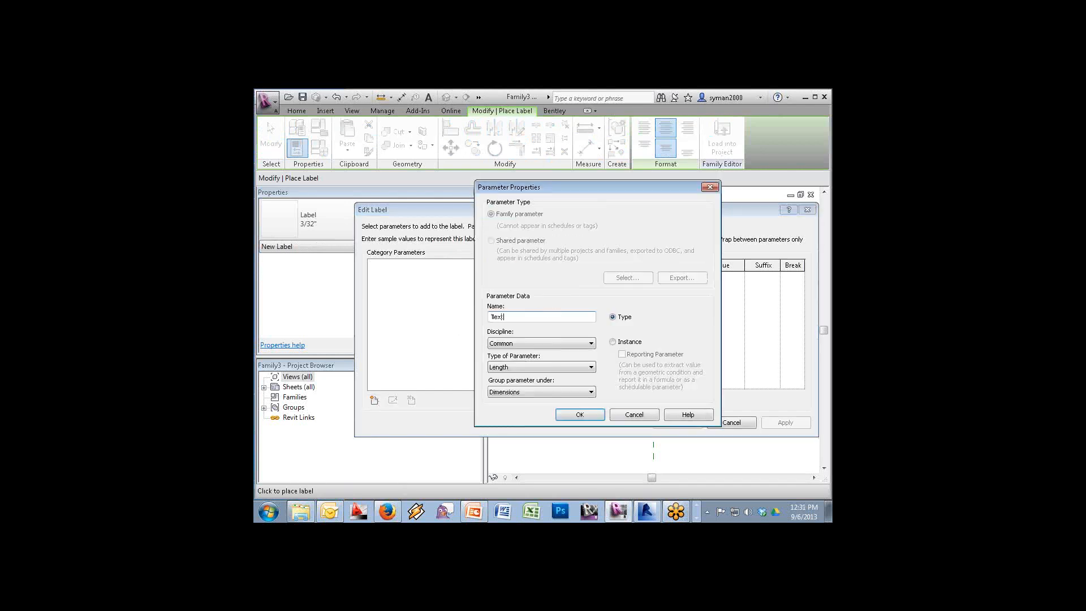
type("ext")
left_click(612, 341)
left_click(516, 365)
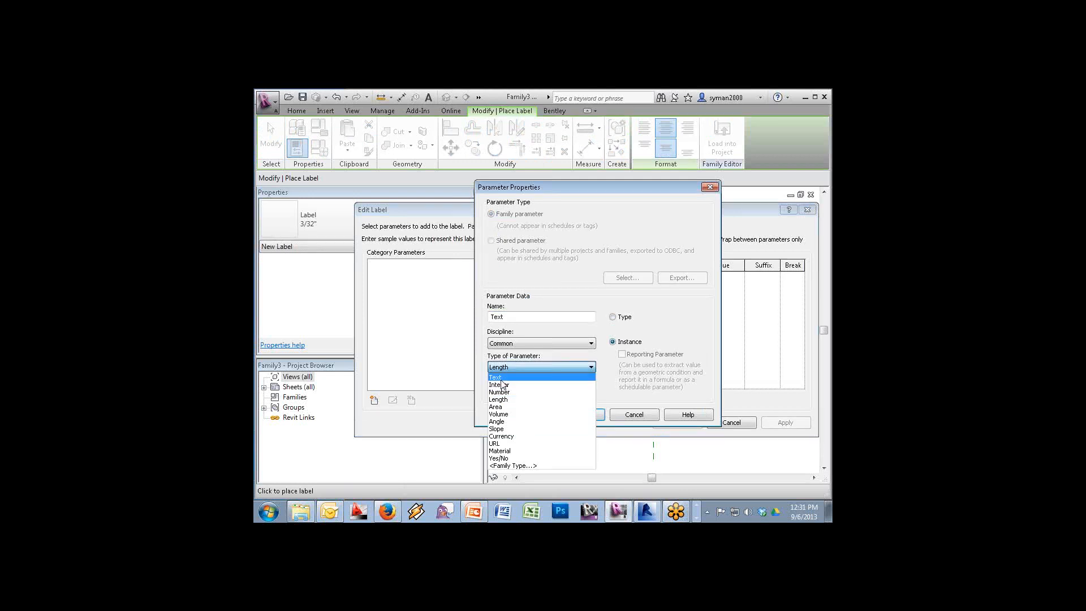
left_click(501, 381)
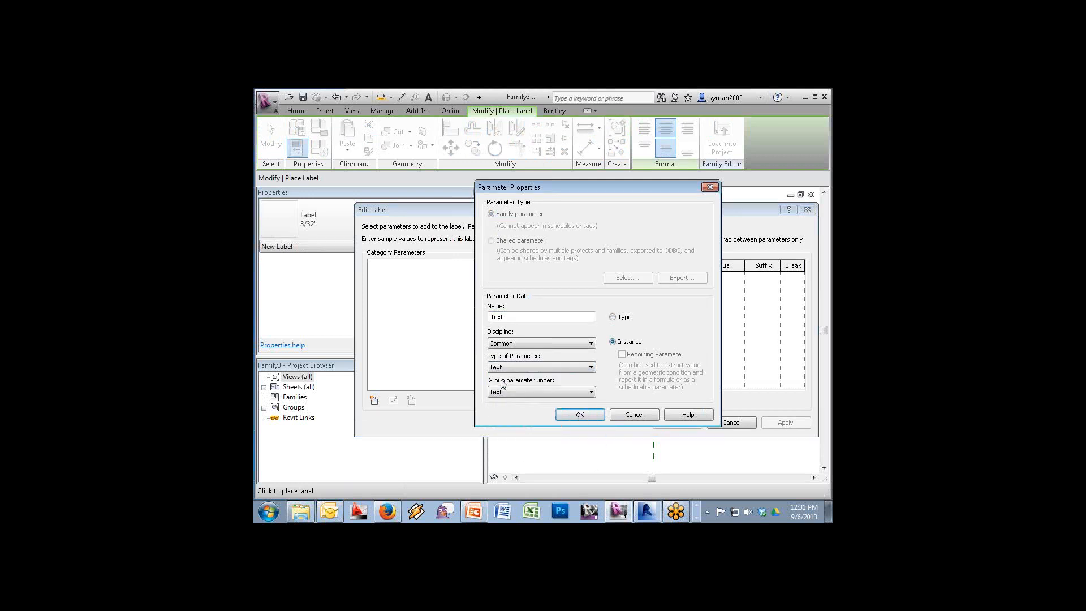
left_click(580, 415)
left_click(513, 281)
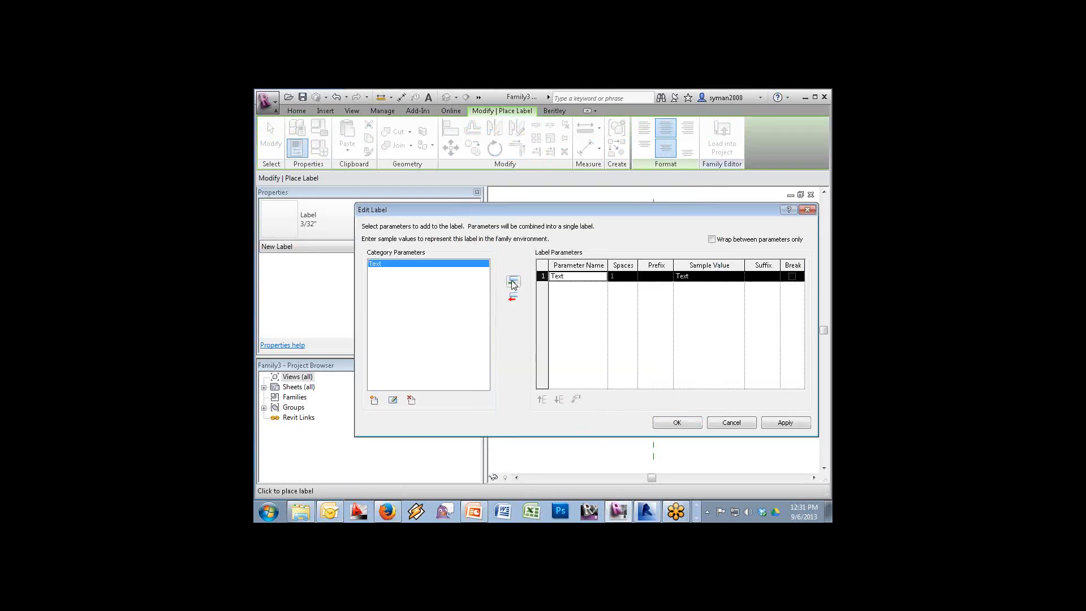
left_click(691, 422)
left_click(637, 287)
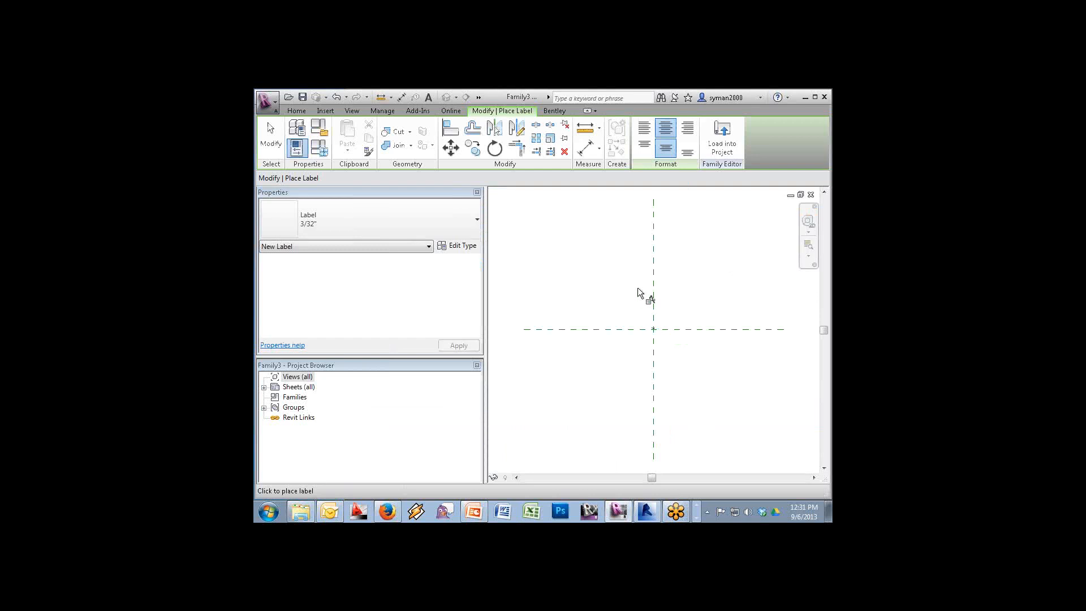
Load the label family into Family2 and place the symbol at the reference-plane intersection
left_click(729, 149)
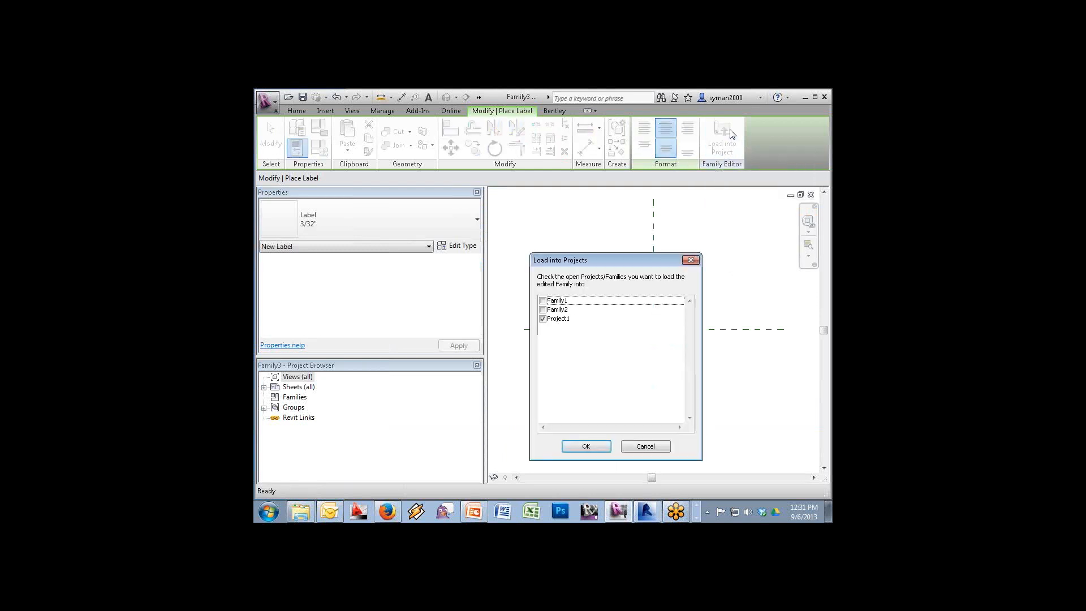
left_click(543, 318)
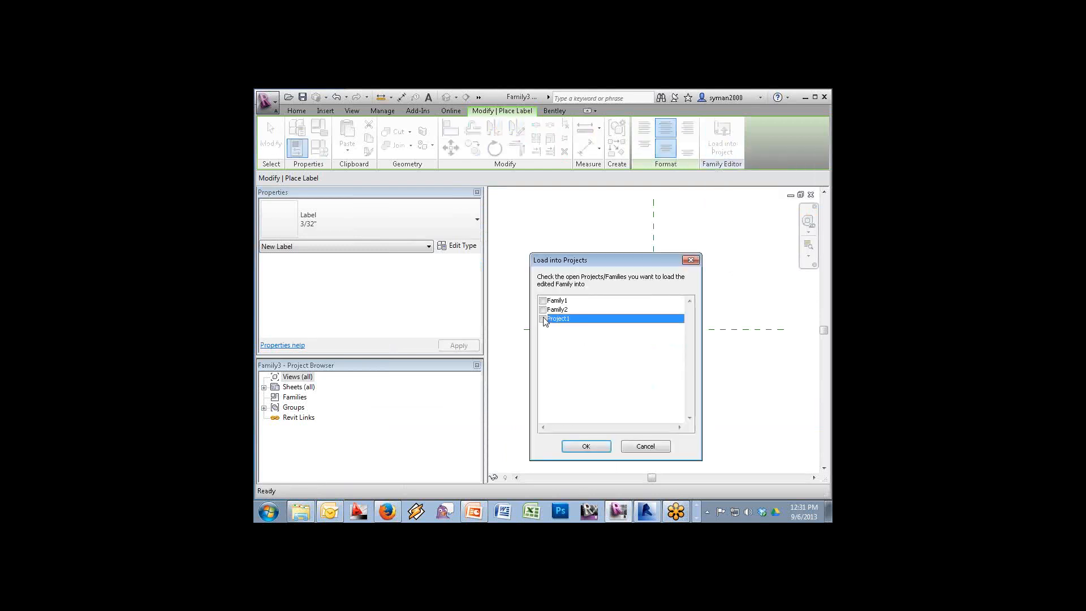
left_click(543, 310)
left_click(587, 446)
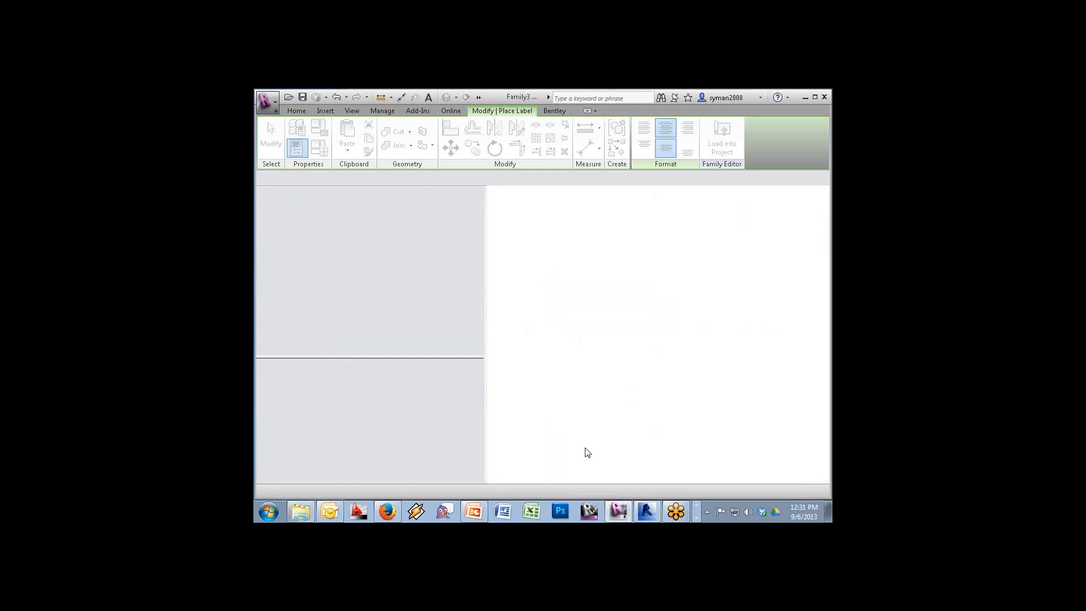
left_click(642, 343)
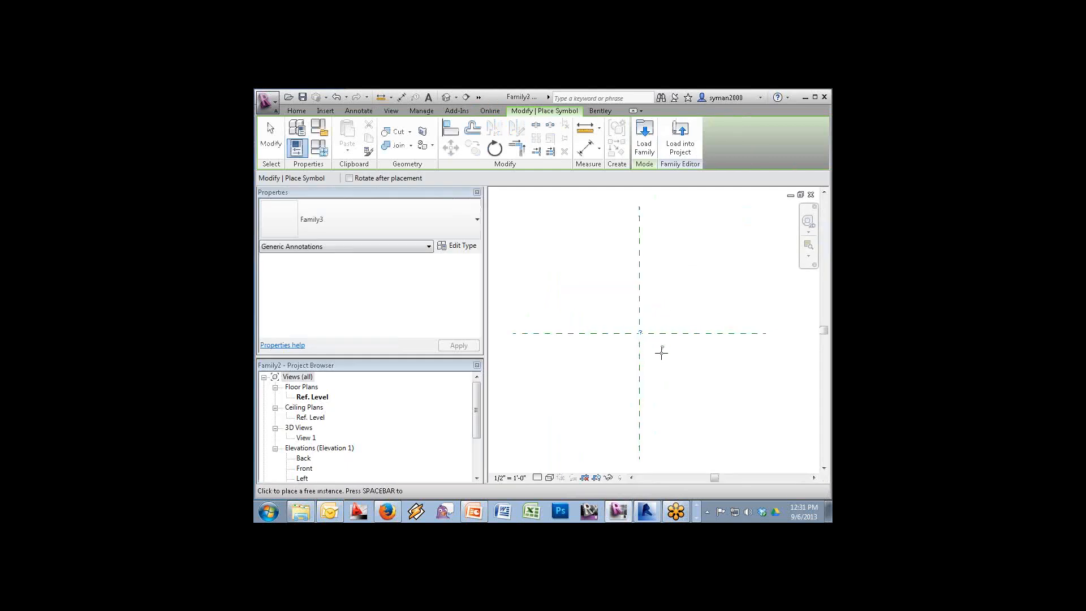
key("Escape")
key("Escape")
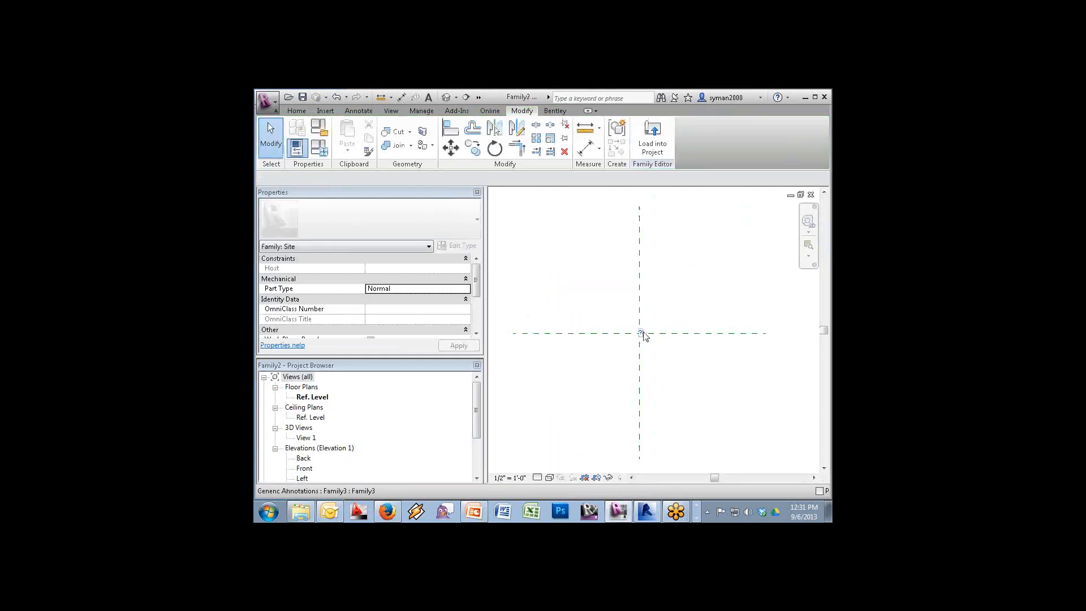
Associate the symbol's Text property with a new instance family parameter named Text
left_click(643, 332)
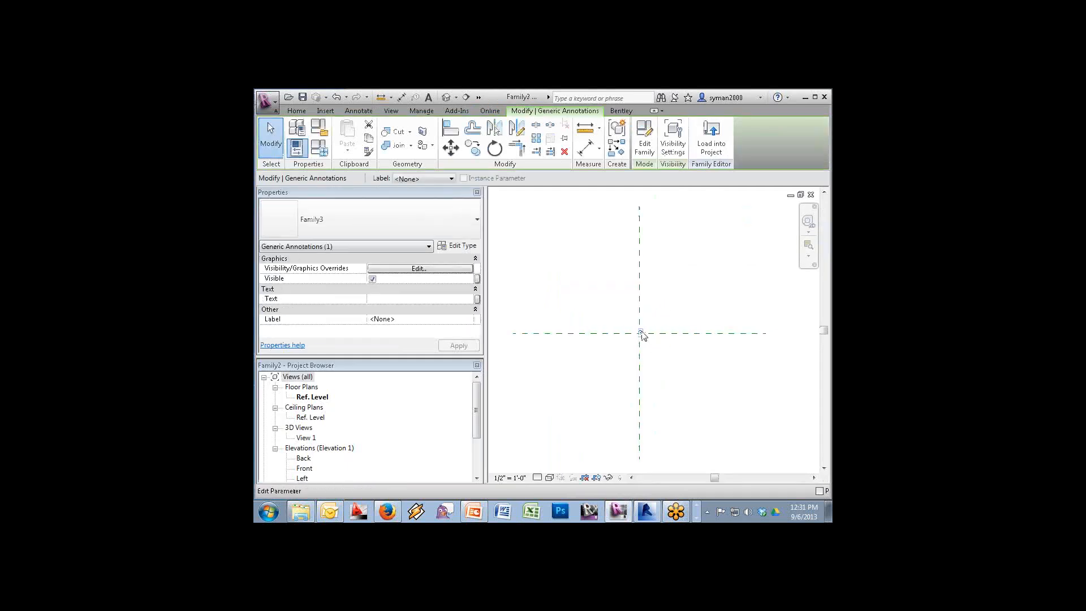
left_click(476, 300)
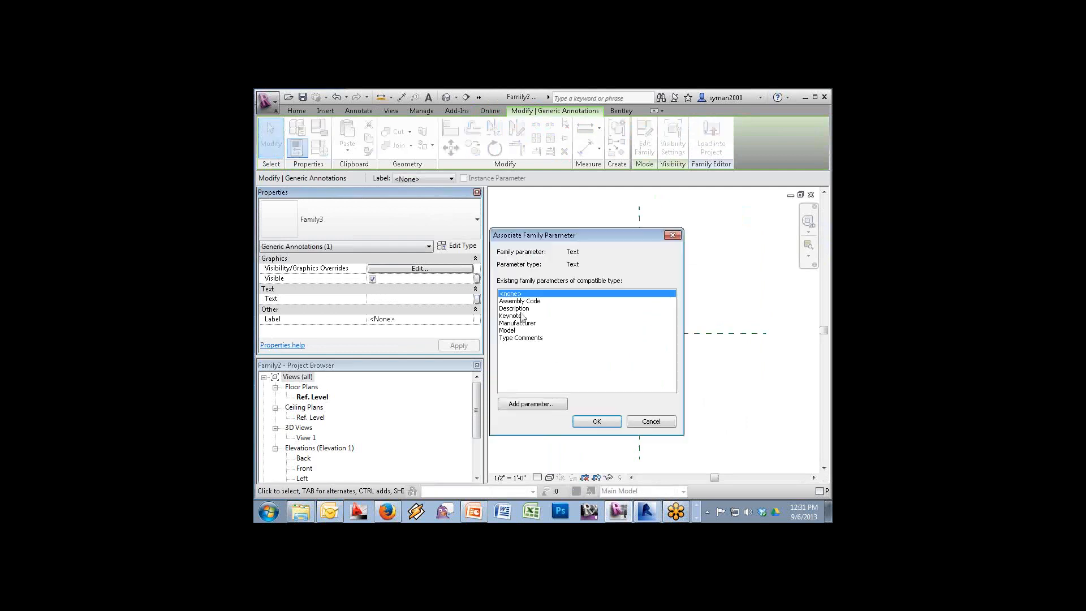
left_click(528, 406)
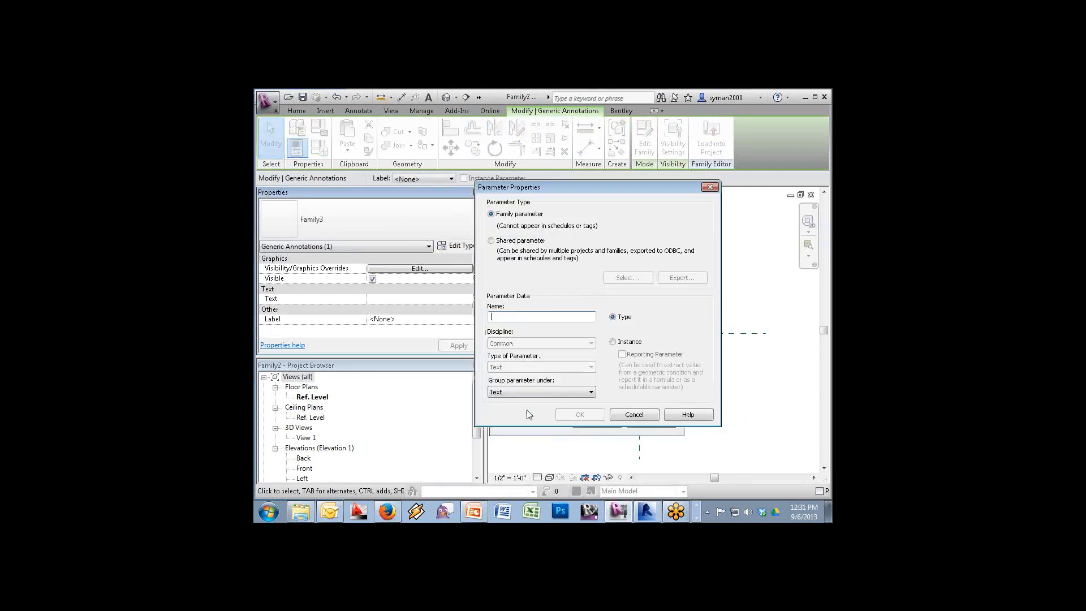
left_click(612, 342)
left_click(508, 318)
type("Text")
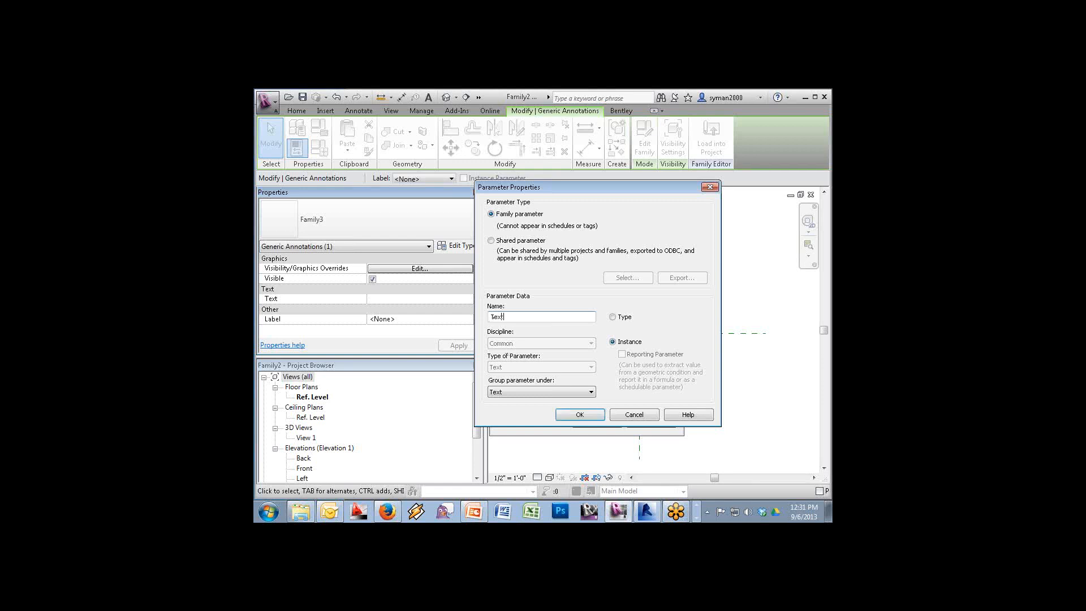
left_click(597, 418)
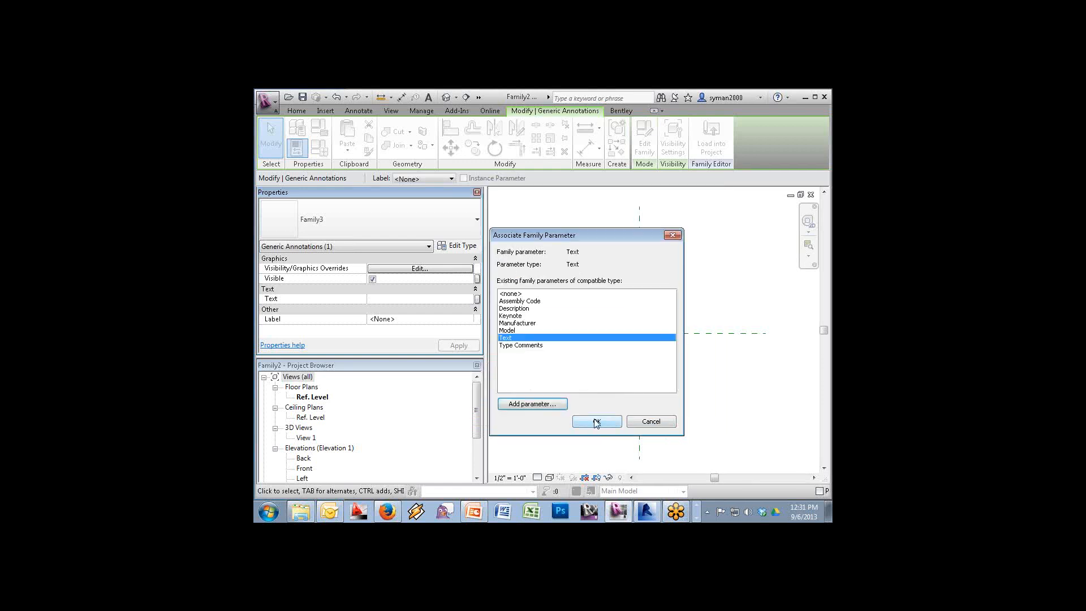
left_click(596, 422)
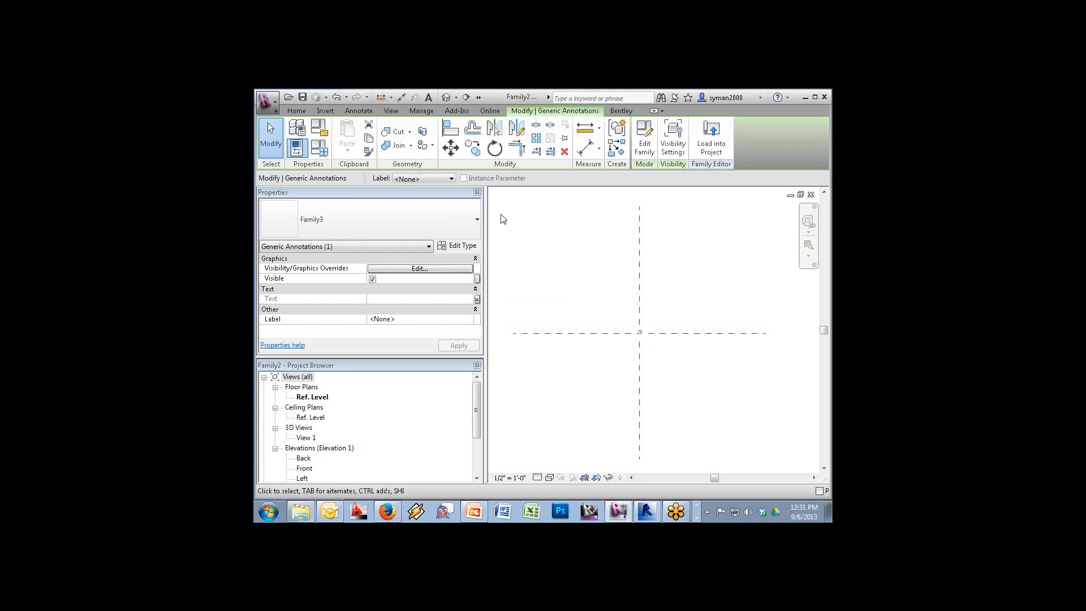
Draw a small model-line circle centred on the reference-plane intersection
left_click(297, 110)
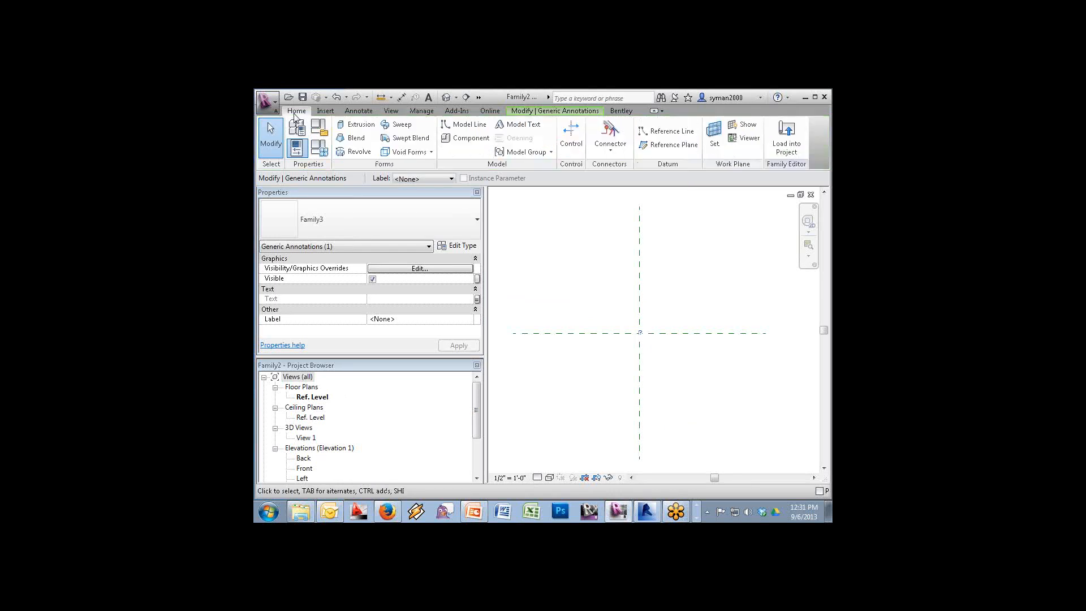
left_click(450, 126)
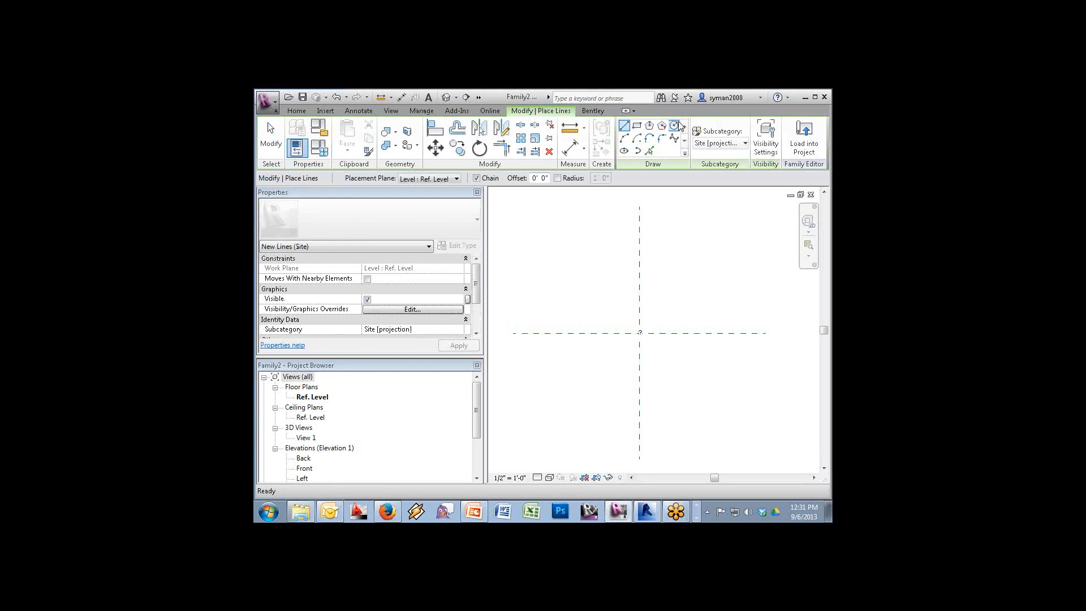
left_click(675, 126)
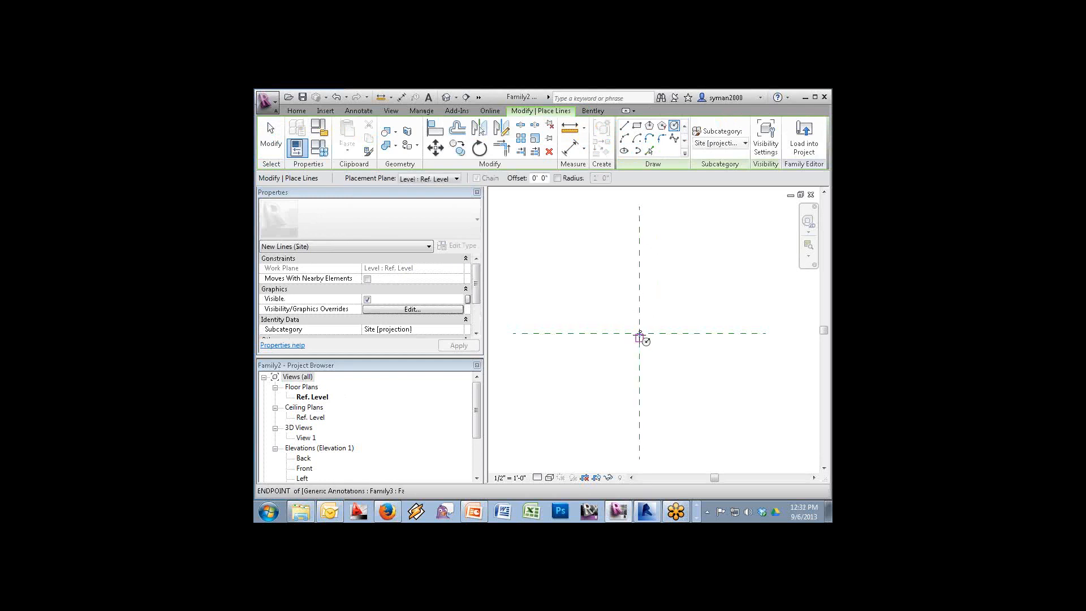
left_click(640, 333)
left_click(653, 345)
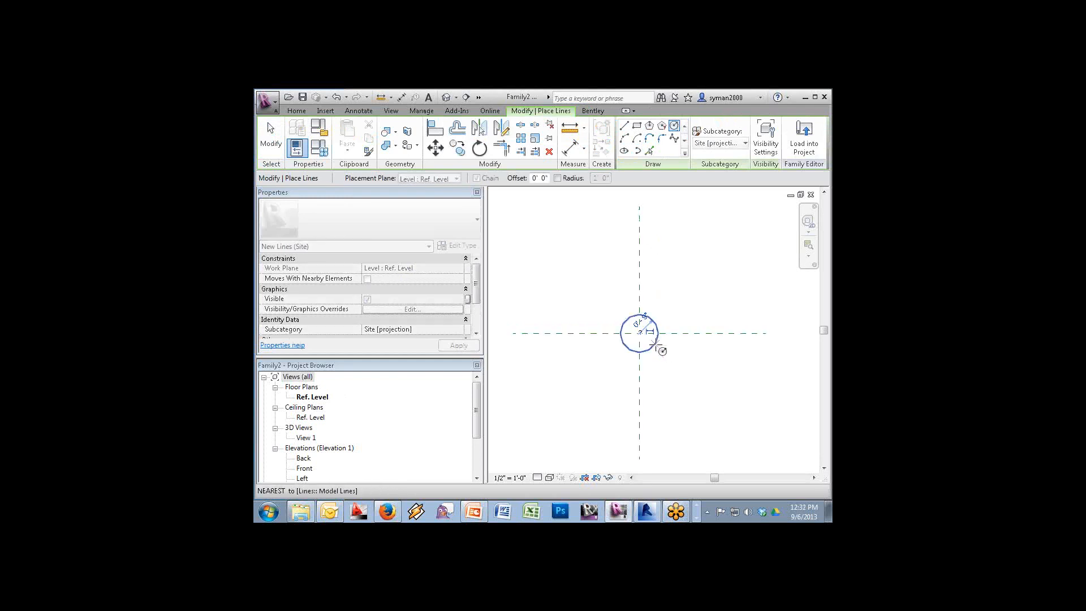
key("Escape")
key("Escape")
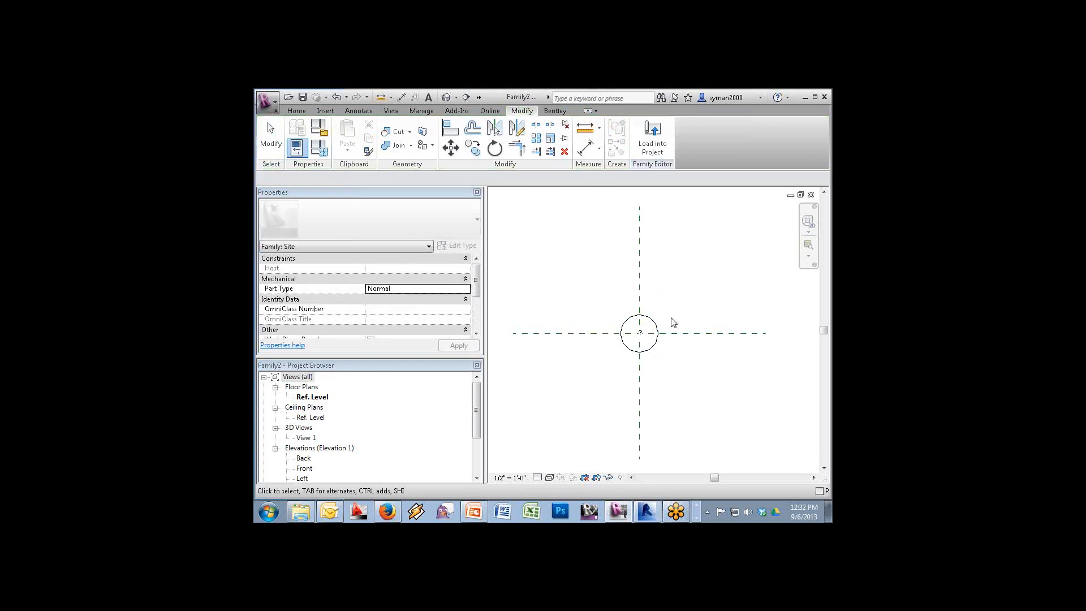
Change the circle's subcategory to <Invisible lines>
left_click(652, 351)
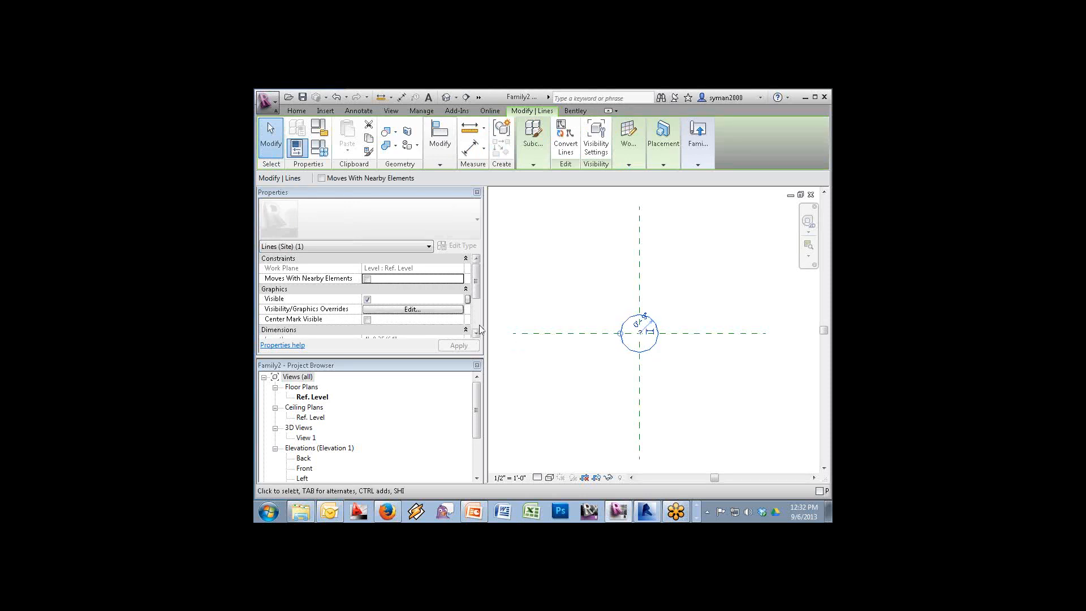
left_click(531, 380)
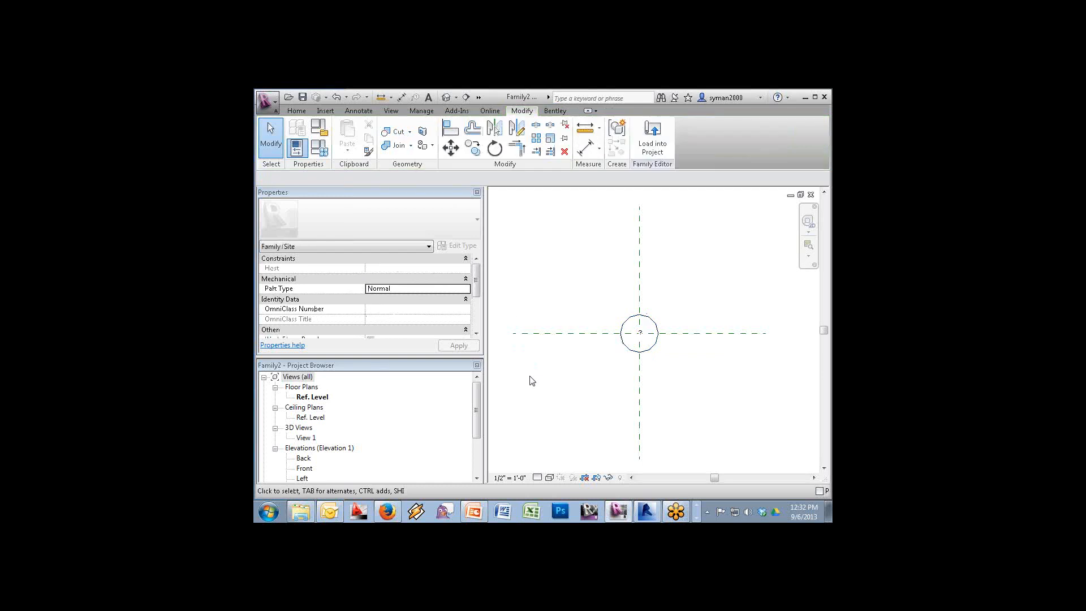
left_click(637, 351)
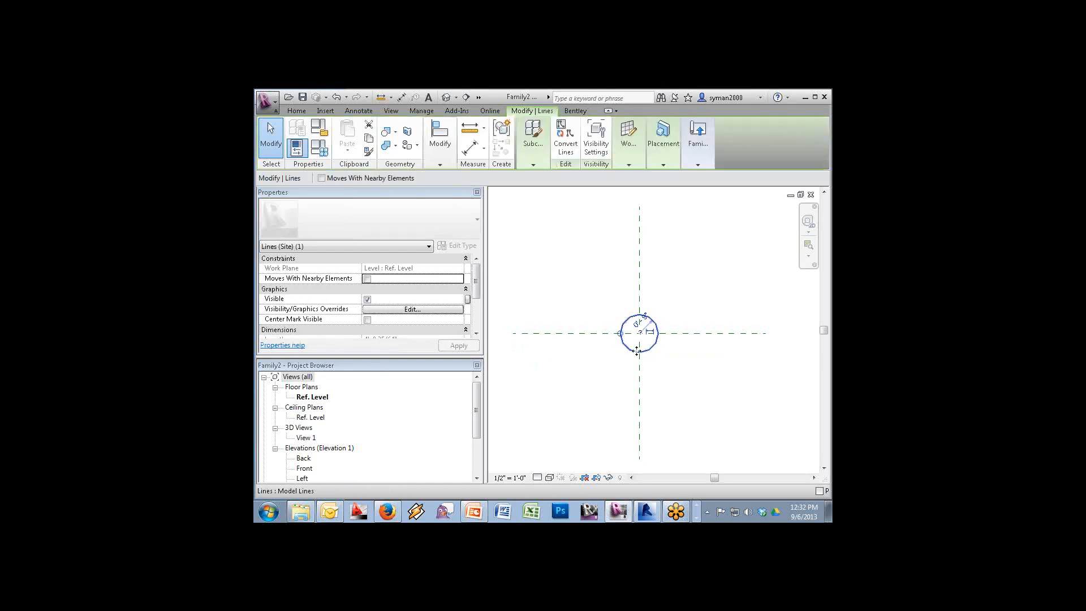
left_click_drag(476, 293, 476, 325)
left_click(410, 298)
left_click(410, 299)
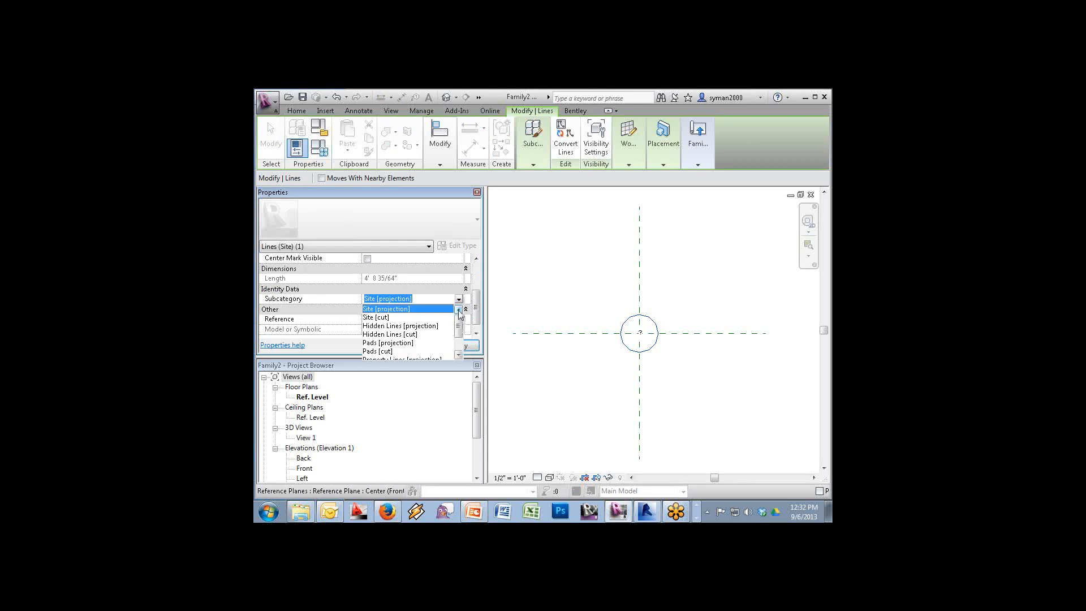
left_click(458, 355)
left_click(459, 354)
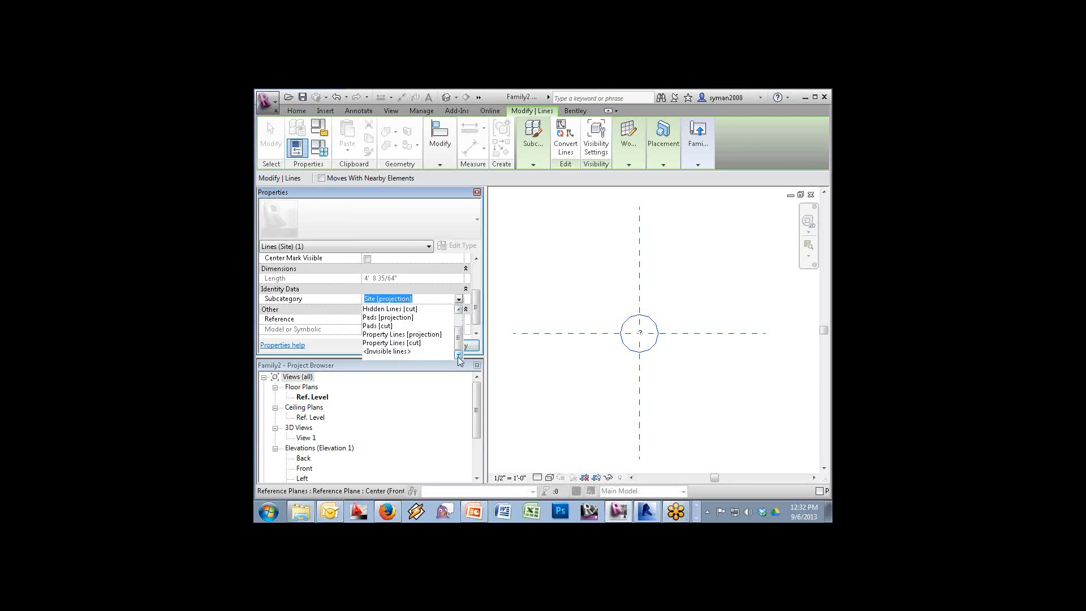
left_click(417, 351)
left_click(701, 355)
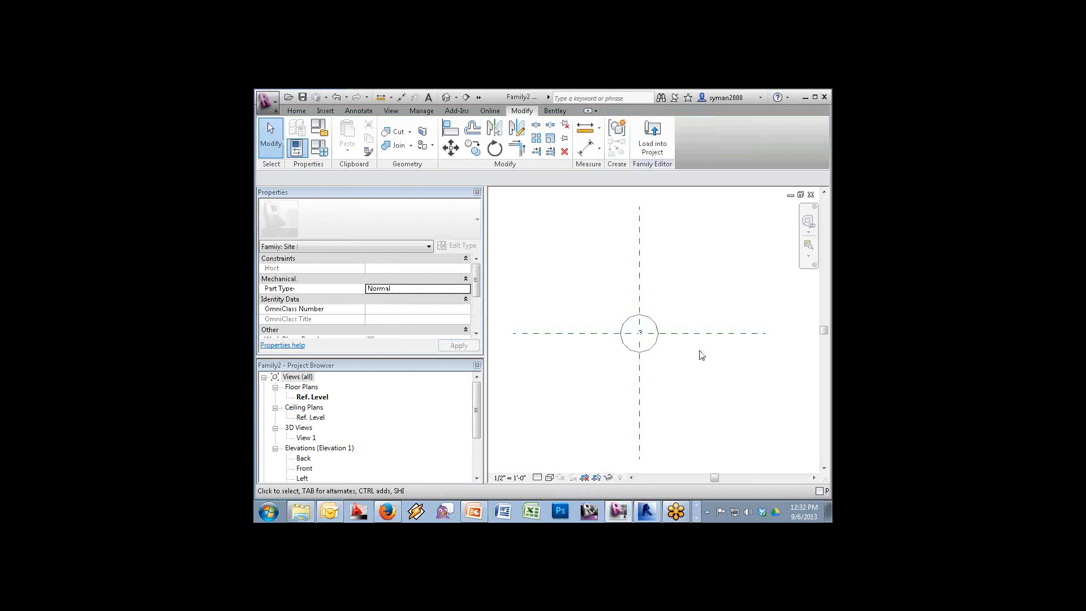
In the Front elevation, draw a horizontal reference plane above Ref. Level
double_click(304, 468)
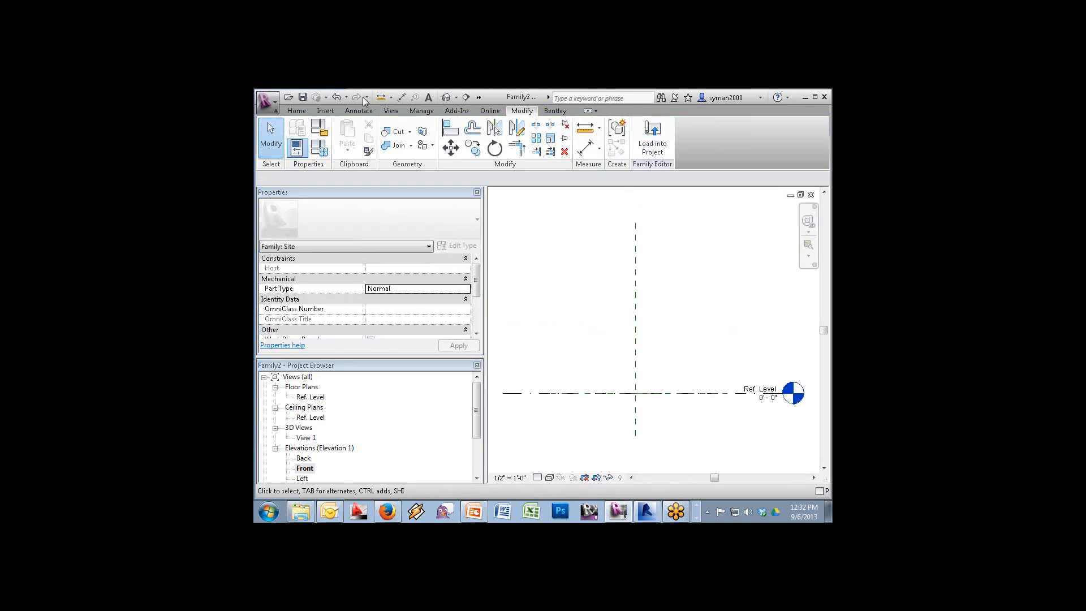
left_click(297, 111)
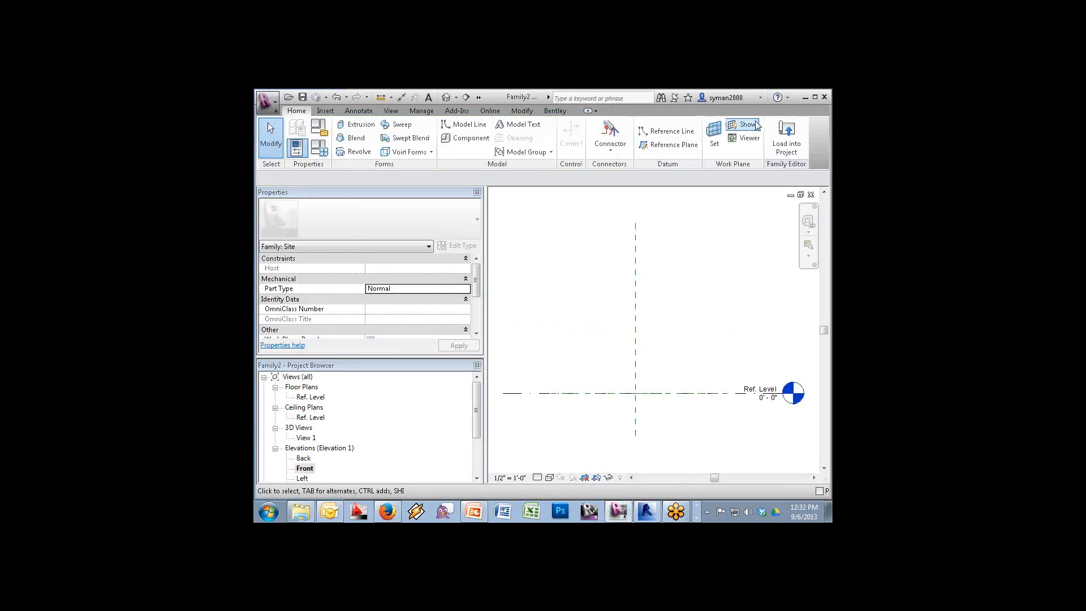
left_click(665, 145)
left_click(588, 287)
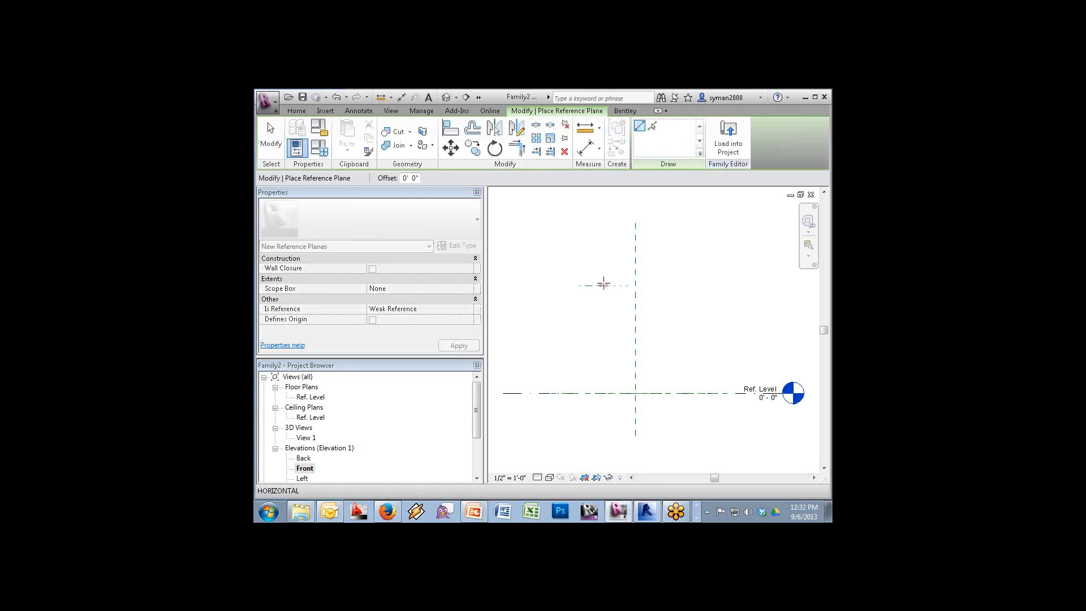
left_click(713, 286)
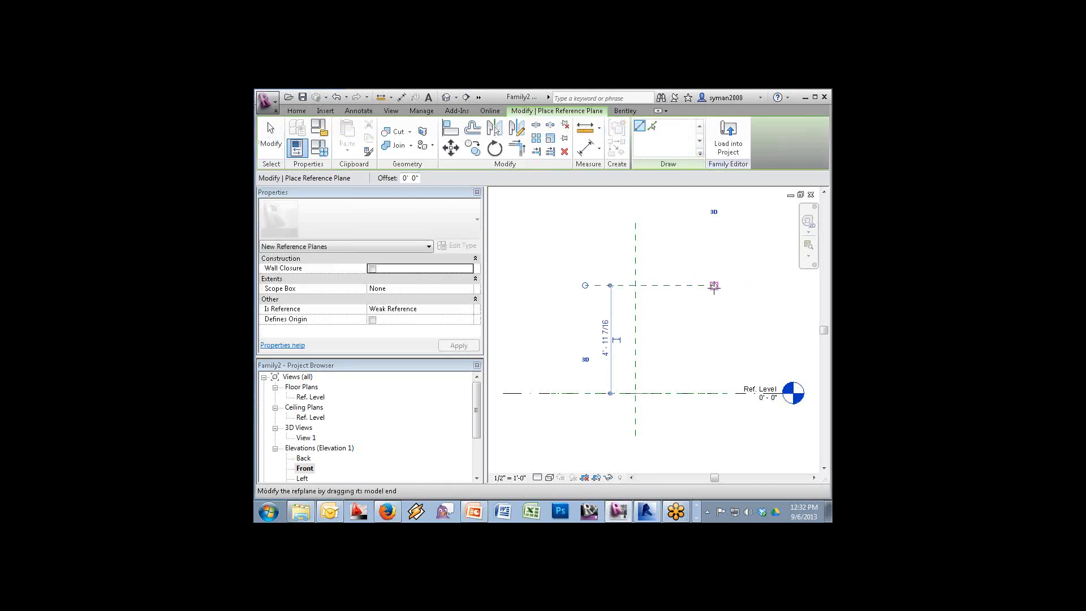
key("Escape")
key("Escape")
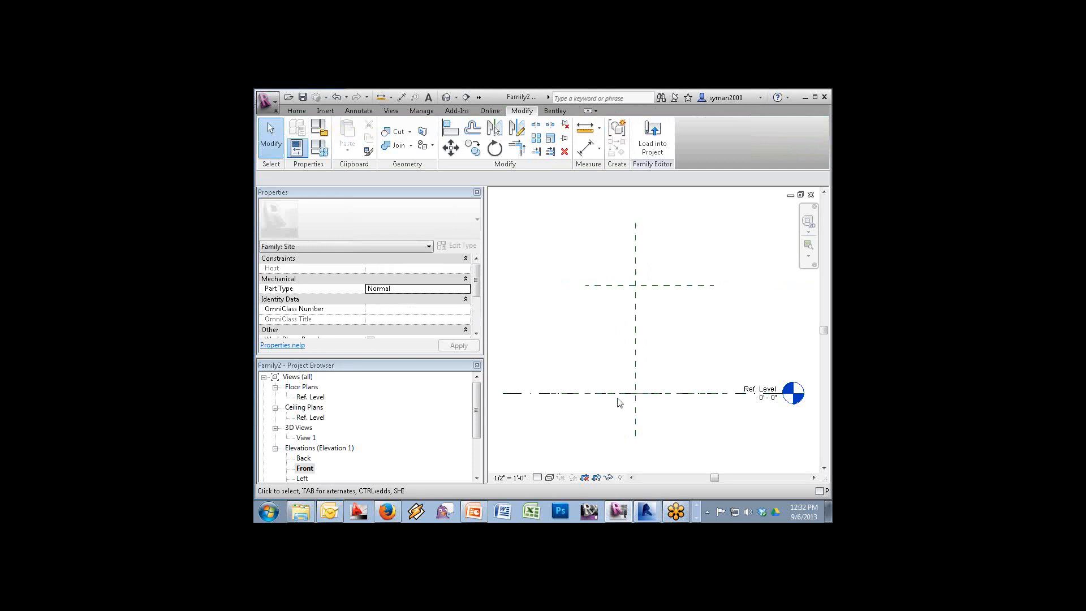
left_click(301, 112)
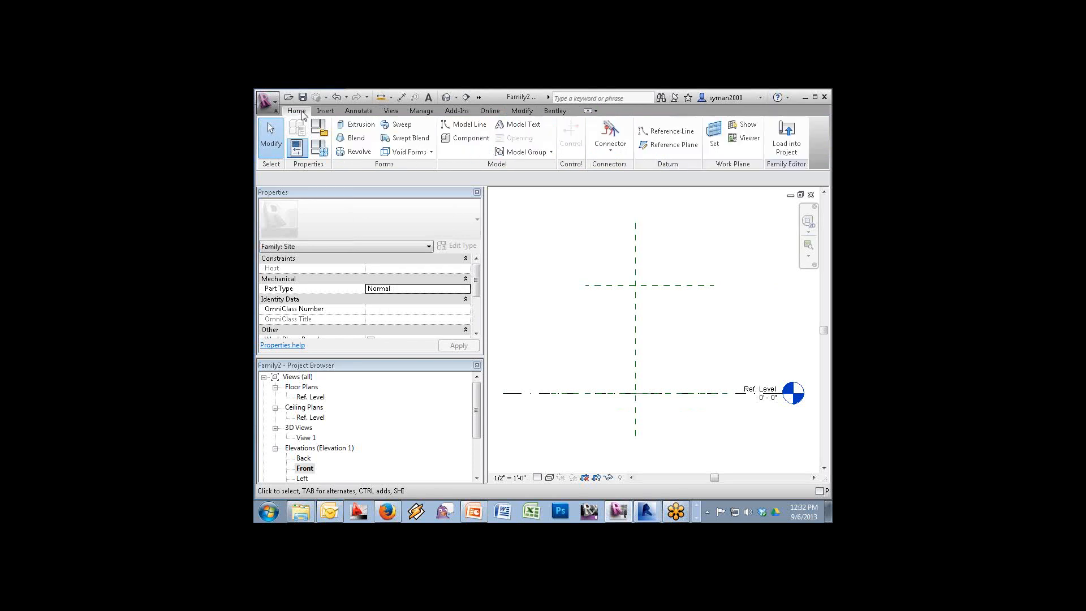
left_click(402, 97)
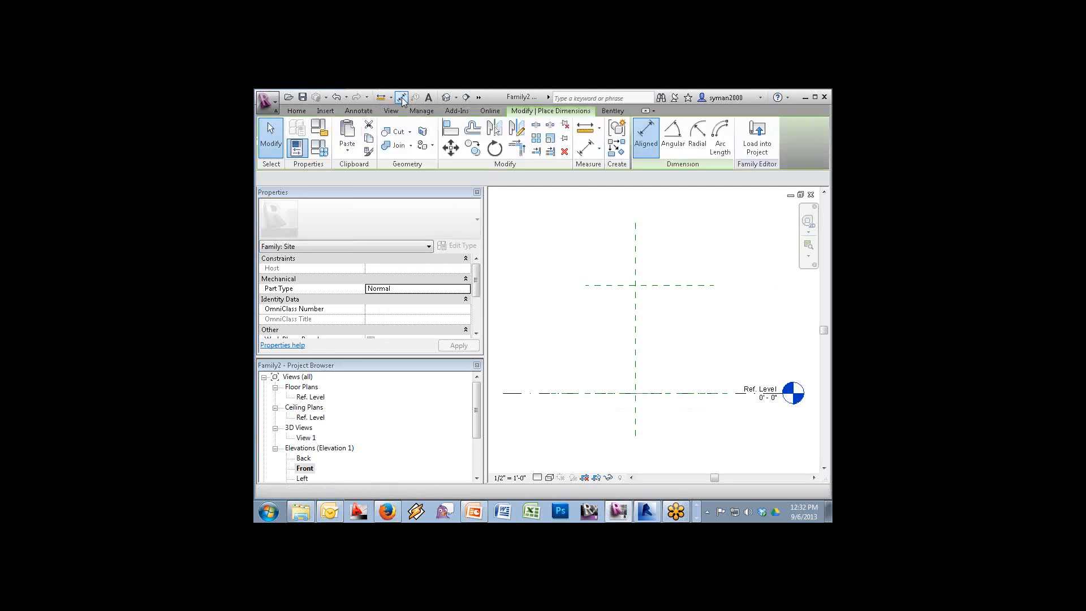
Dimension from Ref. Level to the upper reference plane and label it with a new Height parameter
left_click(676, 394)
left_click(670, 284)
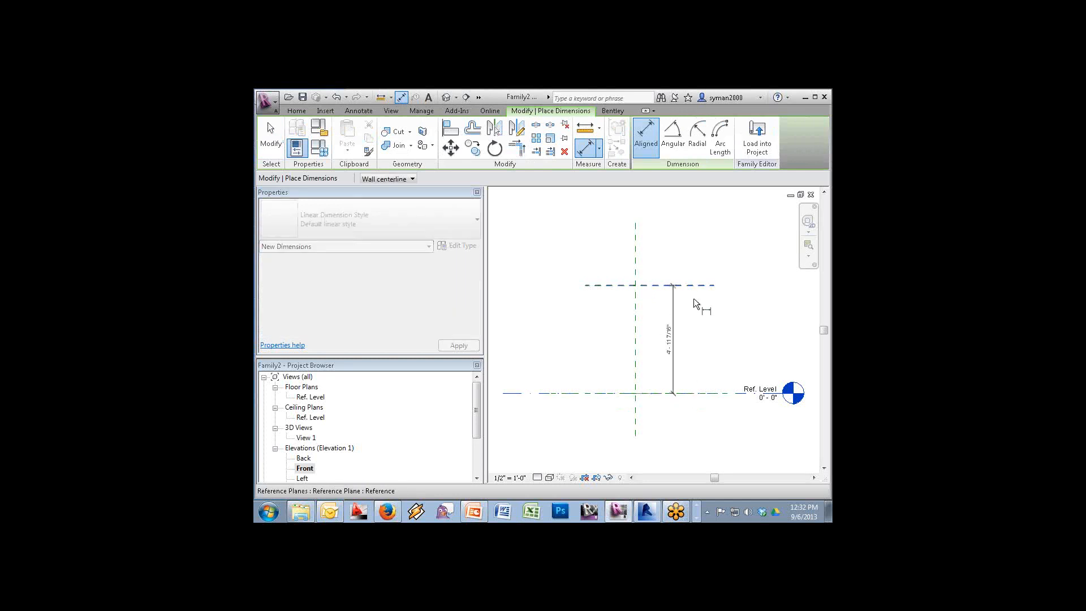
left_click(698, 304)
key("Escape")
key("Escape")
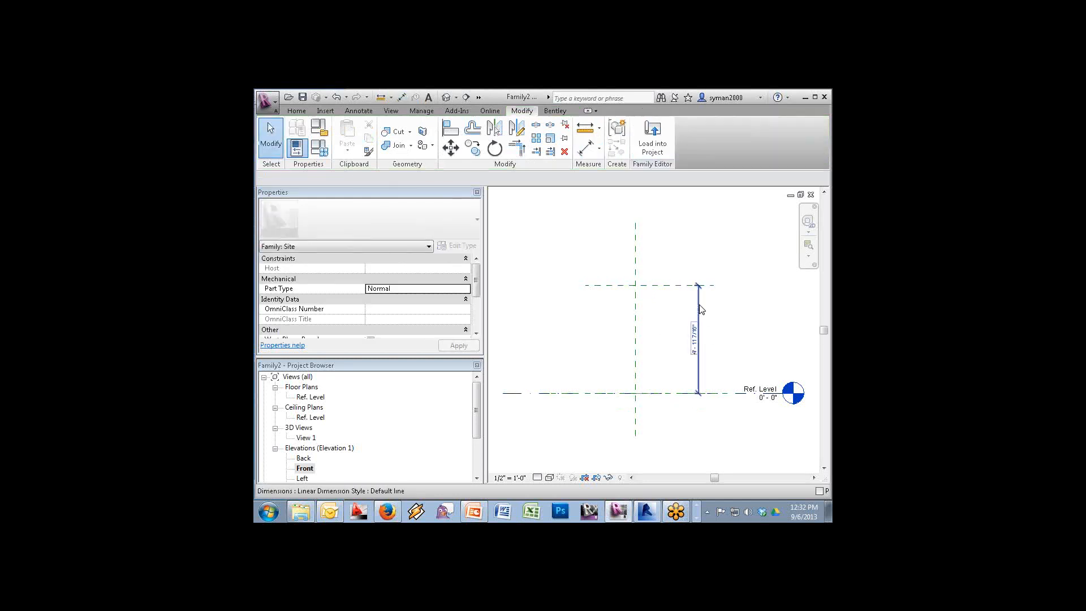
left_click(700, 309)
left_click(534, 179)
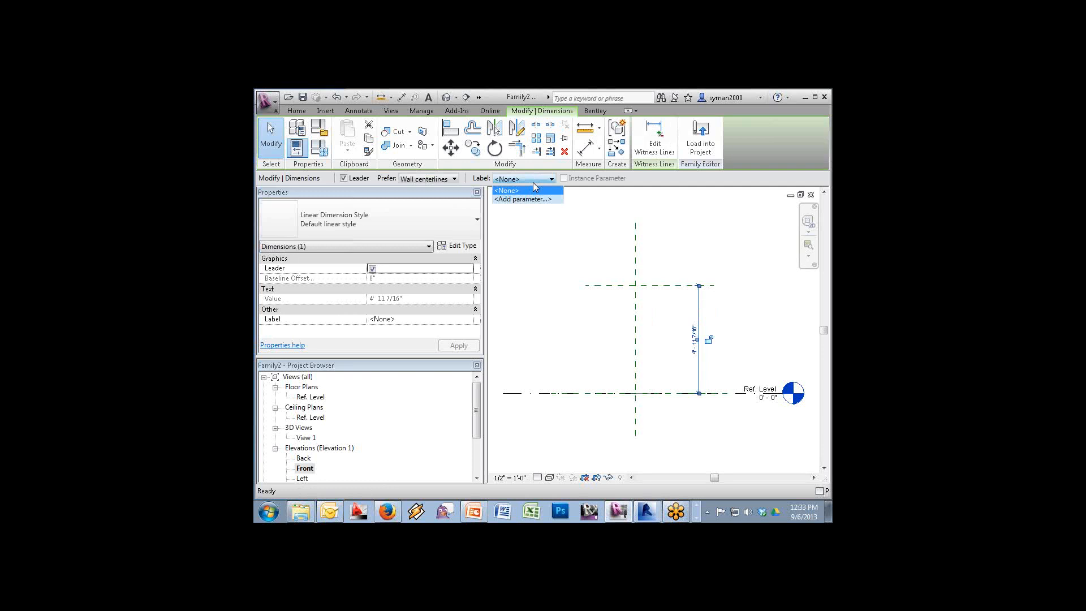
left_click(526, 199)
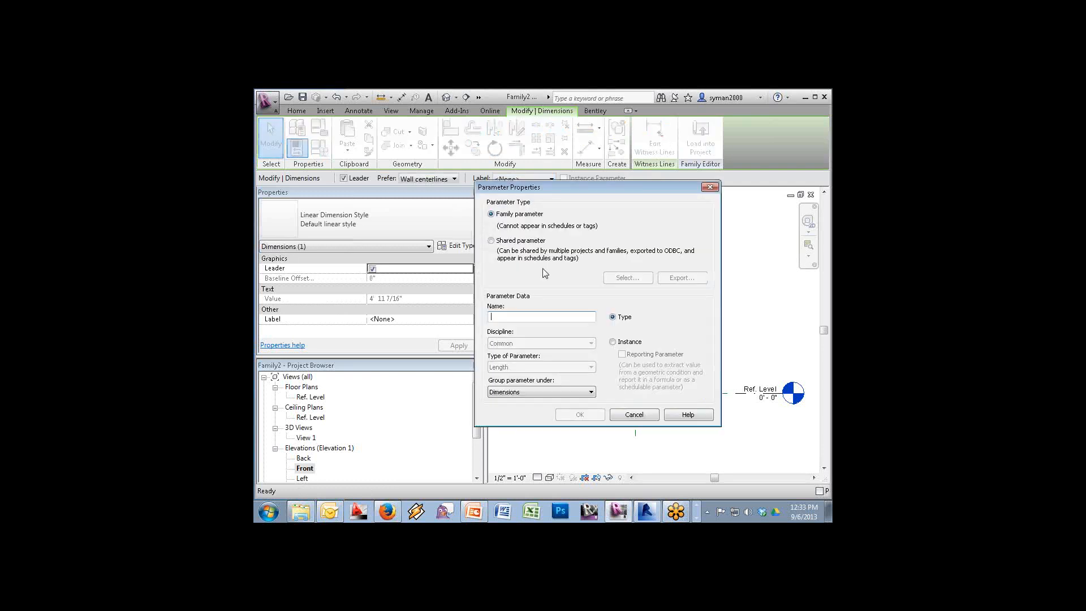
type("Heignt")
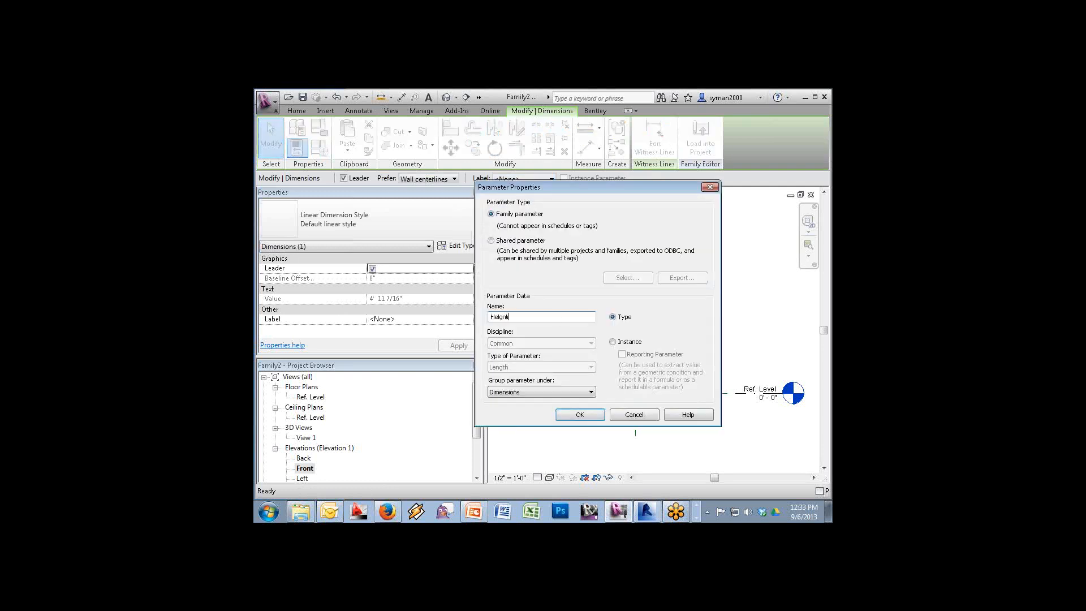
left_click(579, 414)
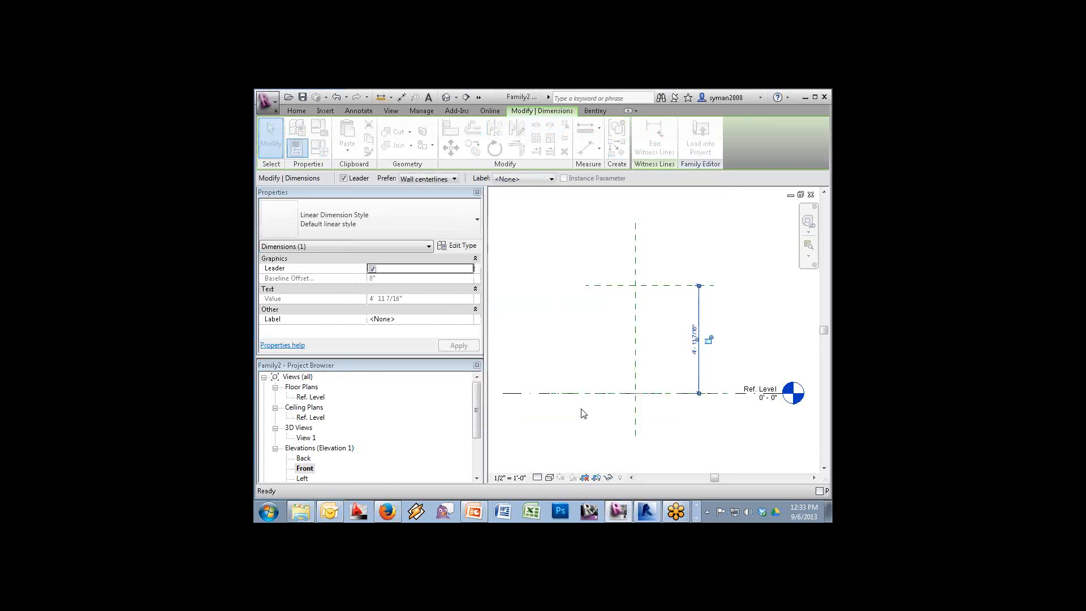
Draw an invisible-lines model line between the lower and upper reference-plane intersections
left_click(296, 111)
left_click(459, 126)
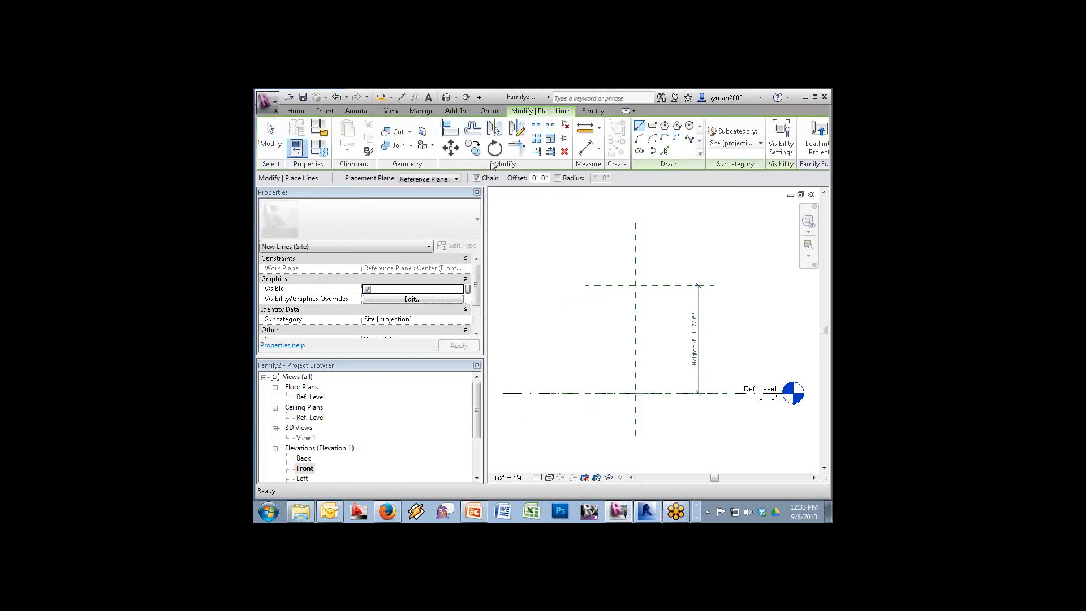
left_click(730, 143)
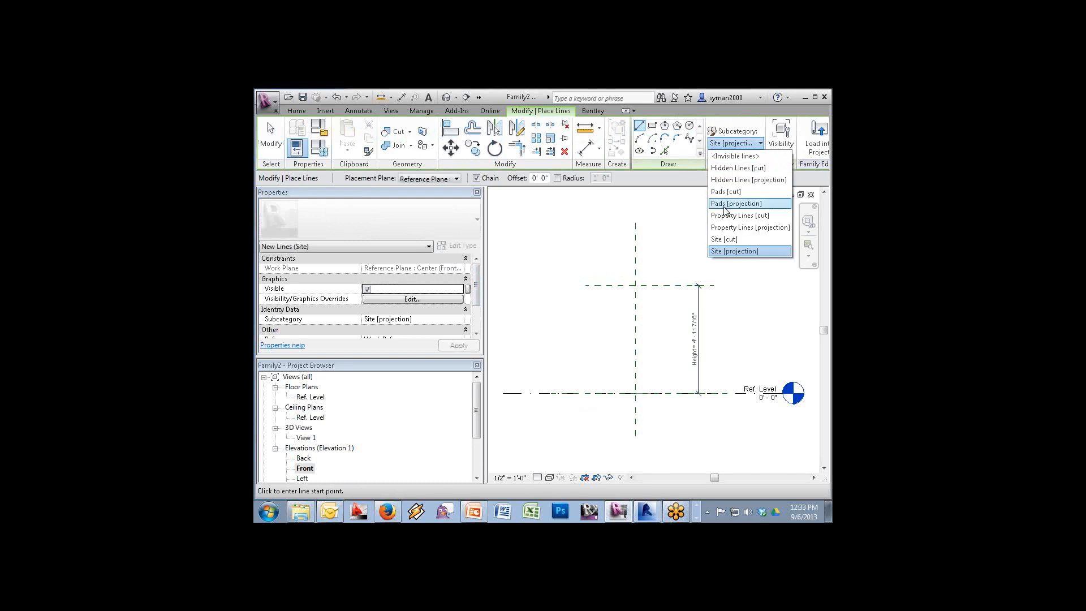
left_click(735, 156)
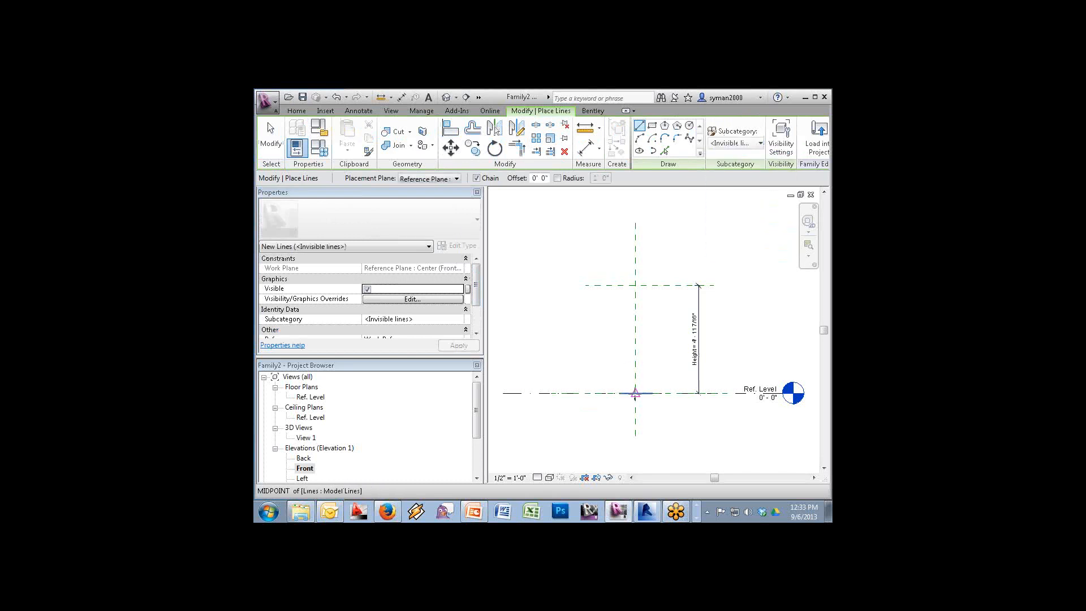
left_click(635, 393)
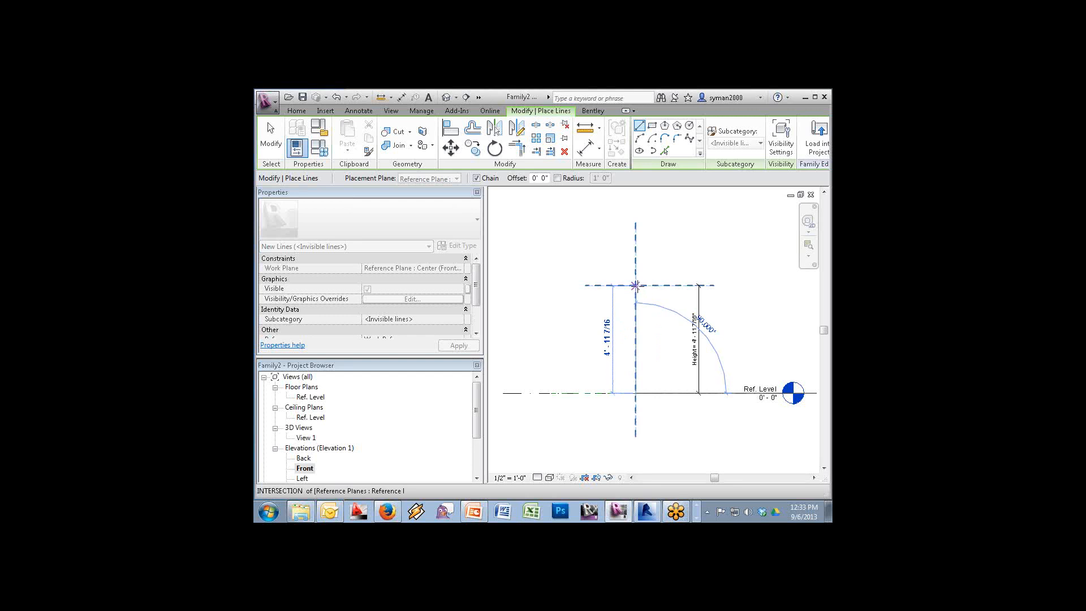
left_click(635, 285)
key("Escape")
key("Escape")
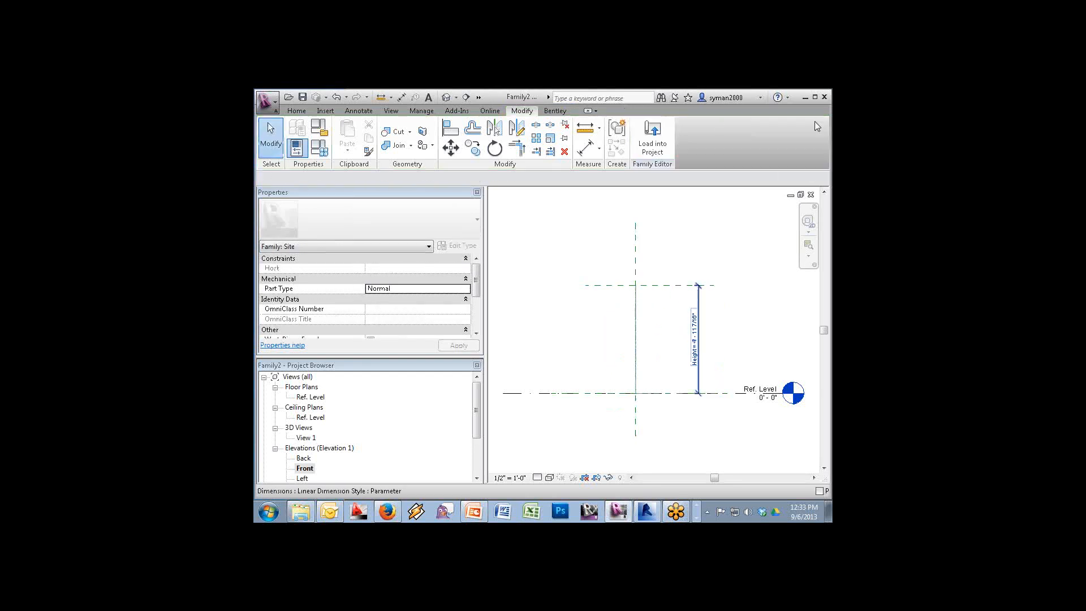
Make the Height dimension parameter an instance parameter
left_click(699, 374)
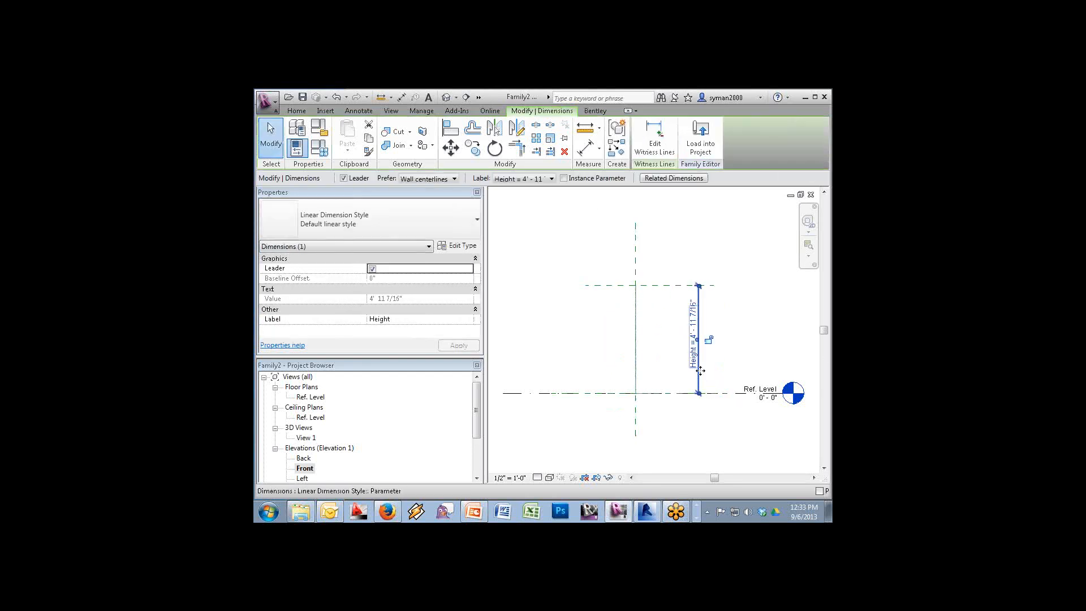
left_click(564, 178)
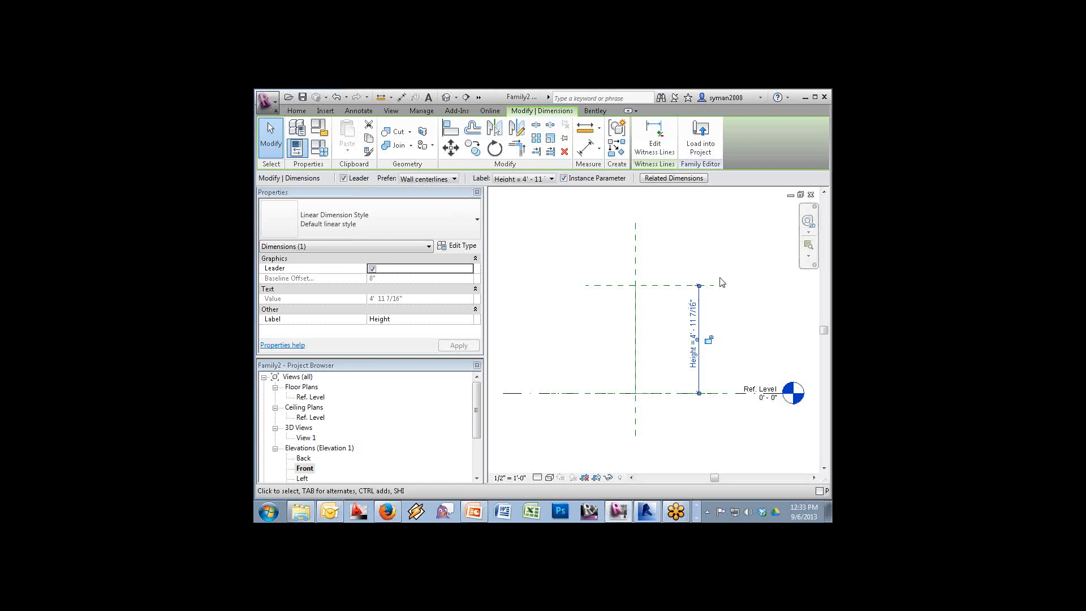
left_click(701, 142)
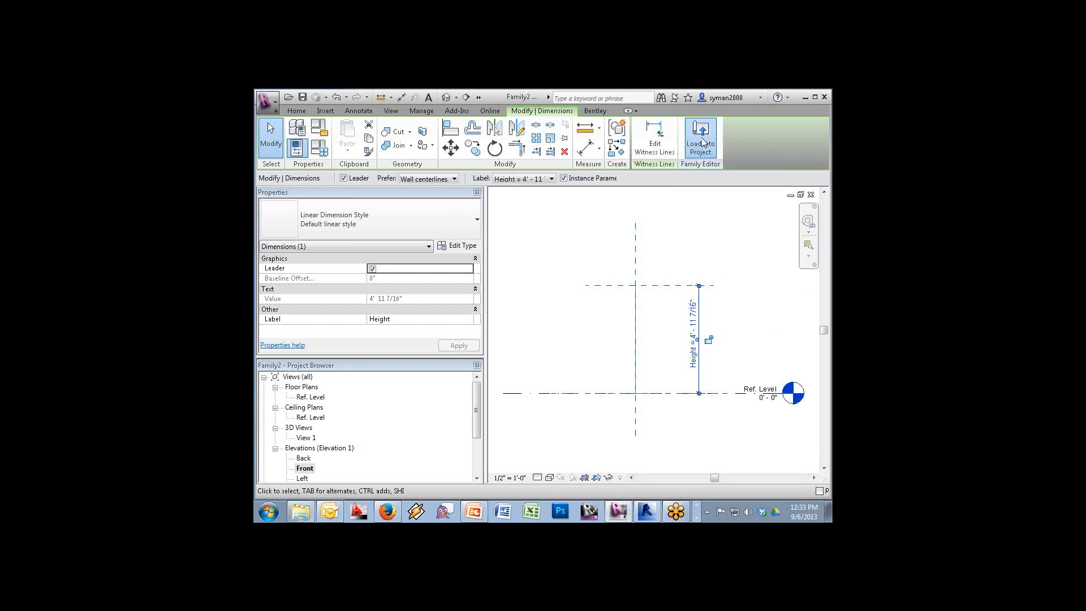
Load the family into Project1
left_click(543, 319)
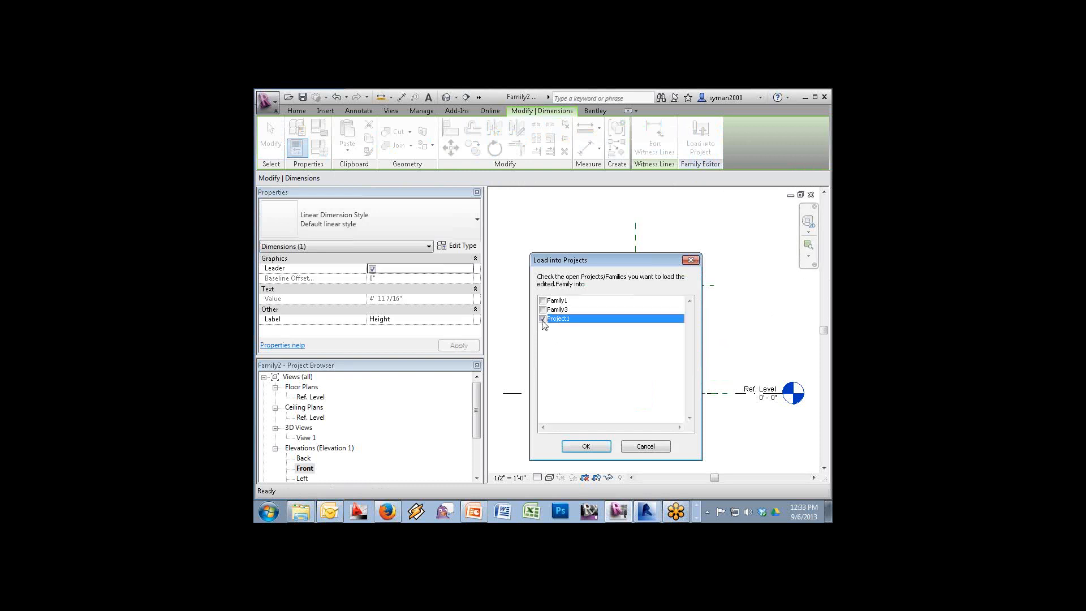
left_click(586, 447)
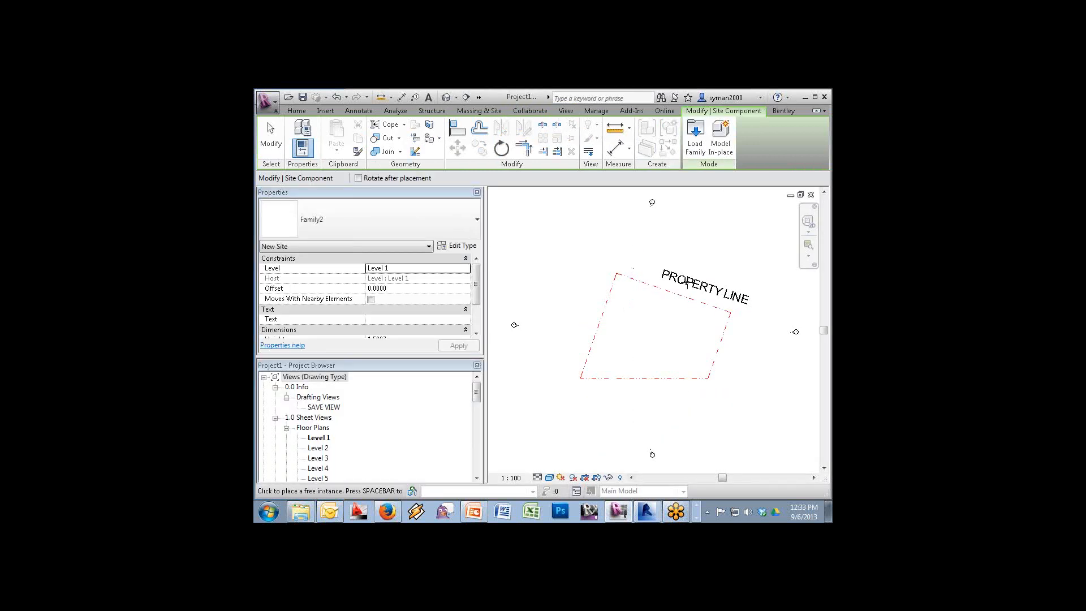
key("Escape")
Set the view scale to 1:500 and delete the old PROPERTY LINE text note
double_click(689, 287)
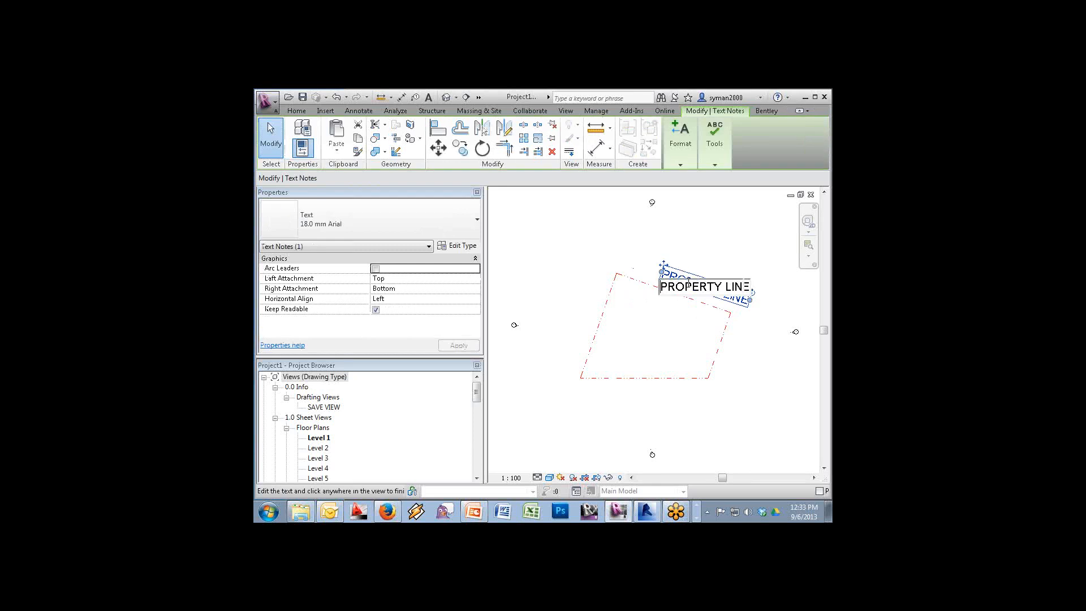
left_click(511, 478)
left_click(526, 429)
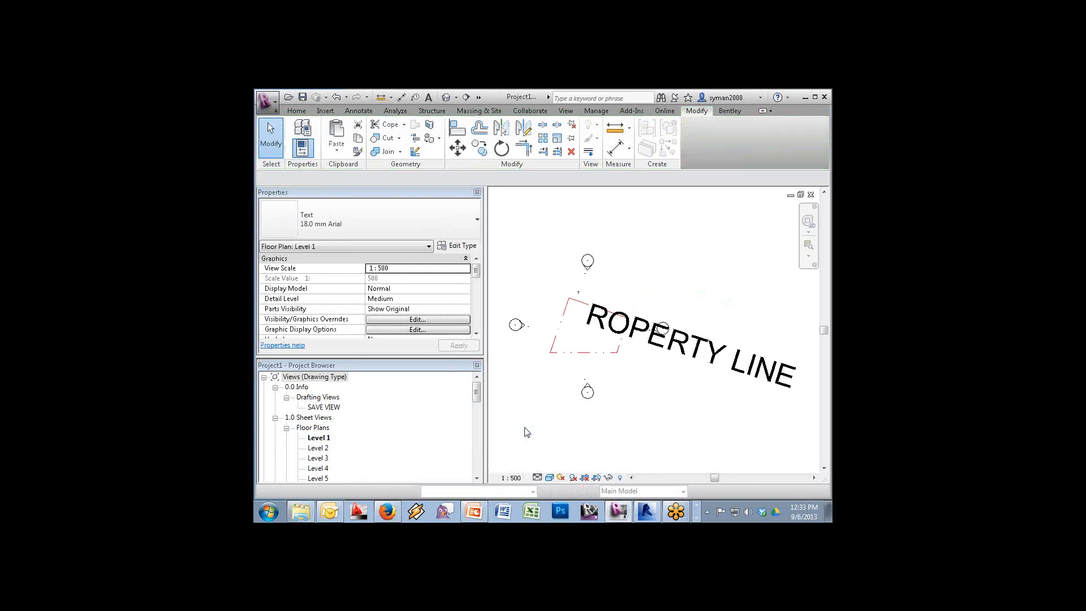
left_click(637, 333)
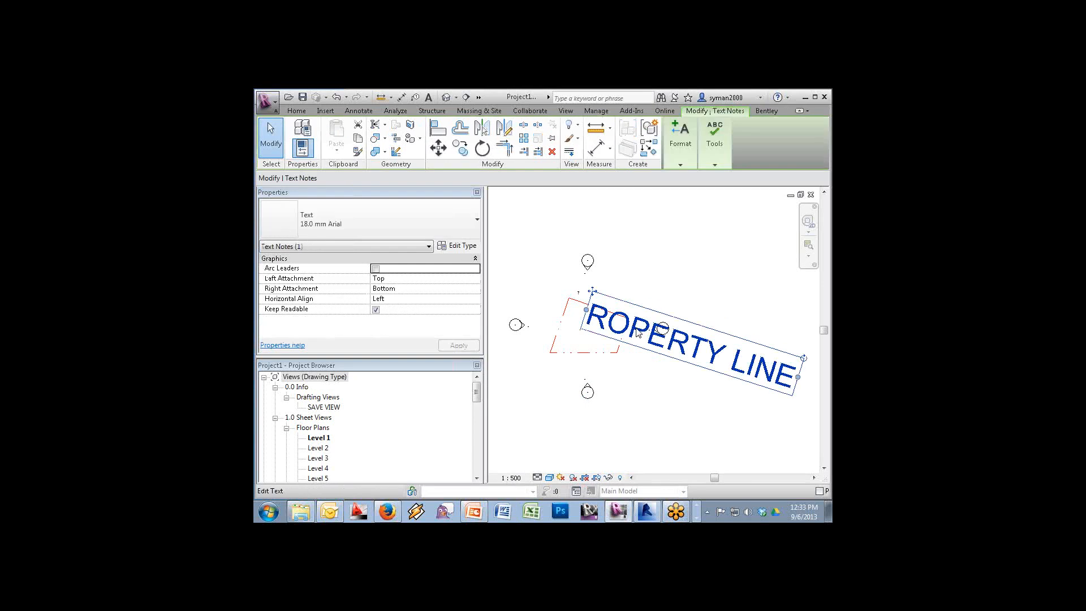
key("Delete")
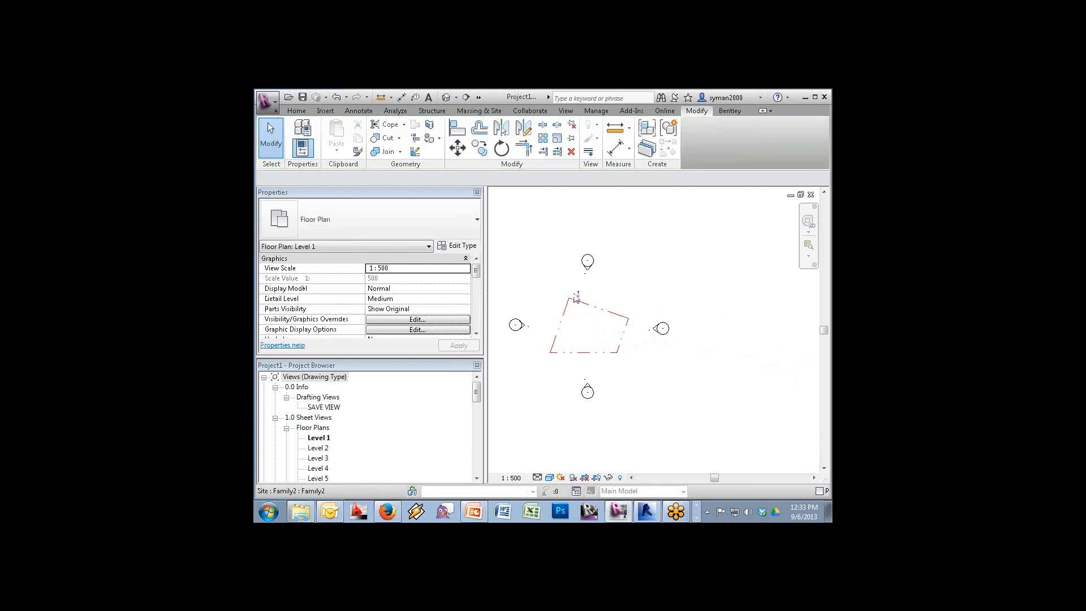
Zoom to the property line and set the placed site label's Text to PROPERTY LINE
left_click(808, 246)
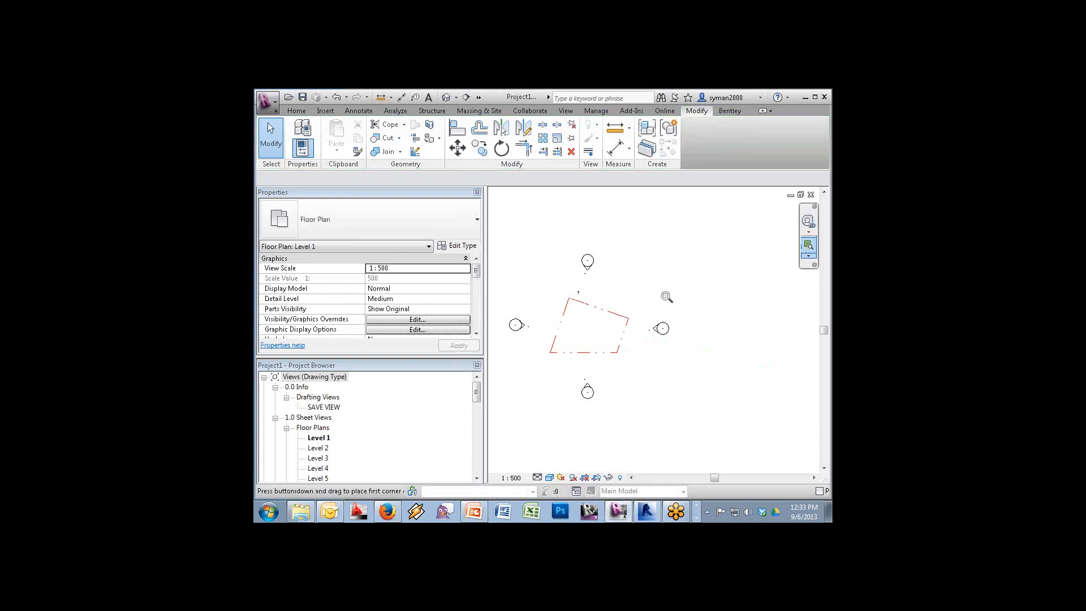
left_click_drag(667, 260, 536, 363)
left_click(601, 289)
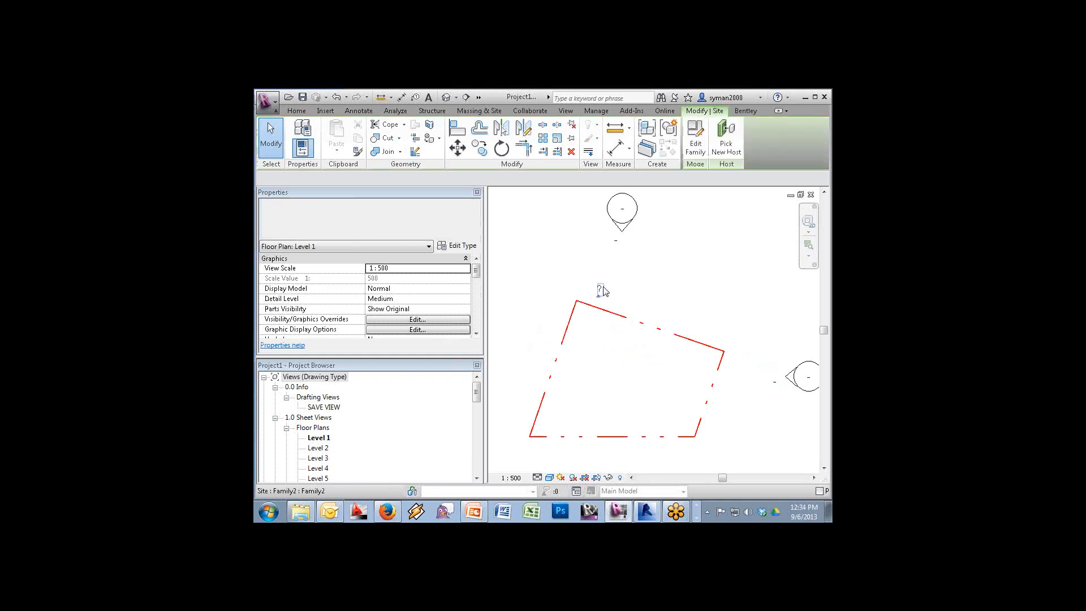
left_click(417, 319)
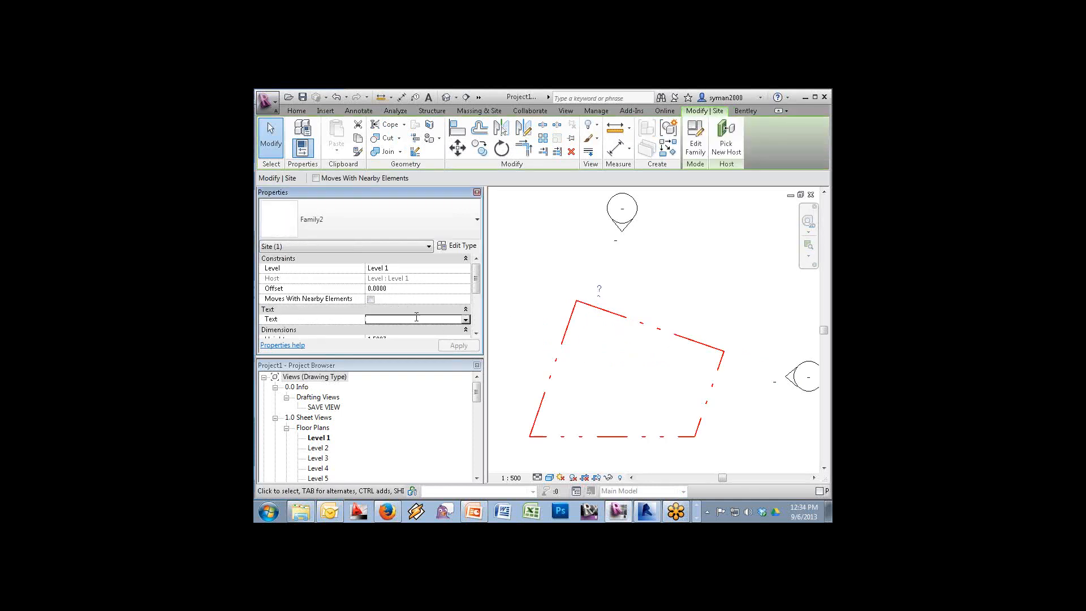
type("PP")
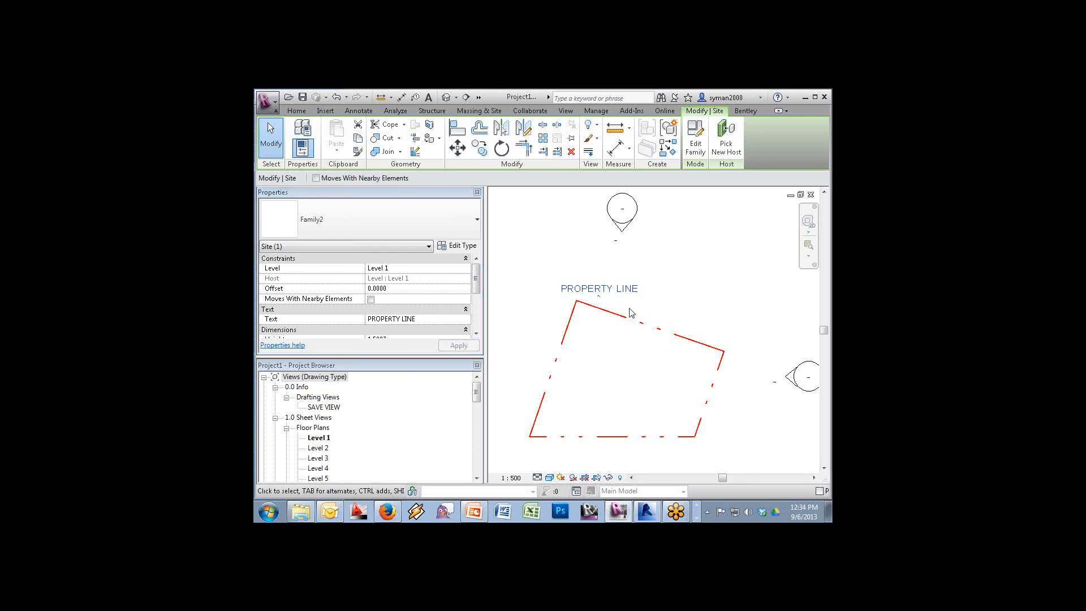
scroll(478, 333, "down", 2)
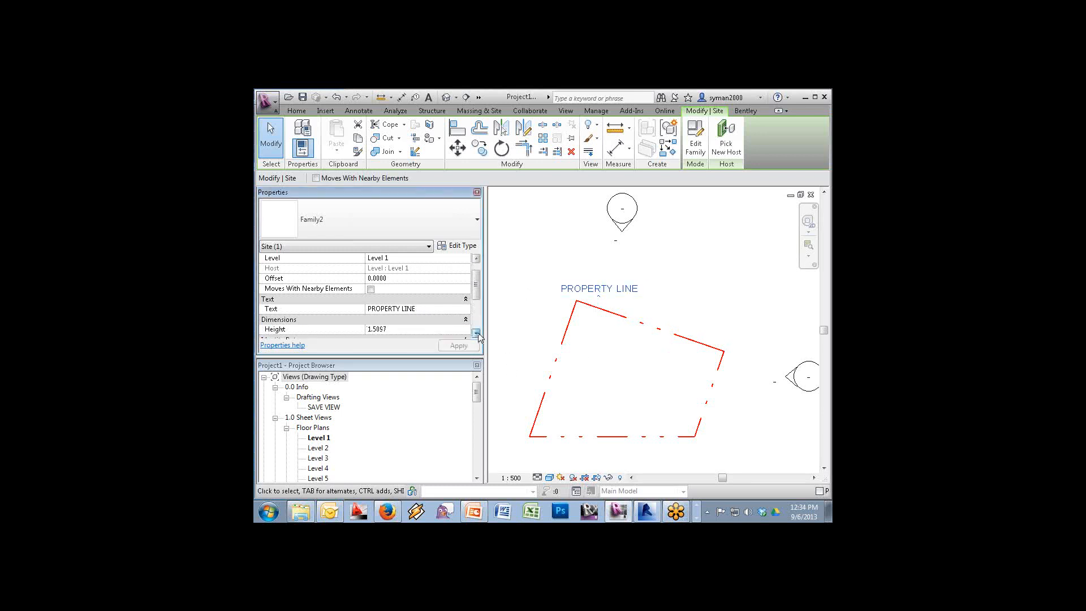
left_click(478, 478)
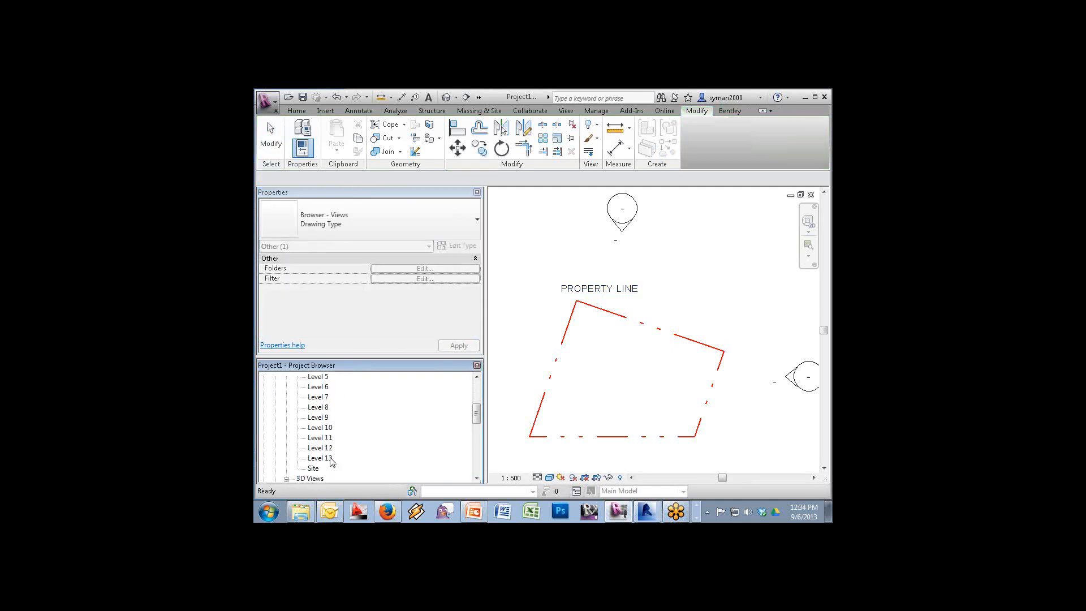
On the Level 13 plan, reselect the site label and set its Height to 200'
double_click(323, 458)
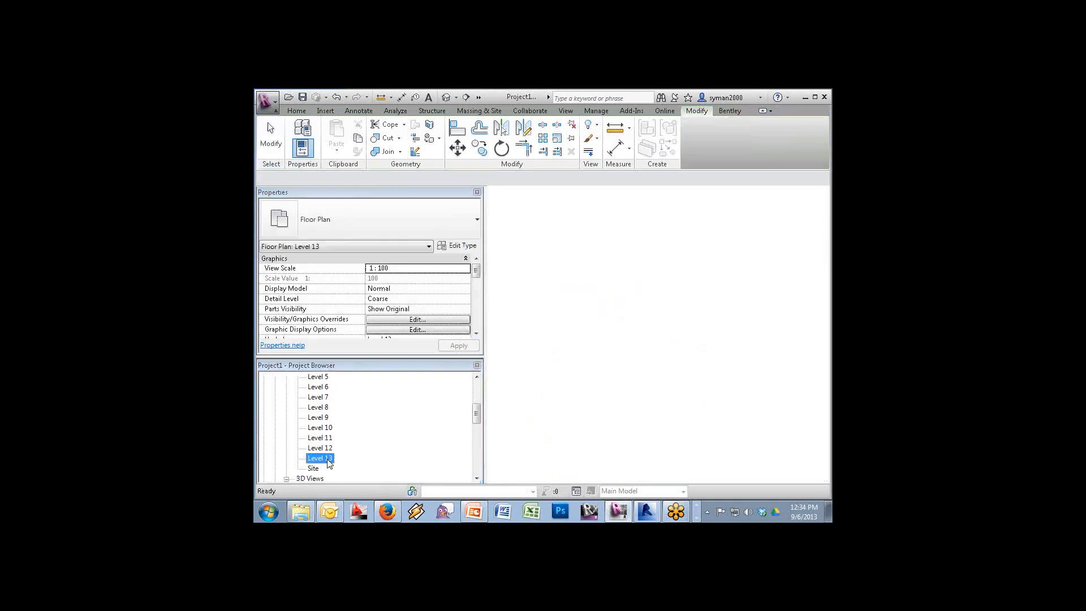
right_click(540, 301)
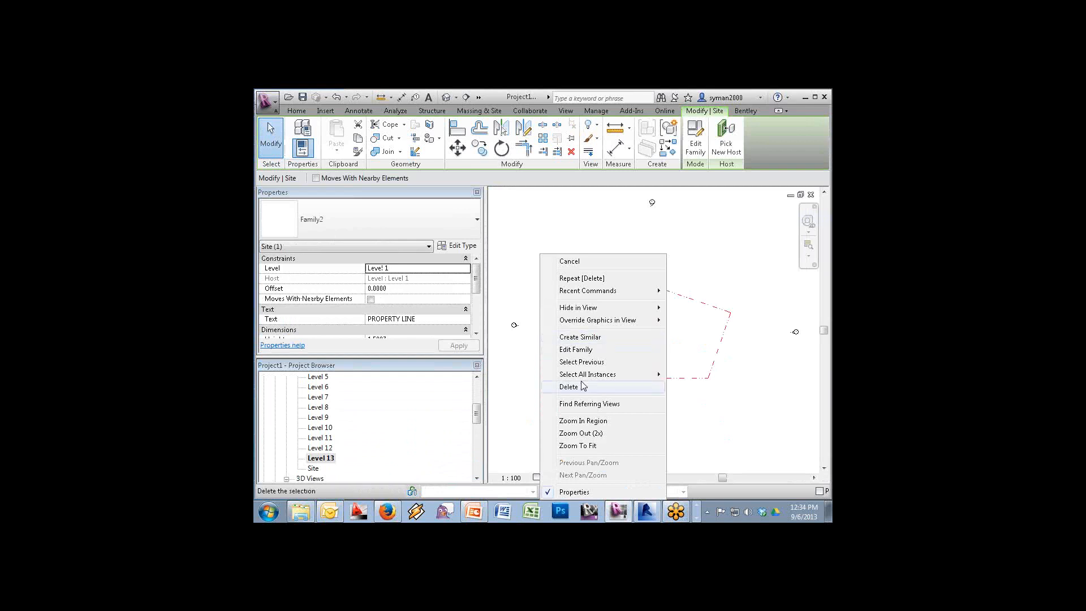
left_click(584, 363)
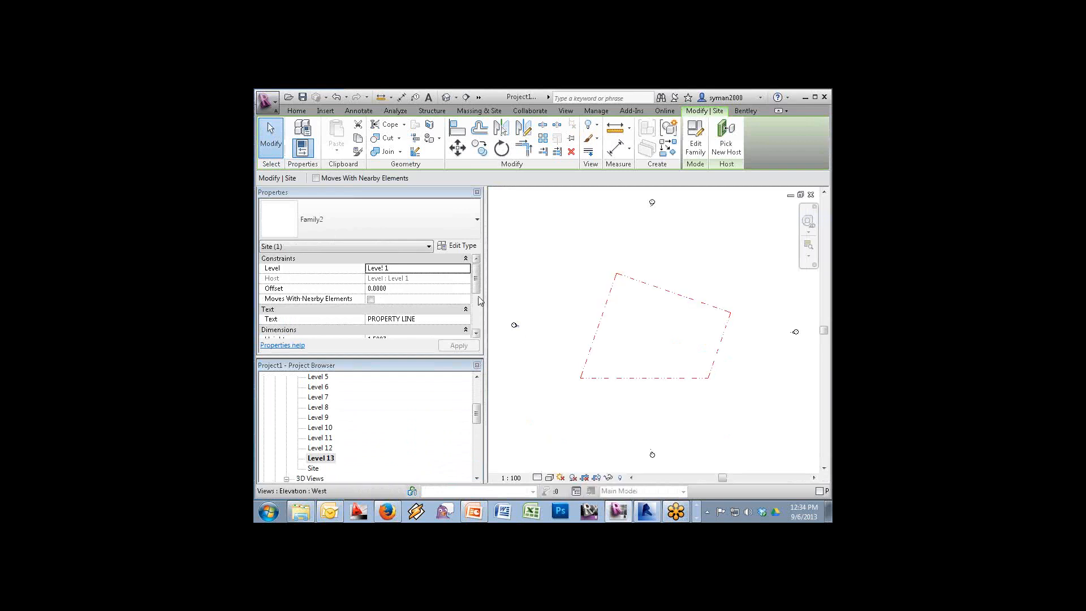
scroll(470, 336, "down", 2)
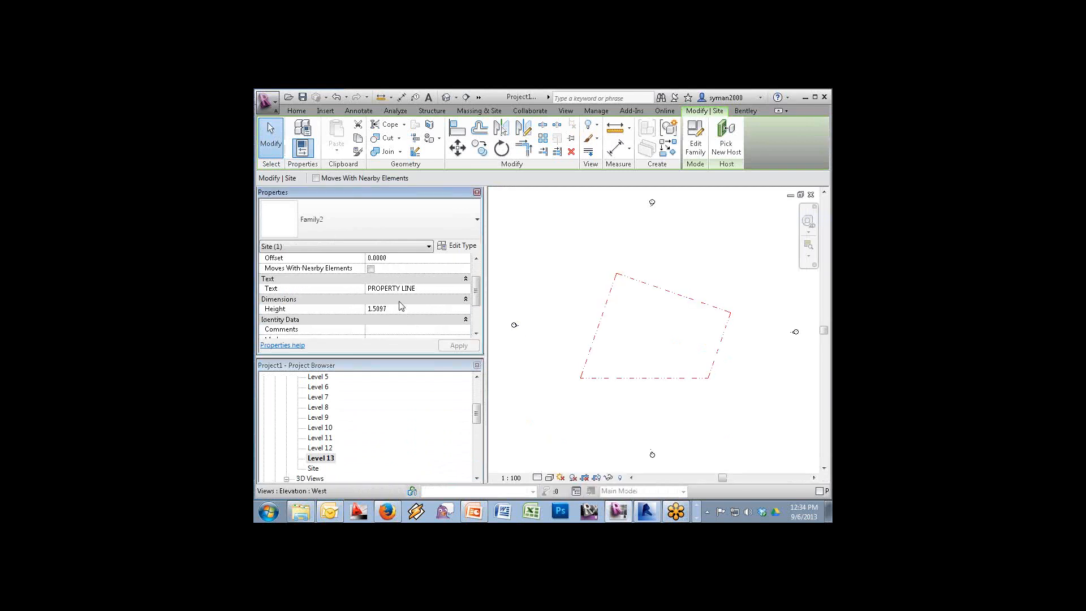
left_click(401, 308)
type("200")
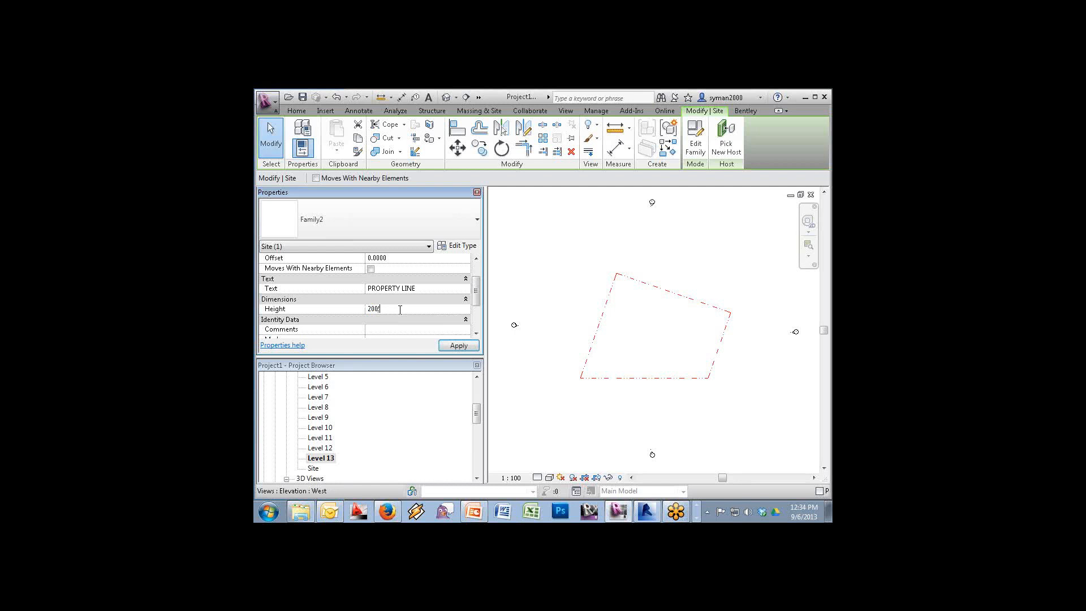
type("'")
key("Return")
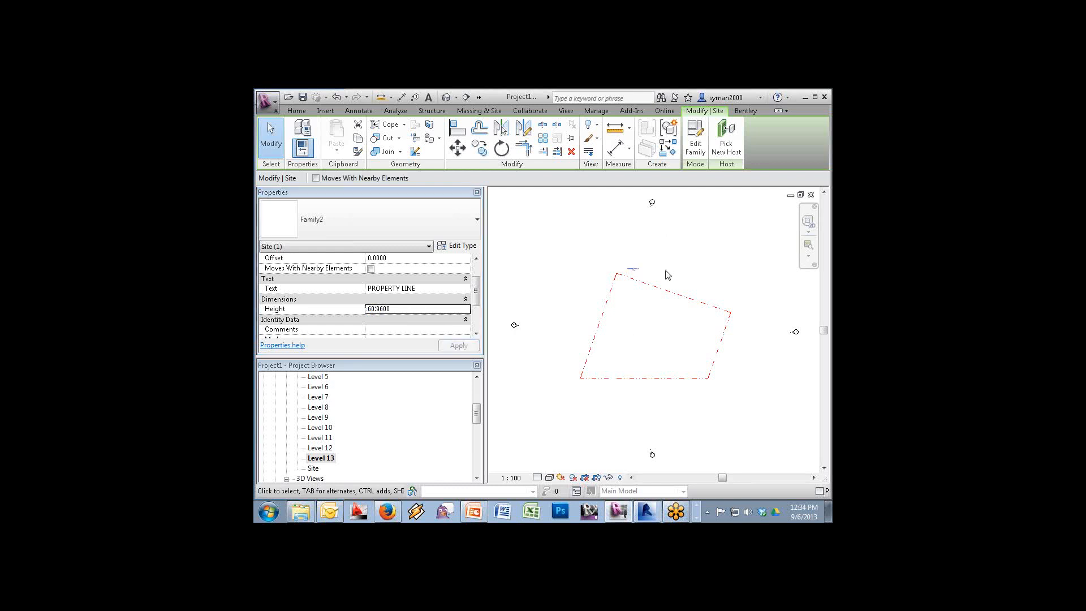
Set the Level 13 plan scale to 1:500, then open the Level 9 plan
left_click(512, 477)
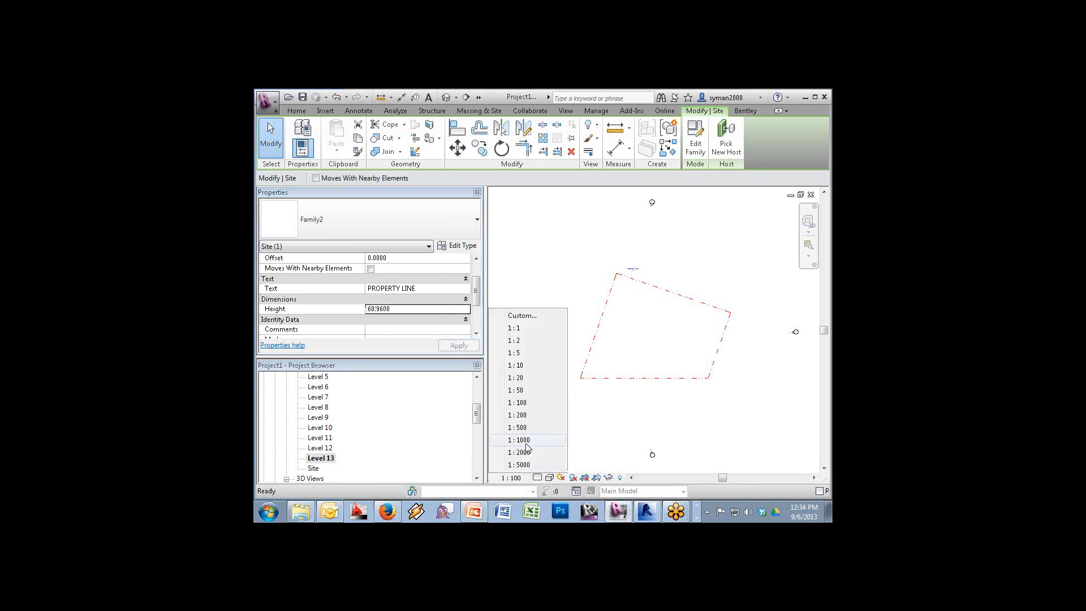
left_click(517, 428)
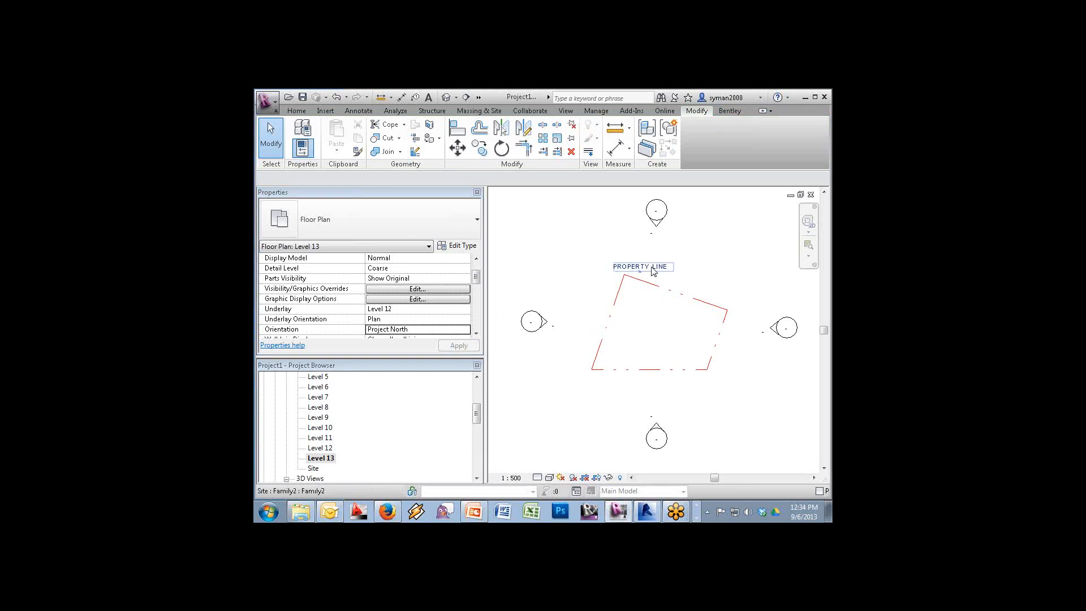
double_click(317, 419)
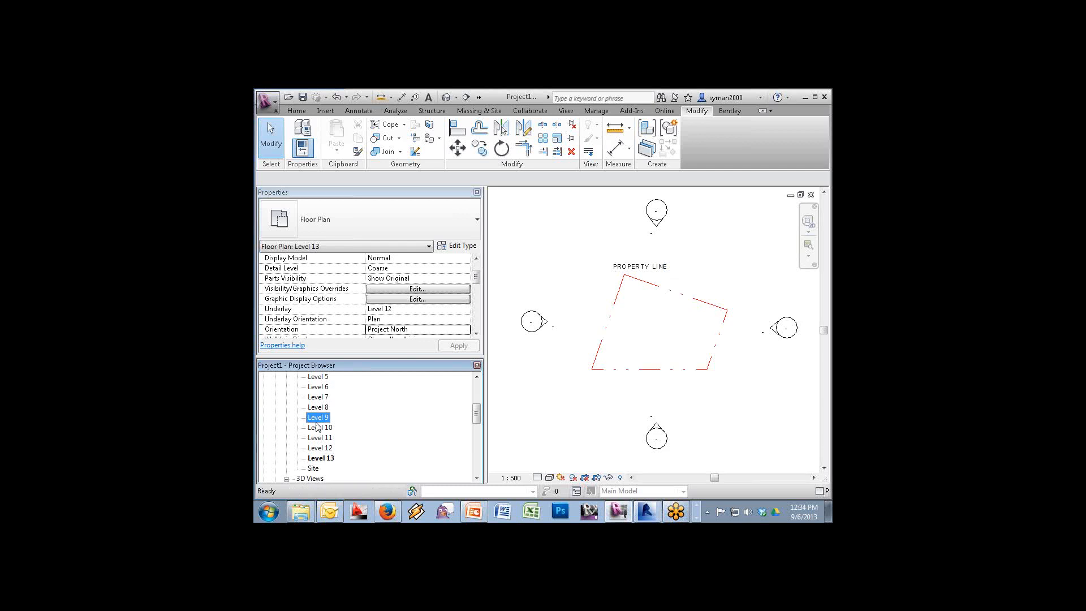
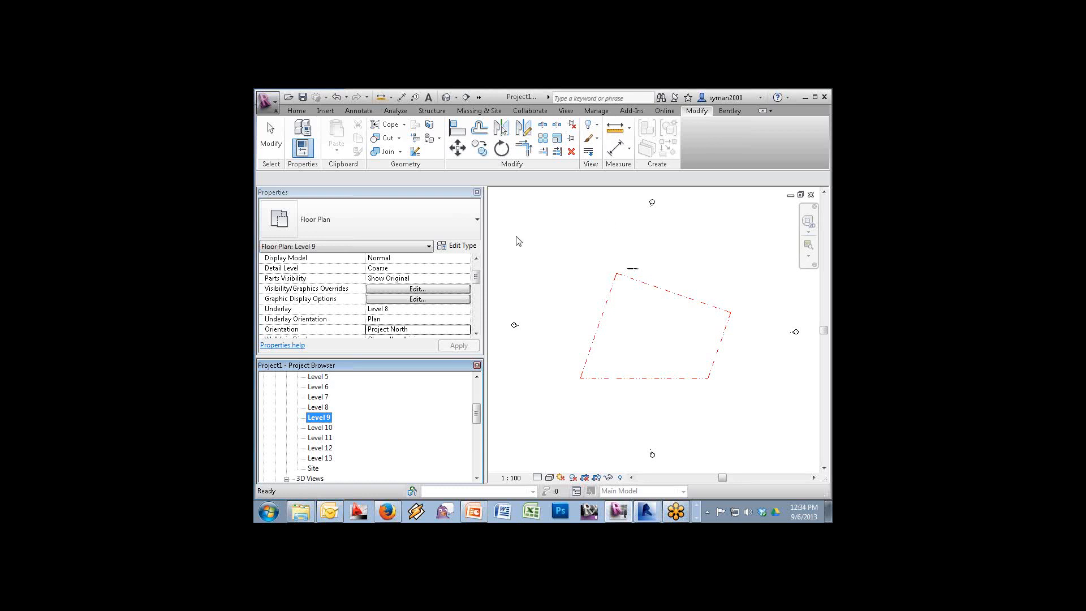
Start a wall with the 0-Gen - 300mm wall type
left_click(268, 107)
mouse_move(305, 141)
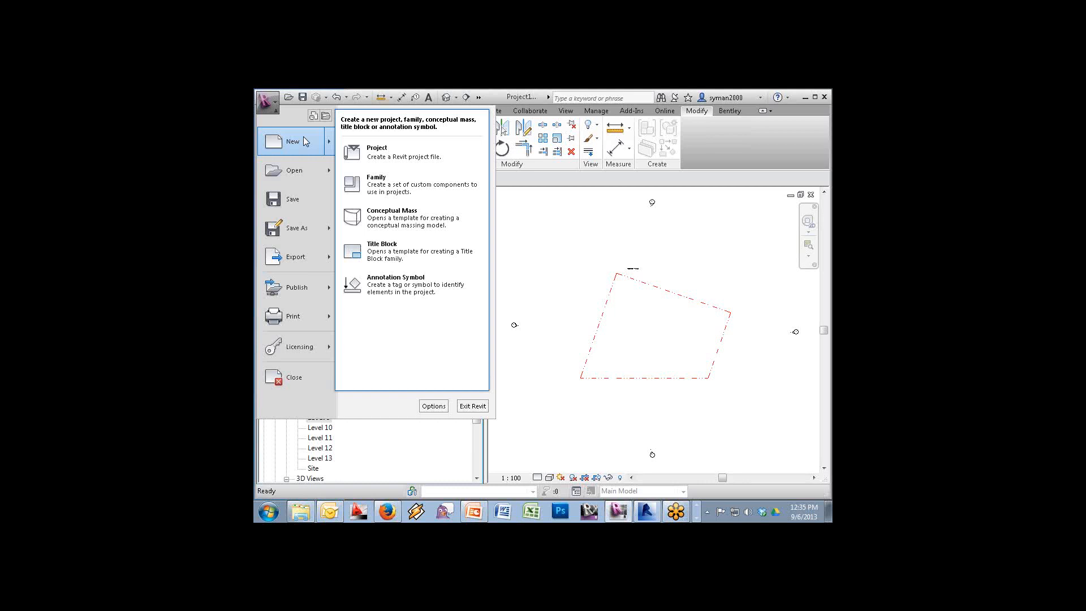
left_click(625, 322)
left_click(295, 111)
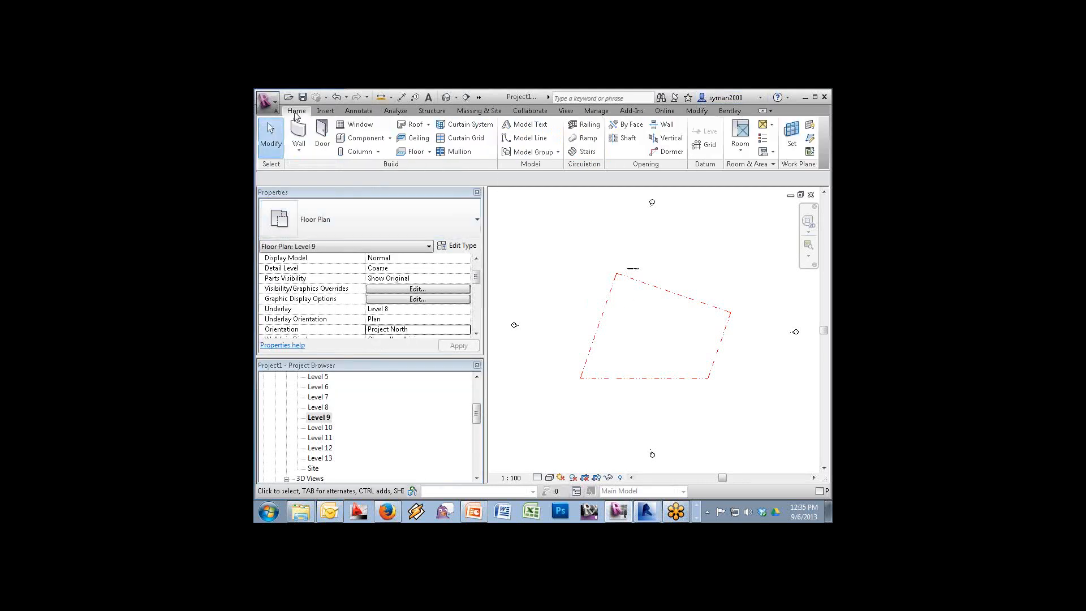
left_click(298, 133)
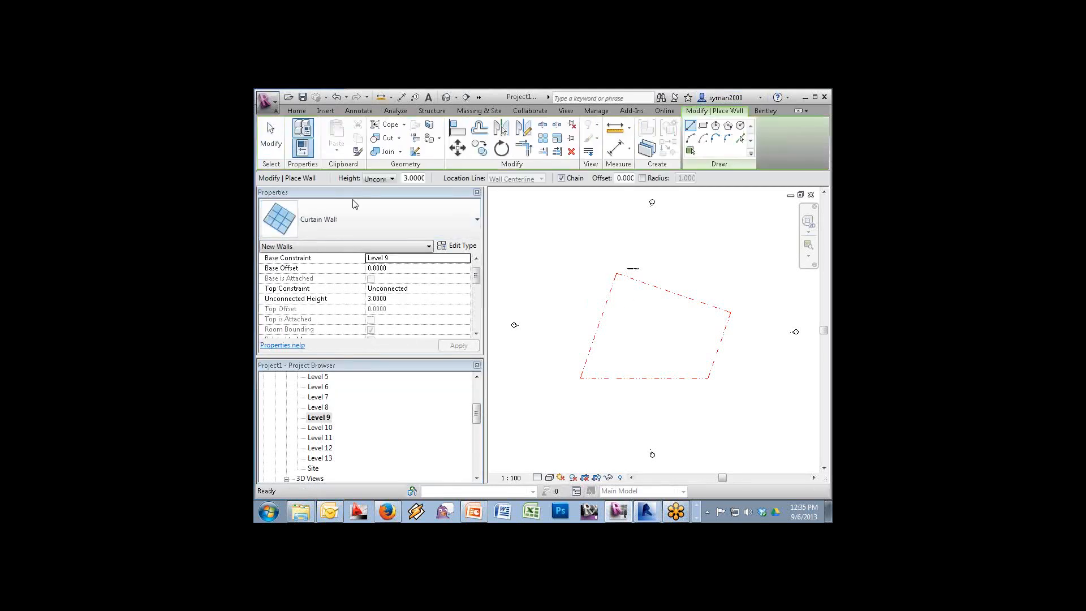
left_click(375, 223)
left_click(334, 308)
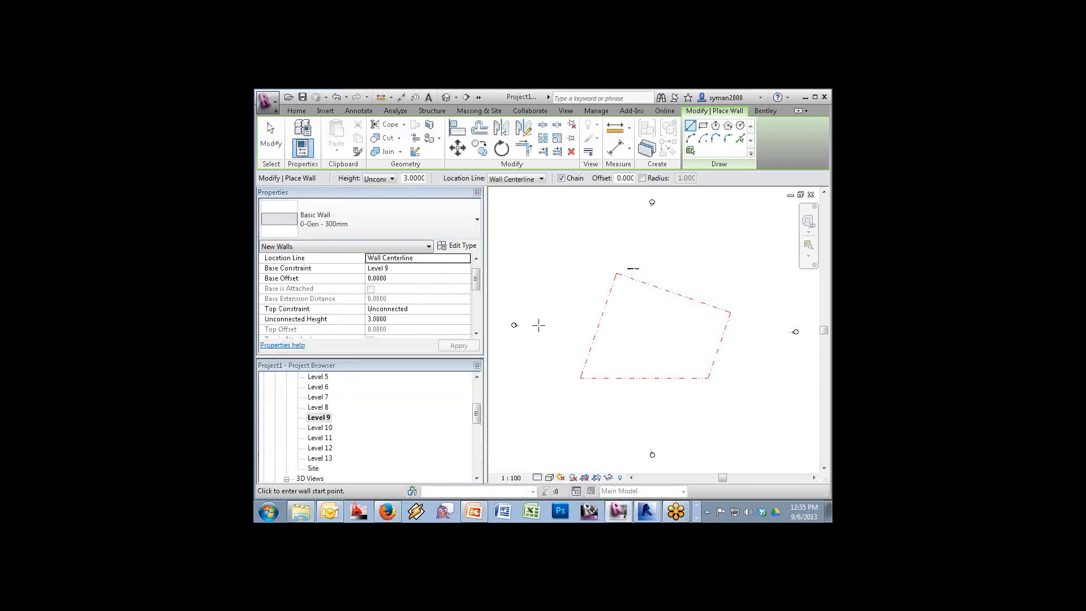
Draw three connected walls as an open rectangle inside the dashed outline, then zoom to them
left_click(623, 314)
left_click(666, 313)
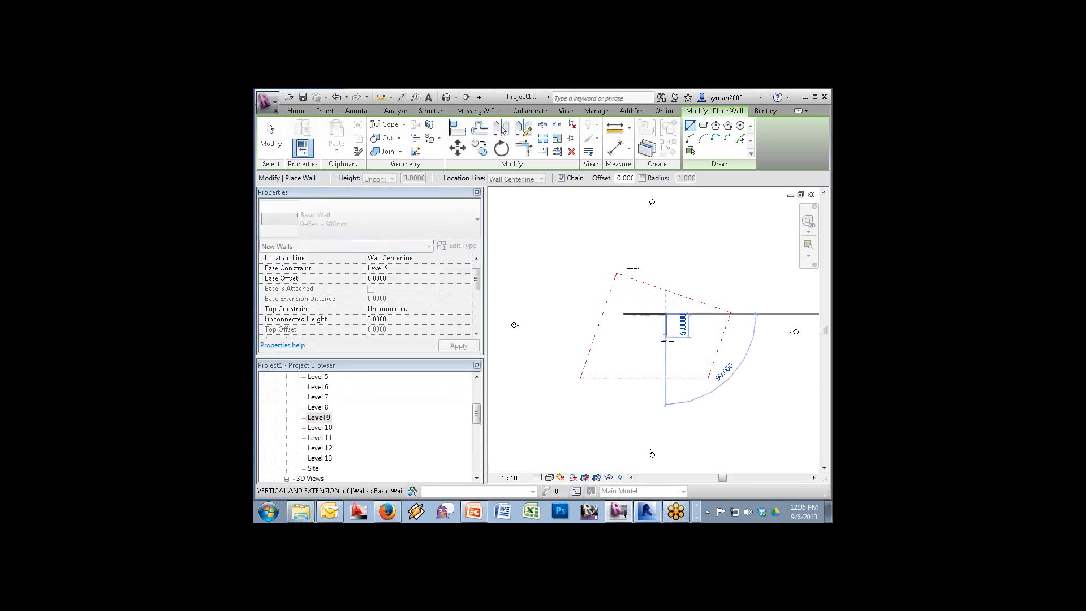
left_click(666, 341)
left_click(640, 361)
key("Escape")
key("Escape")
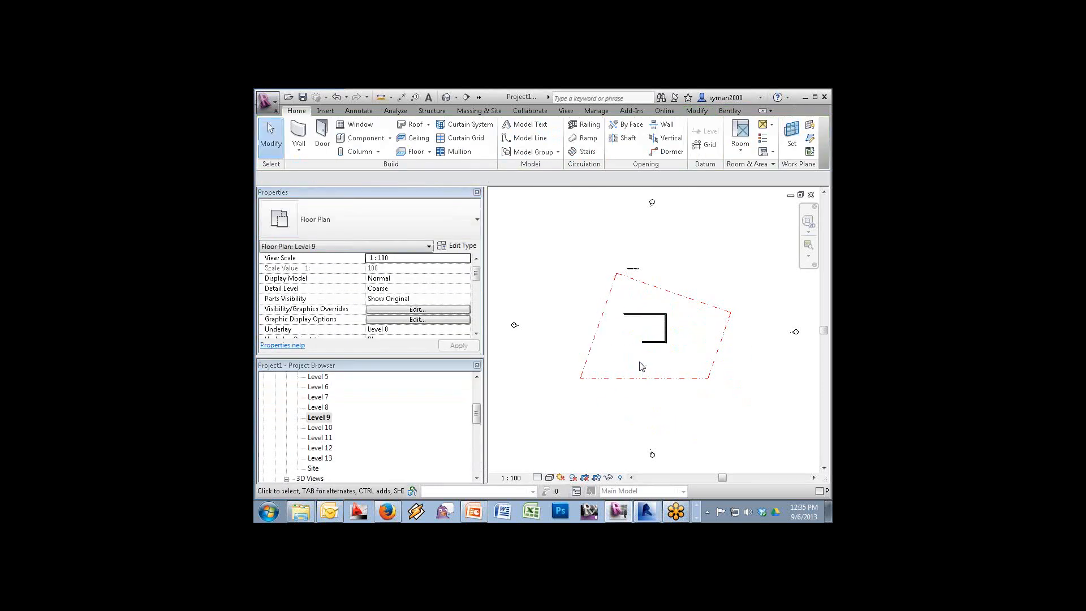
left_click(809, 246)
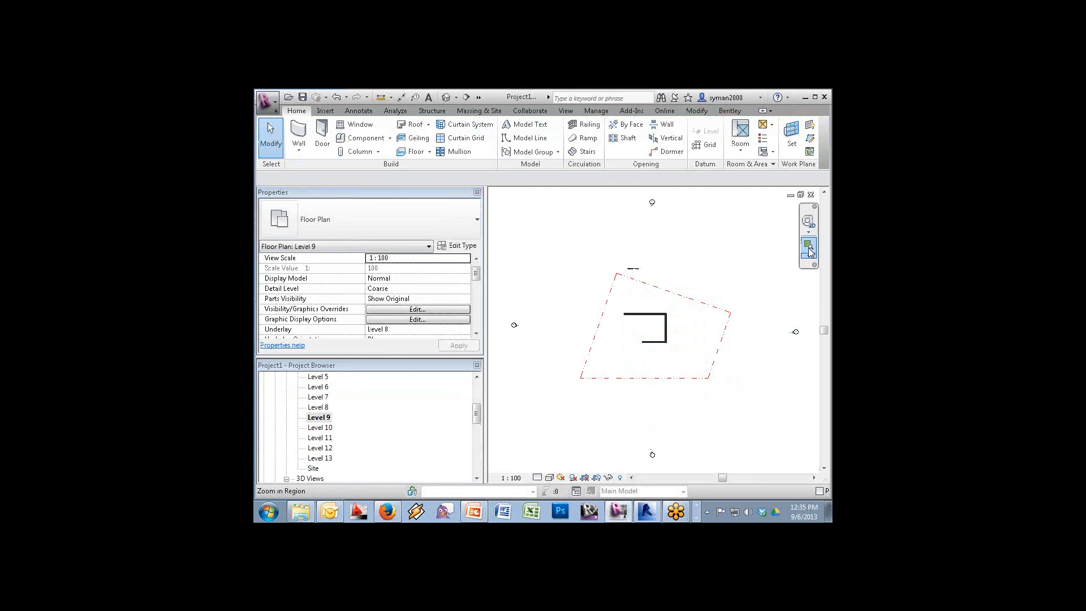
left_click_drag(696, 301, 604, 375)
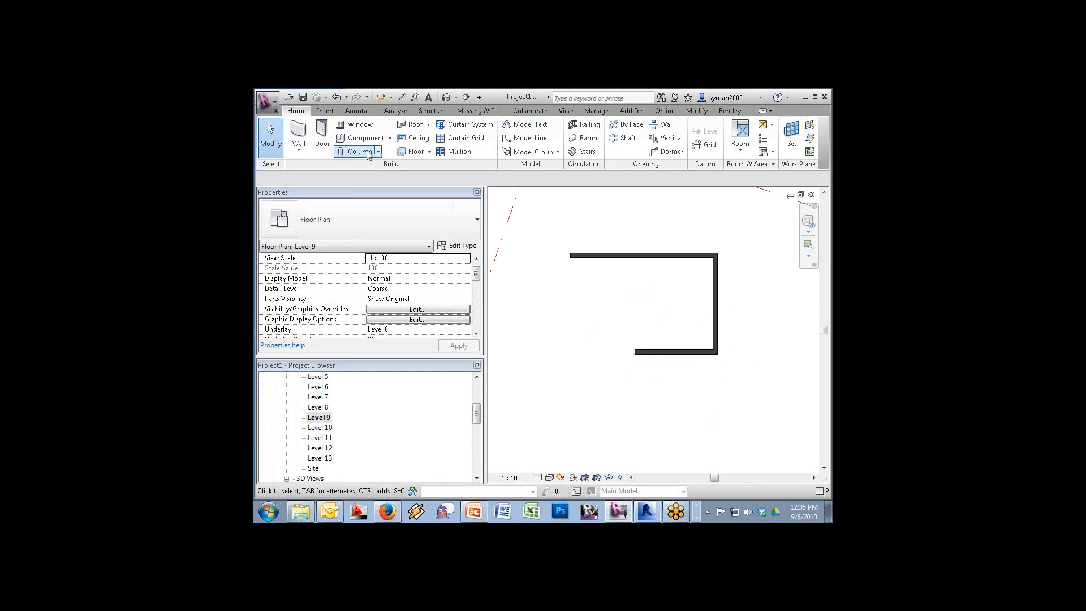
Place an M_Single-Flush door in the top wall and copy it further right with CO
left_click(321, 136)
left_click(601, 255)
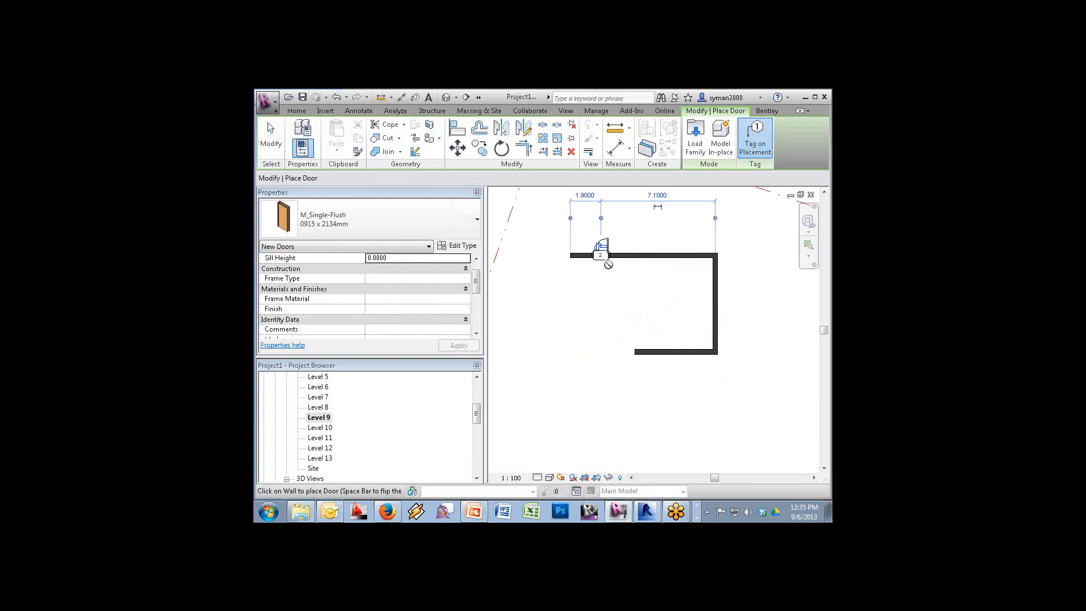
key("Escape")
key("Escape")
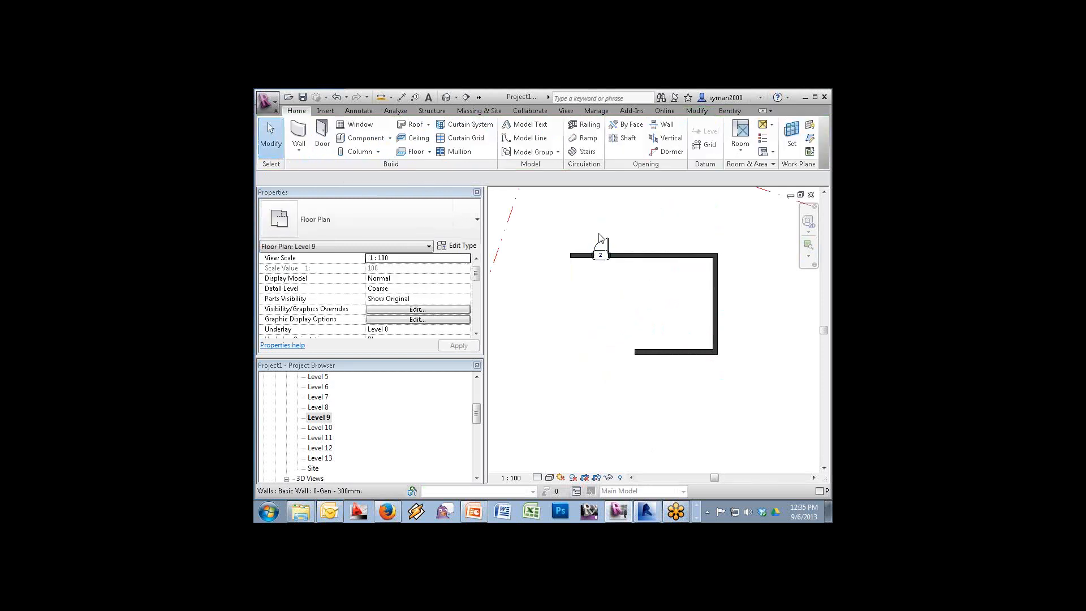
left_click(605, 240)
key("c")
key("o")
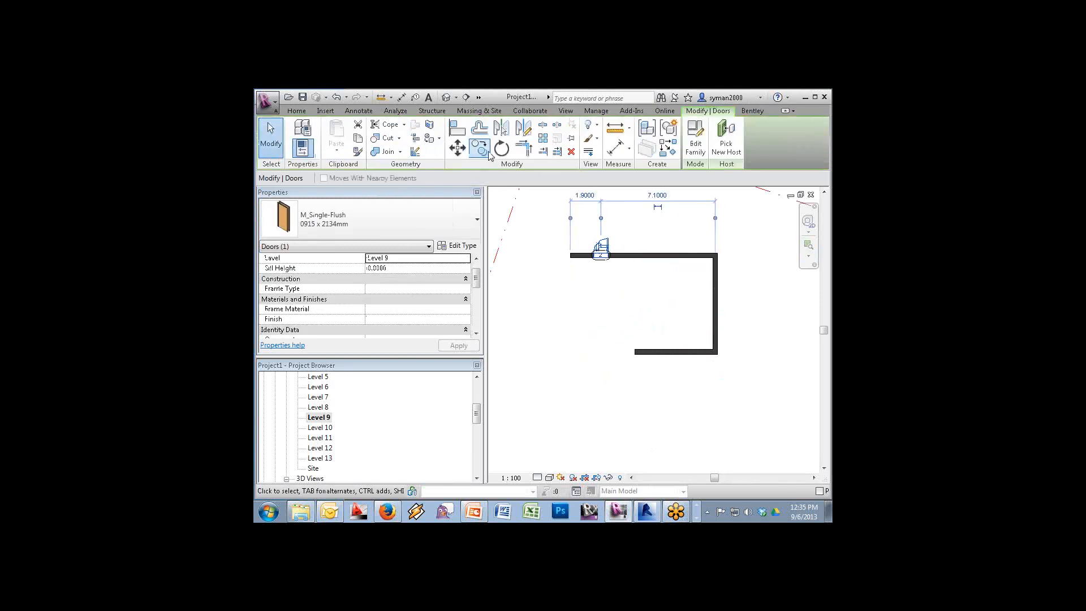
left_click(605, 264)
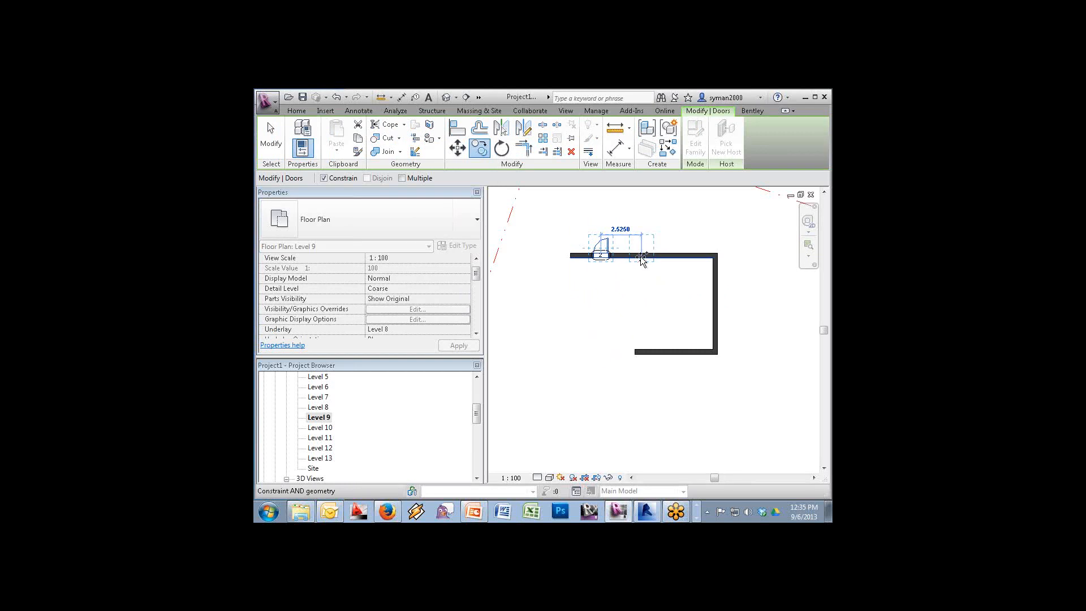
left_click(644, 263)
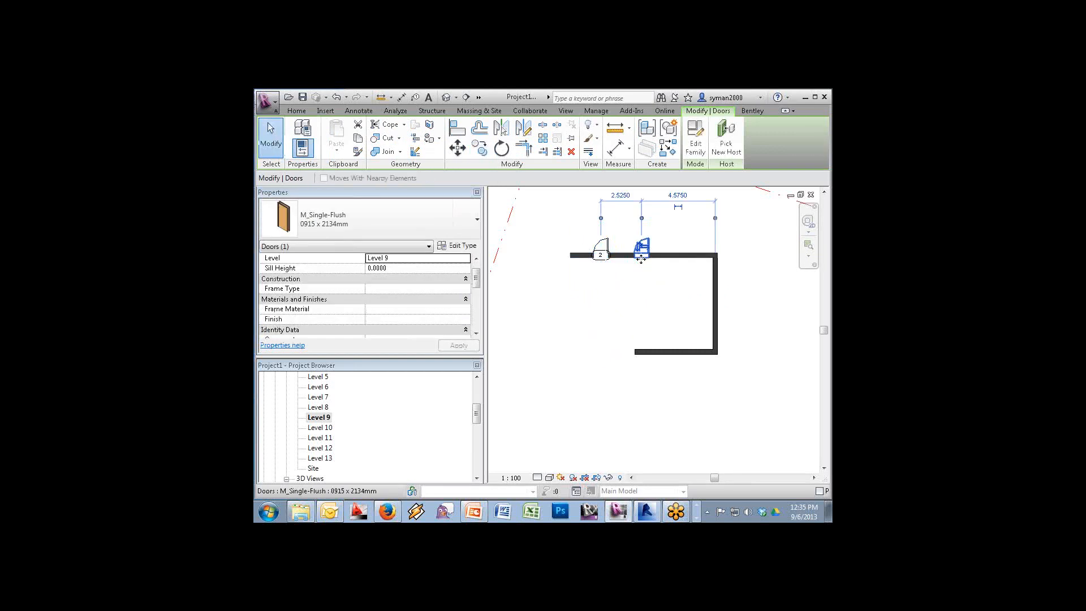
left_click(644, 339)
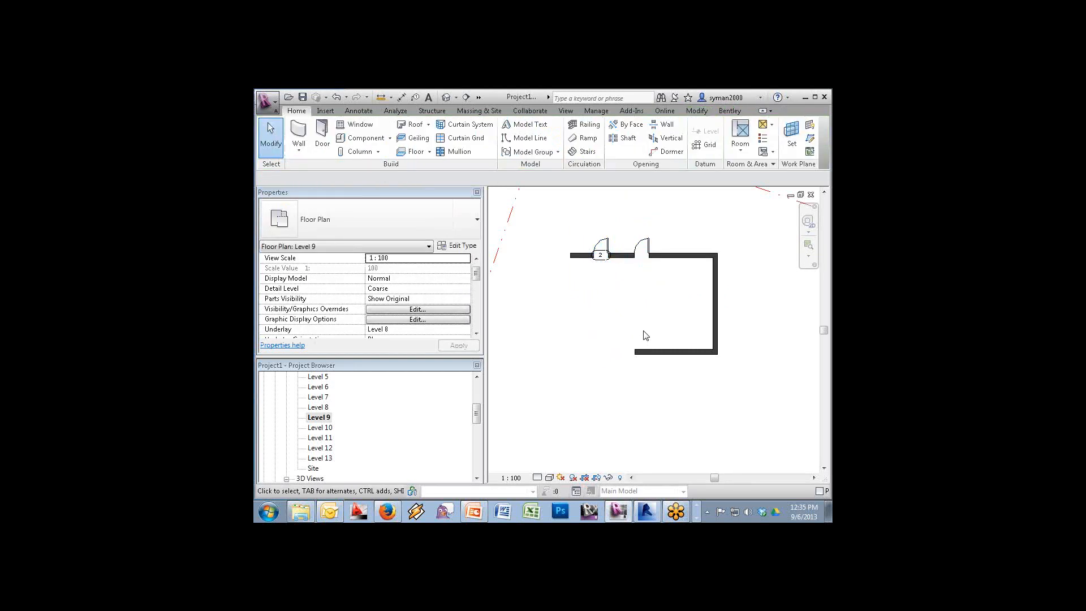
Delete the first door's tag and open the door family for editing
left_click(608, 267)
key("Delete")
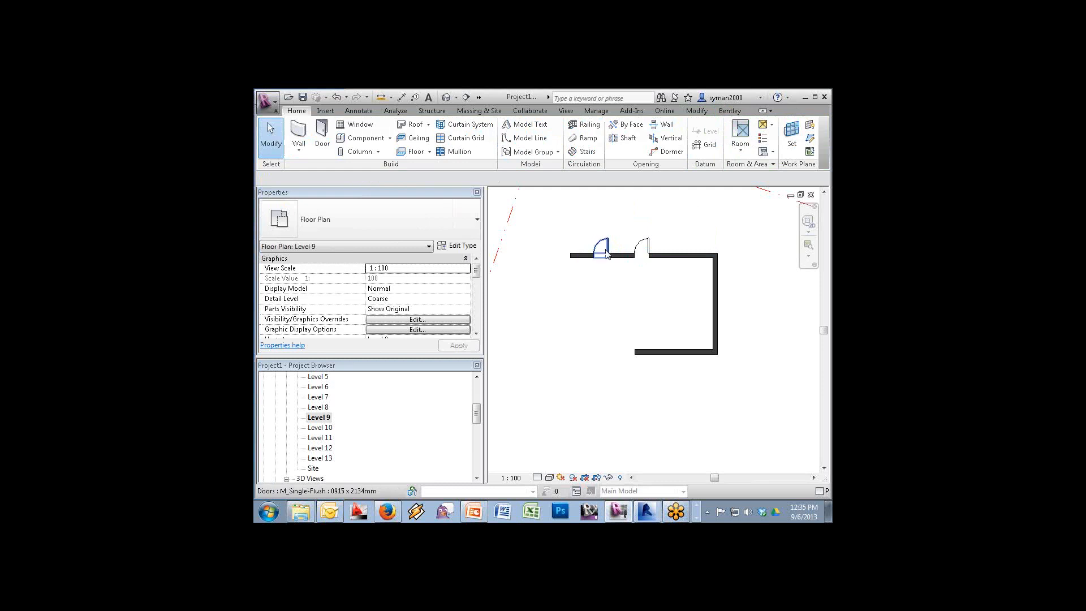
left_click(606, 254)
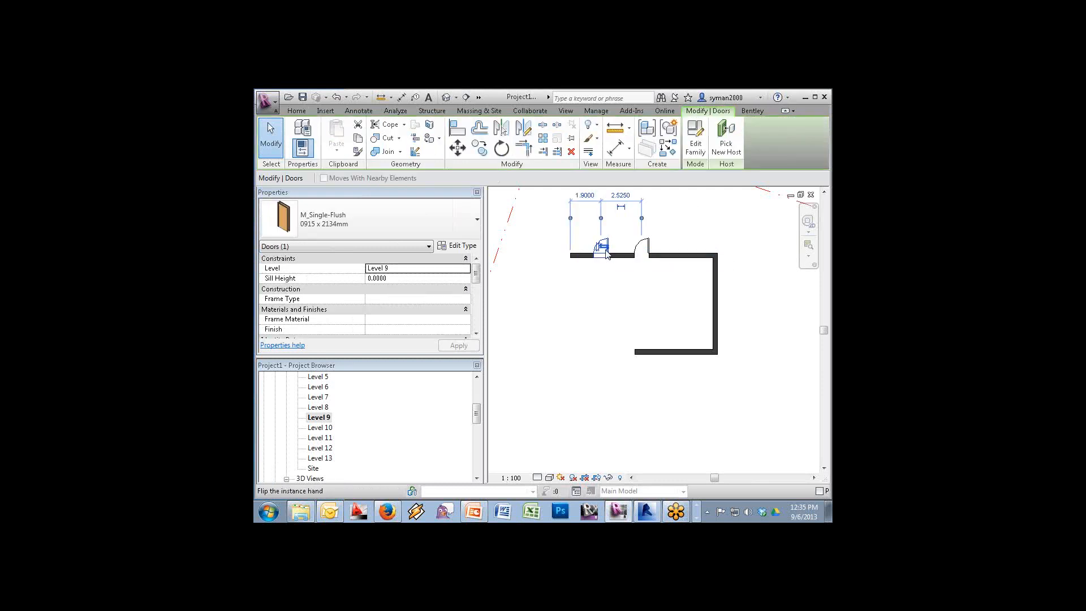
left_click(699, 138)
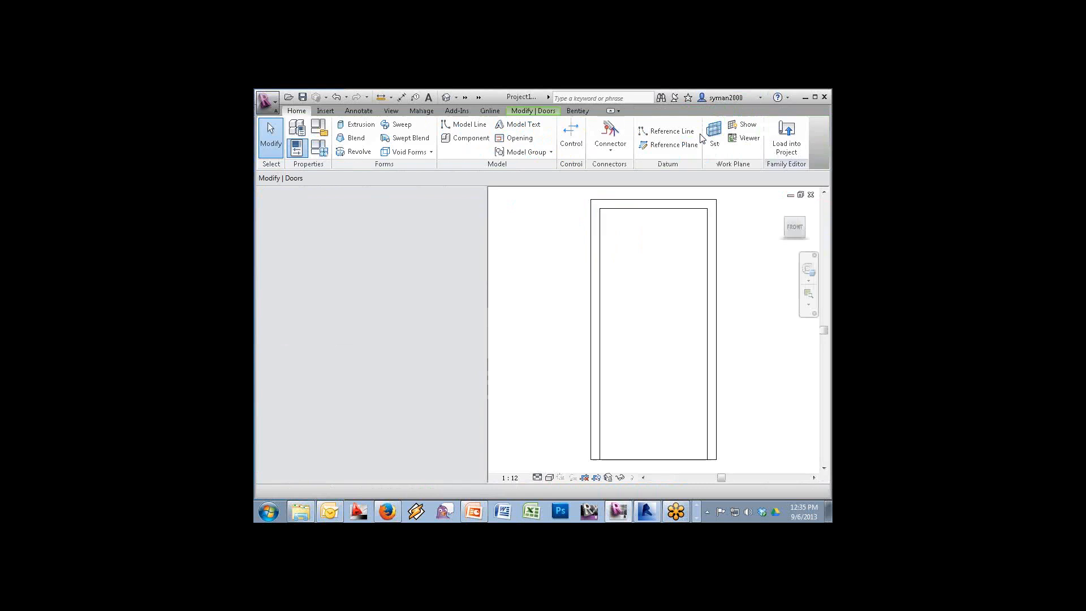
Open the door family's Ground floor plan from Views (all) > Floor Plans
double_click(289, 377)
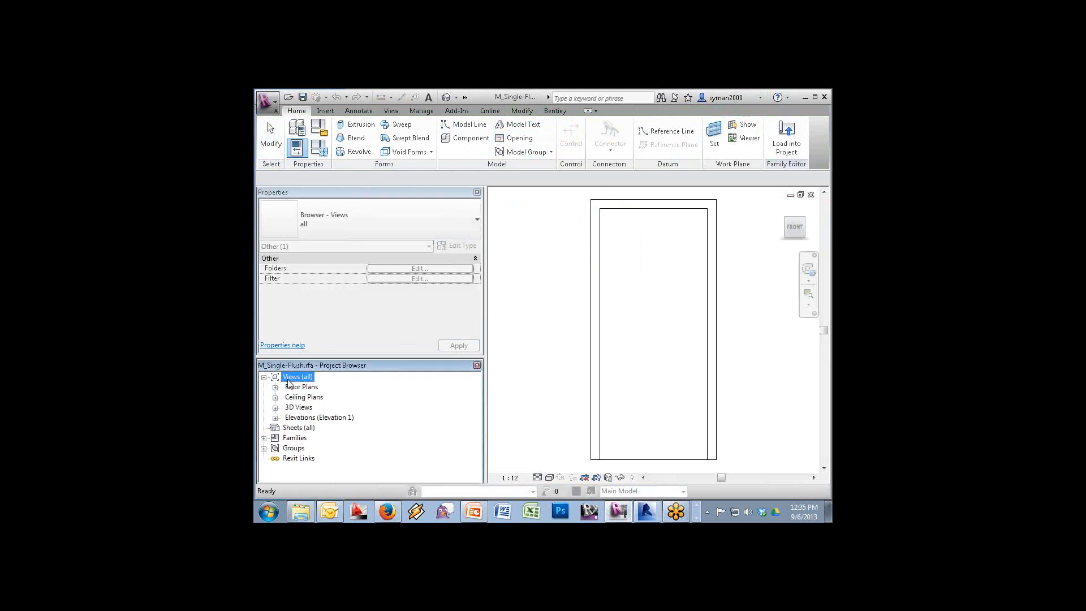
double_click(300, 387)
left_click(309, 398)
double_click(310, 398)
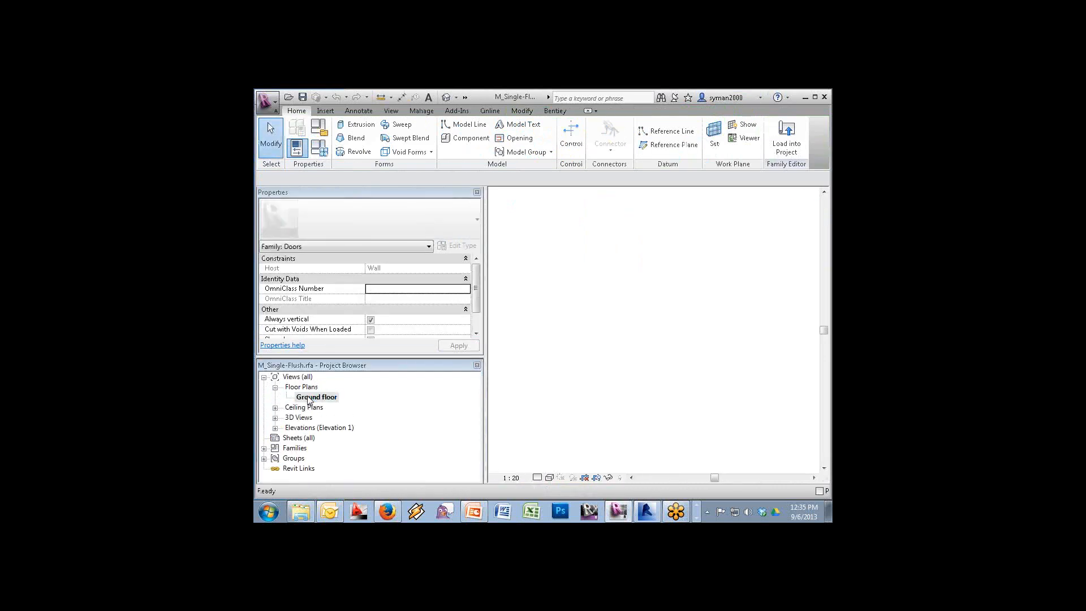
Open and dismiss the Application menu, then expand the quick-access toolbar
left_click(262, 100)
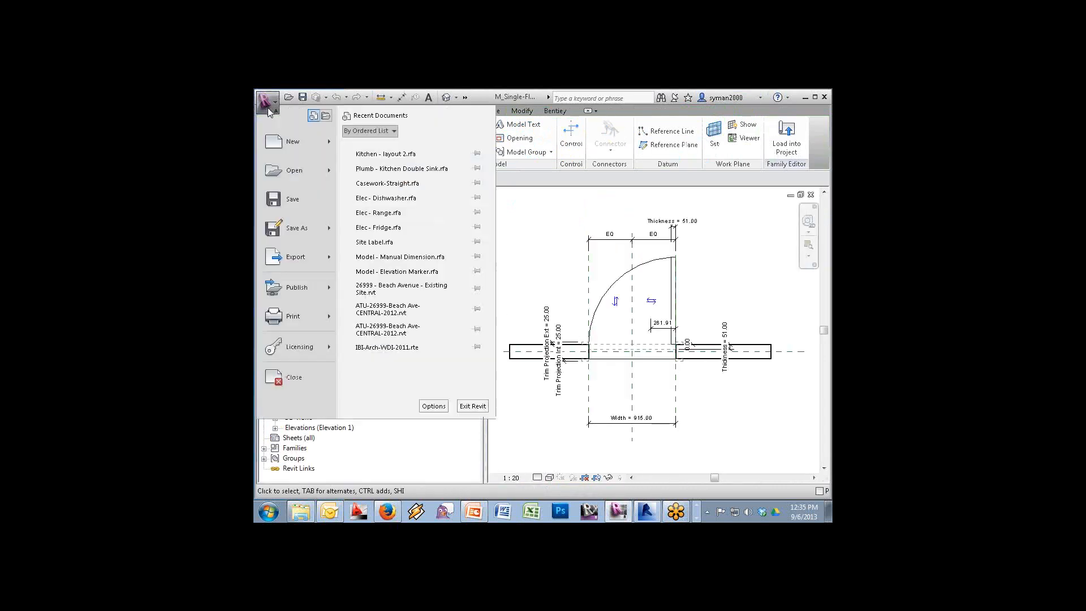
mouse_move(293, 141)
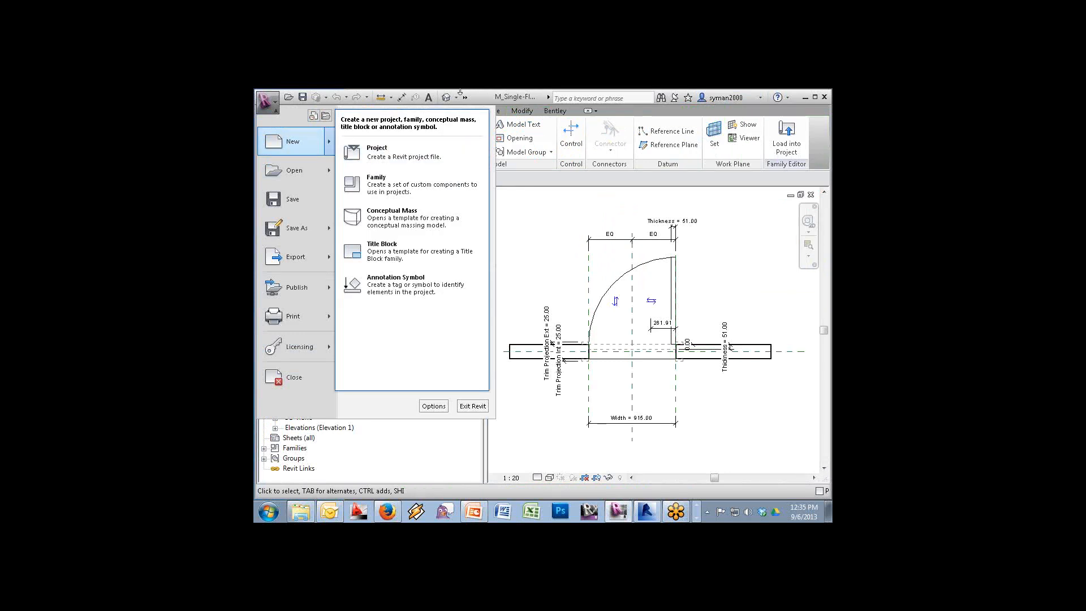
left_click(529, 126)
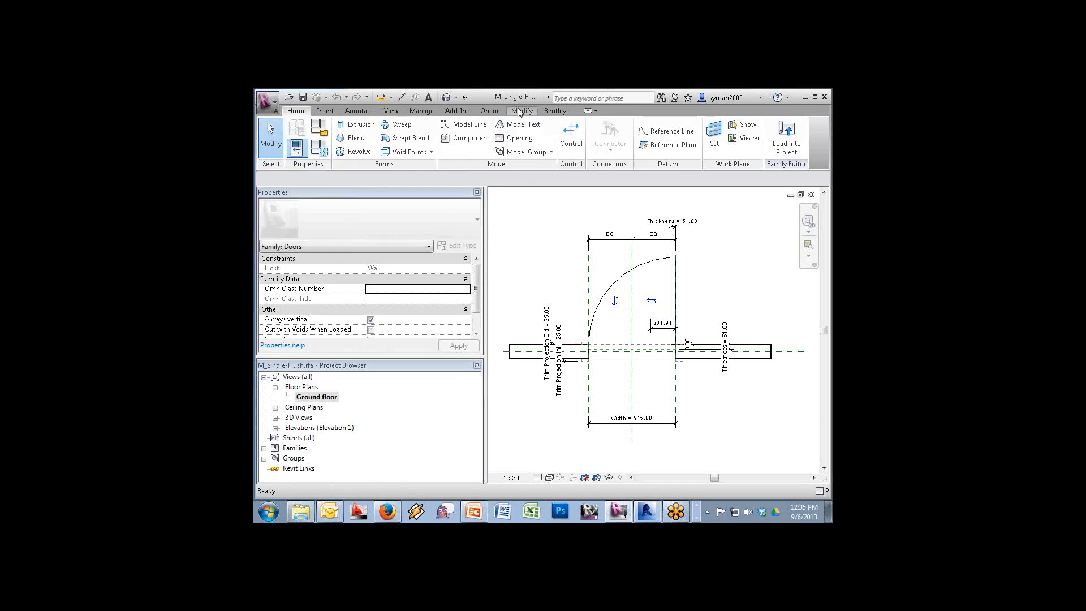
left_click(465, 97)
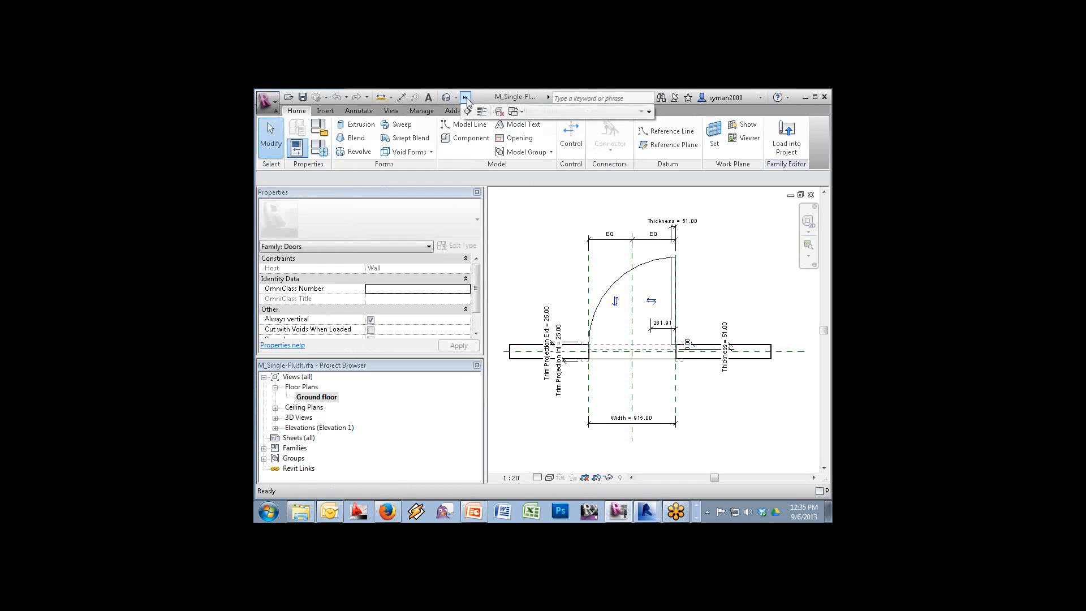
Switch to the Family1 annotation and close it without saving
left_click(500, 111)
left_click(513, 111)
left_click(537, 129)
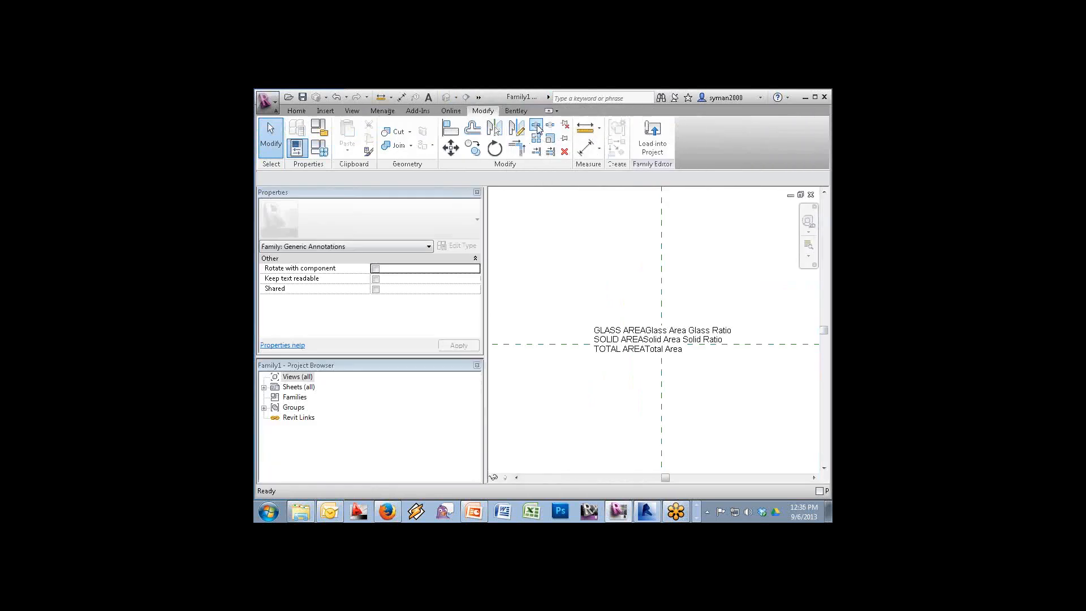
left_click(823, 98)
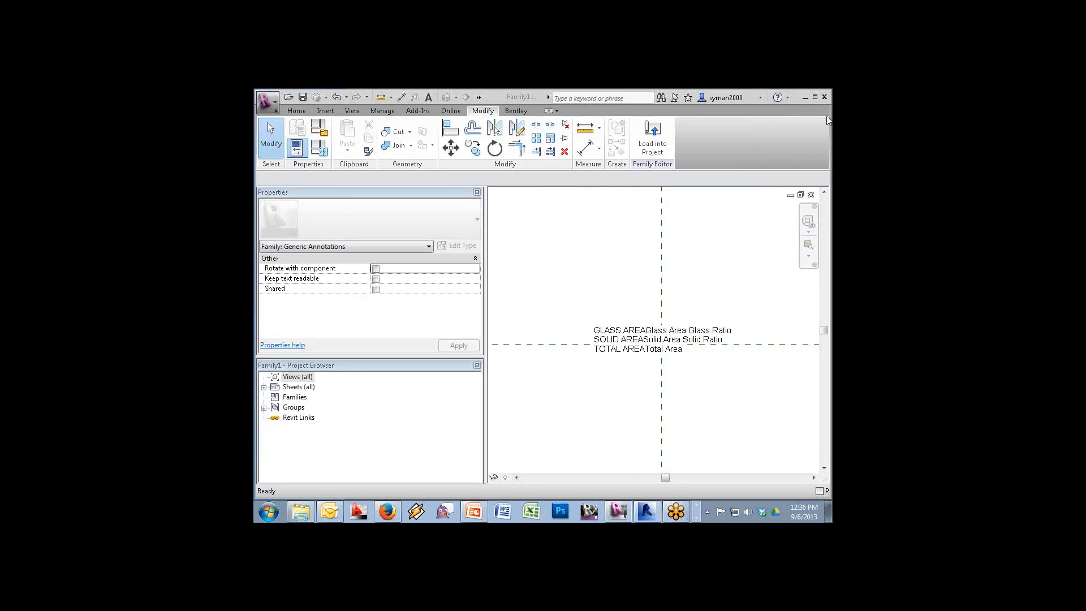
left_click(810, 196)
left_click(568, 308)
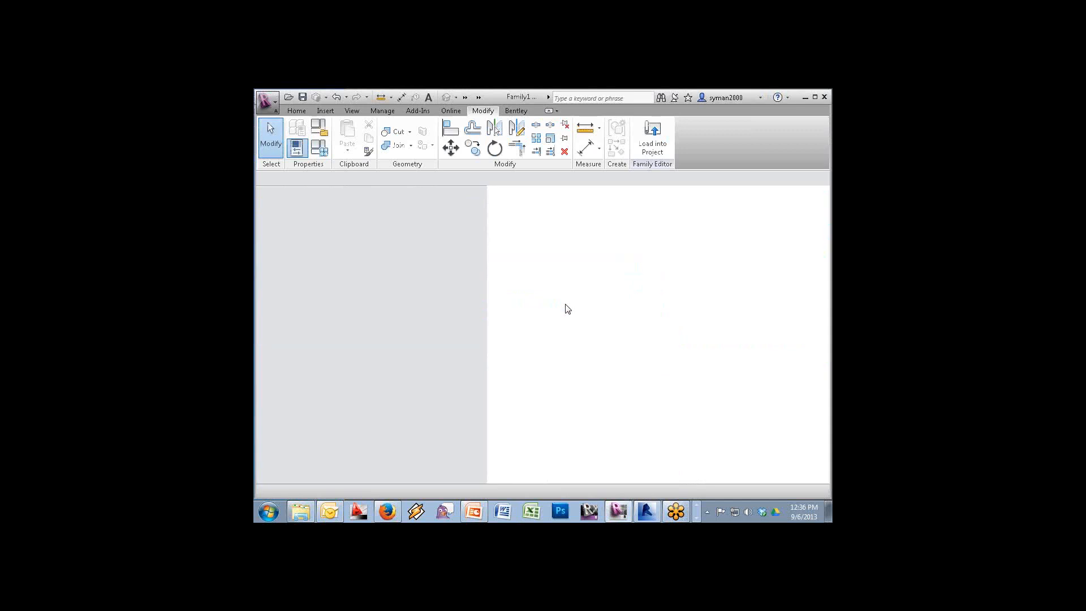
Switch to Family3, cancel its label placement and close it without saving
left_click(464, 98)
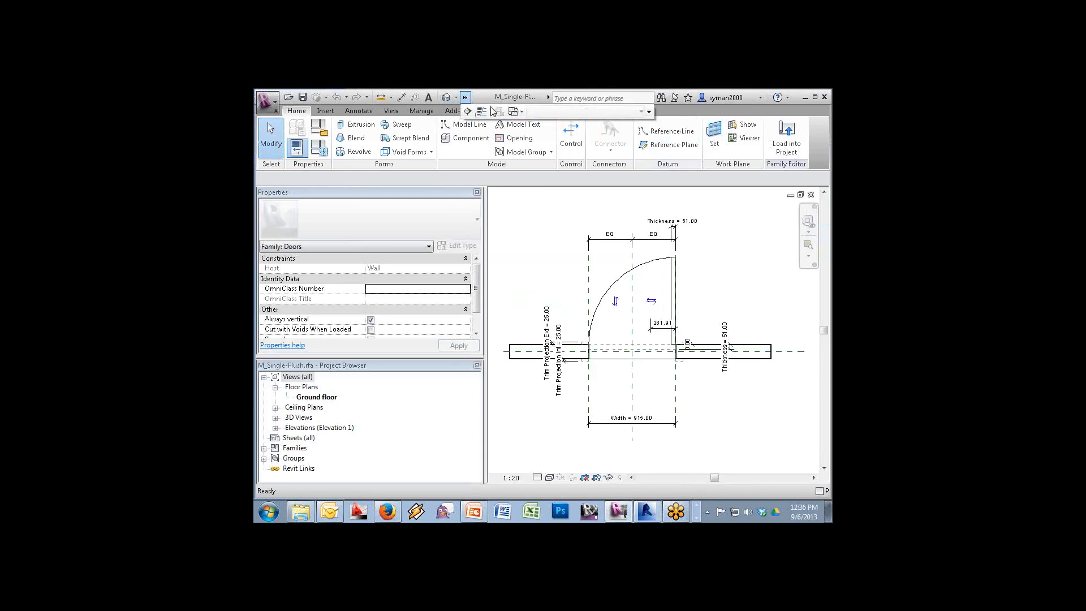
left_click(514, 112)
left_click(565, 142)
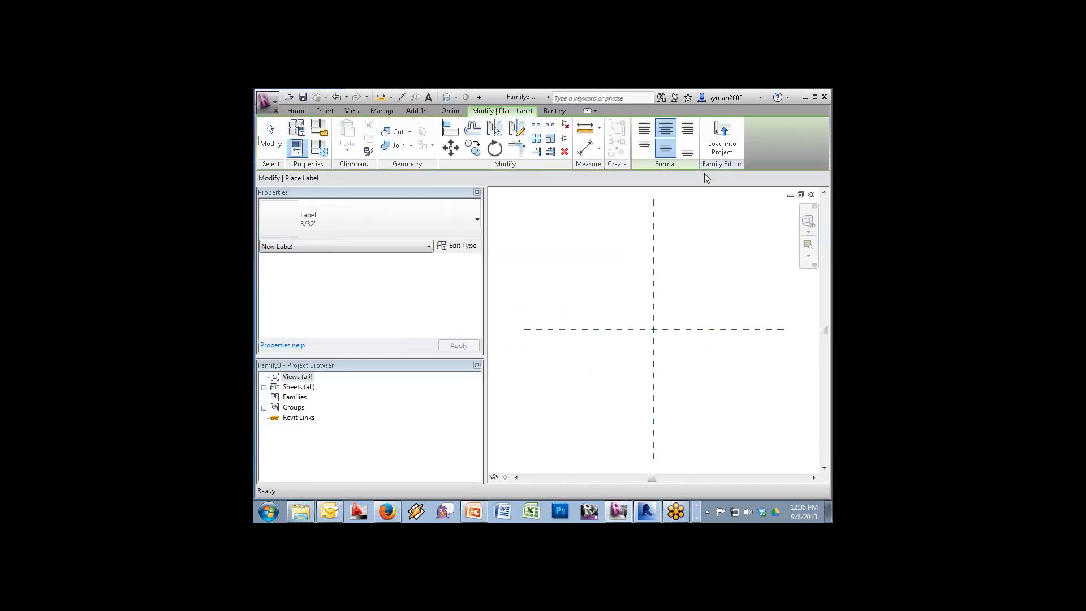
left_click(811, 197)
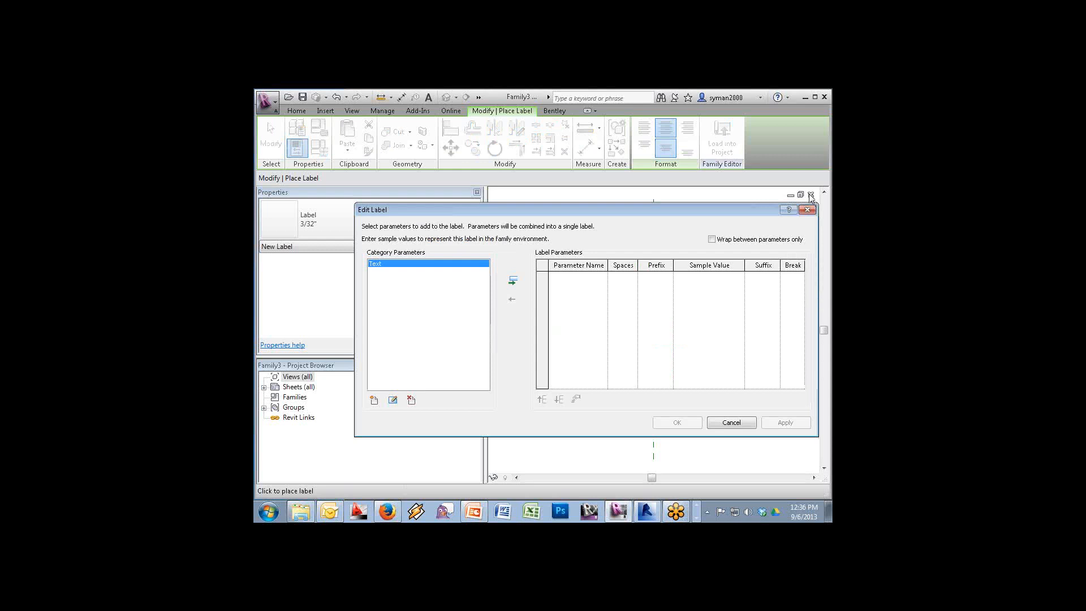
left_click(735, 424)
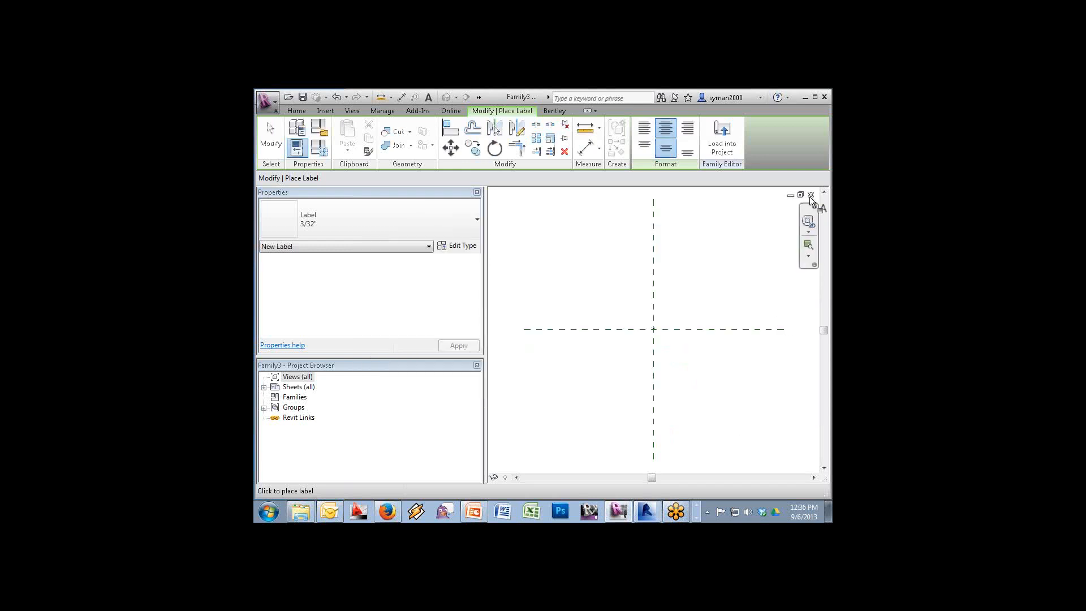
key("Escape")
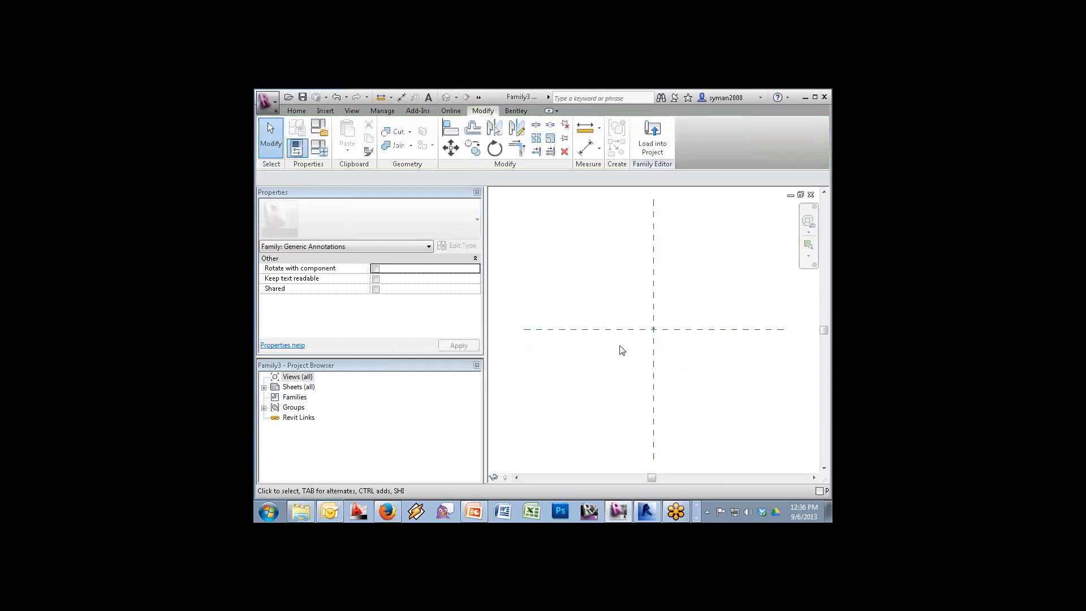
left_click(811, 195)
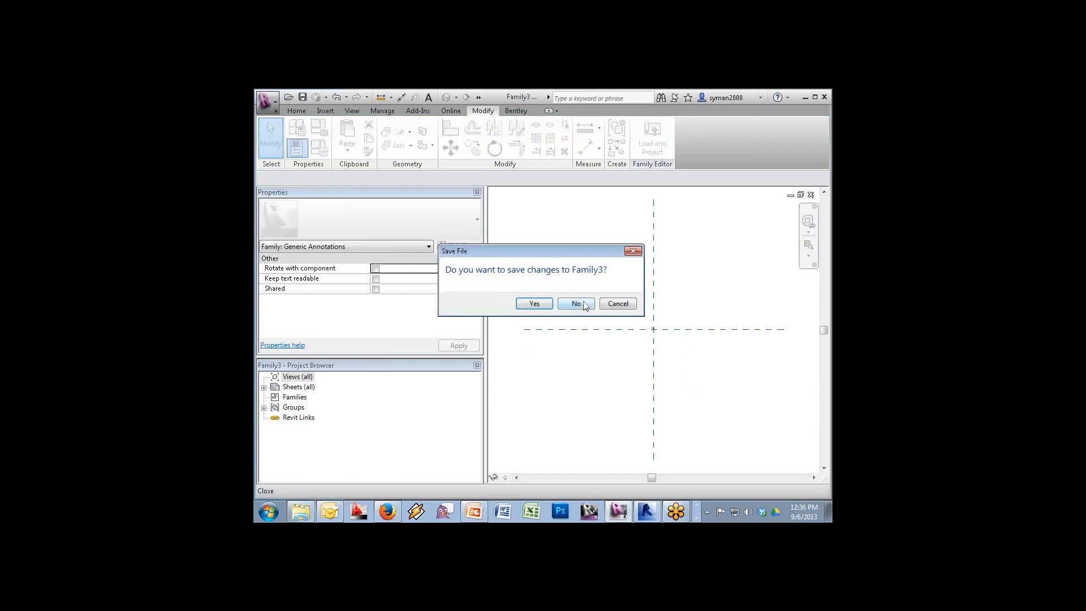
left_click(584, 306)
left_click(265, 101)
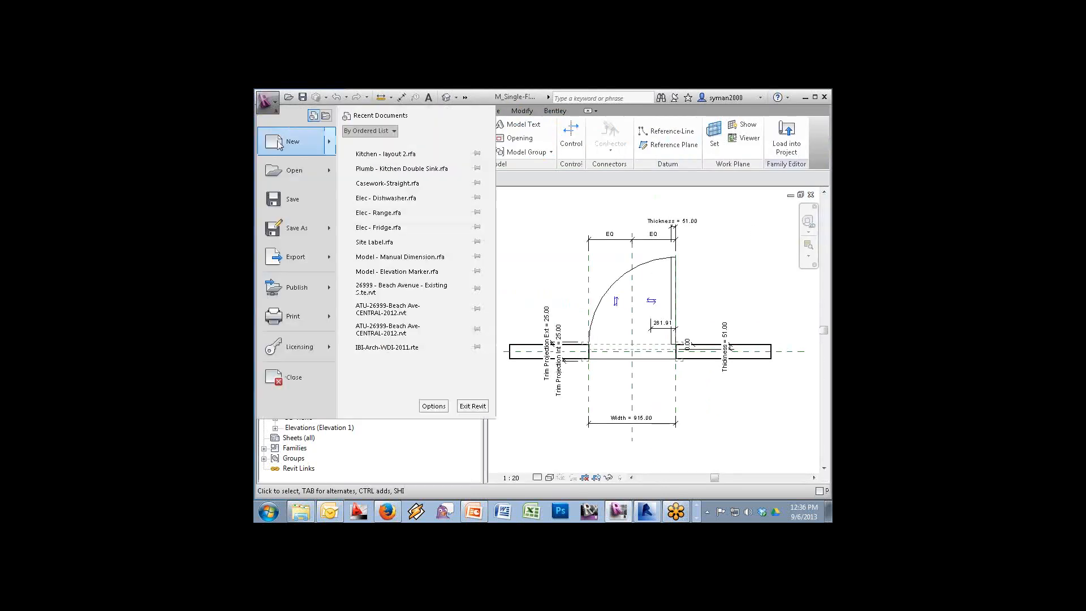
Create a family from Generic Annotation.rft, delete its default note and zoom to the reference planes
left_click(367, 177)
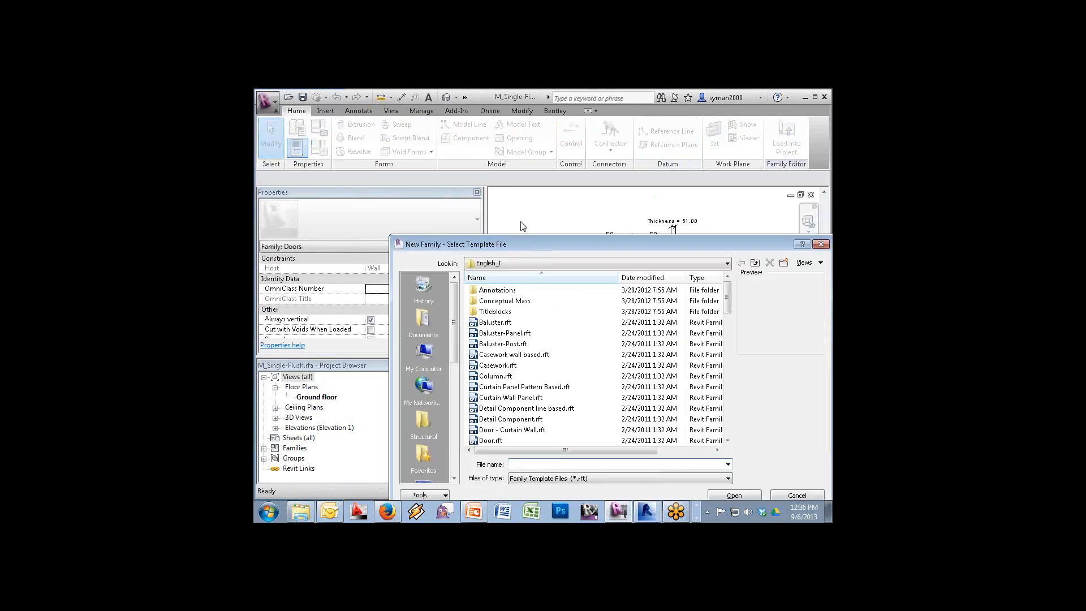
double_click(500, 290)
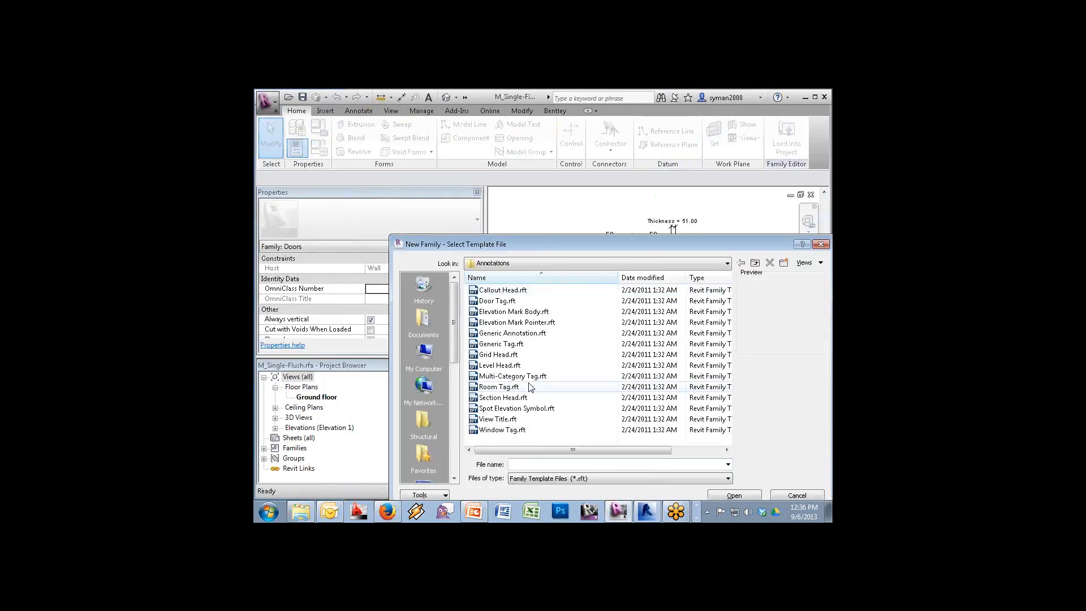
double_click(511, 333)
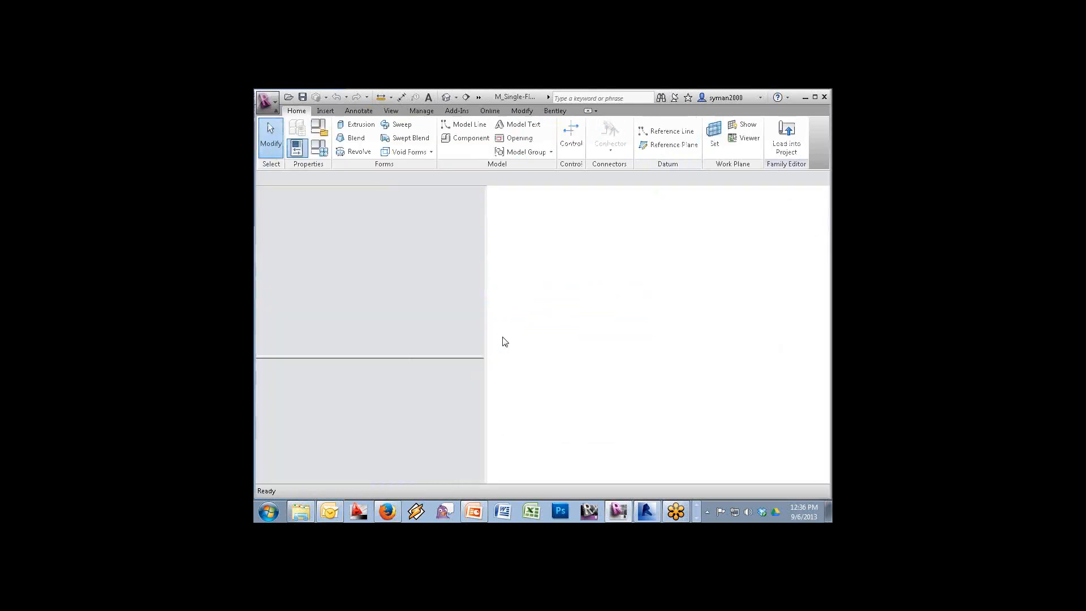
left_click(677, 314)
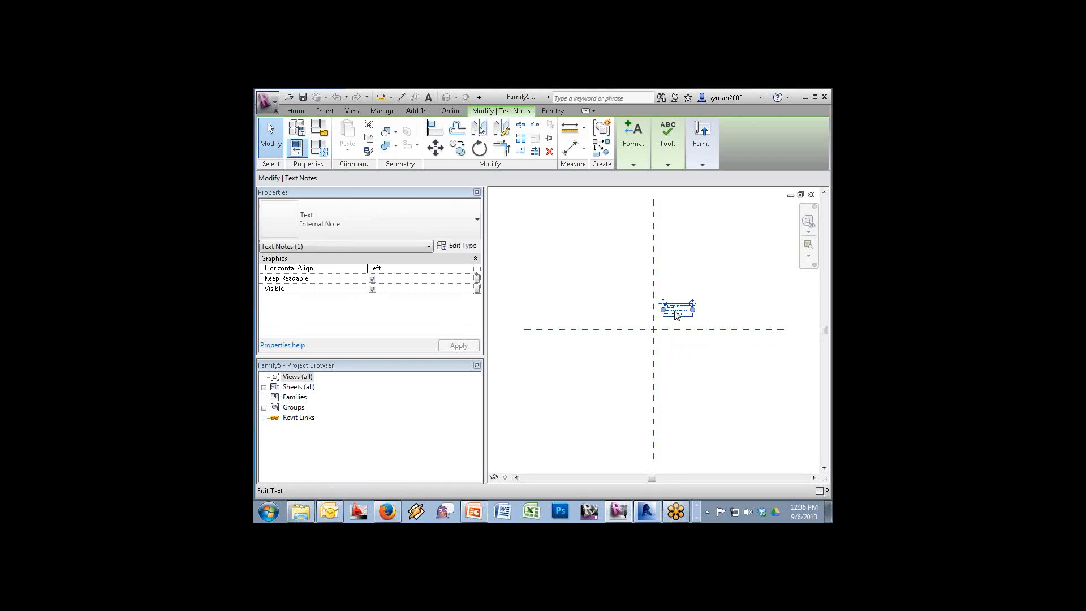
key("Delete")
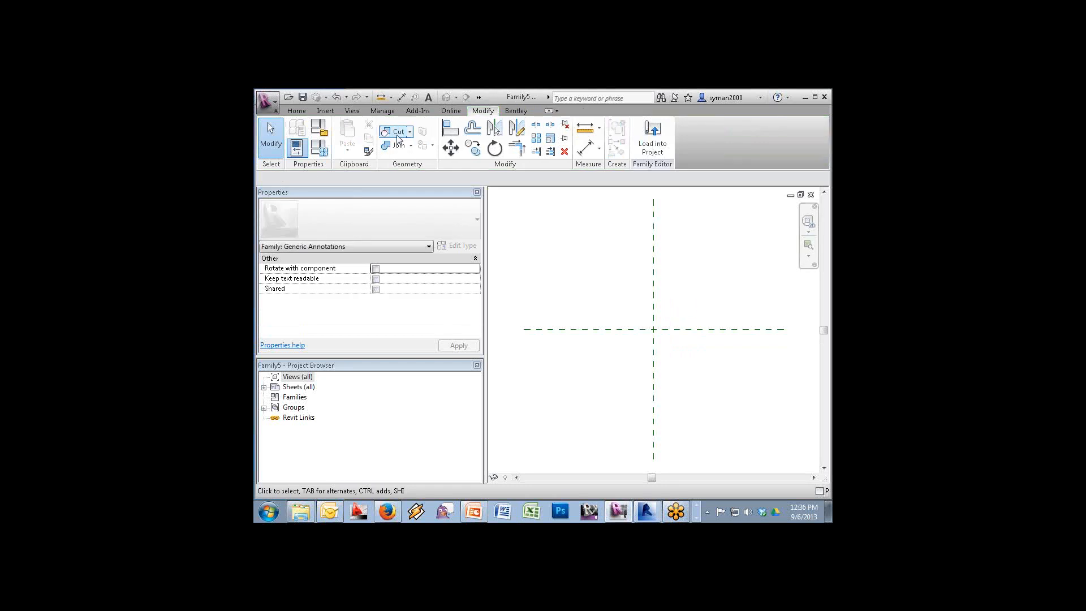
left_click(809, 245)
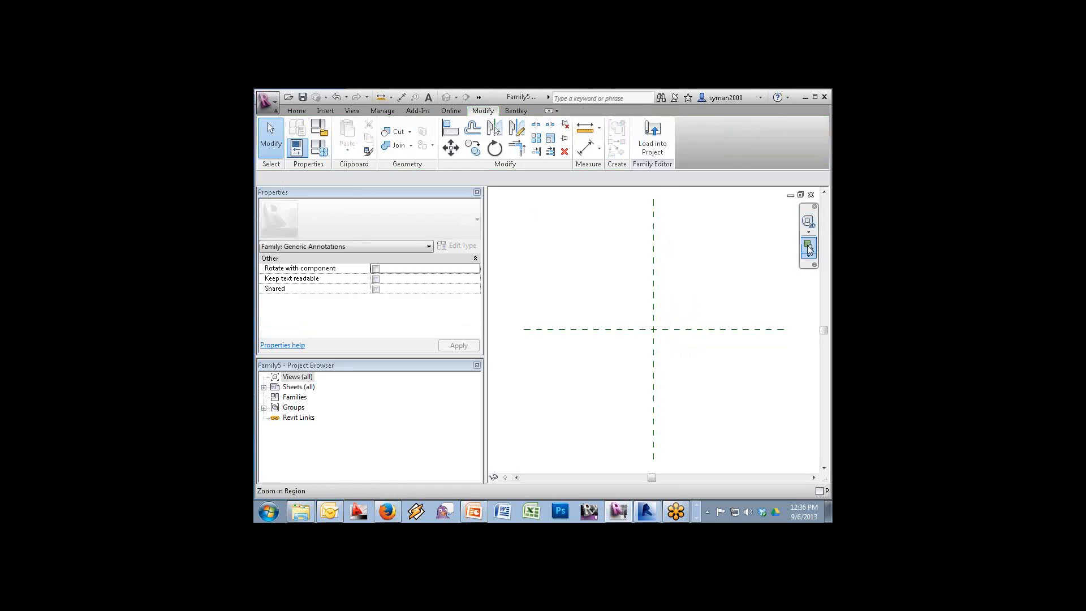
left_click_drag(709, 304, 597, 359)
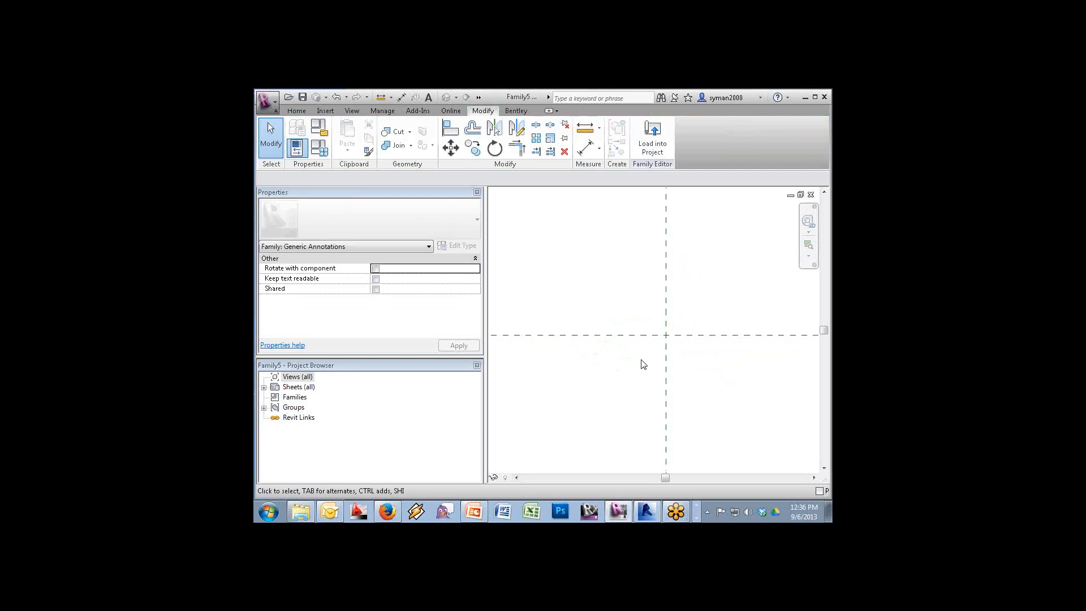
Place a label with a new Door No. Text parameter, centred on the reference-plane intersection
left_click(296, 111)
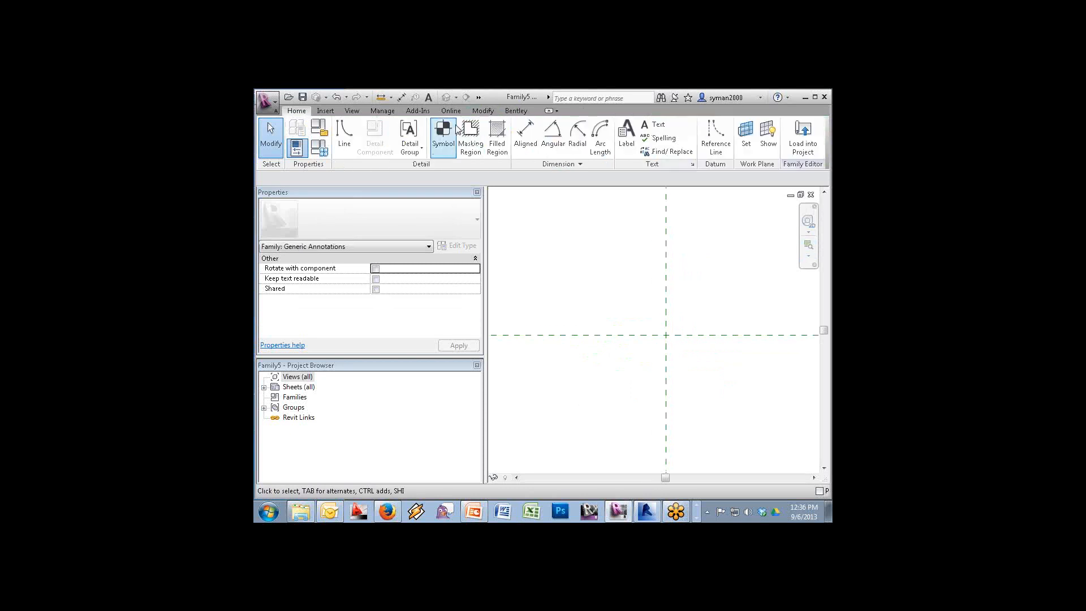
left_click(626, 136)
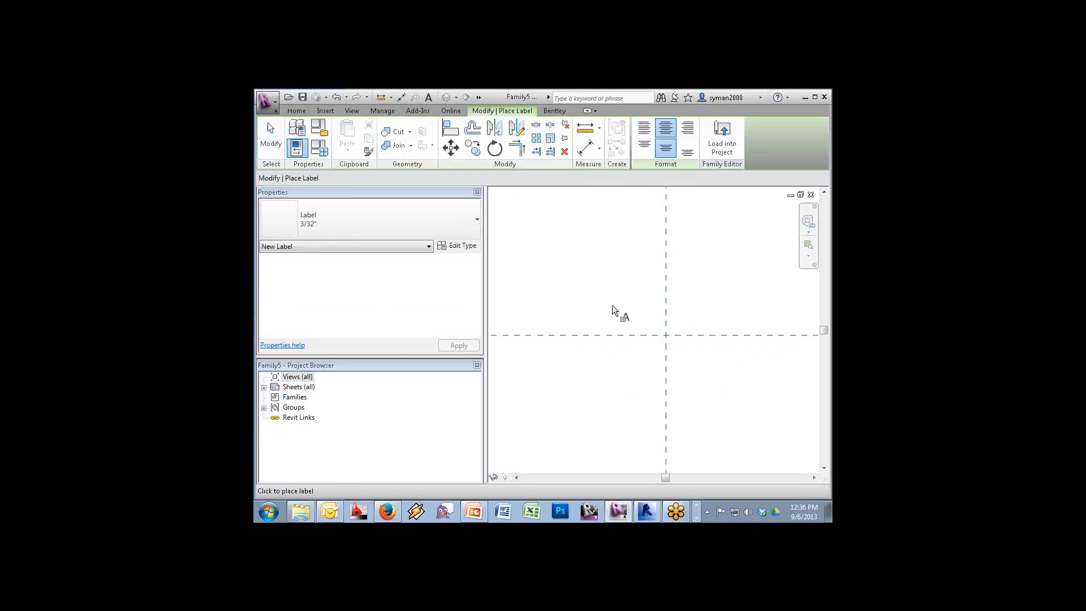
left_click(663, 336)
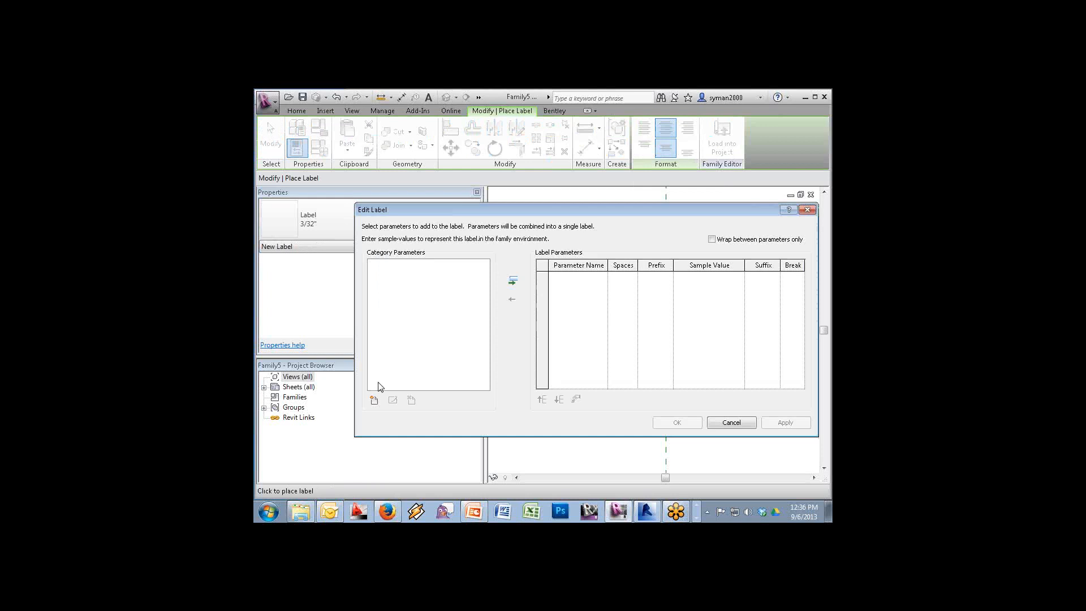
left_click(374, 401)
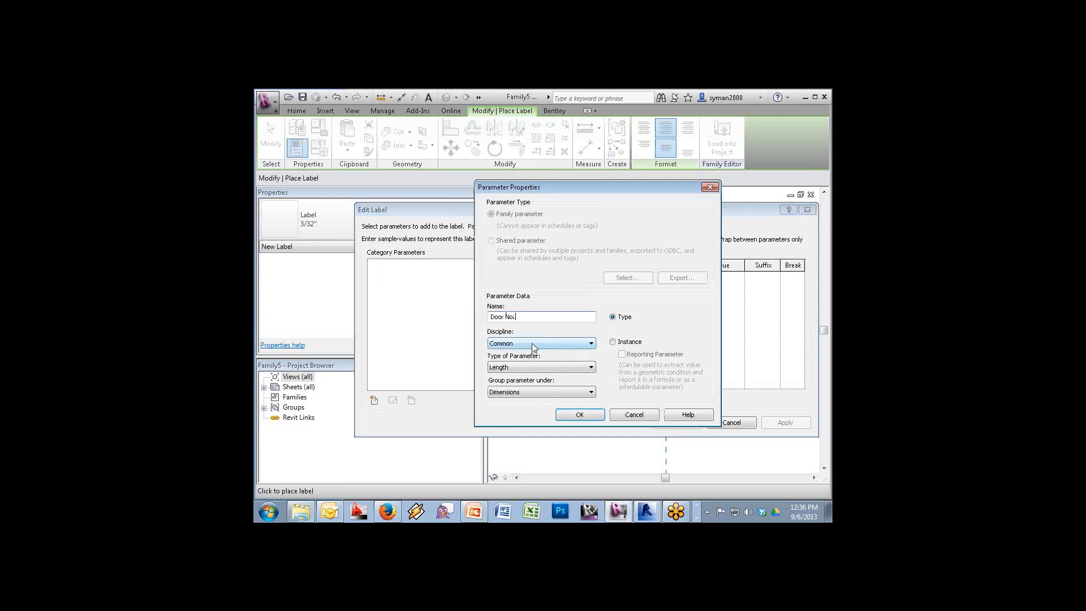
left_click(518, 367)
left_click(509, 378)
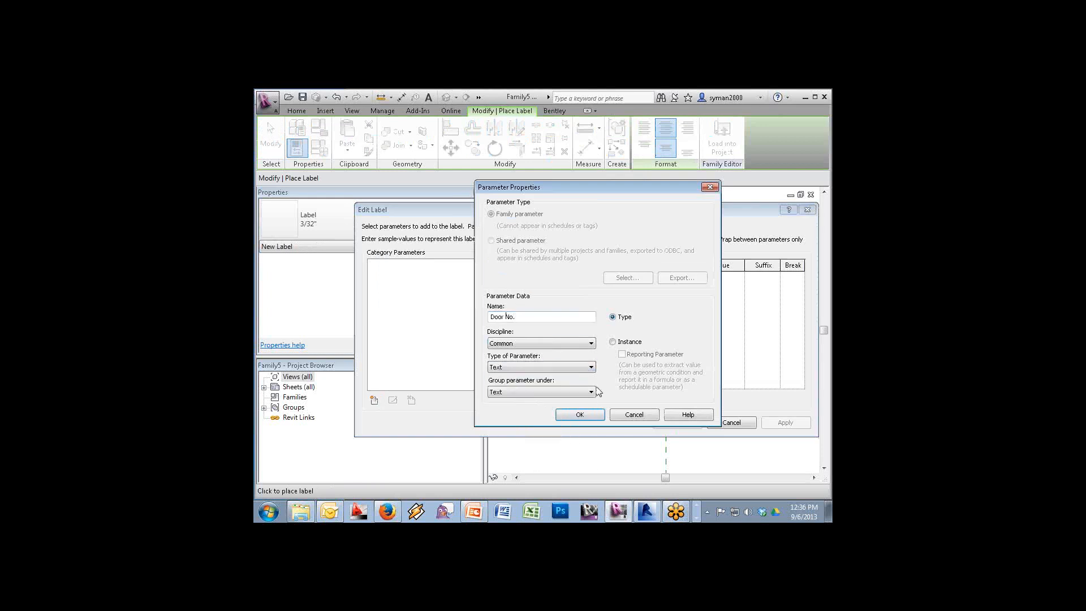
left_click(579, 415)
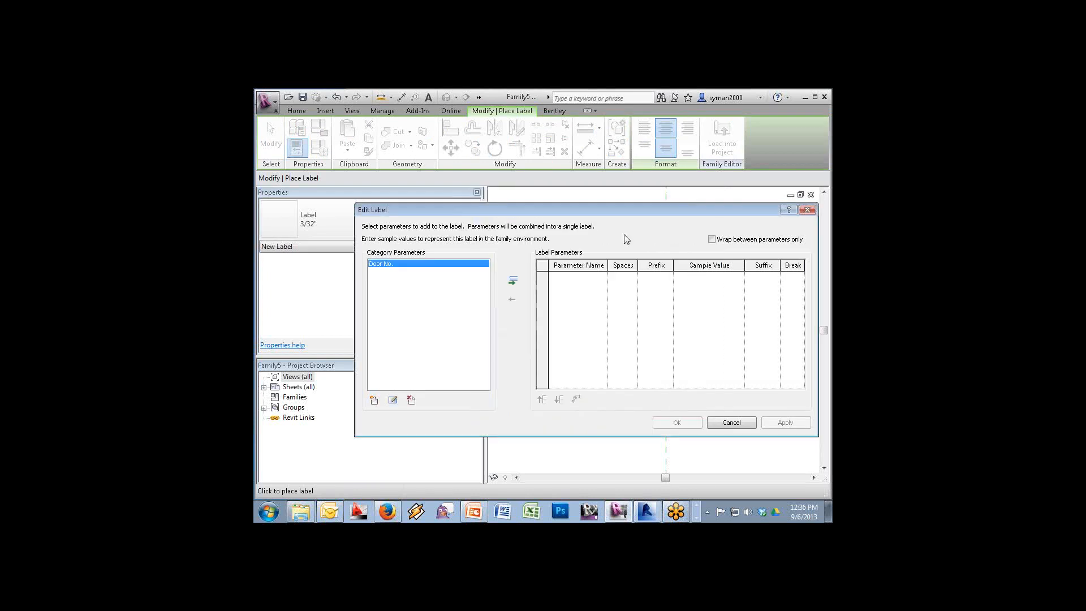
left_click(513, 280)
left_click(677, 421)
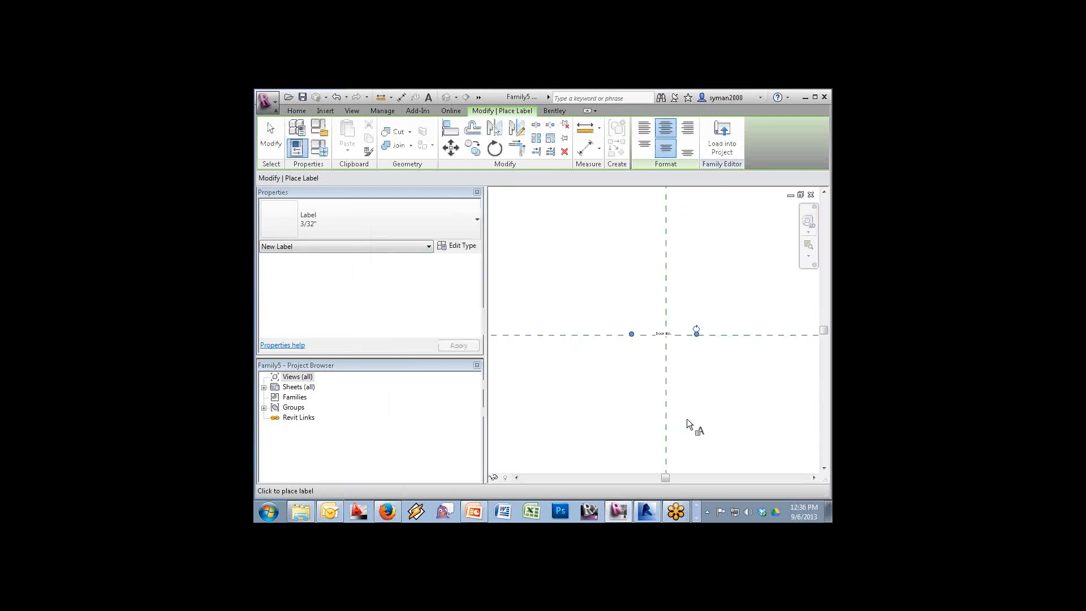
key("Escape")
key("Escape")
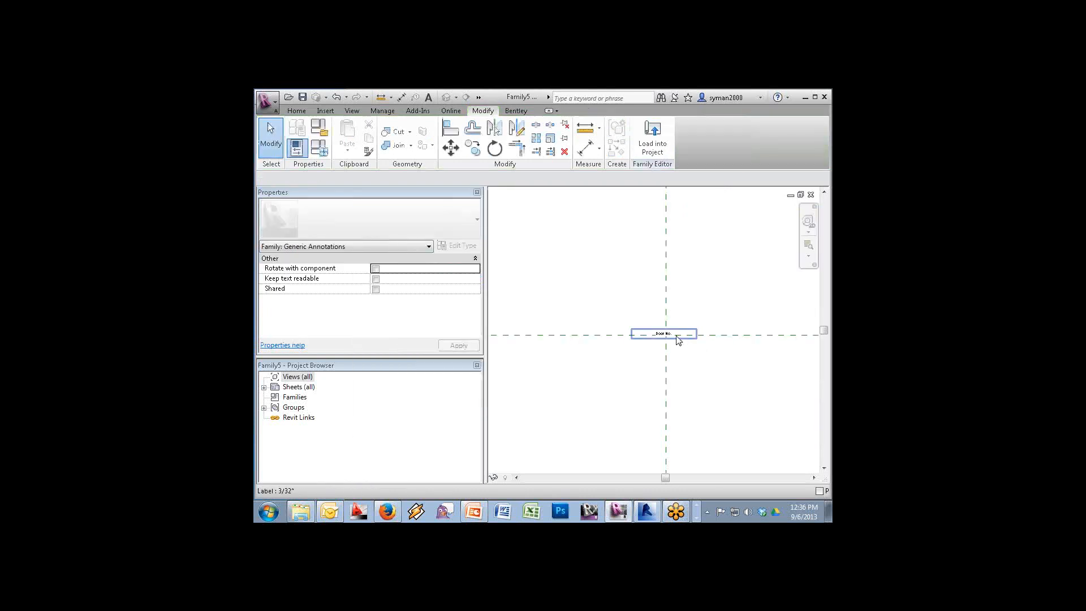
left_click(678, 338)
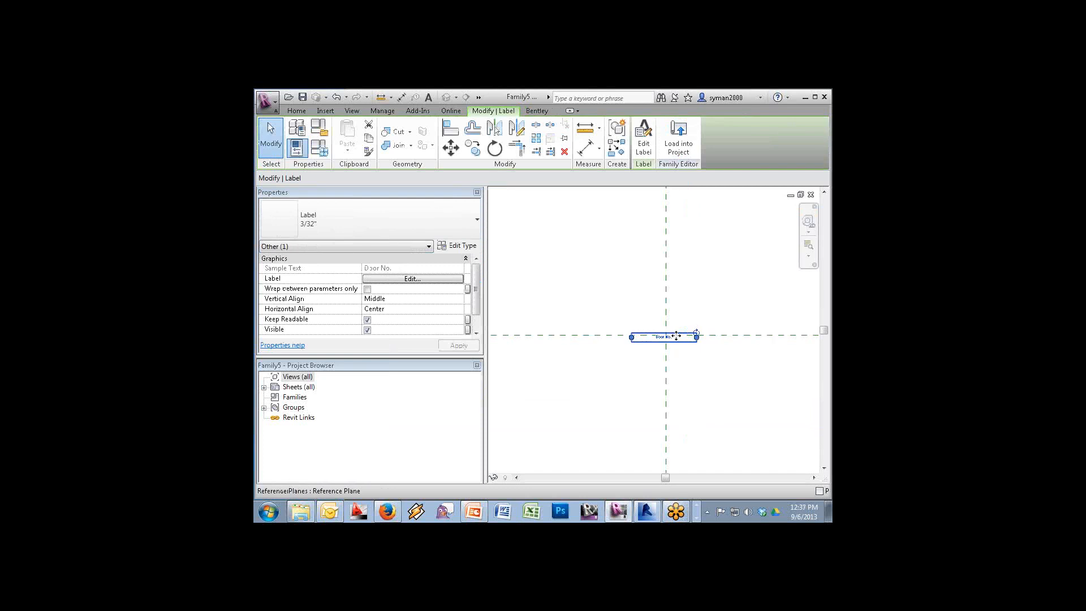
left_click_drag(676, 336, 676, 335)
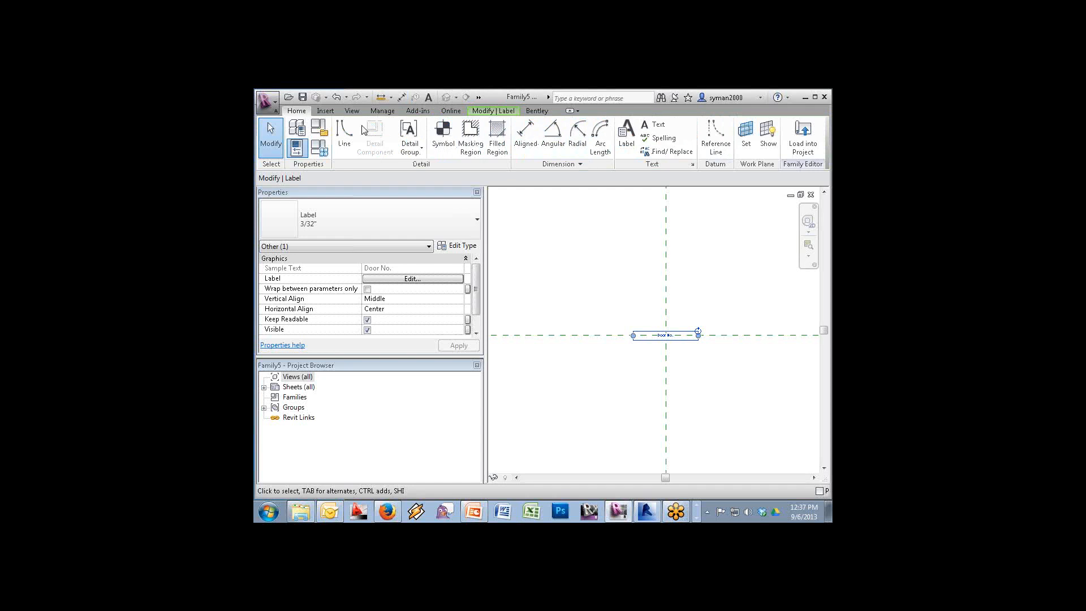
Draw a circle around the Door No. label at the reference-plane intersection
left_click(344, 136)
left_click(655, 129)
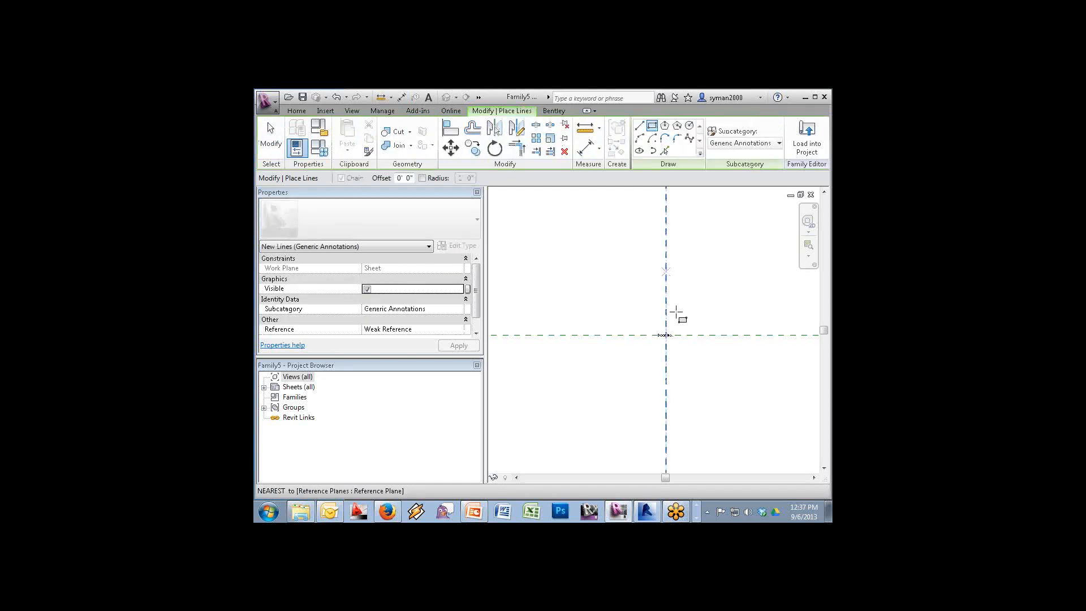
left_click(689, 127)
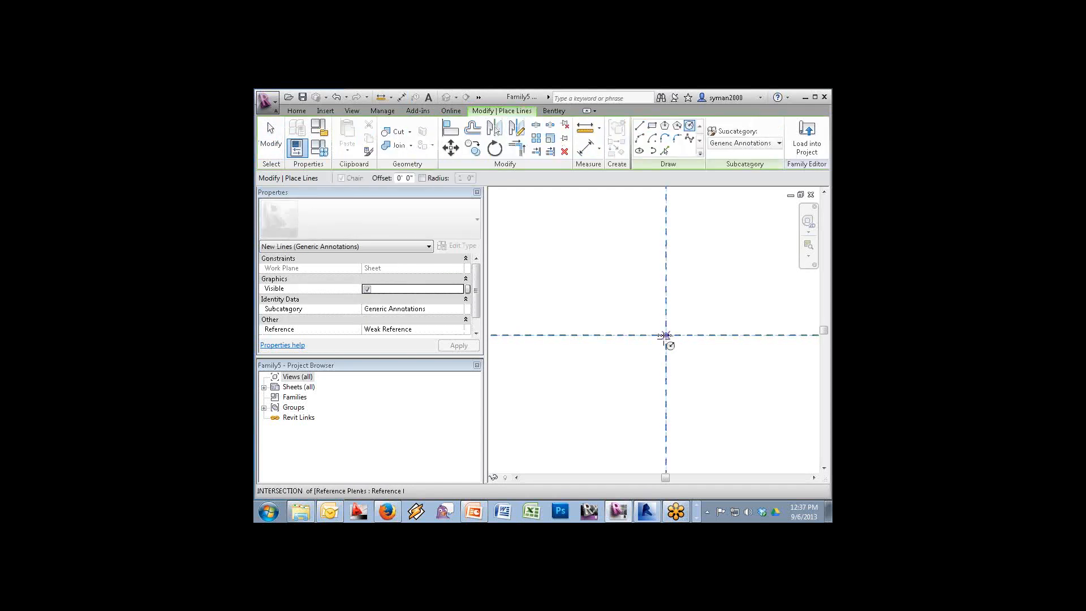
left_click(666, 335)
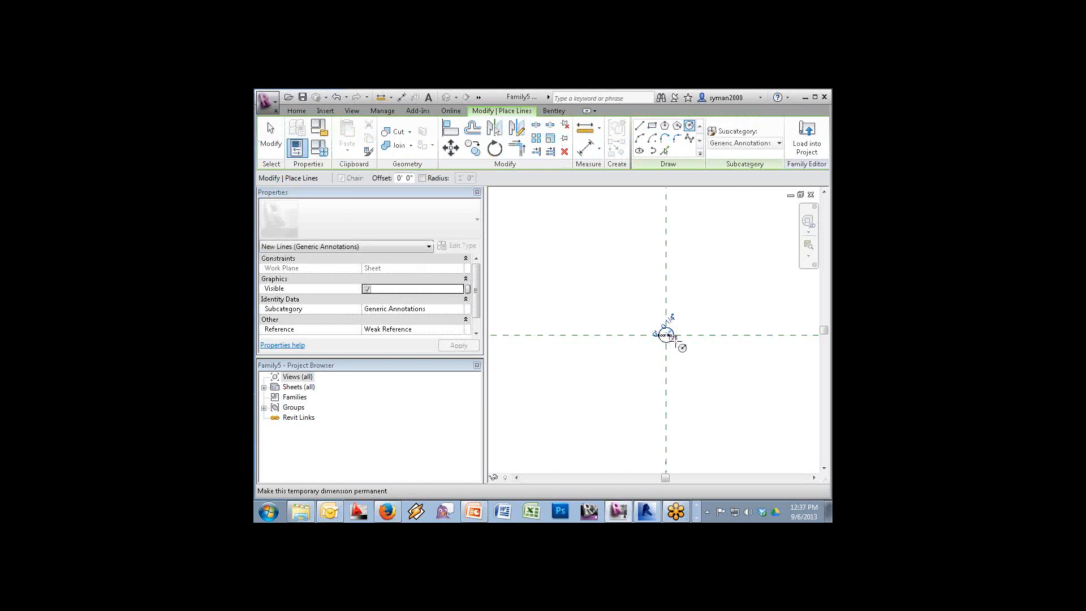
left_click(673, 335)
key("Escape")
key("Escape")
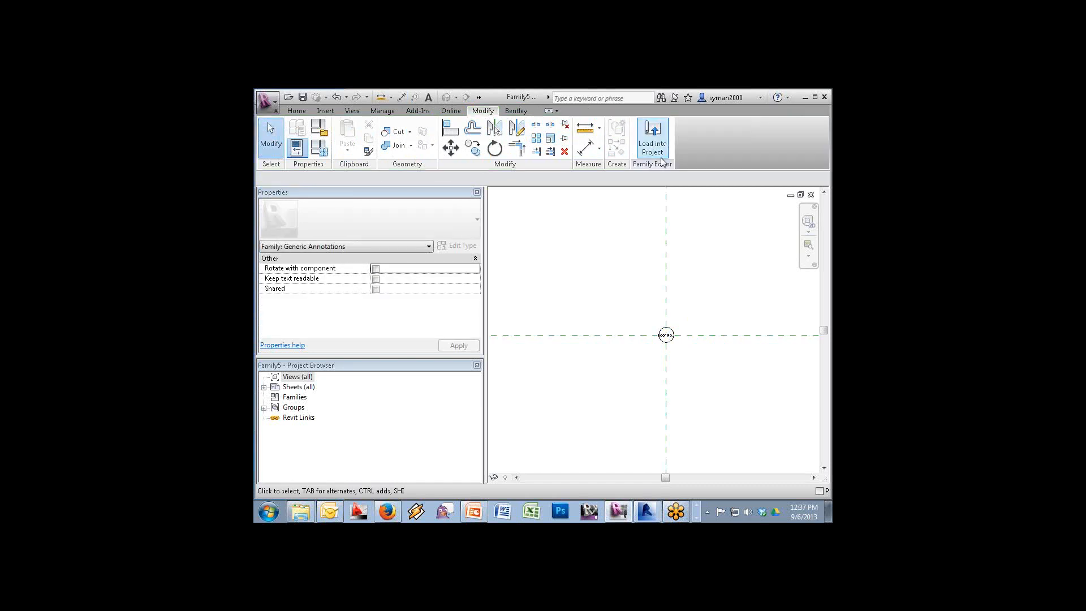
Enable Rotate with component and Keep text readable, then start Load into Project
left_click(652, 138)
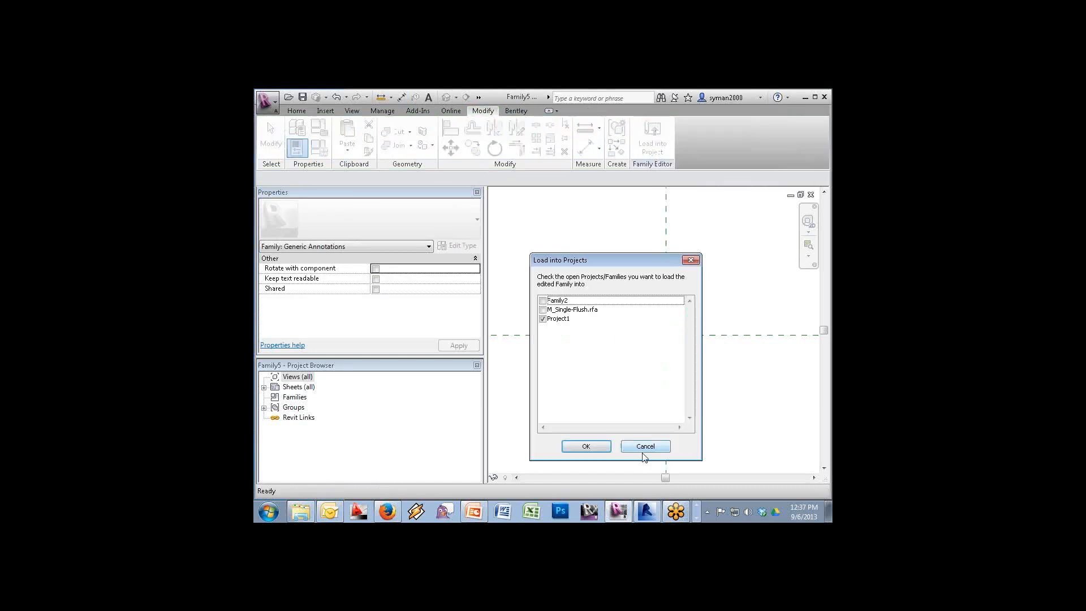
left_click(645, 447)
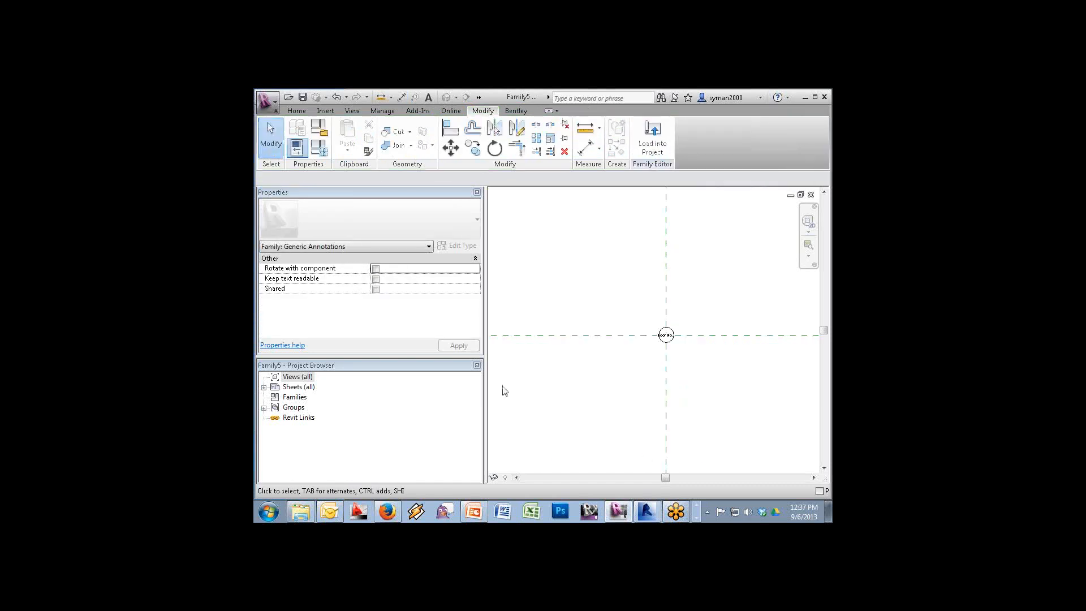
left_click(376, 268)
left_click(376, 279)
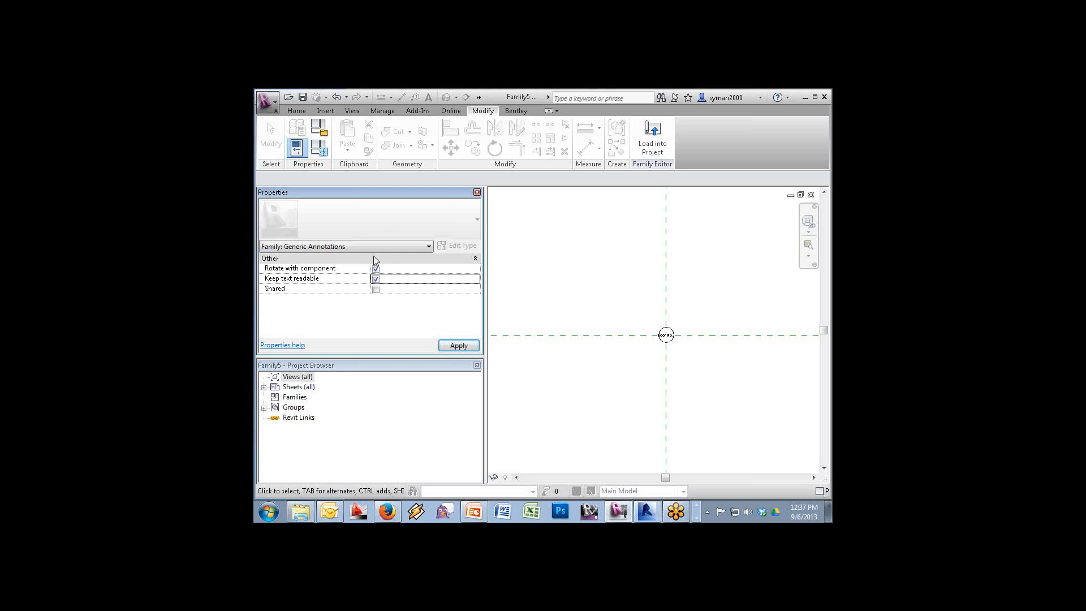
left_click(375, 279)
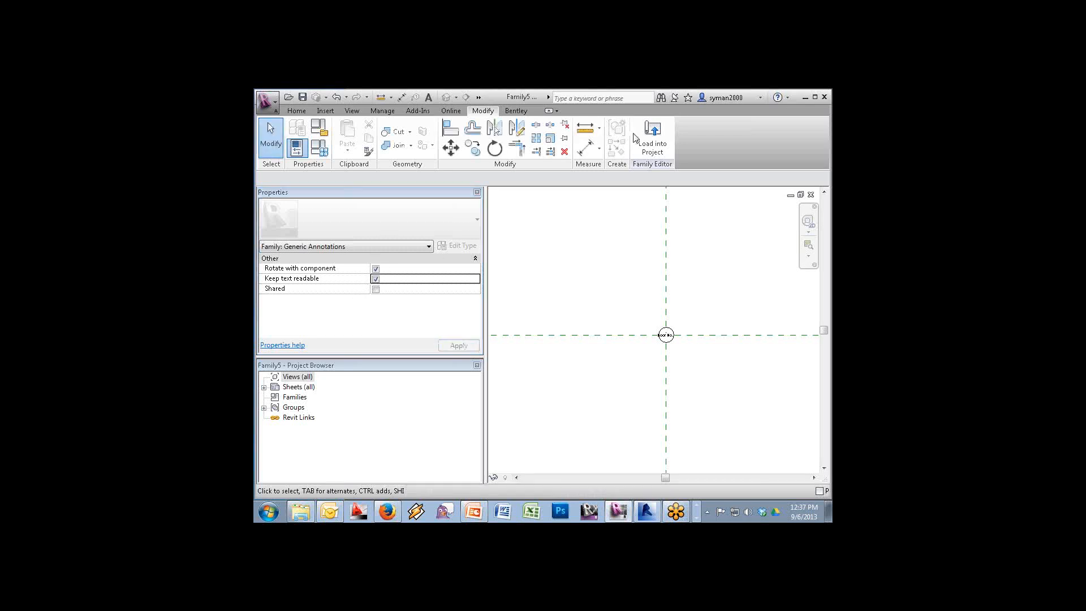
left_click(655, 134)
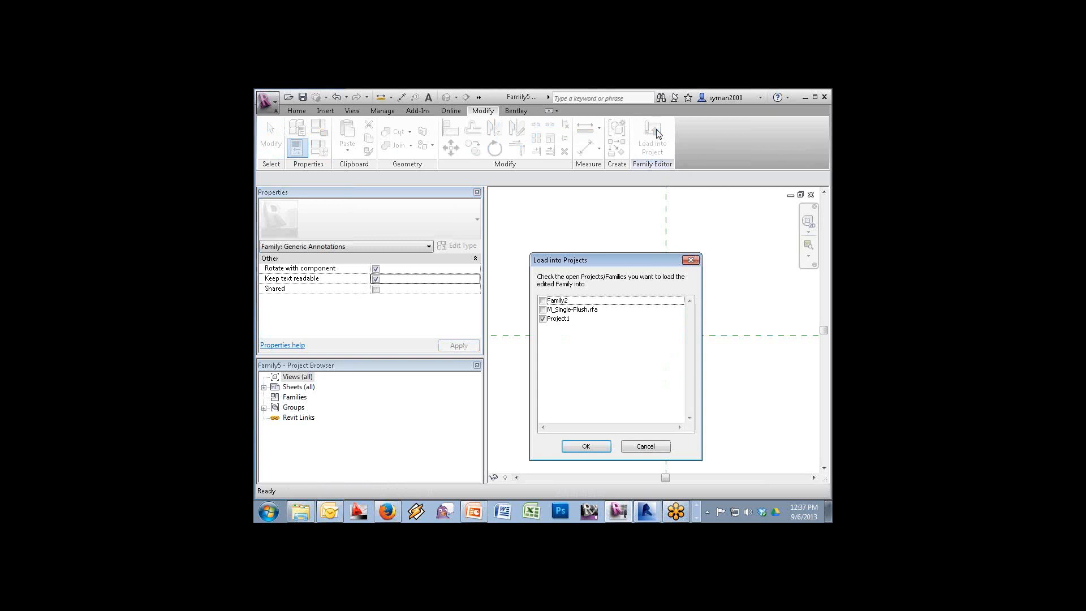
Load Family5 into M_Single-Flush.rfa and place the symbol at the door's centre
left_click(544, 320)
left_click(542, 309)
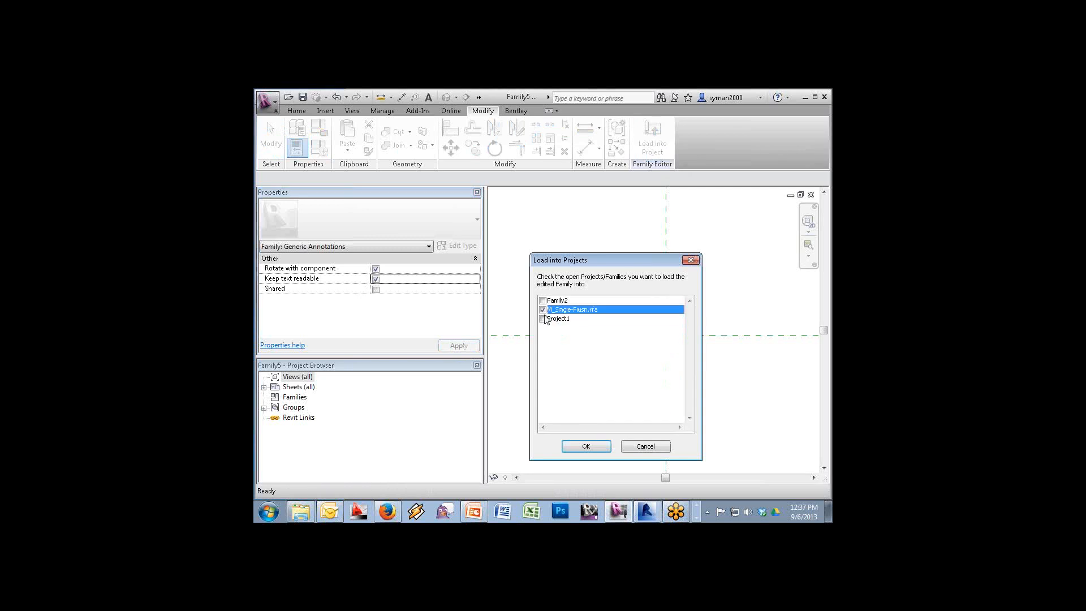
left_click(593, 445)
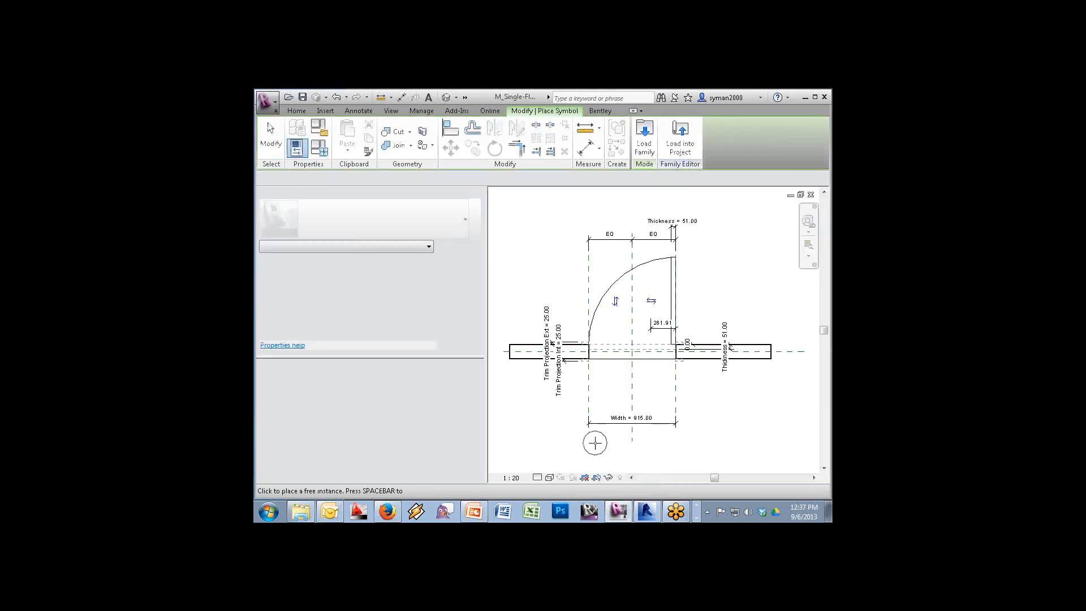
left_click(633, 331)
key("Escape")
key("Escape")
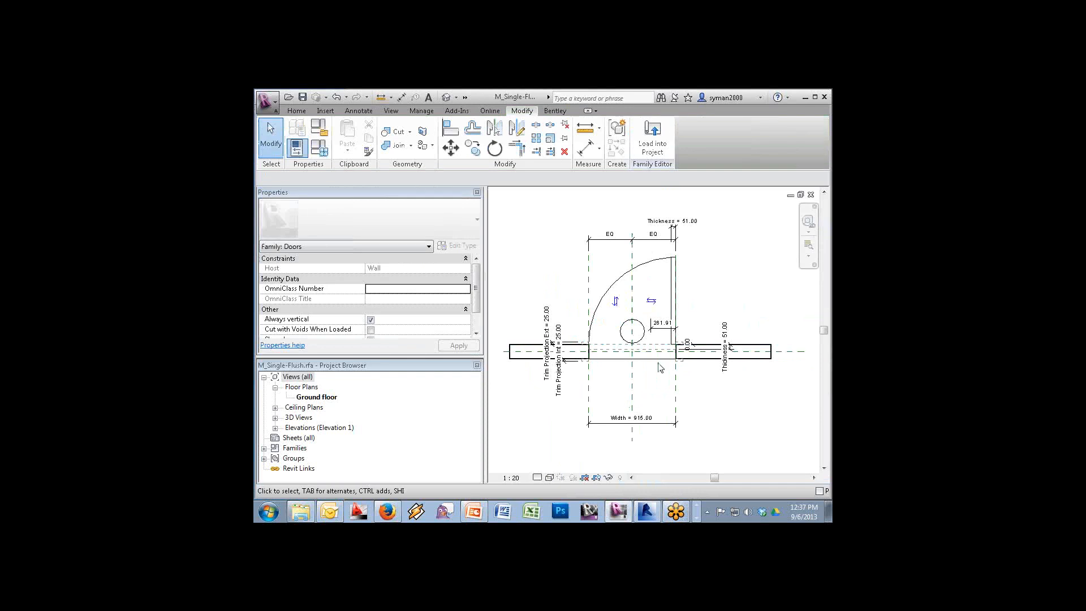
Associate the label's Door No. with the shared parameter NO. from the Other group
left_click(644, 335)
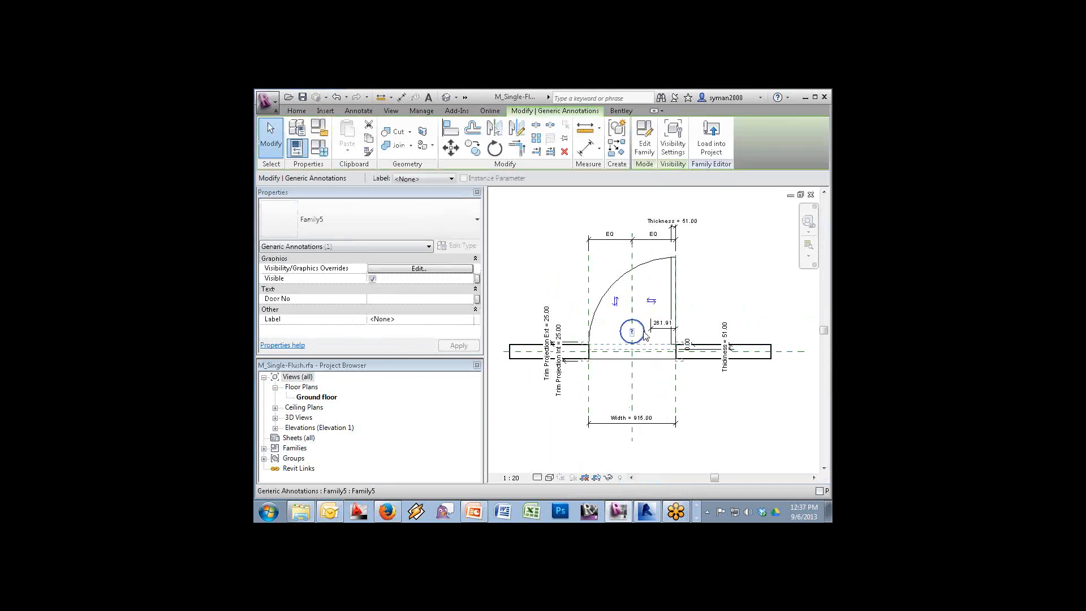
left_click(476, 299)
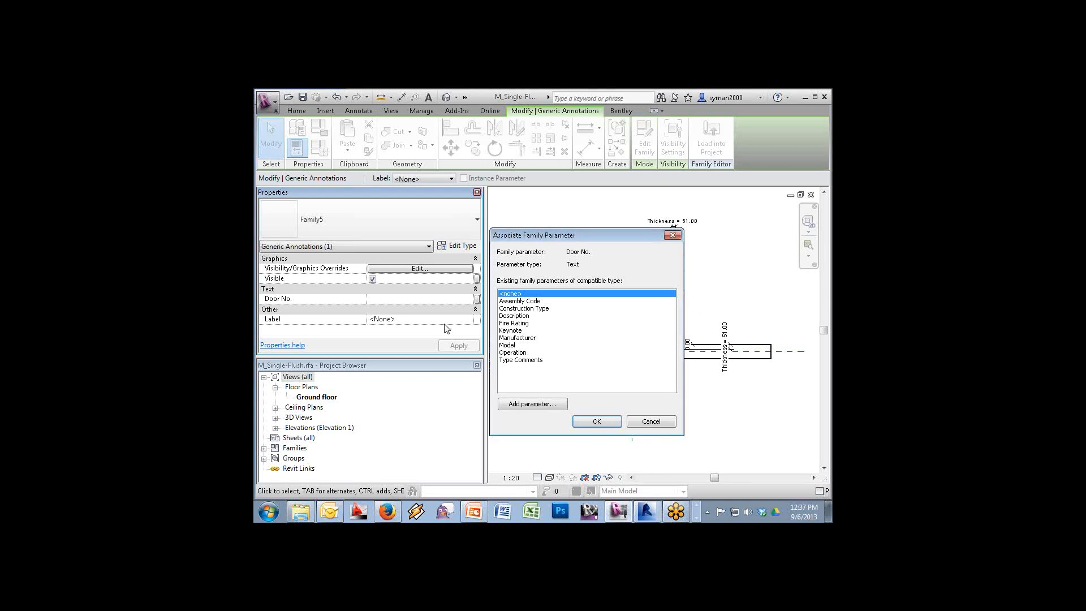
left_click(536, 402)
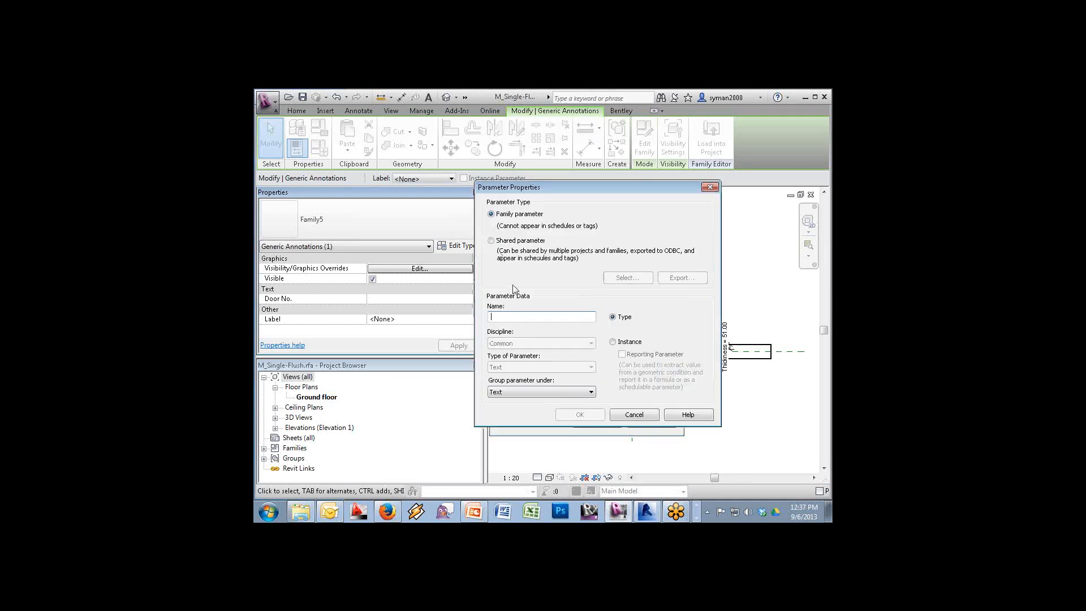
left_click(513, 242)
left_click(622, 277)
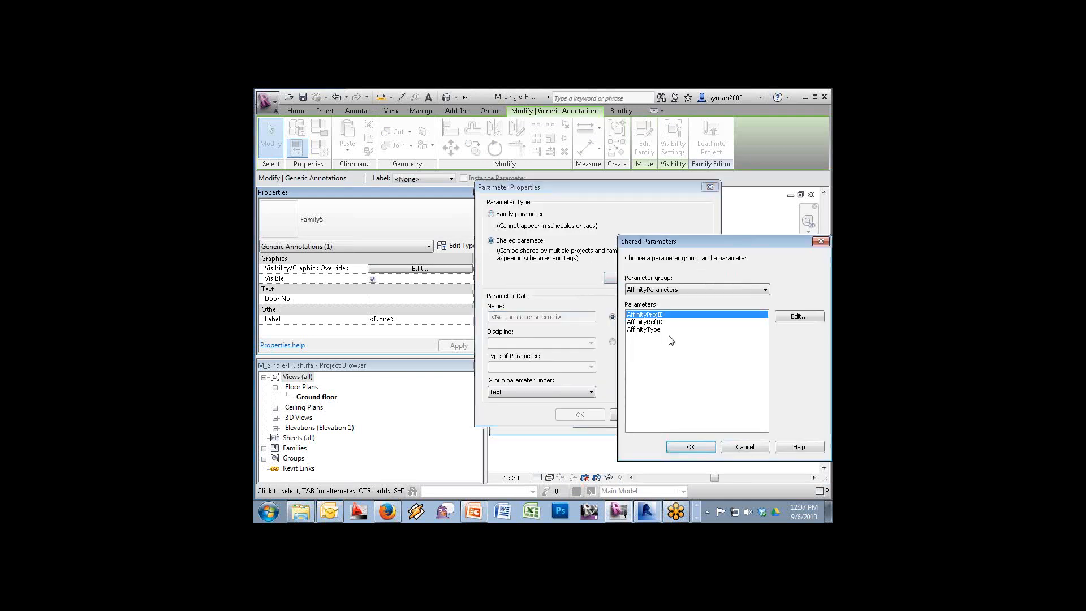
left_click(675, 289)
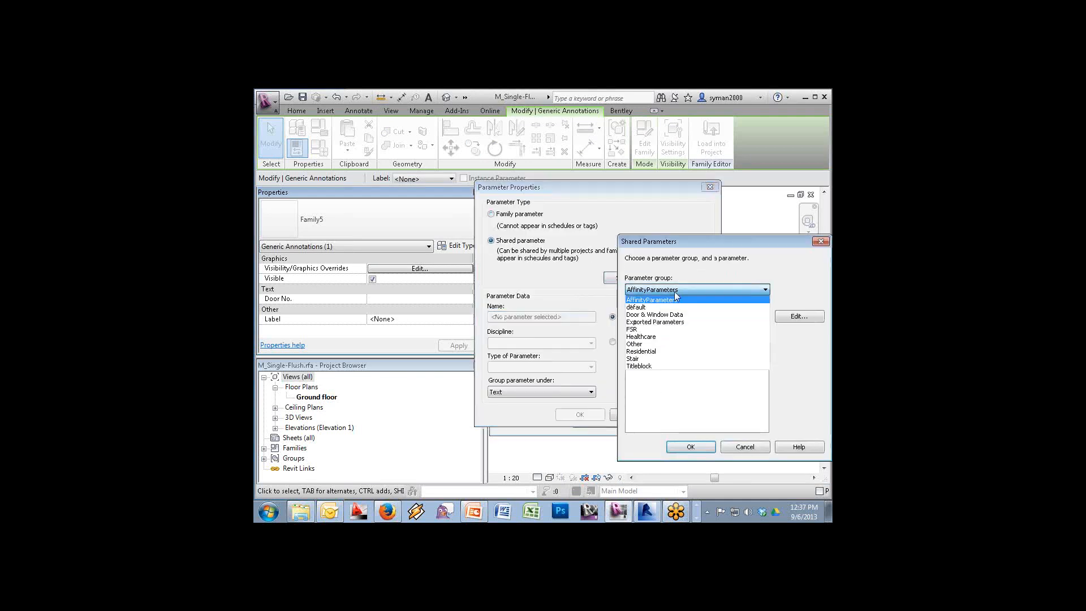
left_click(637, 345)
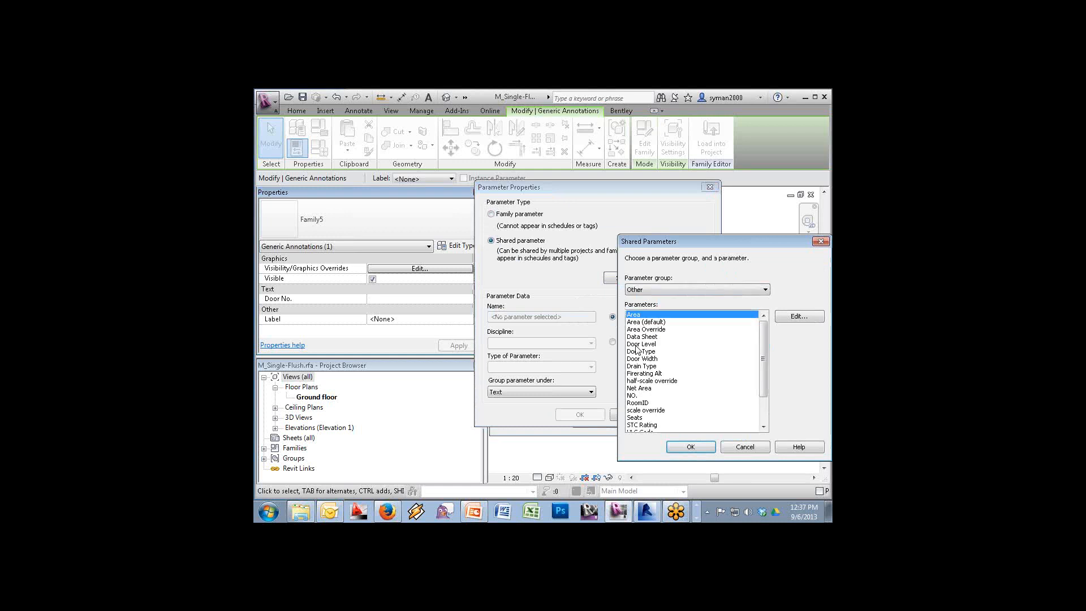
left_click(633, 396)
left_click(690, 446)
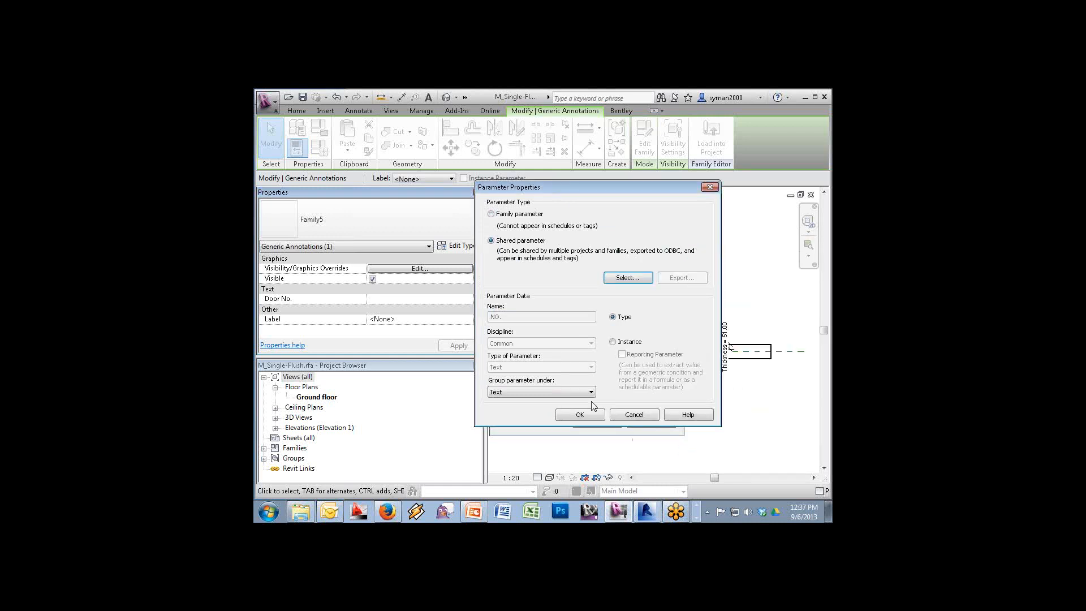
left_click(581, 417)
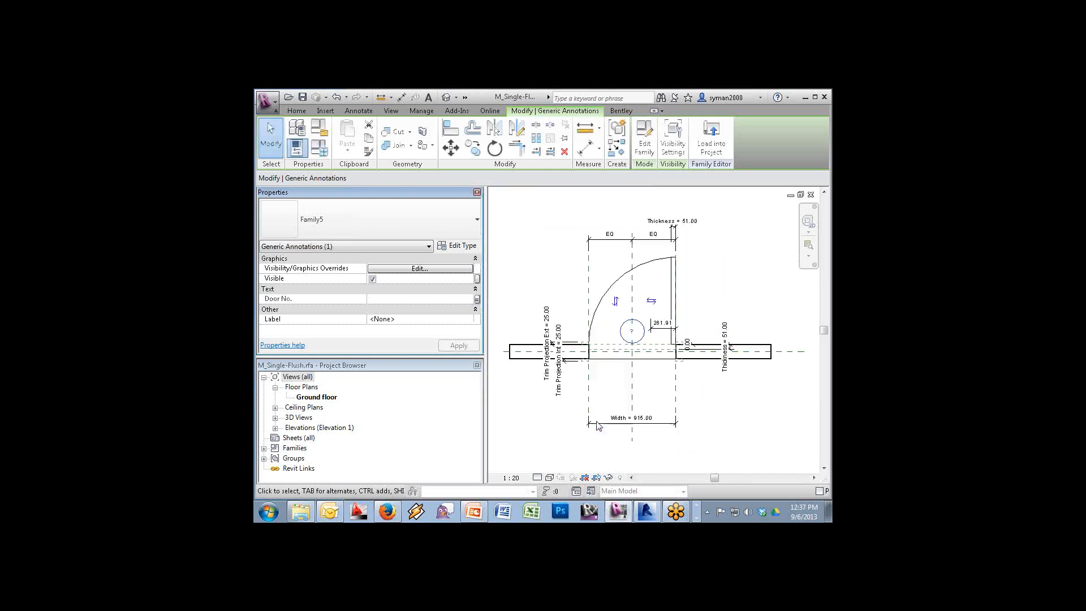
left_click(597, 422)
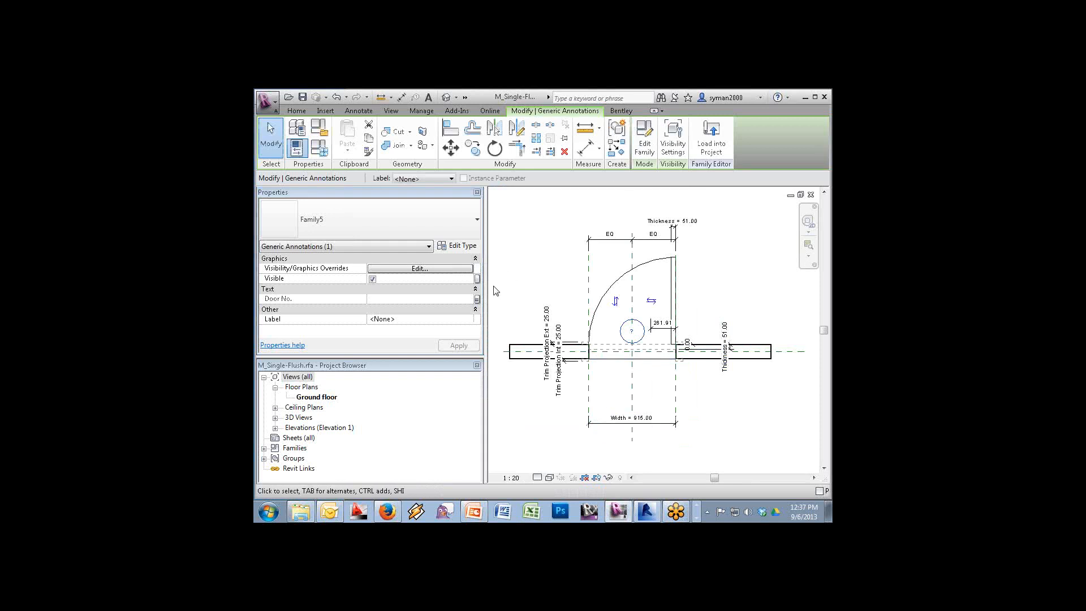
left_click(722, 131)
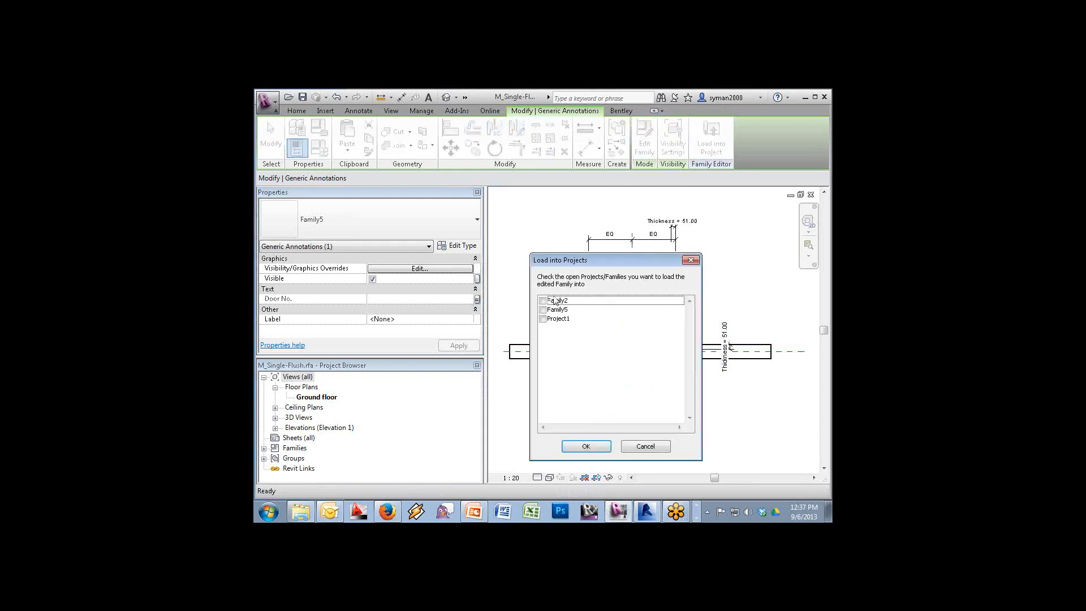
Load the door family into Project1, overwriting the existing version
left_click(543, 319)
left_click(586, 446)
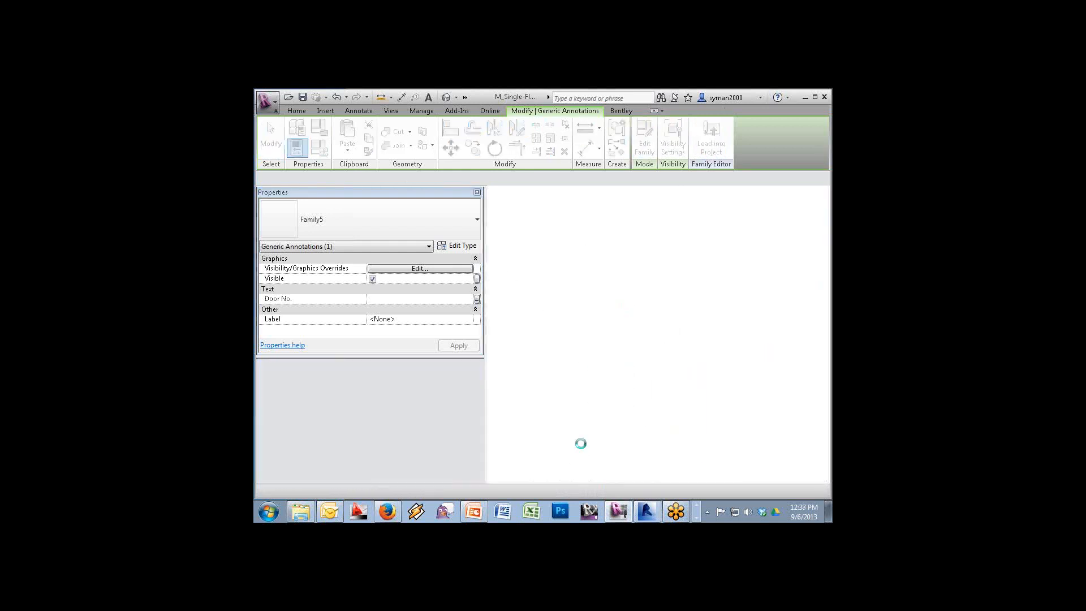
left_click(549, 272)
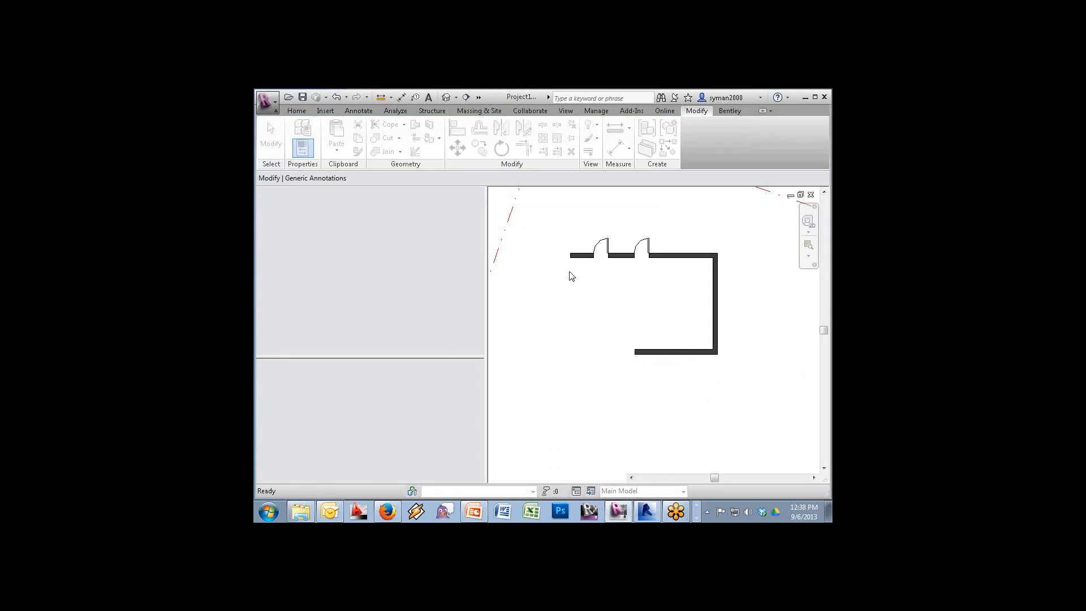
left_click(603, 280)
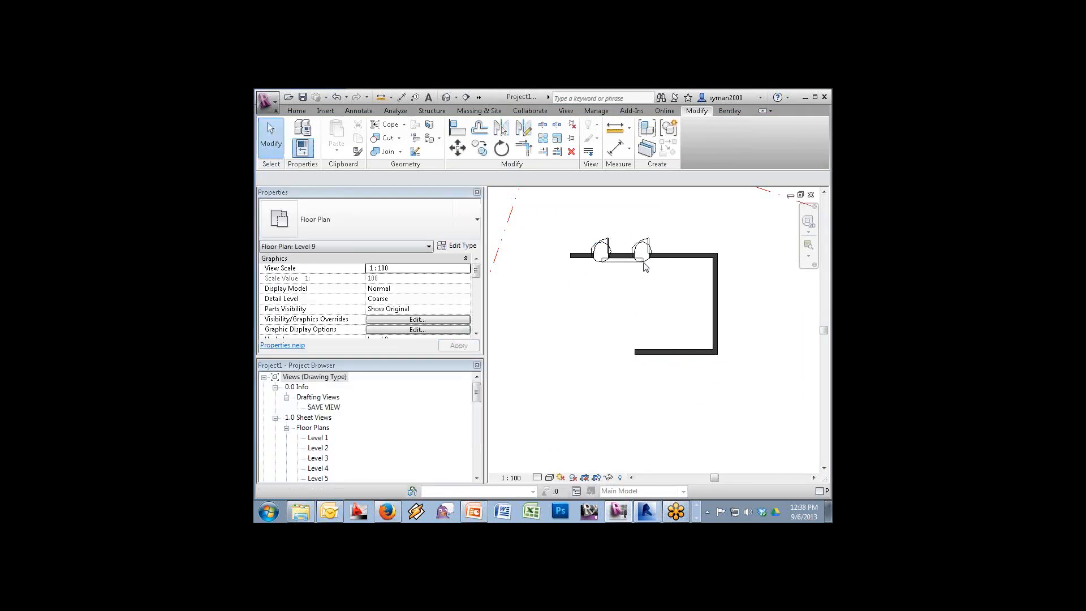
key("Escape")
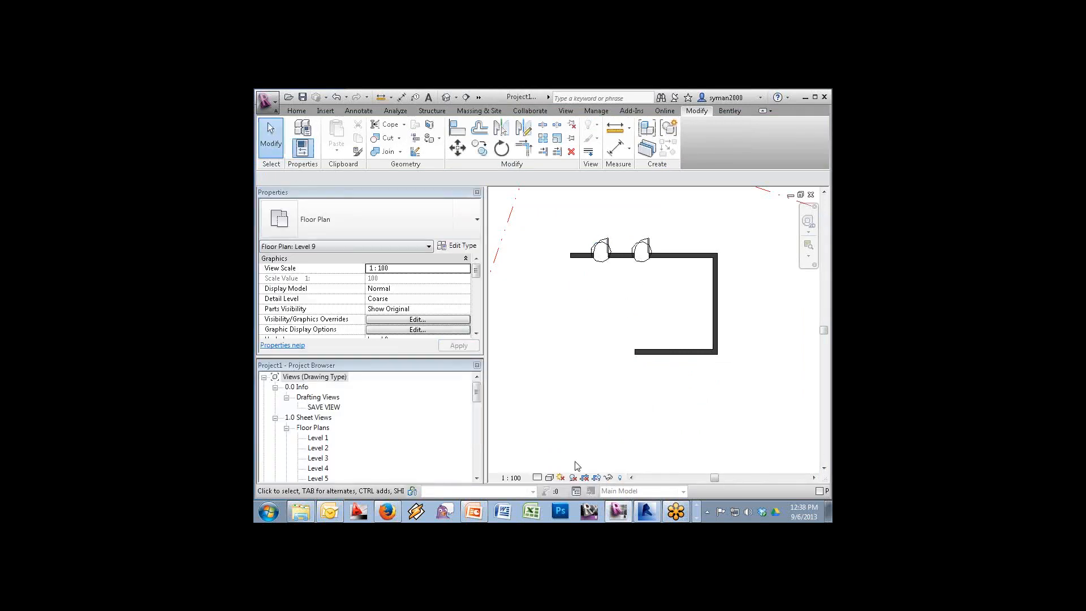
Set the plan scale to 1:50 and zoom in on the two doors
left_click(514, 477)
left_click(521, 389)
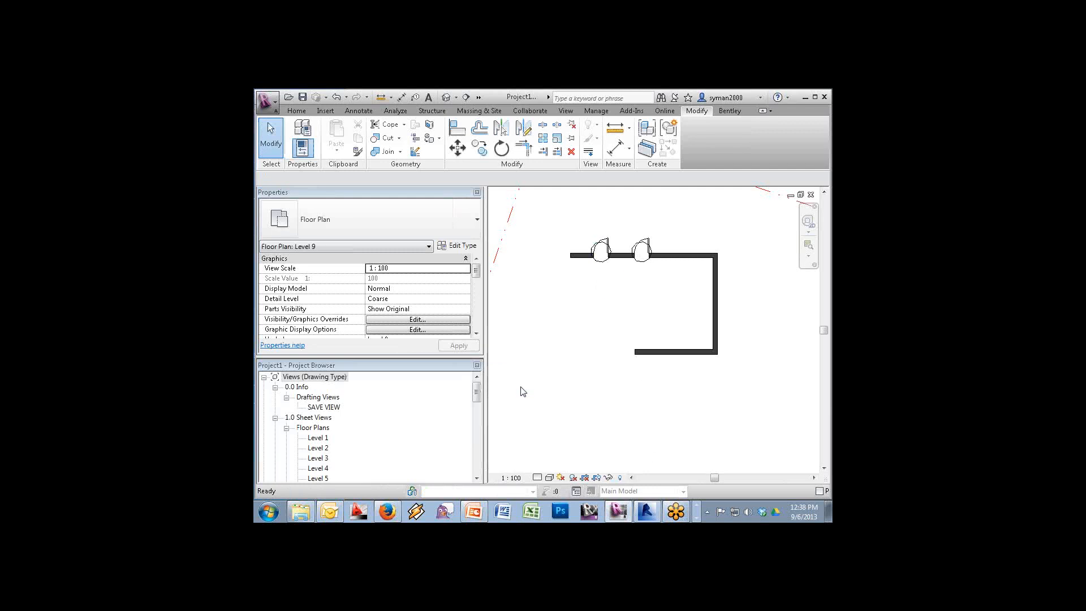
middle_click(625, 227)
middle_click(625, 227)
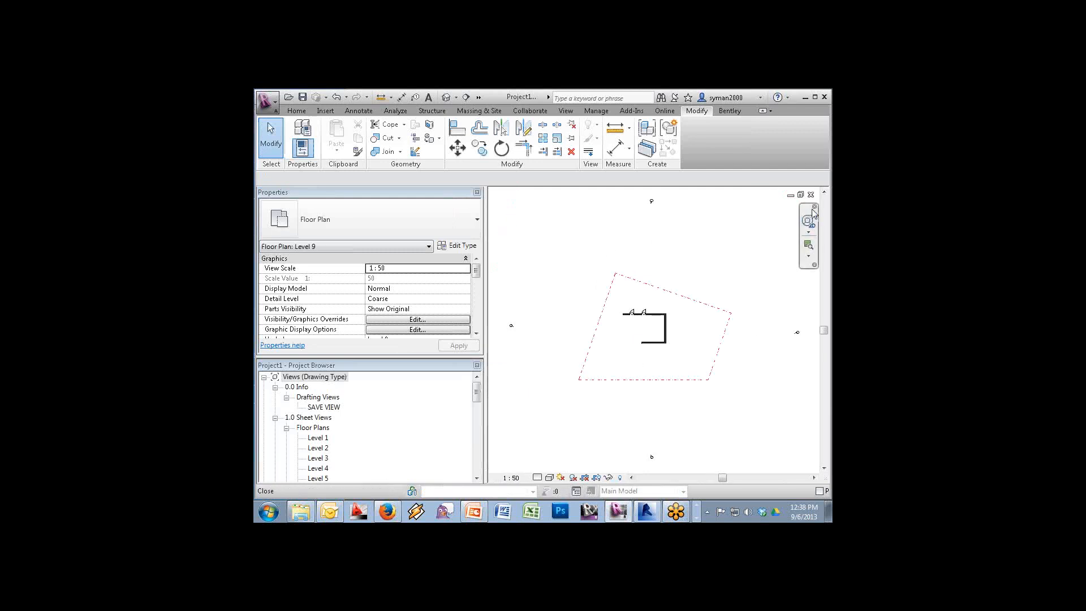
left_click(808, 245)
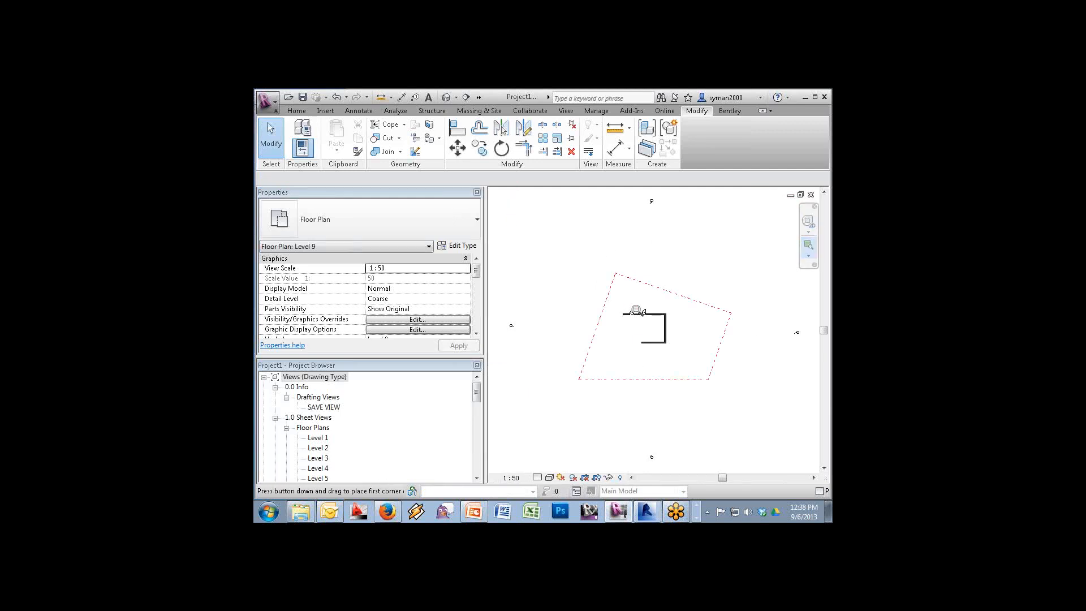
left_click_drag(614, 295, 656, 320)
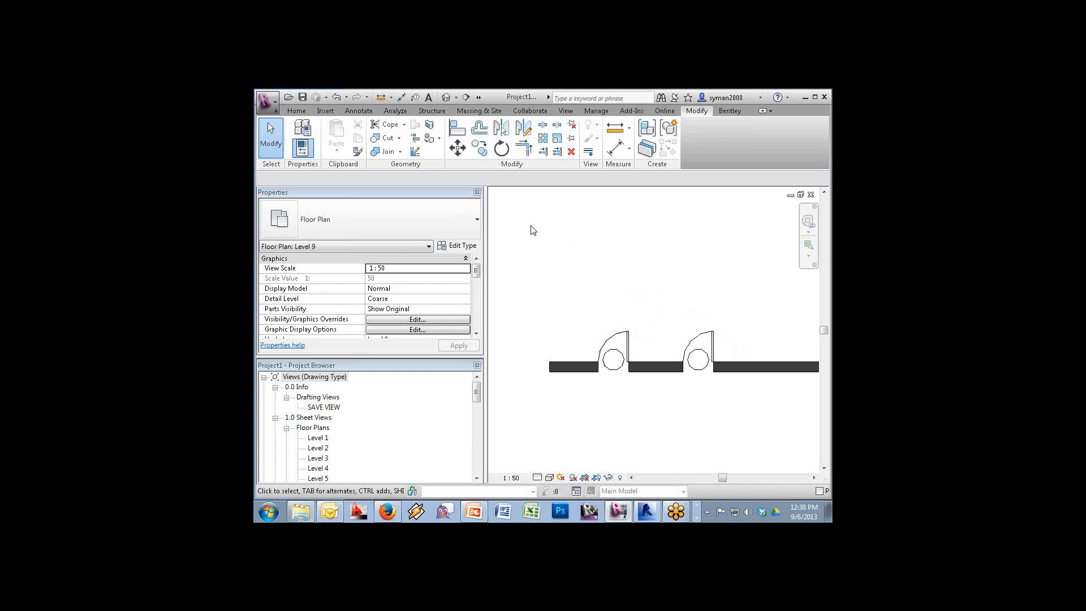
Add the shared parameter NO. as a project parameter for the Doors category
left_click(596, 111)
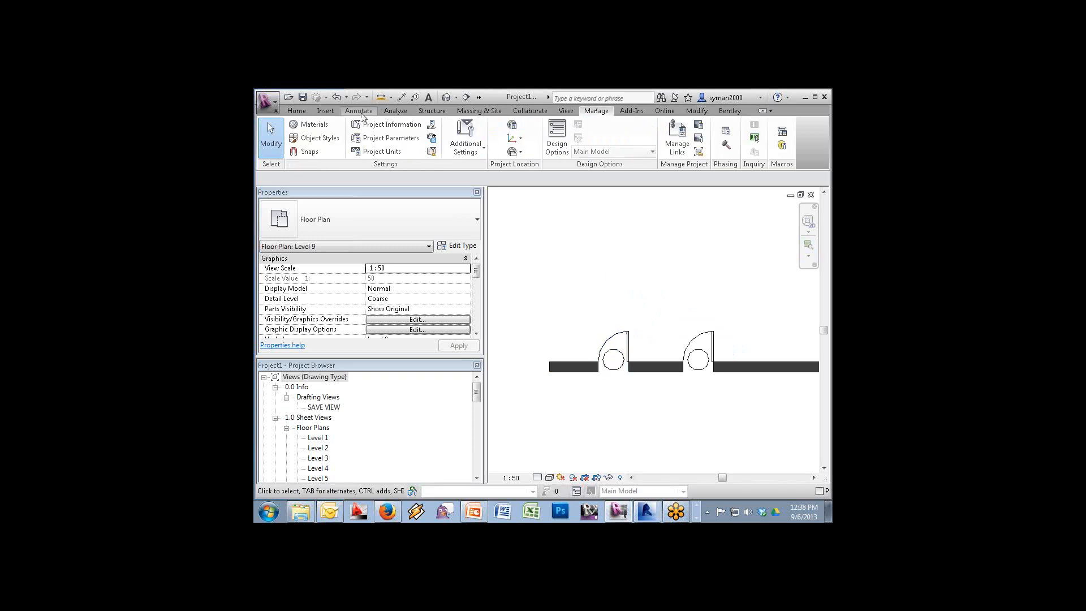
left_click(389, 139)
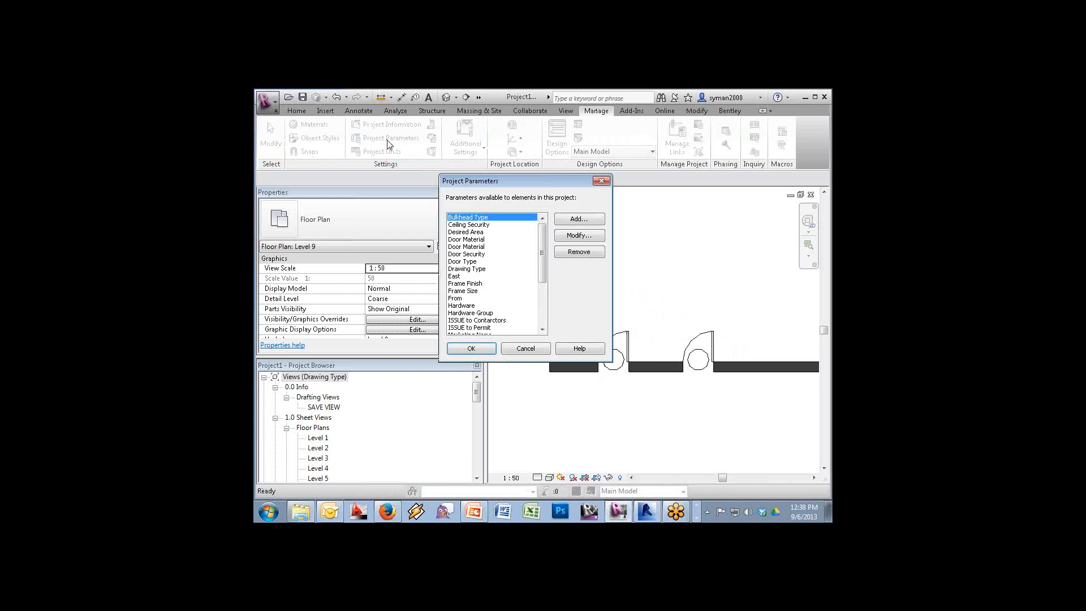
left_click(578, 220)
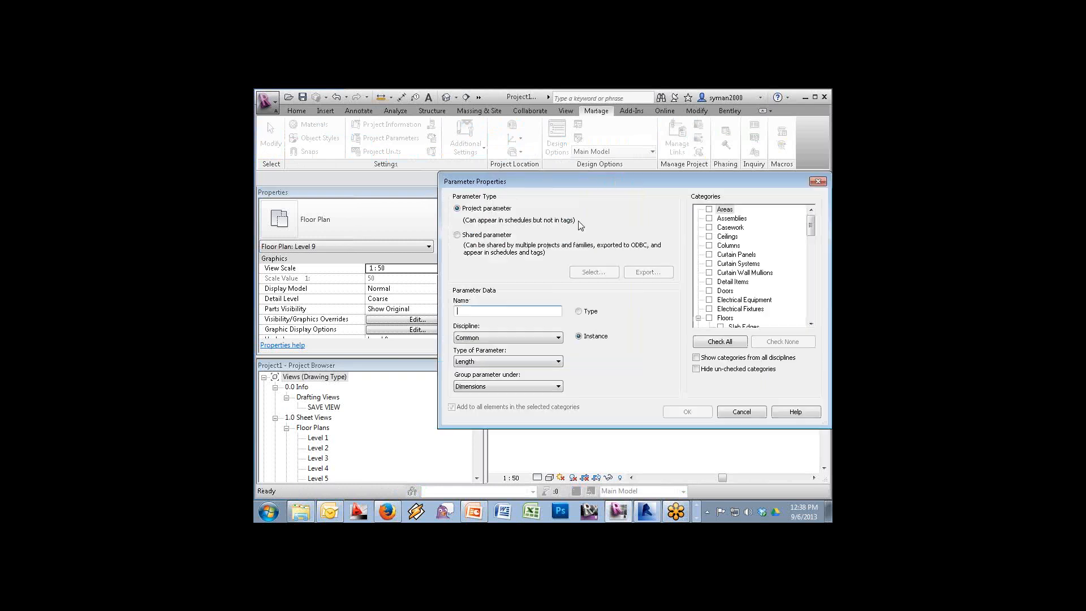
left_click(481, 235)
left_click(605, 273)
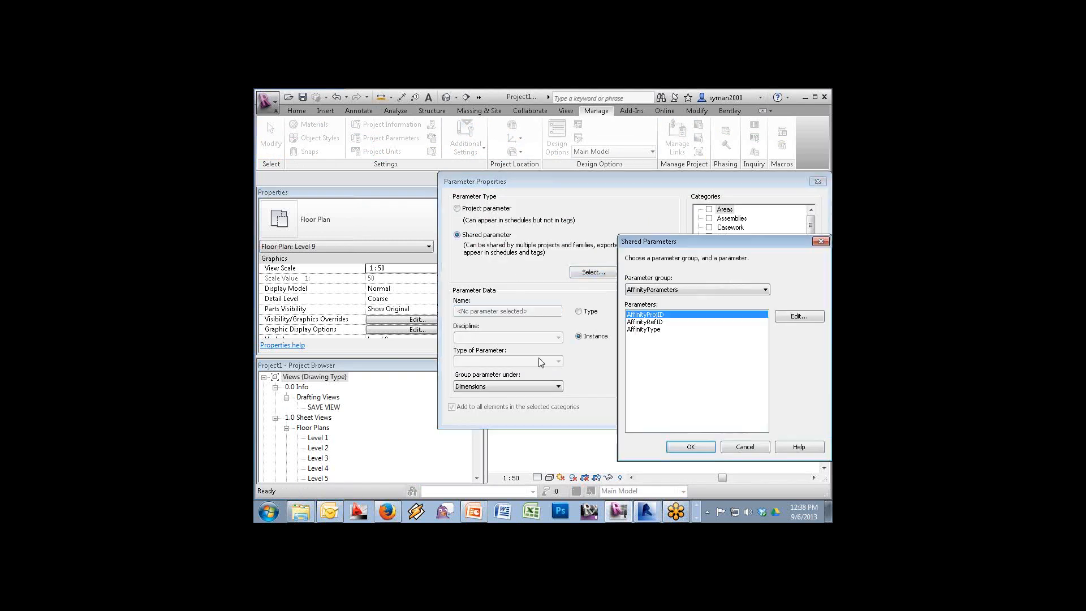
left_click(670, 289)
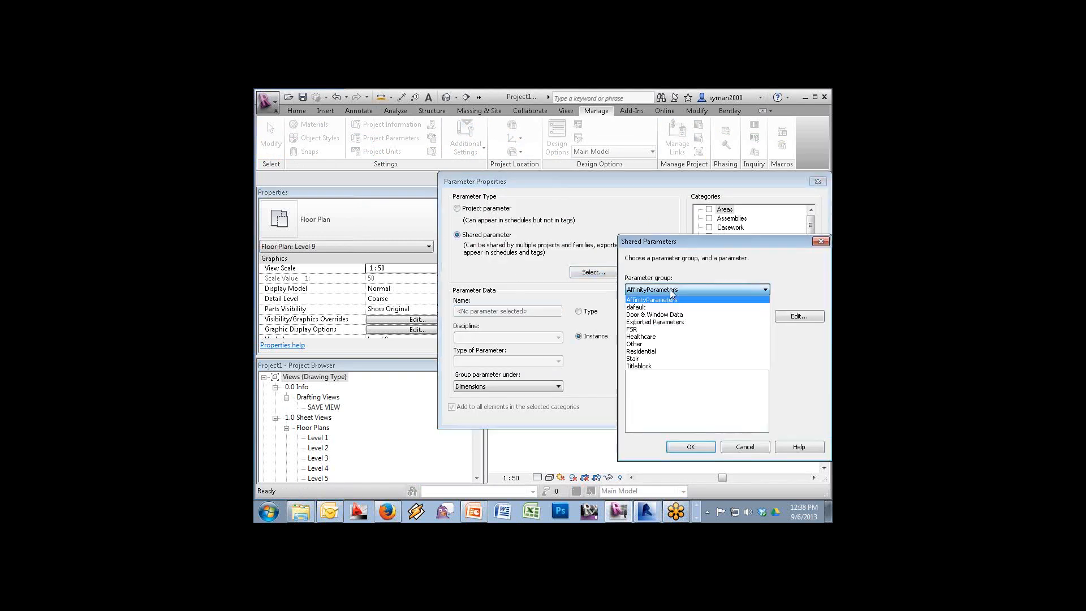
left_click(646, 330)
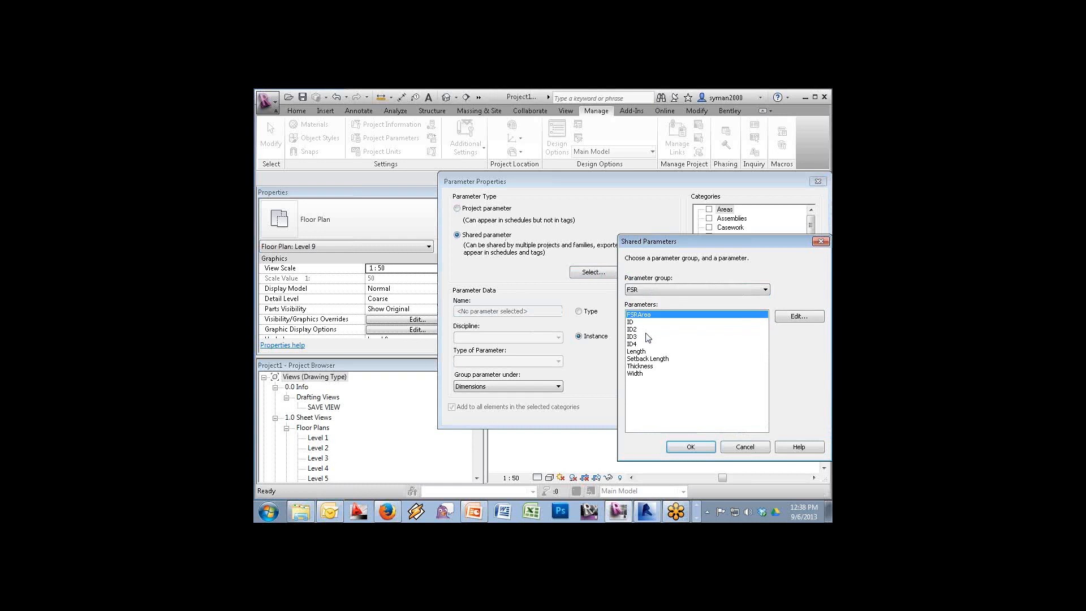
left_click(684, 289)
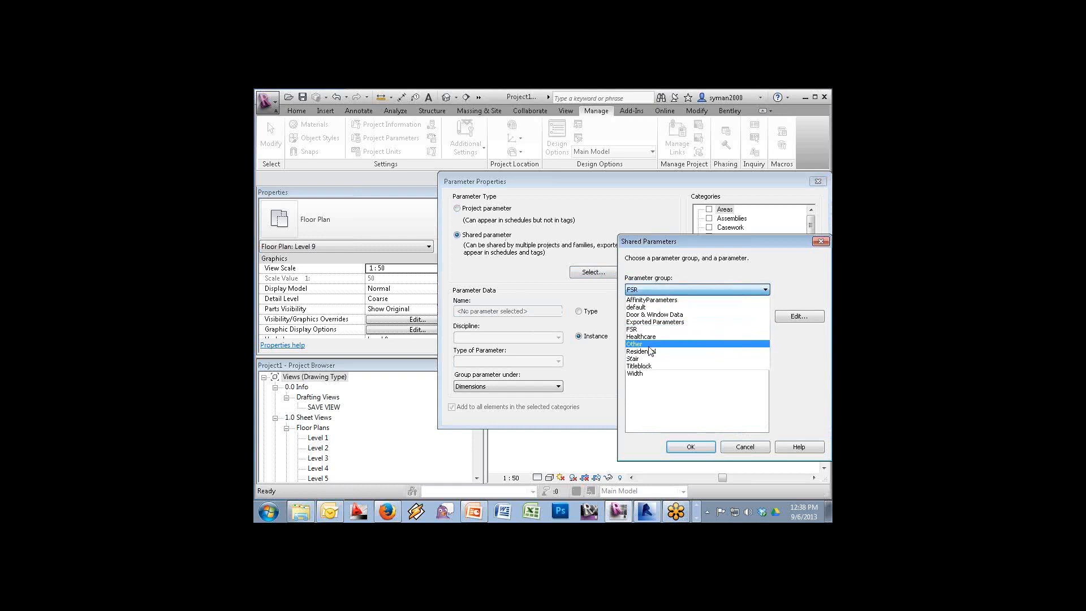
left_click(648, 346)
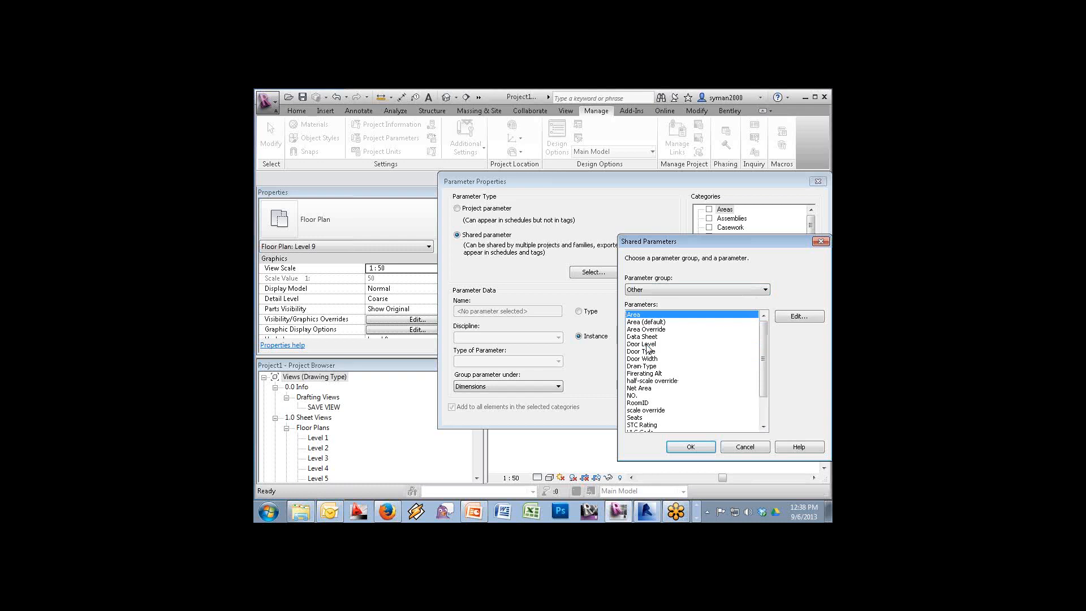
left_click(633, 389)
left_click(635, 396)
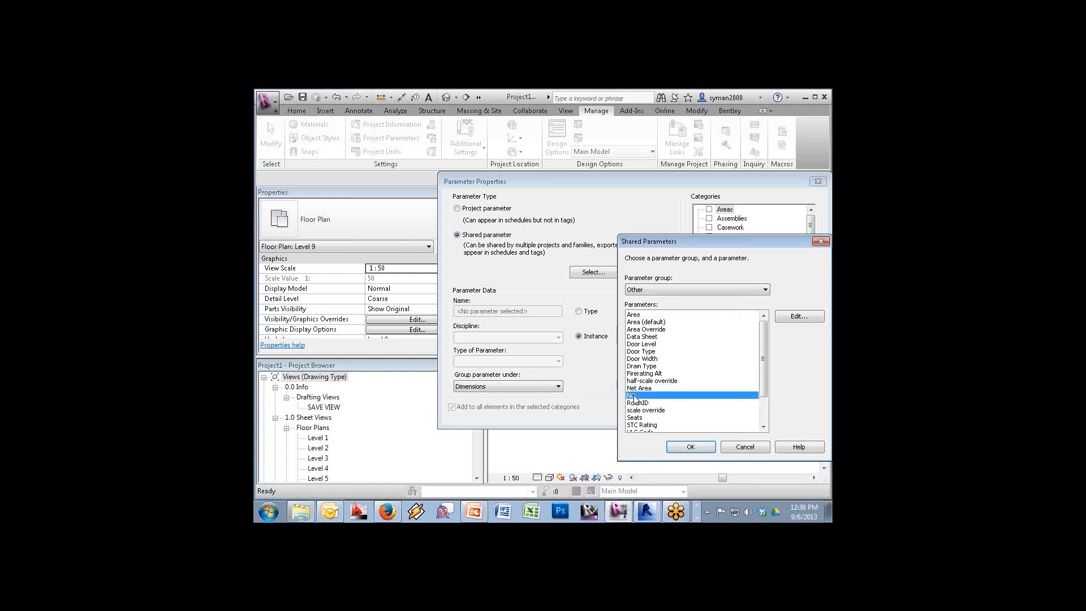
left_click(684, 446)
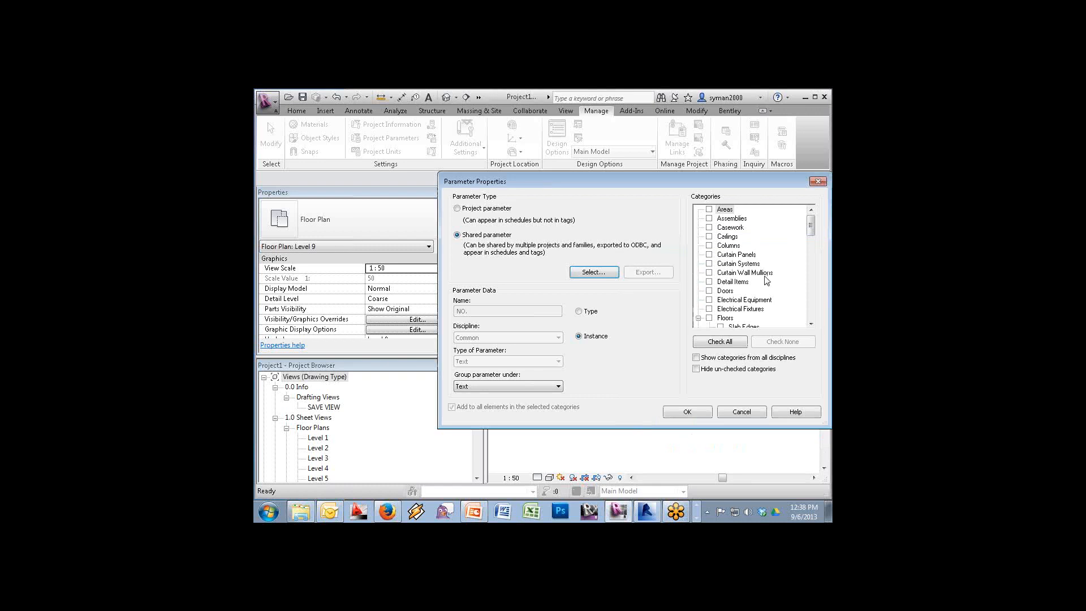
left_click(709, 290)
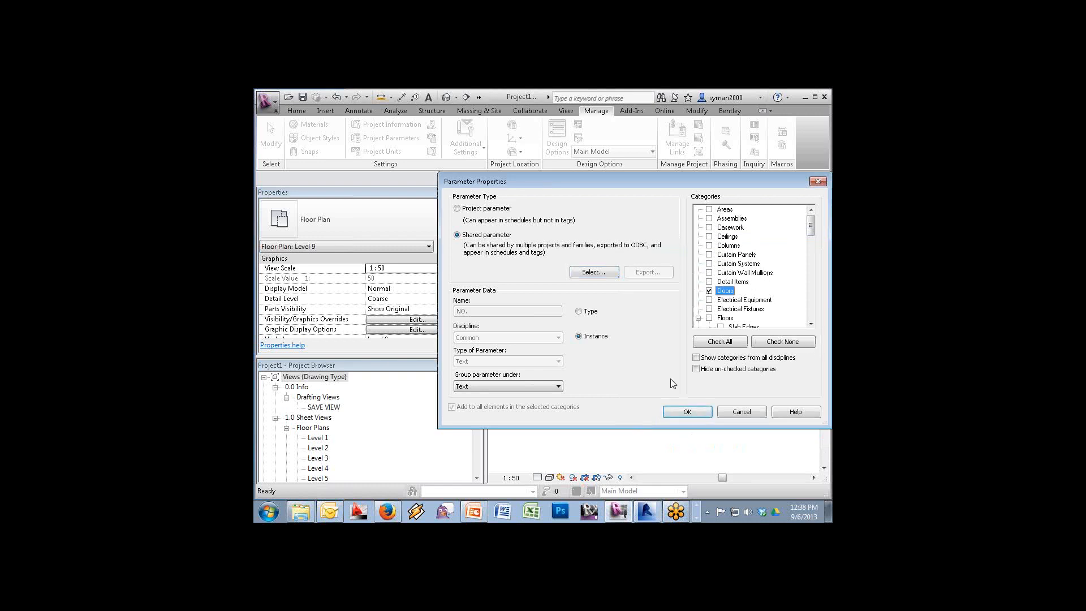
left_click(684, 414)
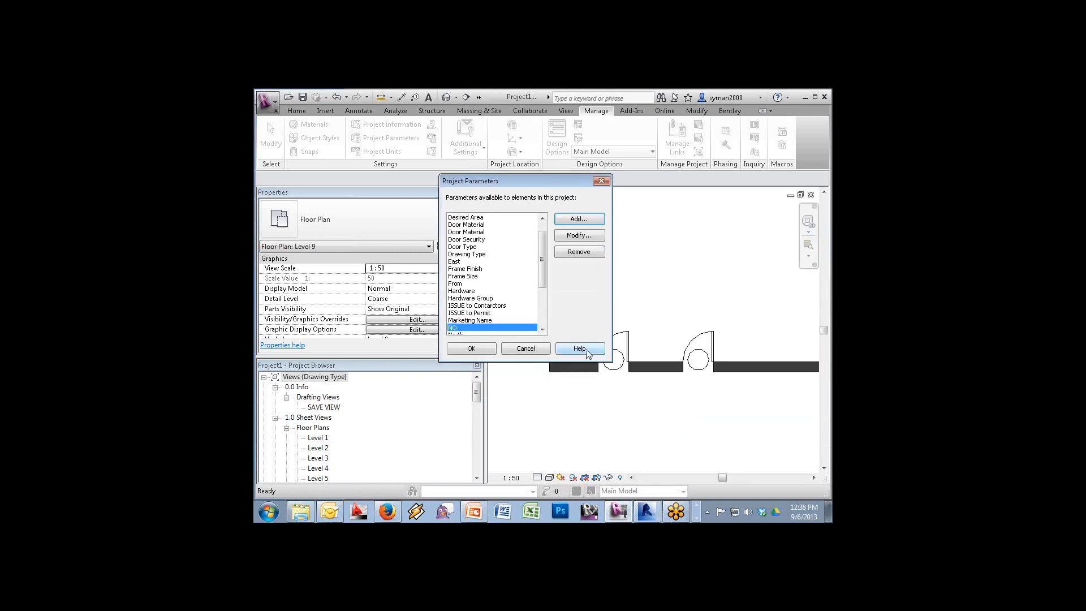
left_click(457, 347)
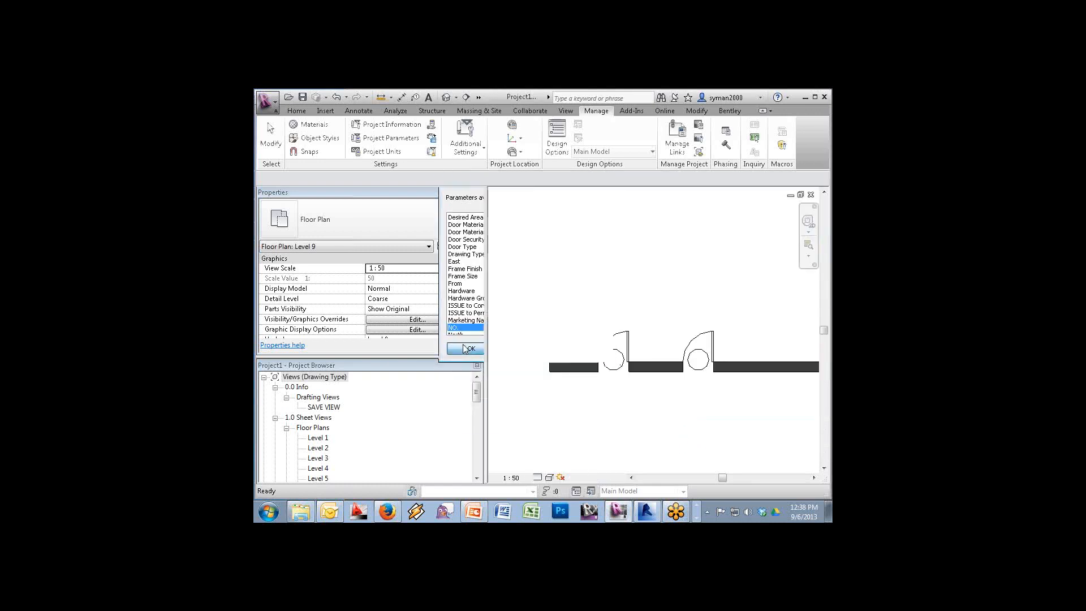
Swing the wall's end up-left so the wall runs diagonally
left_click(621, 356)
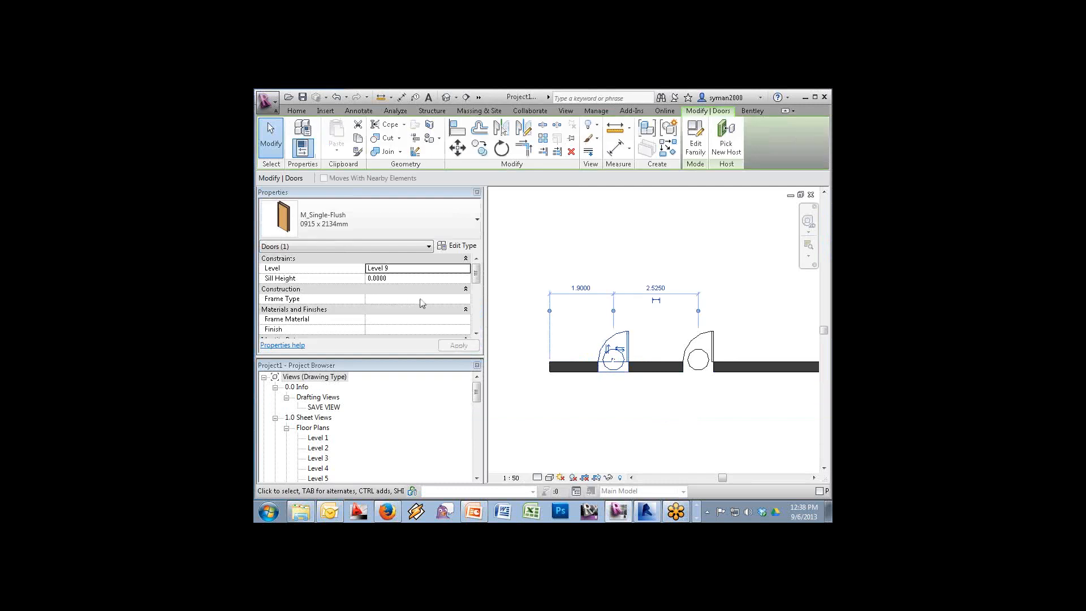
left_click(476, 333)
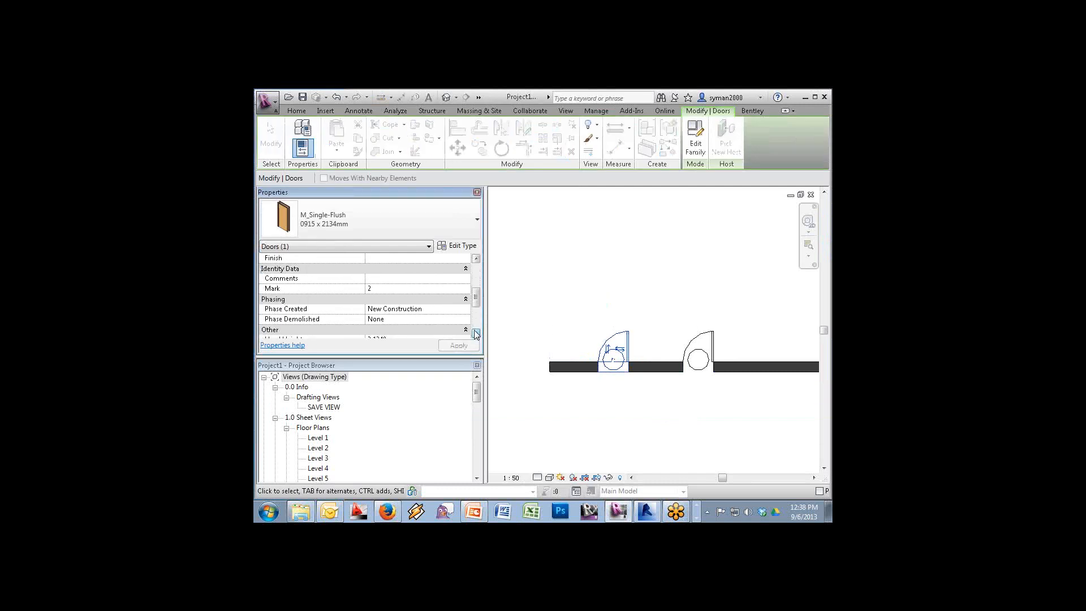
left_click(476, 333)
left_click(475, 333)
left_click(475, 333)
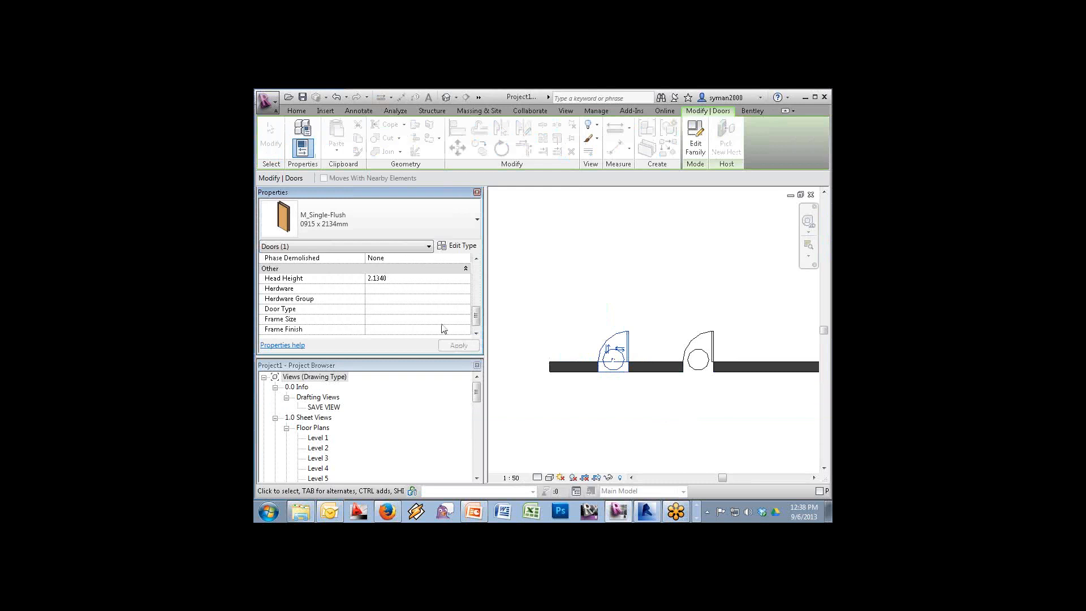
mouse_move(475, 315)
left_mouse_down()
mouse_move(475, 270)
mouse_move(476, 319)
left_mouse_up()
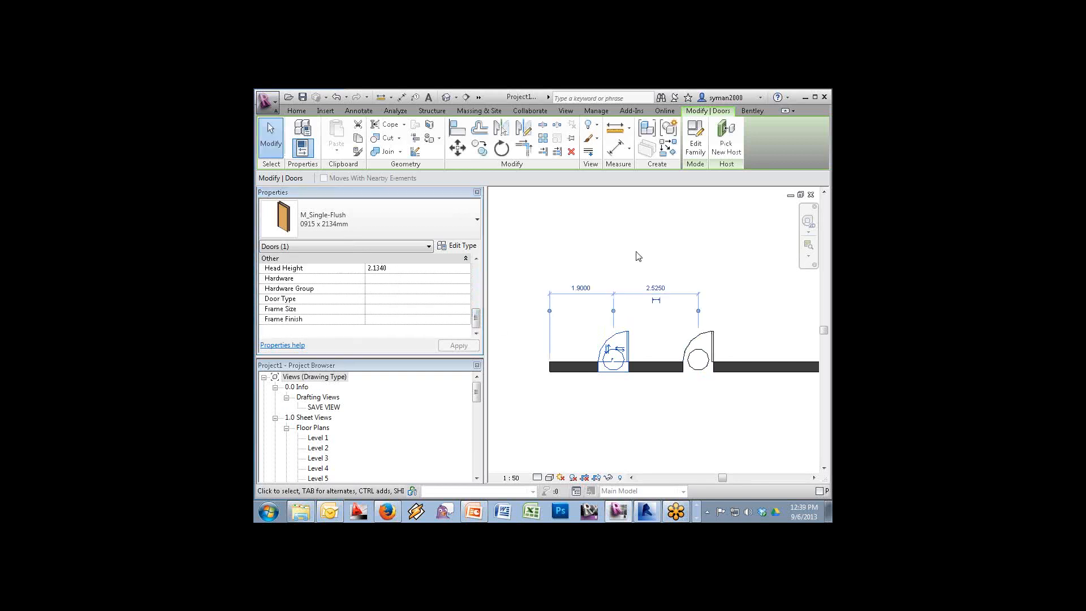
left_click(717, 354)
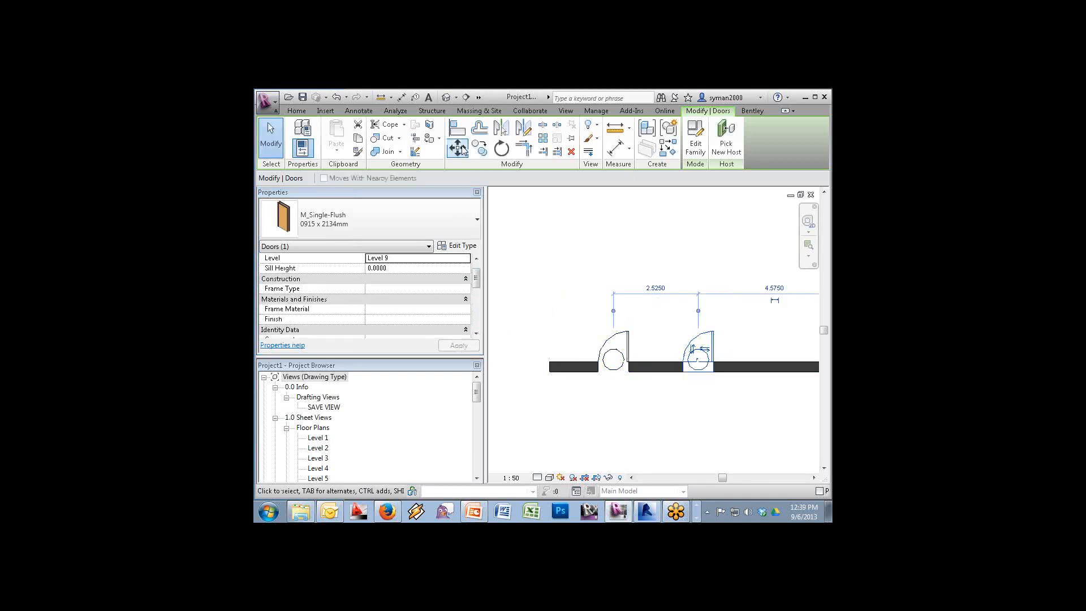
left_click(555, 369)
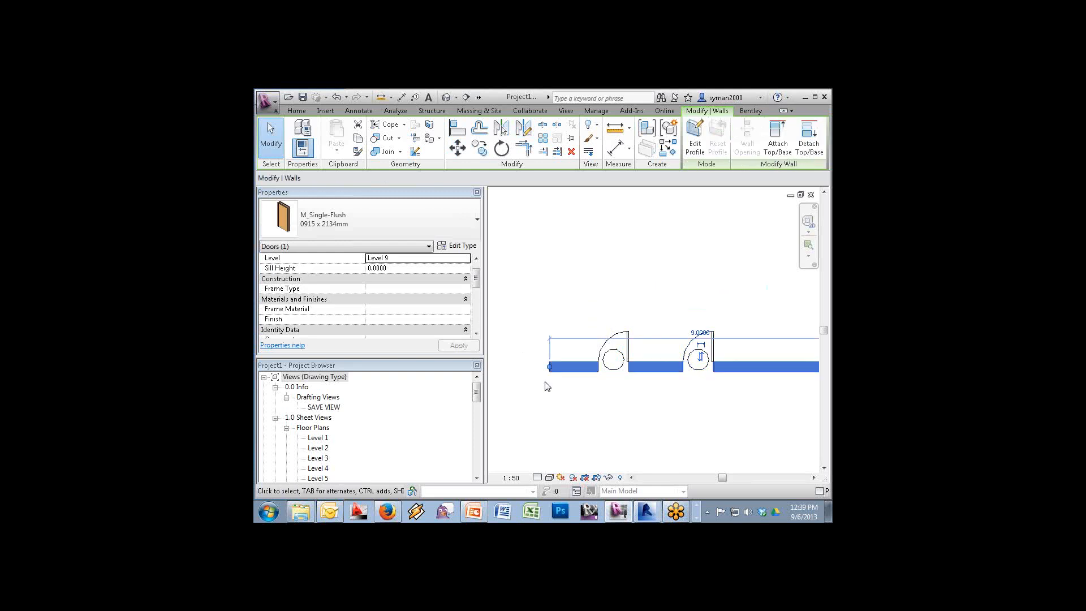
left_click_drag(548, 367, 524, 228)
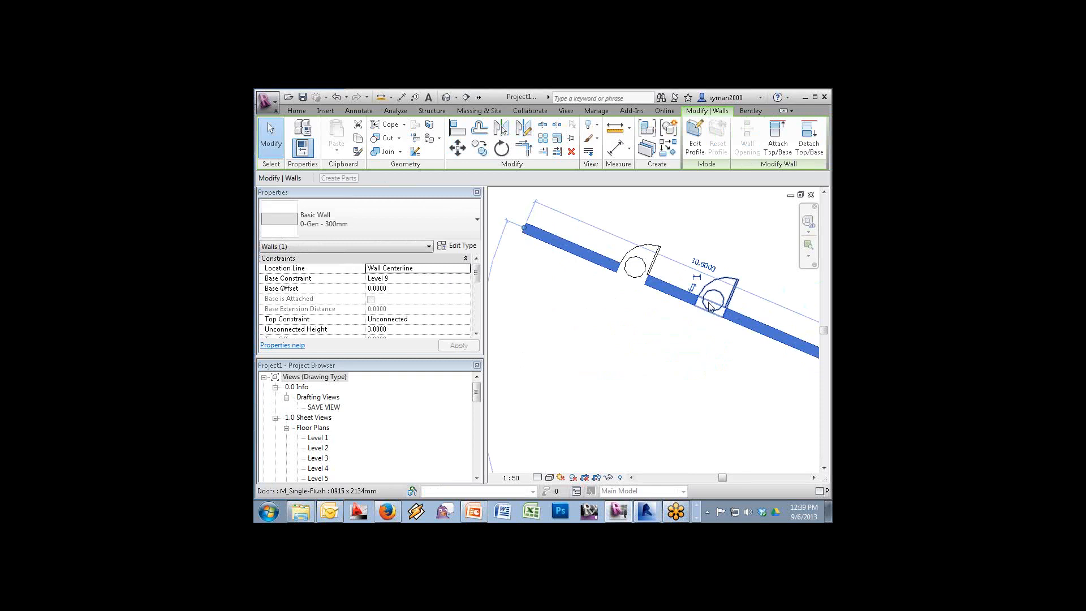
Copy the middle door further along the wall to add a third door
middle_click_drag(713, 308, 713, 309)
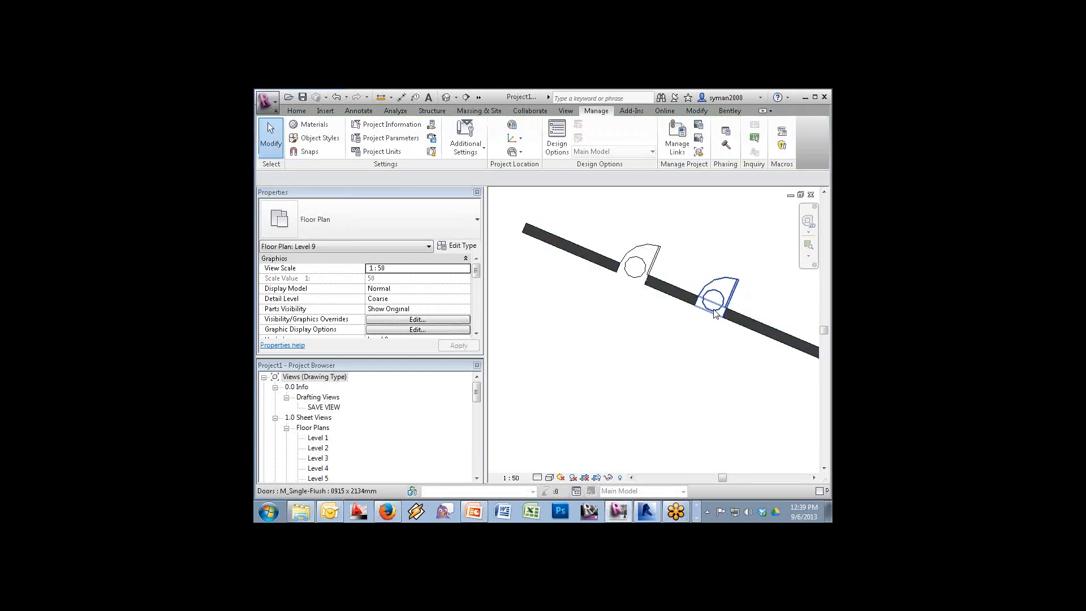
left_click(713, 308)
left_click(480, 148)
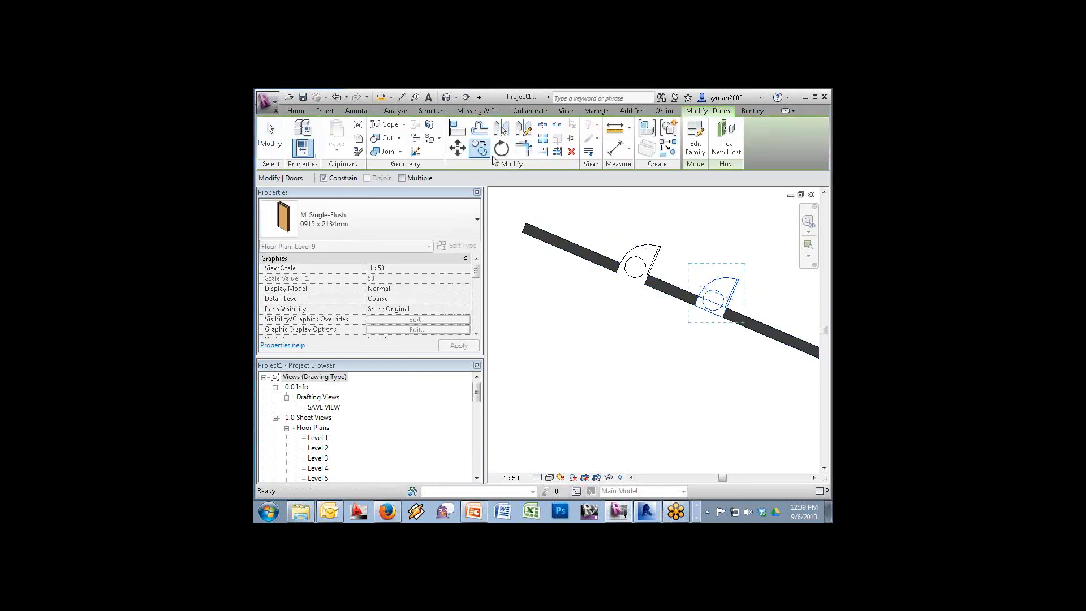
left_click(696, 325)
left_click(768, 357)
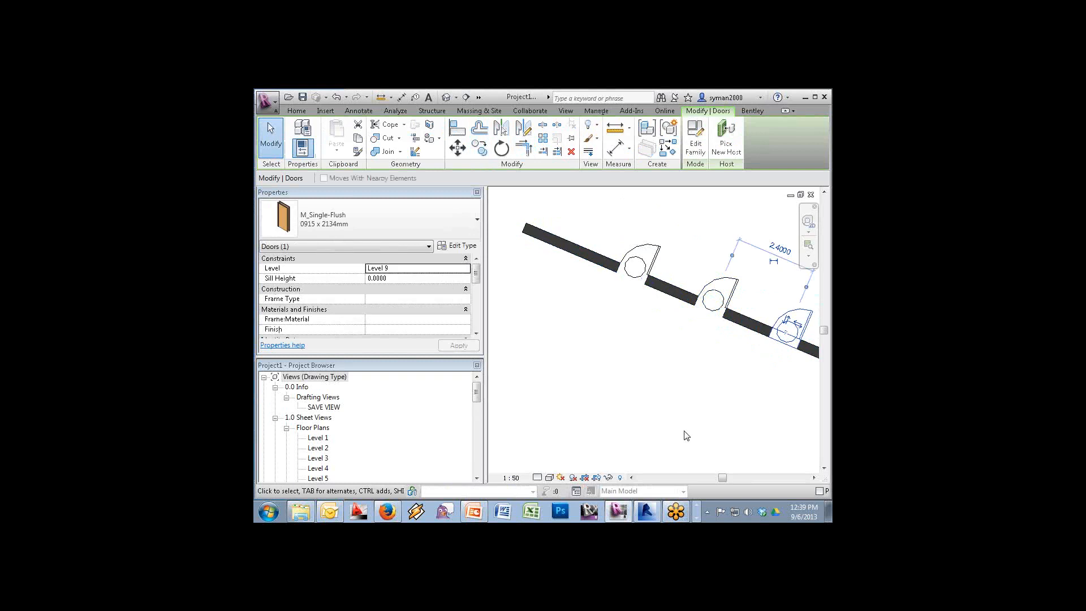
key("Escape")
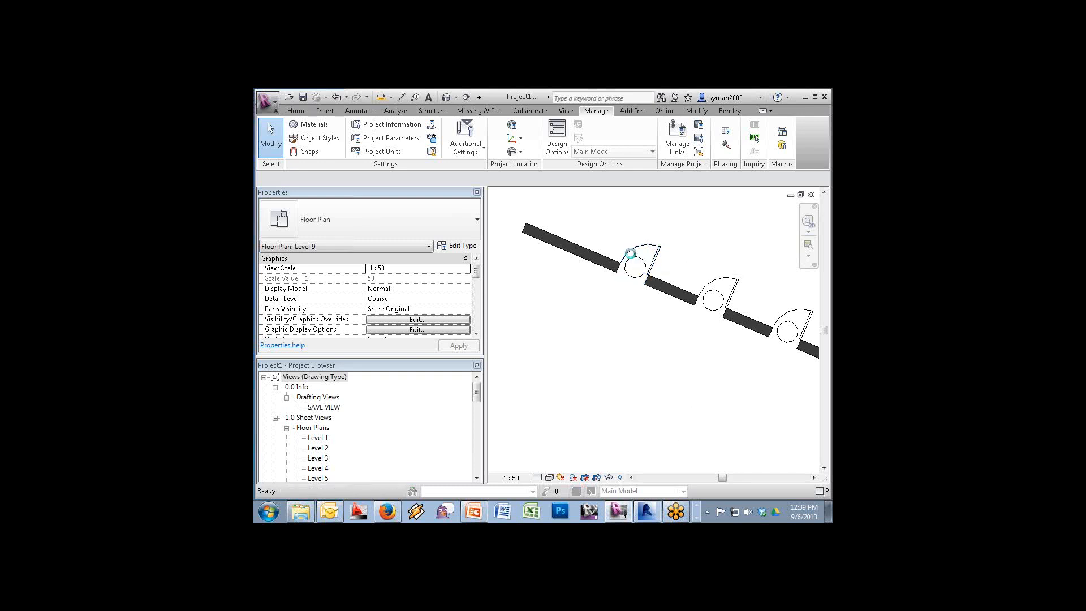
Hide the Generic Annotations category in the Level 9 plan's Visibility/Graphics (VG) settings
key("v")
key("g")
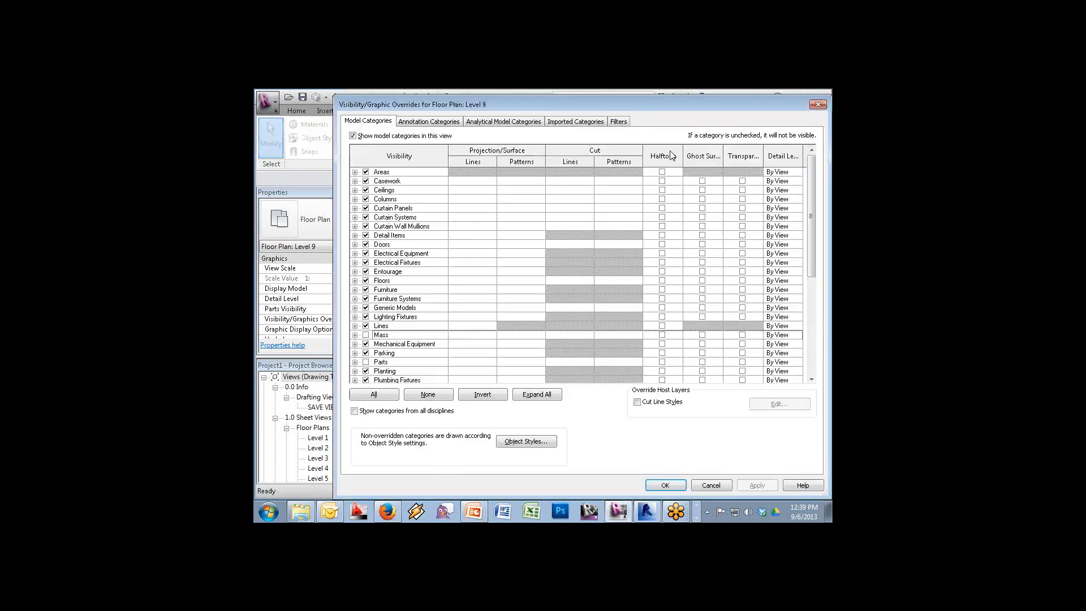
left_click(366, 244)
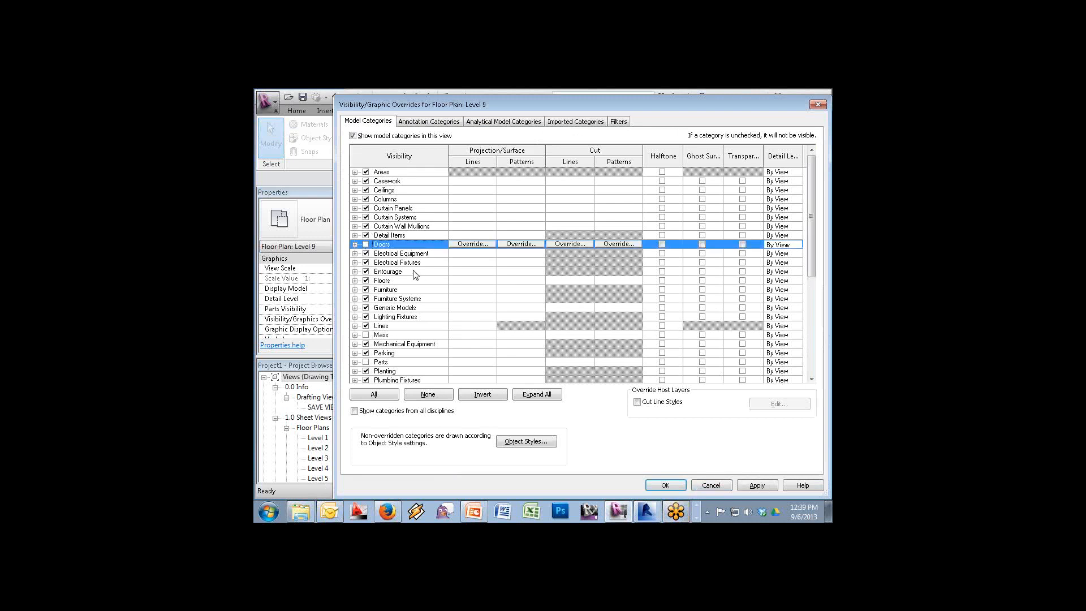
left_click(429, 121)
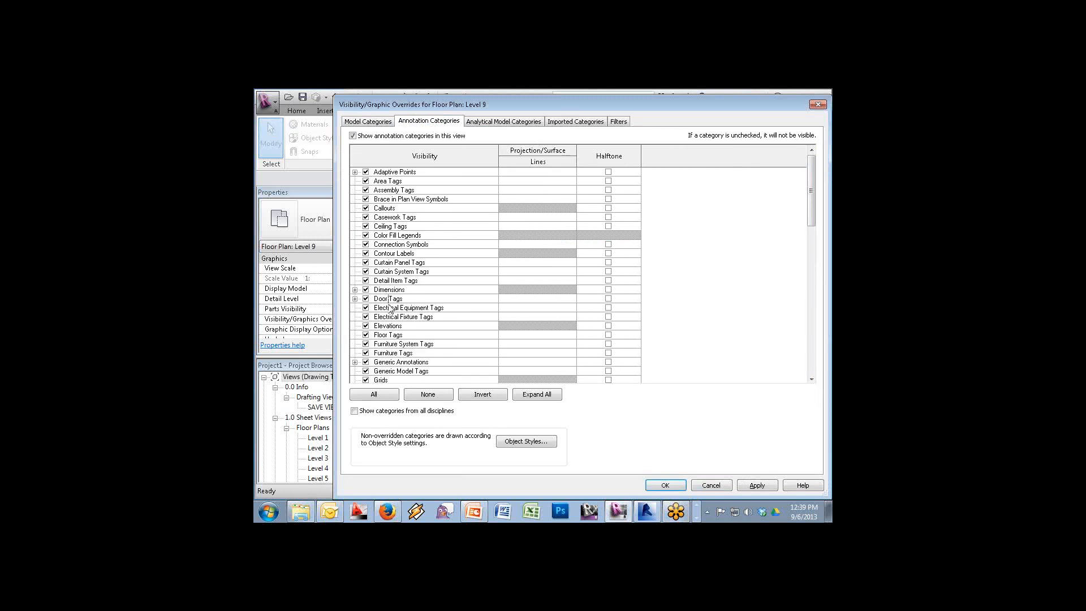
left_click(366, 362)
left_click(665, 485)
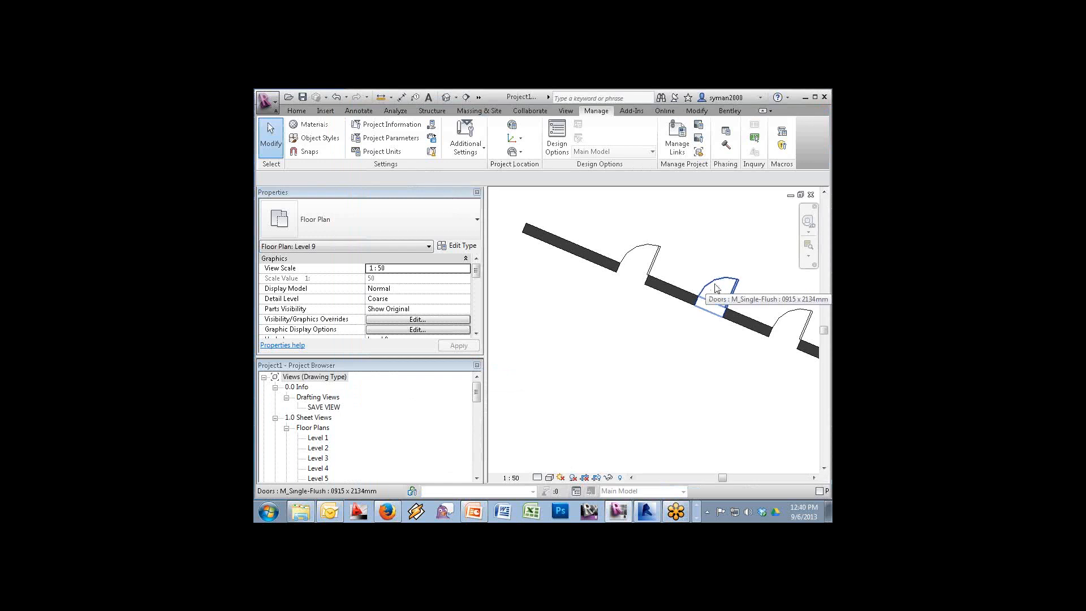
Reopen VG to inspect the Generic Annotations subcategories, then close without further changes
key("v")
key("g")
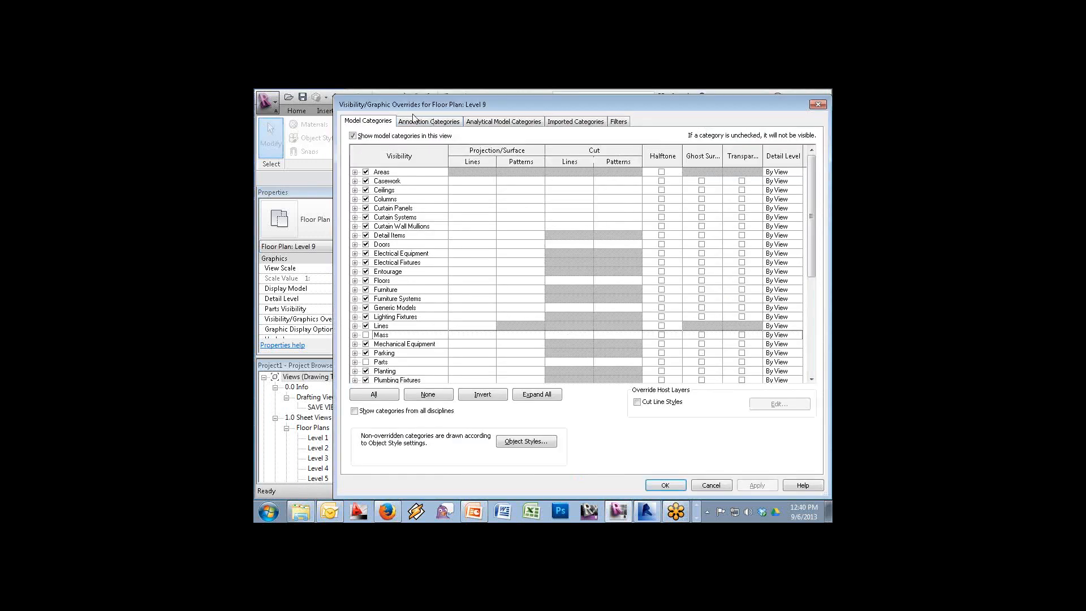
left_click(417, 122)
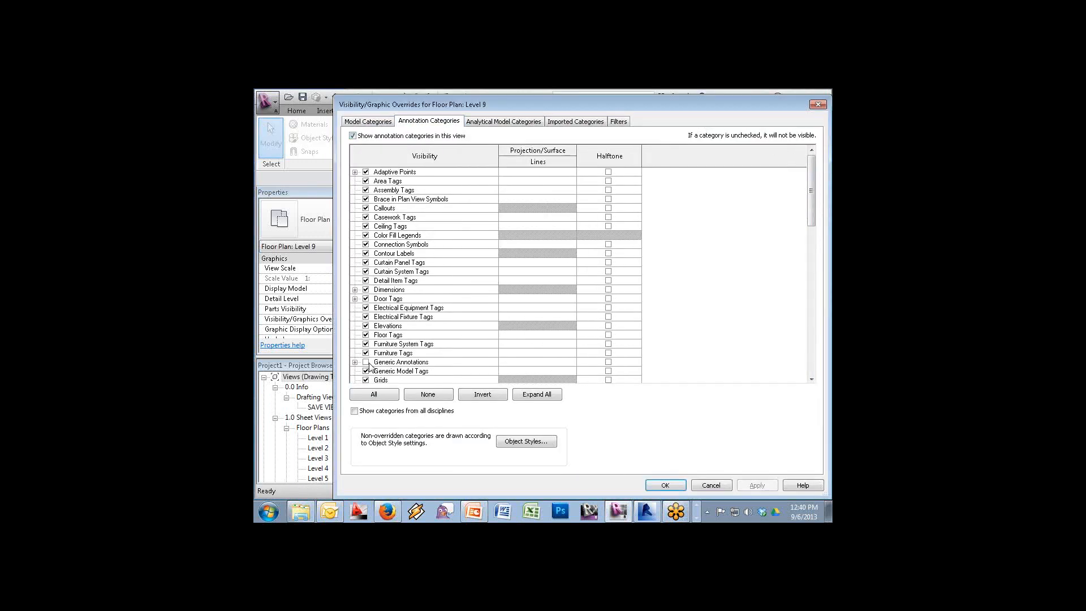
left_click(369, 363)
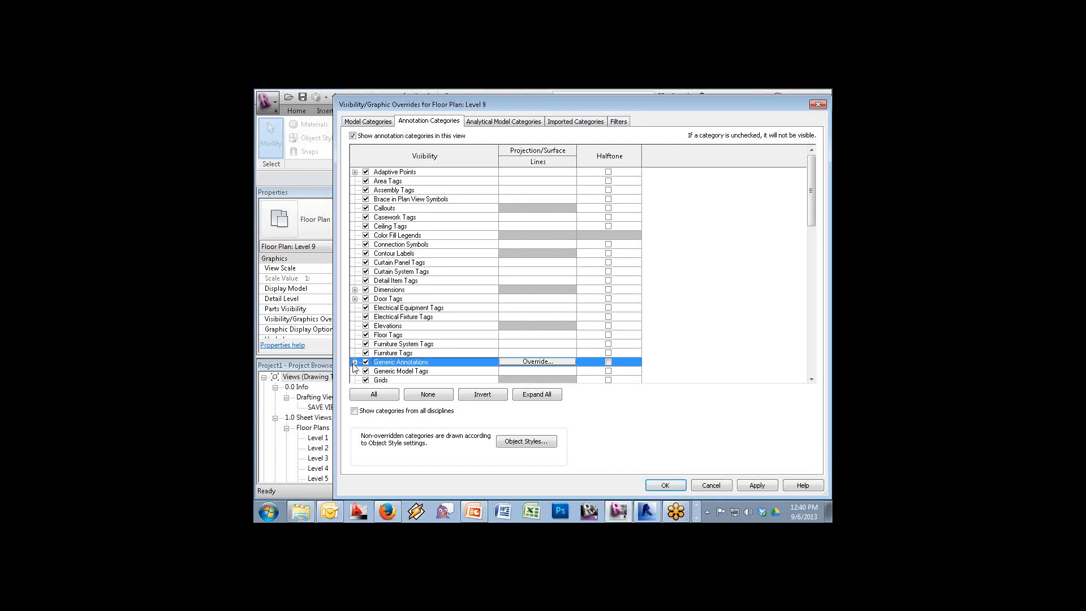
left_click(354, 362)
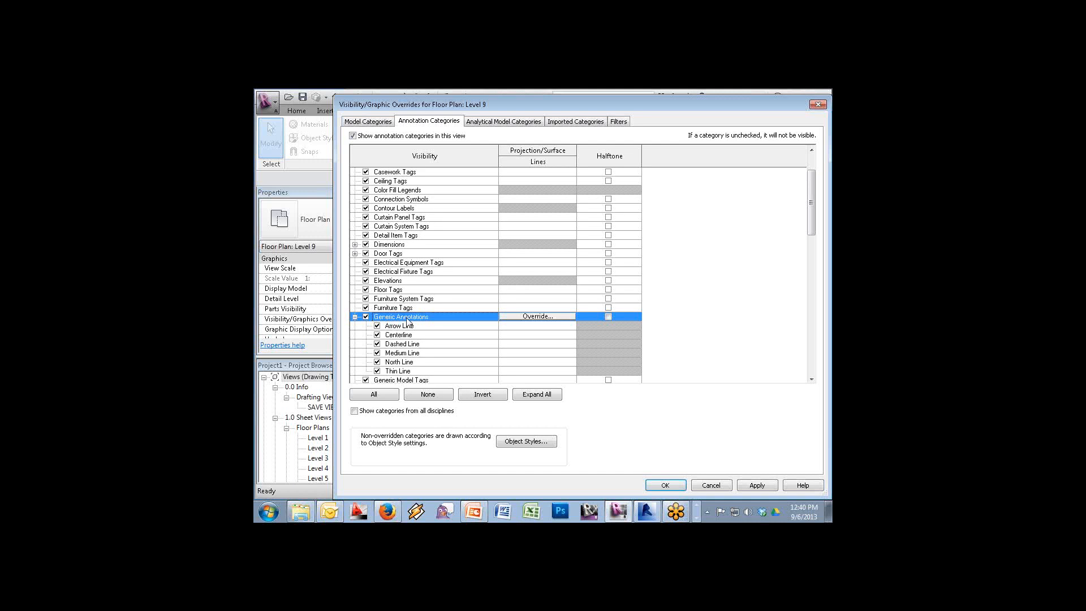
left_click(719, 485)
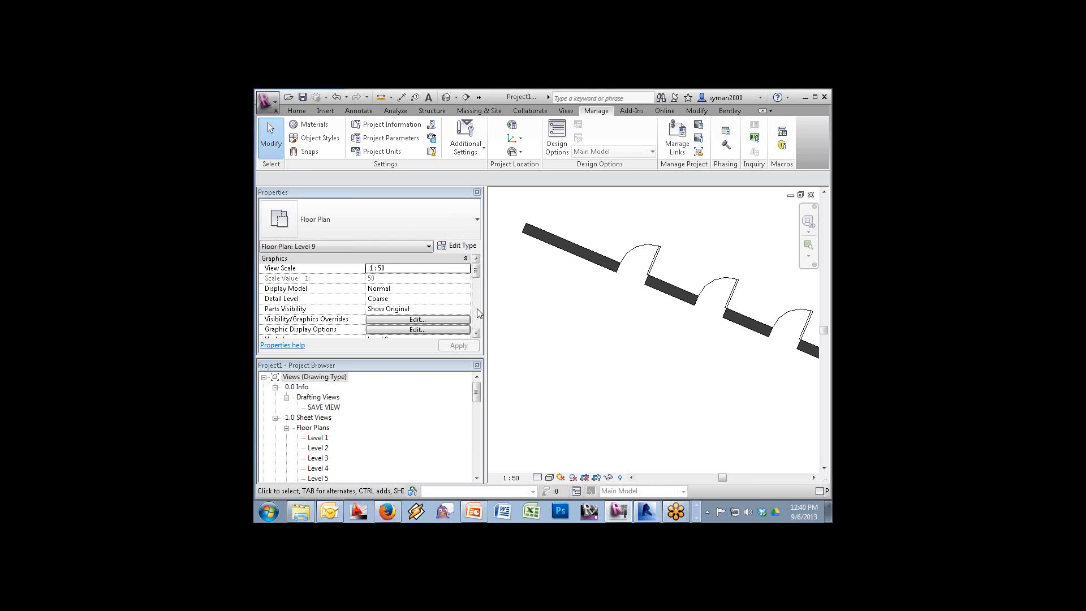
Create a new family from the Generic Model line based.rft template
left_click(267, 102)
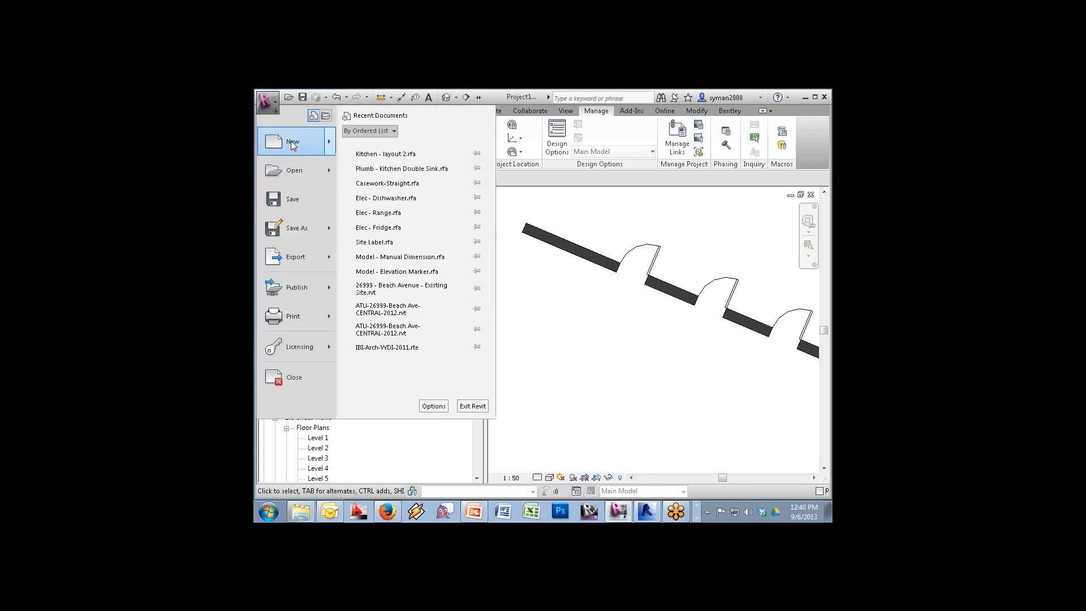
mouse_move(294, 144)
left_click(427, 192)
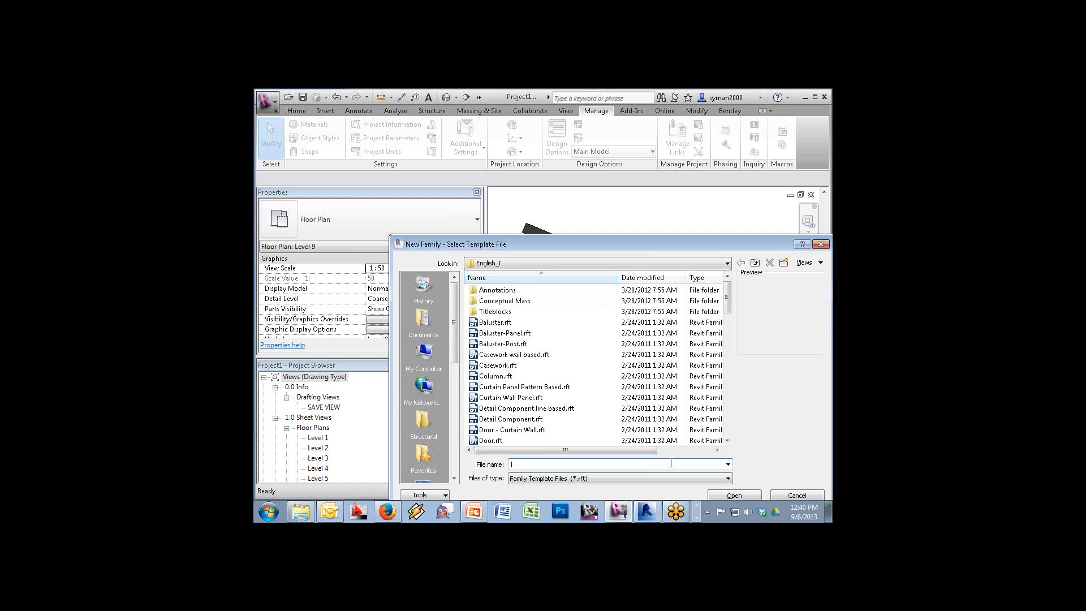
left_click(728, 441)
left_click(728, 441)
left_click(728, 441)
left_click(728, 441)
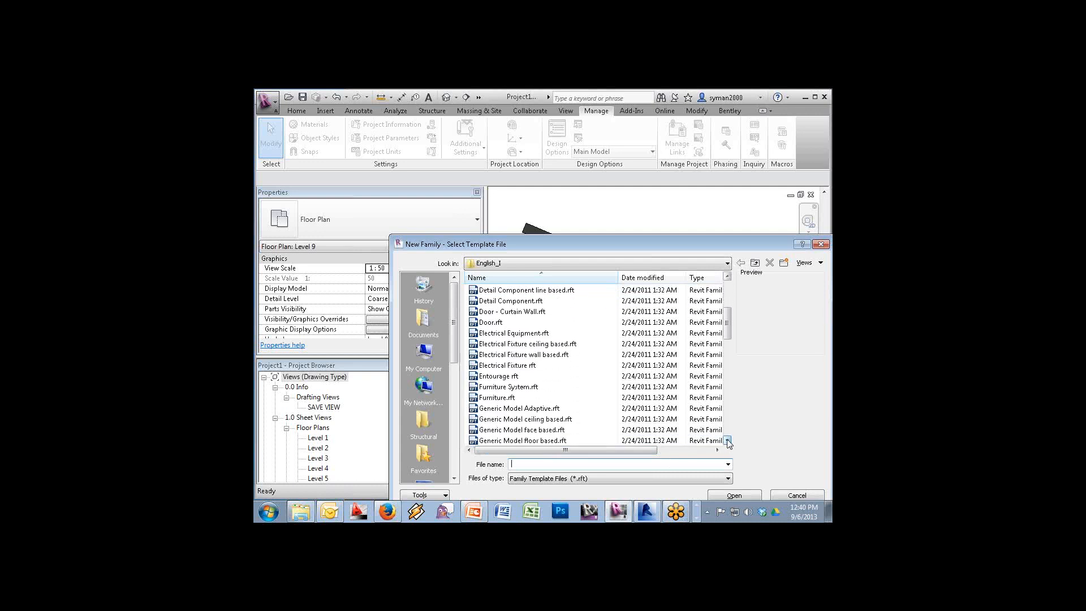
left_click(727, 441)
left_click(728, 441)
left_click(728, 441)
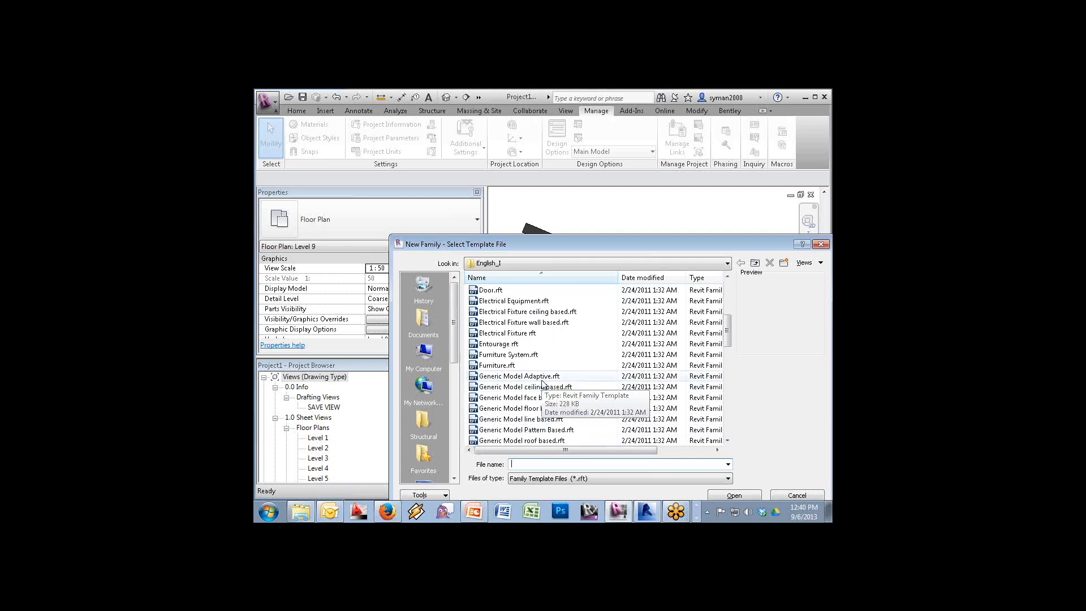
left_click(552, 421)
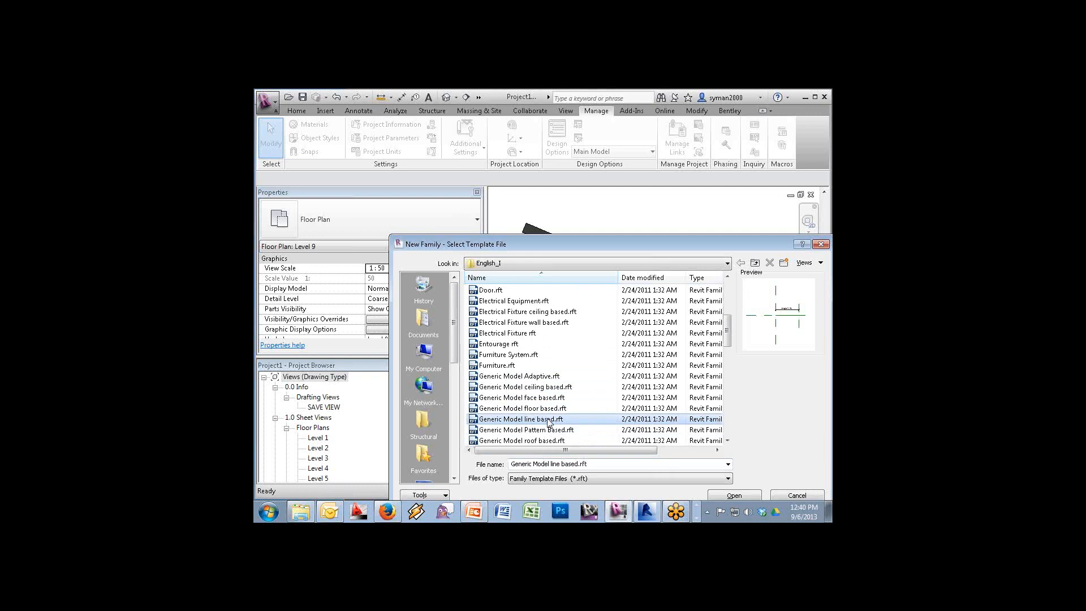
left_click(754, 498)
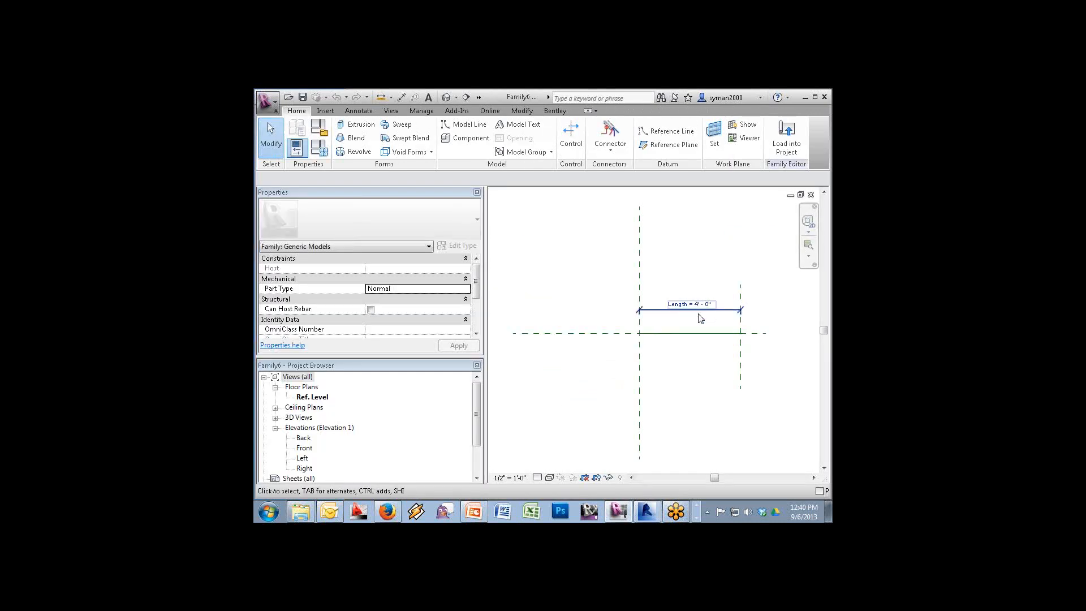
Create another new family from the Annotations > Generic Annotation.rft template
left_click(277, 106)
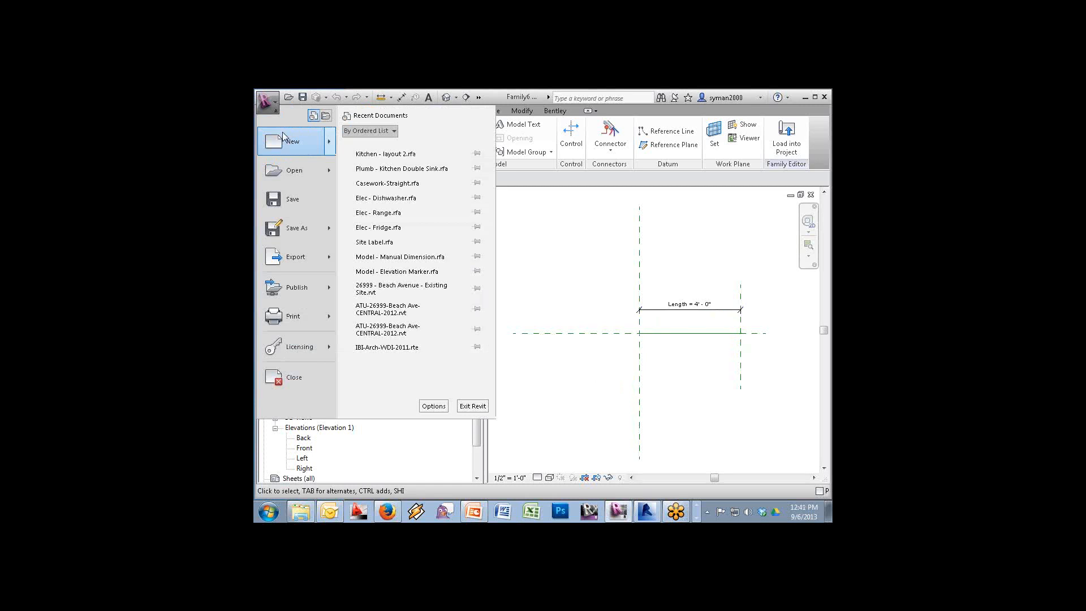
mouse_move(292, 142)
left_click(407, 191)
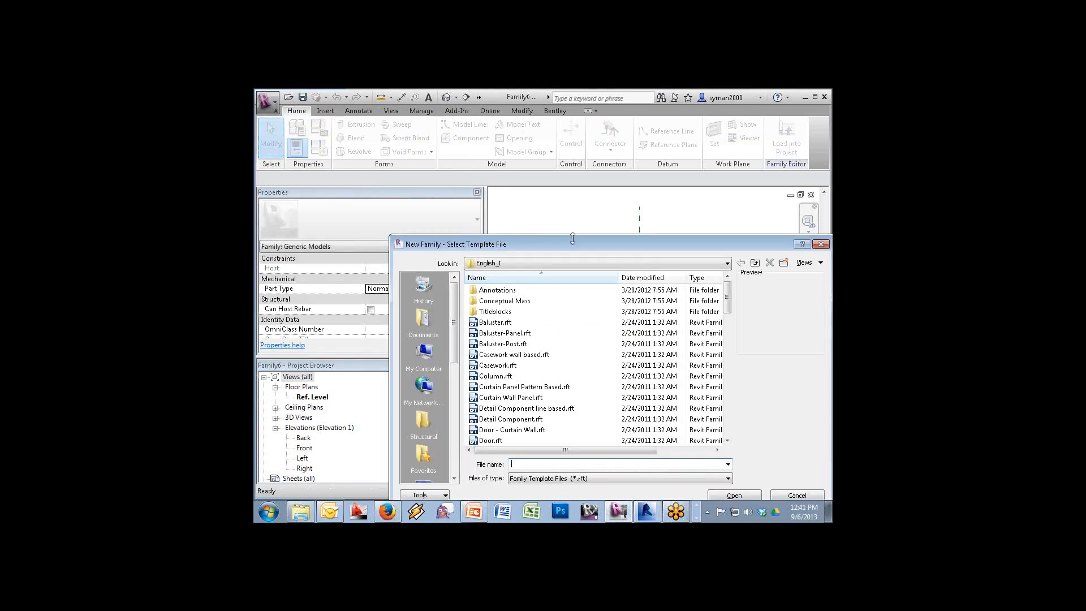
double_click(494, 290)
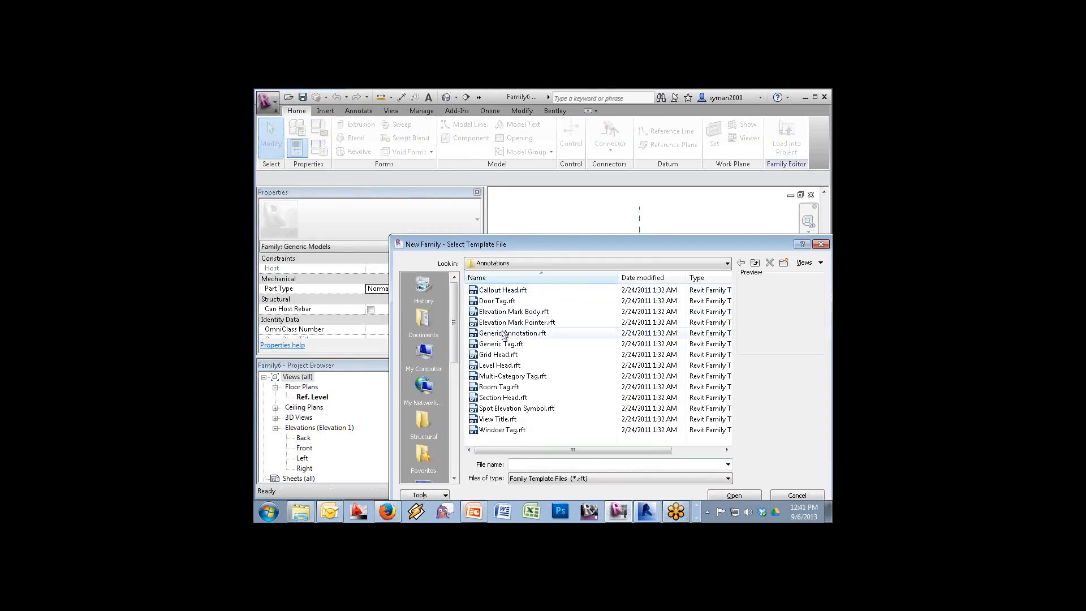
left_click(512, 333)
left_click(741, 495)
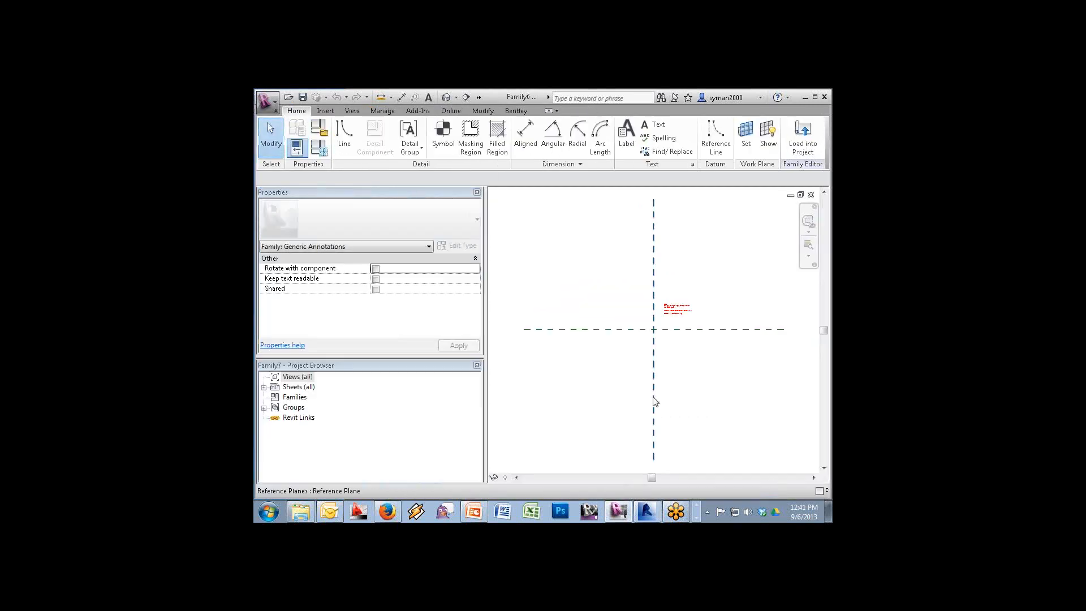
Replace the sample note with a label at the plane intersection showing a new instance parameter Length
left_click(678, 317)
key("Delete")
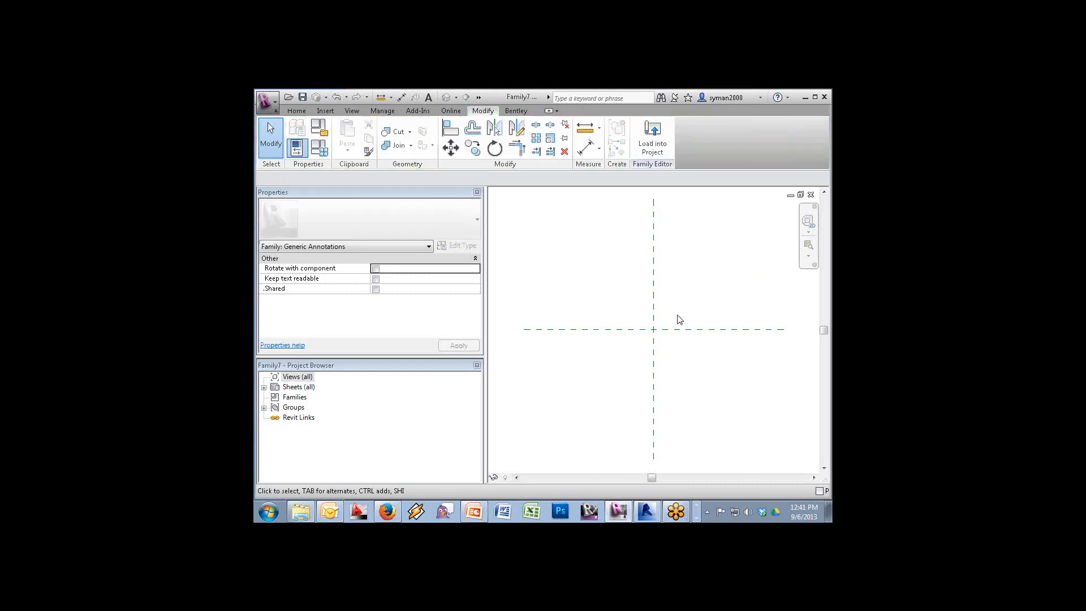
left_click(296, 112)
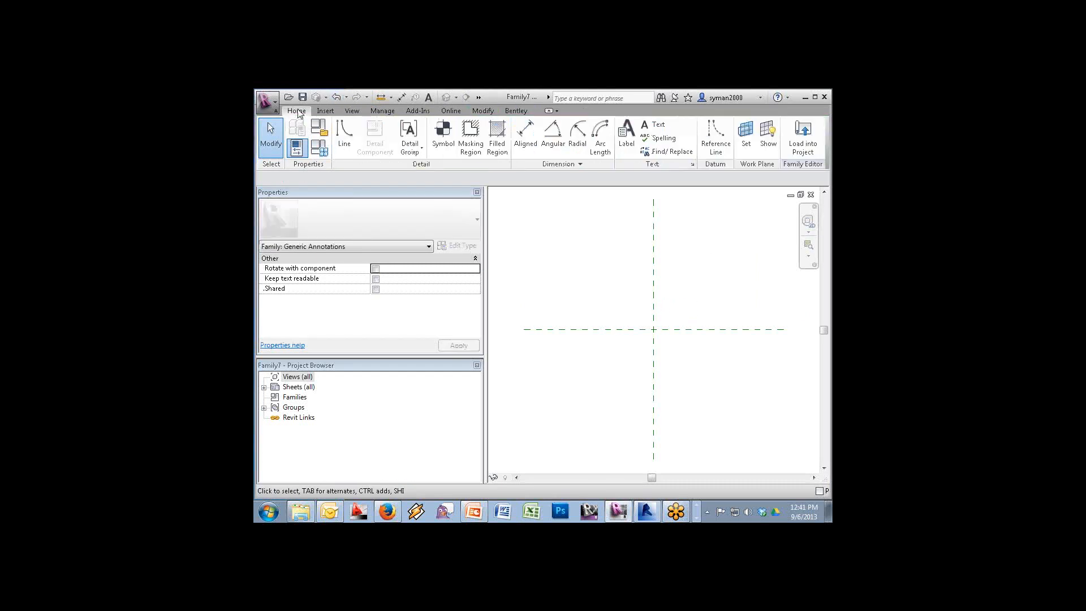
left_click(626, 137)
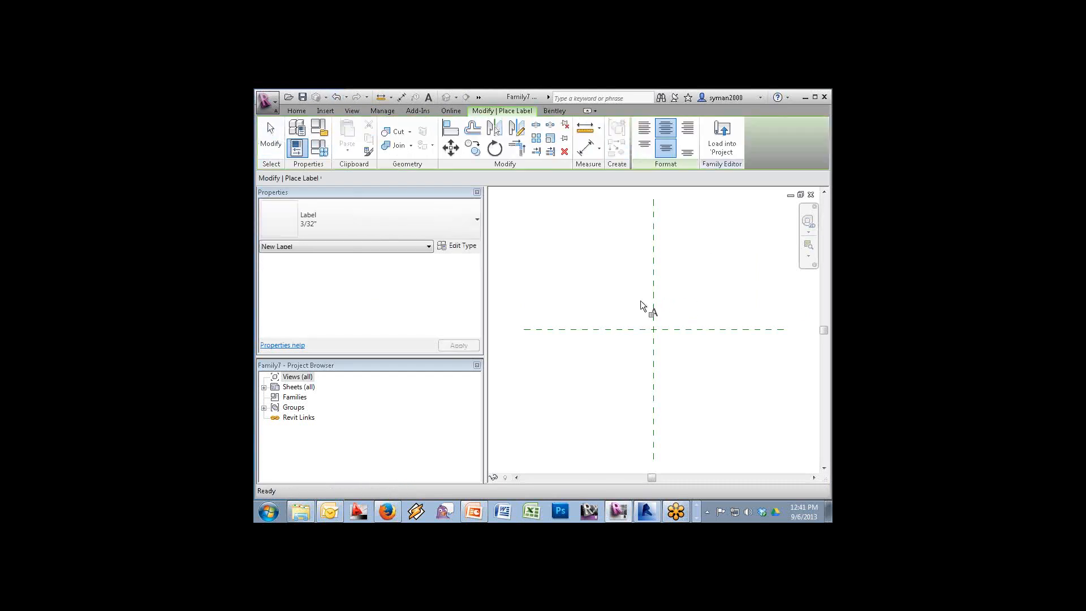
left_click(656, 332)
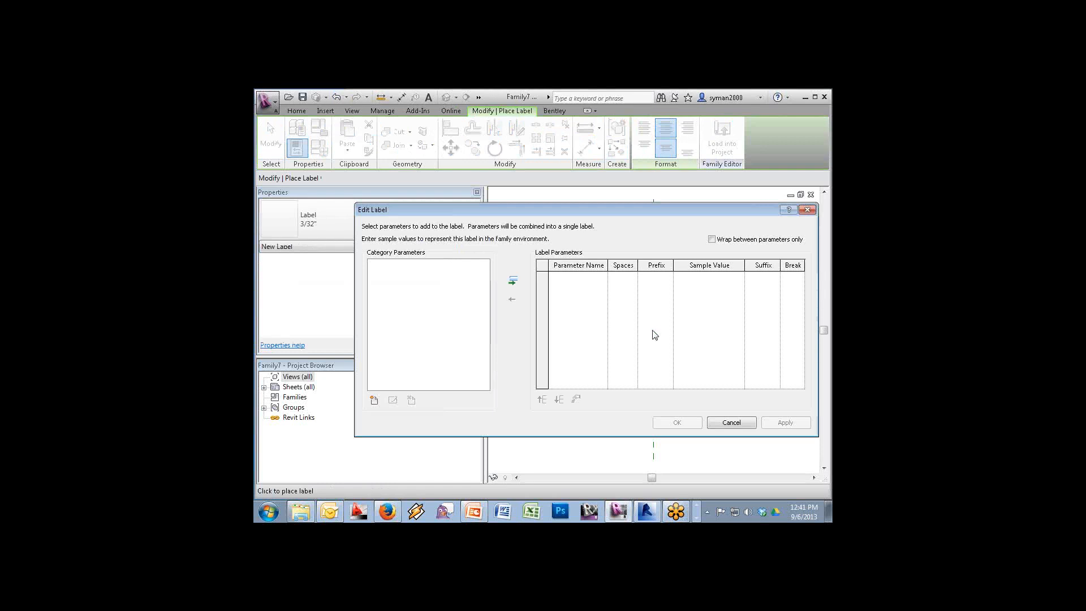
left_click(373, 400)
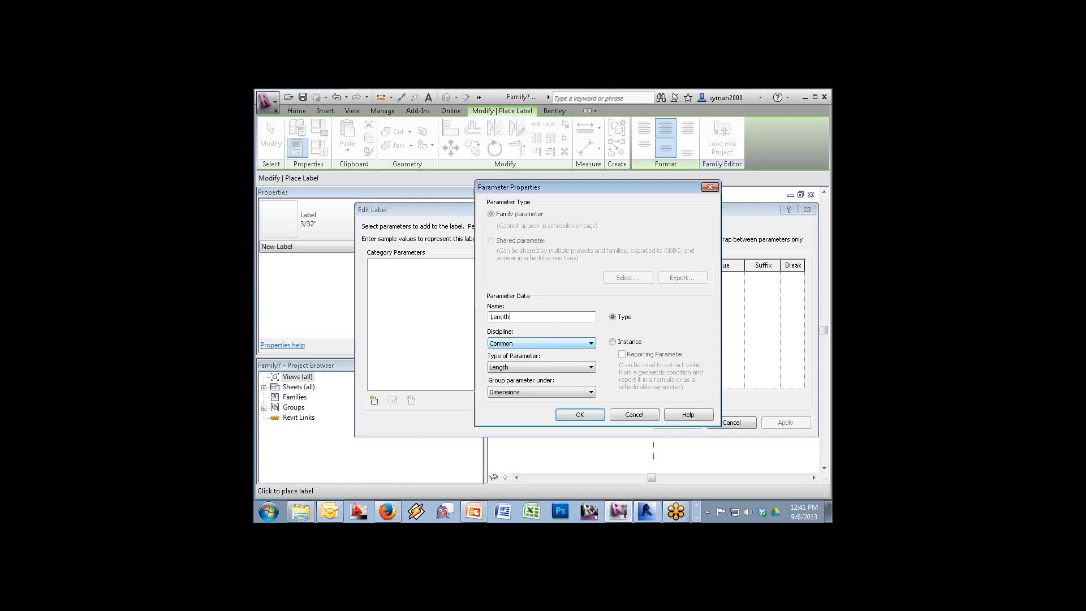
left_click(624, 342)
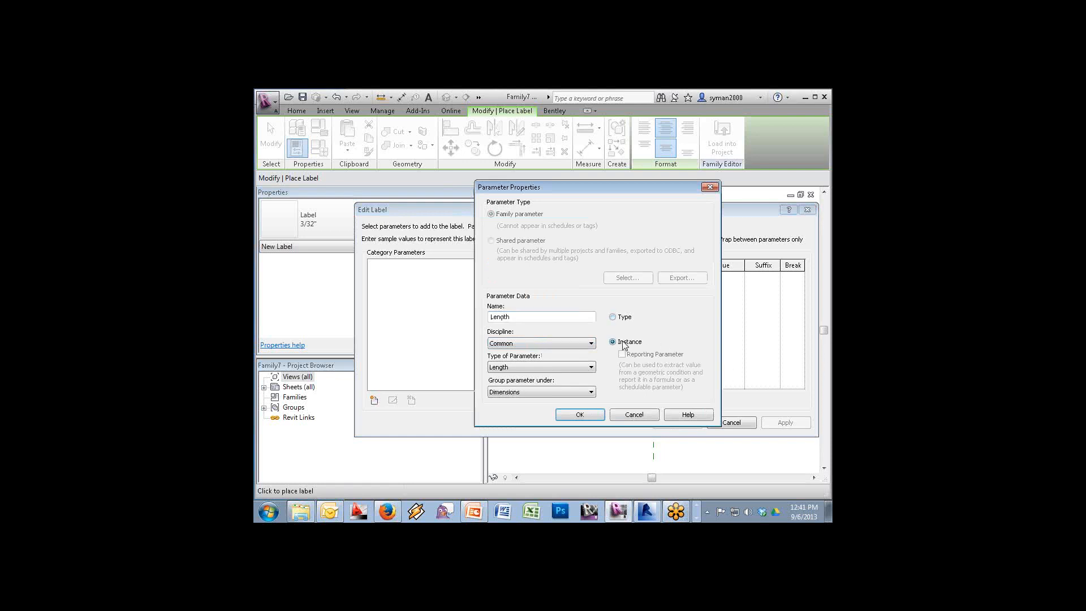
left_click(580, 414)
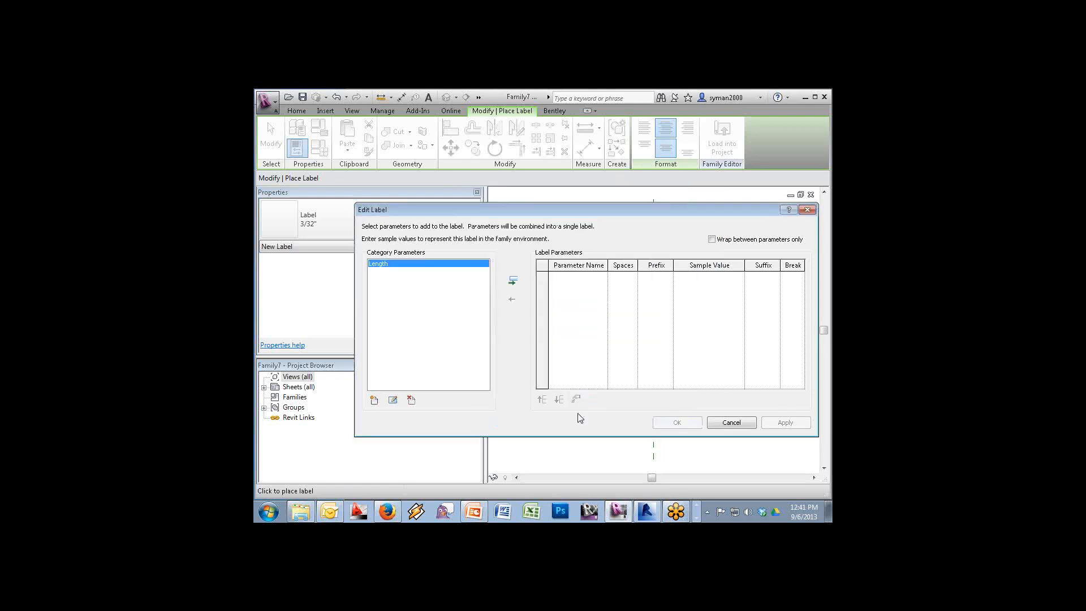
left_click(512, 280)
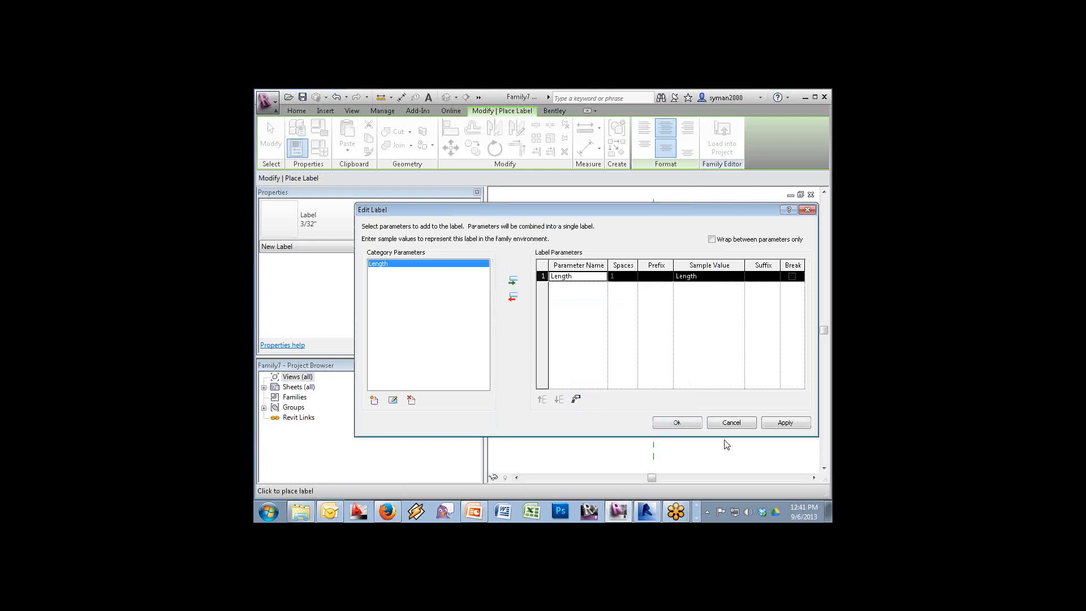
left_click(677, 423)
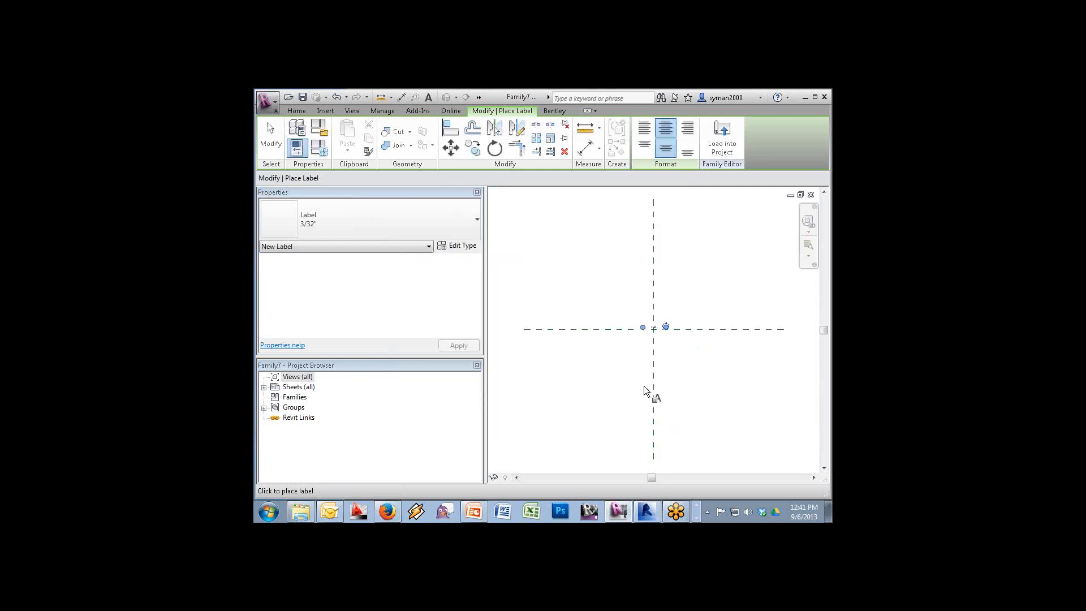
key("Escape")
key("Escape")
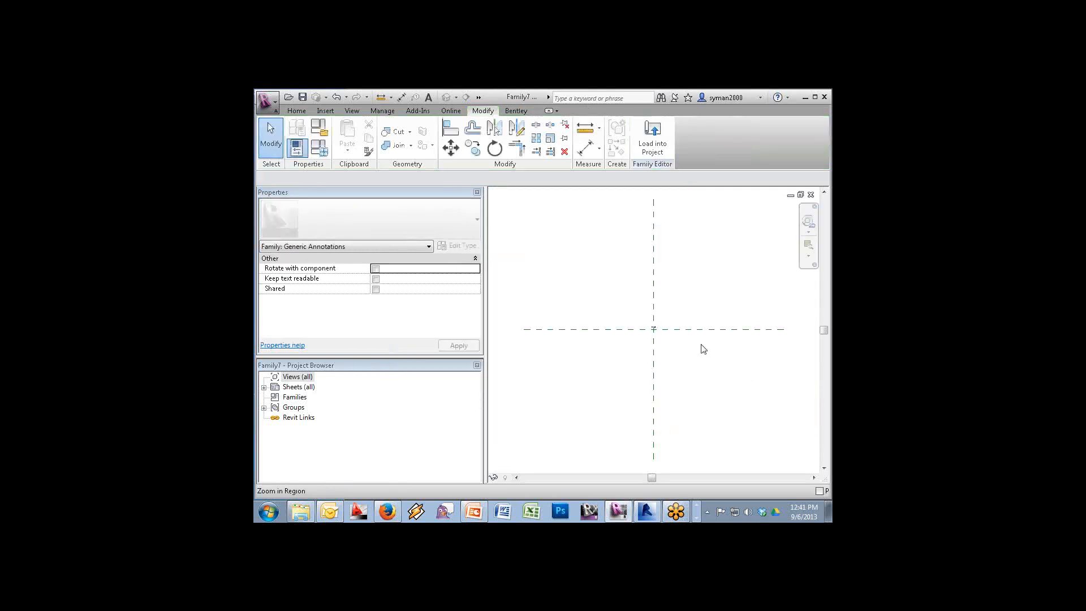
Zoom in, nudge the Length label slightly, and start loading the family into a project
left_click(812, 249)
left_click_drag(707, 294, 608, 361)
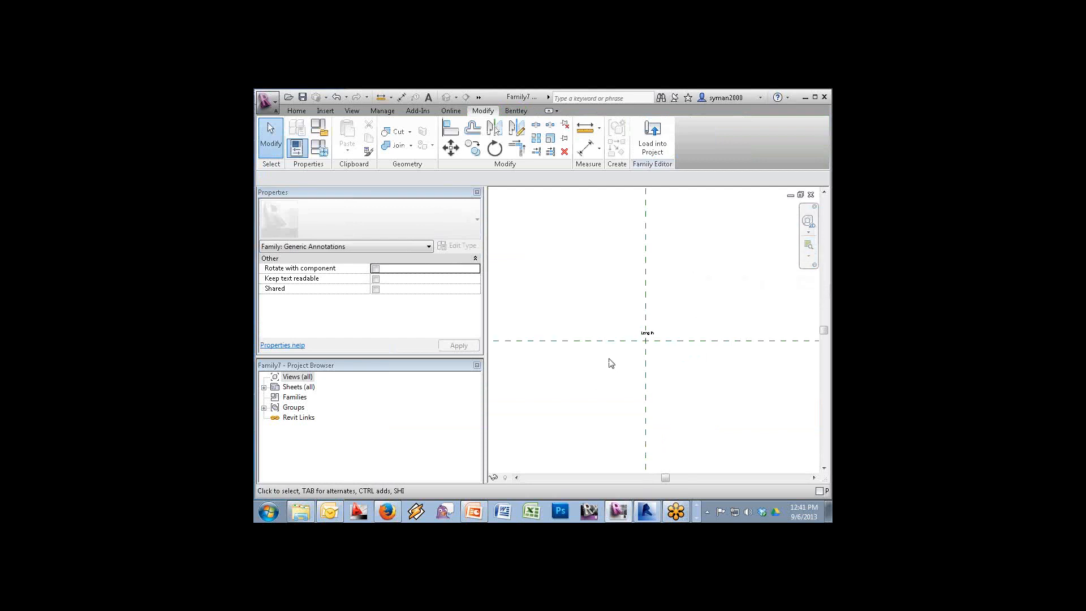
left_click(649, 336)
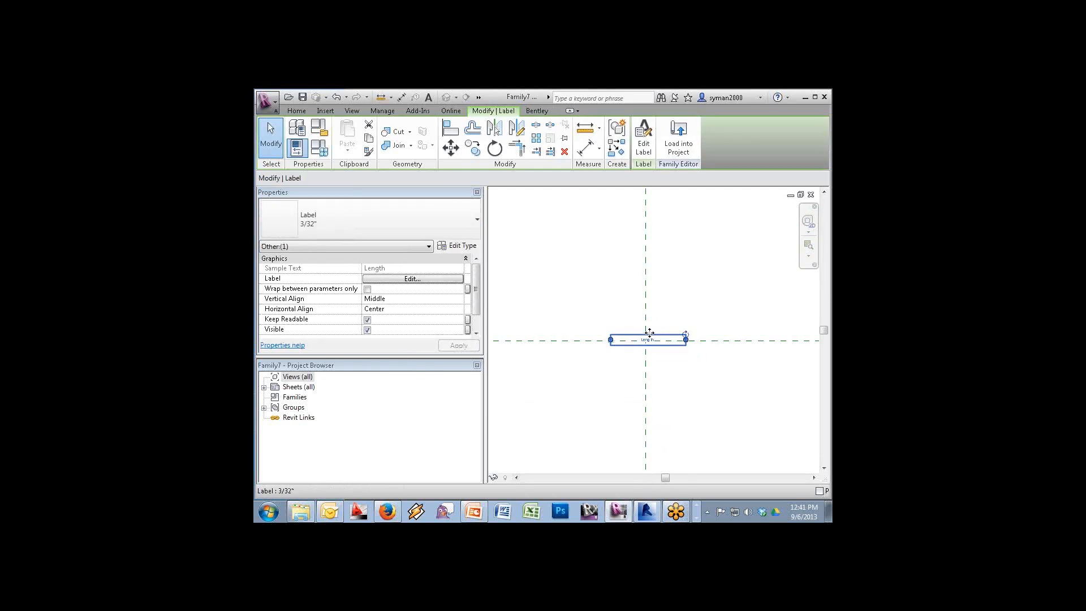
left_click_drag(649, 332, 649, 332)
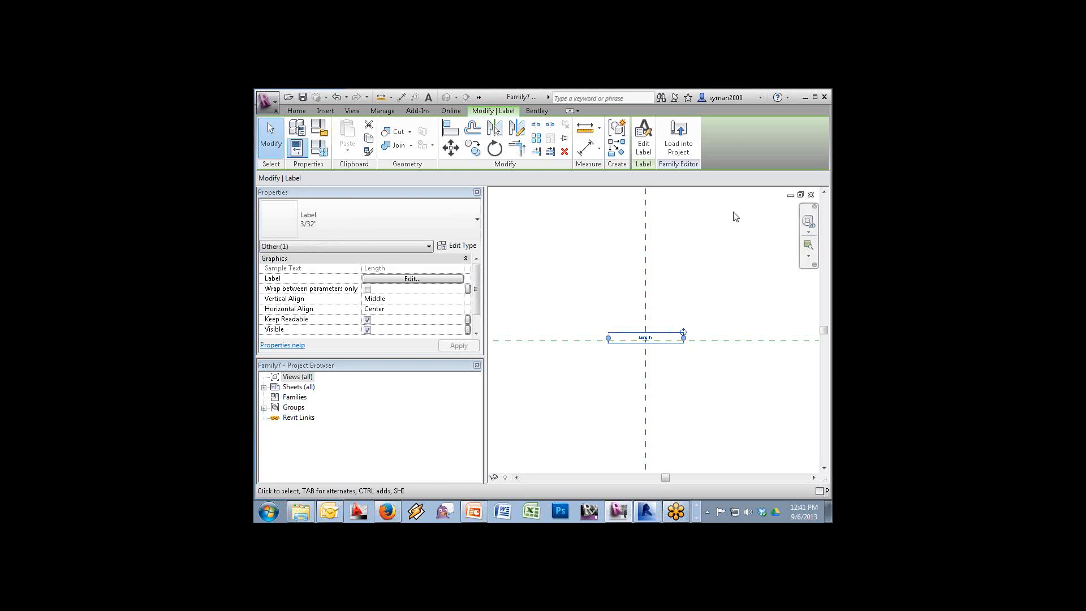
left_click(680, 142)
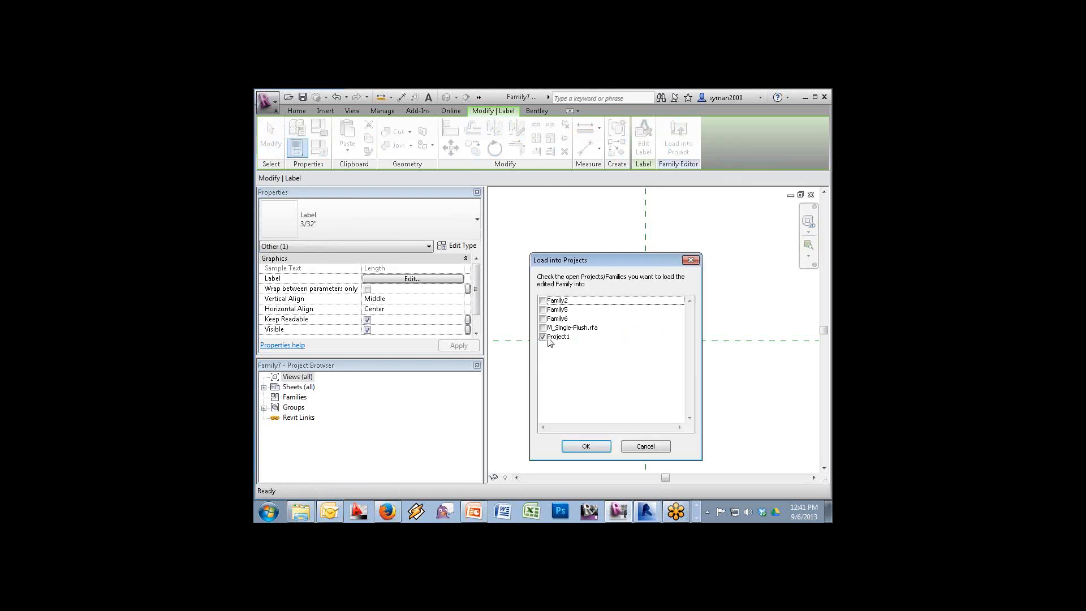
Load the label family into Family6 instead of Project1 and place one symbol above the length line
left_click(543, 337)
left_click(543, 328)
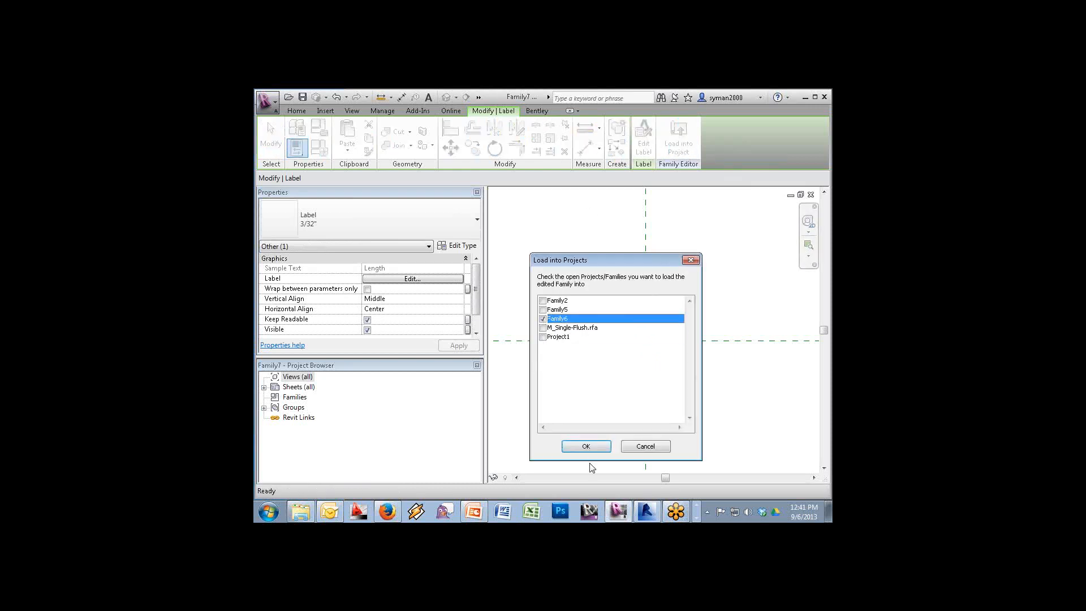
left_click(586, 447)
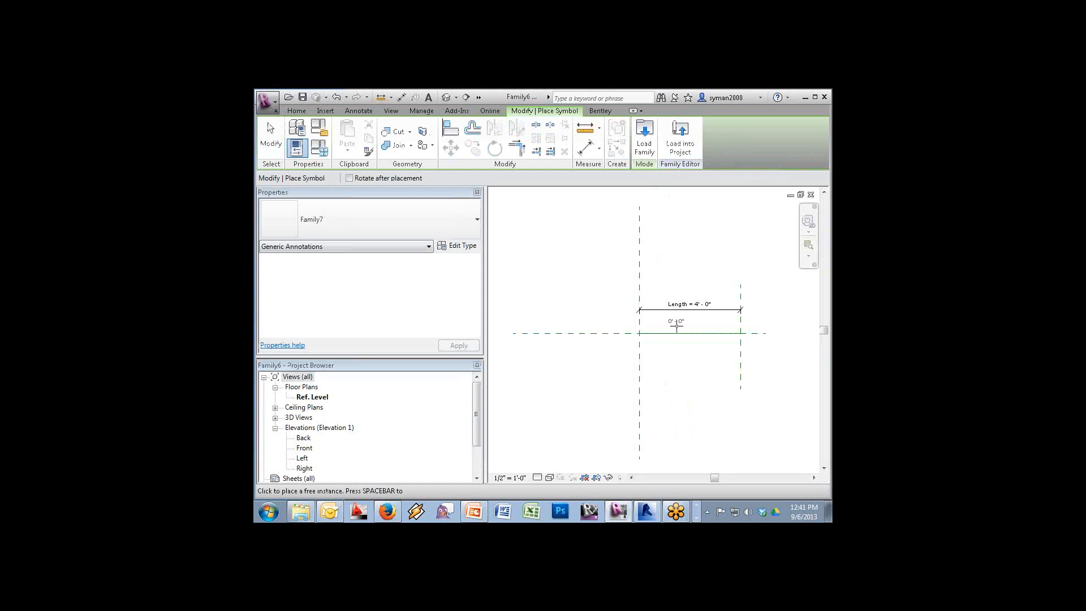
left_click(692, 328)
key("Escape")
Link the placed symbol's Length to Family6's Length parameter so it reads 4' - 0"
left_click(711, 310)
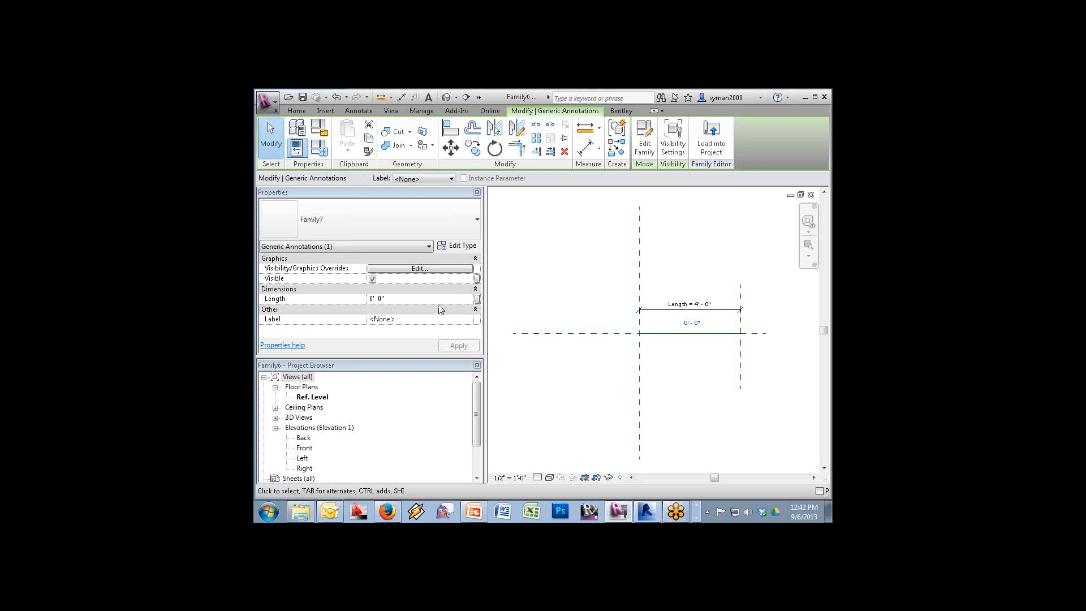
left_click(477, 299)
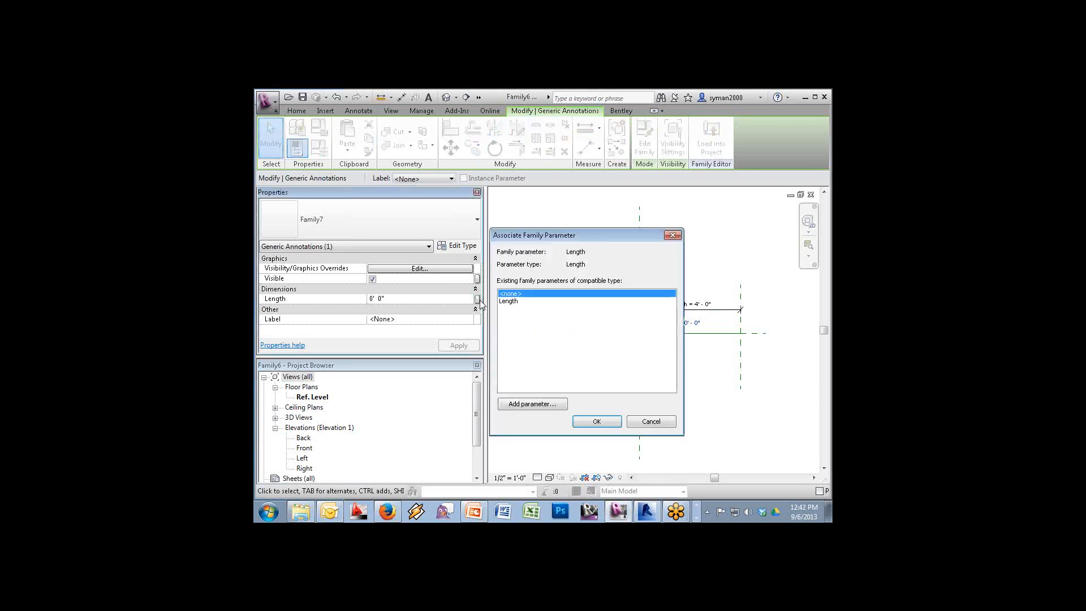
left_click(509, 301)
left_click(598, 421)
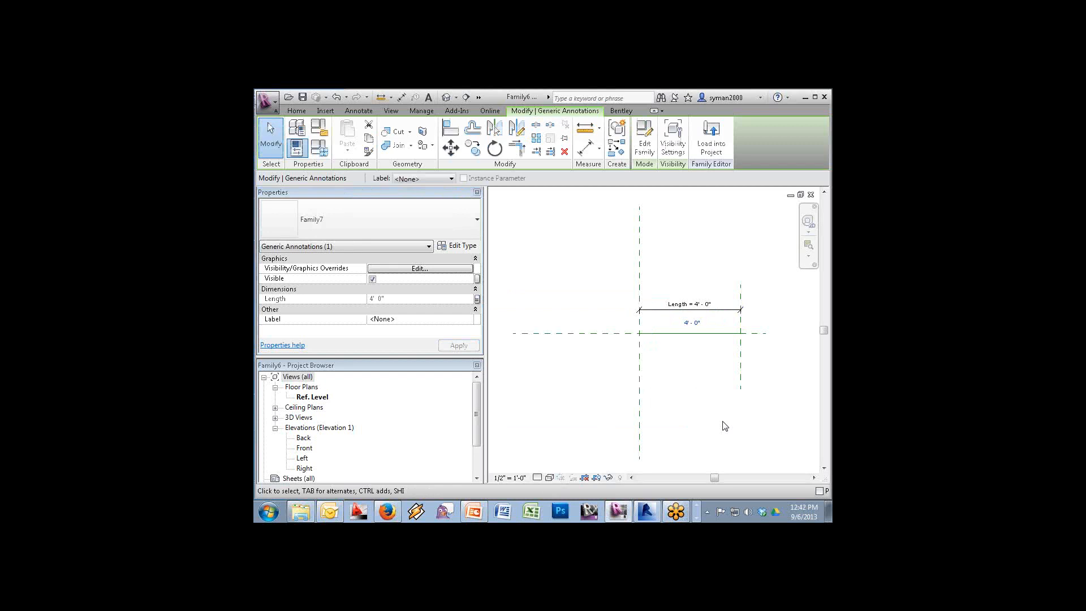
left_click(691, 324)
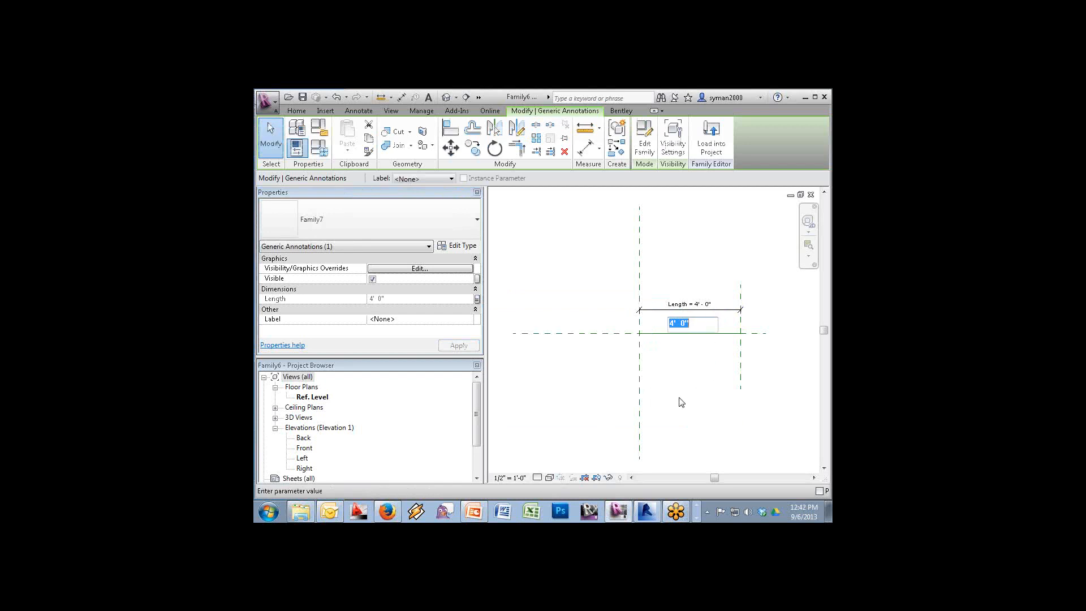
left_click(665, 413)
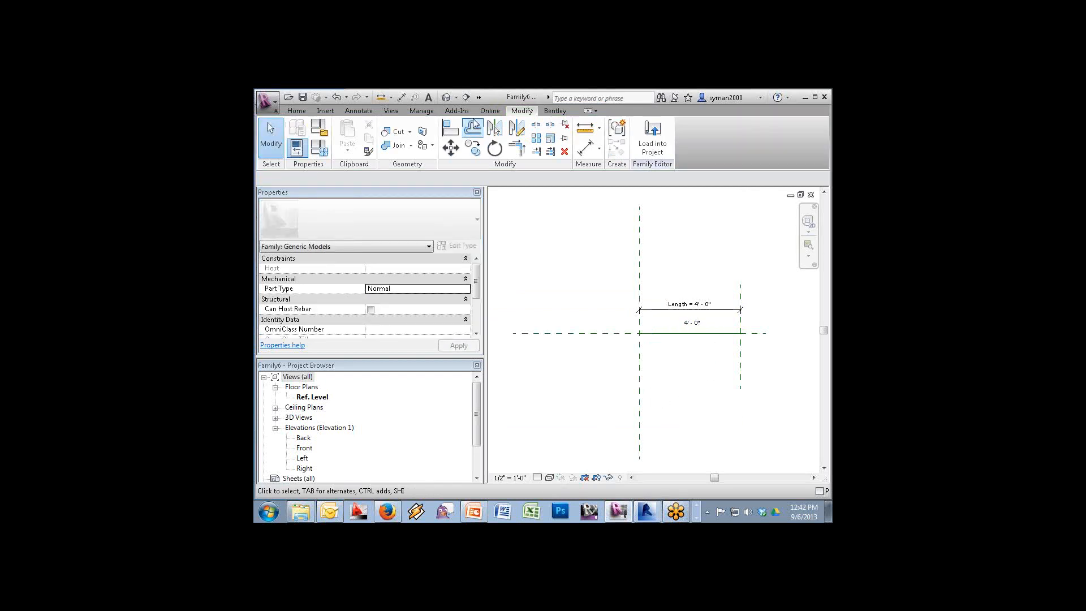
Select the 4' - 0" label symbol and open Family7 for editing
left_click(266, 101)
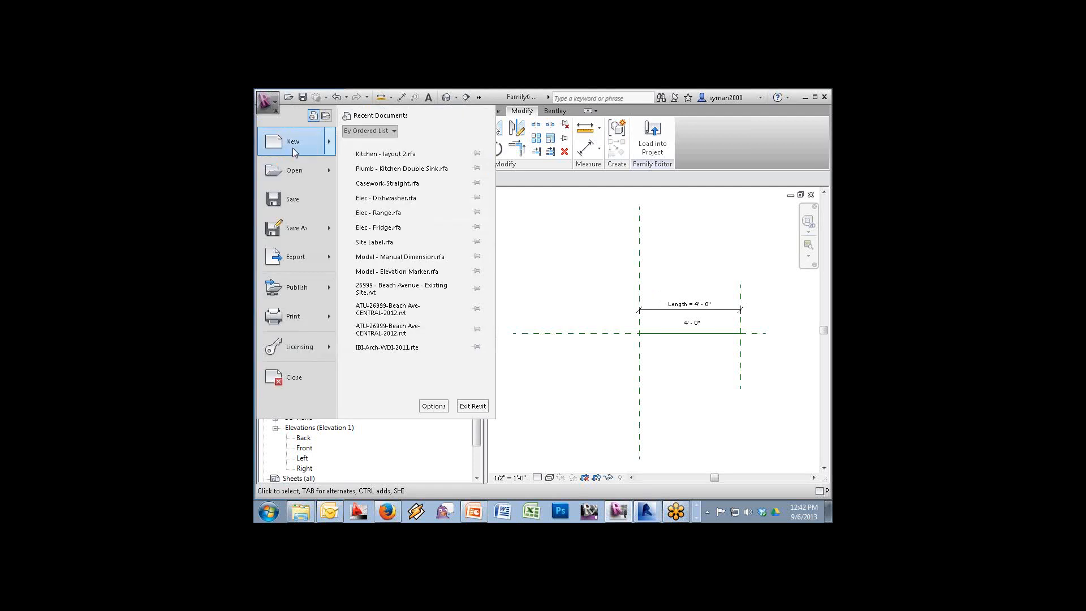
mouse_move(293, 147)
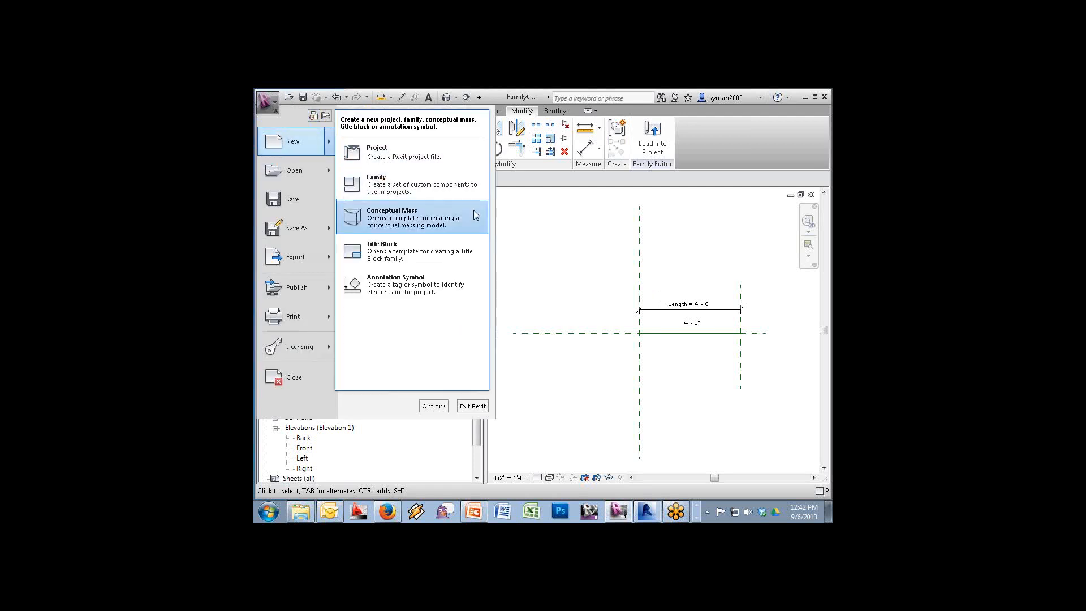
left_click(730, 337)
left_click(700, 326)
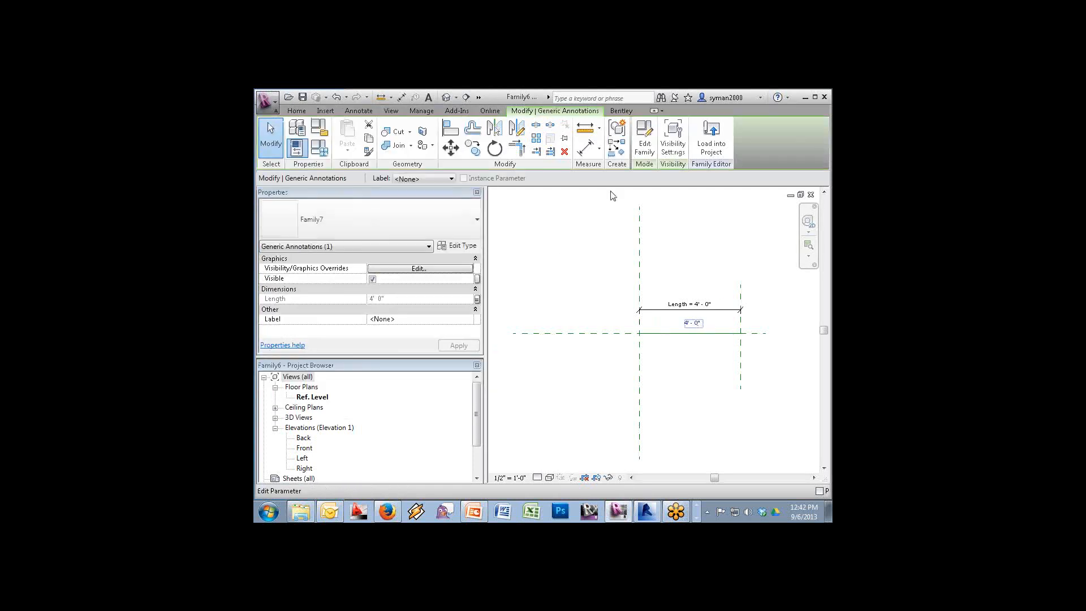
left_click(651, 147)
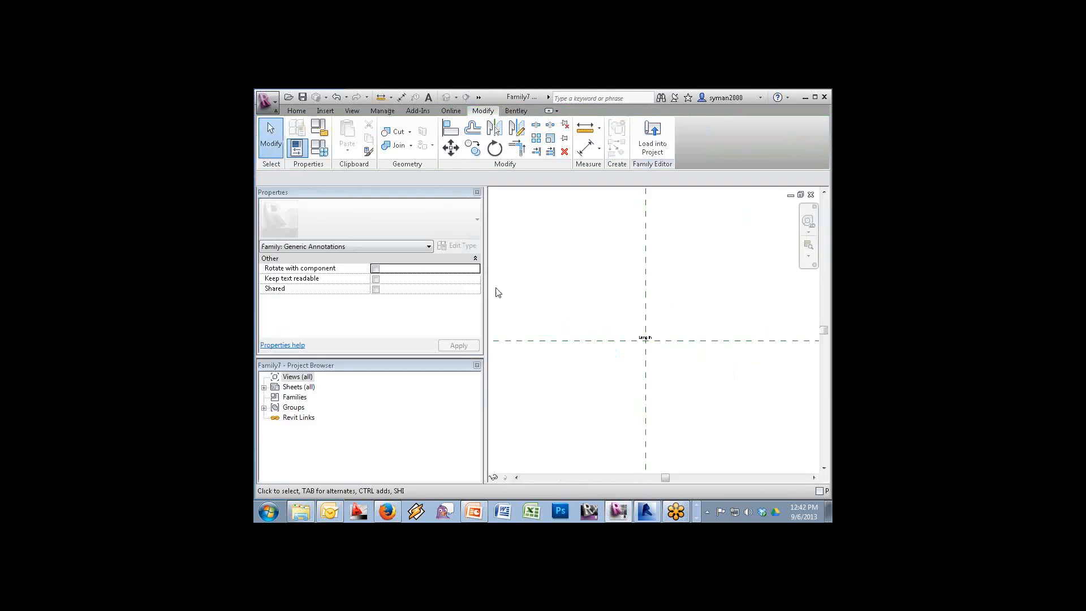
Add a new instance parameter 'Length (Meters)' as the label's second line and open its number format
left_click(655, 341)
left_click(644, 144)
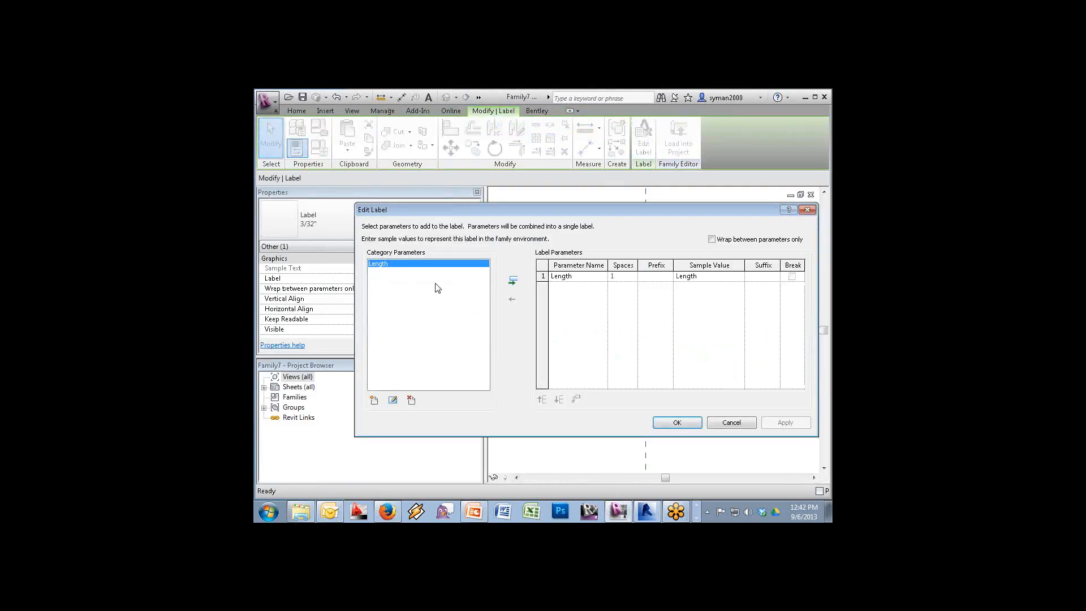
left_click(374, 399)
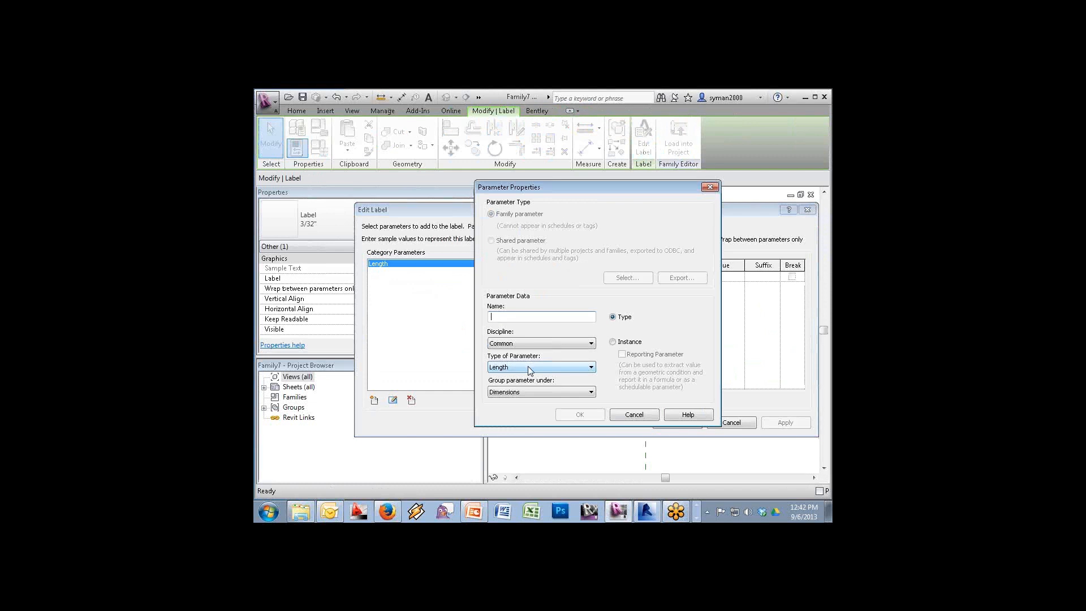
type("Length (Meters")
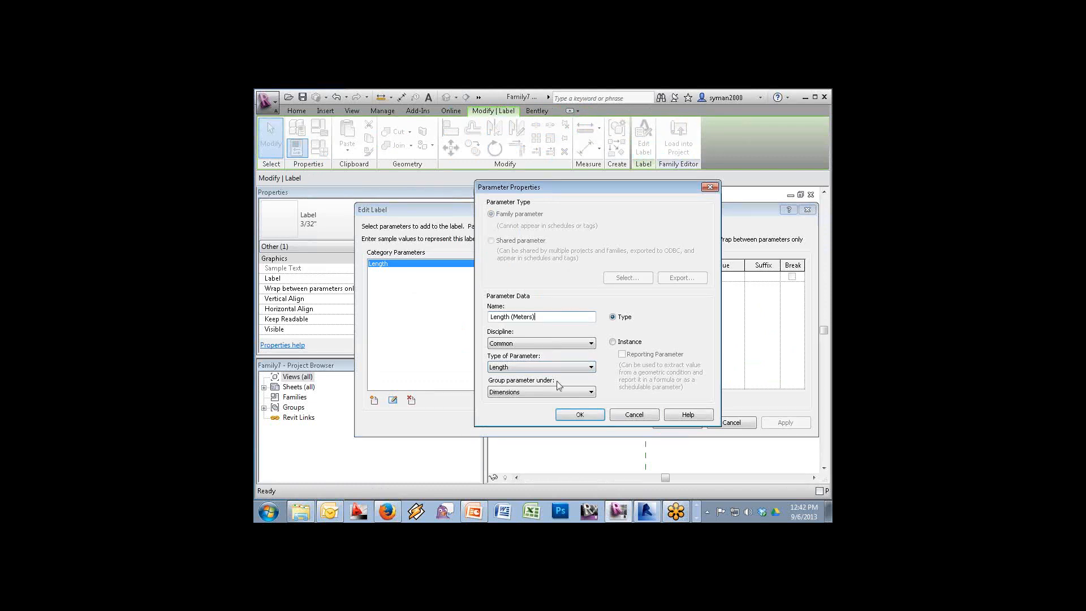
left_click(625, 347)
left_click(580, 415)
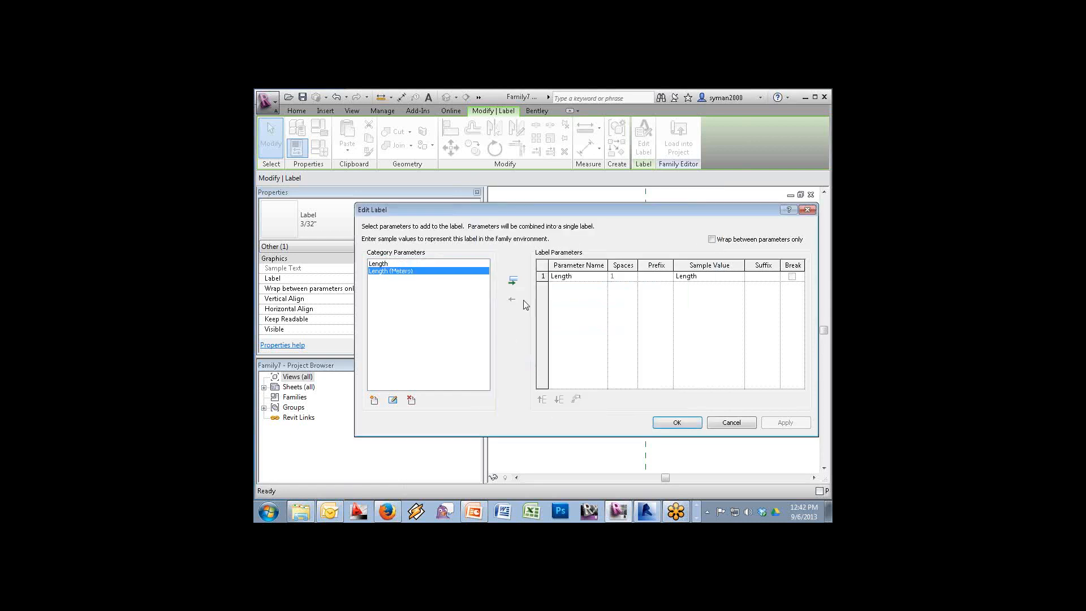
left_click(511, 282)
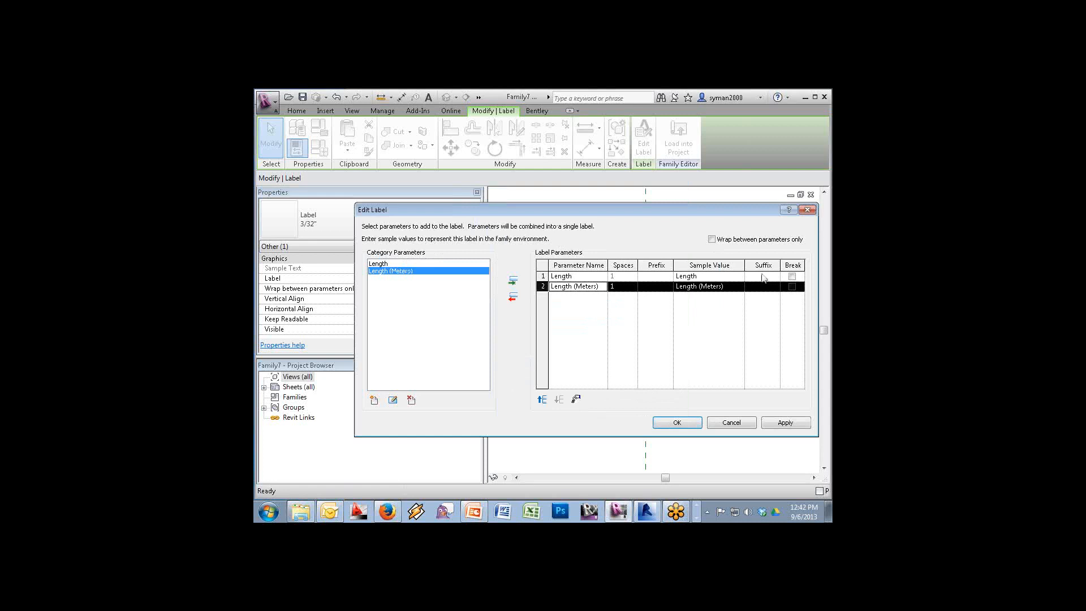
left_click(792, 276)
left_click(576, 398)
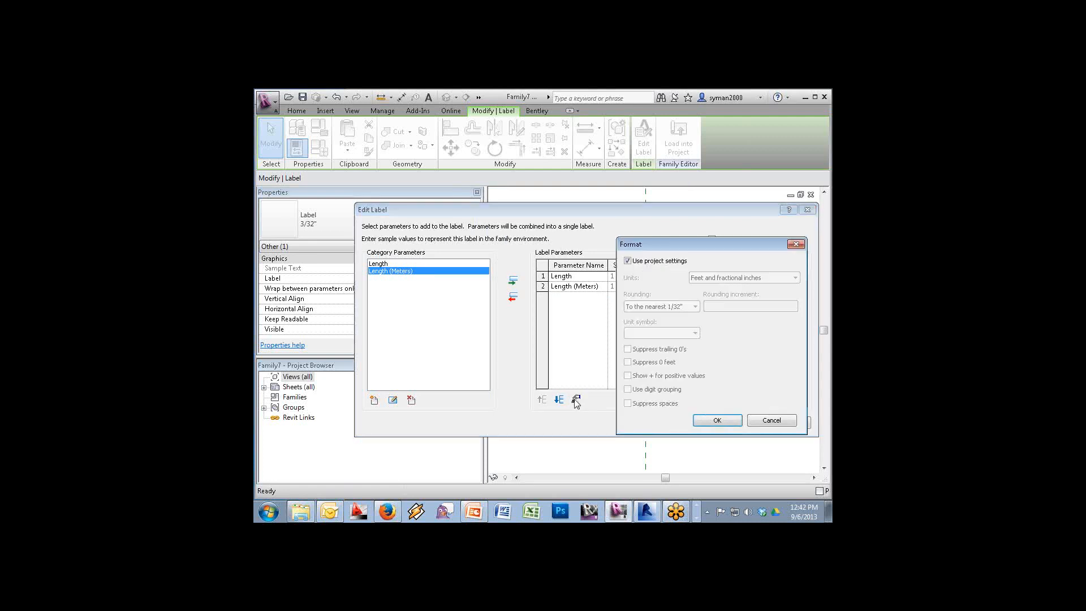
Format the first selected label parameter in Meters with 2 decimal places and an m symbol
left_click(647, 262)
left_click(763, 278)
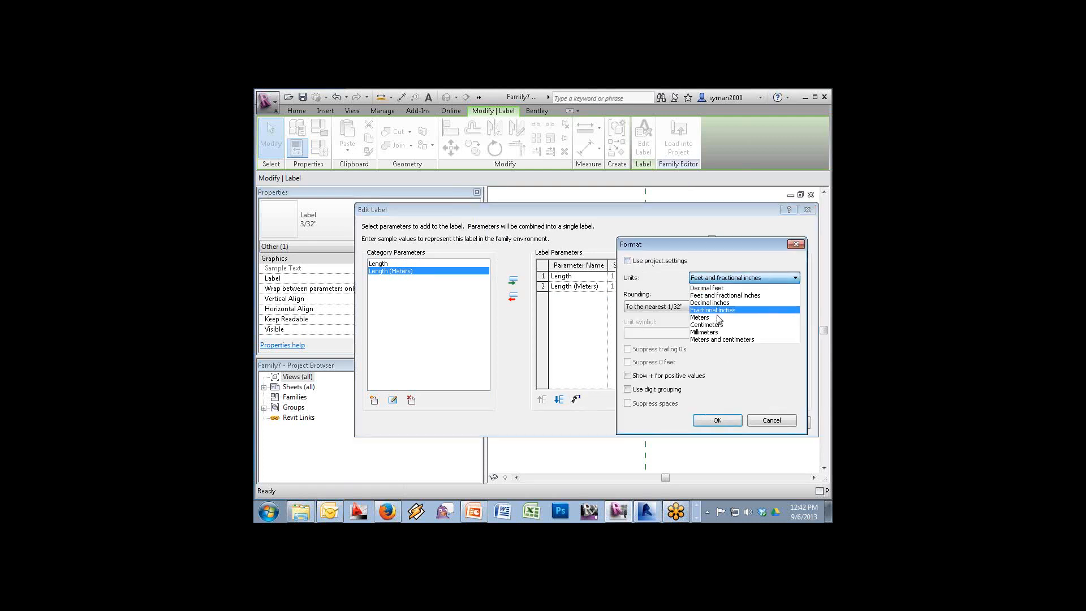
left_click(719, 320)
left_click(683, 309)
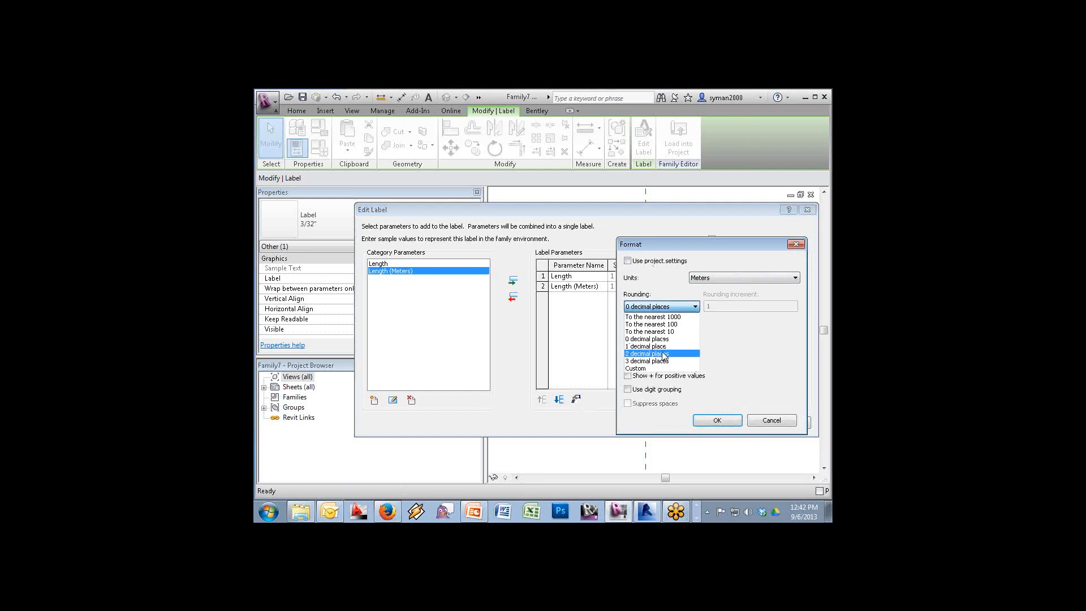
left_click(662, 355)
left_click(642, 335)
left_click(638, 350)
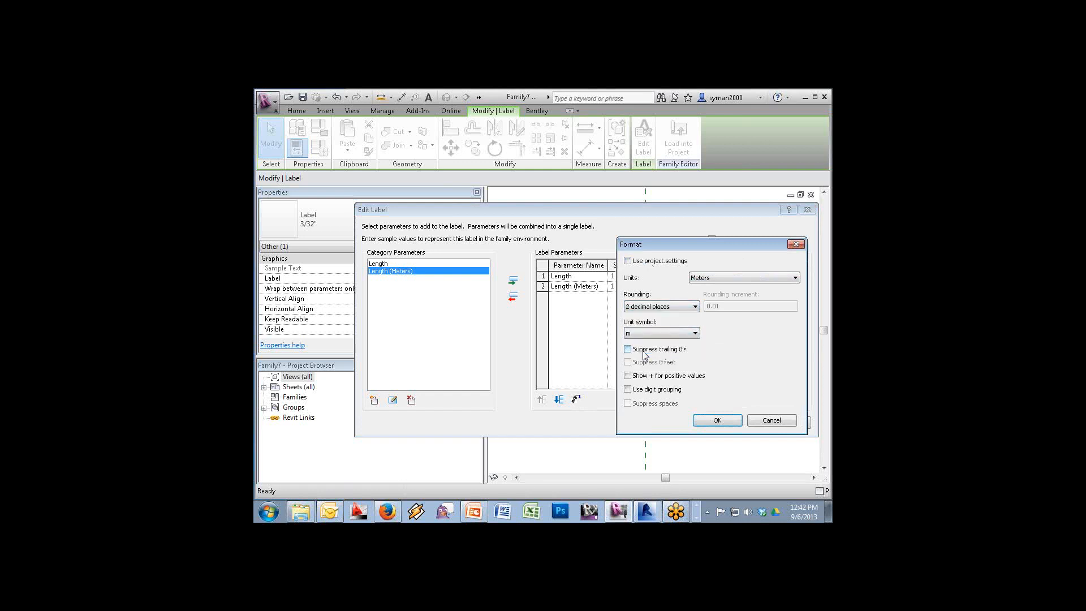
left_click(711, 420)
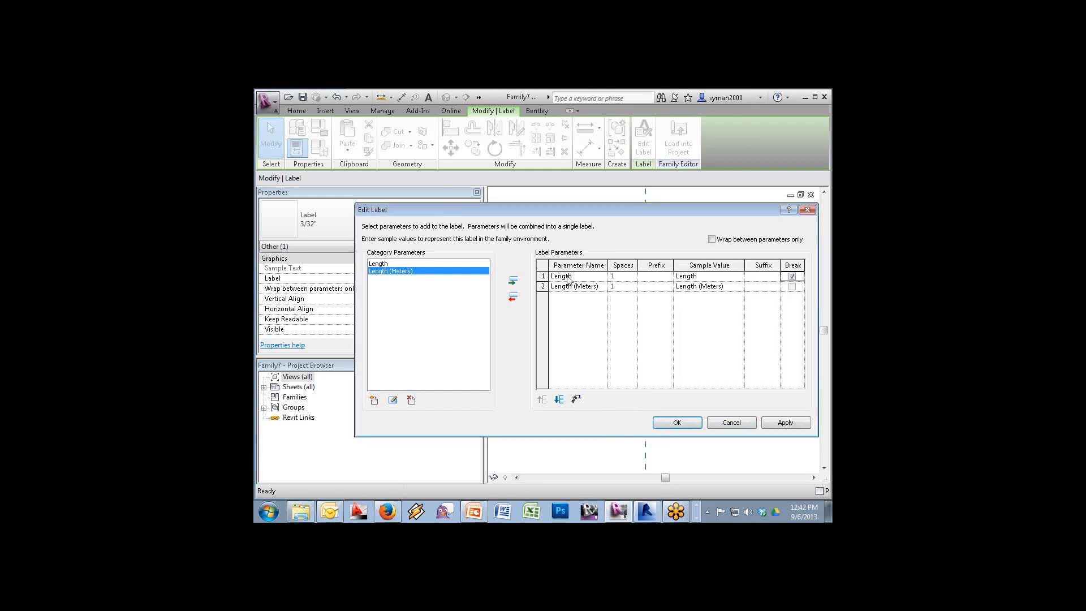
Format the Length (Meters) line in Meters, rounded to 2 decimal places, with an m symbol
left_click(543, 286)
left_click(576, 399)
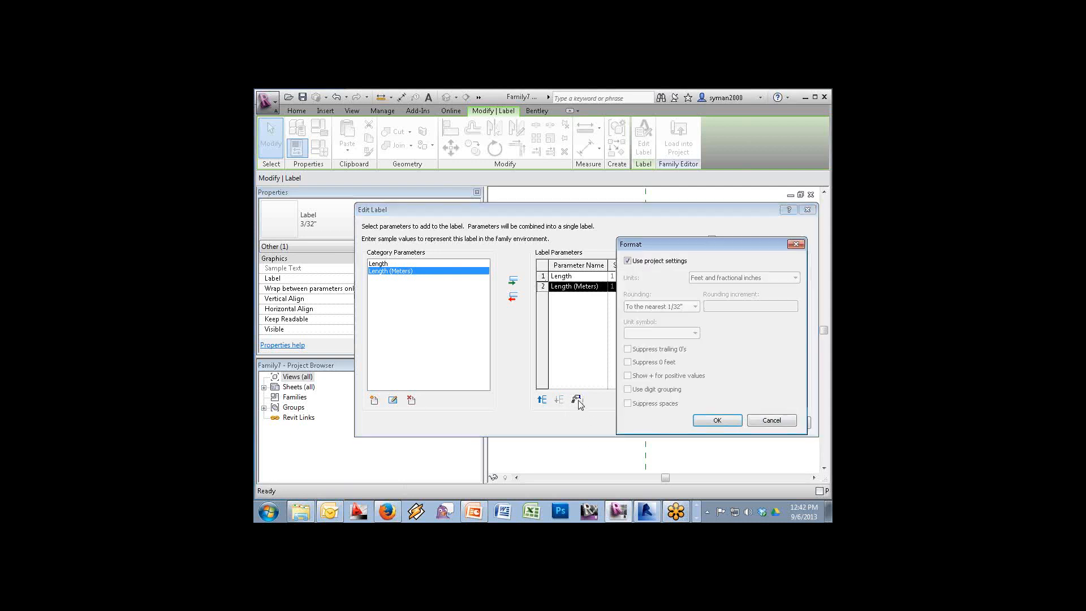
left_click(652, 261)
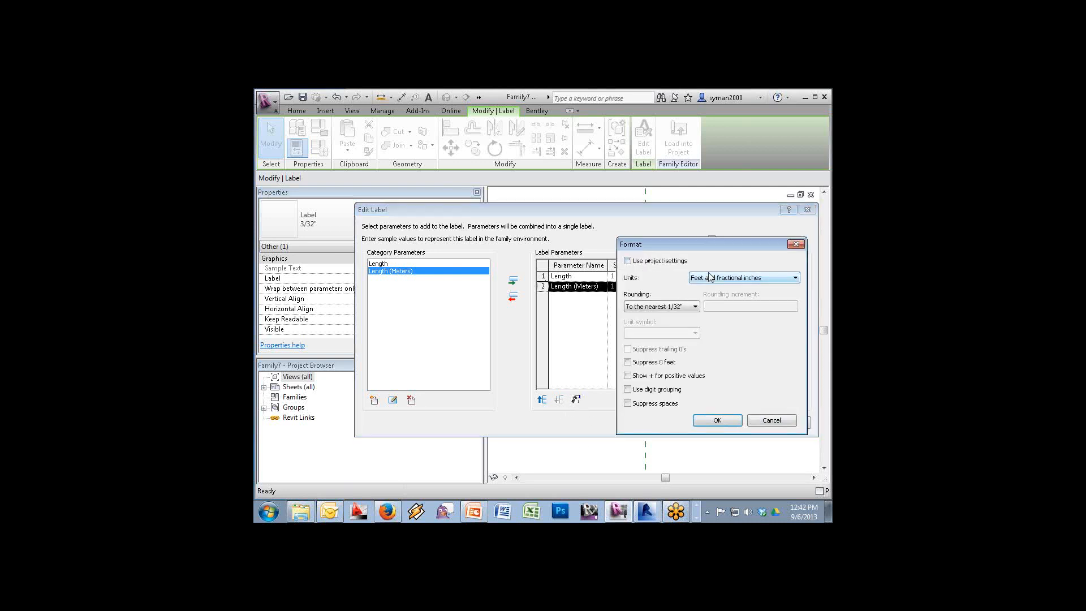
left_click(711, 278)
left_click(699, 317)
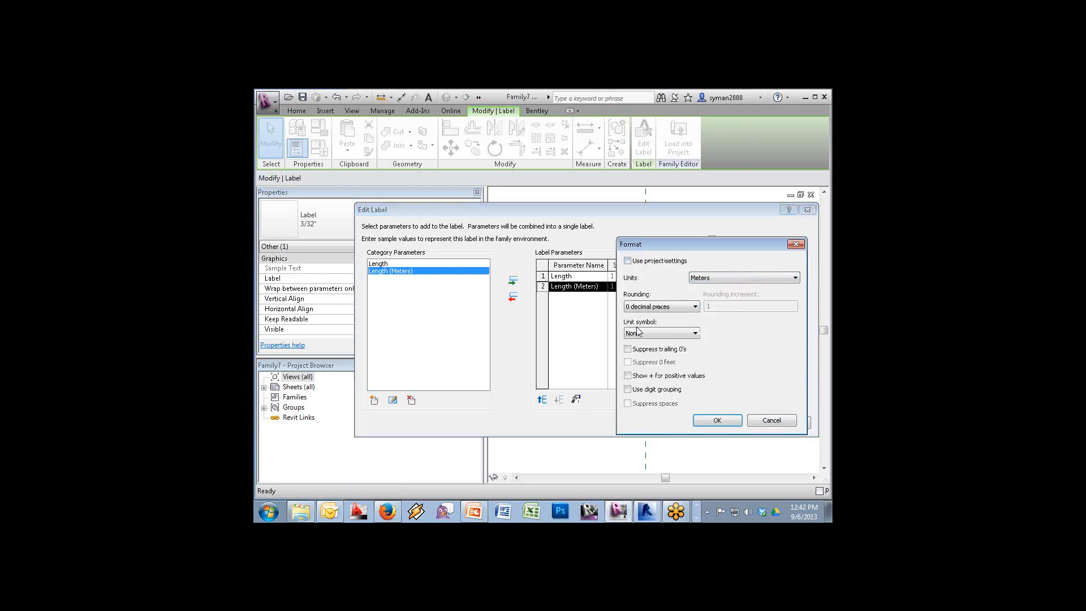
left_click(645, 307)
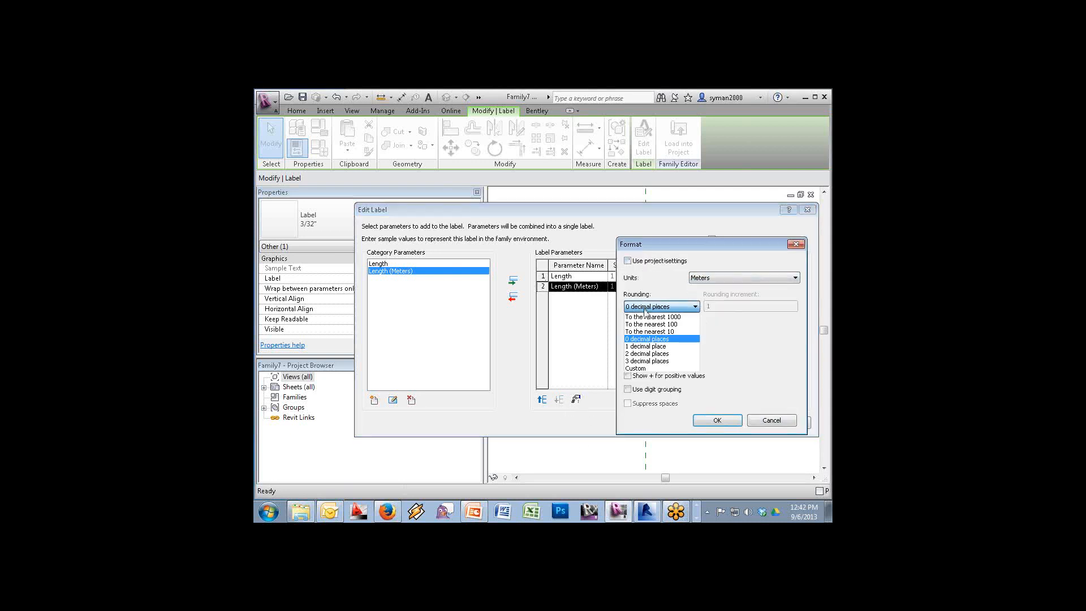
left_click(645, 353)
left_click(657, 332)
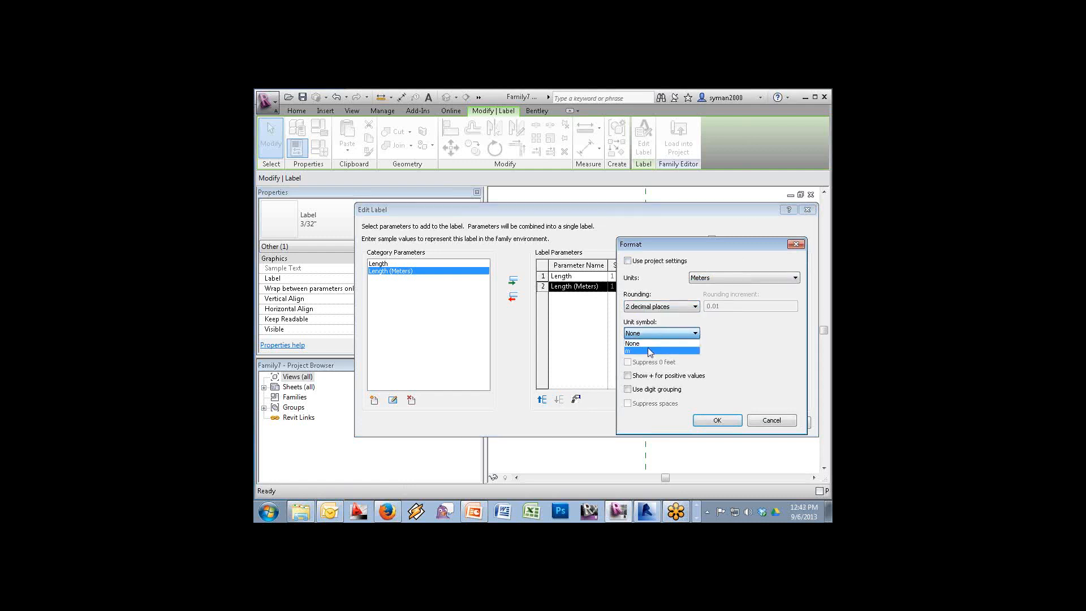
left_click(649, 351)
left_click(717, 420)
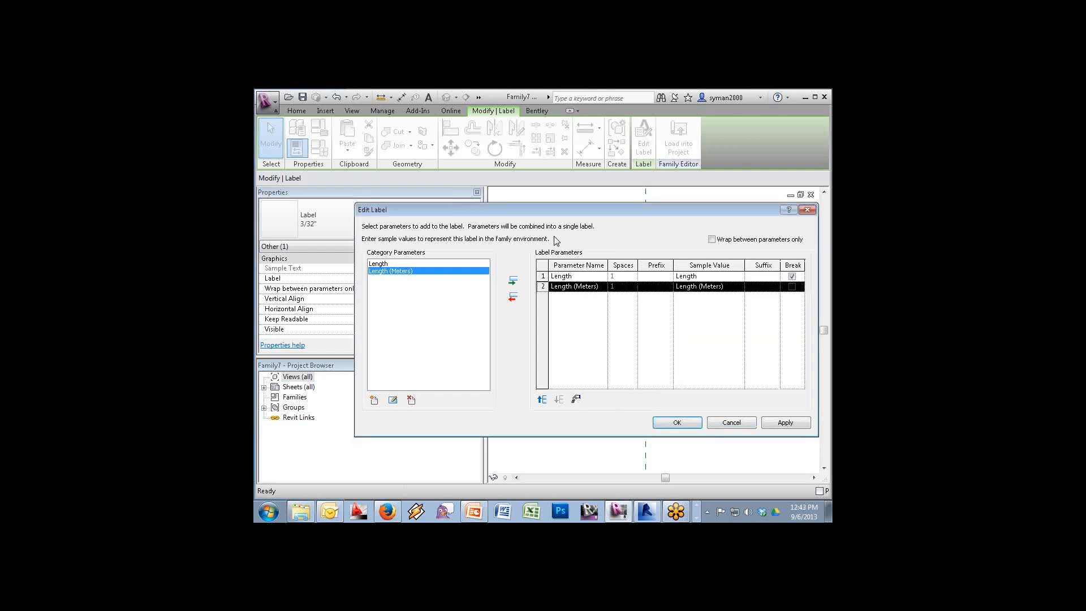
Return the Length line to project unit settings and apply the label changes
left_click(544, 276)
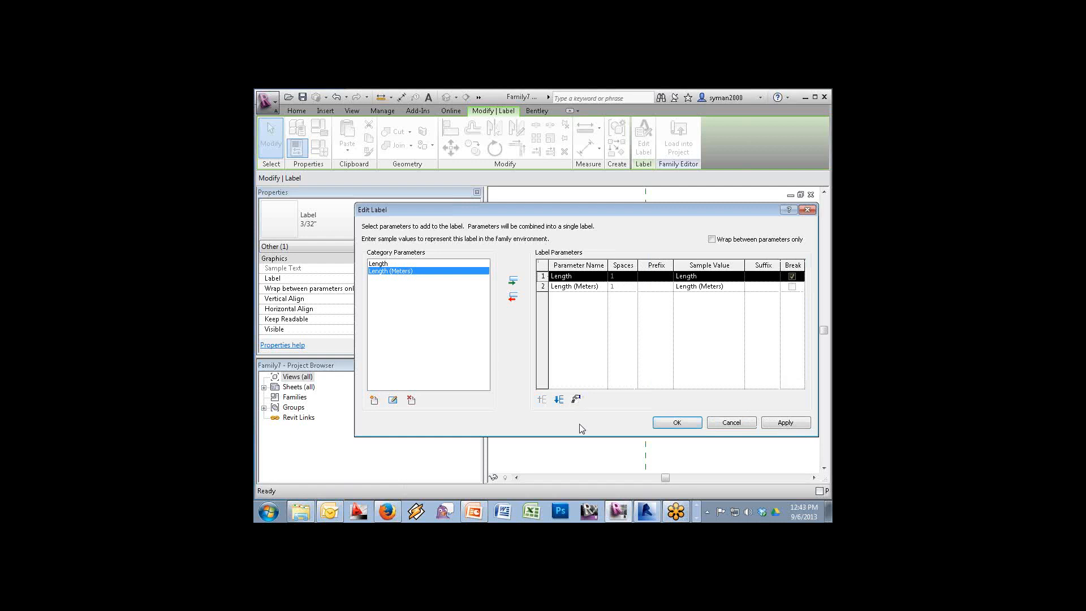
left_click(576, 399)
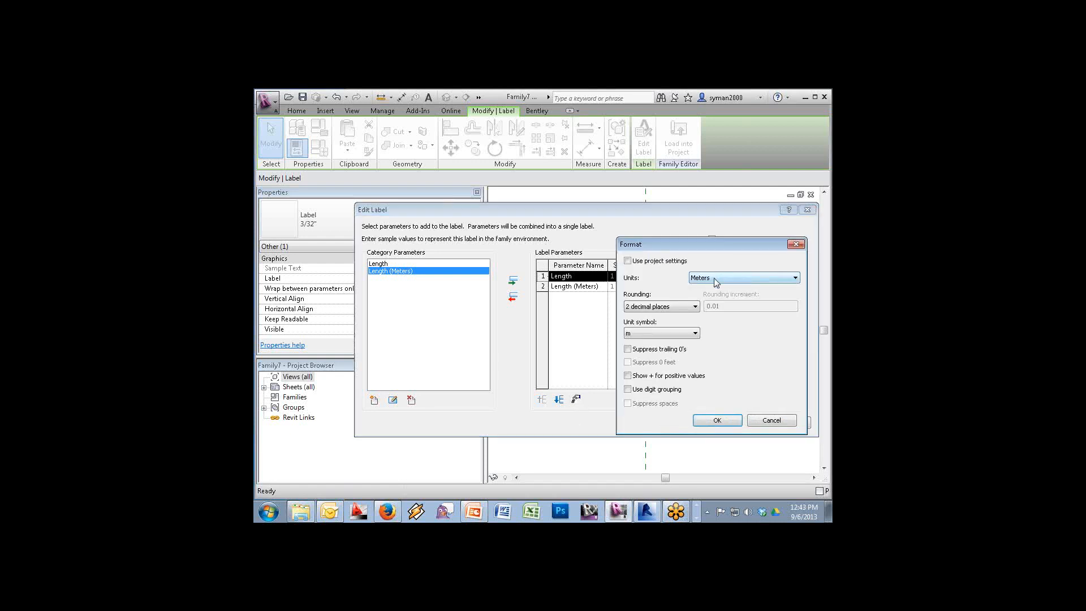
left_click(663, 263)
left_click(718, 422)
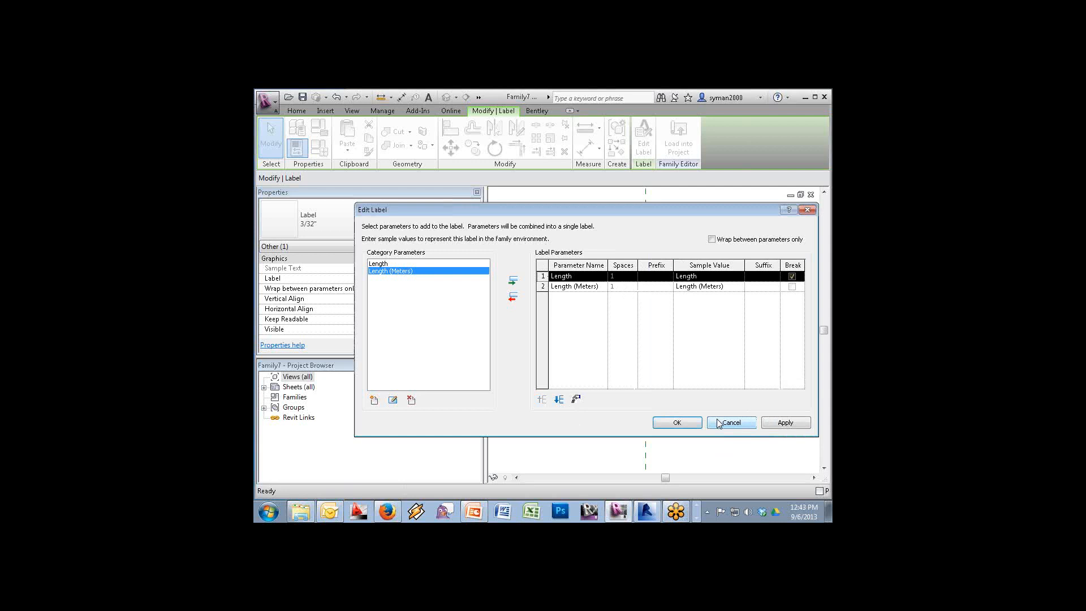
left_click(680, 426)
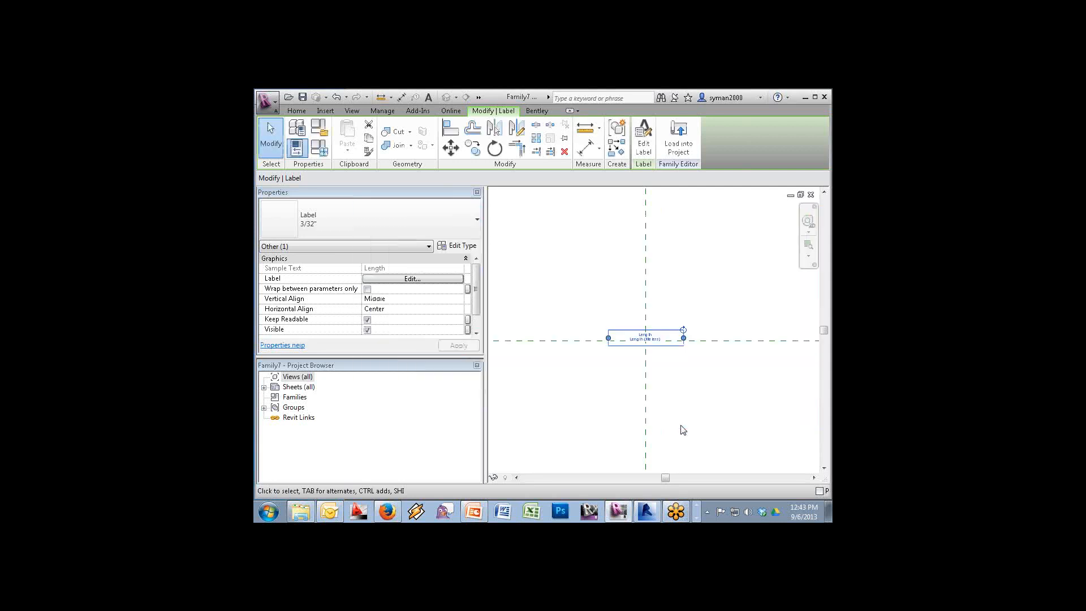
Nudge the label down and reload Family7 into Family6, overwriting the existing version
key("Down")
key("Down")
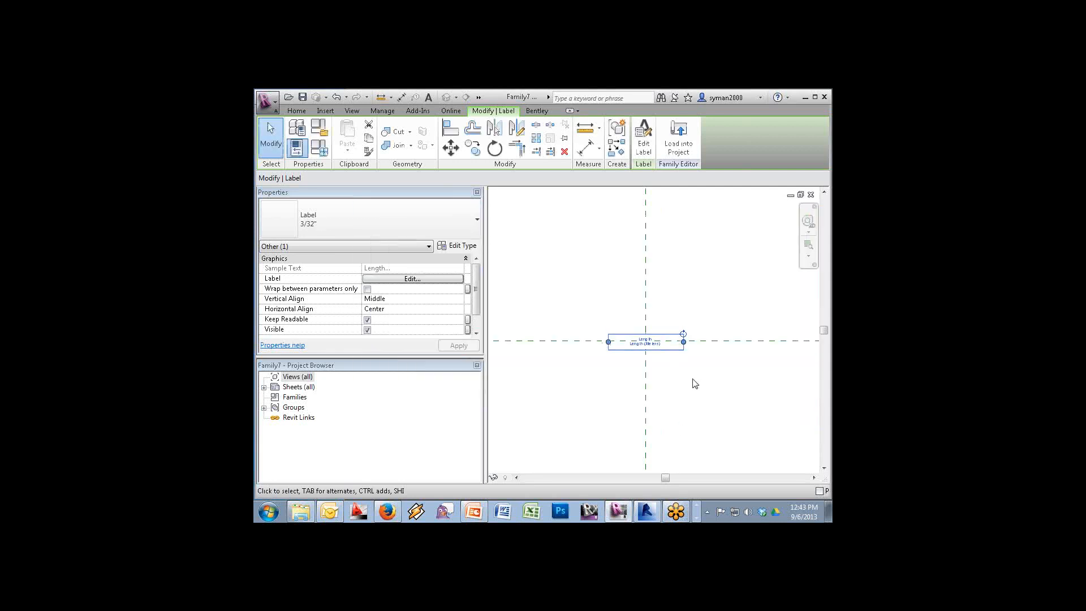
left_click(678, 143)
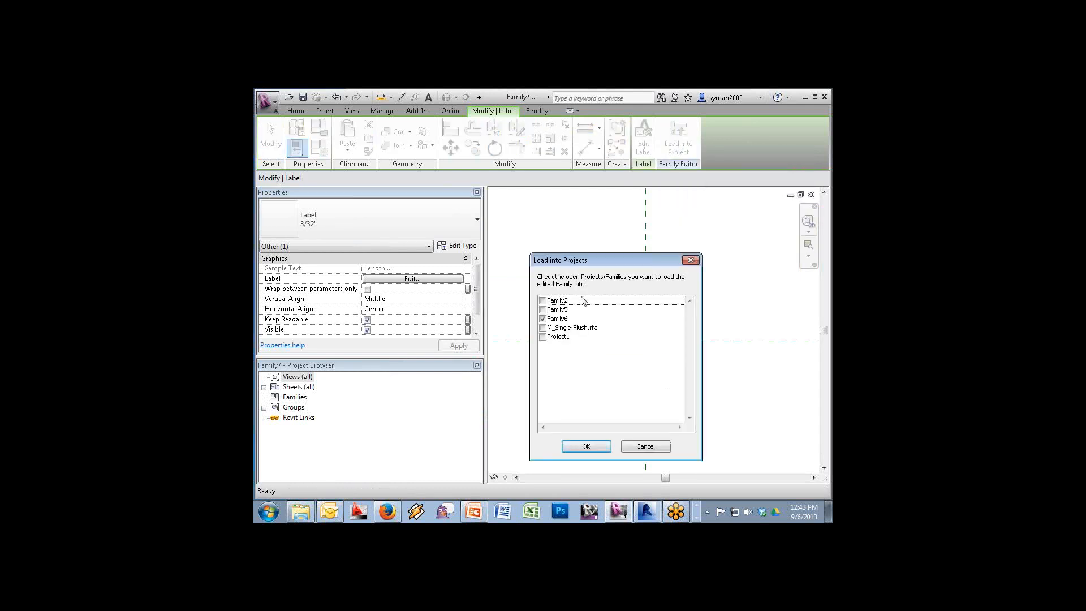
left_click(586, 446)
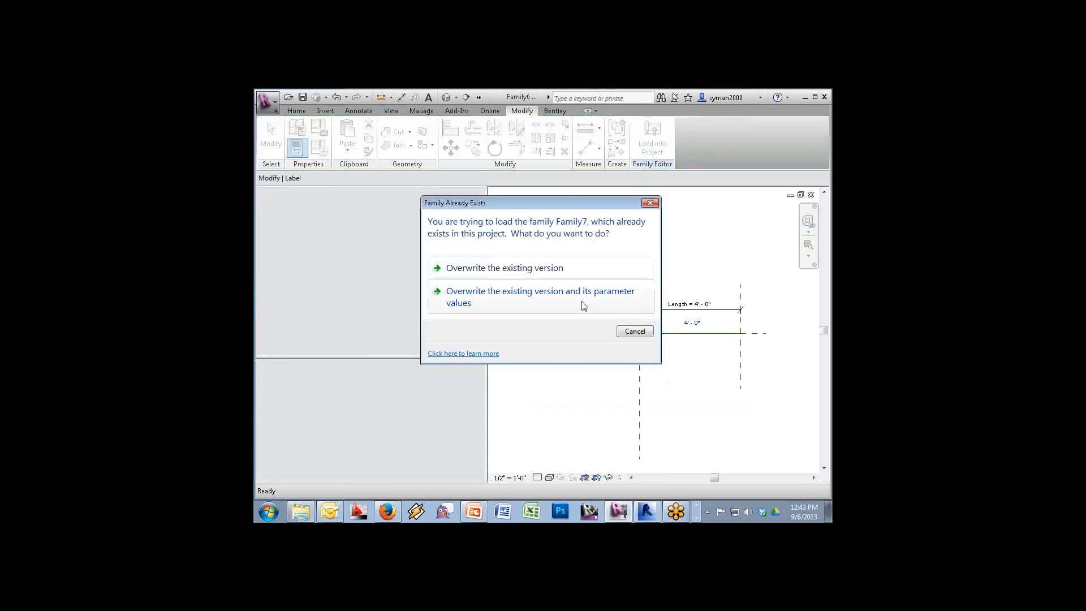
left_click(526, 268)
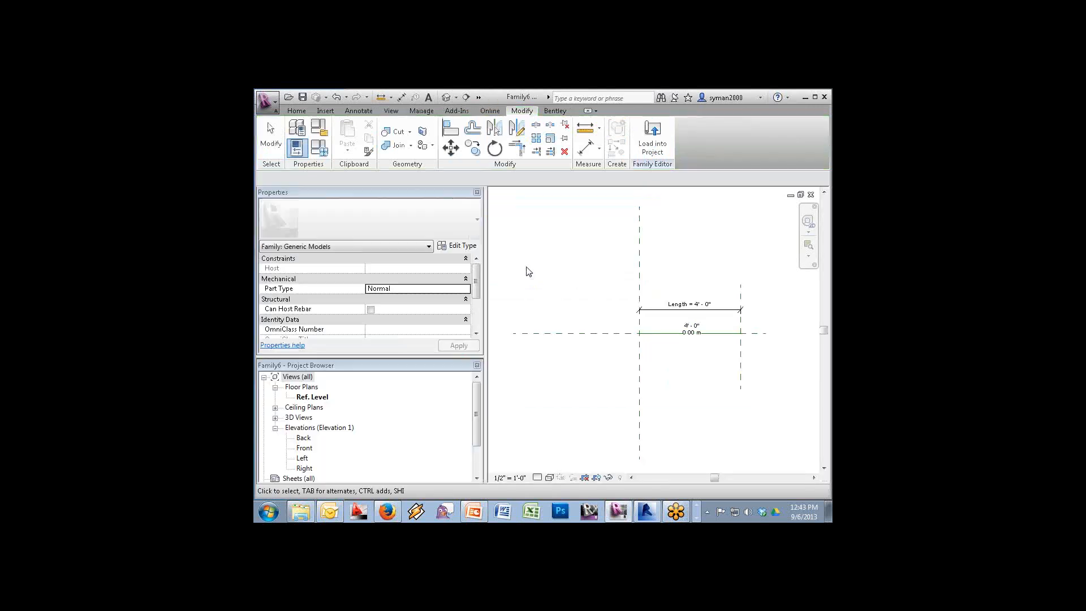
left_click(701, 338)
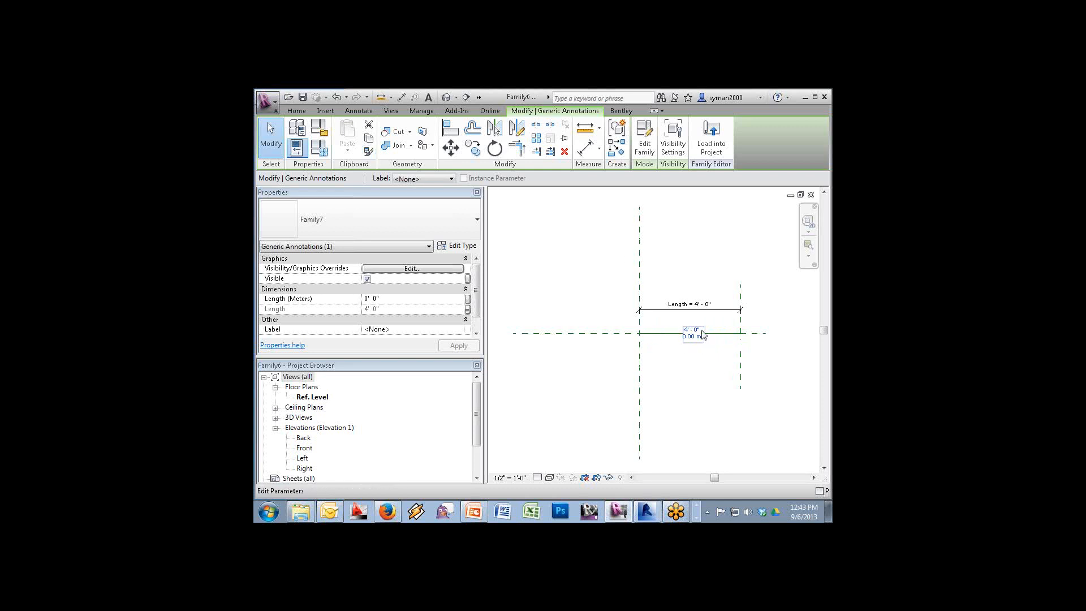
Associate the annotation's Length (Meters) with Family6's Length parameter so it reads 1.22 m
left_click(469, 298)
left_click(468, 299)
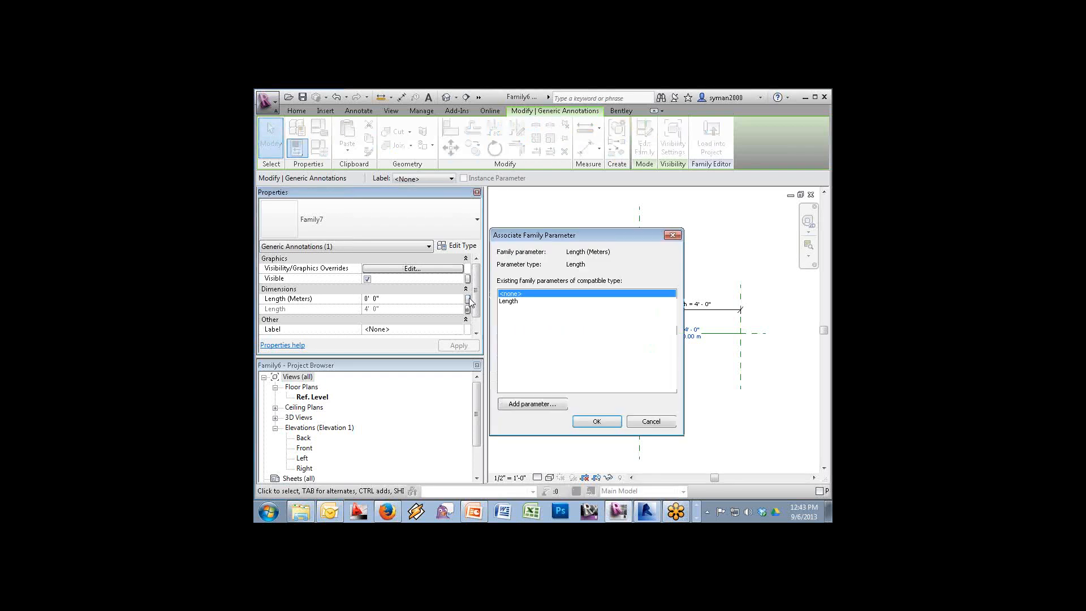
left_click(502, 301)
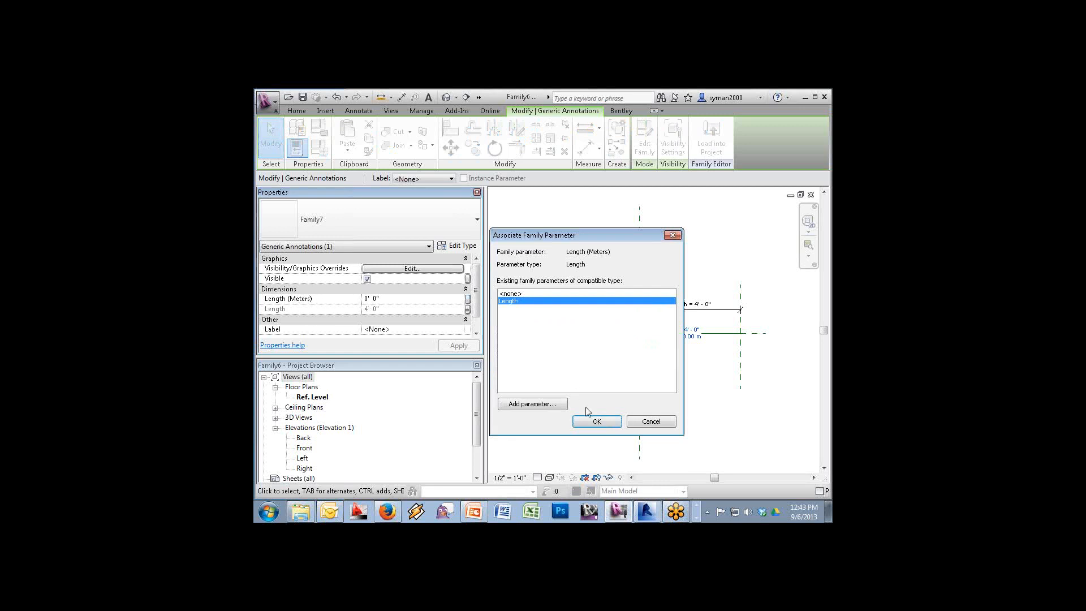
left_click(597, 420)
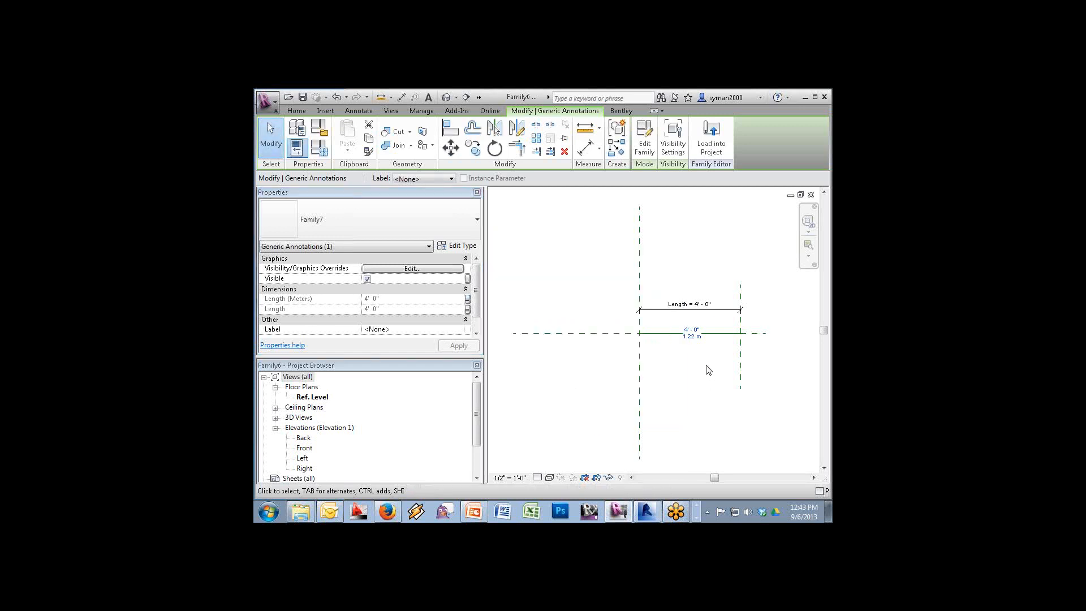
left_click(297, 111)
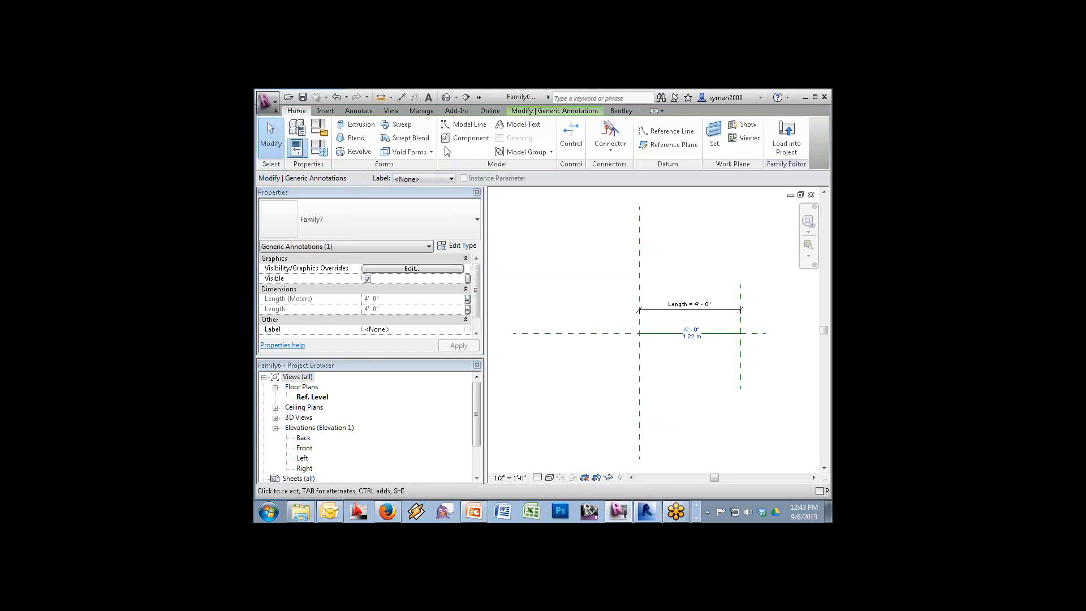
Trace a symbolic line along the horizontal reference plane using Pick Lines
left_click(351, 111)
left_click(406, 133)
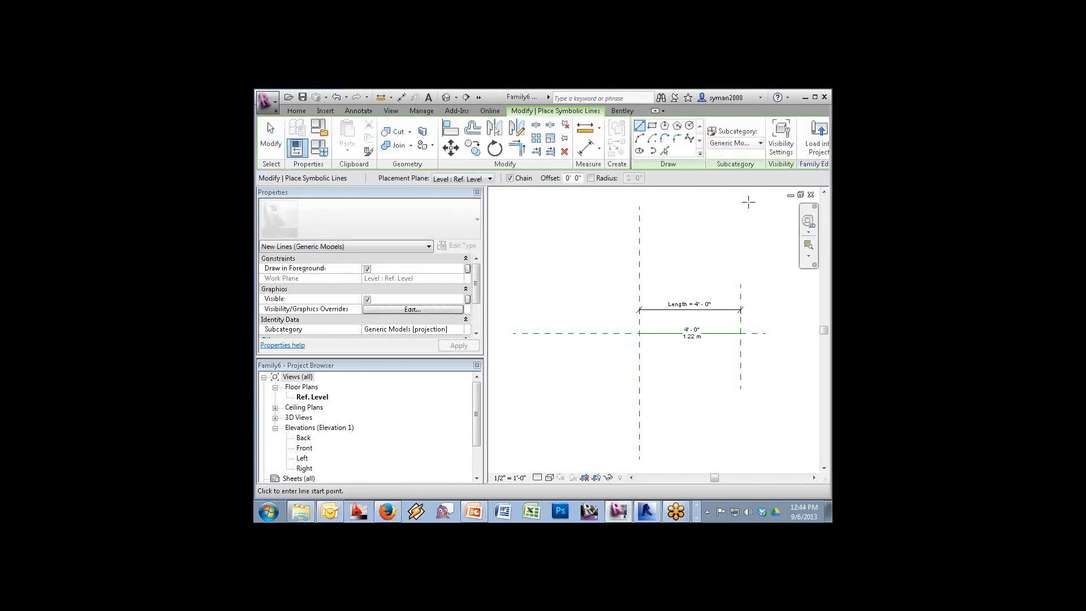
left_click(664, 150)
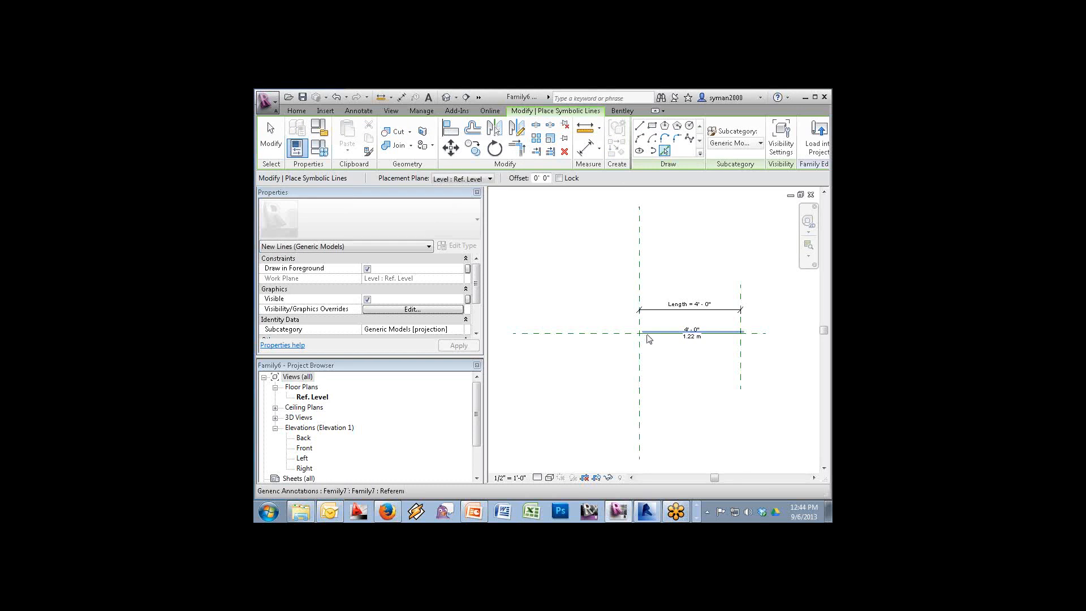
left_click(643, 336)
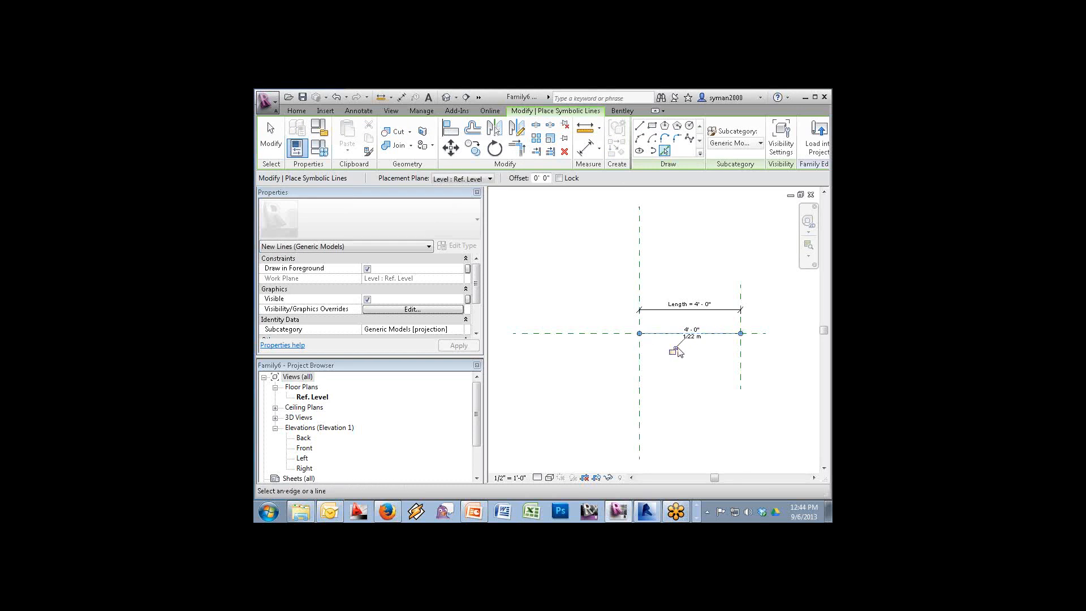
key("Escape")
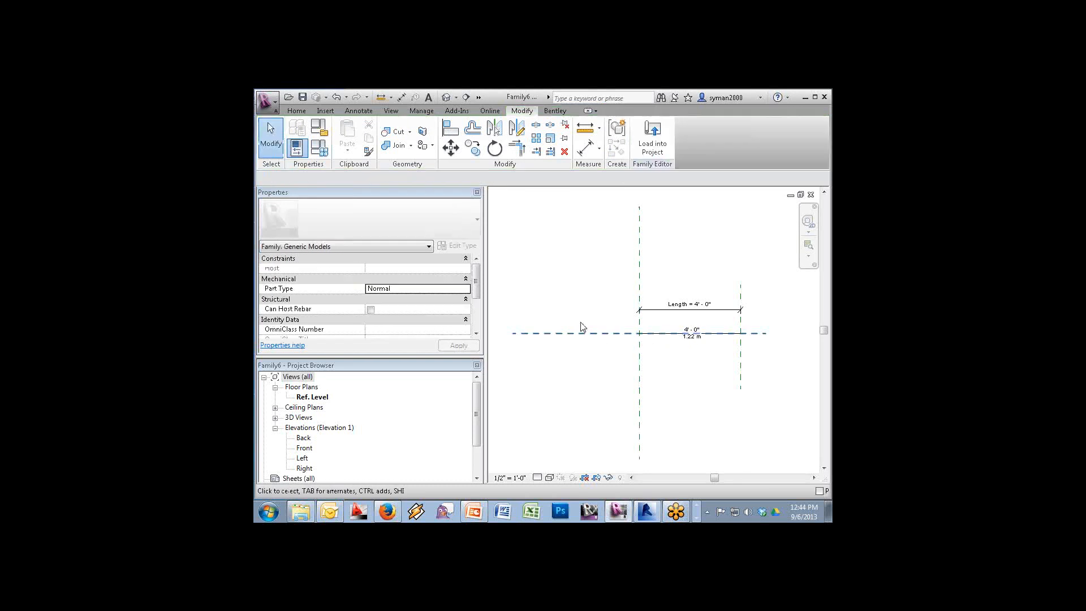
Start a new family from the Annotations > Generic Annotation.rft template
left_click(265, 102)
mouse_move(274, 146)
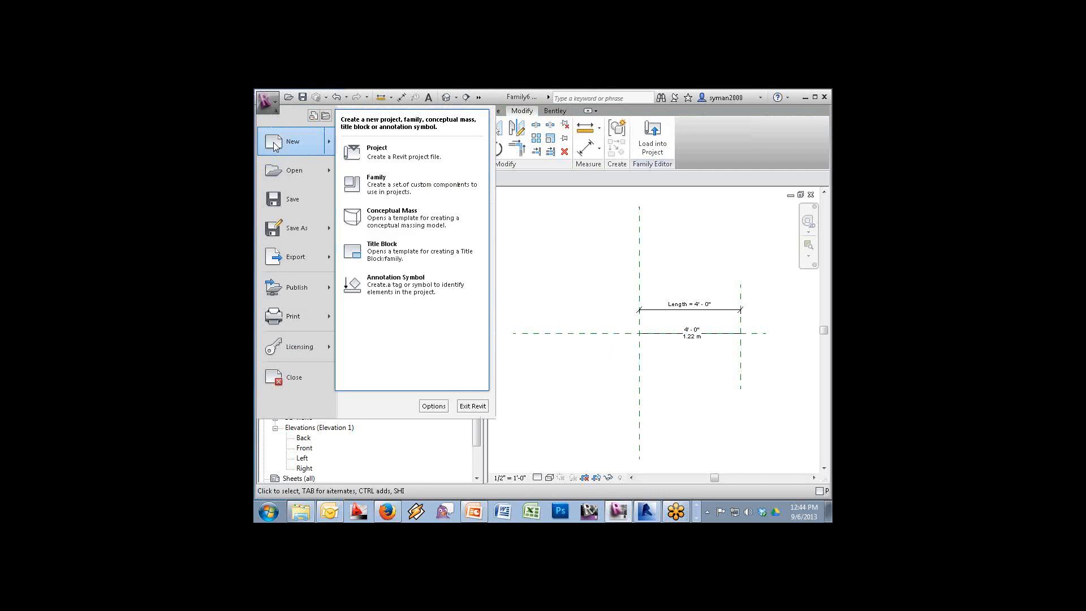
left_click(397, 183)
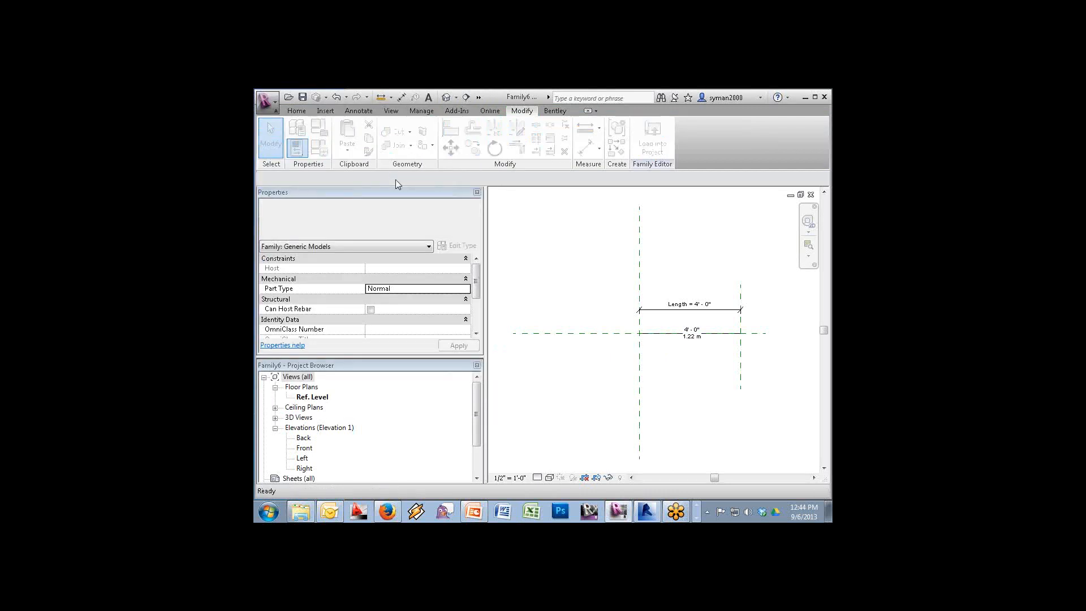
double_click(502, 293)
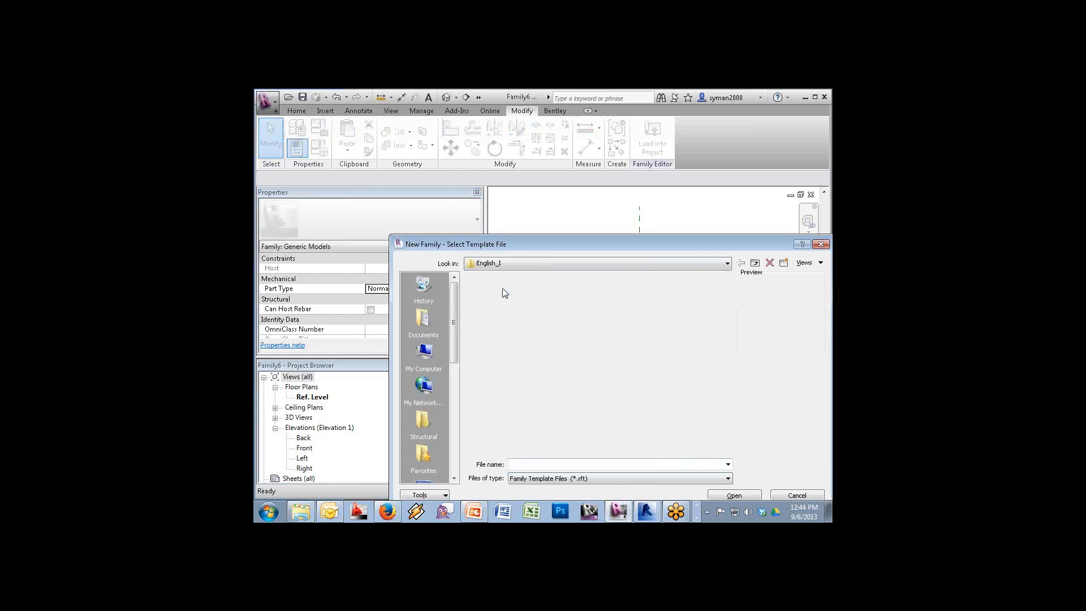
left_click(509, 333)
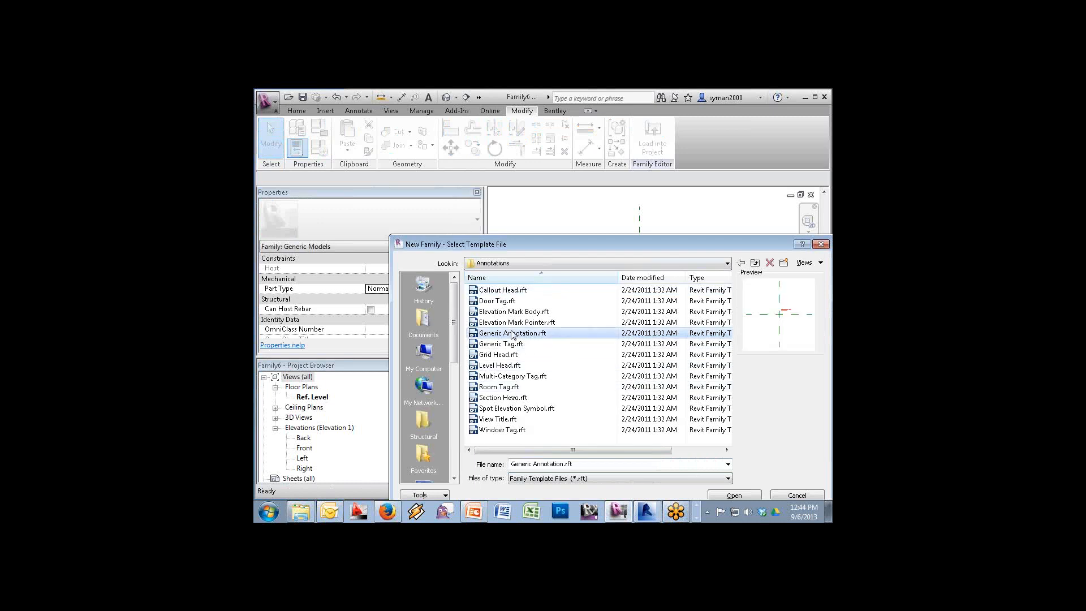
left_click(735, 496)
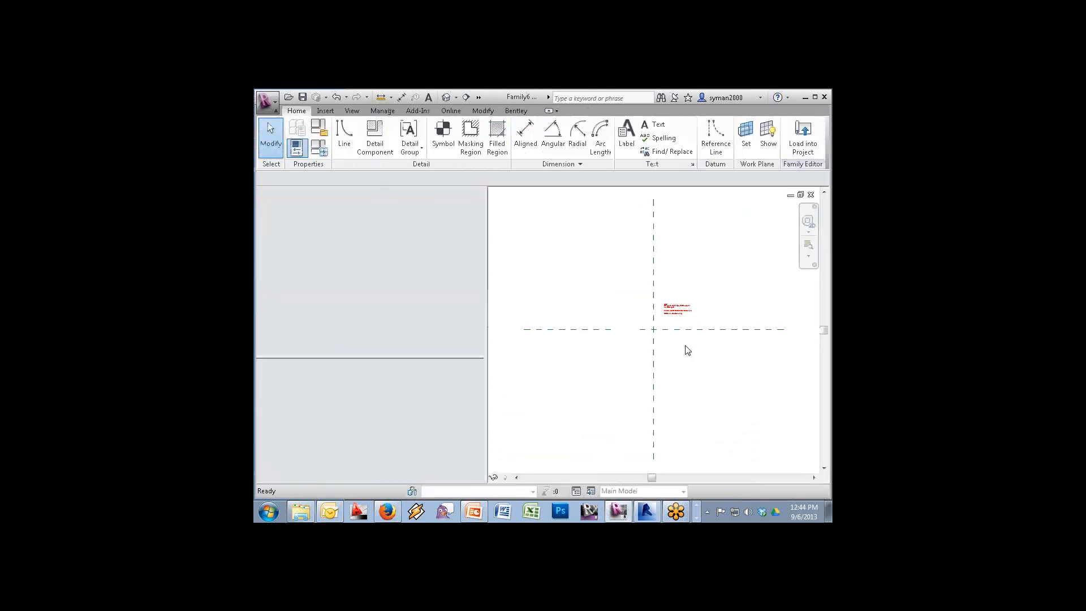
Delete the placeholder text note and zoom in around the reference-plane intersection
left_click(676, 312)
key("Delete")
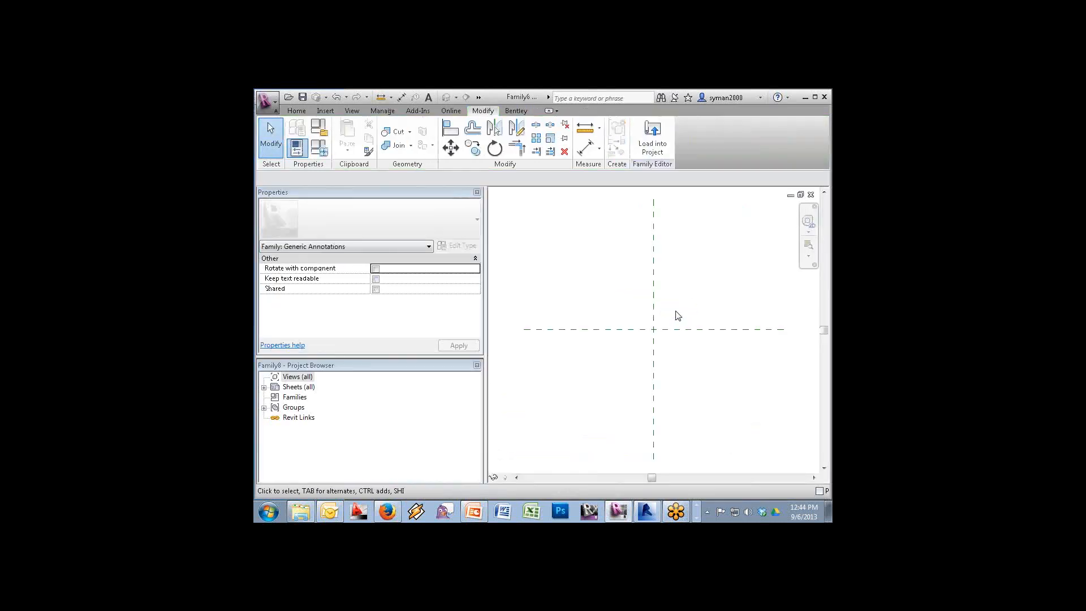
left_click(808, 245)
left_click_drag(682, 309, 628, 362)
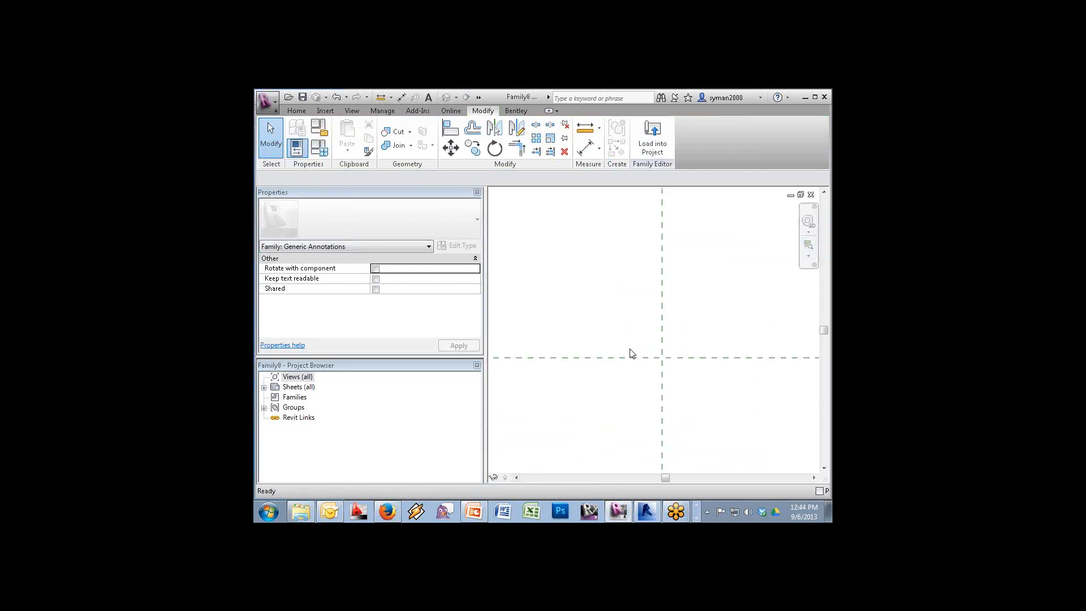
Draw a small S-shaped spline break curve starting at the reference-plane intersection
left_click(300, 110)
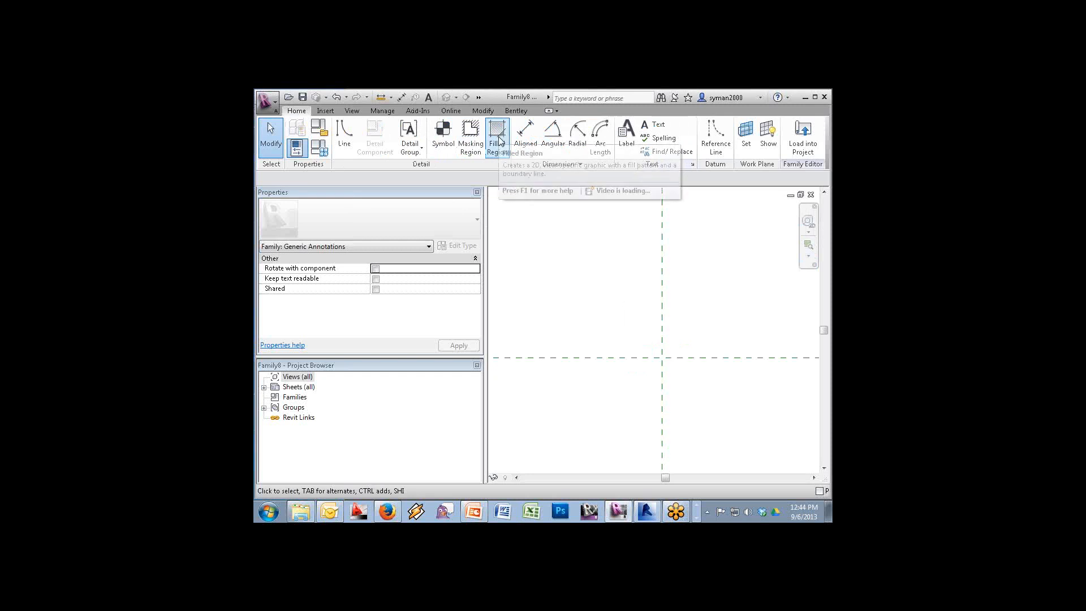
left_click(344, 134)
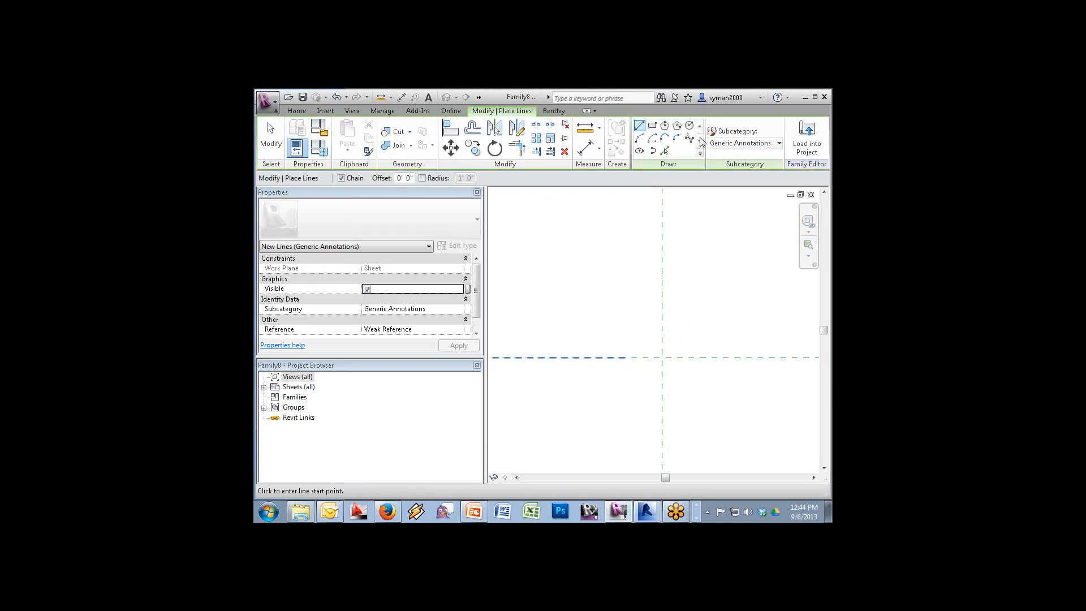
left_click(689, 141)
left_click(656, 346)
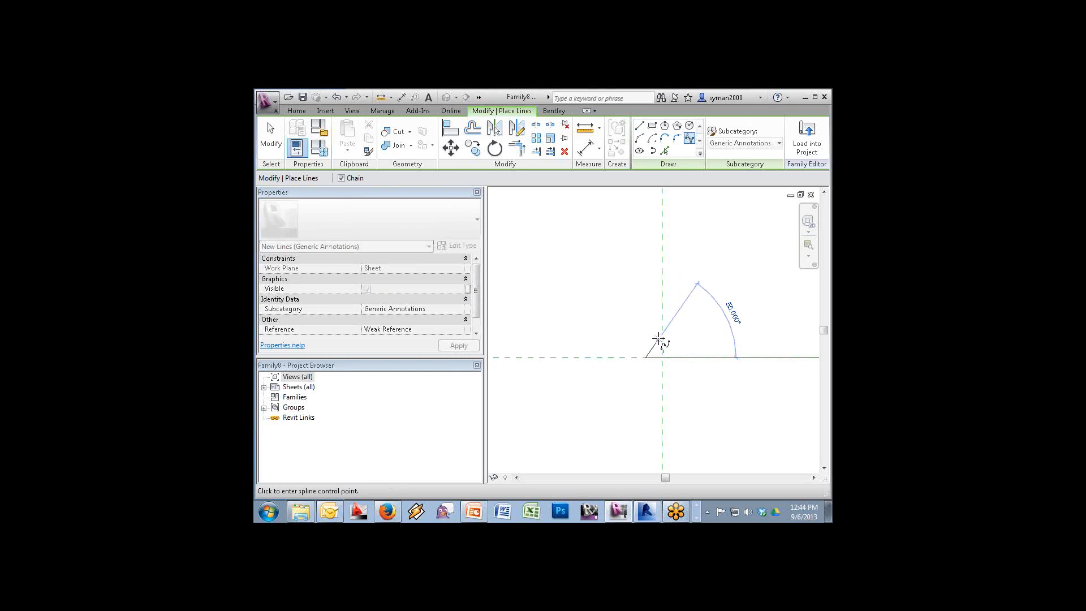
left_click(659, 367)
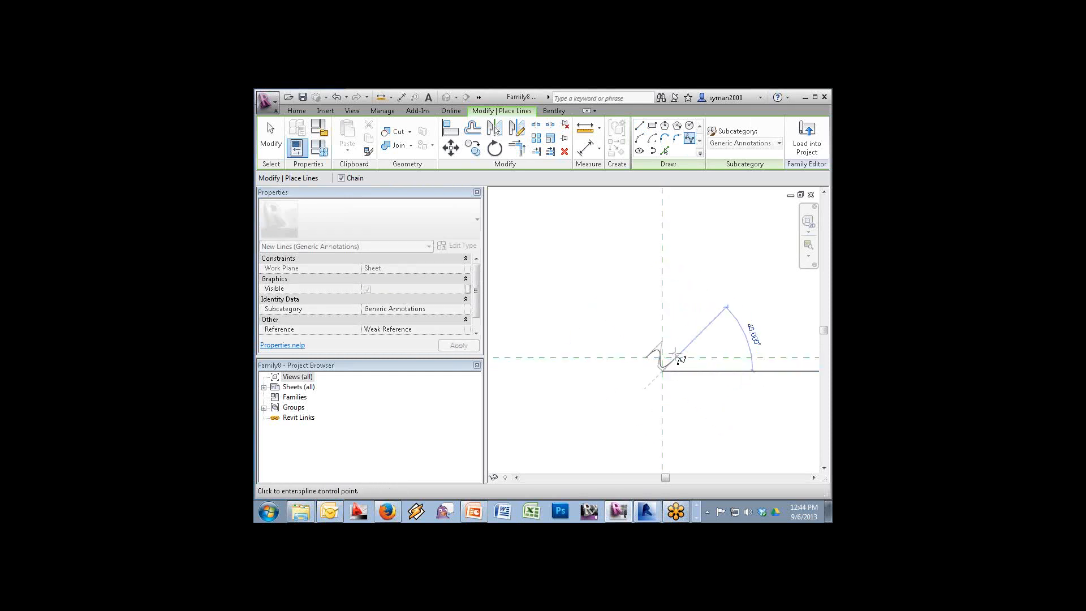
key("Delete")
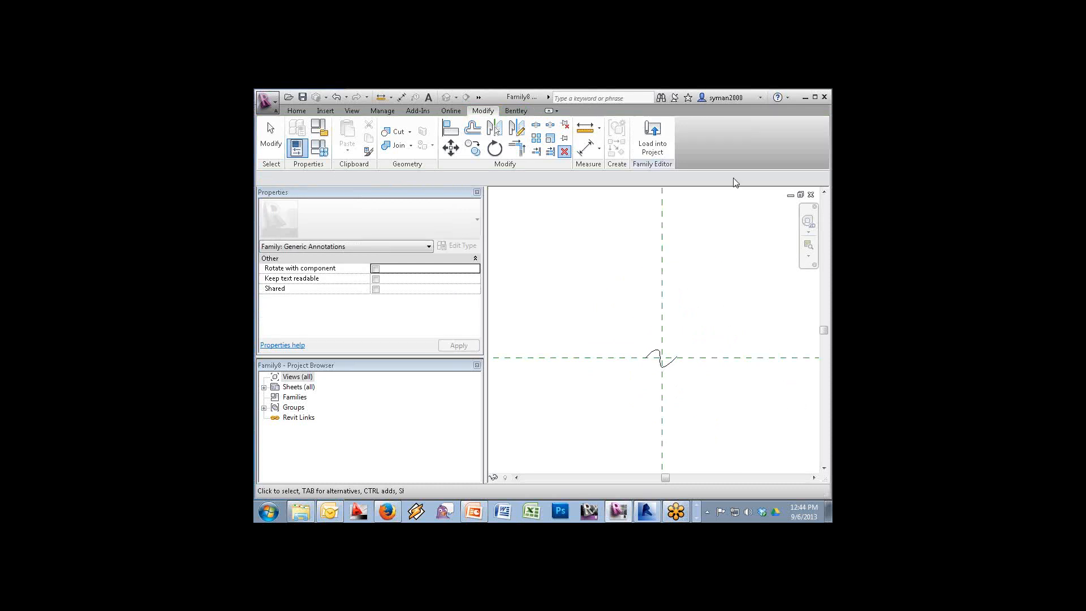
left_click(652, 139)
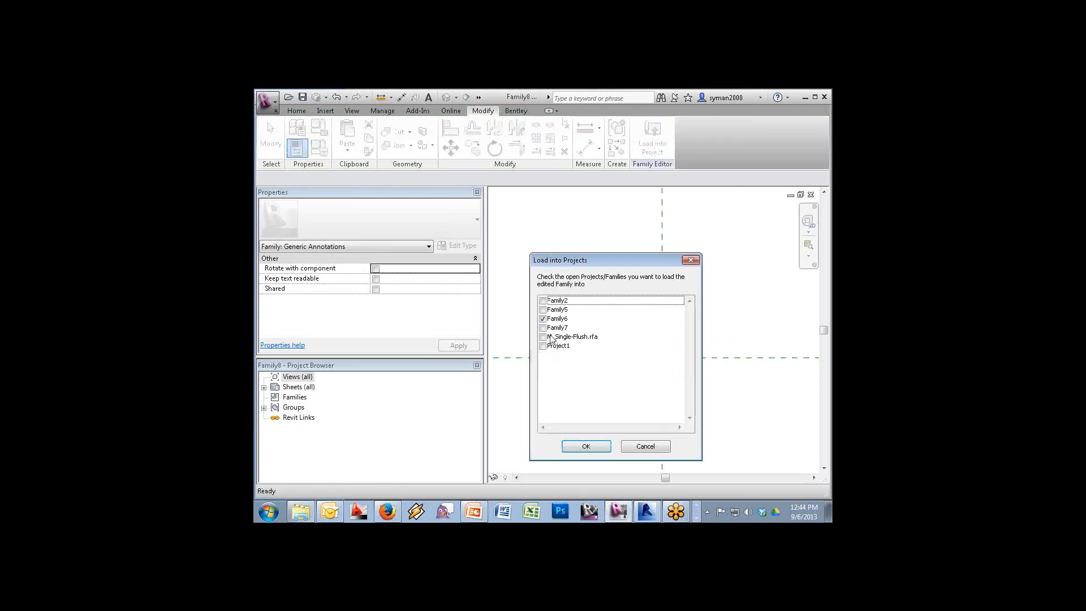
Load the break symbol into Family6 and place one copy in the plan
left_click(586, 450)
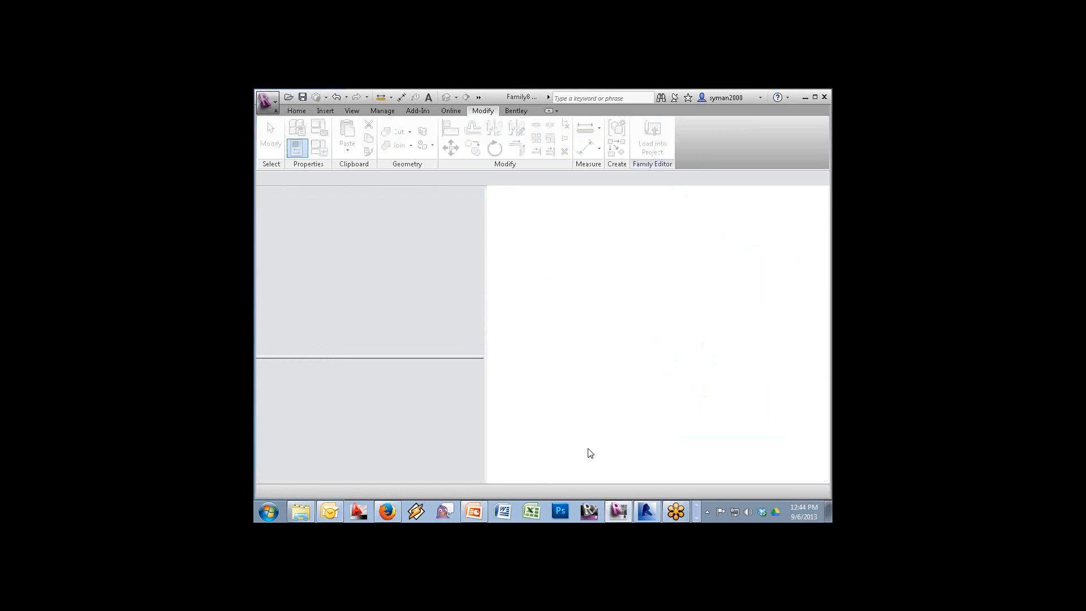
left_click(612, 360)
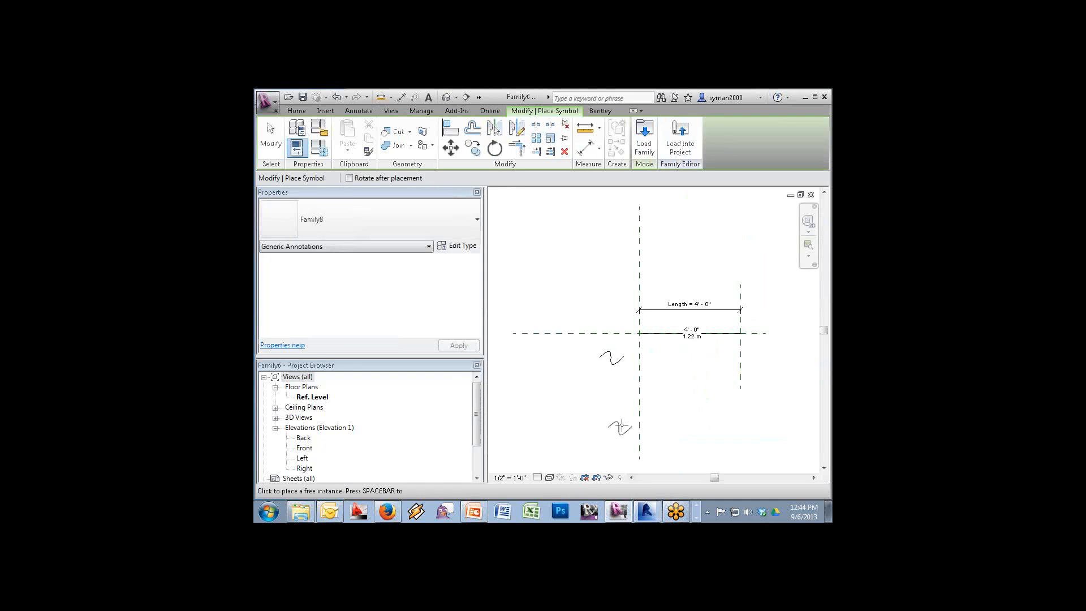
key("Escape")
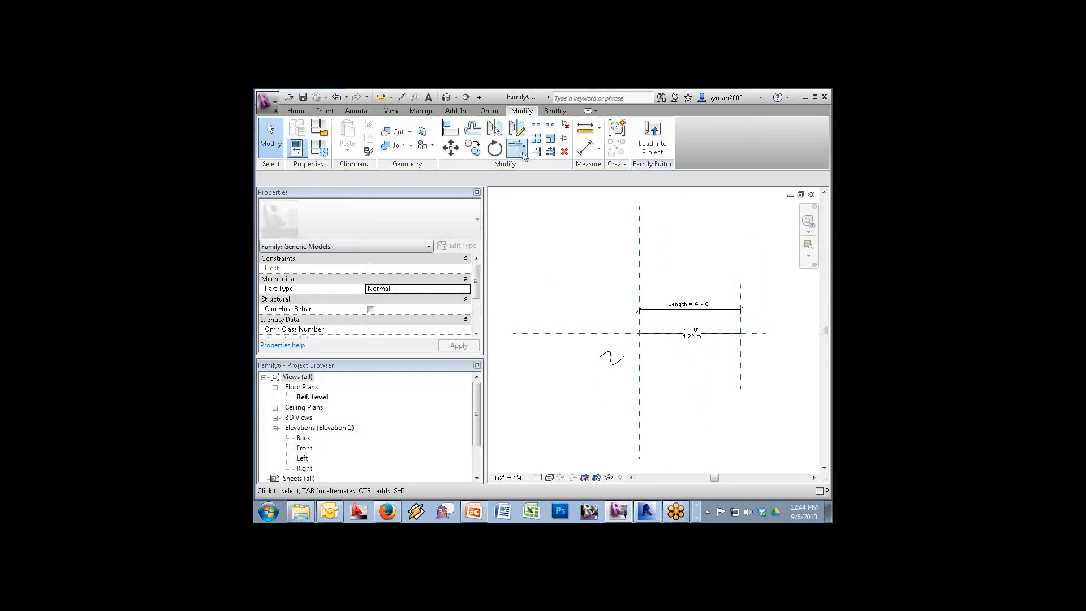
Align the break symbol to the left vertical and the horizontal reference planes
key("a")
key("l")
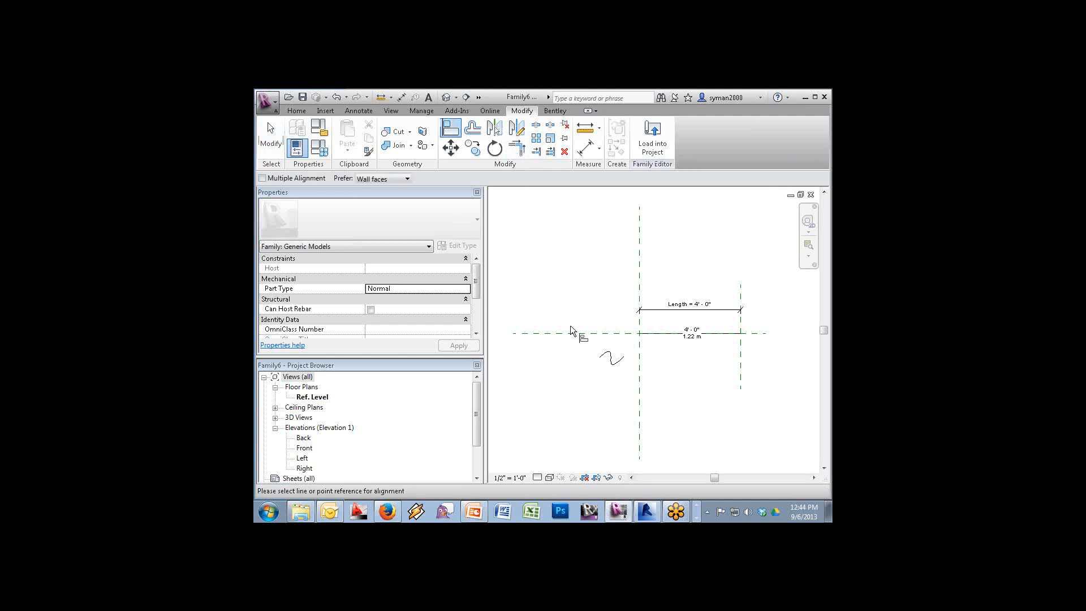
left_click(613, 362)
key("Escape")
key("Escape")
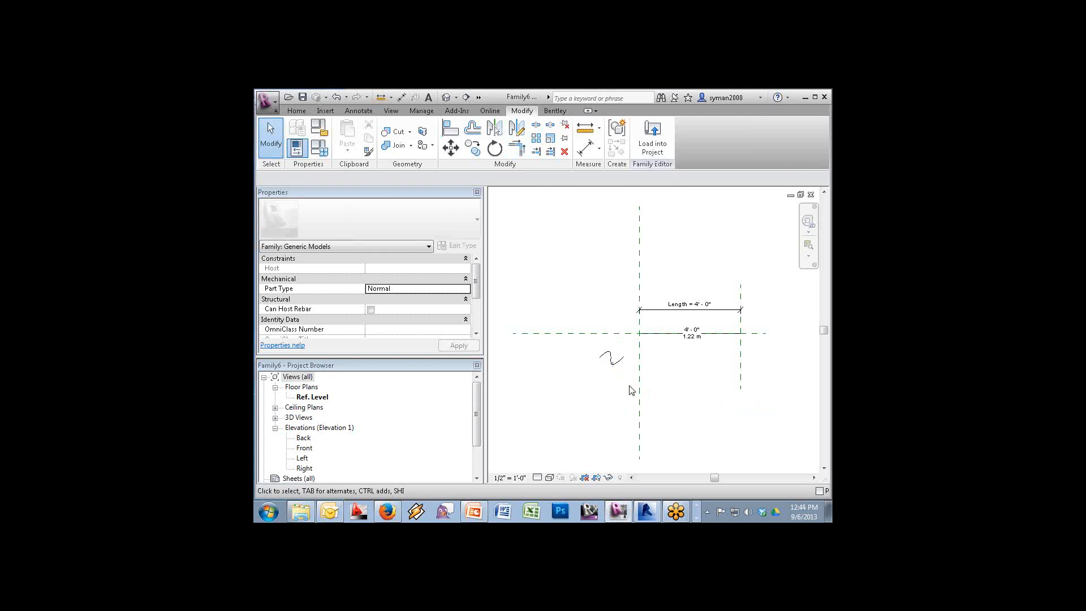
key("a")
key("l")
left_click(639, 380)
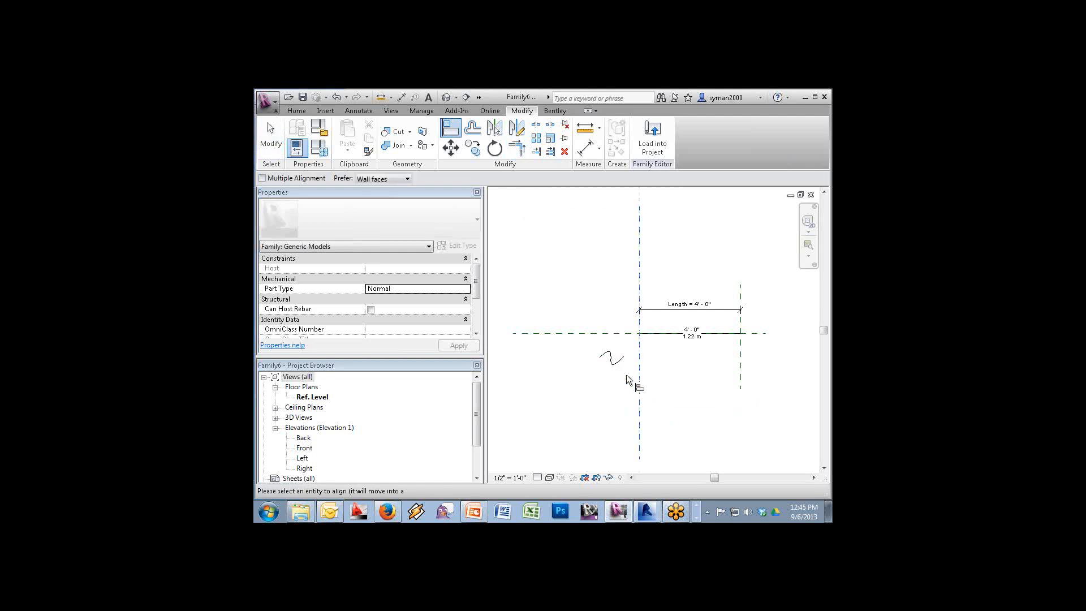
left_click(610, 357)
left_click(613, 334)
left_click(634, 358)
key("Escape")
key("Escape")
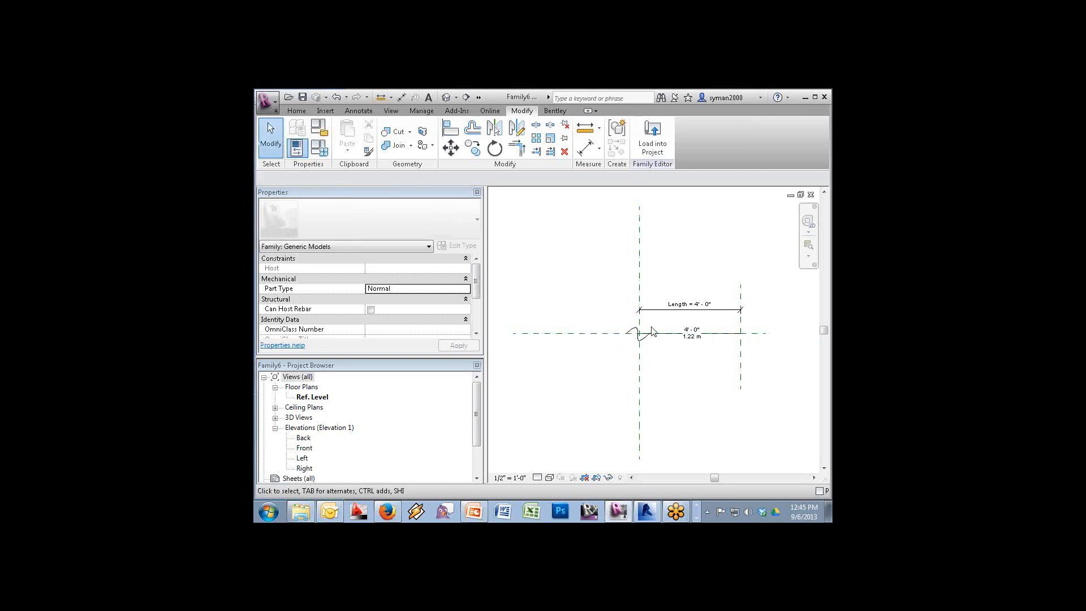
Copy the break symbol toward the right end of the length line
left_click(643, 339)
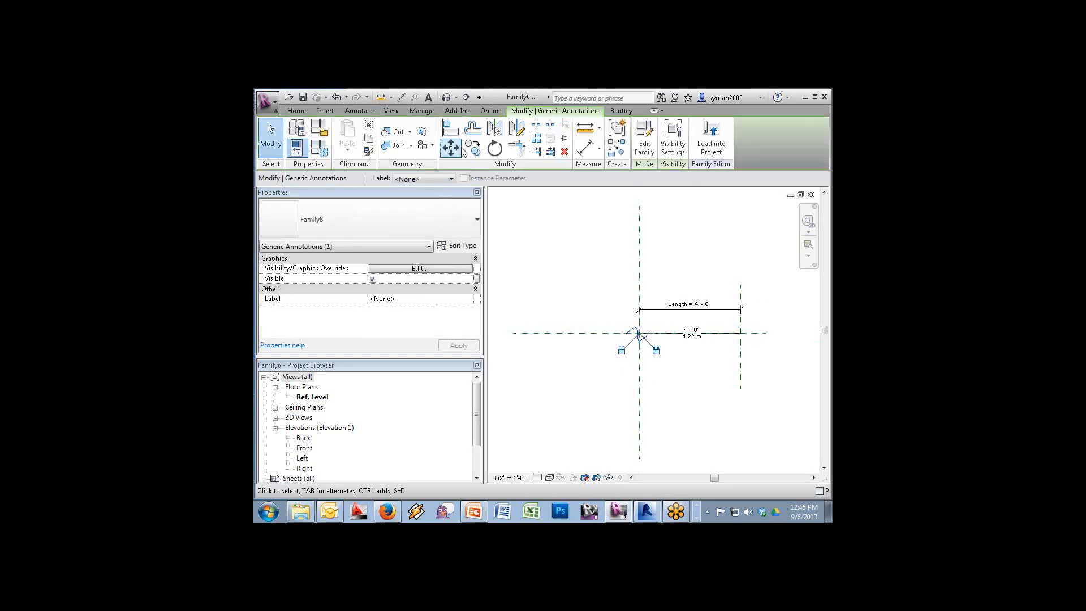
left_click(473, 147)
left_click(645, 339)
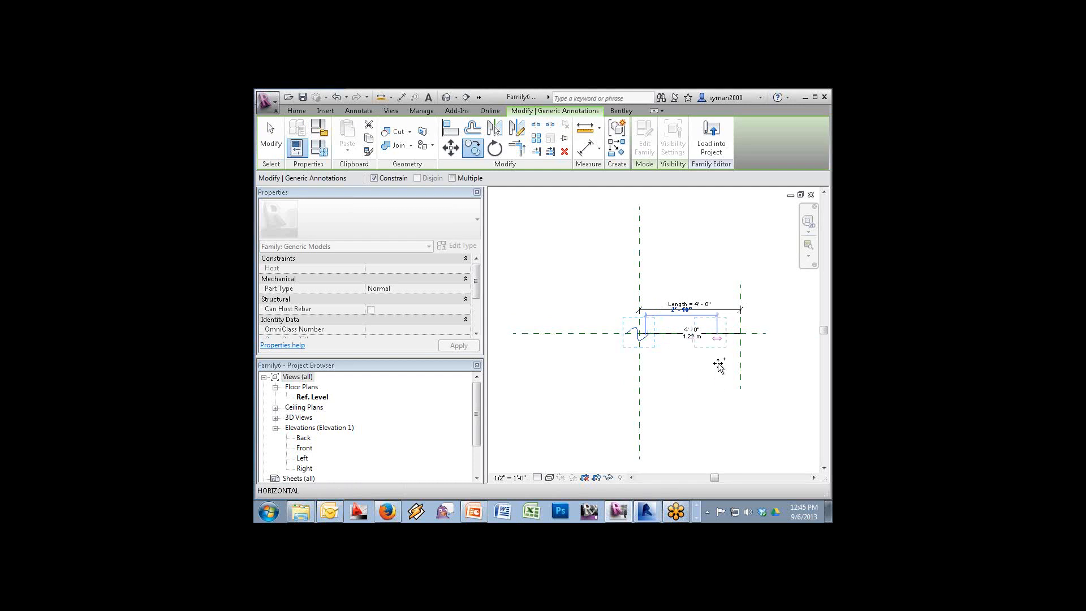
left_click(379, 179)
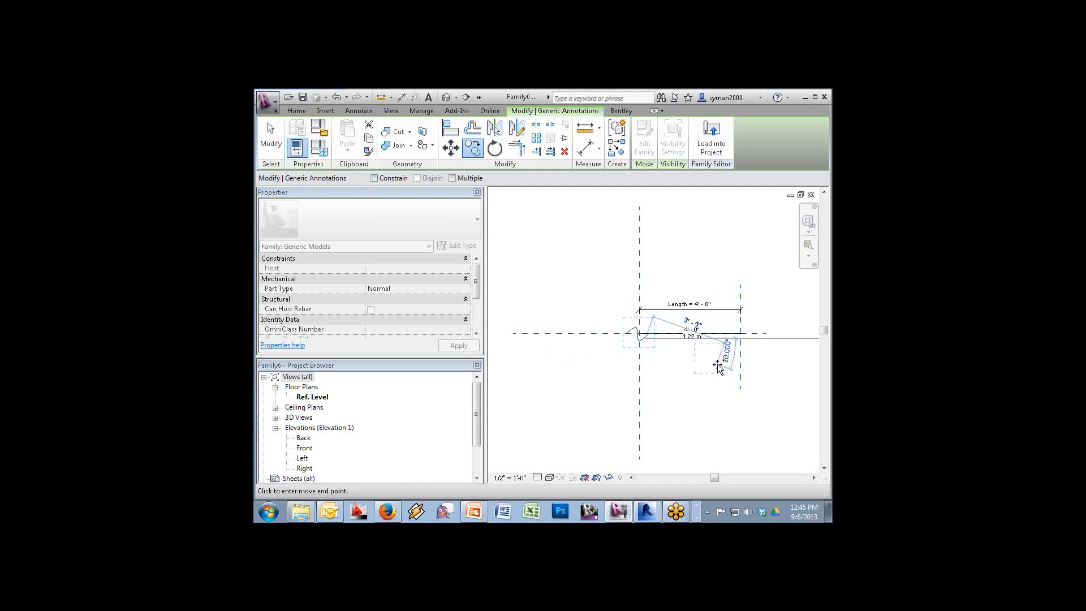
left_click(718, 364)
Align the copied break symbol to the right vertical and the horizontal reference planes
key("Escape")
key("a")
key("l")
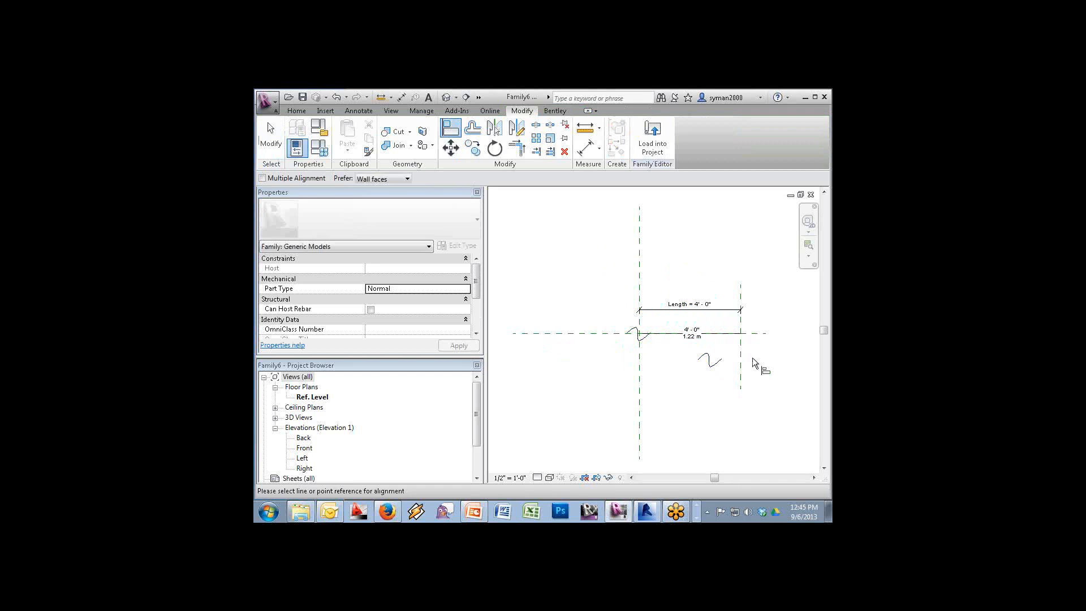
left_click(741, 359)
left_click(710, 359)
key("Escape")
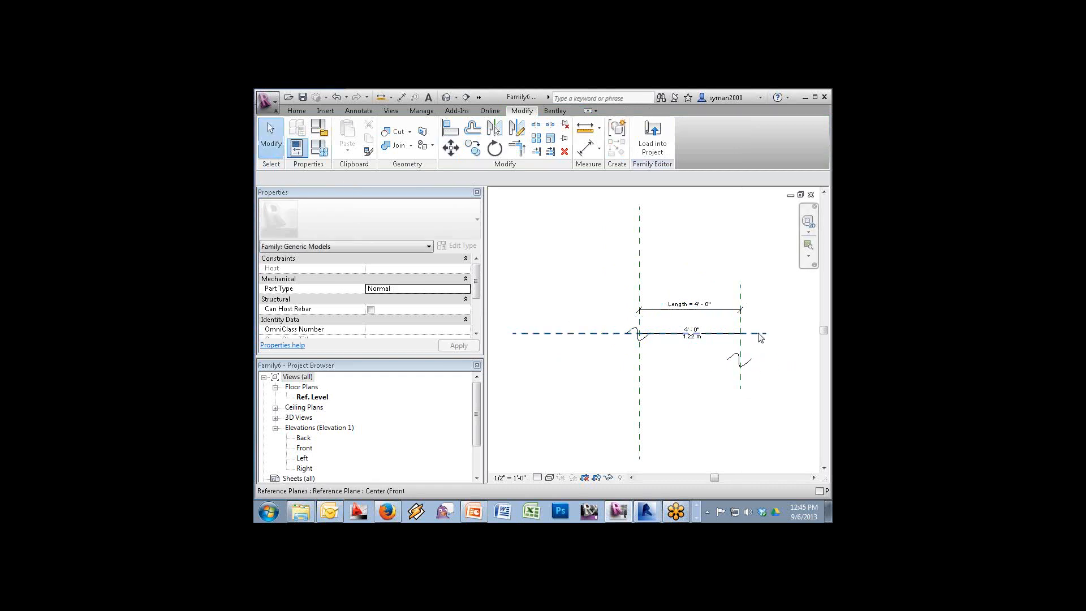
left_click(761, 333)
key("Escape")
key("a")
key("l")
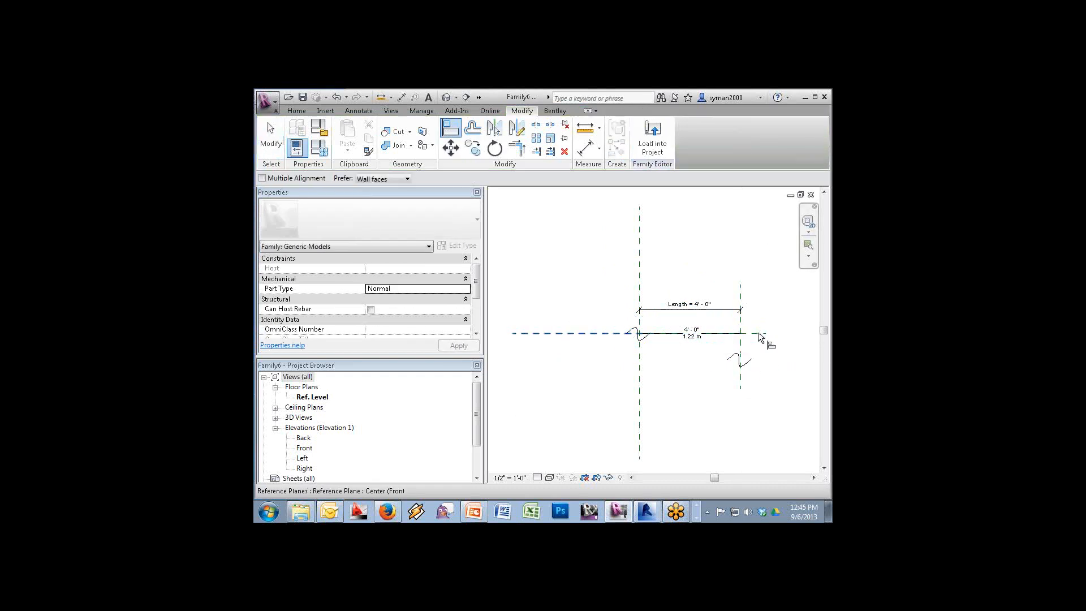
left_click(758, 334)
left_click(748, 365)
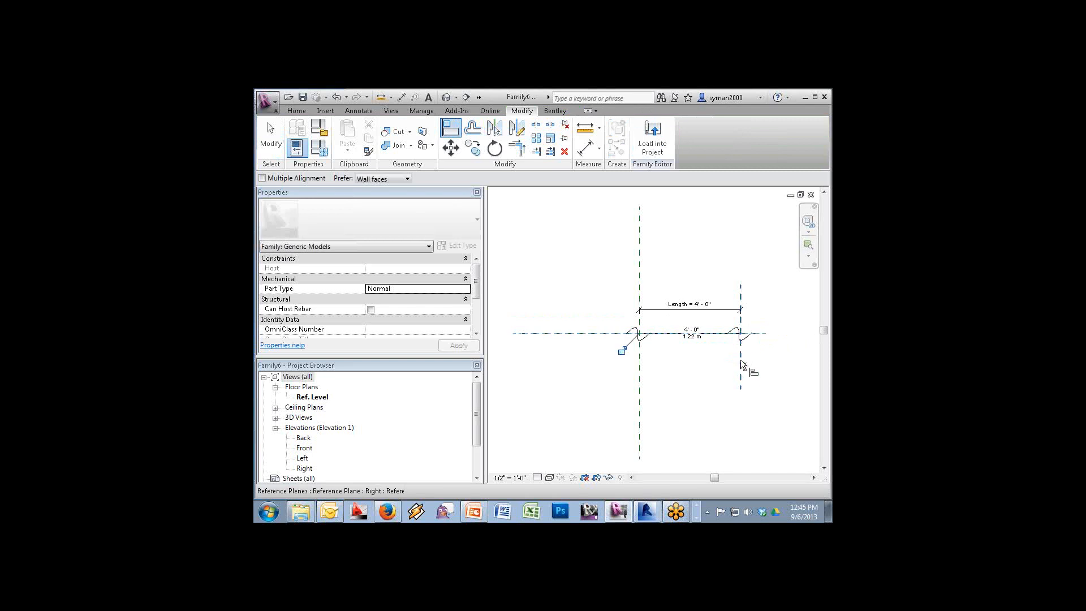
key("Escape")
key("Escape")
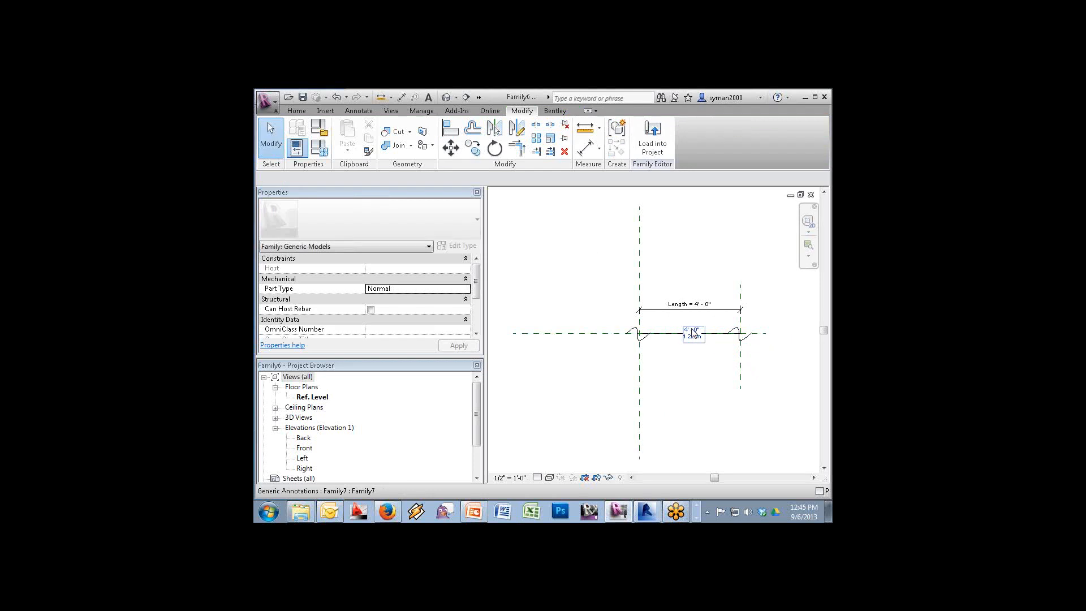
left_click(296, 111)
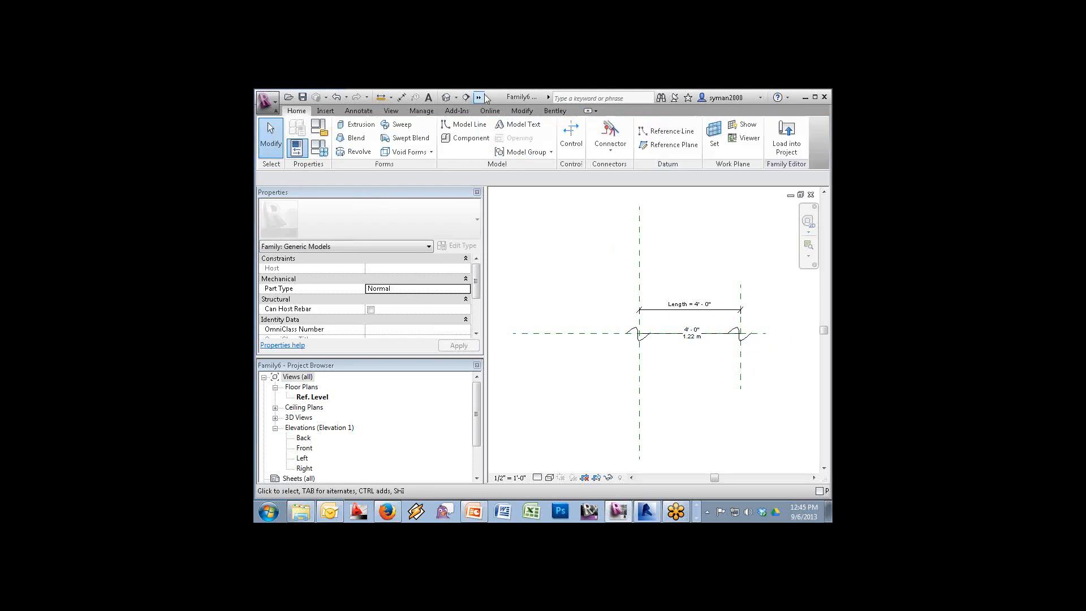
Draw a vertical reference plane through the middle of the length line
left_click(671, 144)
left_click(693, 270)
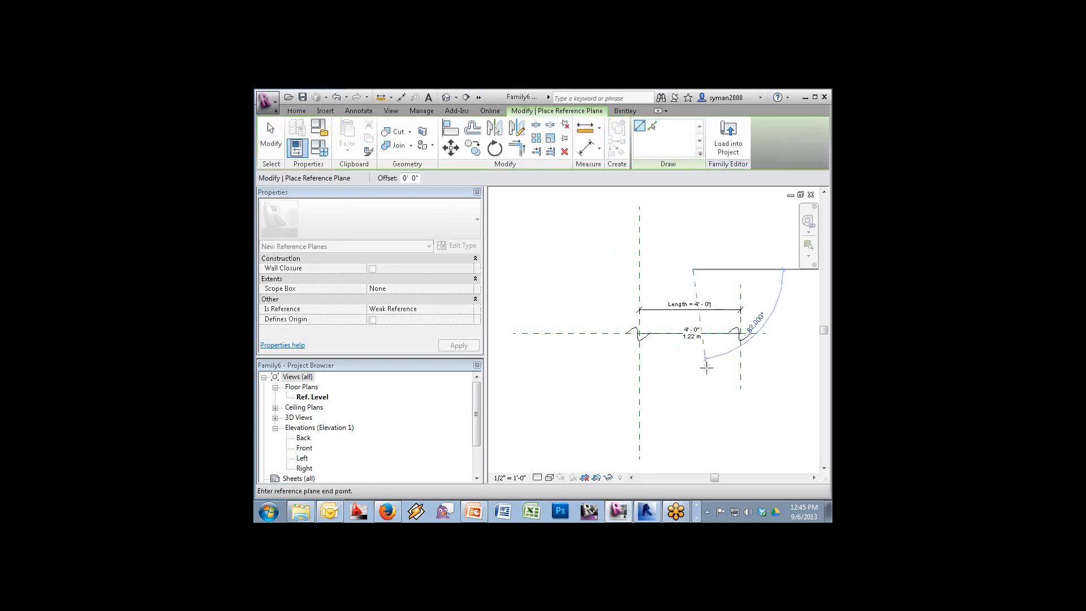
left_click(693, 401)
key("Escape")
key("Escape")
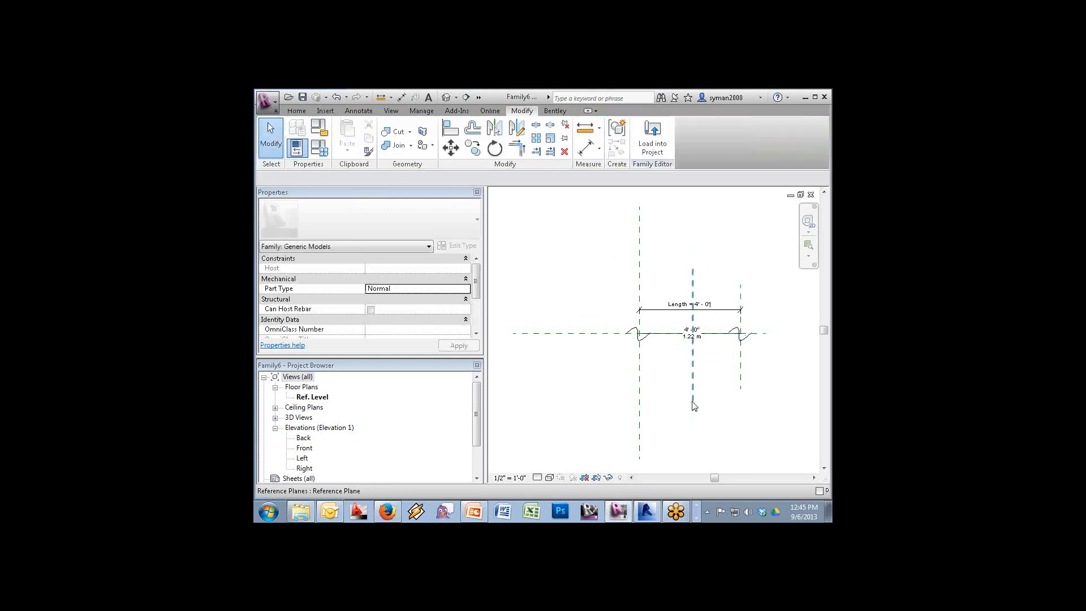
Add an EQ aligned dimension centring the middle plane between the left and right planes
left_click(401, 98)
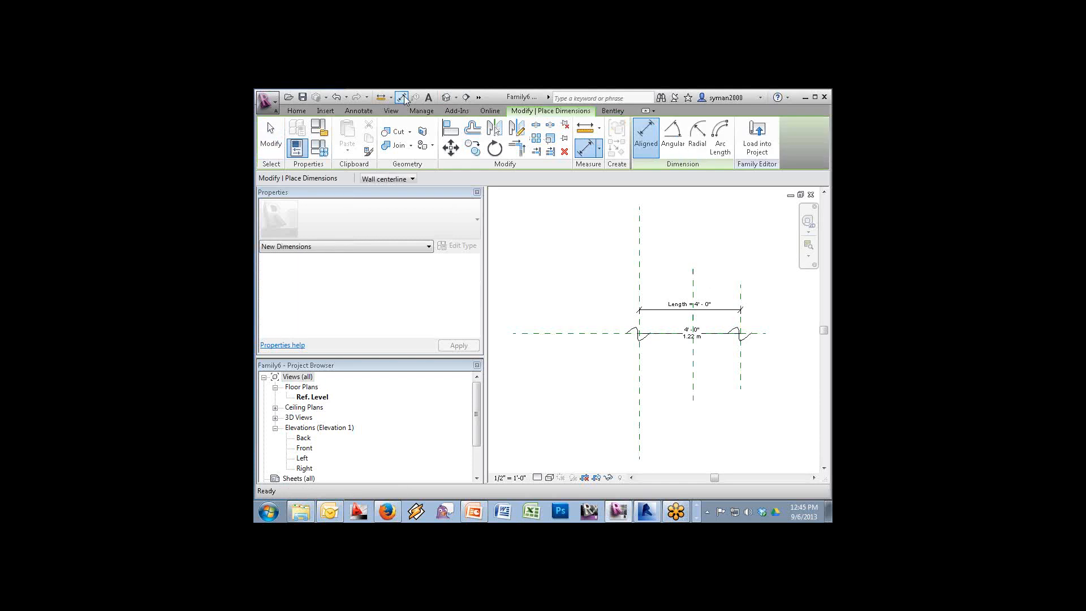
left_click(693, 286)
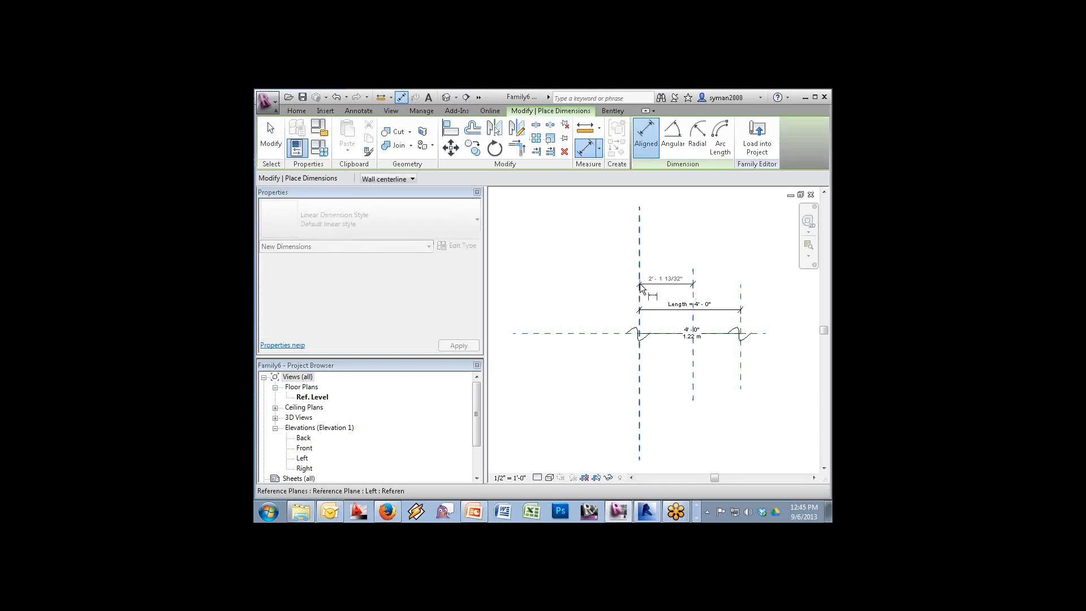
left_click(641, 287)
left_click(740, 300)
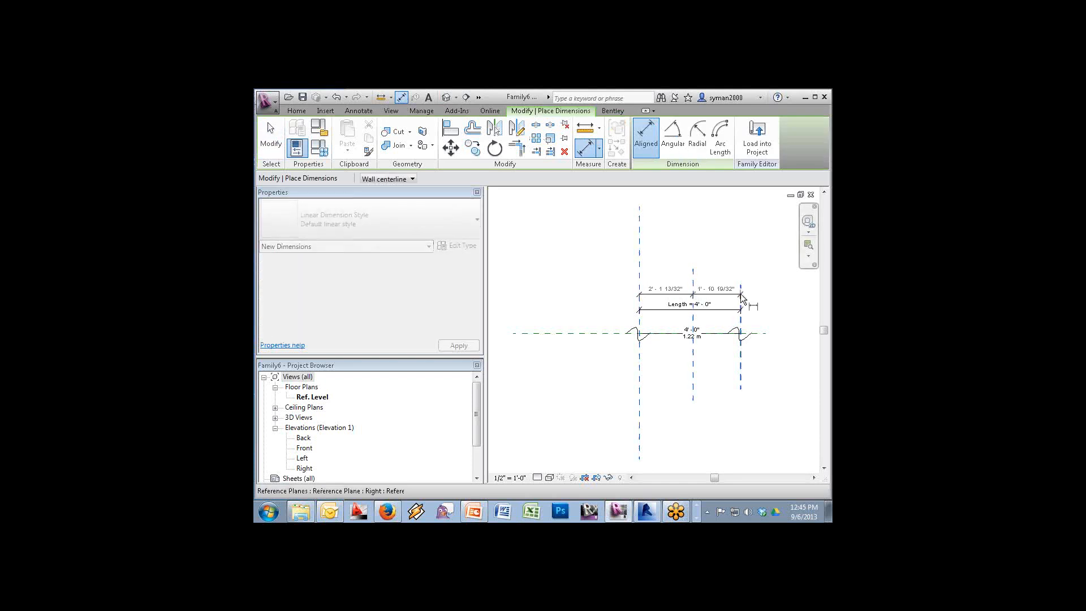
left_click(713, 260)
left_click(690, 231)
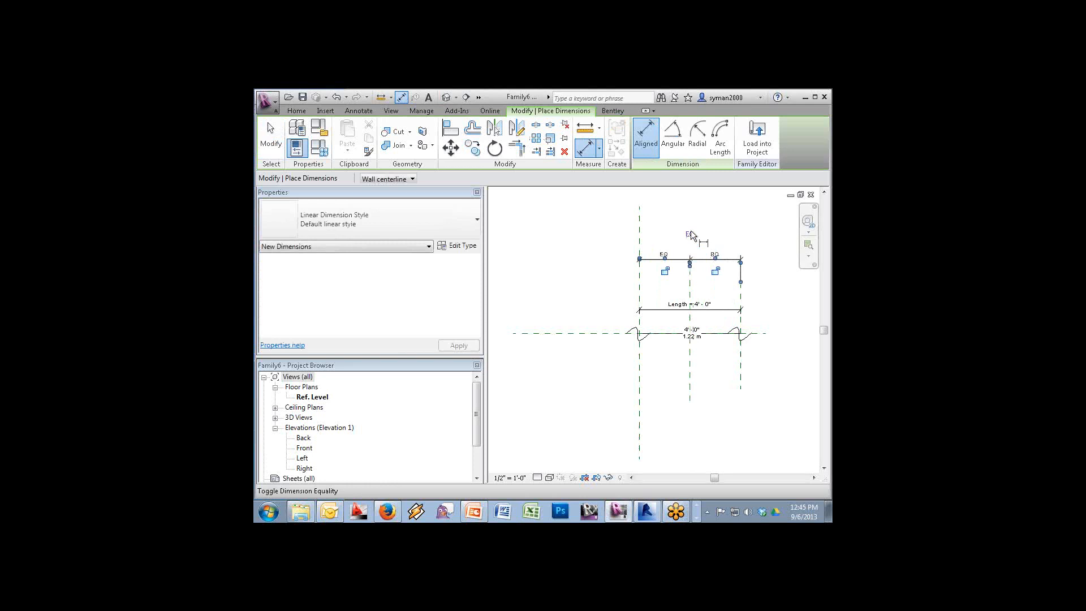
key("Escape")
key("Escape")
Run Align on the middle reference plane, then start Load into Project
key("a")
key("l")
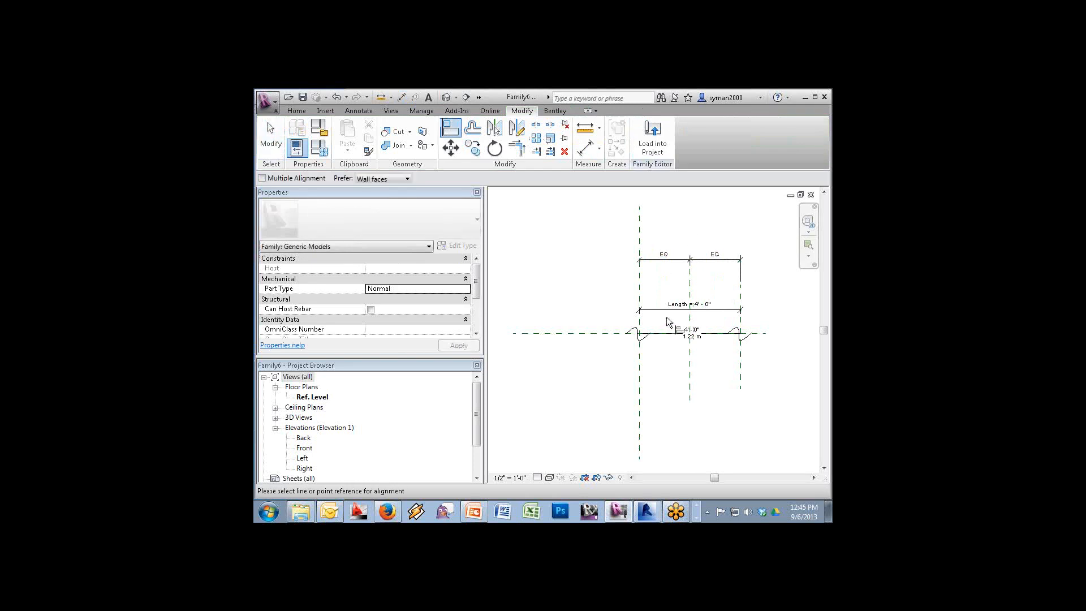
left_click(689, 355)
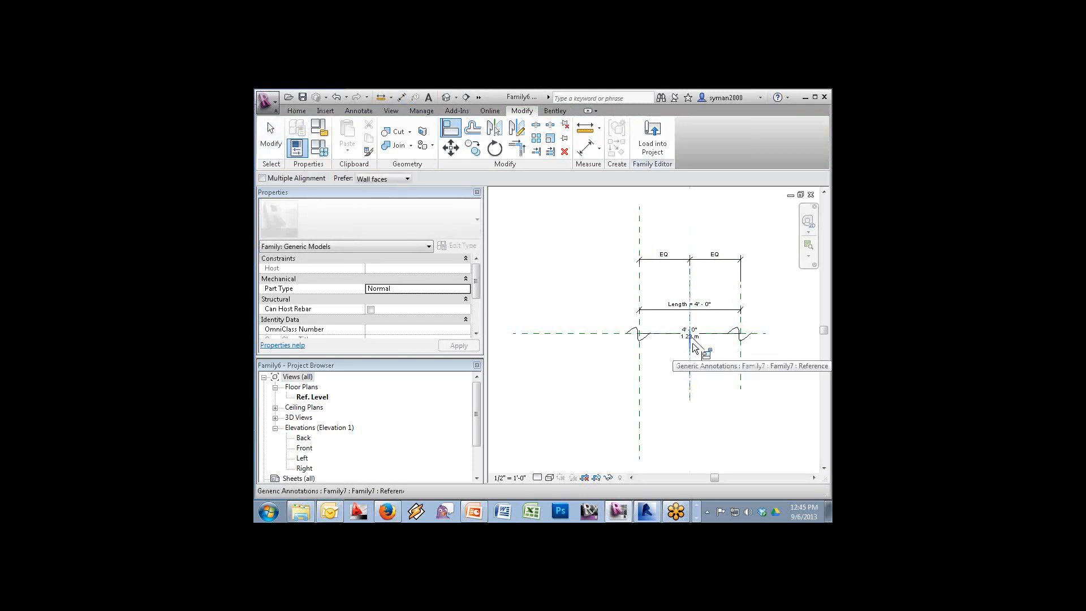
key("Escape")
key("Escape")
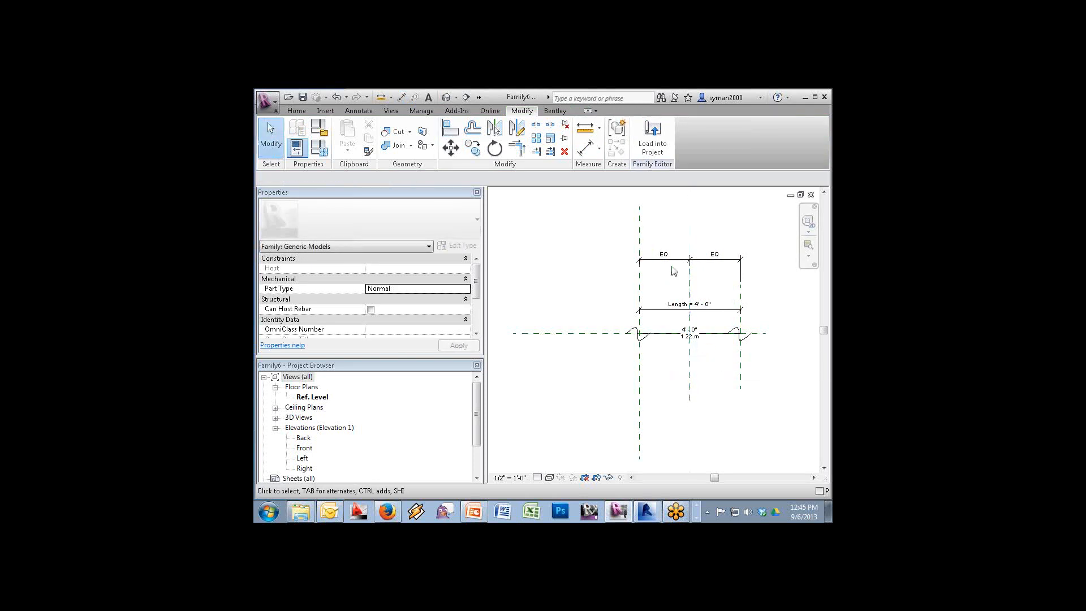
left_click(652, 138)
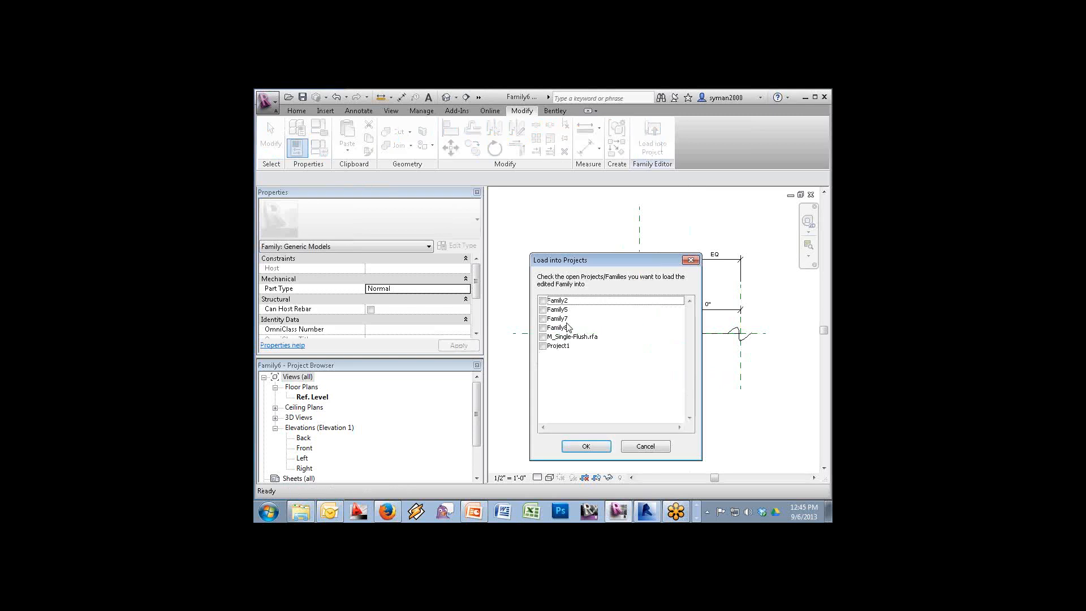
Load the family into Project1 and set placement to Place on Work Plane
left_click(543, 347)
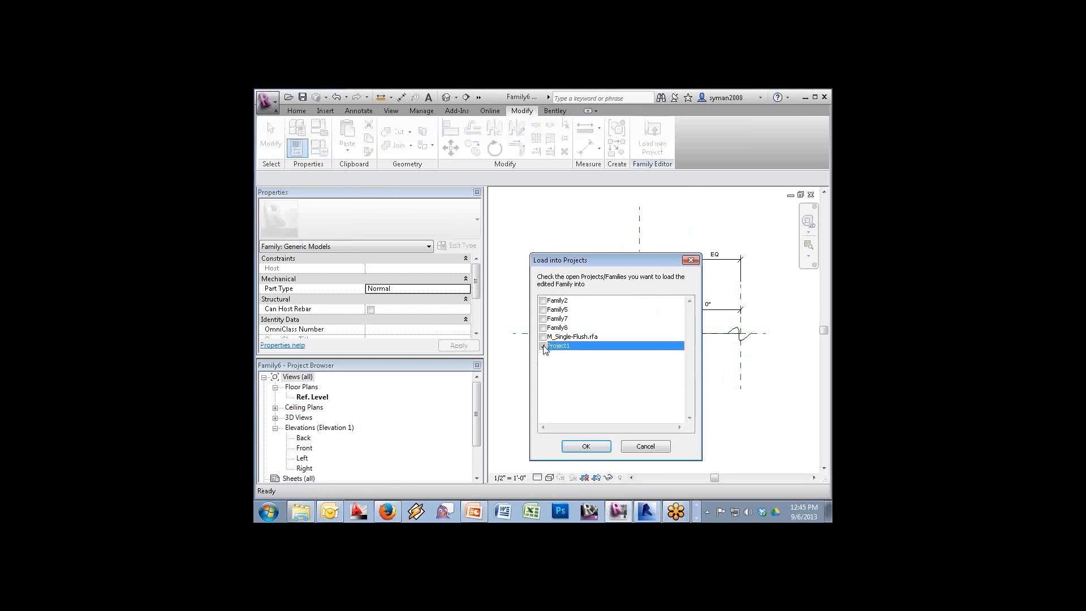
left_click(586, 446)
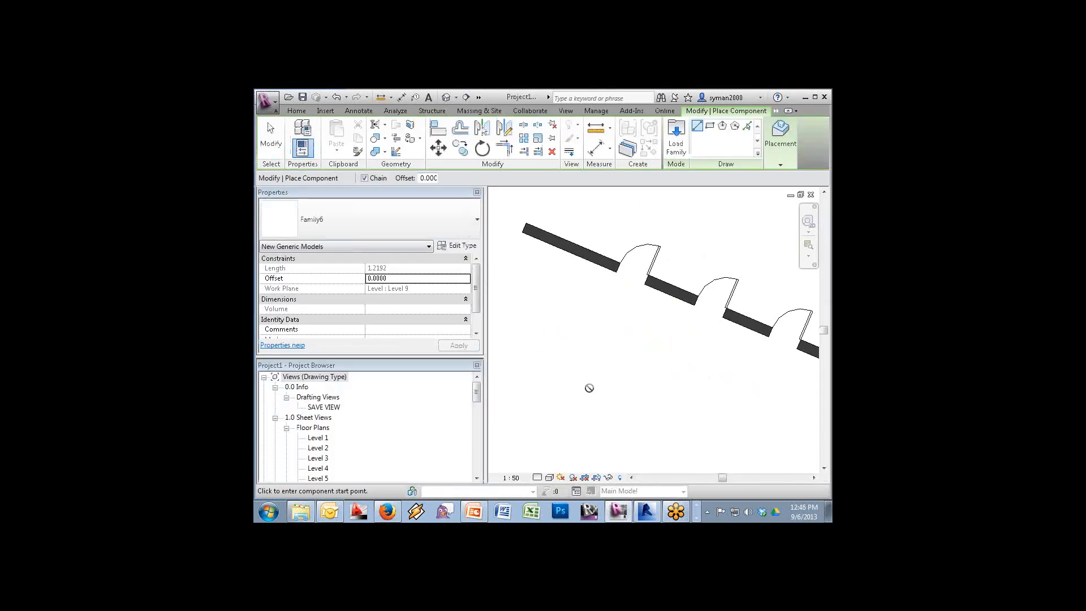
left_click(781, 139)
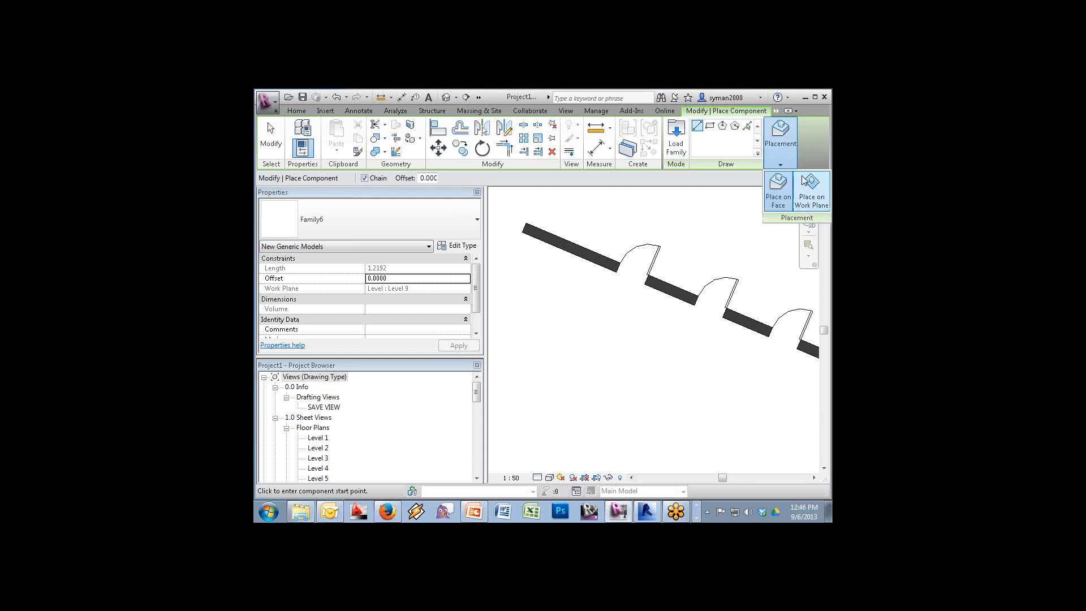
left_click(805, 196)
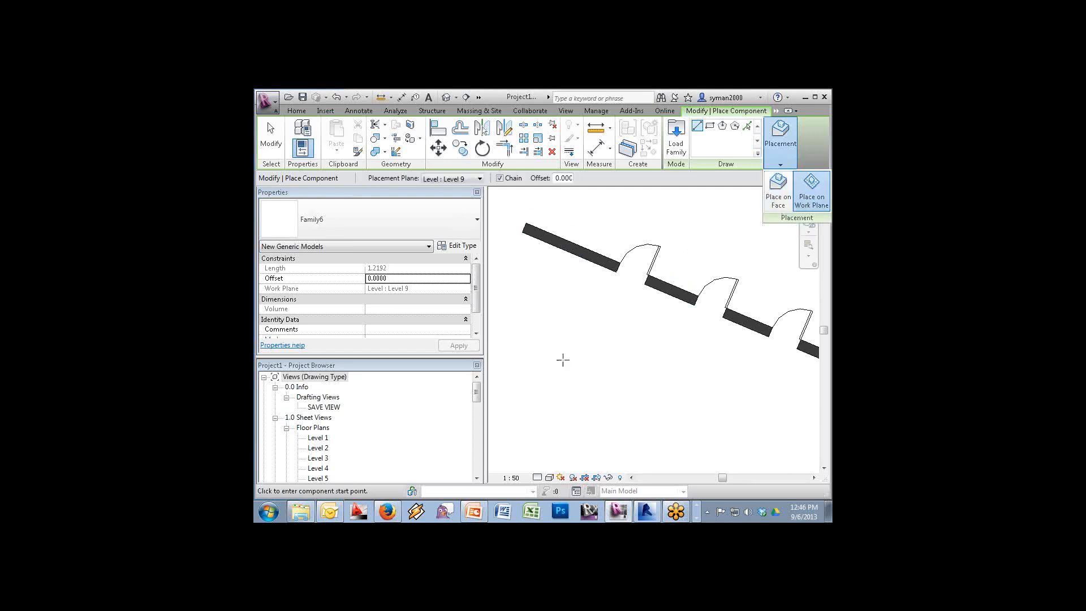
Place a closed four-cornered chain of the generic model on Level 9
left_click(536, 354)
left_click(632, 356)
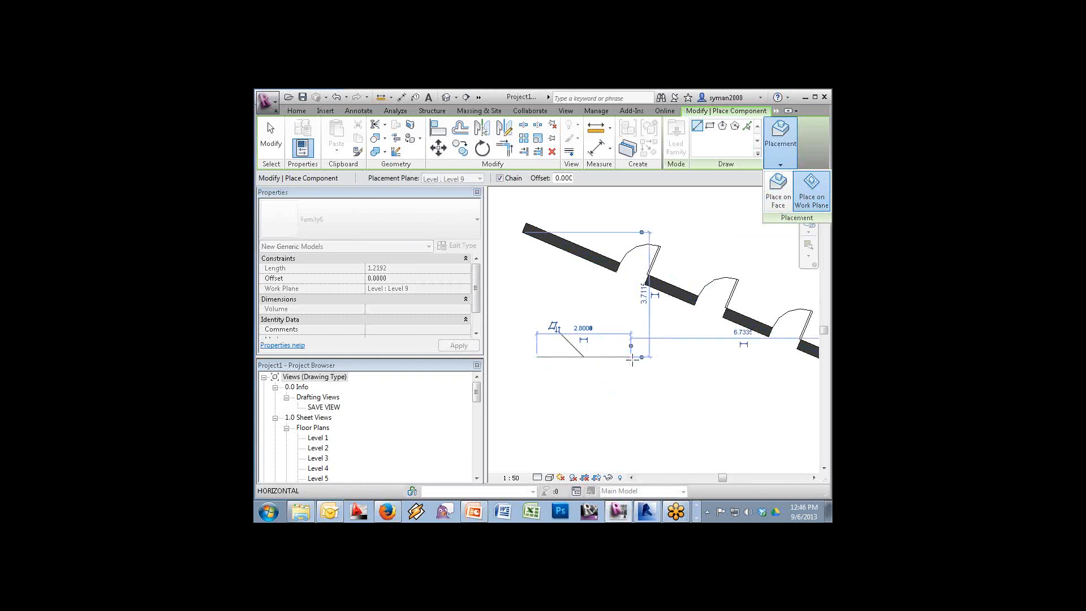
left_click(639, 419)
left_click(538, 427)
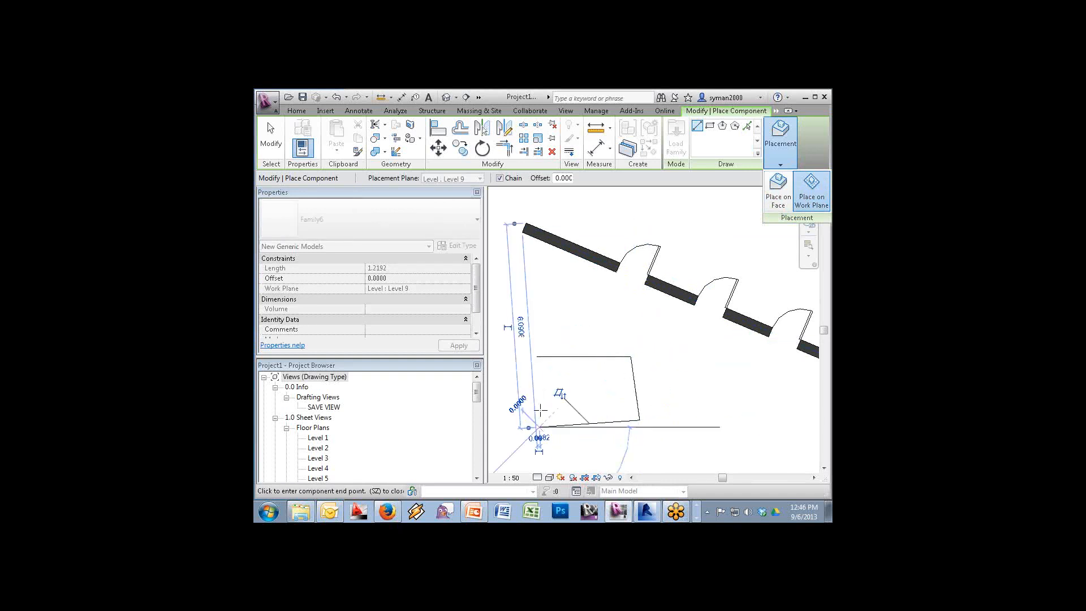
left_click(539, 357)
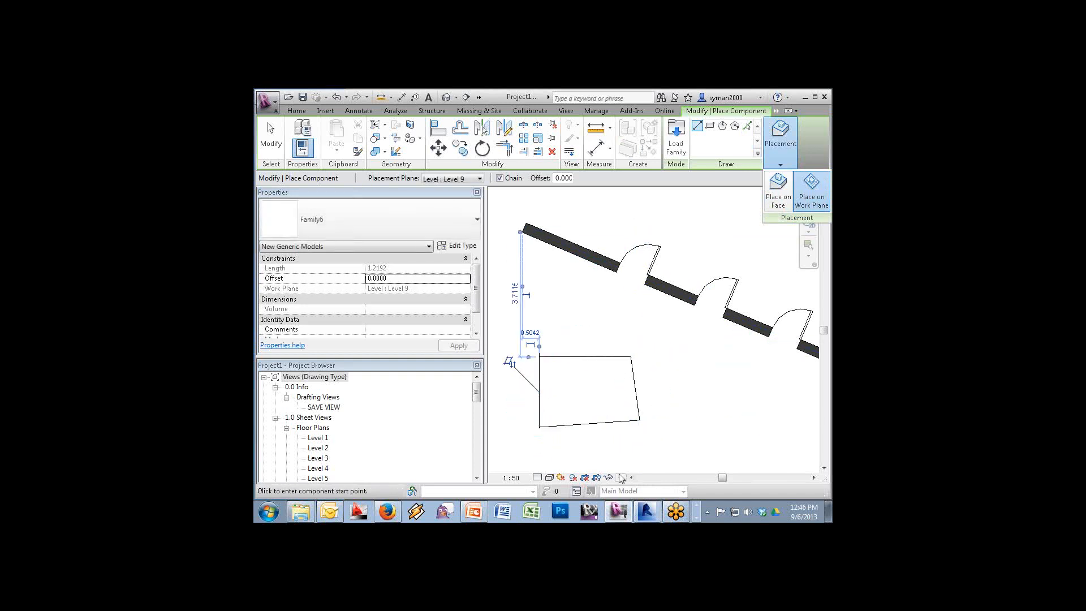
key("Escape")
key("Escape")
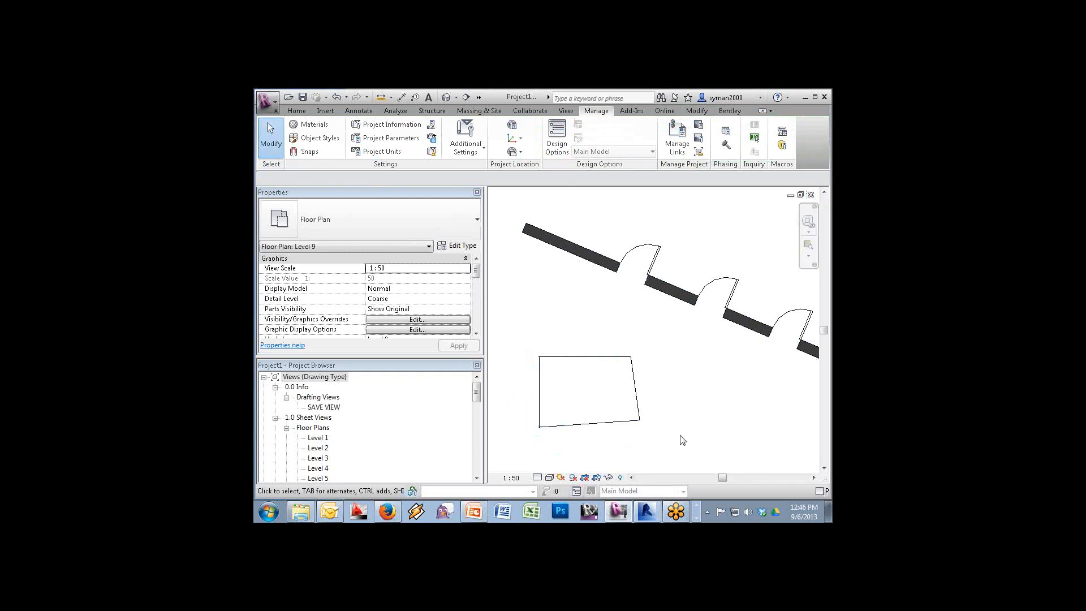
Tick Generic Annotations under Annotation Categories in Level 9's VG settings
key("v")
key("g")
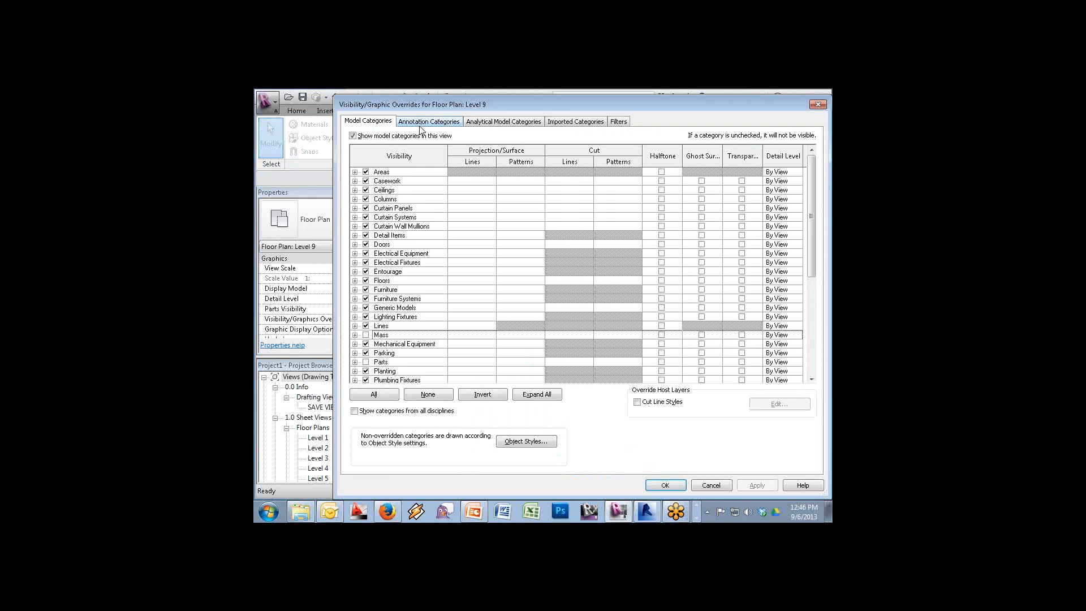
left_click(423, 122)
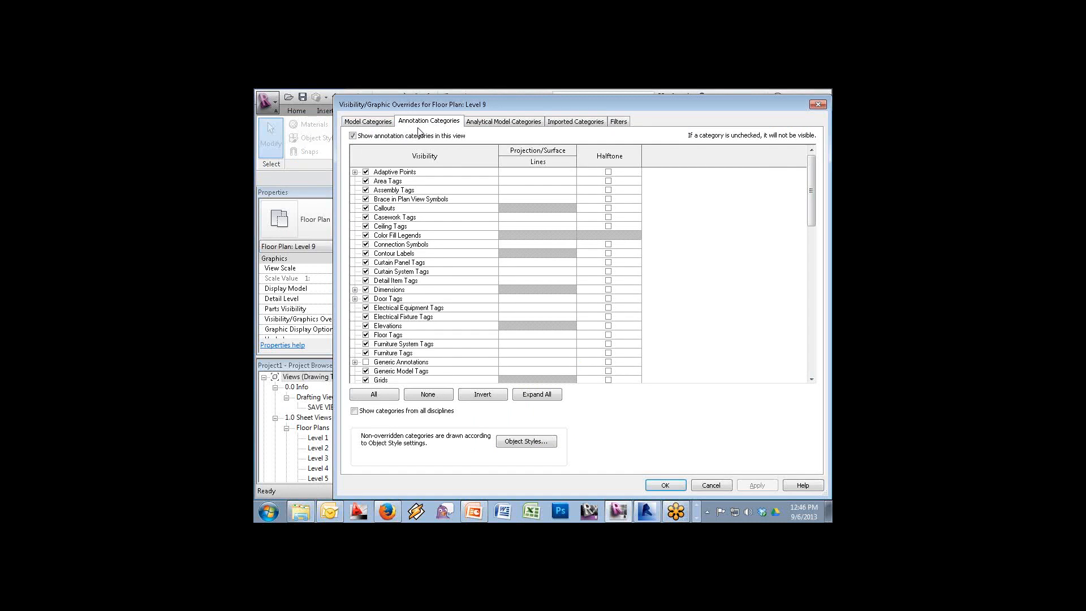
left_click(374, 363)
left_click(663, 484)
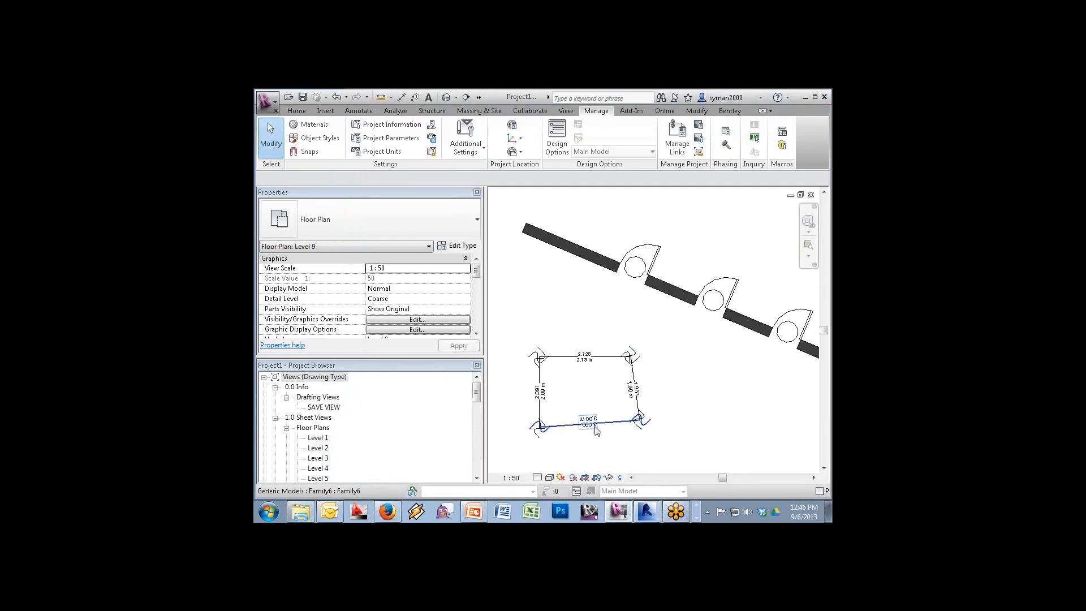
left_click(296, 111)
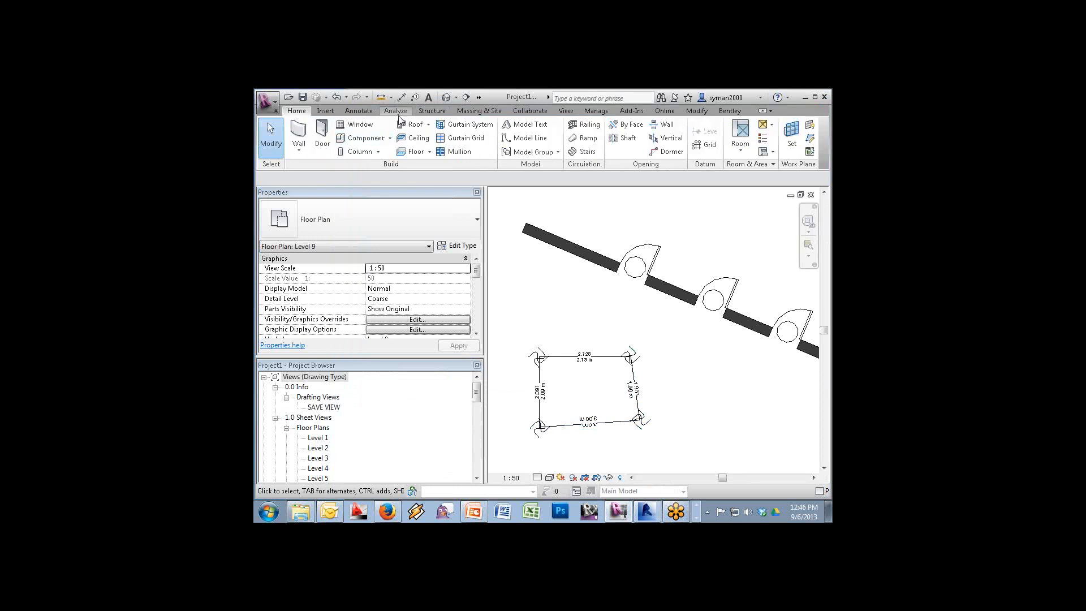
Place an open chain of the generic model beside the loop
left_click(362, 138)
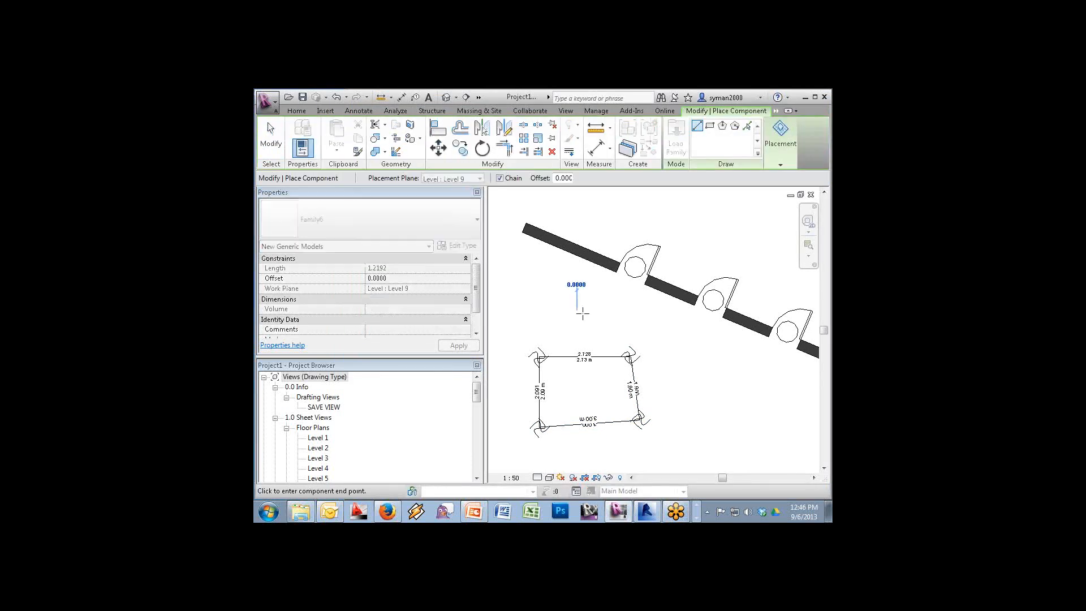
left_click(577, 311)
left_click(771, 453)
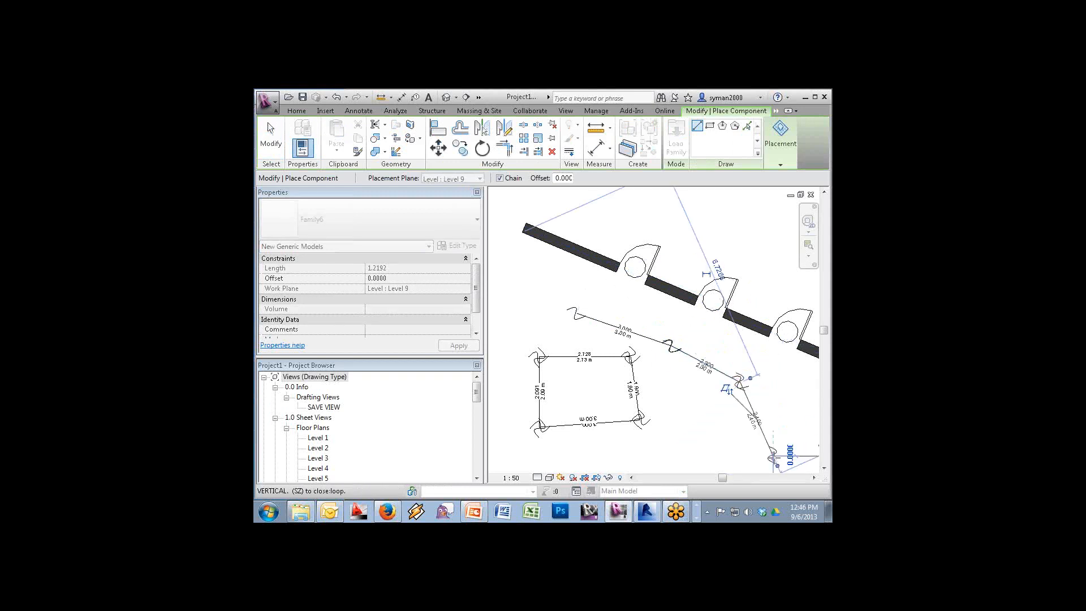
key("Escape")
key("Escape")
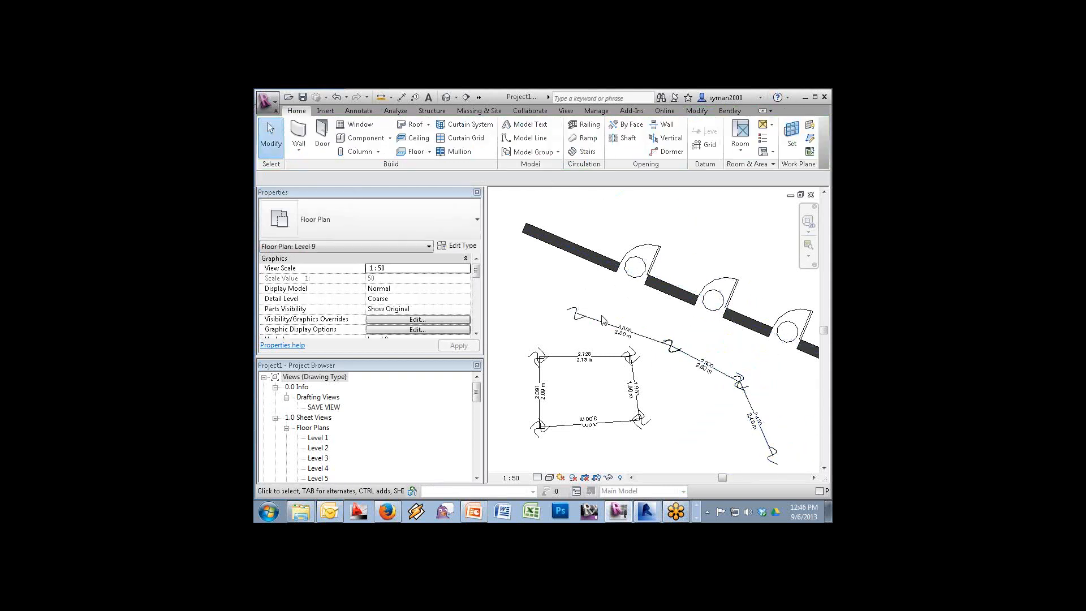
Tab-select the three-piece chain to check it, deselect, and start opening a file
key("Tab")
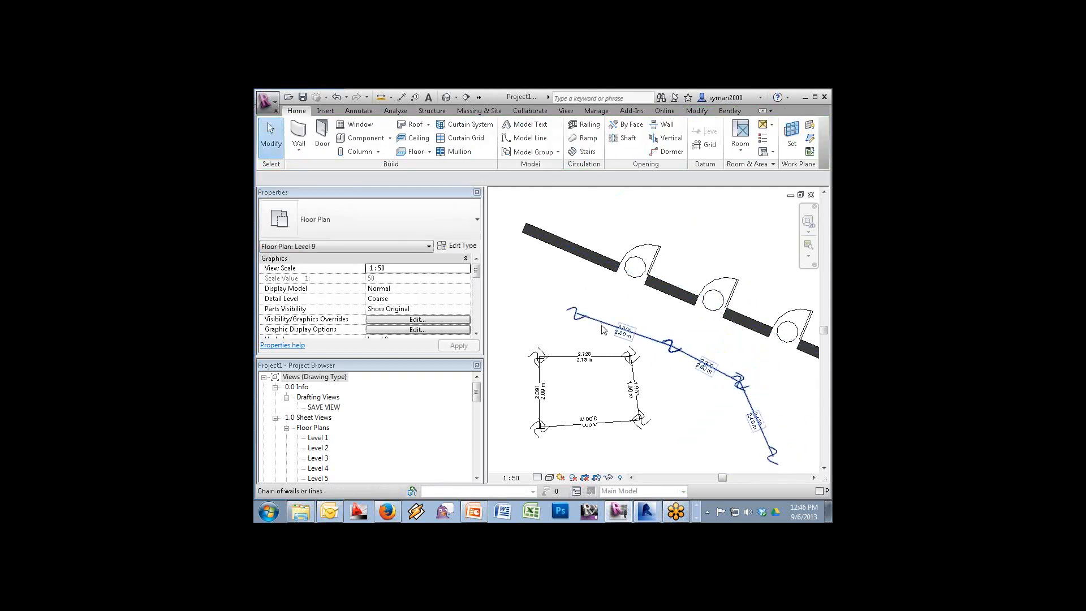
left_click(602, 330)
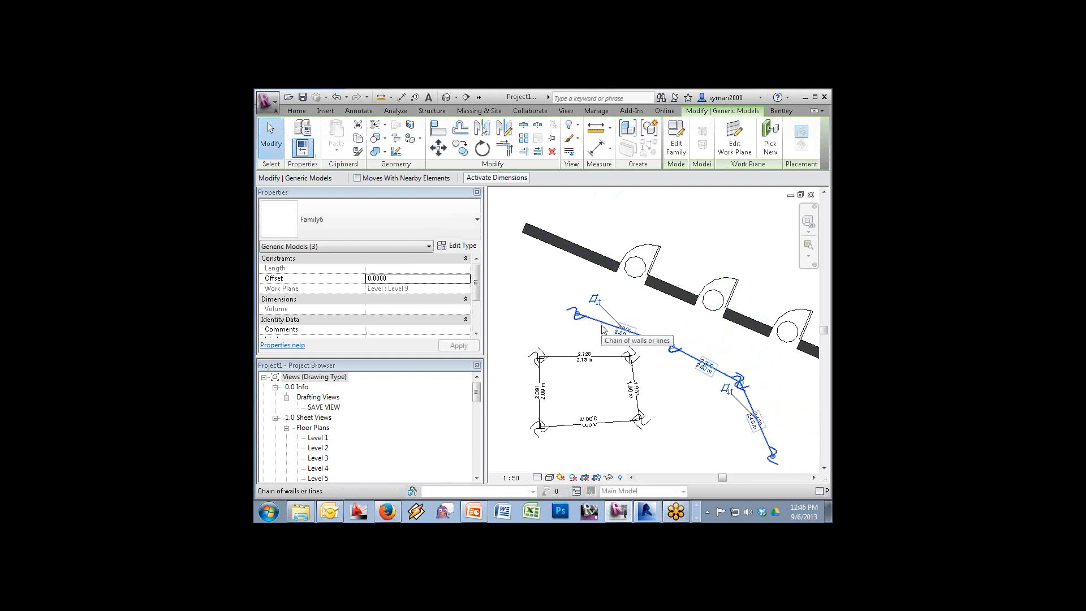
left_click(611, 227)
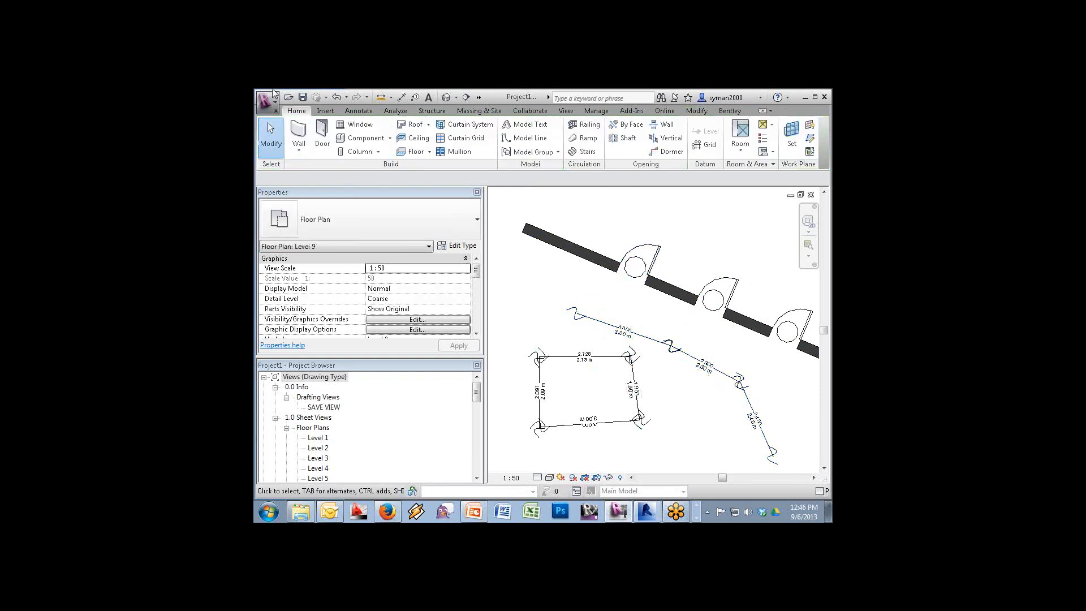
left_click(288, 98)
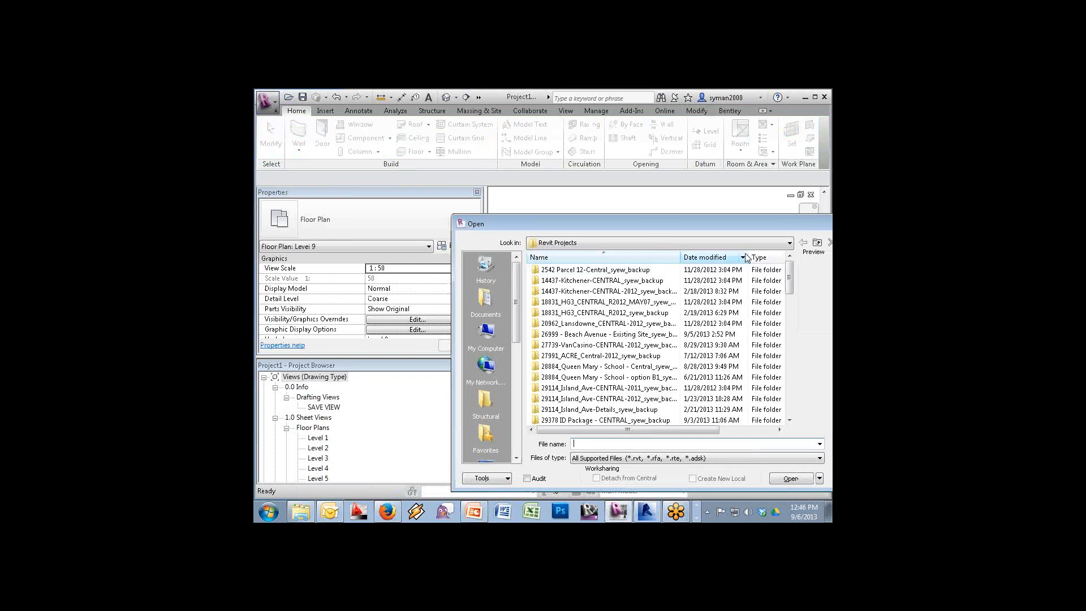
Navigate from Desktop via Shortcut to Groups (I:) and open the CAD folder
left_click(480, 458)
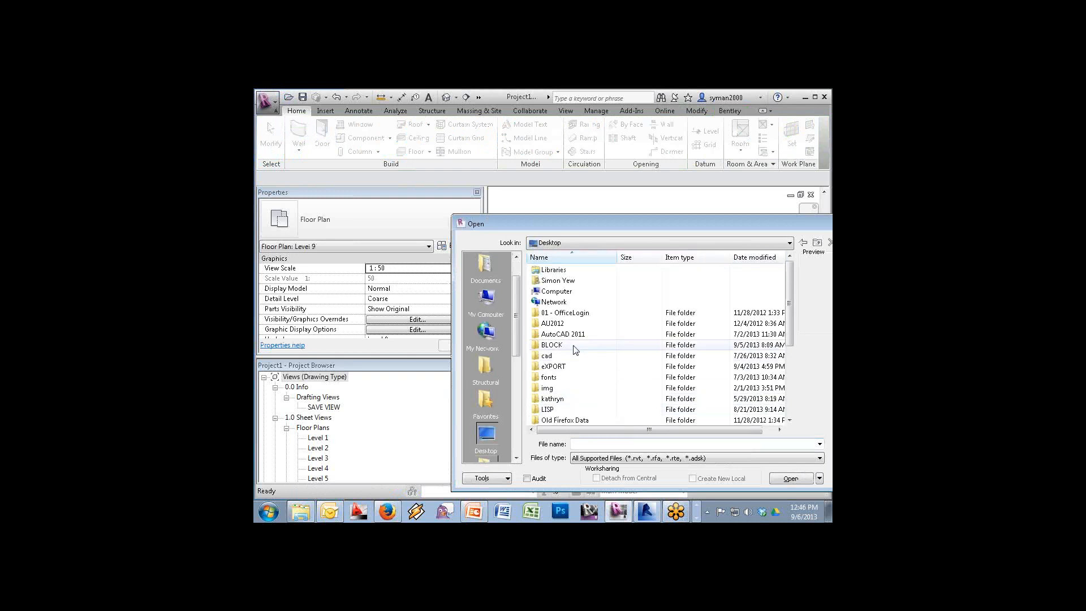
left_click_drag(792, 294, 792, 367)
double_click(563, 336)
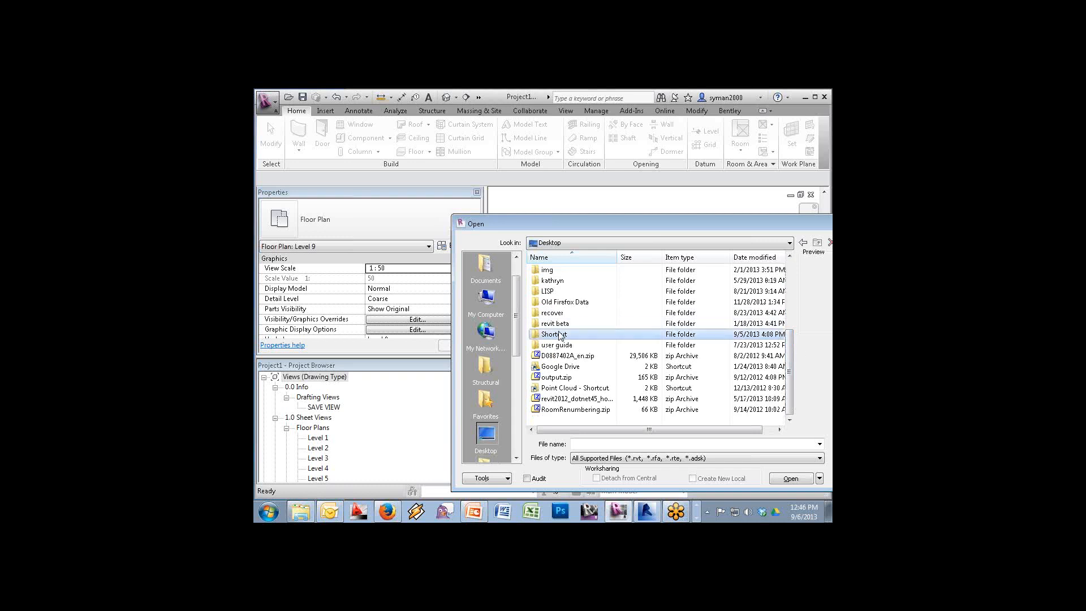
left_click(593, 246)
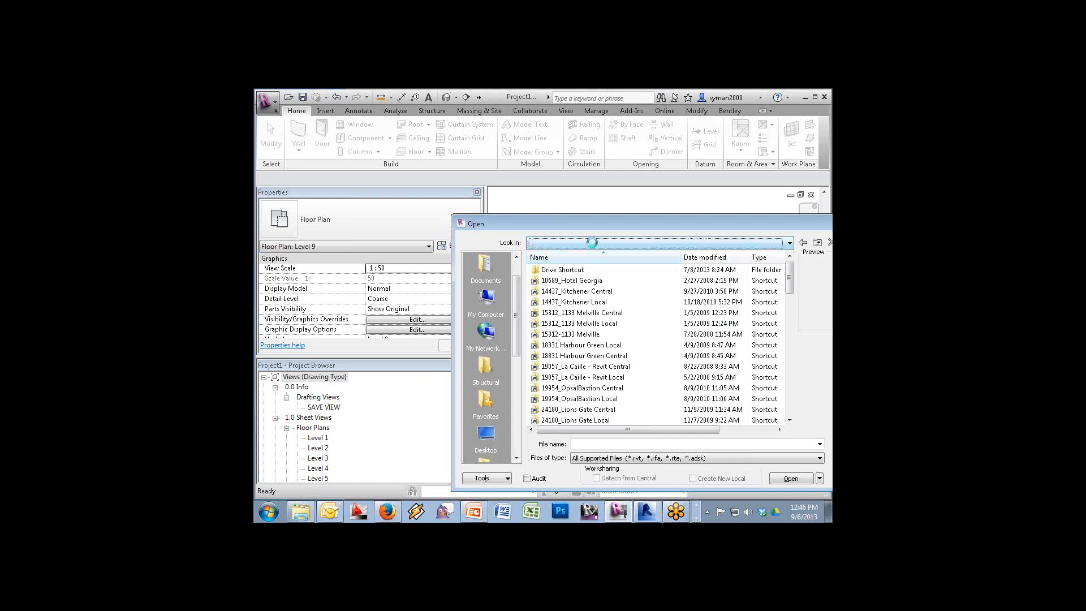
left_click(608, 293)
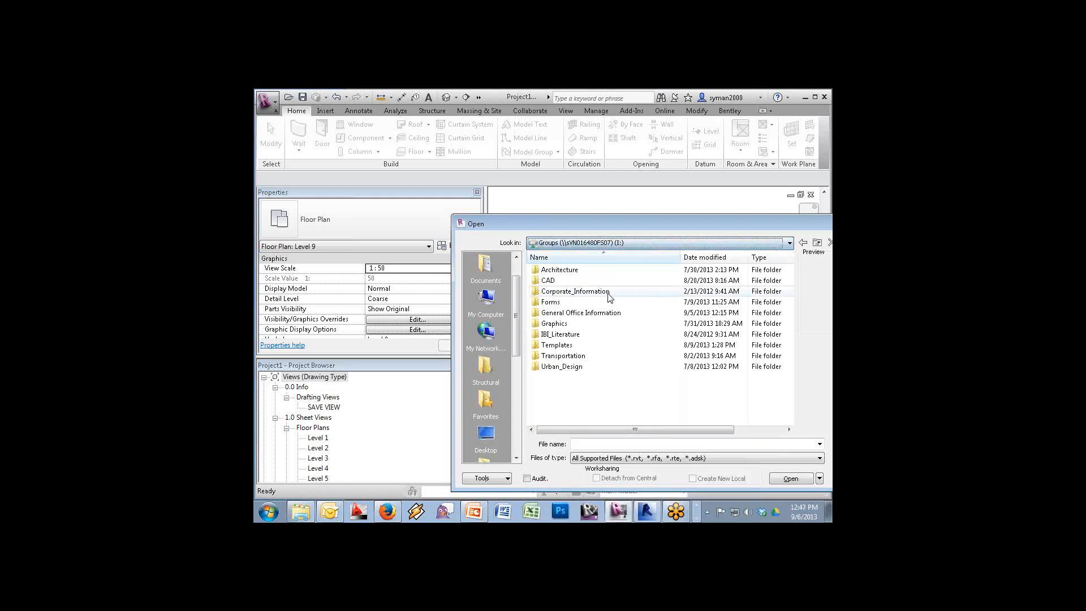
left_click(550, 282)
double_click(549, 281)
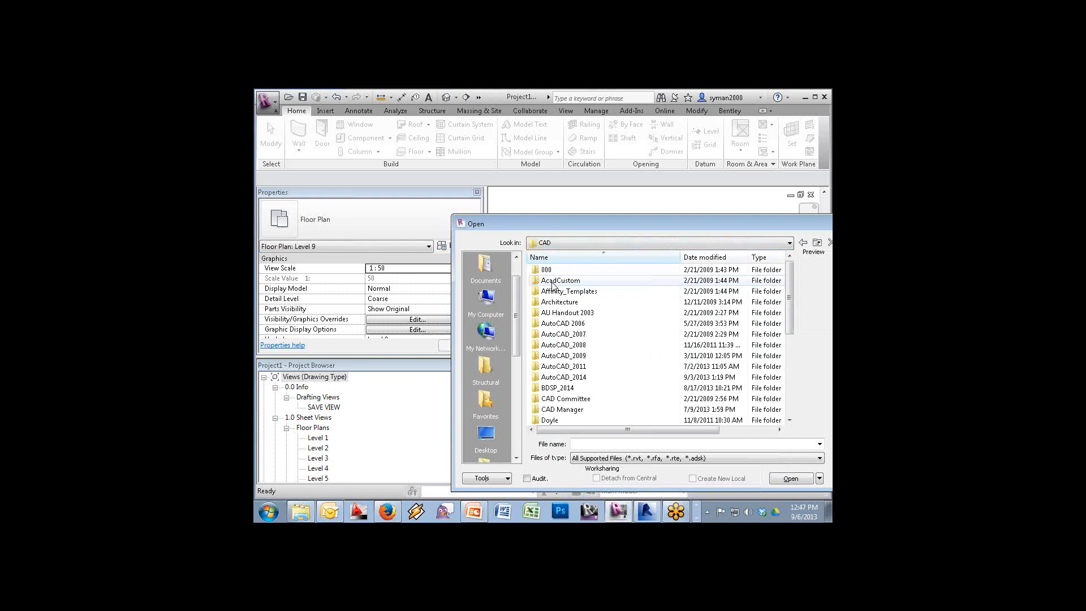
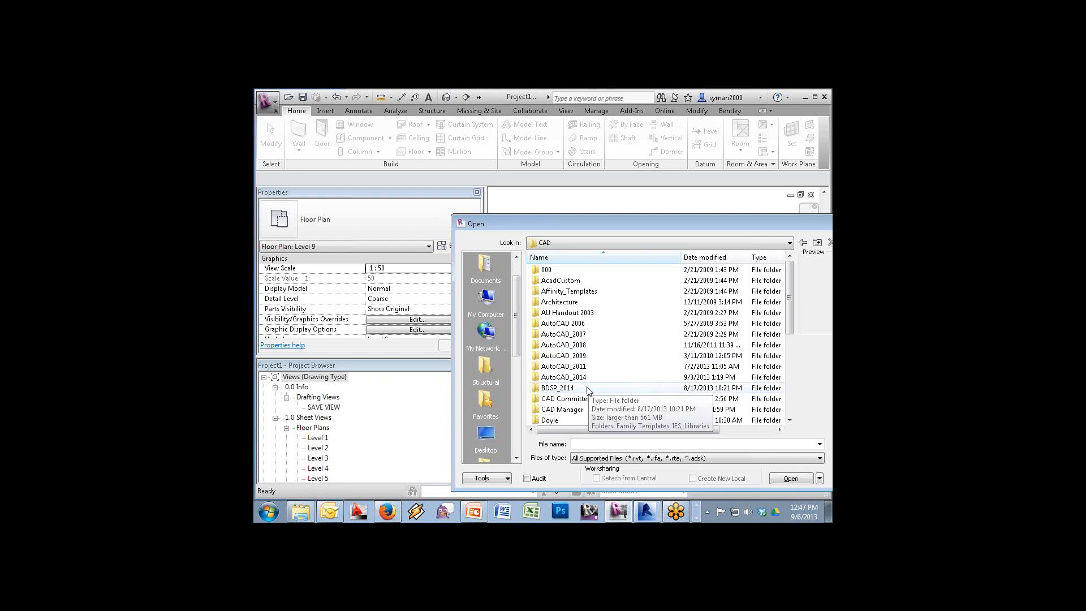
Scroll the Open dialog's folder list and open the LnL and Training folder
left_click(790, 420)
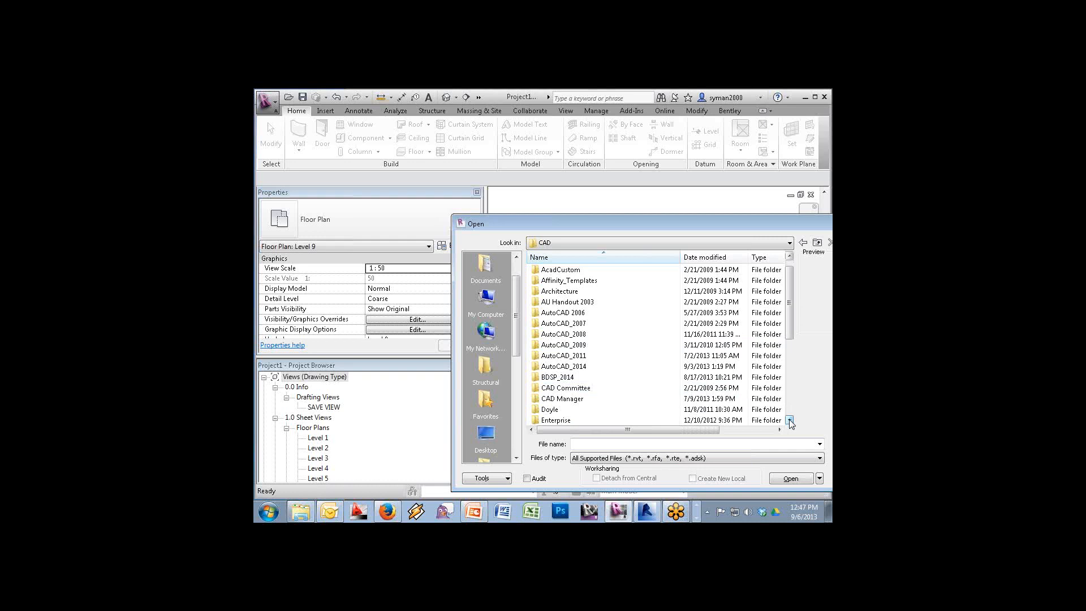
left_click(789, 420)
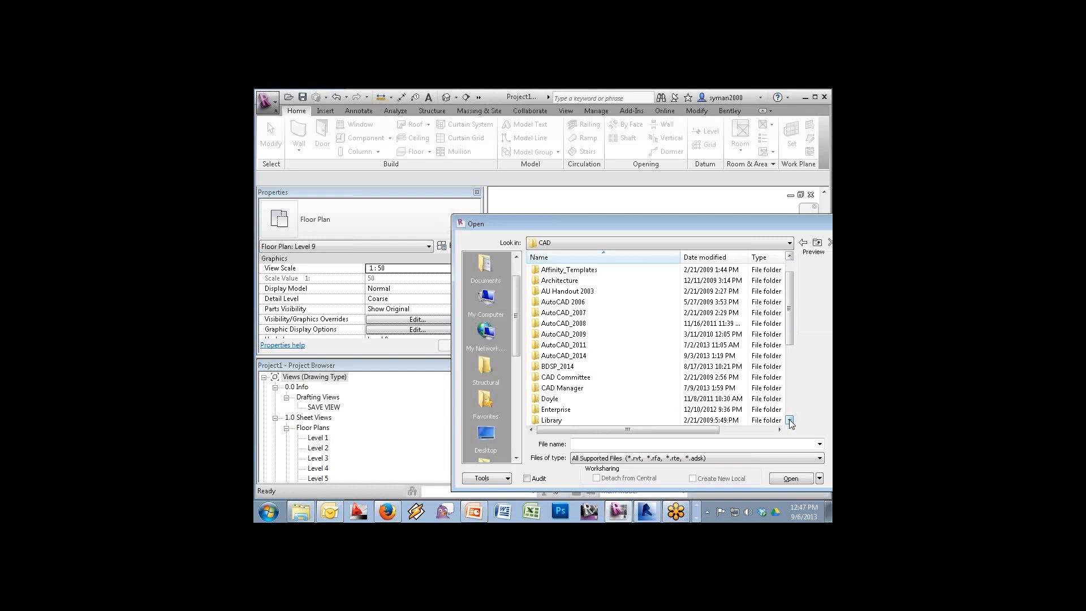
left_click(789, 420)
left_click(790, 421)
left_click(790, 421)
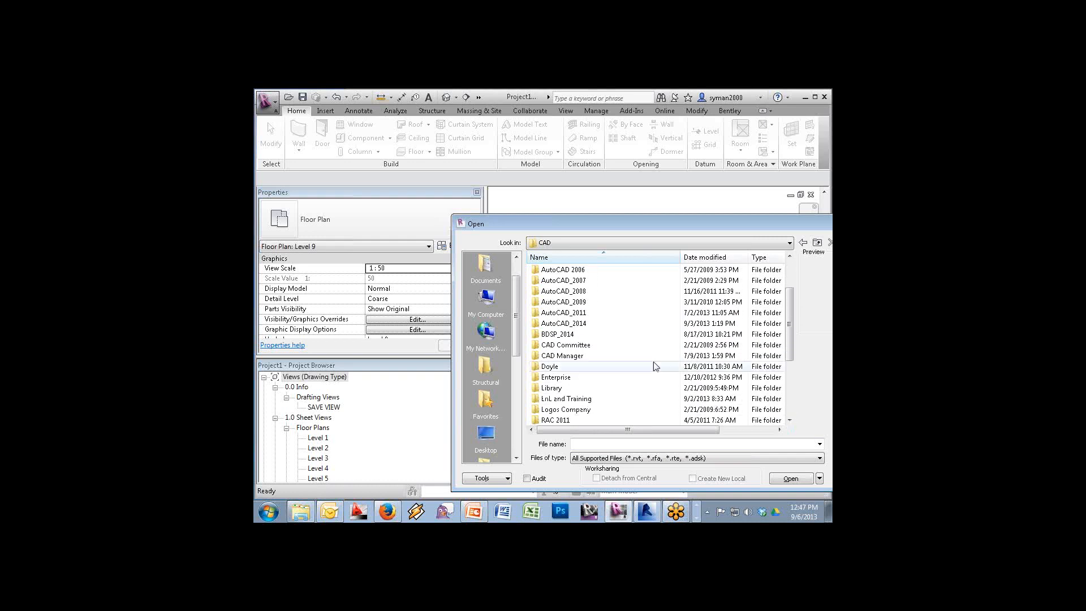
double_click(574, 400)
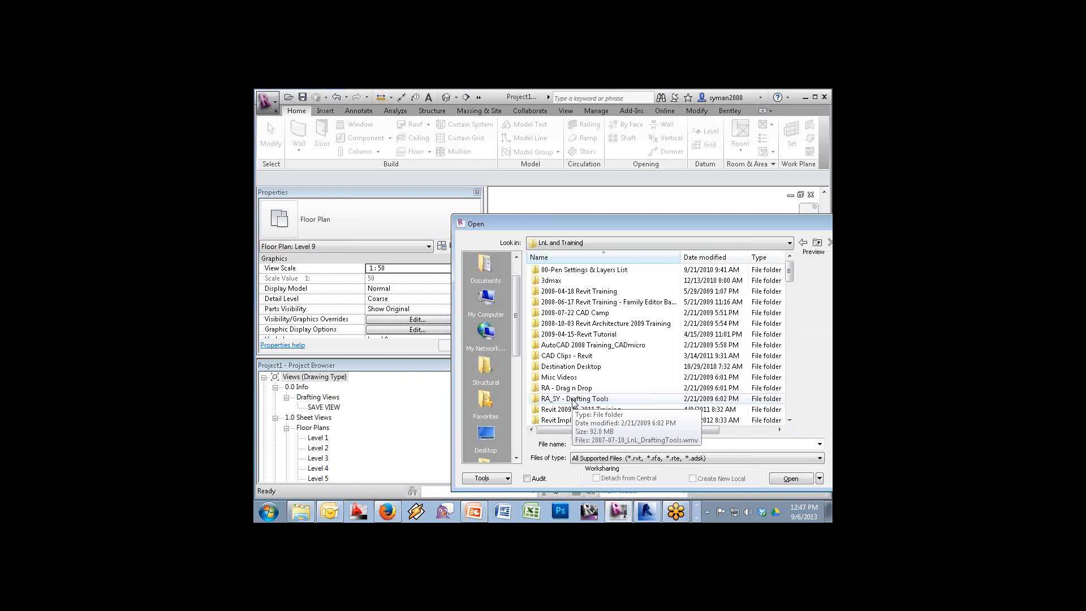
Scroll down and open the T082-Make Revit Annotation Sticks folder
left_click(790, 420)
left_click(790, 422)
left_click(790, 422)
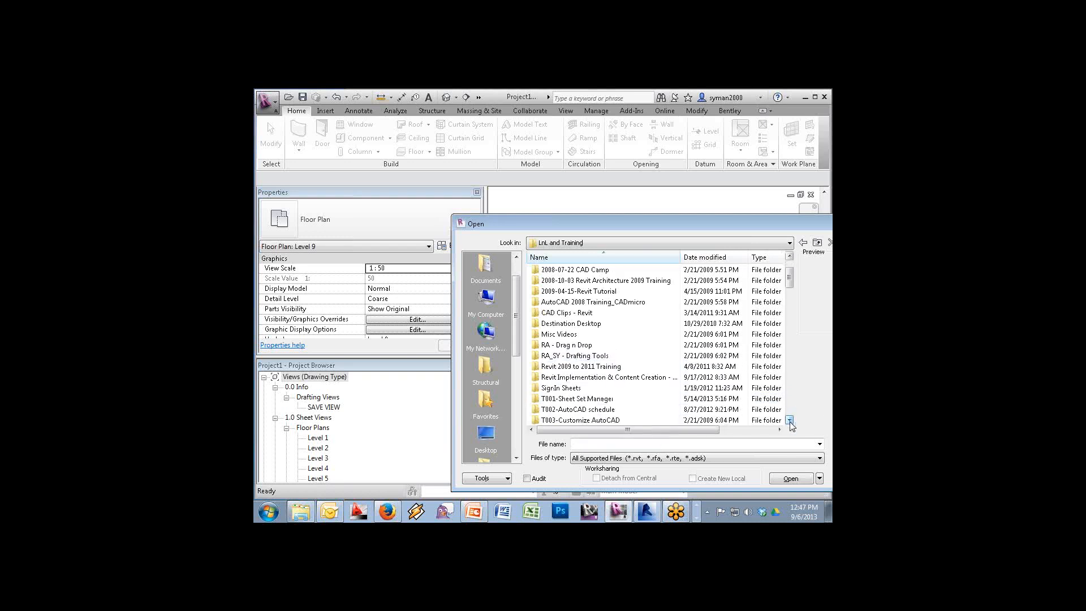
left_click(790, 422)
left_click(790, 422)
left_click(790, 421)
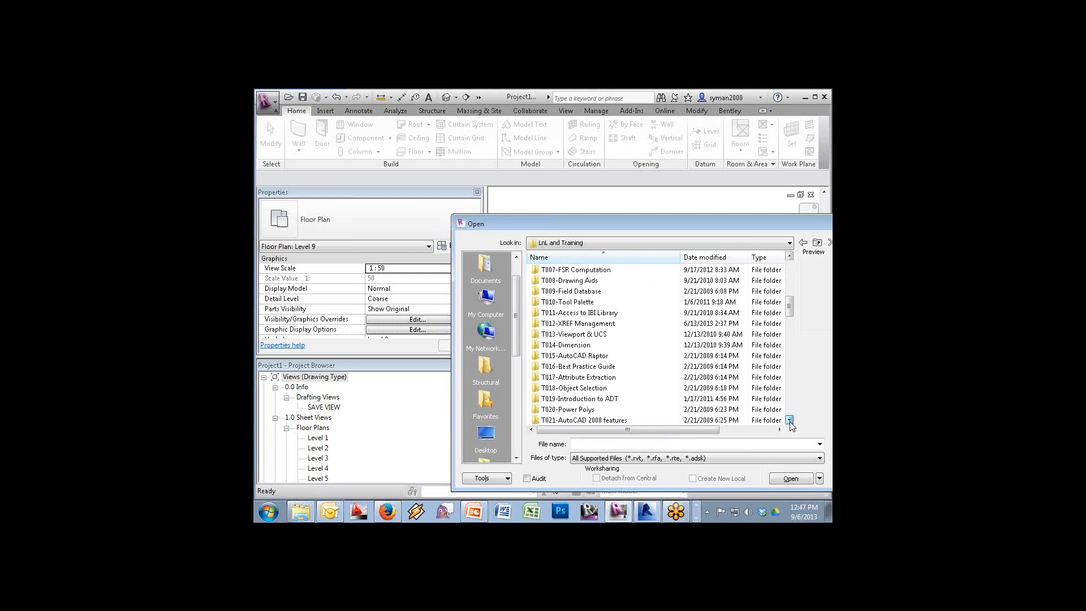
left_click(790, 422)
left_click(790, 422)
left_click(790, 421)
left_click(790, 422)
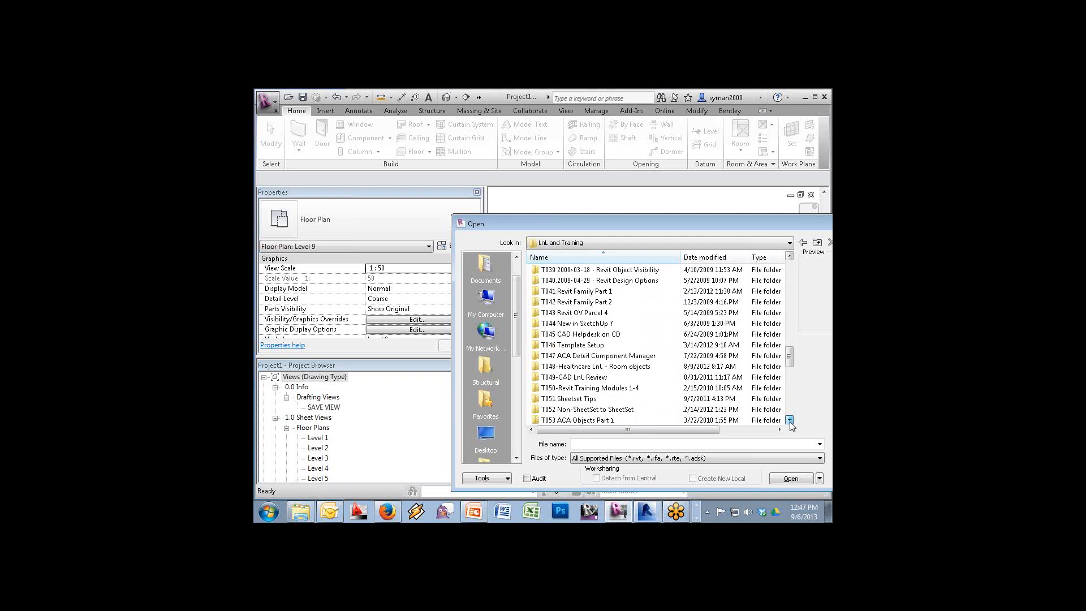
left_click(790, 421)
left_click(790, 421)
left_click(790, 421)
left_click(790, 422)
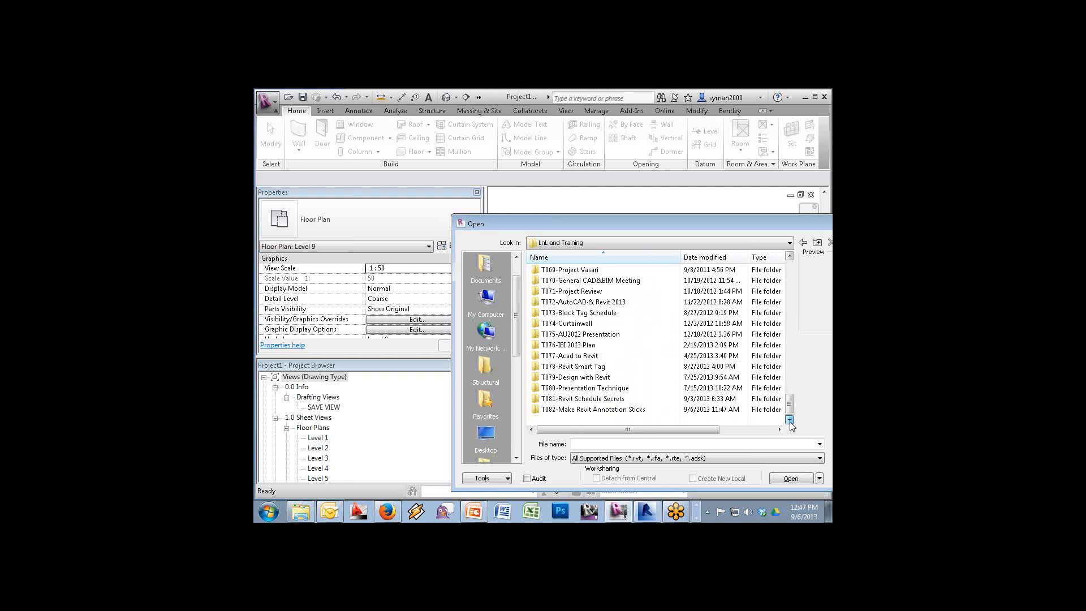
double_click(573, 412)
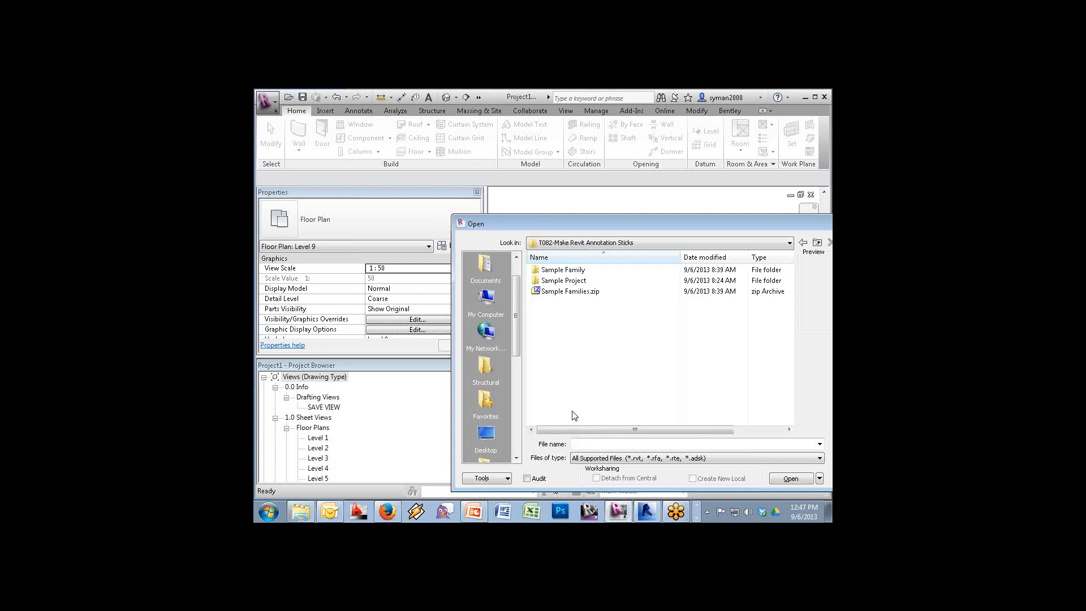
Go into Sample Project > Revit Link and open 26999 - Beach Avenue - Existing Site.rvt
double_click(563, 281)
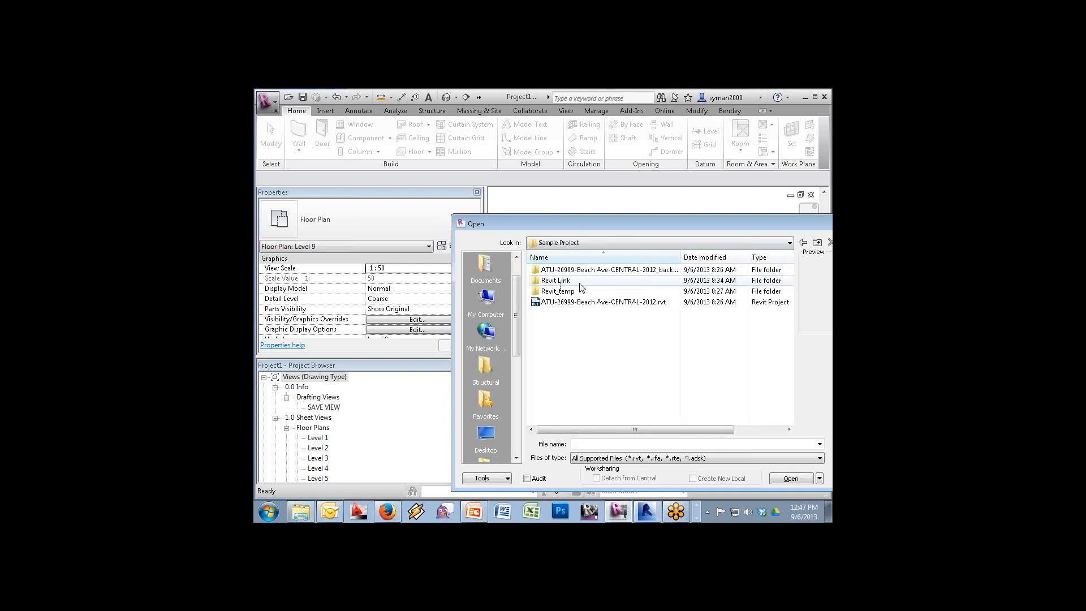
double_click(563, 281)
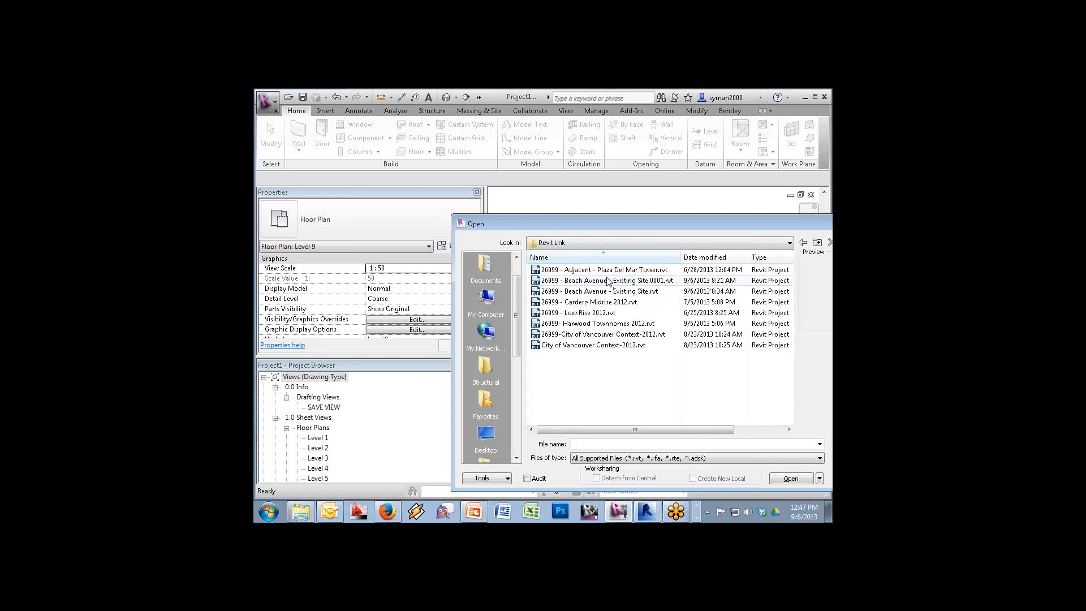
left_click(599, 293)
left_click(791, 478)
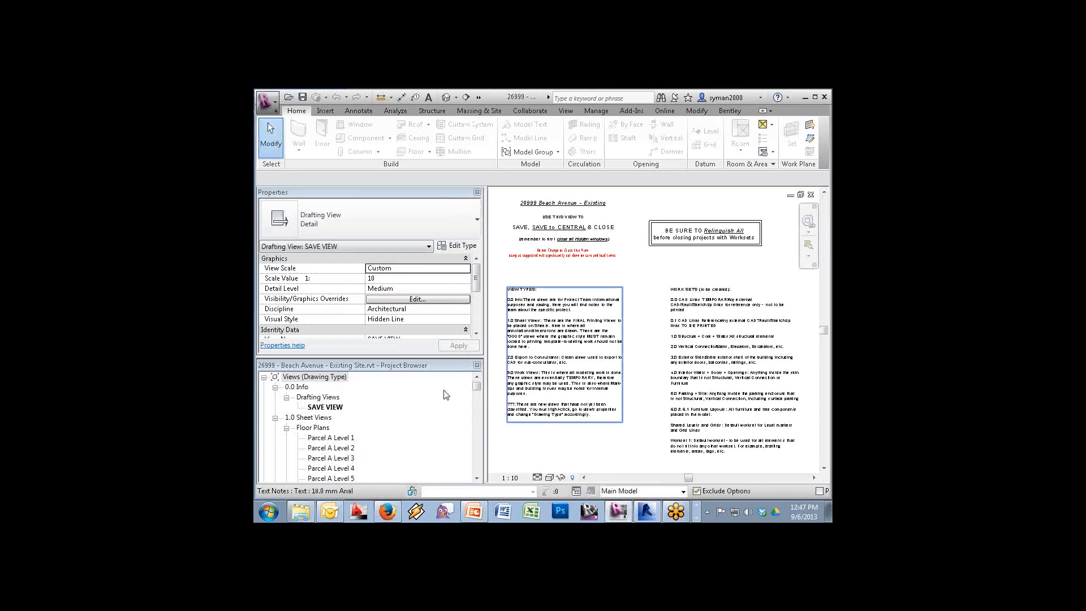
Open Parcel A Level 2, zoom in on the tower, and edit the Manual Dimension's family
double_click(339, 449)
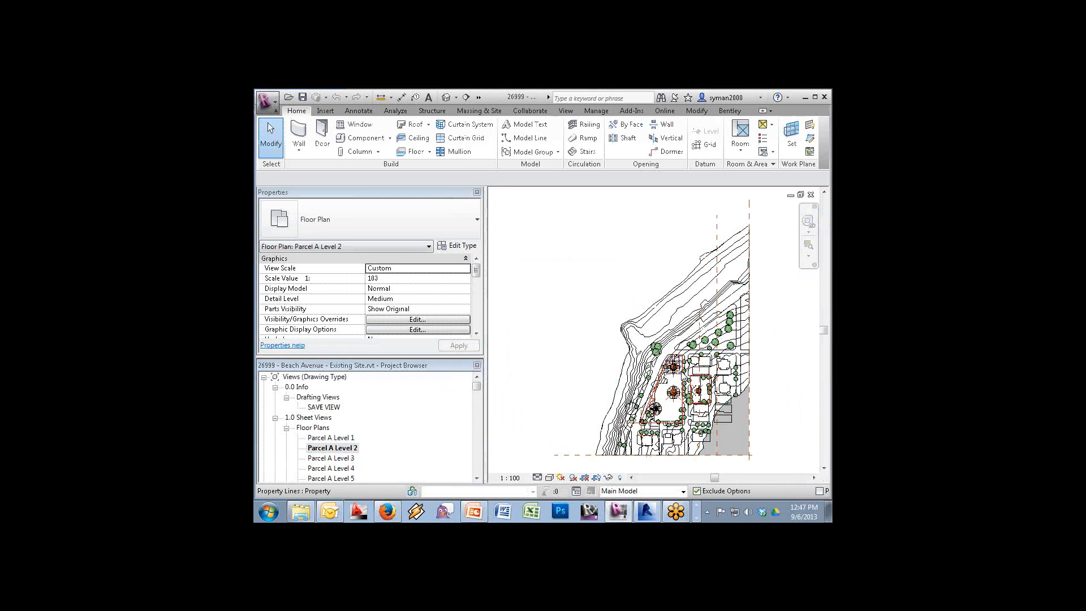
left_click(808, 249)
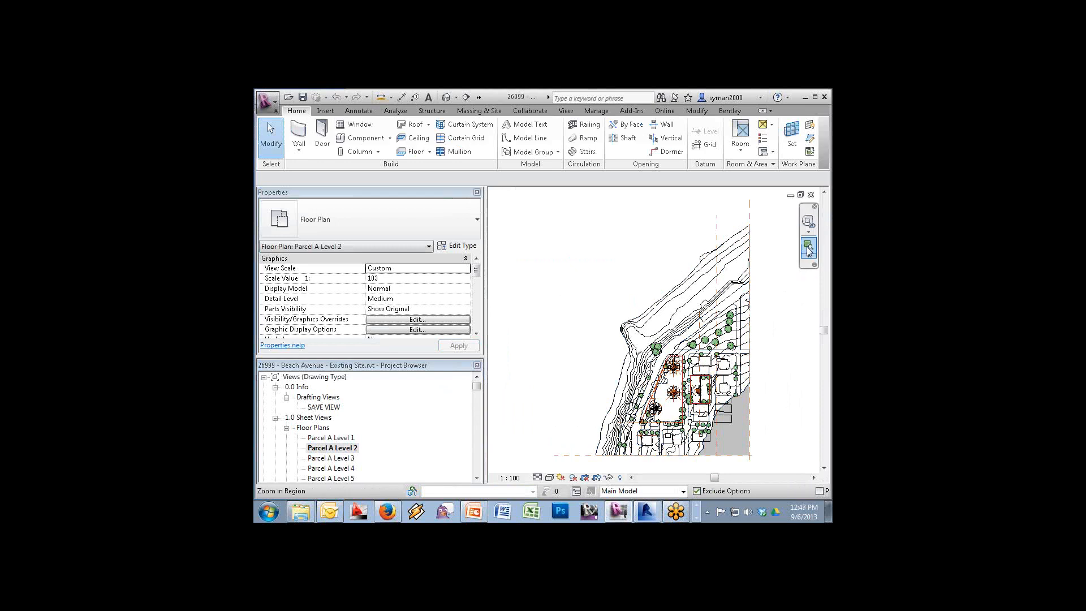
left_click_drag(648, 400, 663, 415)
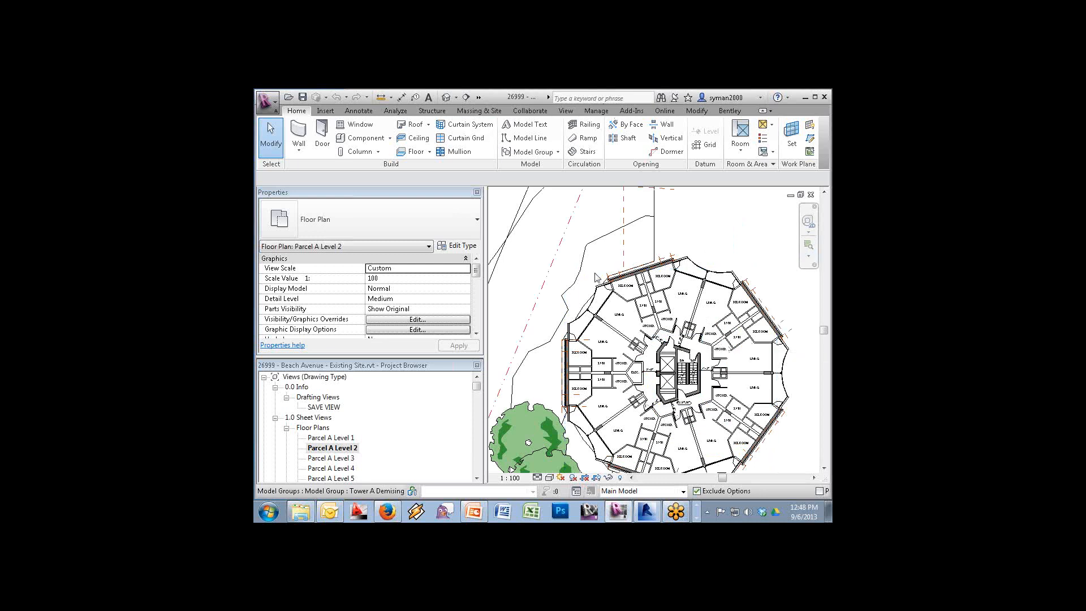
left_click(665, 344)
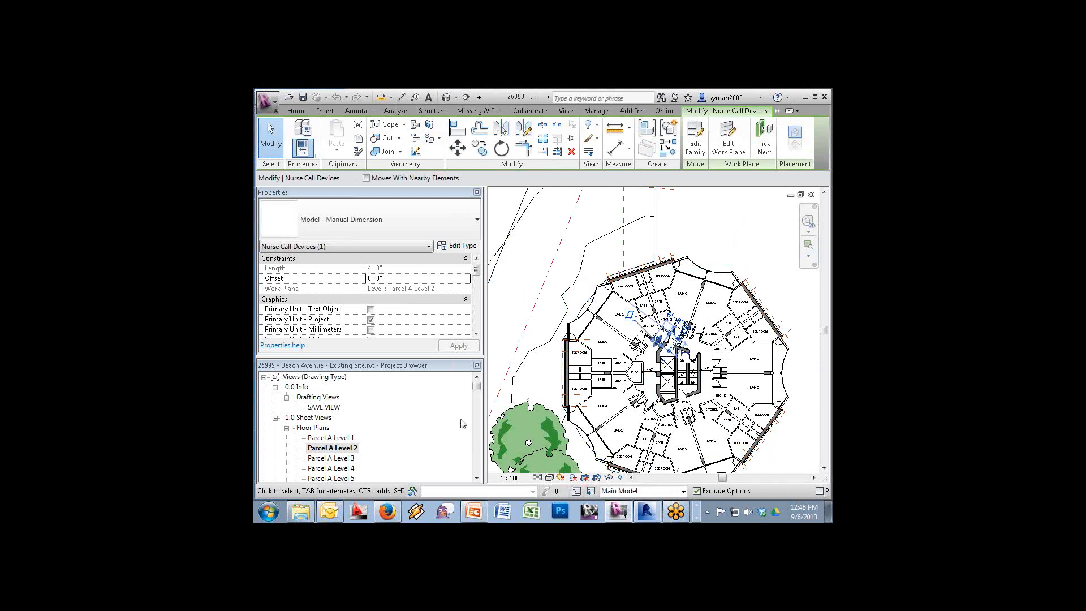
left_click(699, 137)
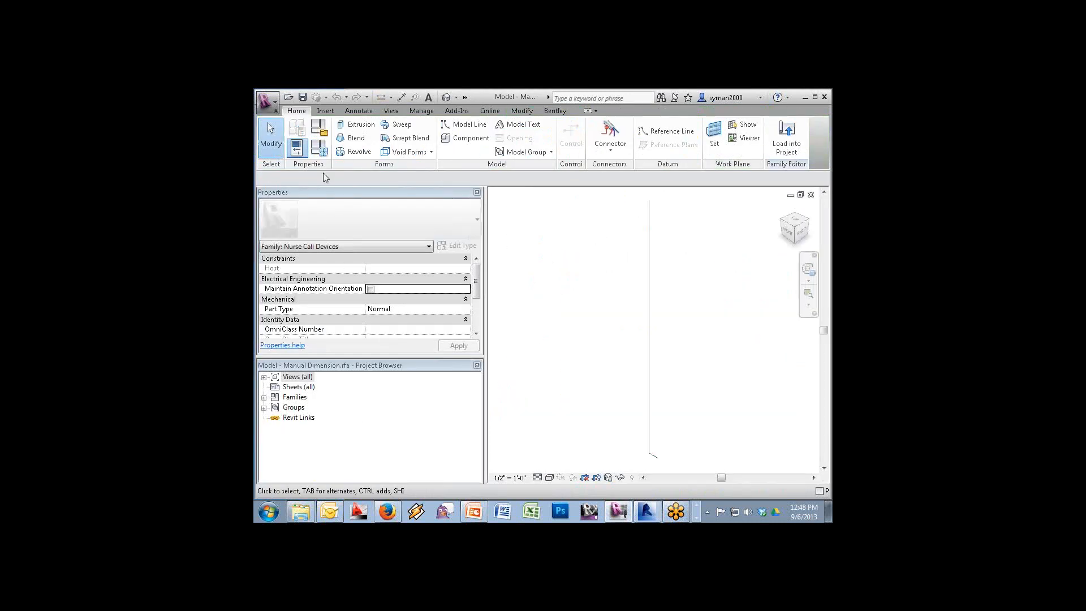
Recategorize the Manual Dimension family as Furniture Systems in Family Category and Parameters
left_click(319, 130)
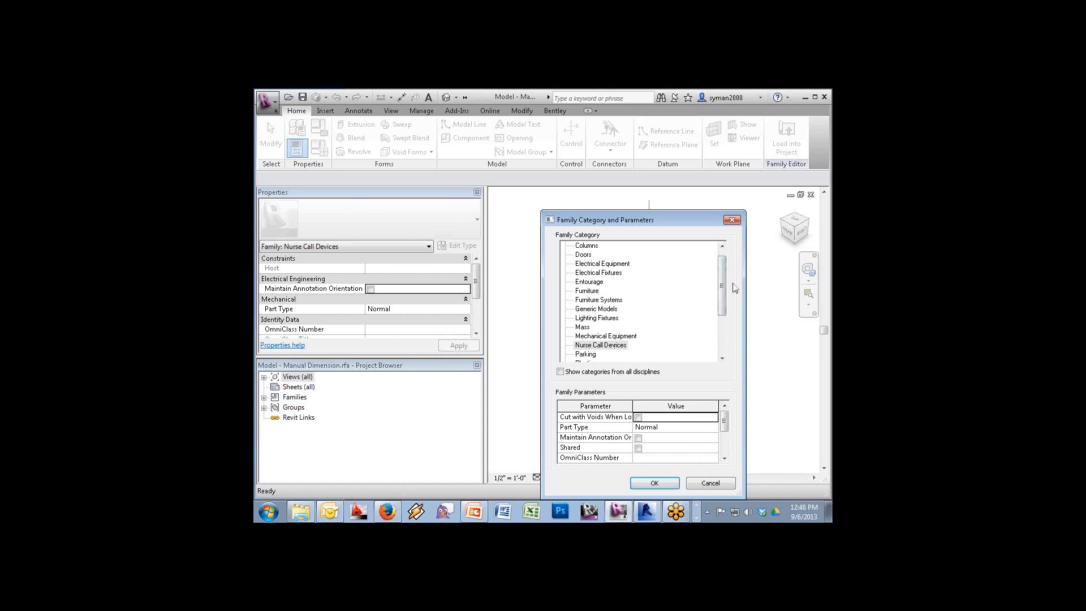
left_click_drag(722, 288, 722, 283)
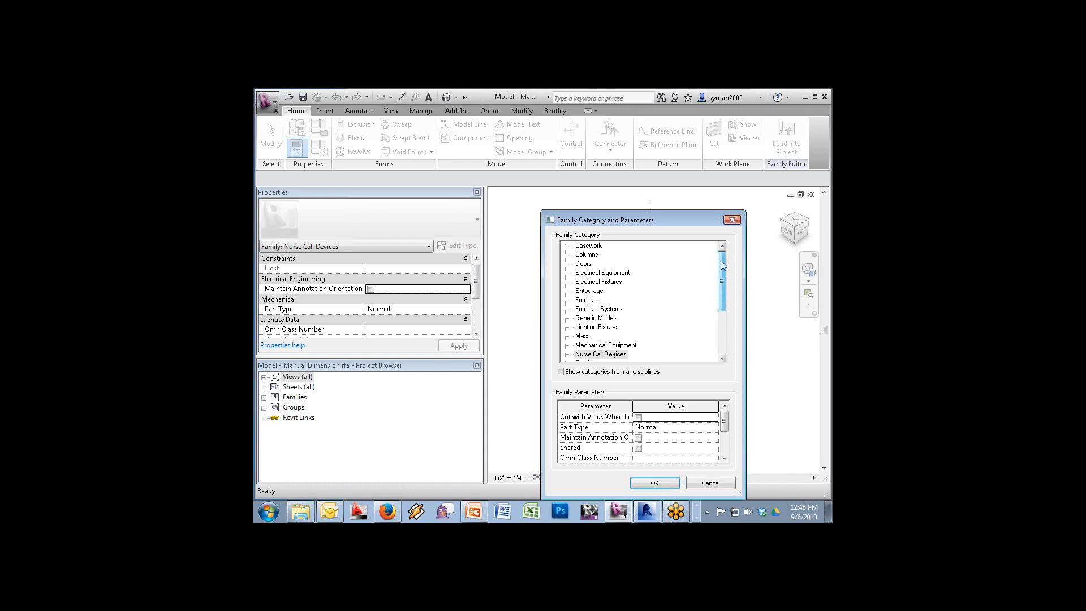
left_click(589, 310)
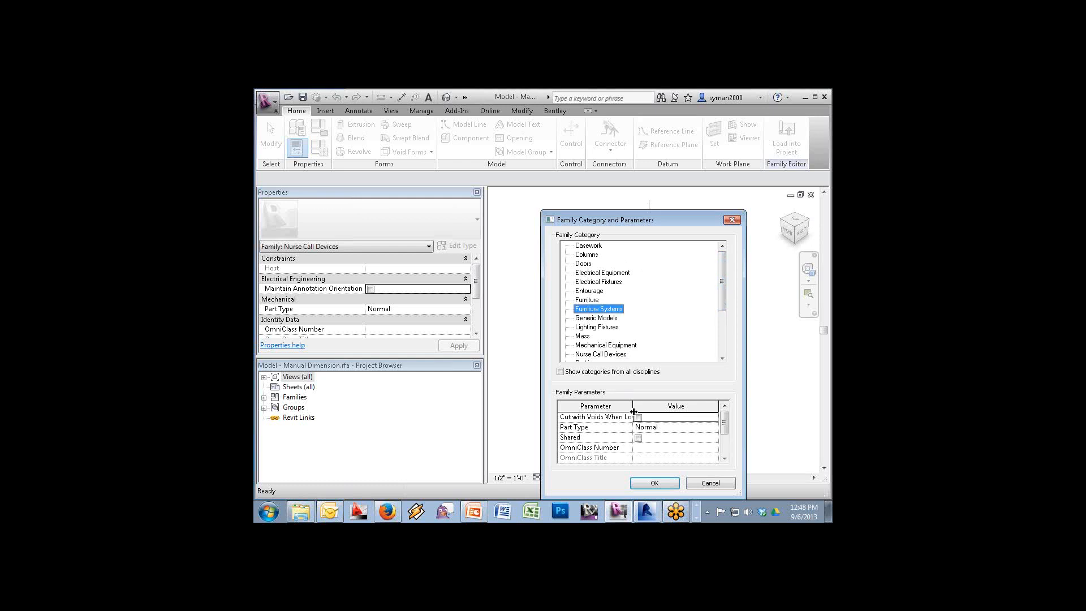
left_click(653, 484)
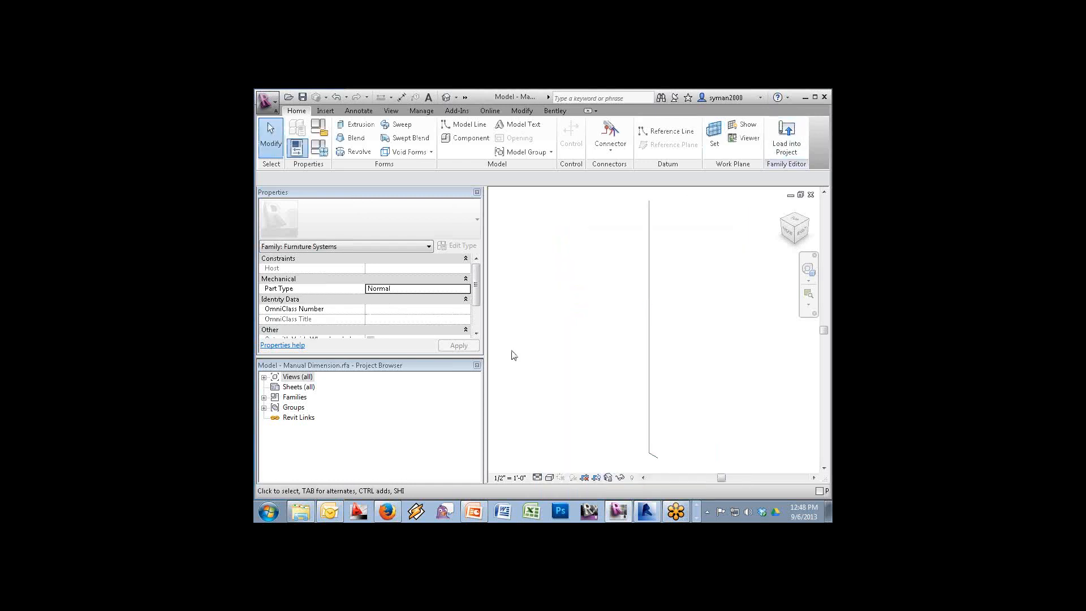
Open the family's Ref. Level floor plan and inspect the length label
double_click(291, 376)
left_click(300, 387)
double_click(301, 389)
double_click(313, 397)
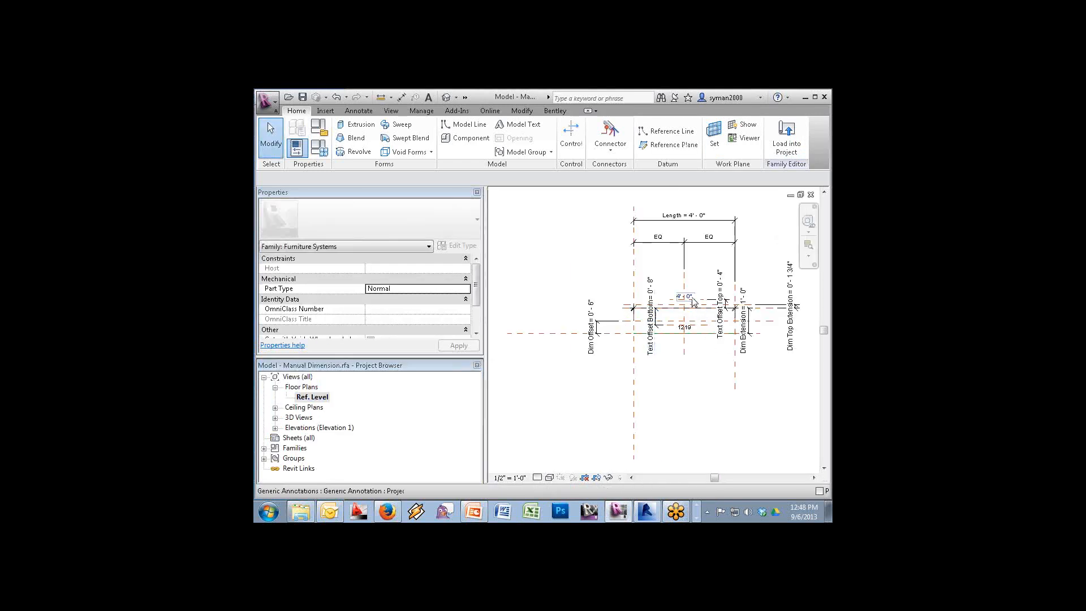
left_click(694, 302)
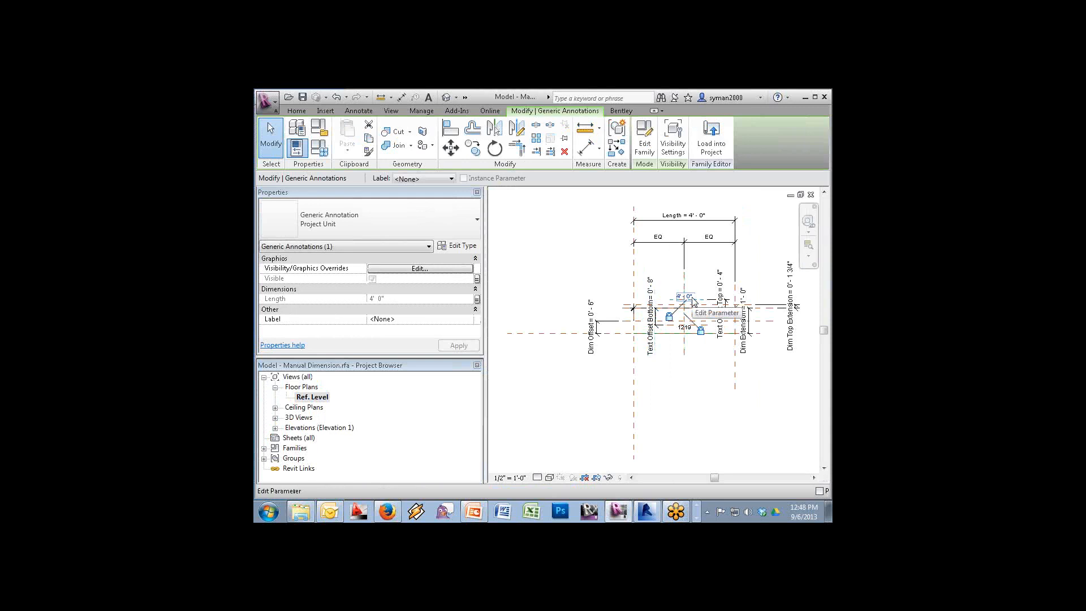
left_click(562, 256)
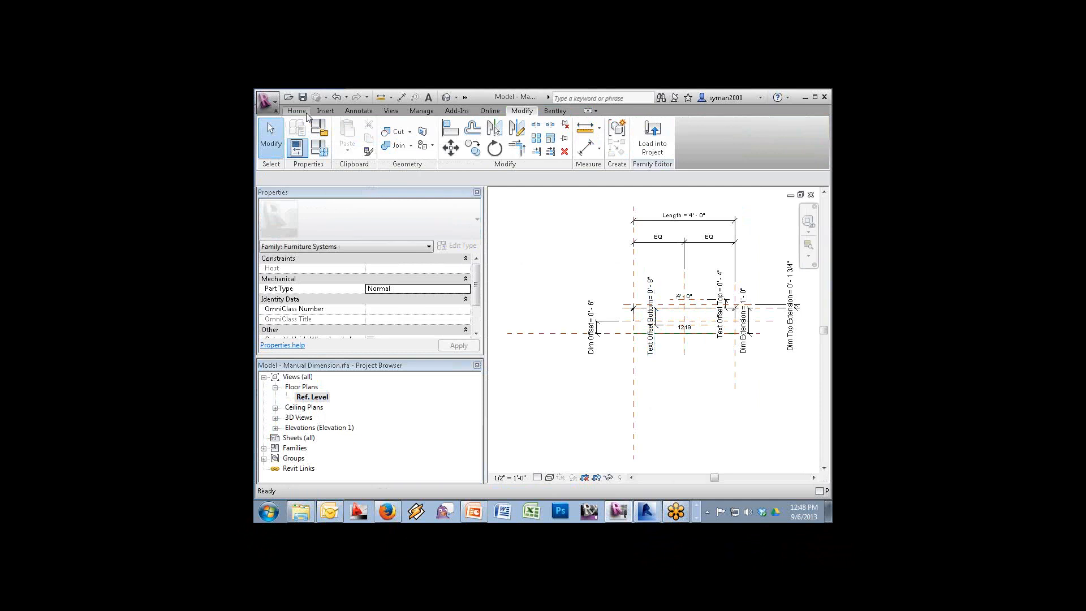
Load the family into only the Beach Avenue project, overwriting the existing version
left_click(653, 145)
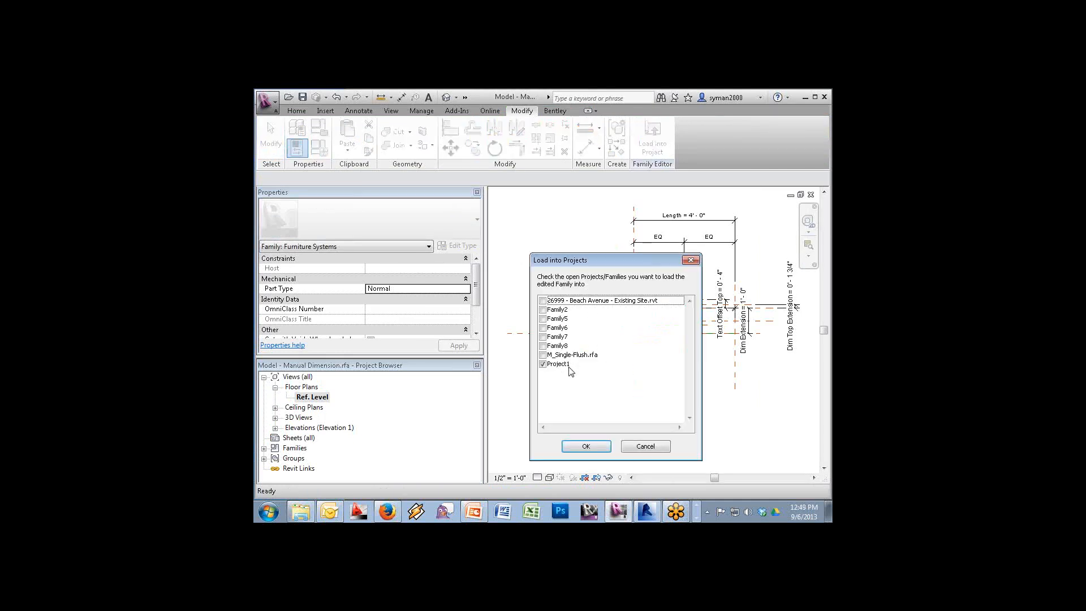
left_click(543, 364)
left_click(545, 300)
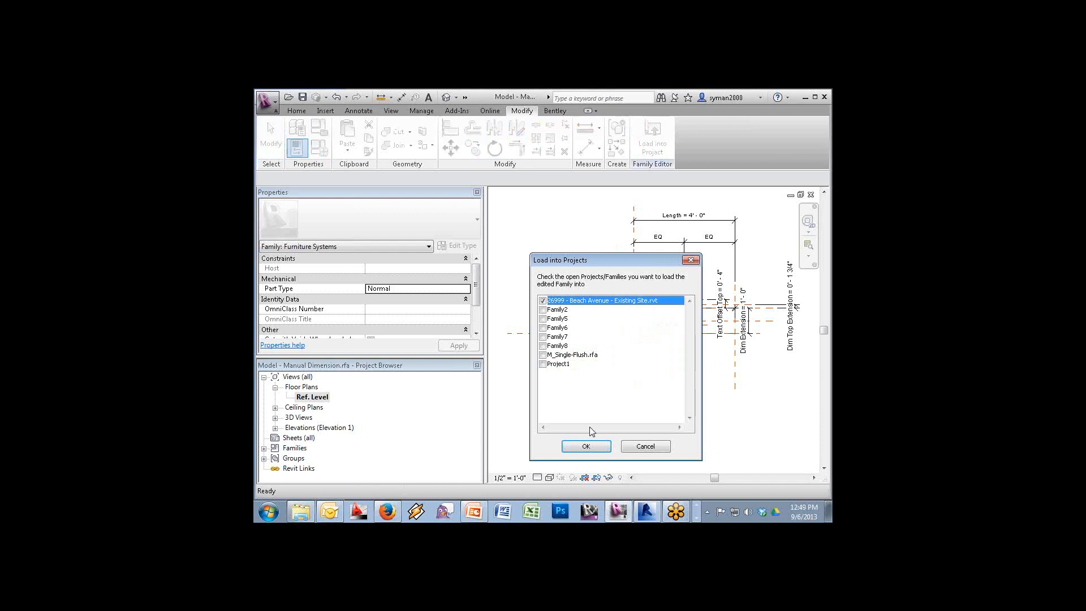
left_click(586, 447)
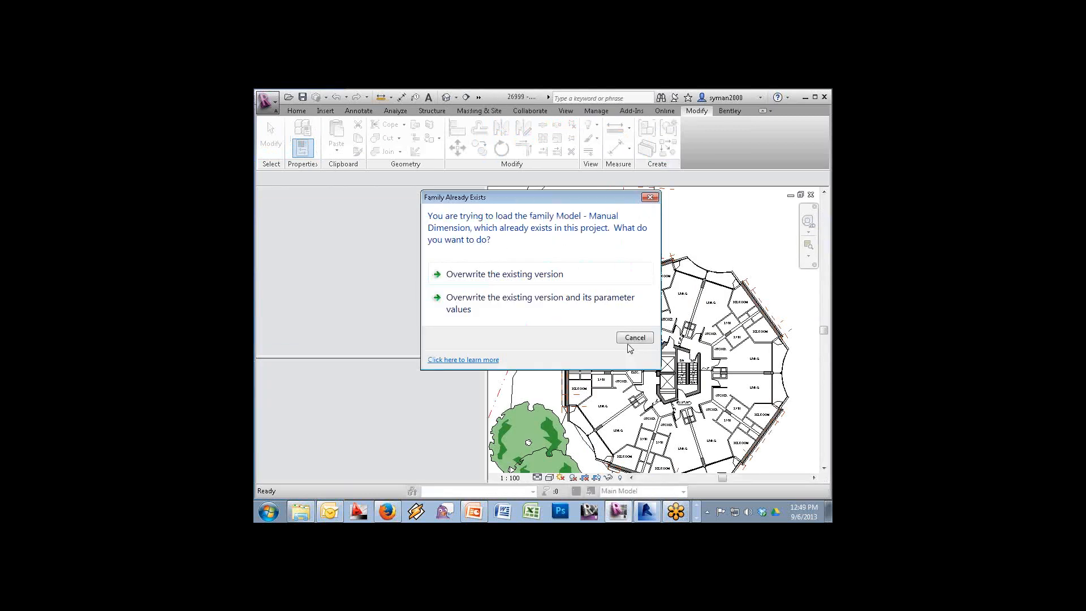
left_click(540, 280)
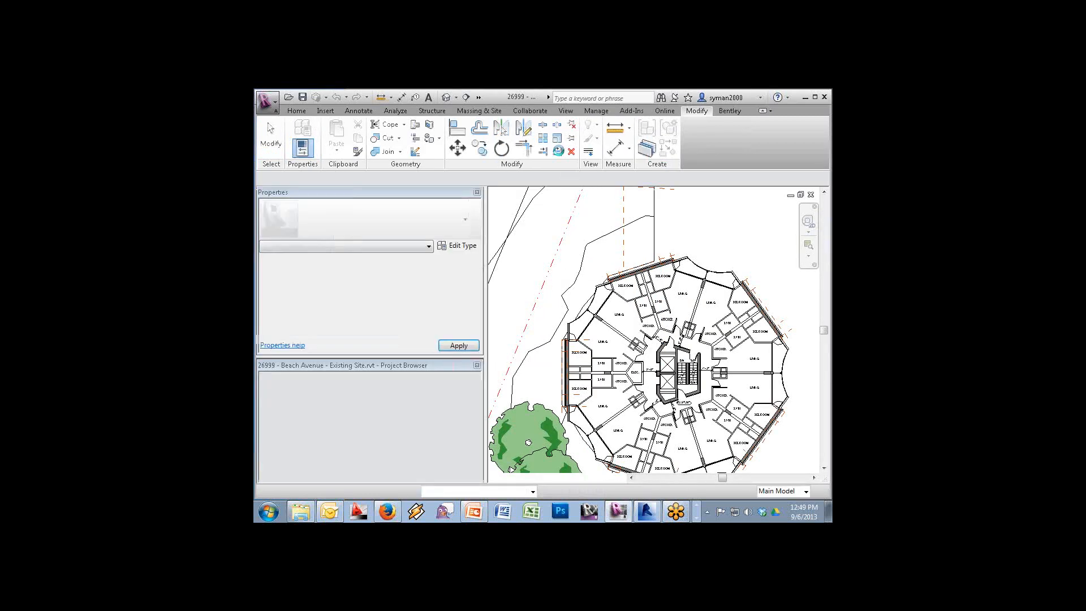
Start a new Schedule/Quantities for the Furniture Systems category
left_click(603, 112)
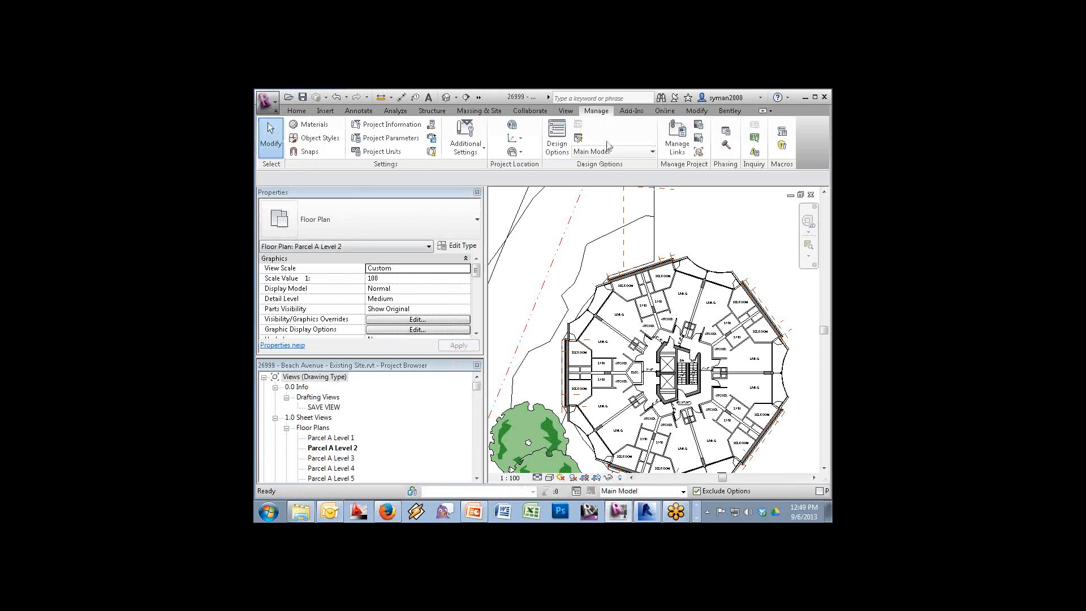
left_click(566, 112)
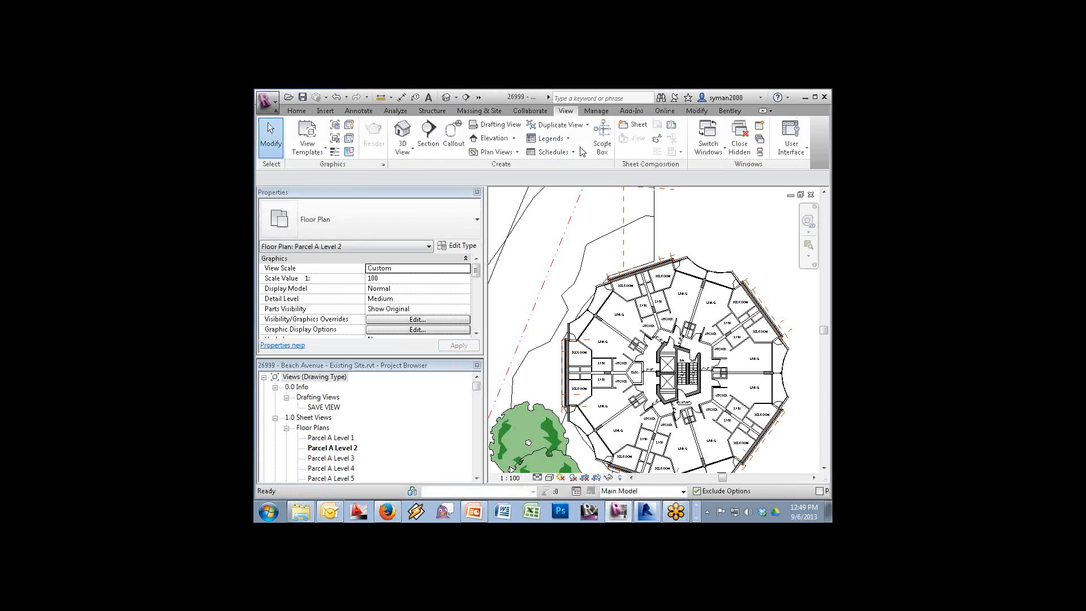
left_click(551, 151)
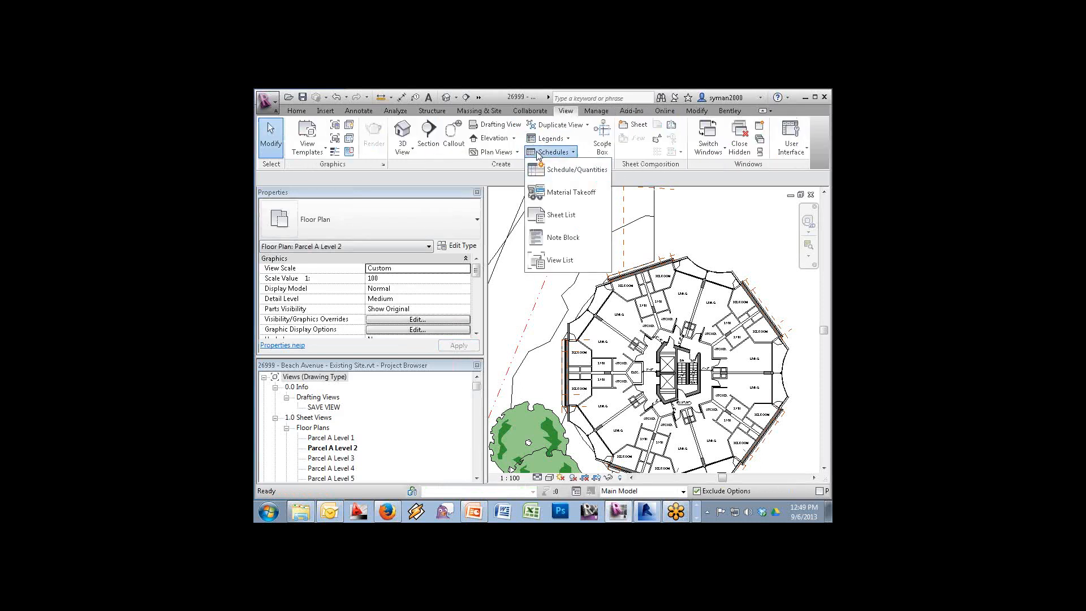
left_click(544, 170)
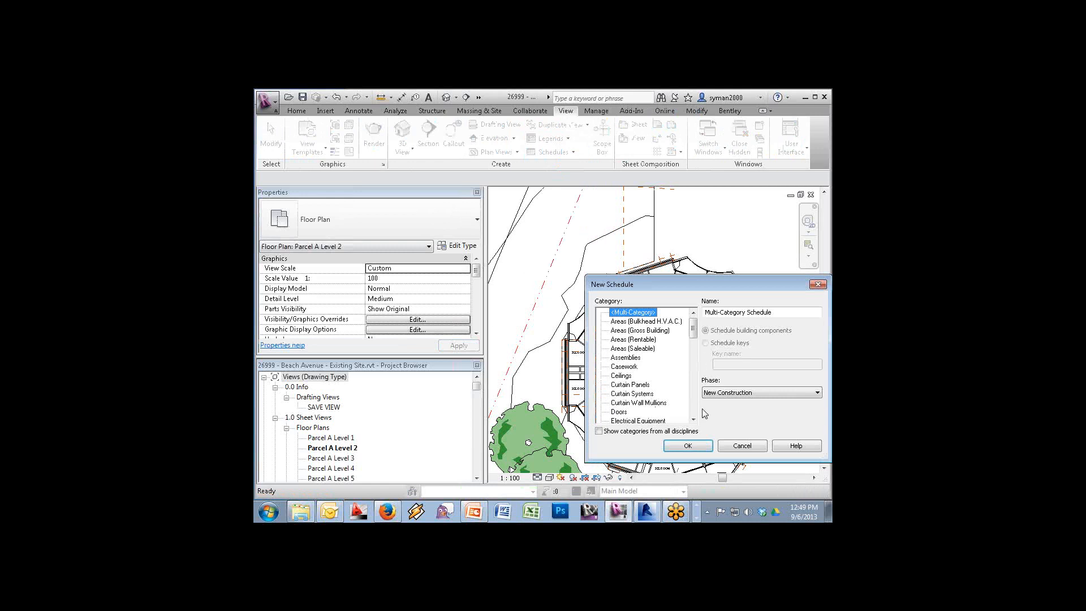
left_click(693, 420)
left_click(694, 420)
left_click(694, 420)
left_click(694, 420)
left_click(694, 420)
left_click(694, 421)
left_click(694, 420)
left_click(694, 420)
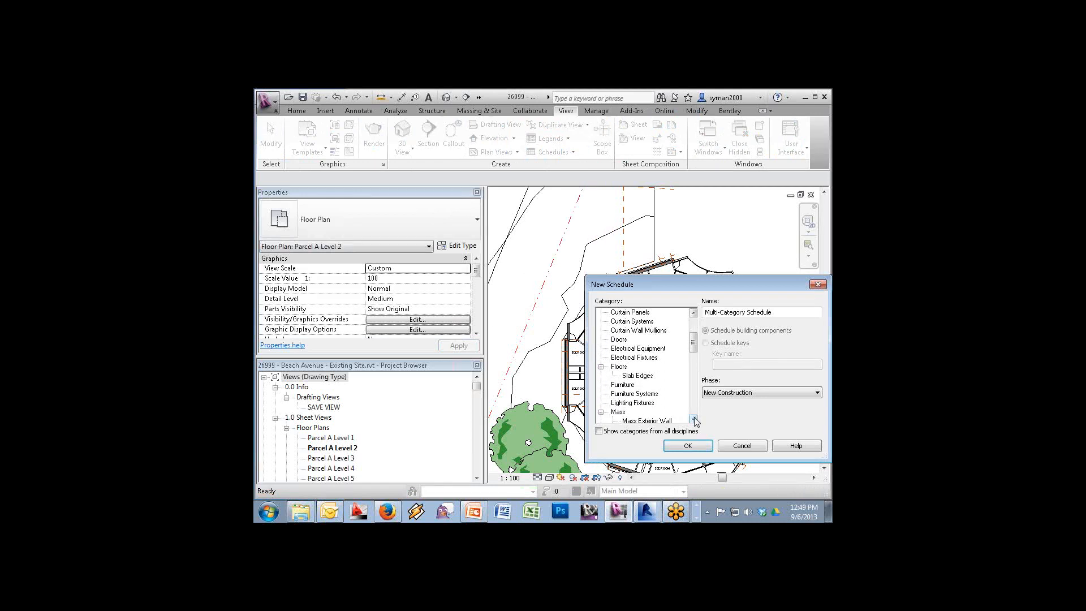
left_click(638, 393)
left_click(688, 446)
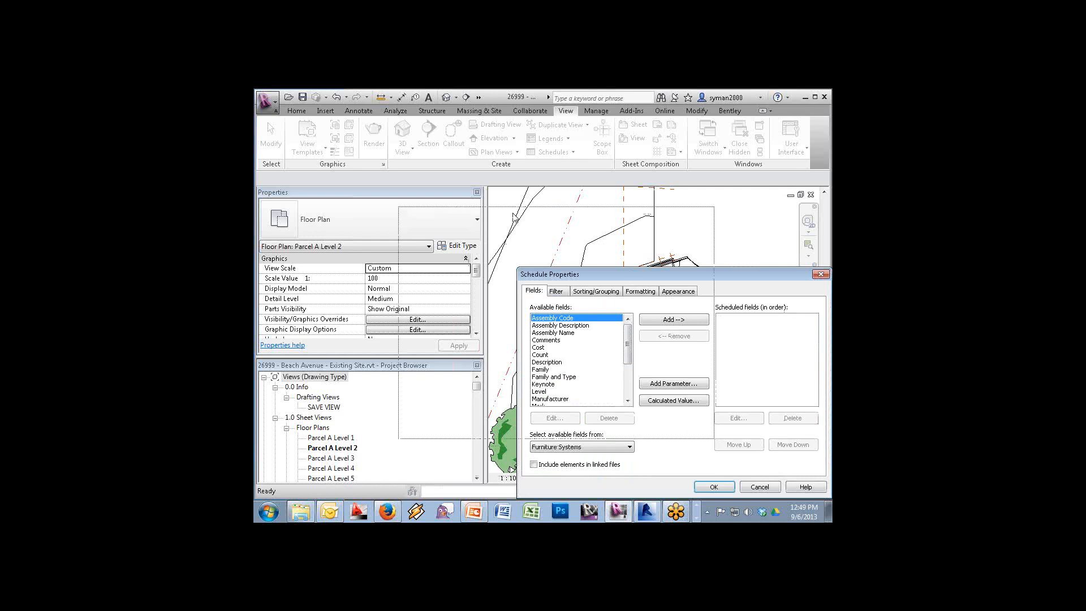
Schedule only the Level field, removing Manufacturer, and create the schedule
left_click_drag(630, 273, 512, 213)
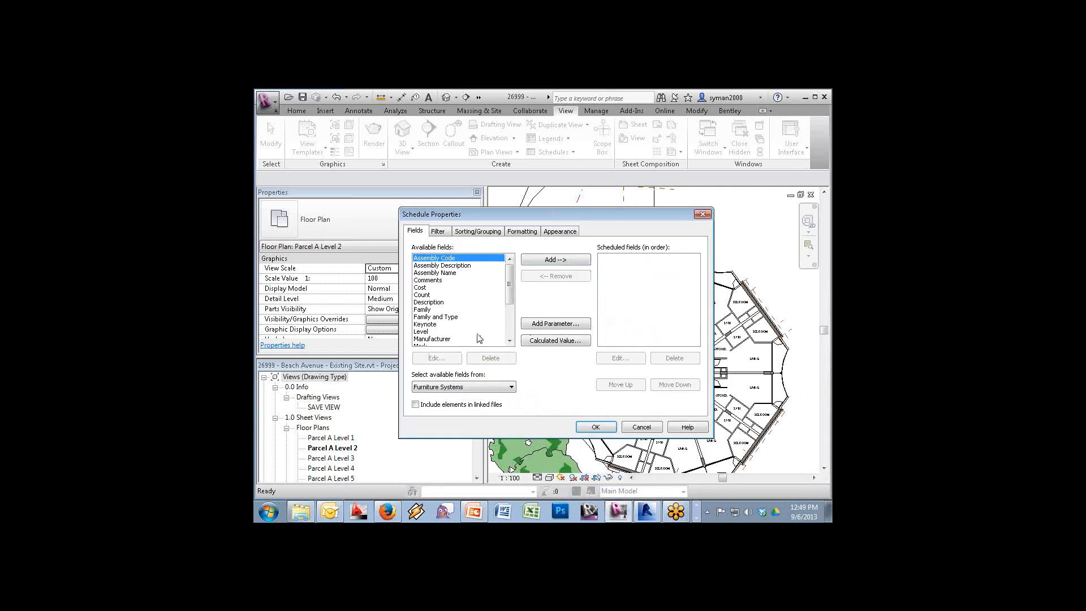
left_click(422, 332)
left_click(528, 261)
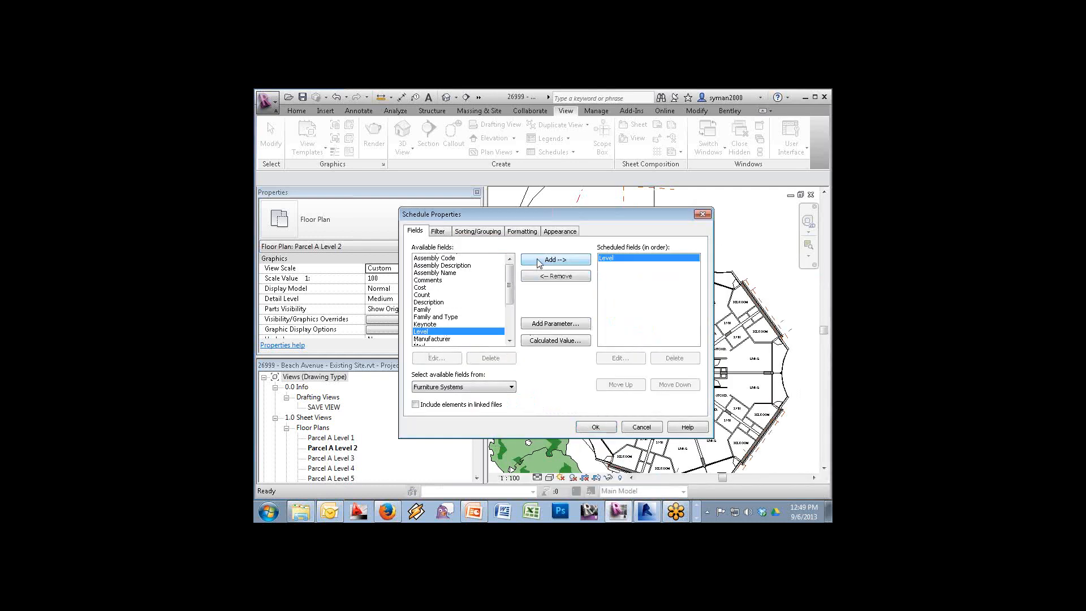
left_click(529, 262)
left_click(572, 277)
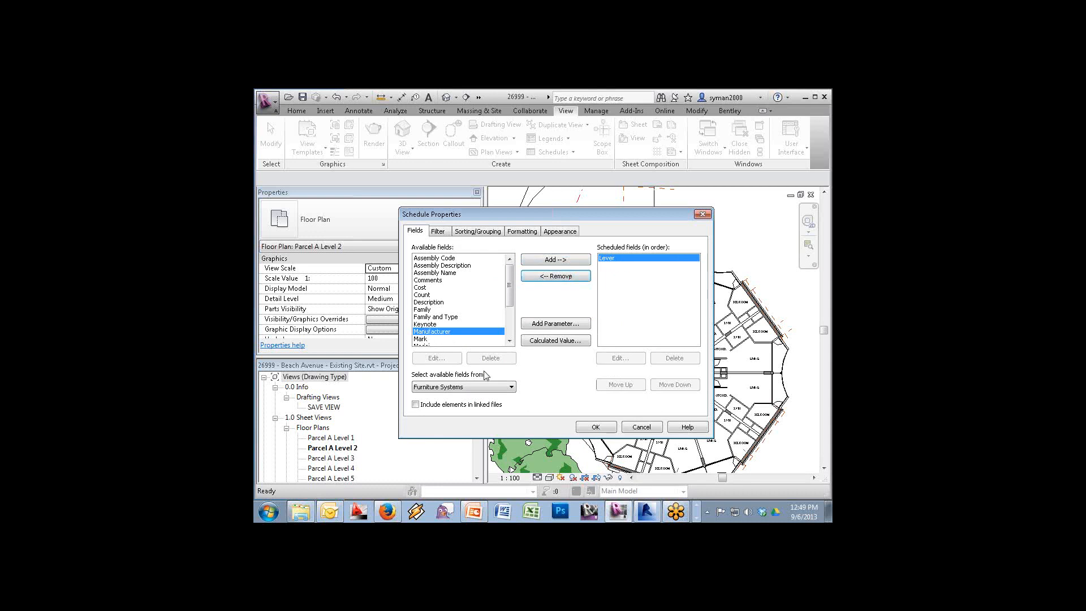
left_click(510, 341)
left_click(510, 341)
left_click(509, 341)
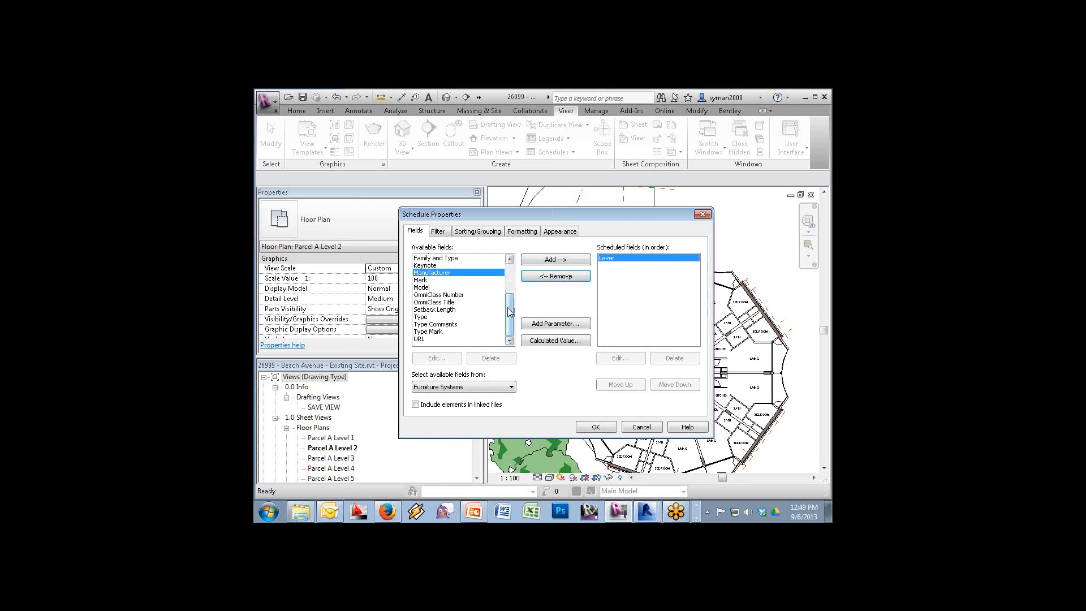
left_click_drag(509, 312, 510, 280)
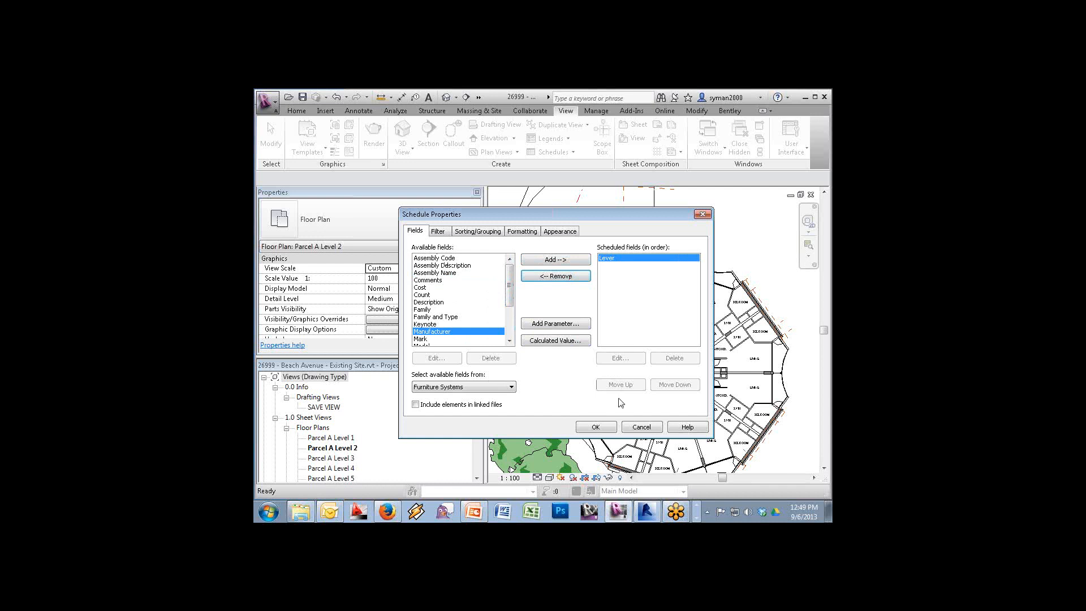
left_click(604, 430)
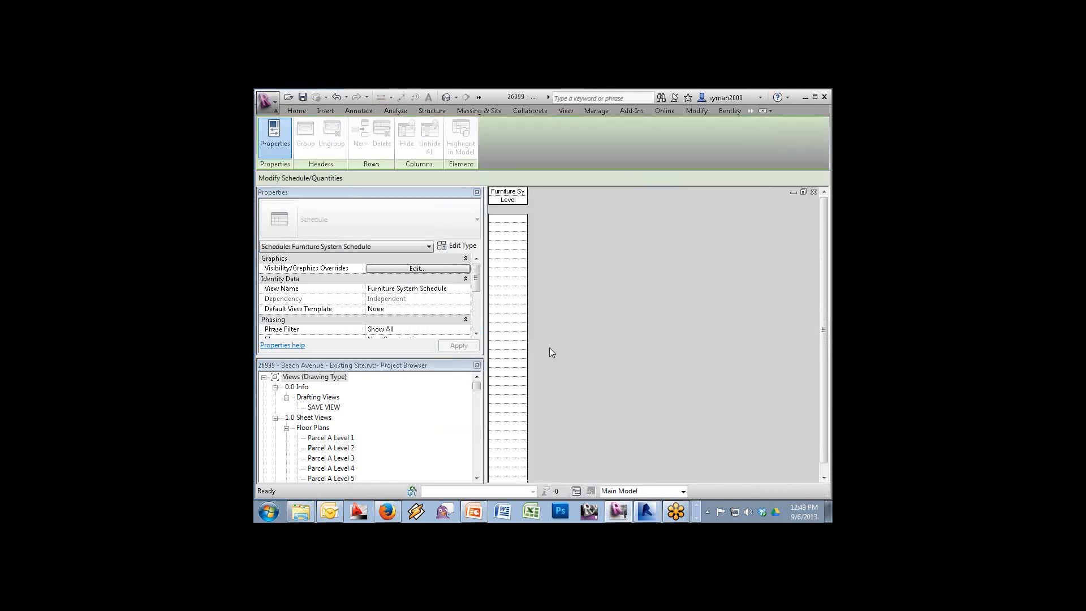
Widen the schedule column so the full Furniture System Schedule title shows
left_click_drag(526, 275, 576, 281)
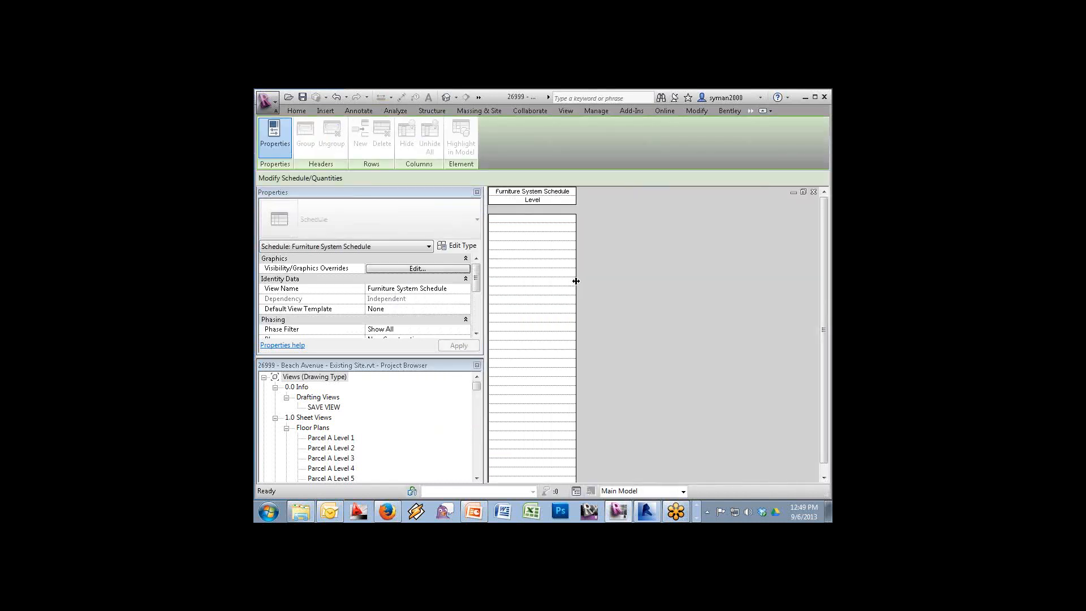
left_click(268, 103)
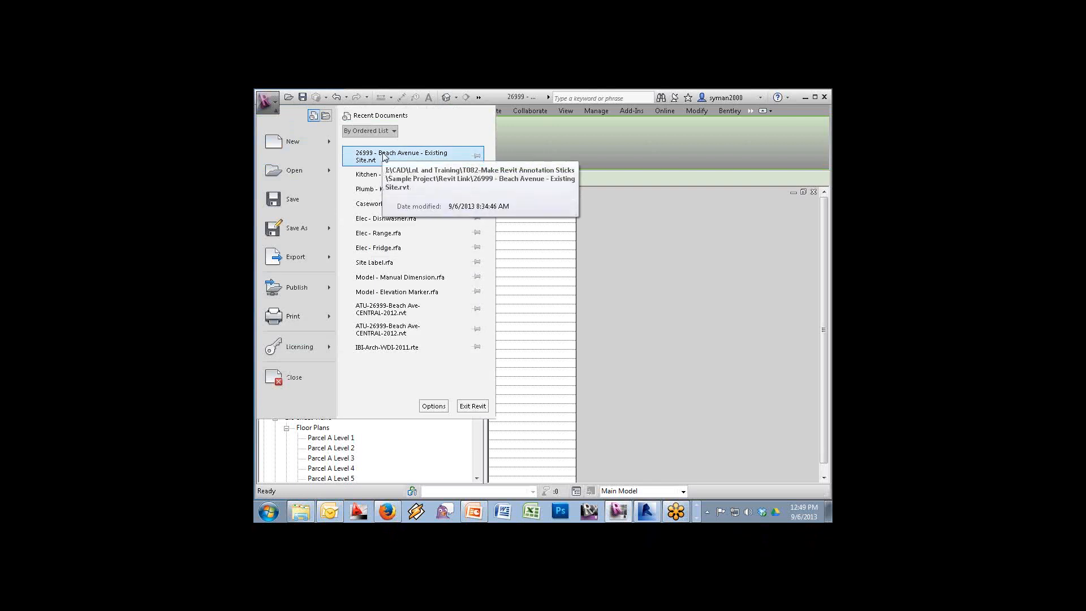
left_click(610, 279)
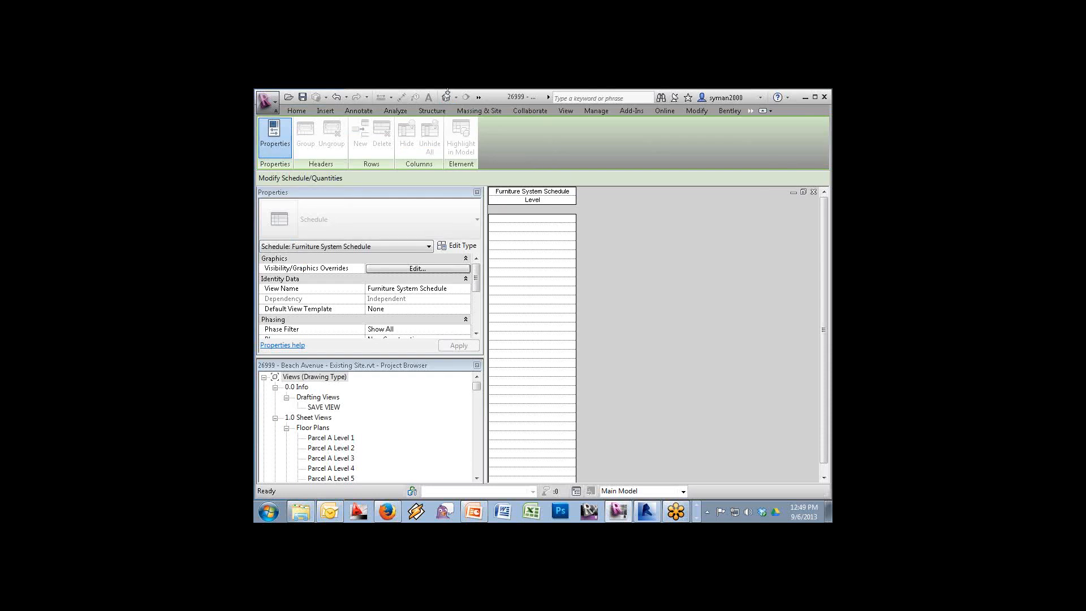
Switch to Floor Plan: Ref. Level - Manual Dimension.rfa through More Open Views
left_click(478, 97)
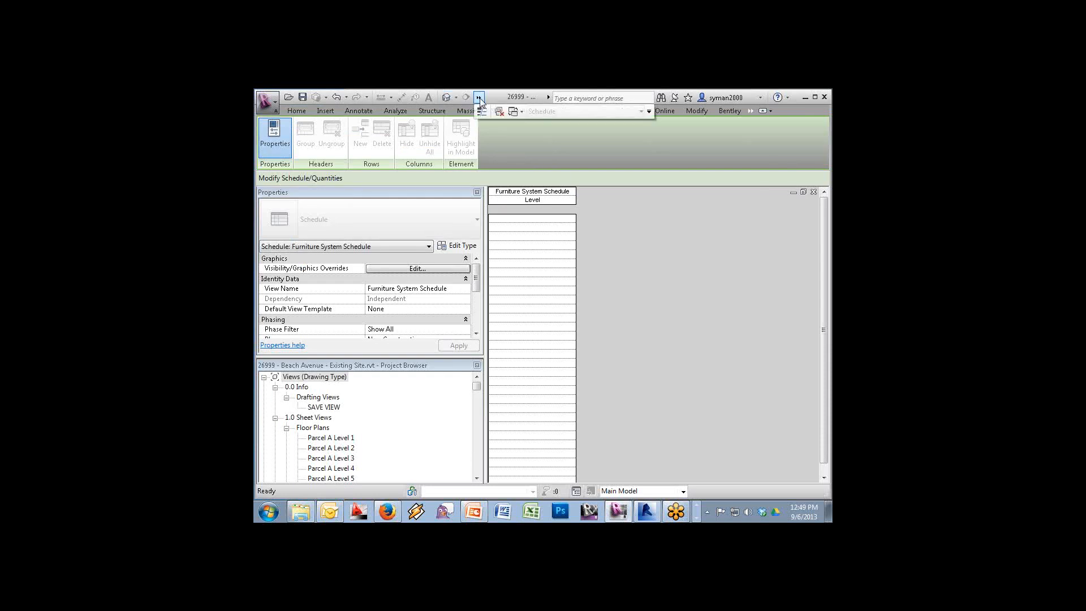
left_click(521, 113)
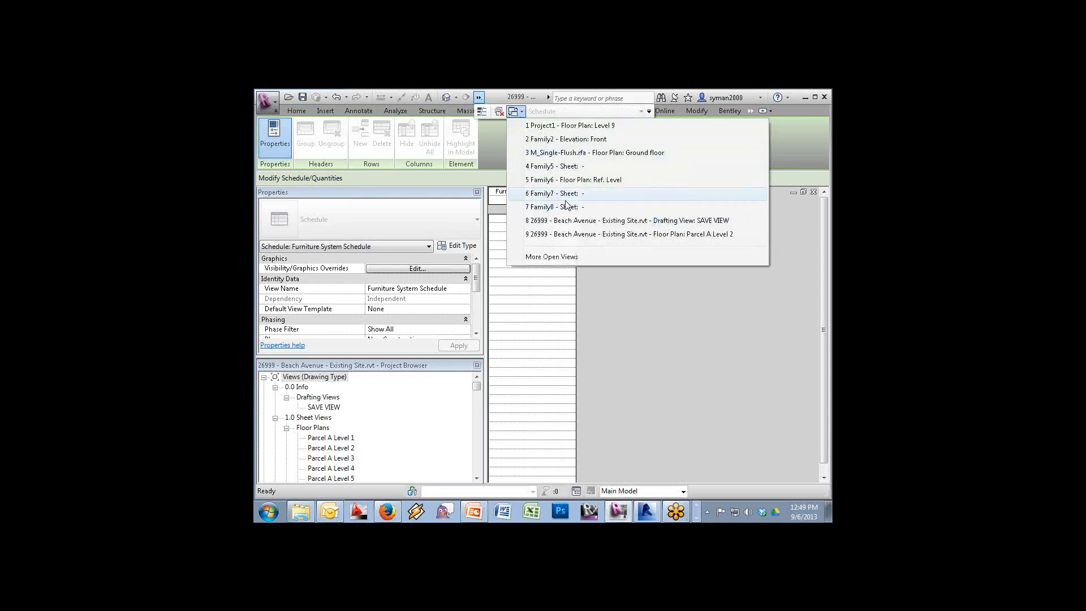
left_click(567, 257)
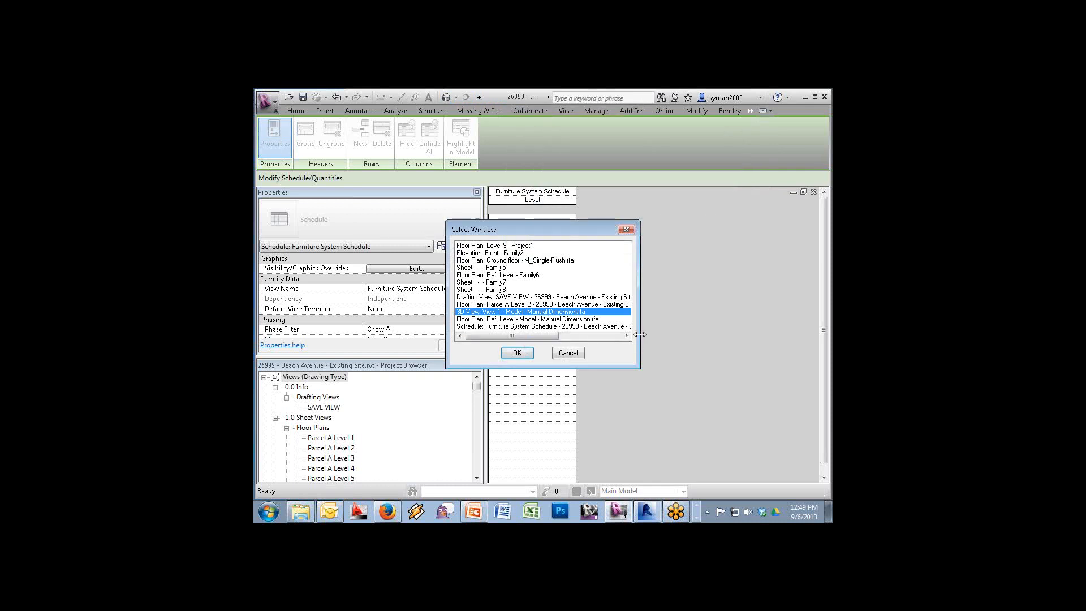
left_click(595, 326)
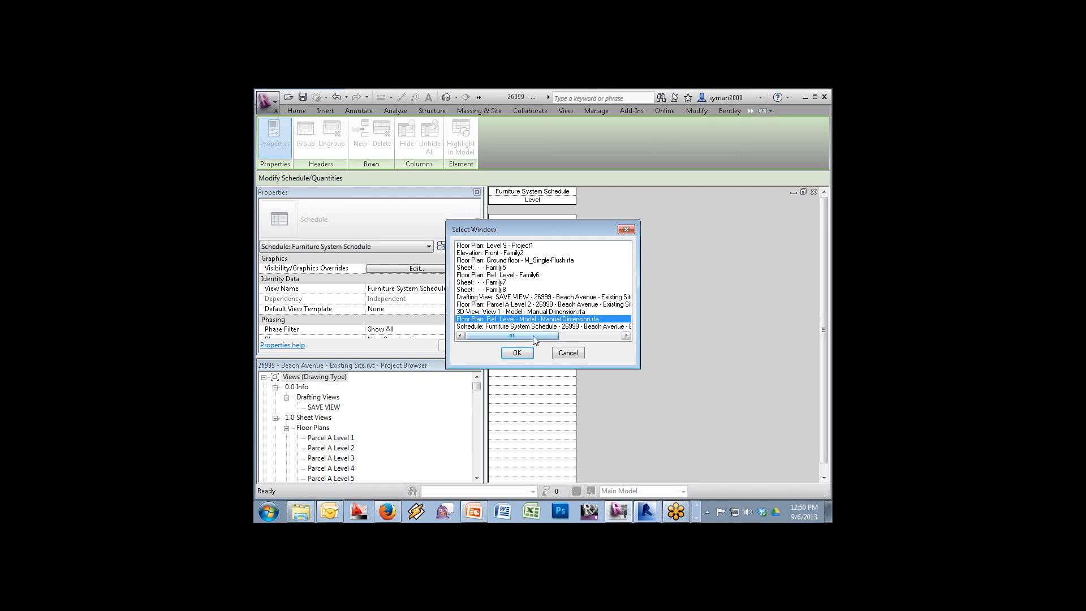
left_click(526, 353)
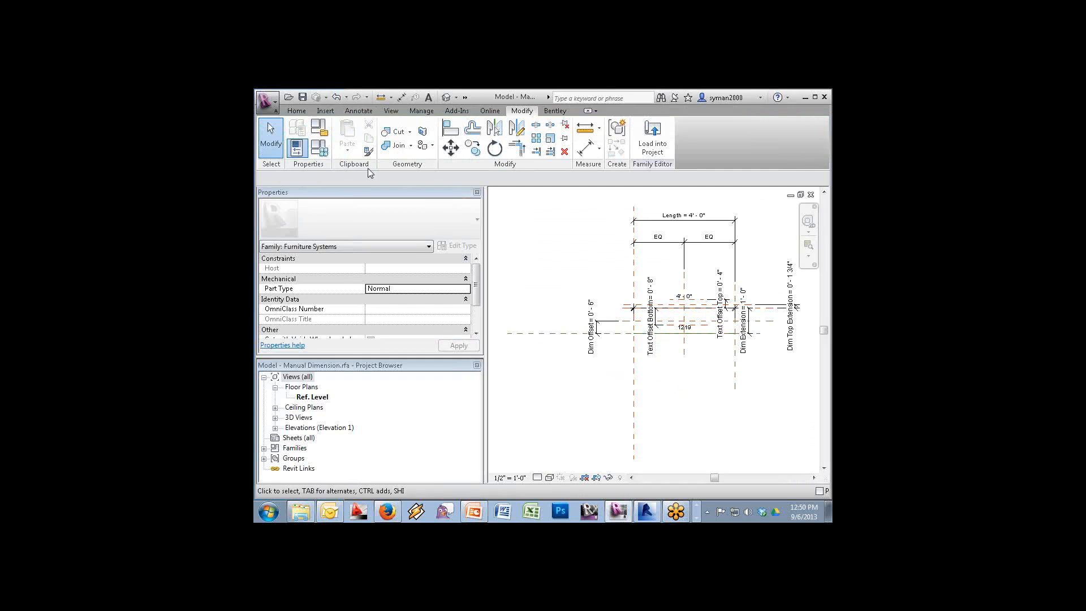
Set up a new shared instance parameter using Setback Length from the FSR group
left_click(329, 153)
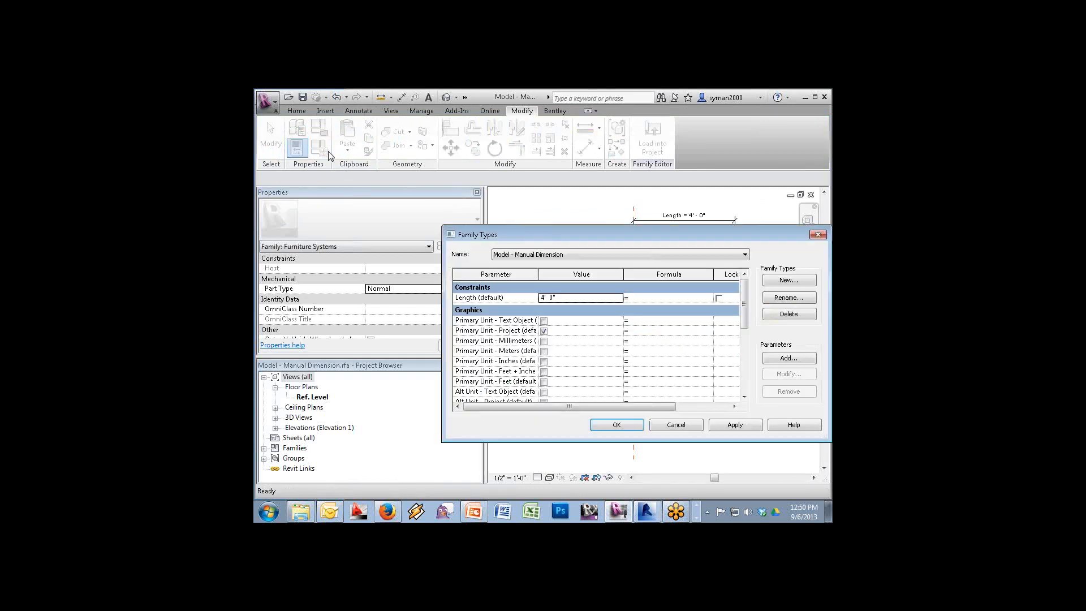
left_click(785, 359)
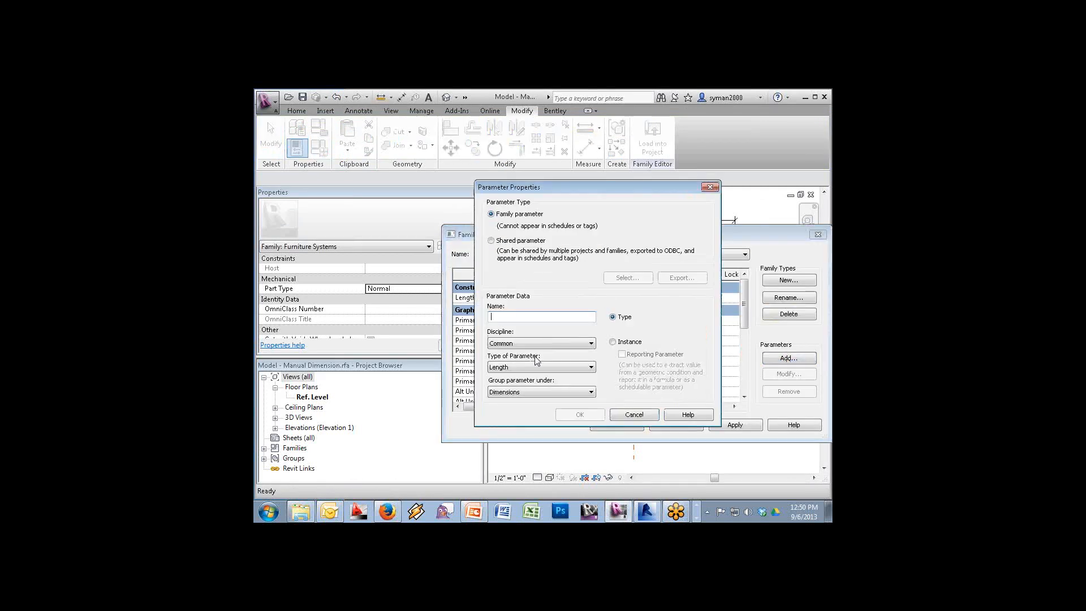
left_click(490, 241)
left_click(612, 341)
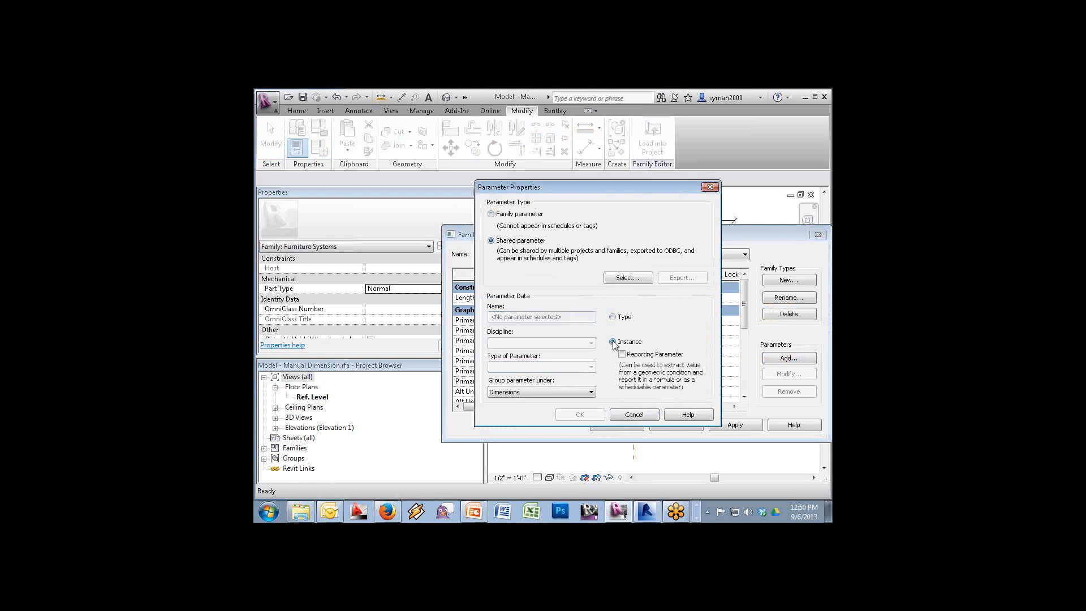
left_click(625, 276)
left_click(688, 288)
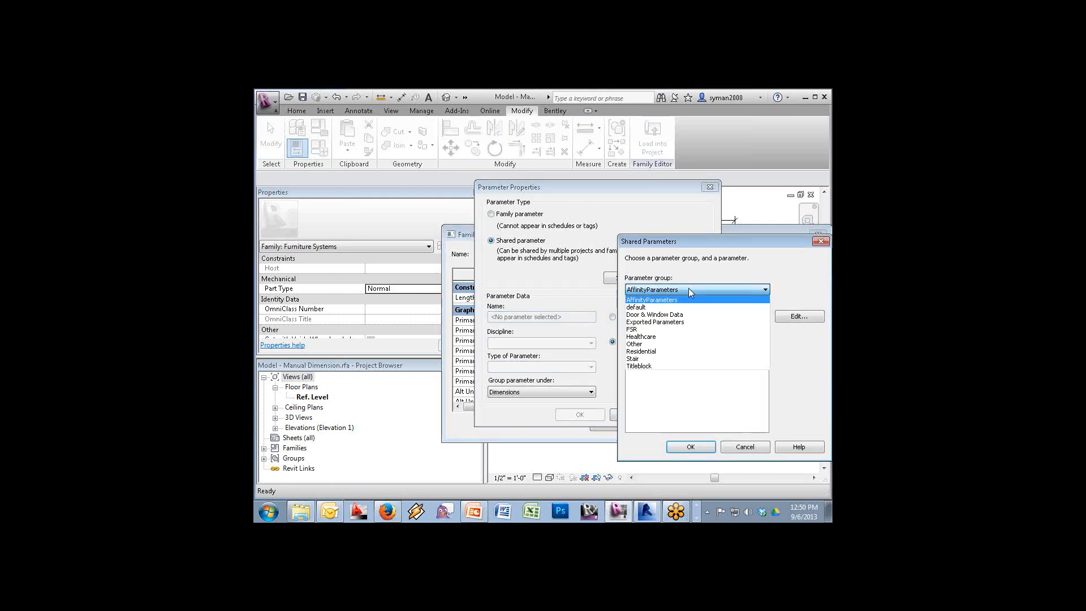
left_click(653, 349)
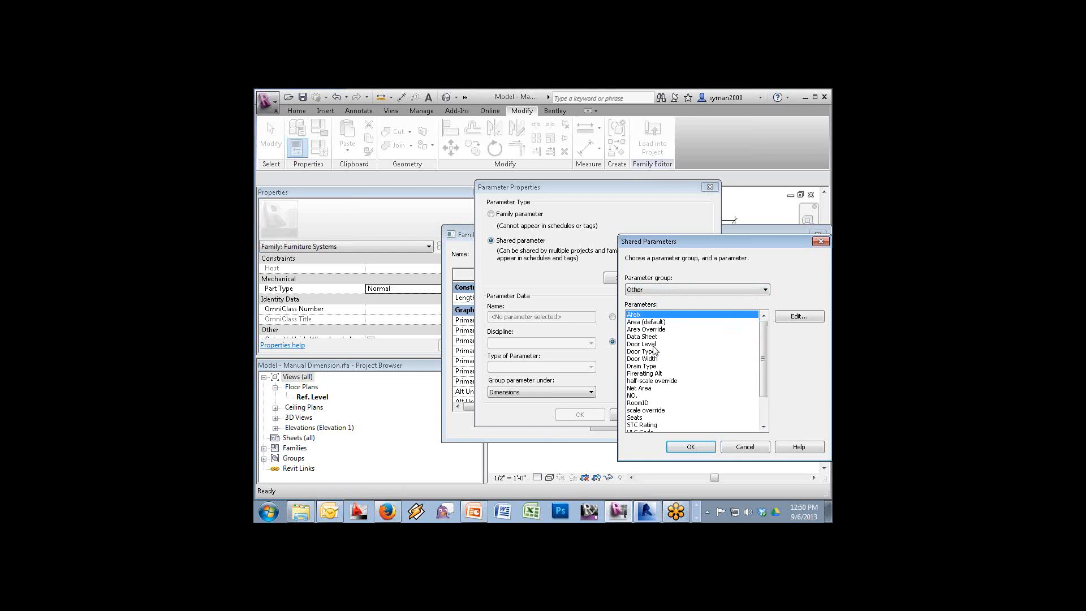
left_click(682, 290)
left_click(647, 336)
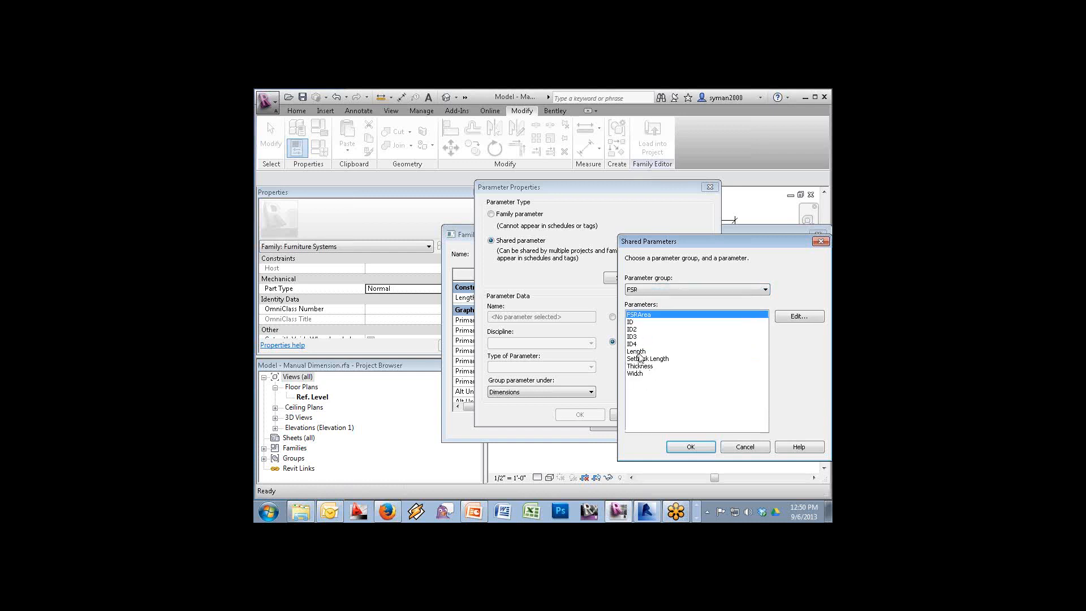
left_click(638, 358)
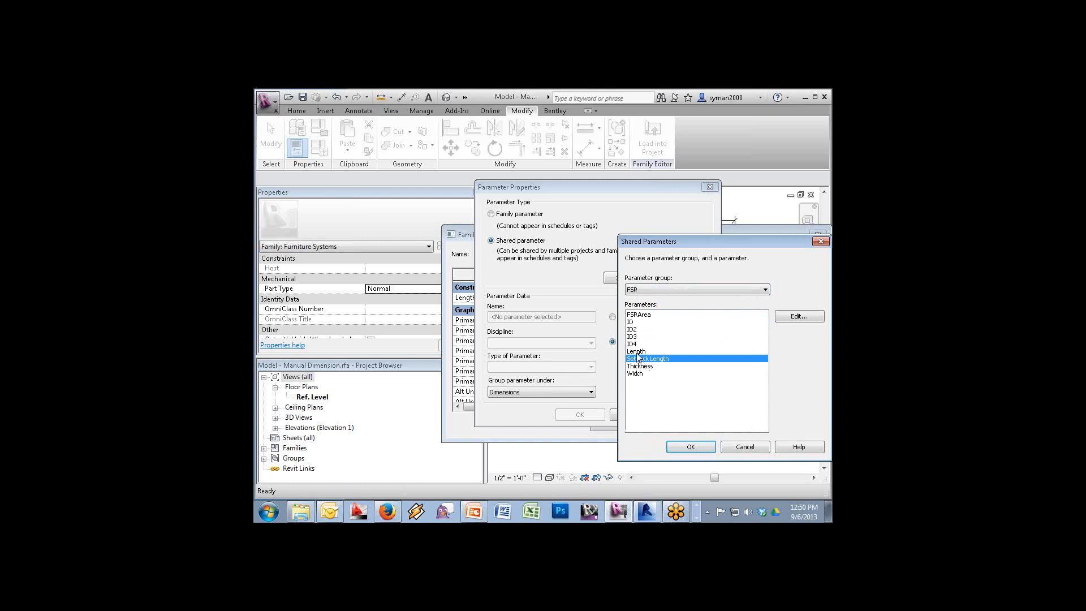
left_click(637, 353)
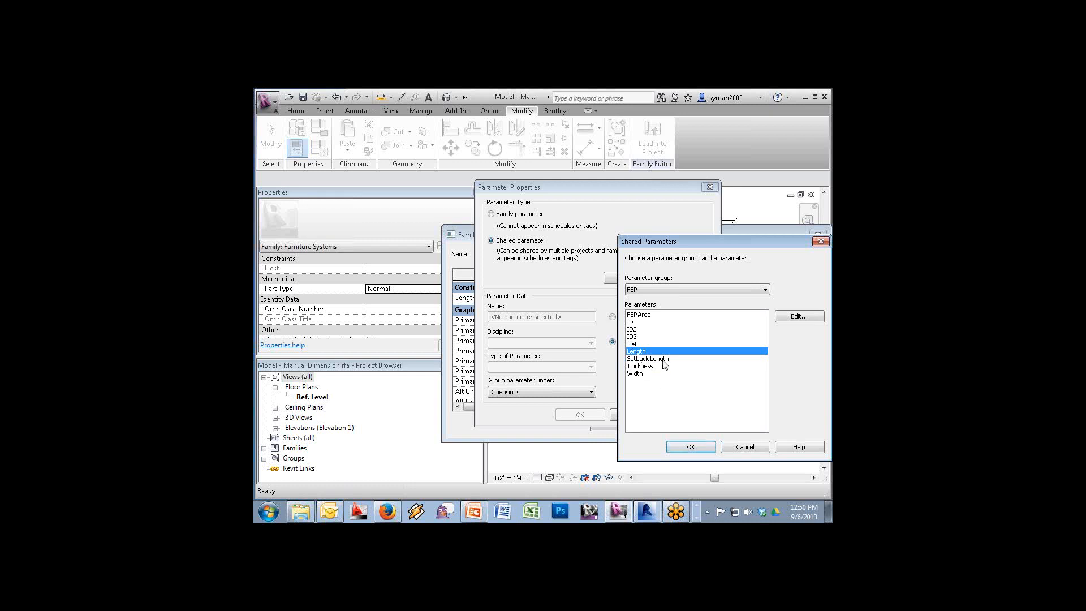
left_click(663, 360)
left_click(691, 447)
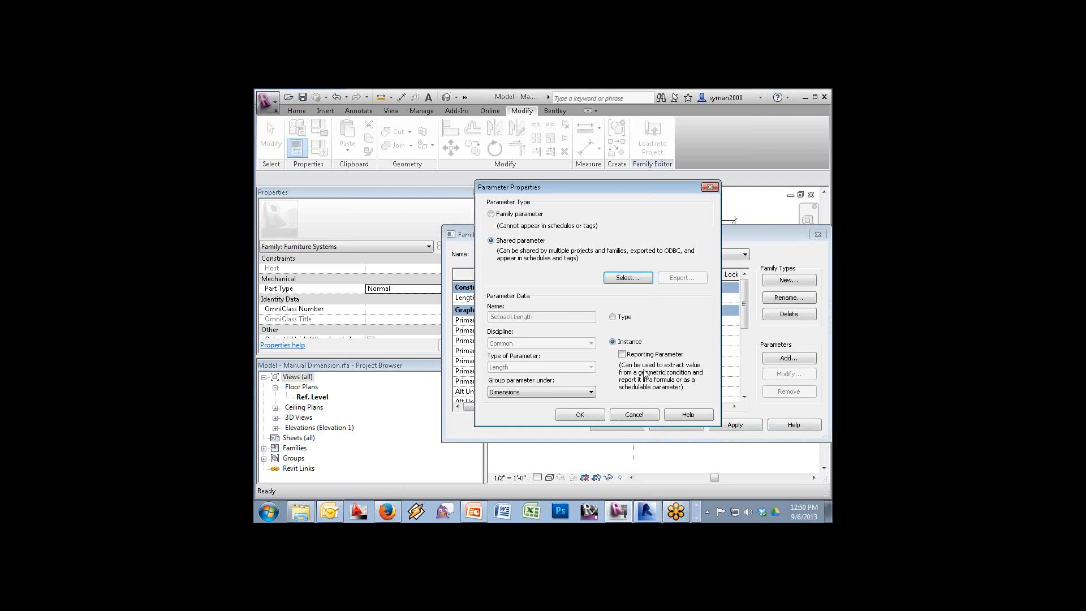
Dismiss the duplicate-parameter warnings and cancel adding Setback Length
left_click(580, 413)
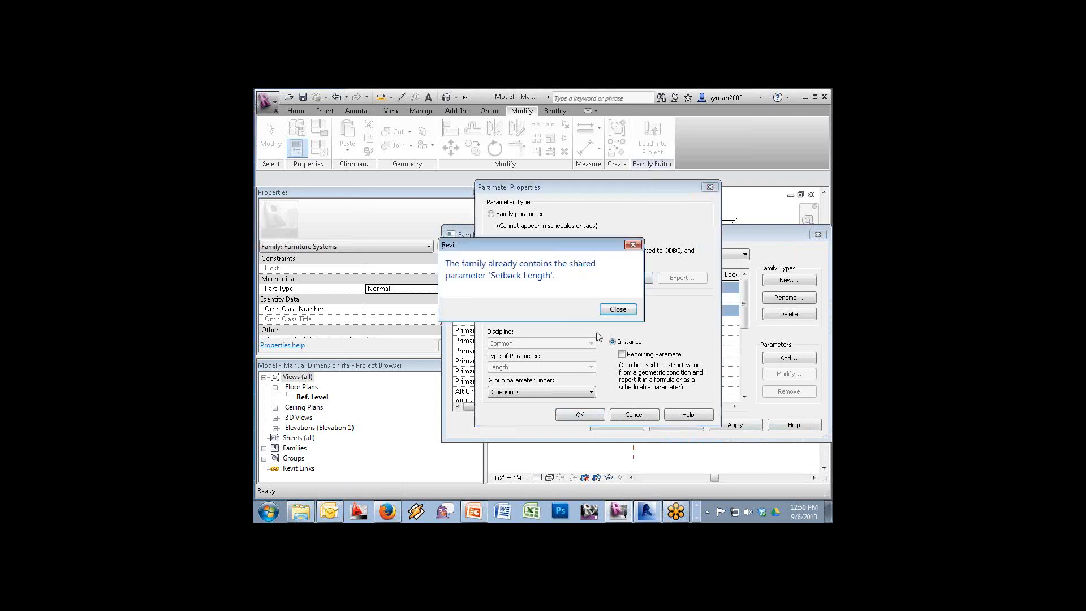
left_click(616, 310)
left_click(582, 417)
left_click(639, 242)
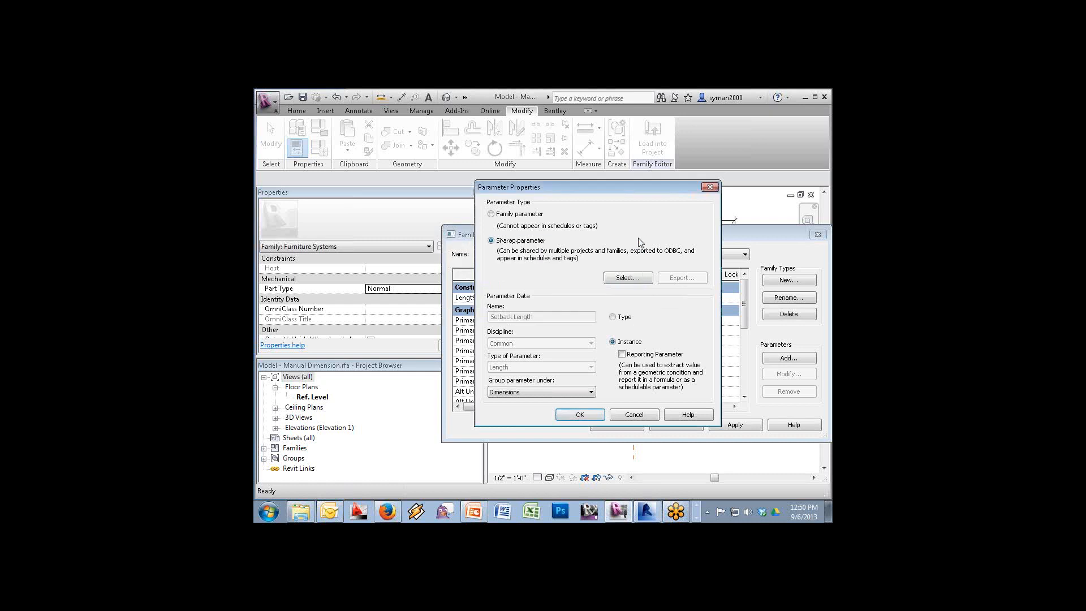
left_click(710, 188)
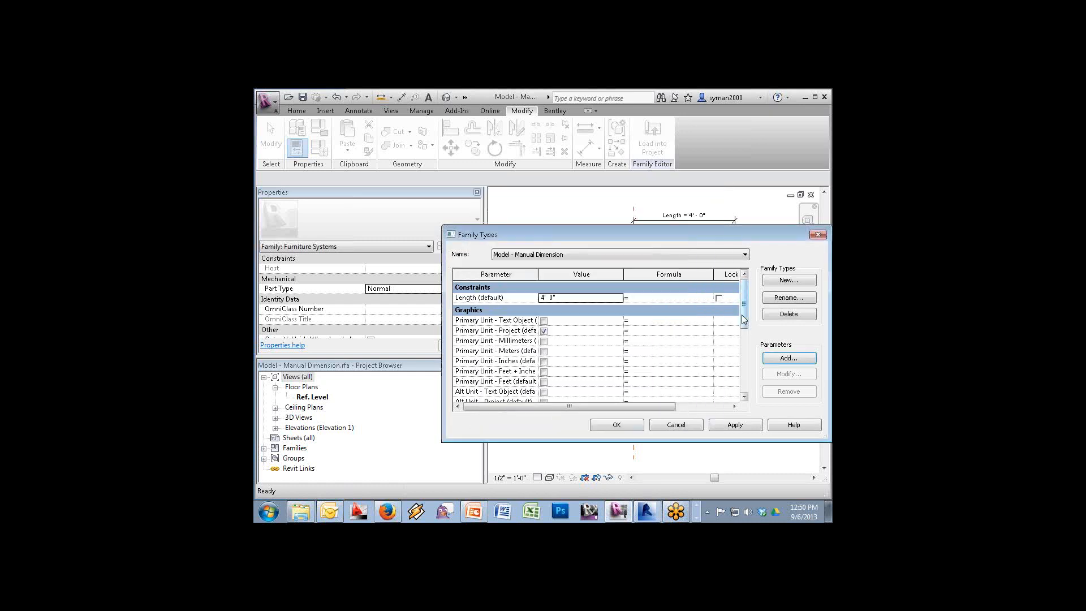
Add the FSR group's Width as a shared instance parameter
left_click_drag(741, 315, 756, 297)
left_click(784, 355)
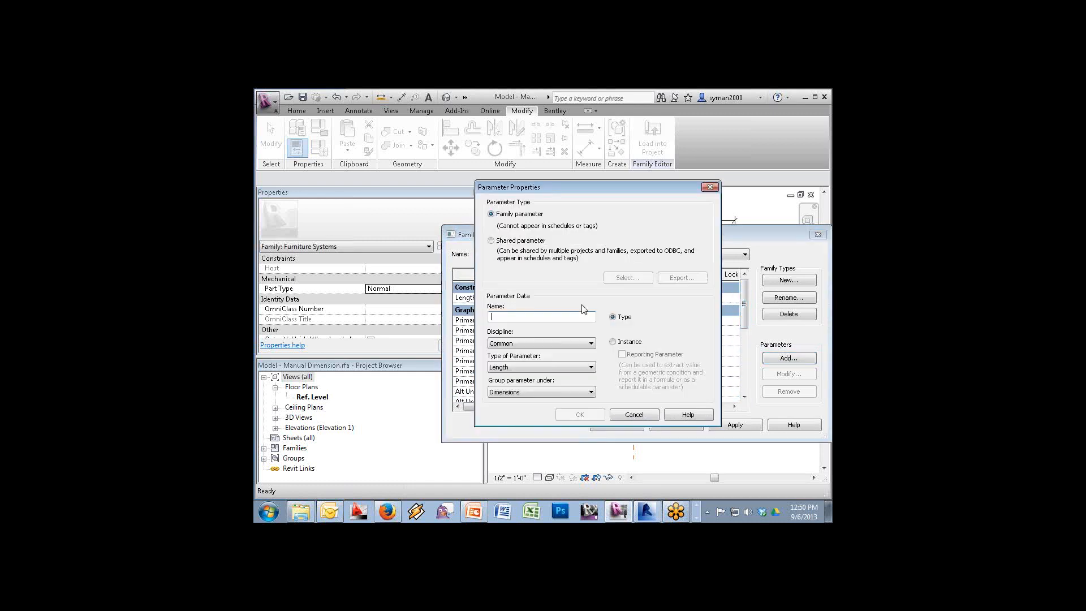
left_click(539, 240)
left_click(635, 277)
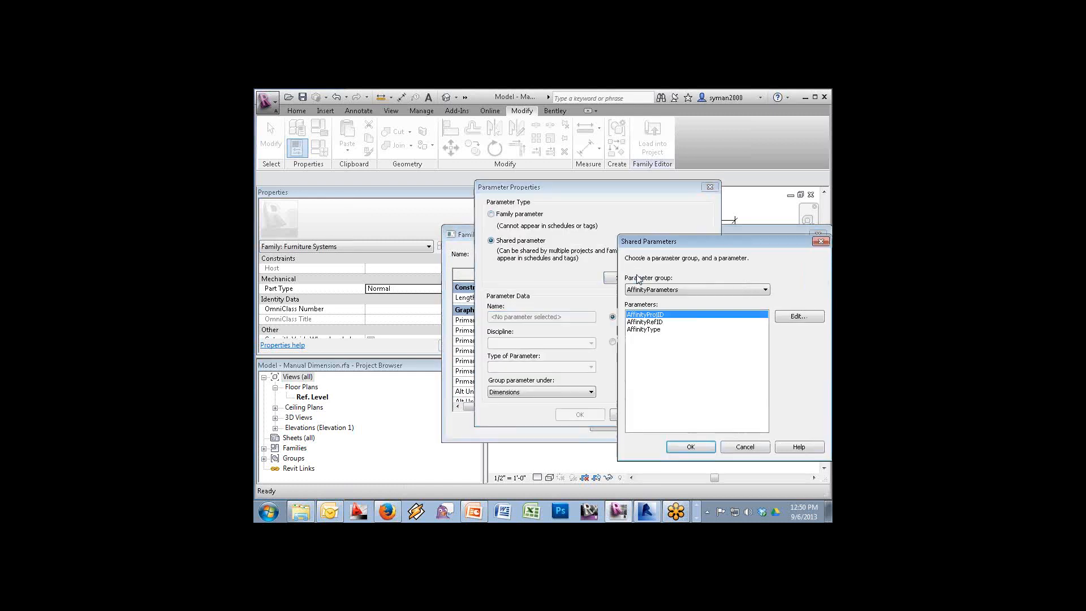
left_click(659, 290)
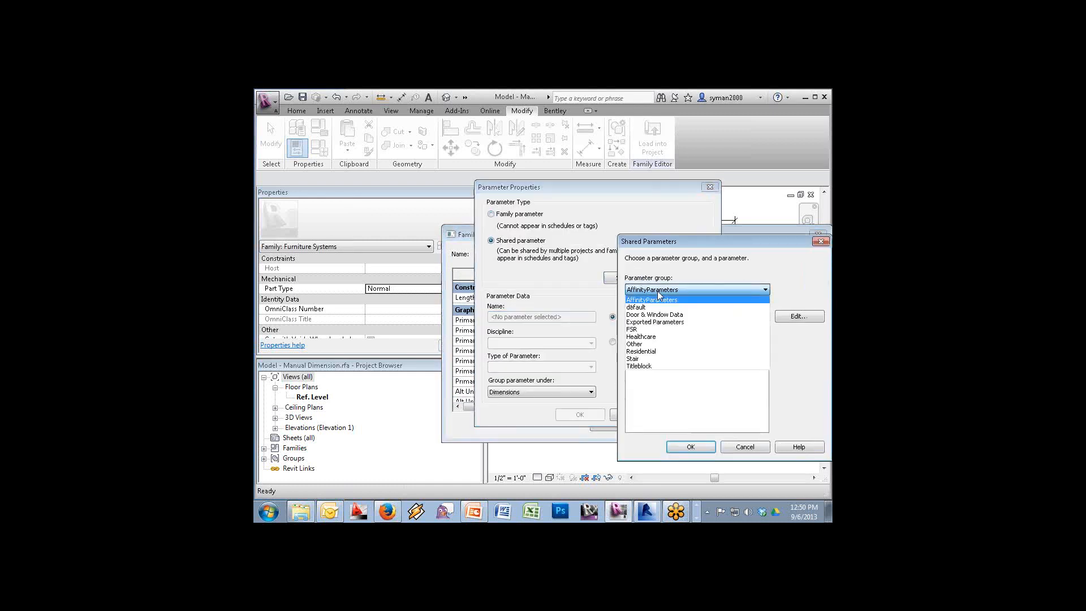
left_click(651, 329)
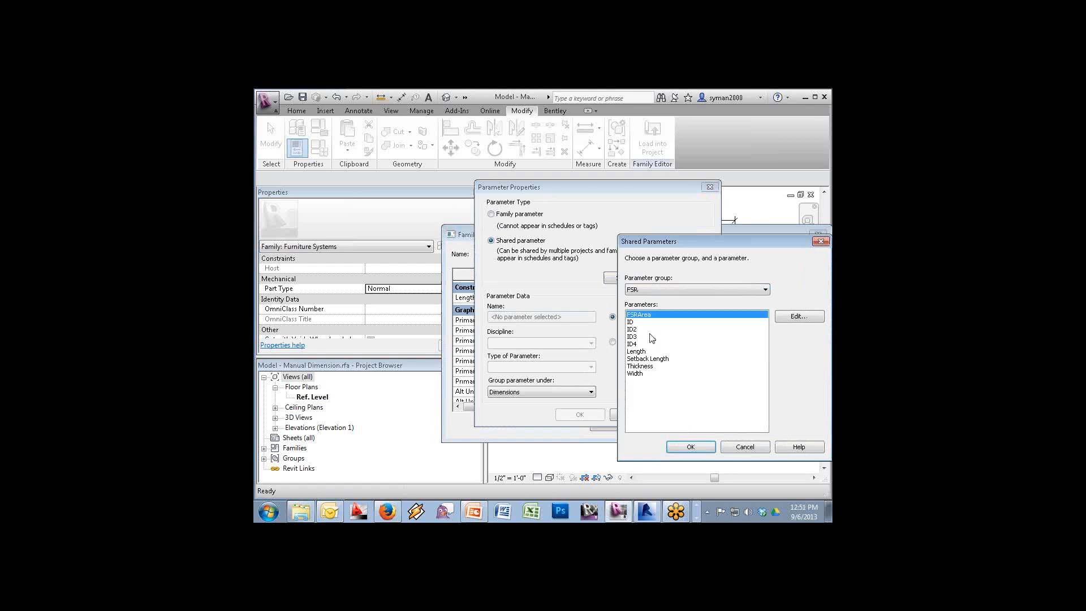
left_click(639, 375)
left_click(691, 446)
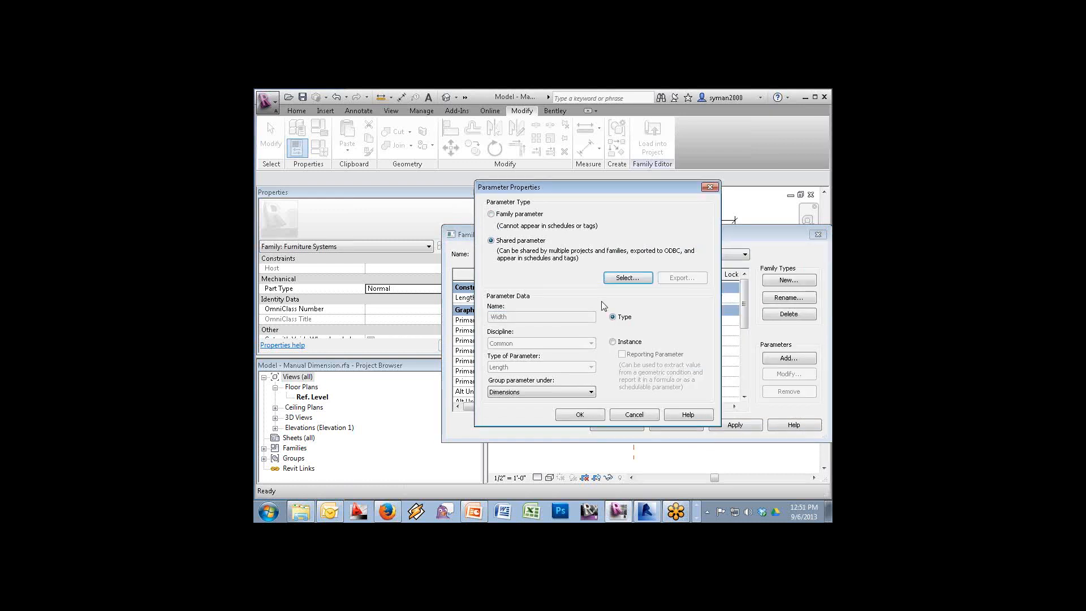
left_click(617, 342)
left_click(582, 417)
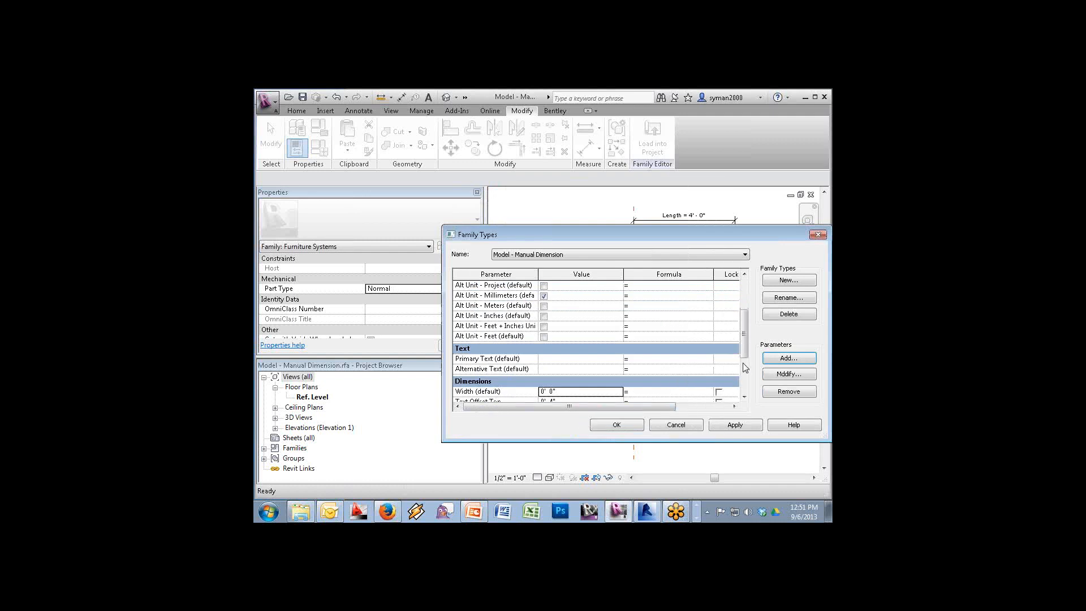
Give Width the formula Length and apply the Family Types changes
mouse_move(743, 350)
left_mouse_down()
mouse_move(743, 281)
mouse_move(745, 339)
left_mouse_up()
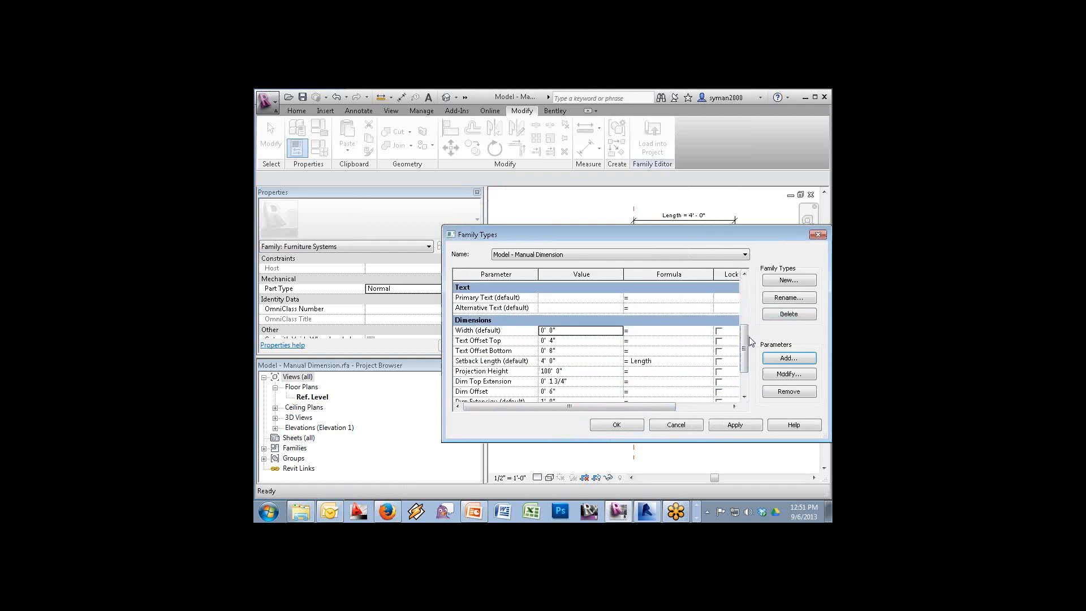
left_click(657, 329)
type("Length")
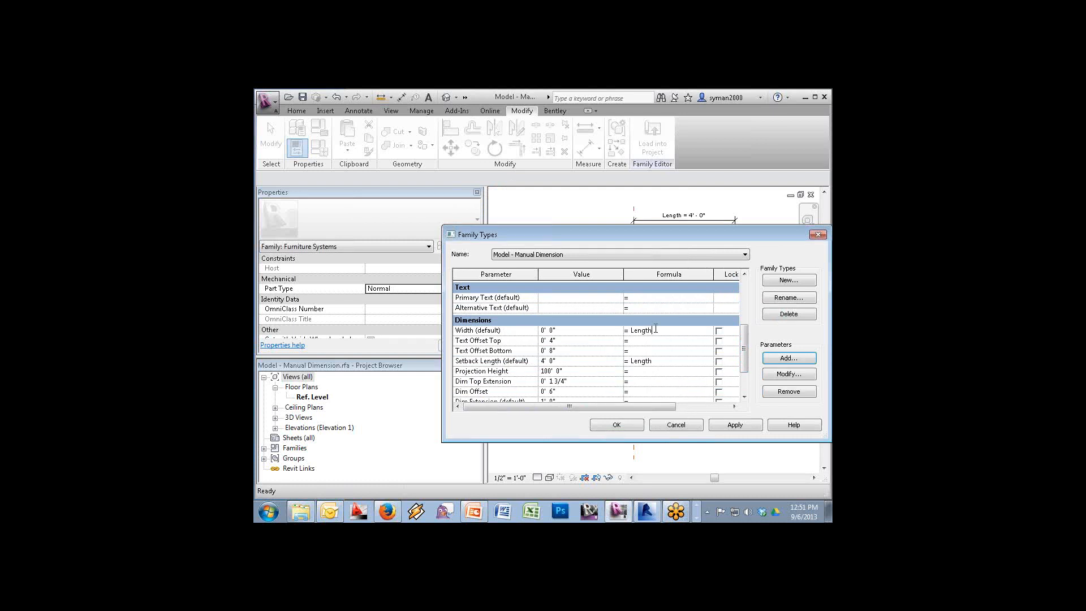
key("Tab")
left_click_drag(622, 406, 568, 406)
left_click(616, 423)
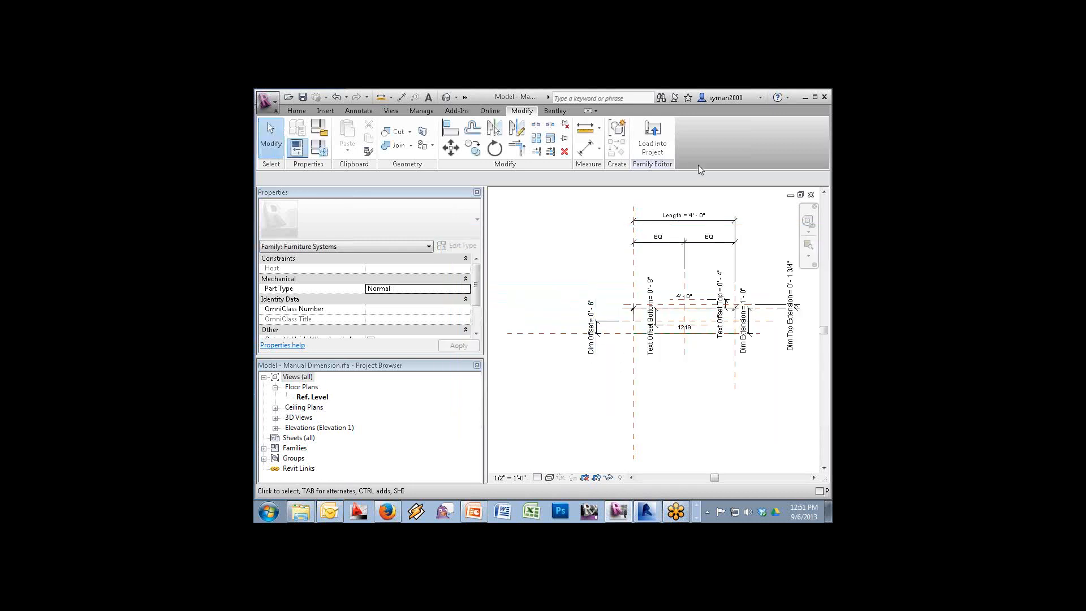
Load the family into the Beach Avenue project, overwriting the existing version
left_click(652, 140)
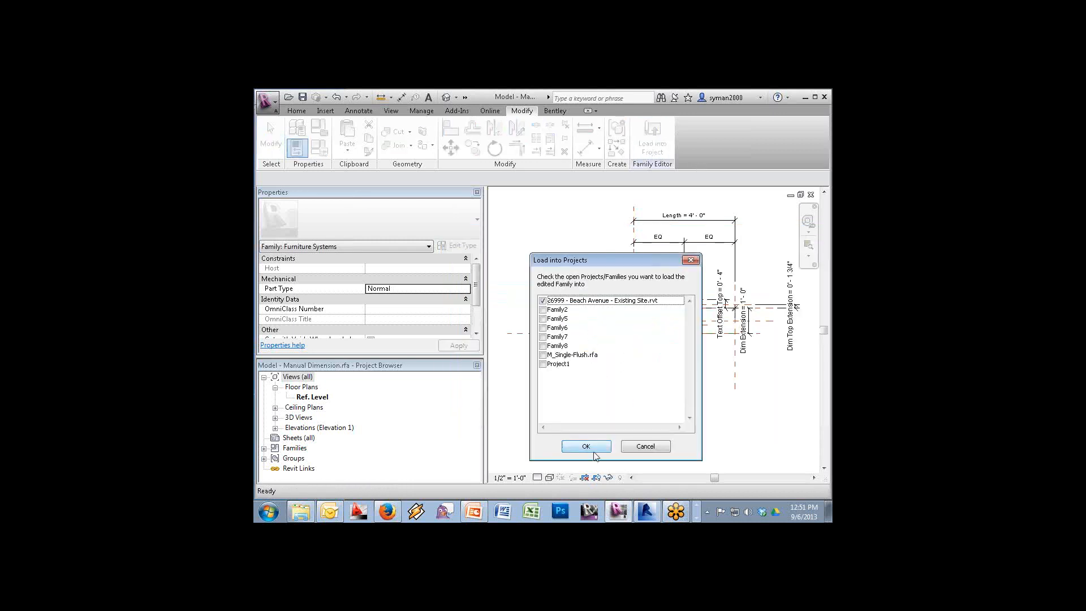
left_click(591, 449)
left_click(561, 278)
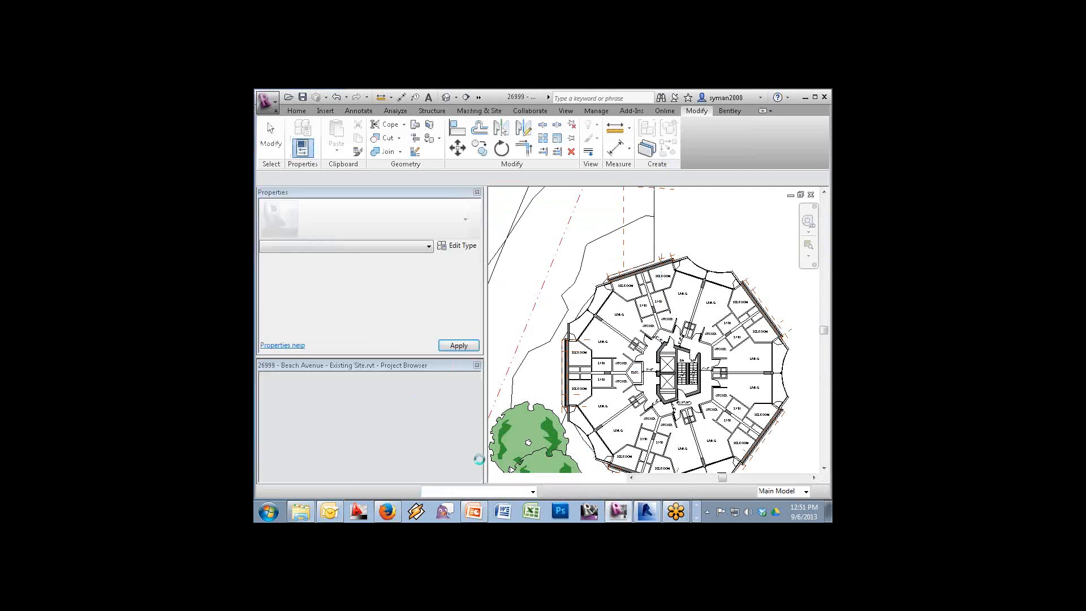
Find the Furniture System Schedule in the Project Browser and open it
left_click(478, 476)
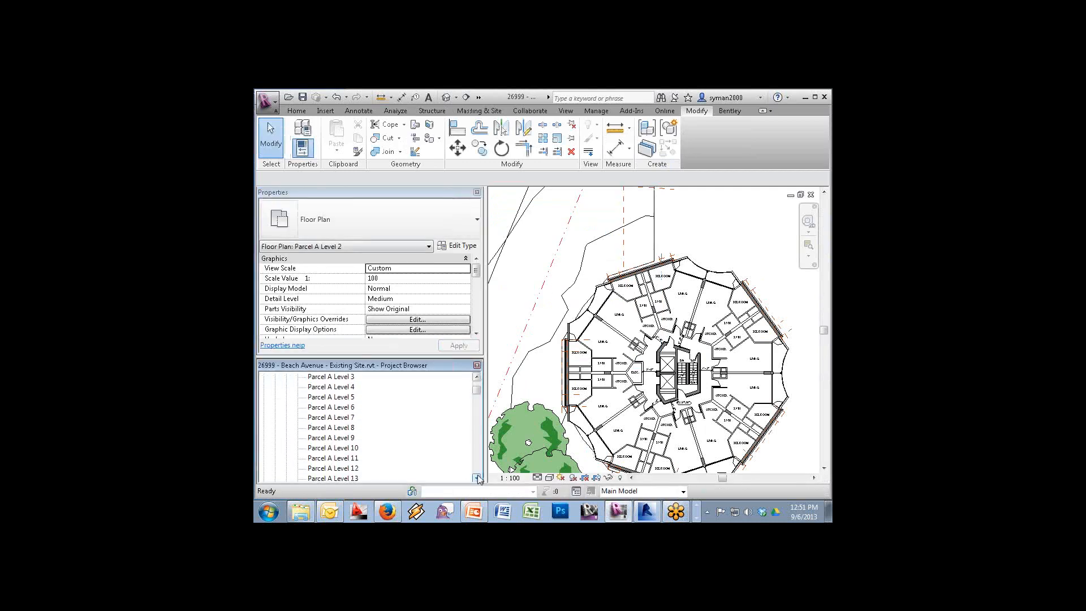
left_click(479, 468)
left_click(479, 467)
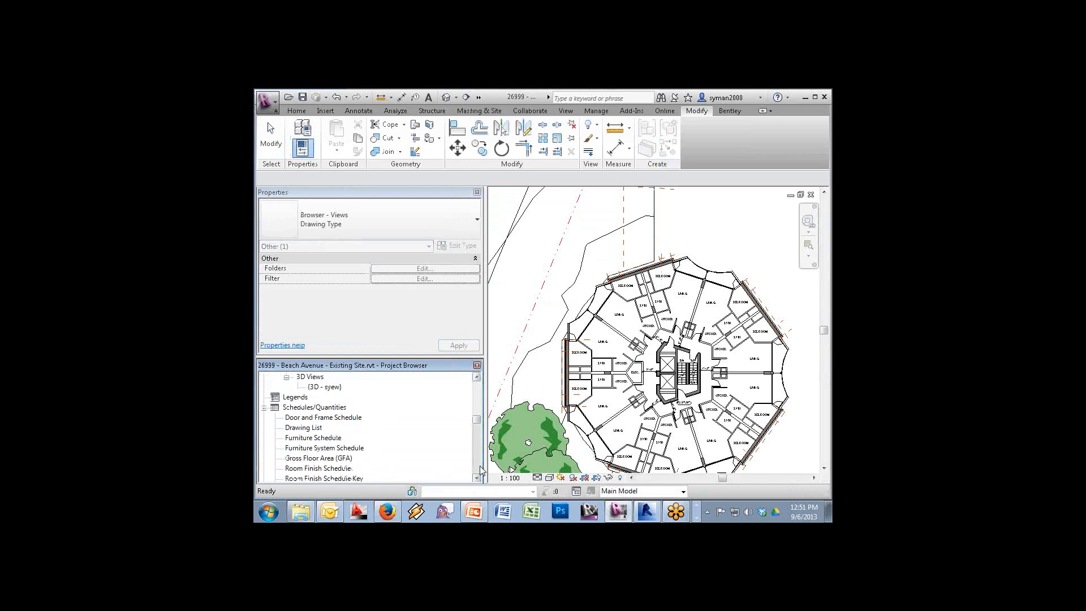
left_click(480, 467)
left_click(477, 377)
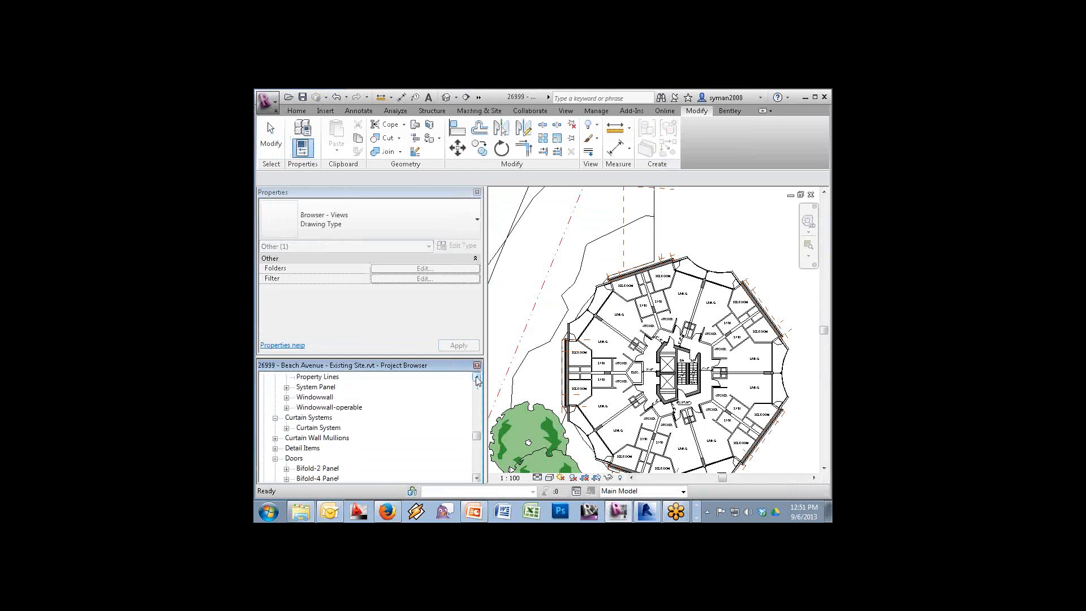
left_click(476, 377)
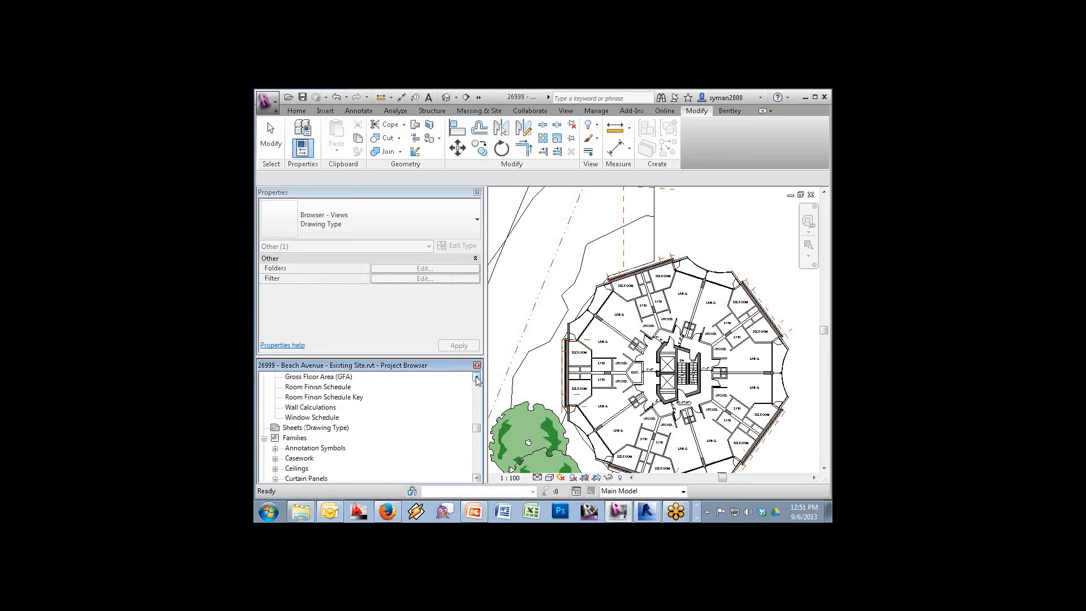
left_click(477, 377)
left_click(477, 377)
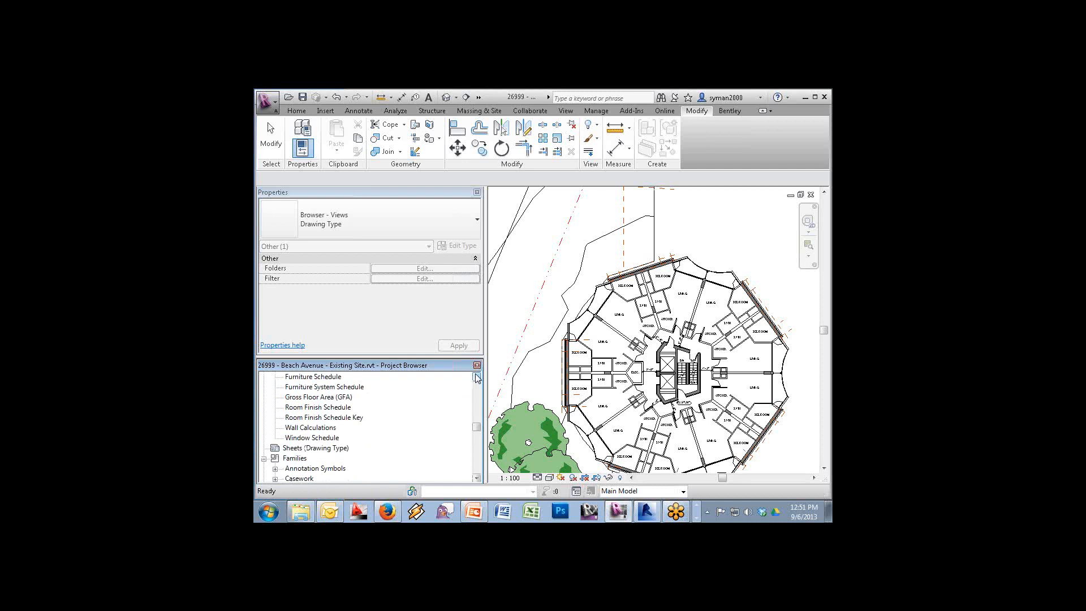
double_click(337, 387)
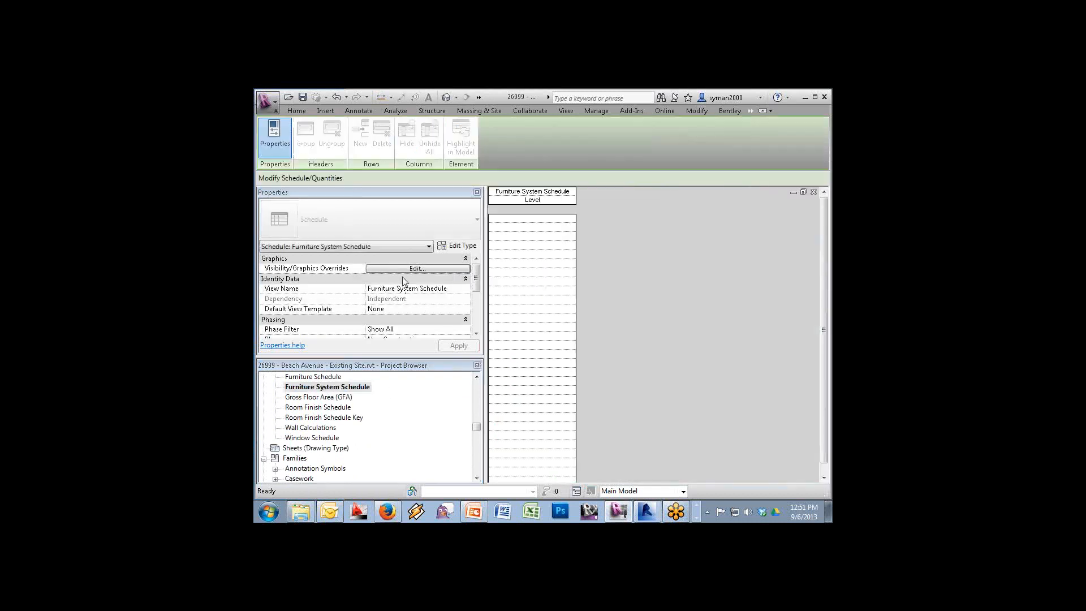
Add a Width column beside Level in the schedule, then reopen the Fields settings
left_click_drag(477, 281, 478, 305)
left_click(416, 311)
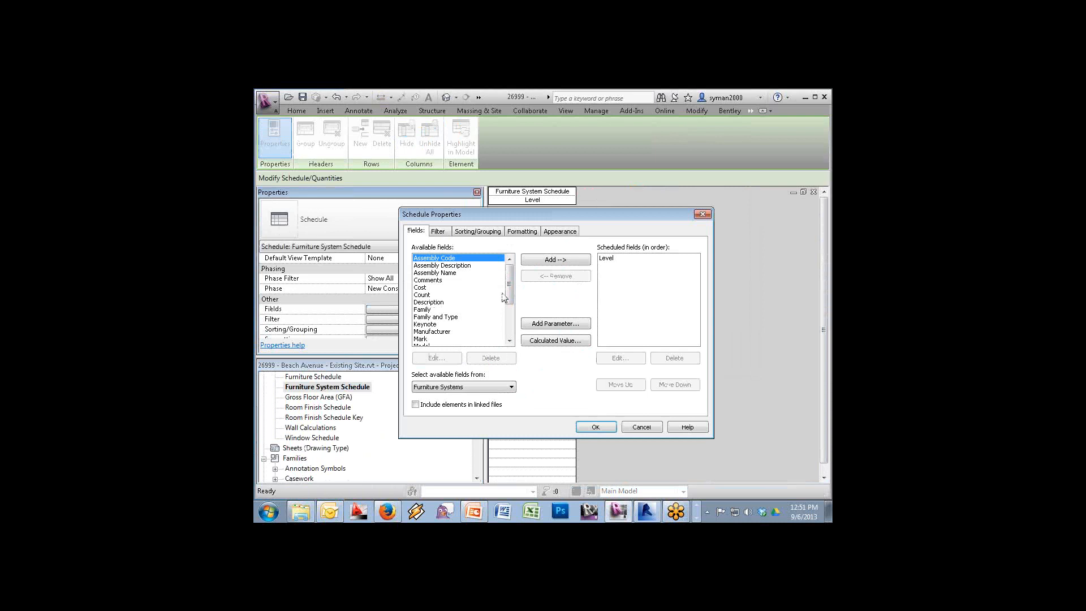
left_click_drag(509, 303, 510, 338)
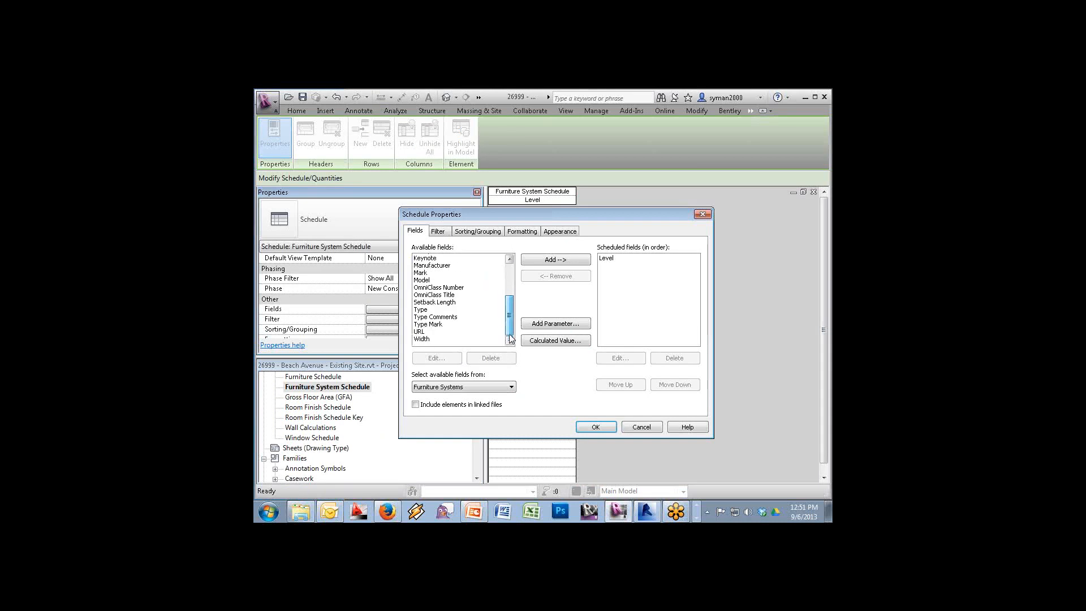
left_click(428, 338)
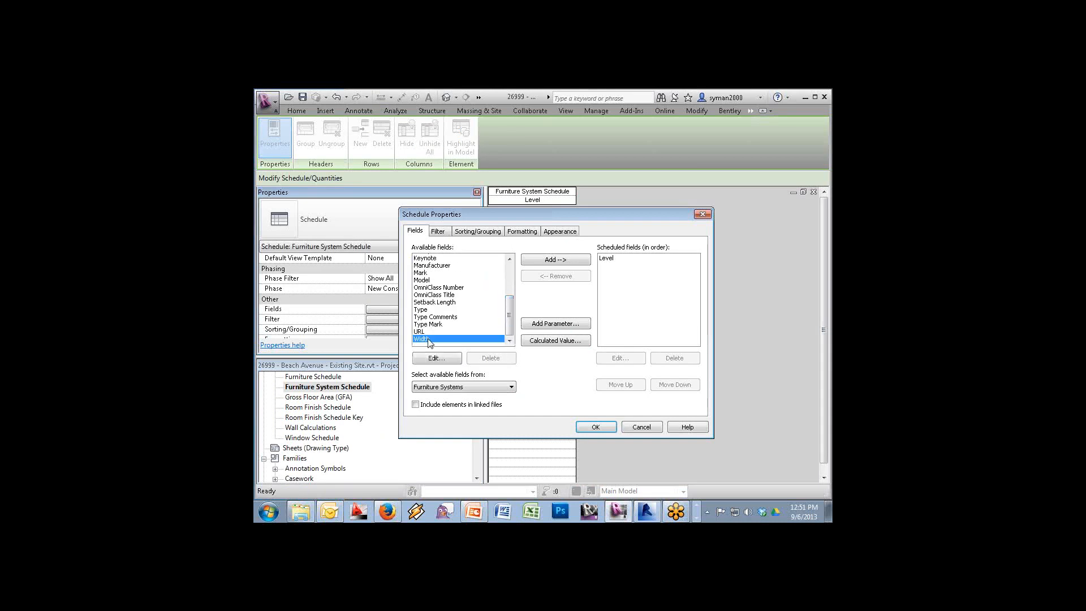
left_click(586, 259)
left_click(596, 427)
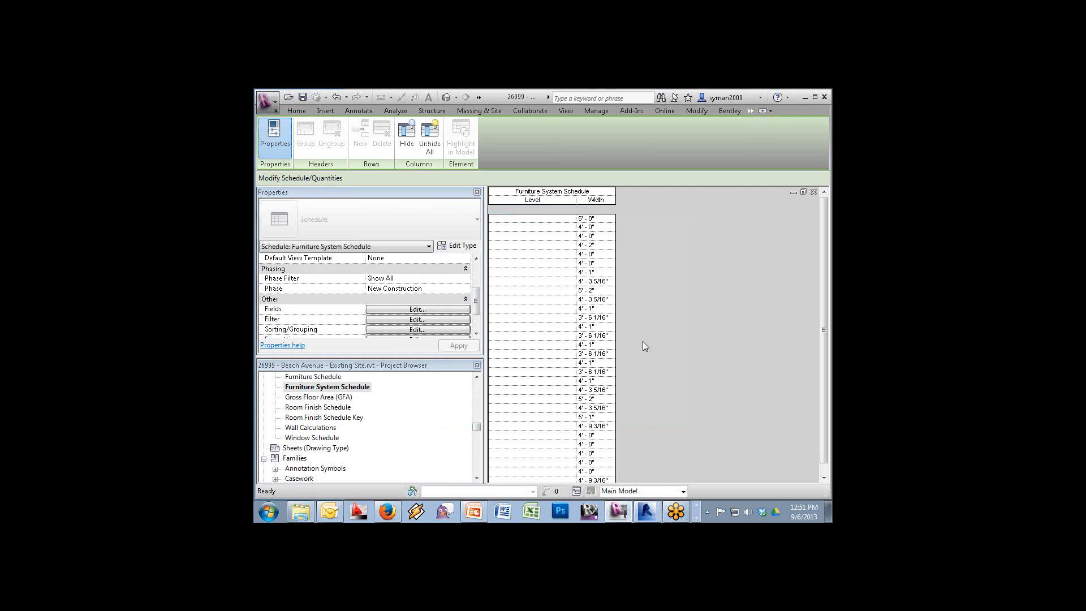
mouse_move(825, 385)
left_mouse_down()
mouse_move(826, 405)
mouse_move(817, 367)
left_mouse_up()
left_click(438, 310)
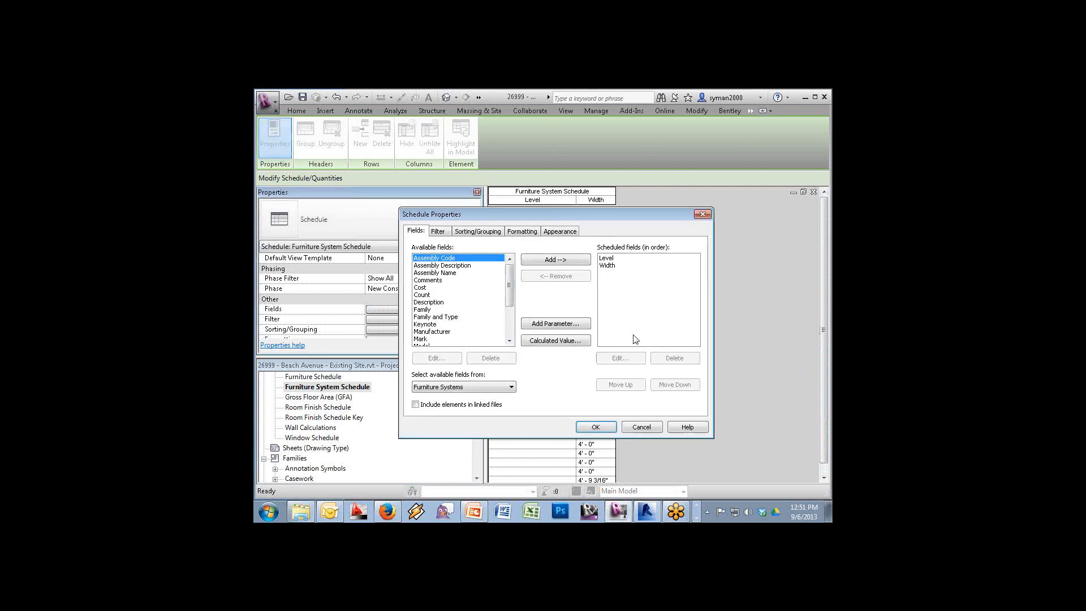
Add a conditional format on the Width field: Less Than 3' 8" gets a red background
left_click(522, 231)
left_click(428, 264)
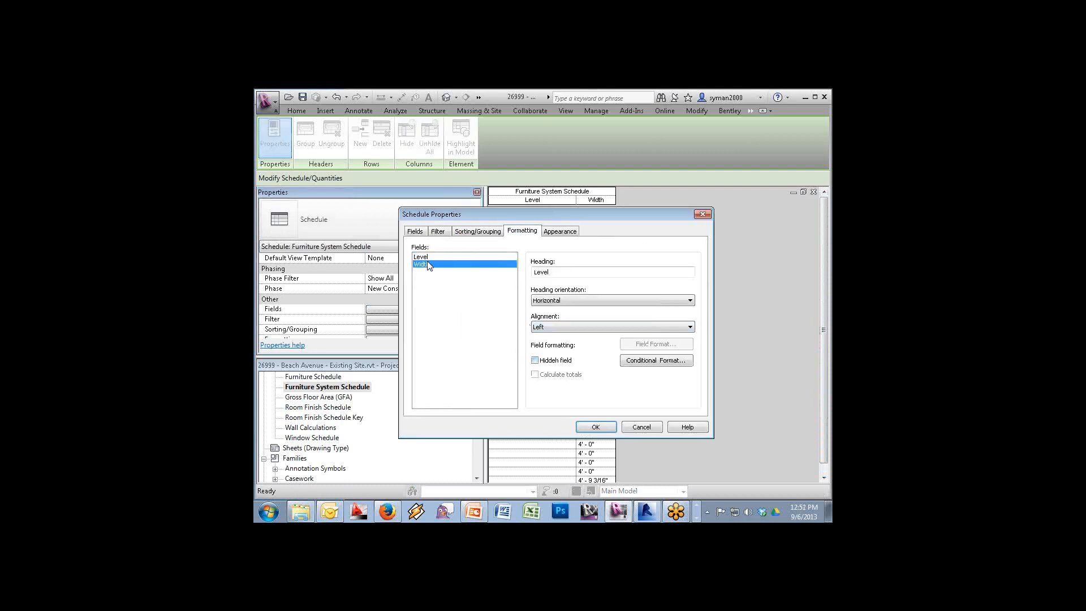
left_click(660, 361)
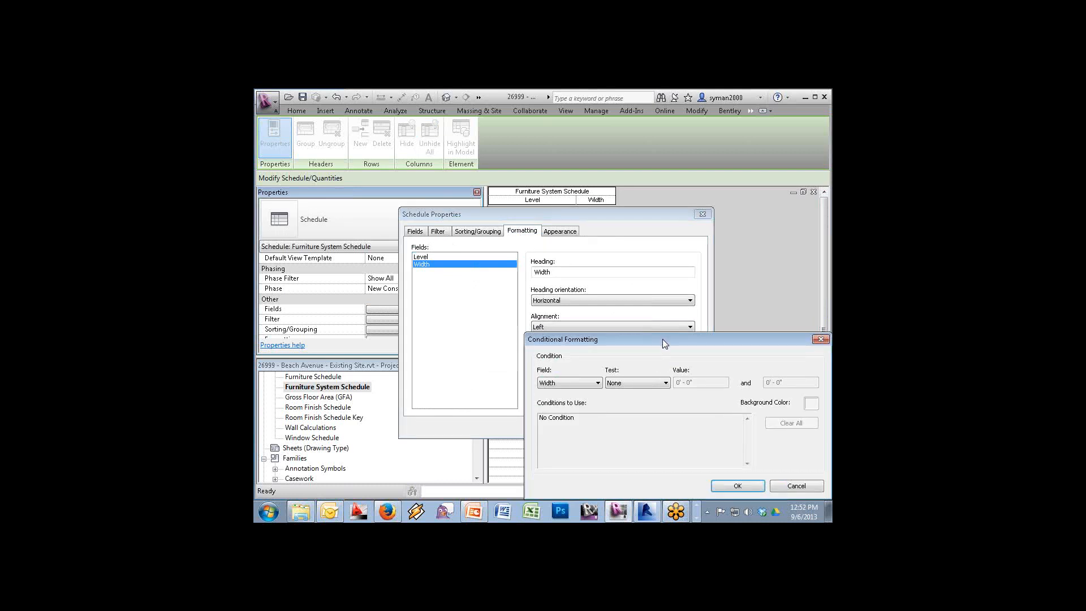
left_click_drag(662, 338, 582, 255)
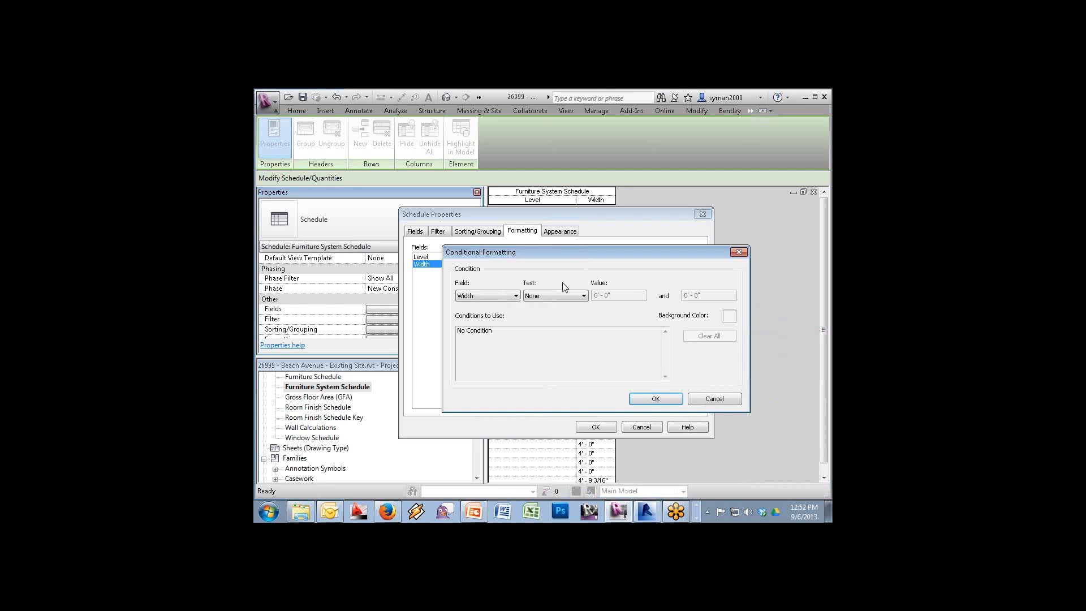
left_click(552, 296)
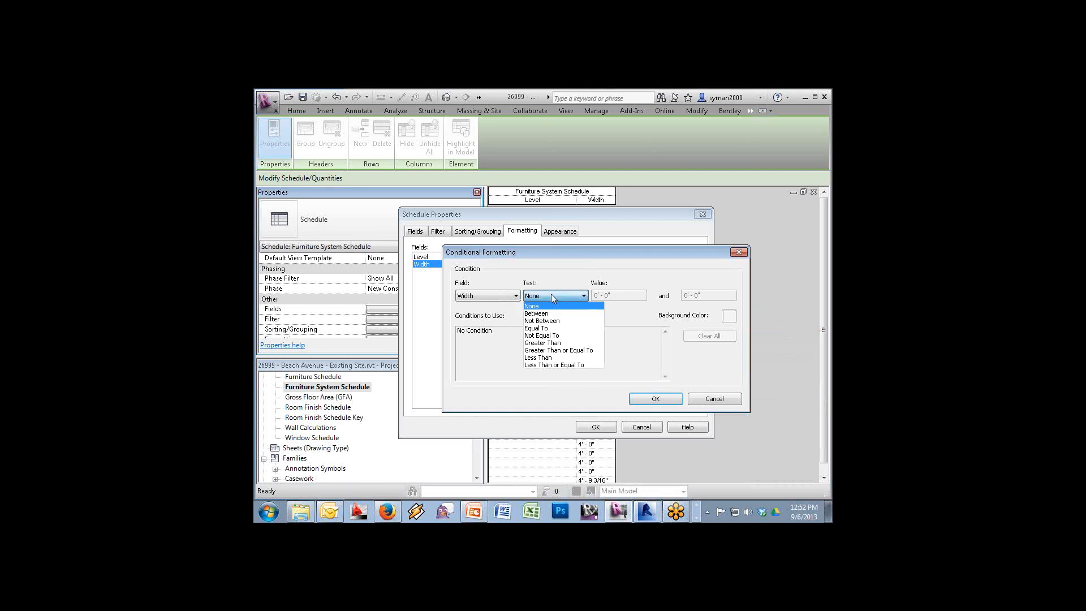
left_click(540, 357)
left_click_drag(634, 294, 567, 298)
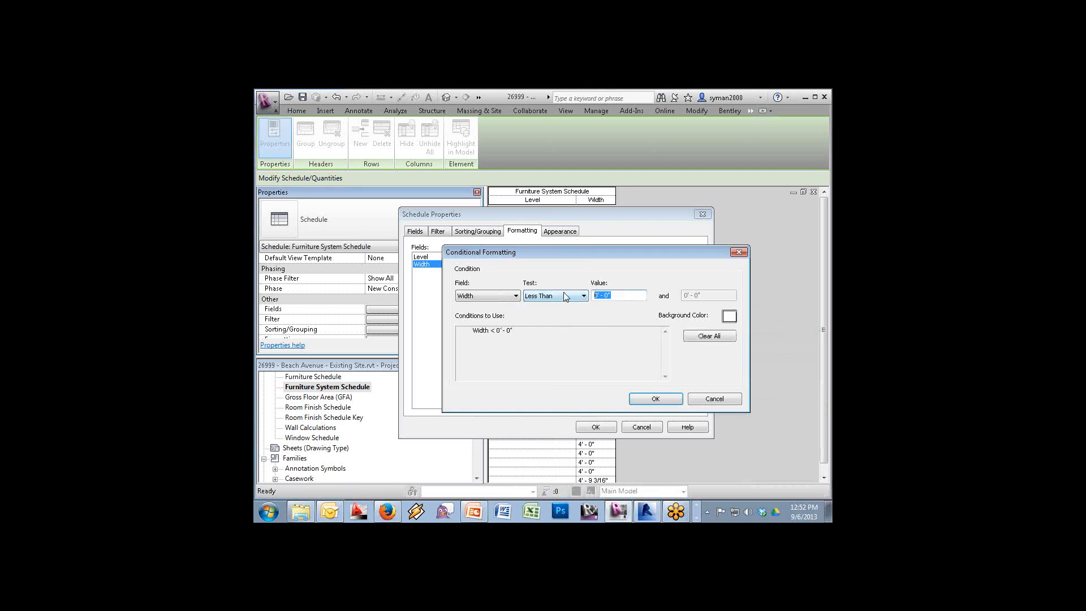
type("3'8")
left_click(729, 316)
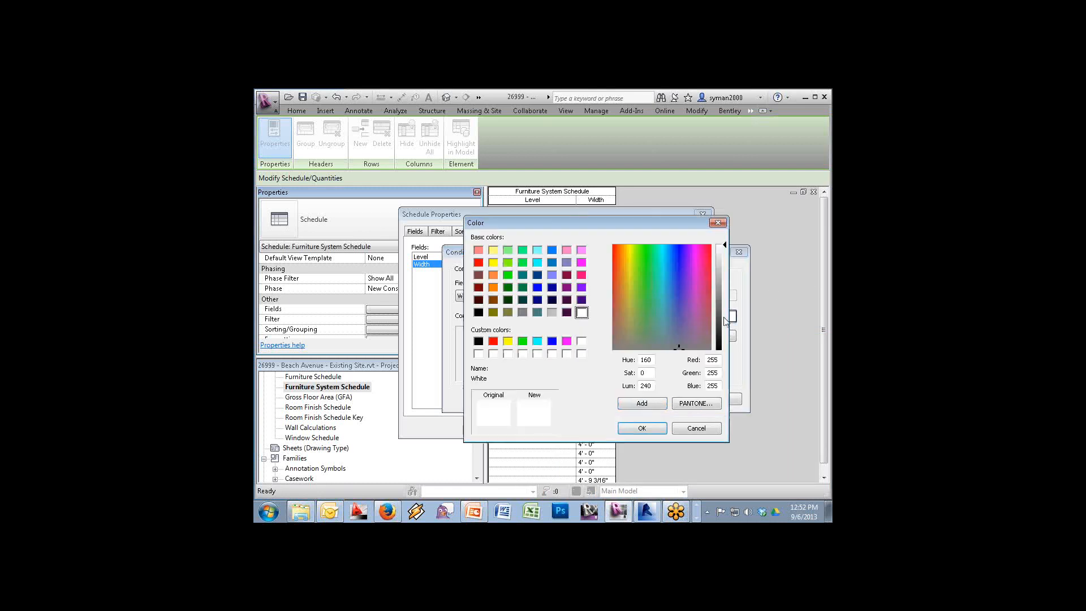
left_click(479, 262)
left_click(645, 425)
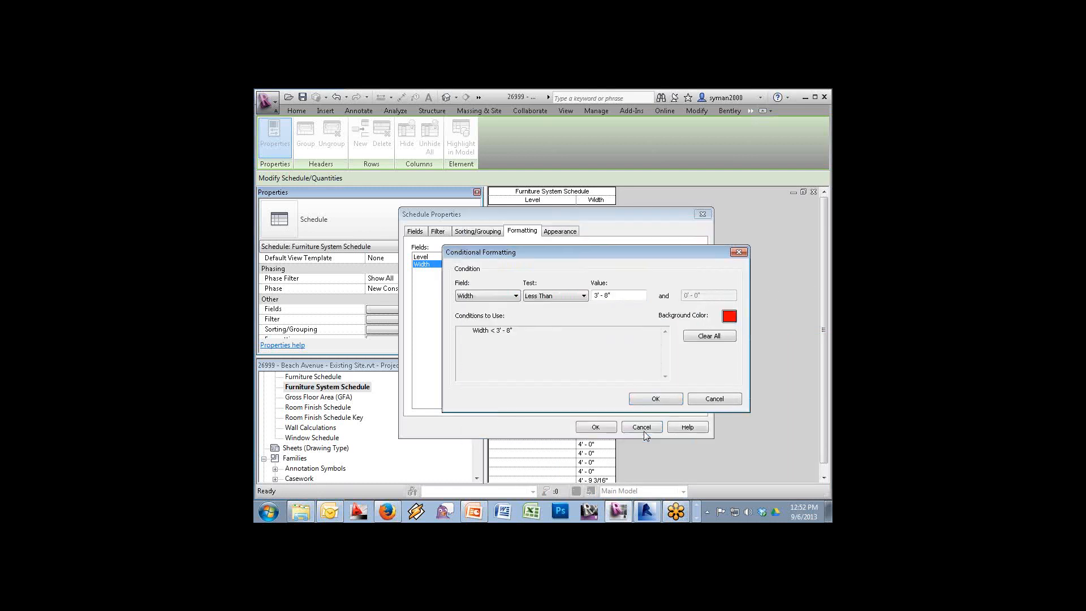
left_click(652, 402)
left_click(601, 428)
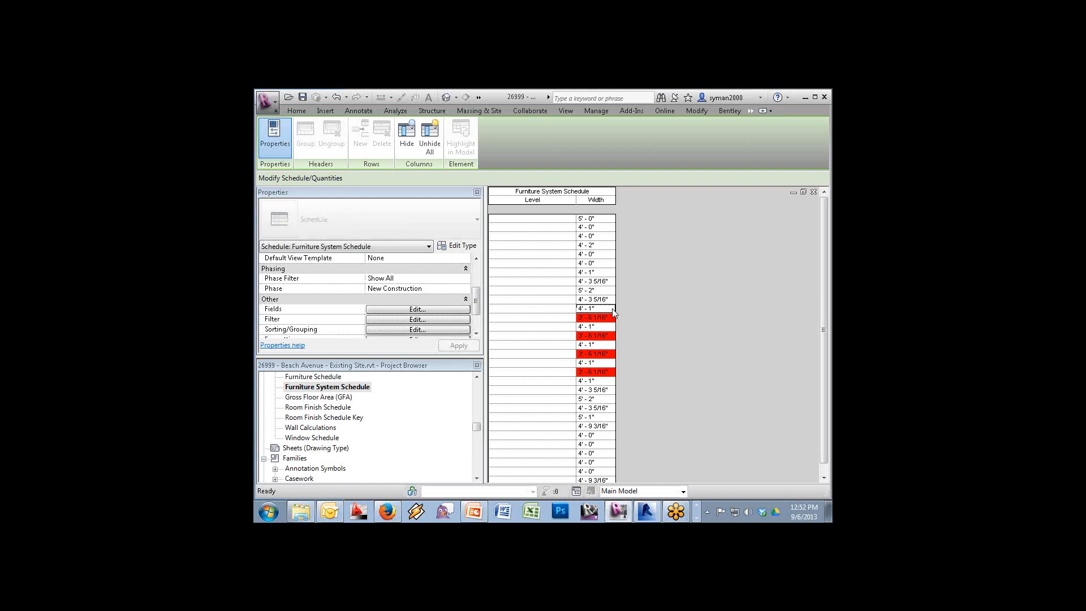
left_click_drag(612, 318, 521, 326)
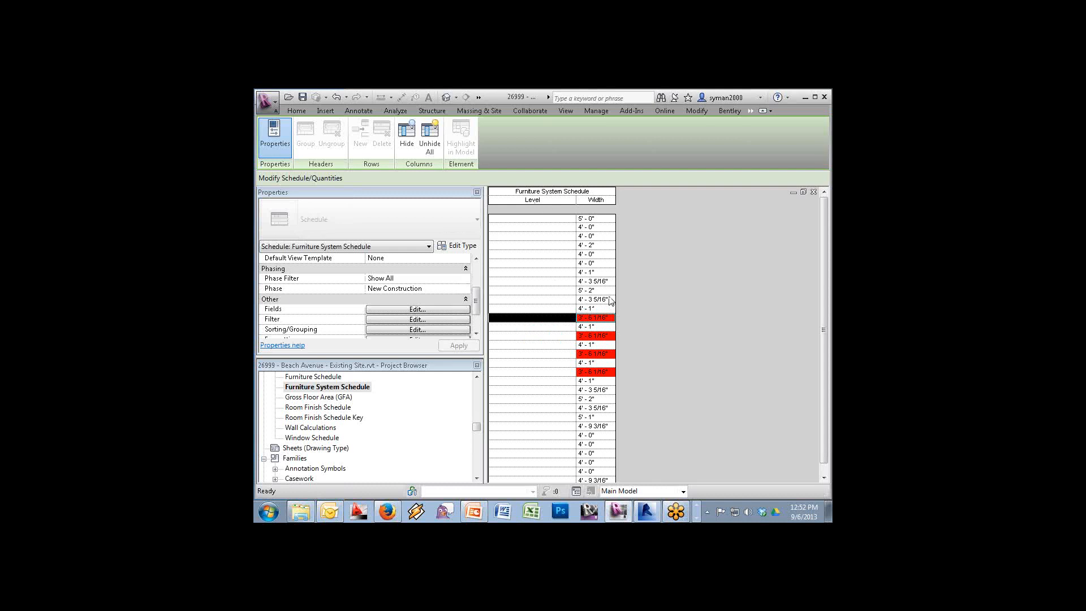
left_click(611, 319)
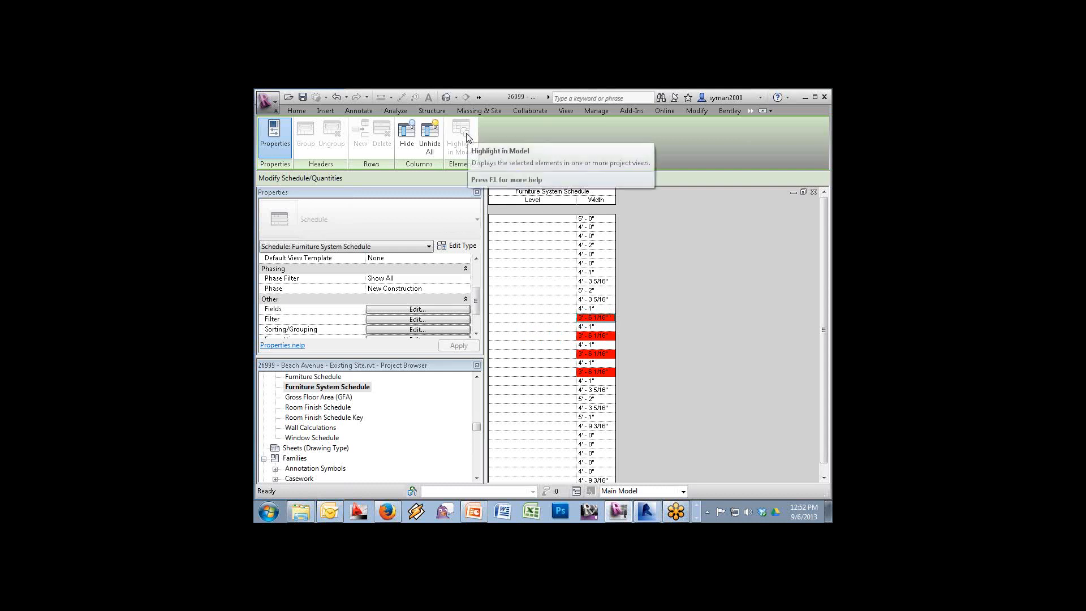
left_click(612, 281)
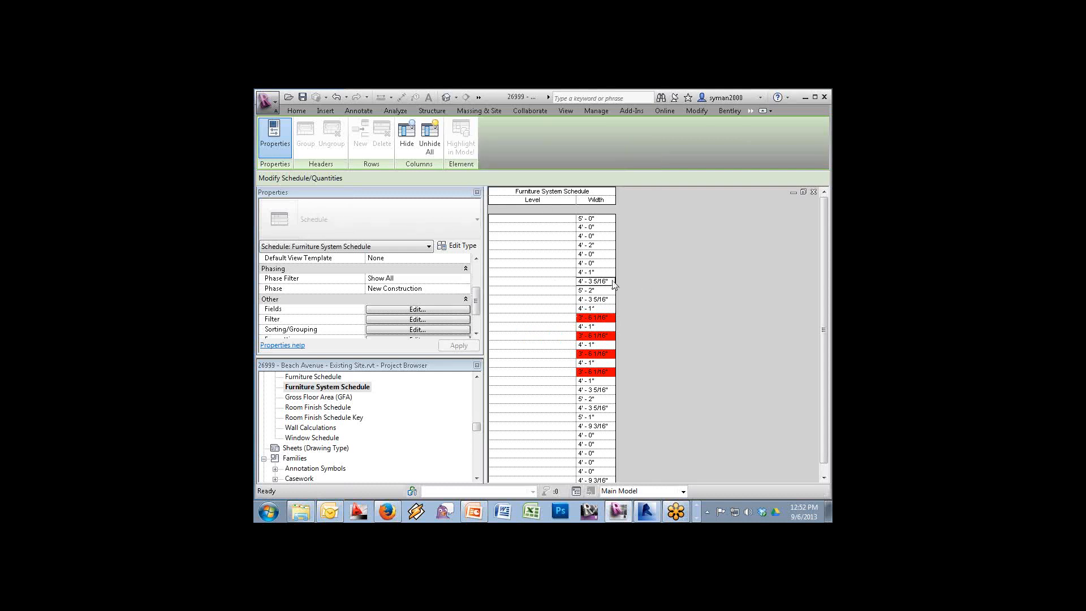
left_click_drag(612, 264, 562, 266)
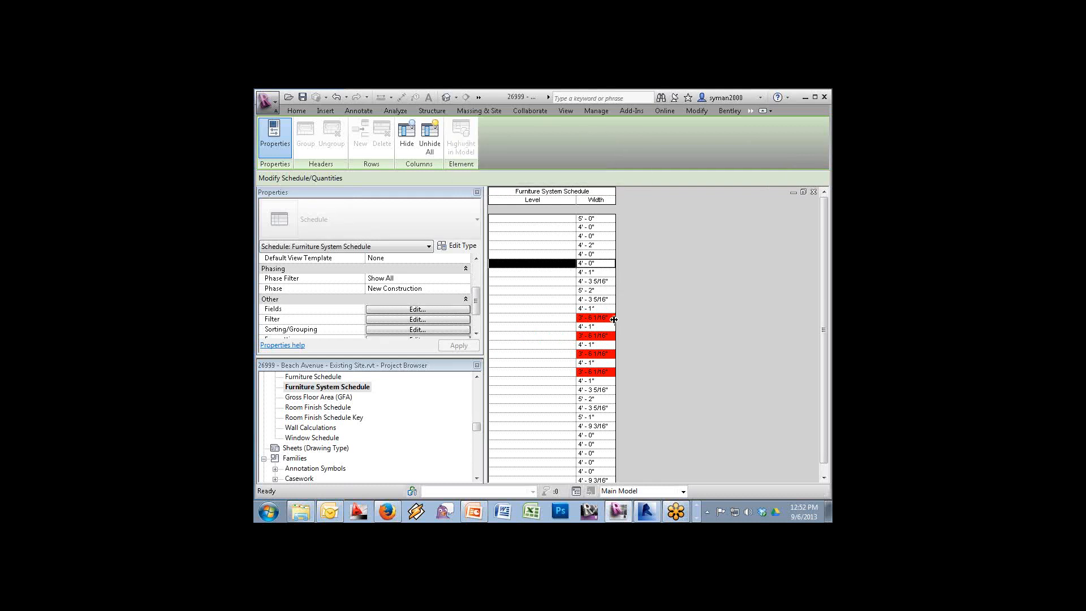
left_click_drag(613, 322, 561, 320)
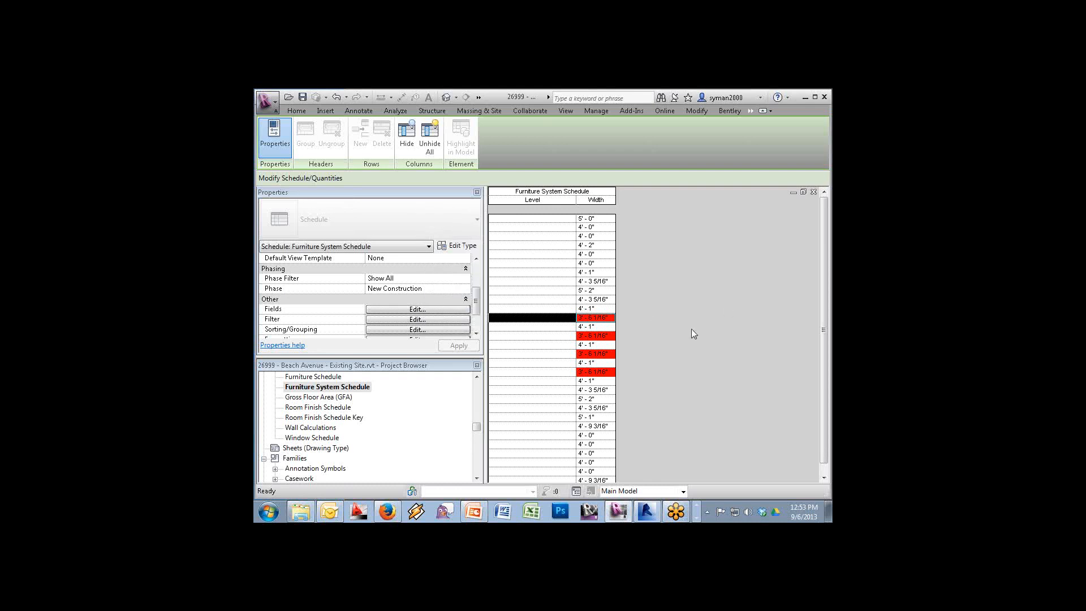
Create a new family from the Structural Column template
left_click(276, 108)
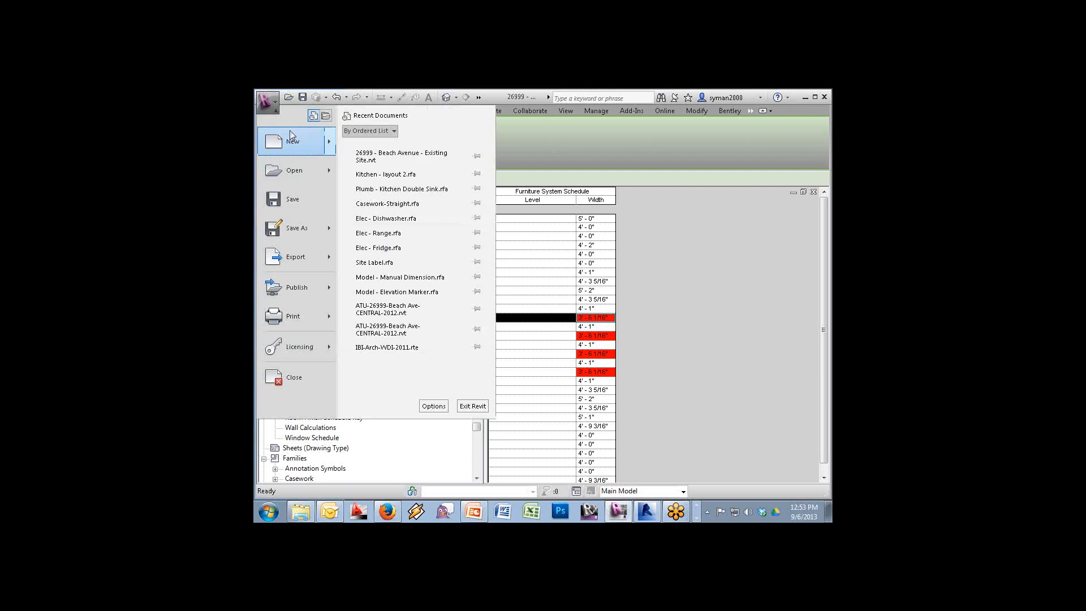
mouse_move(292, 142)
left_click(420, 197)
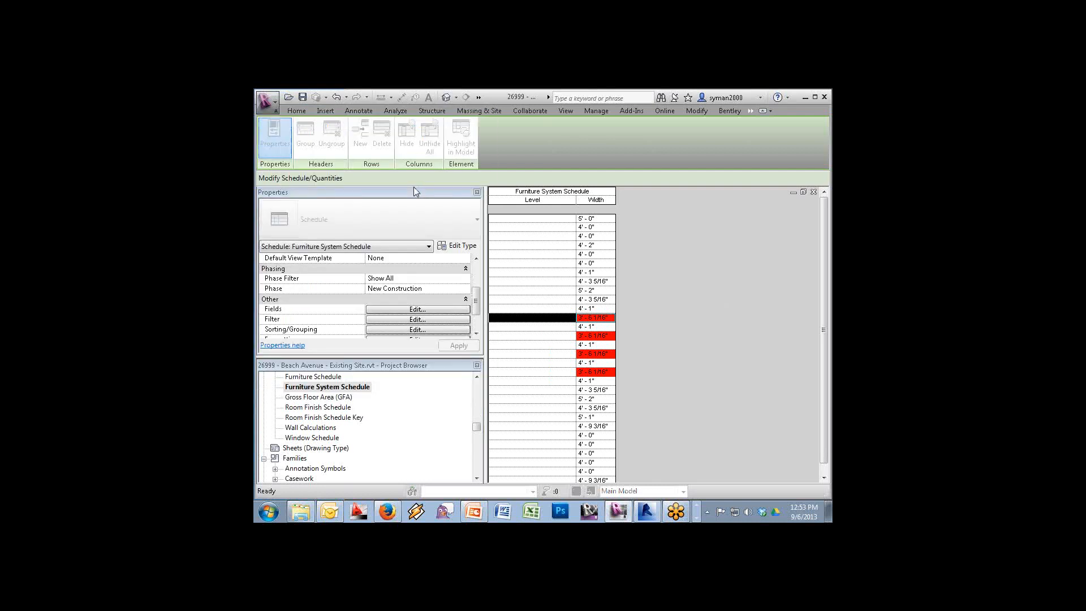
left_click_drag(728, 304, 728, 426)
left_click(521, 357)
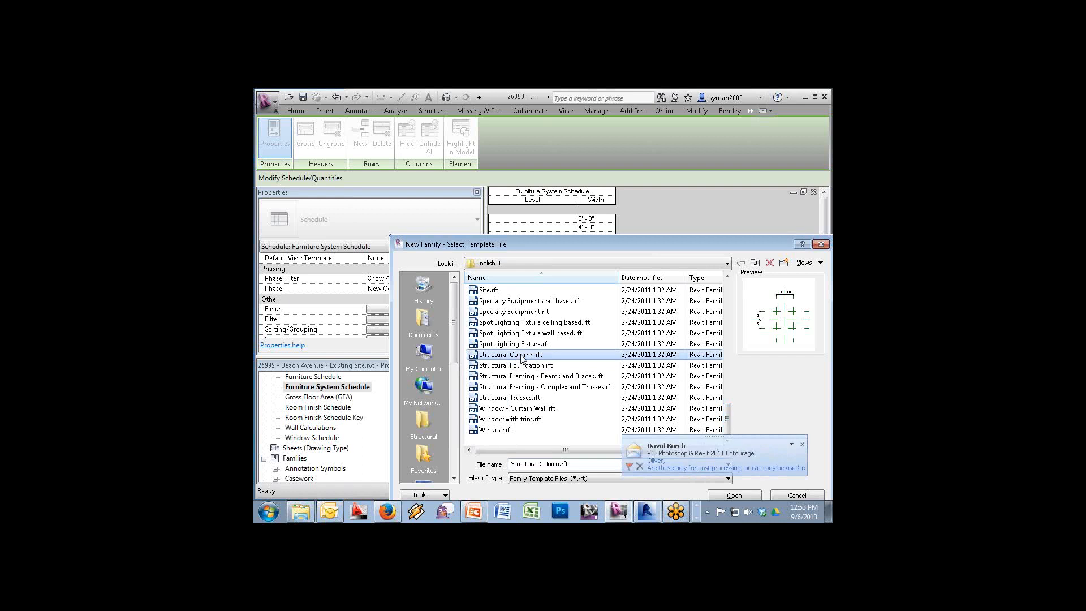
left_click(745, 496)
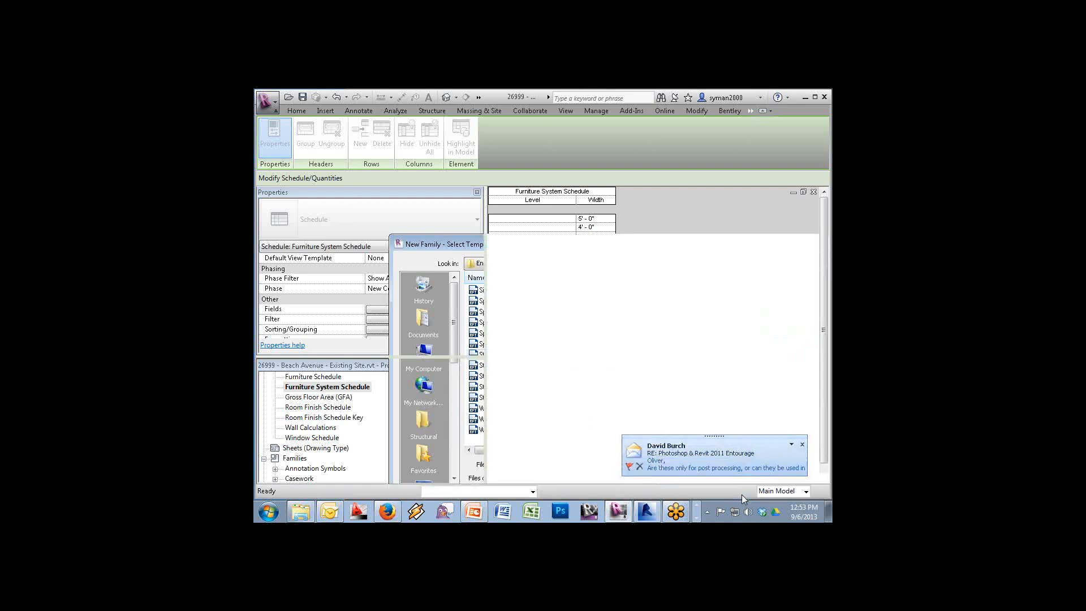
Delete the Back, Front, Left and Right reference planes
left_click(668, 315)
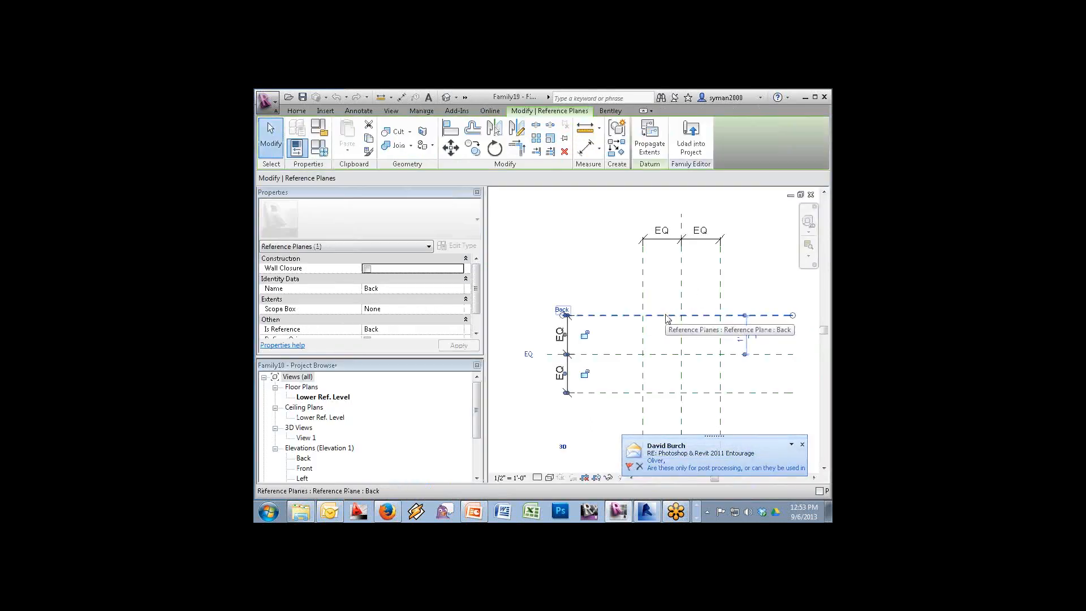
key("Delete")
left_click(654, 394)
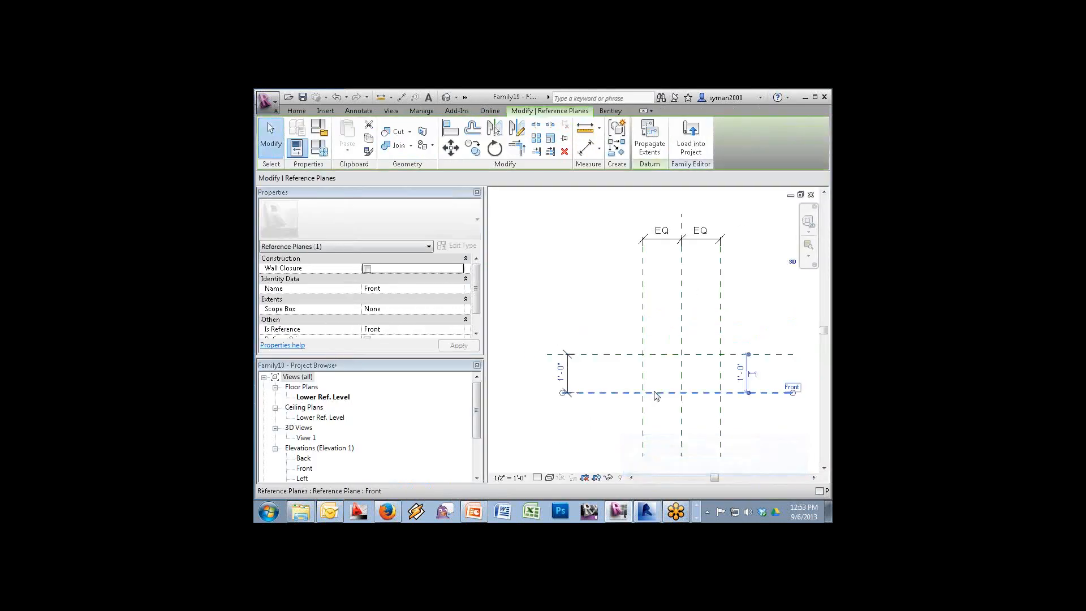
key("Delete")
left_click(644, 391)
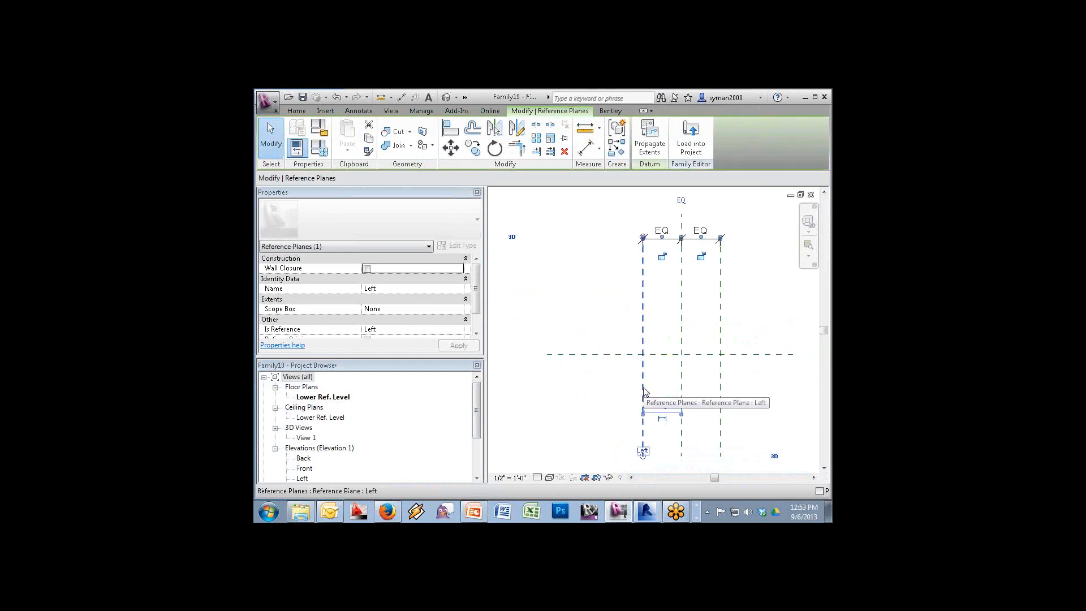
key("Delete")
left_click(720, 381)
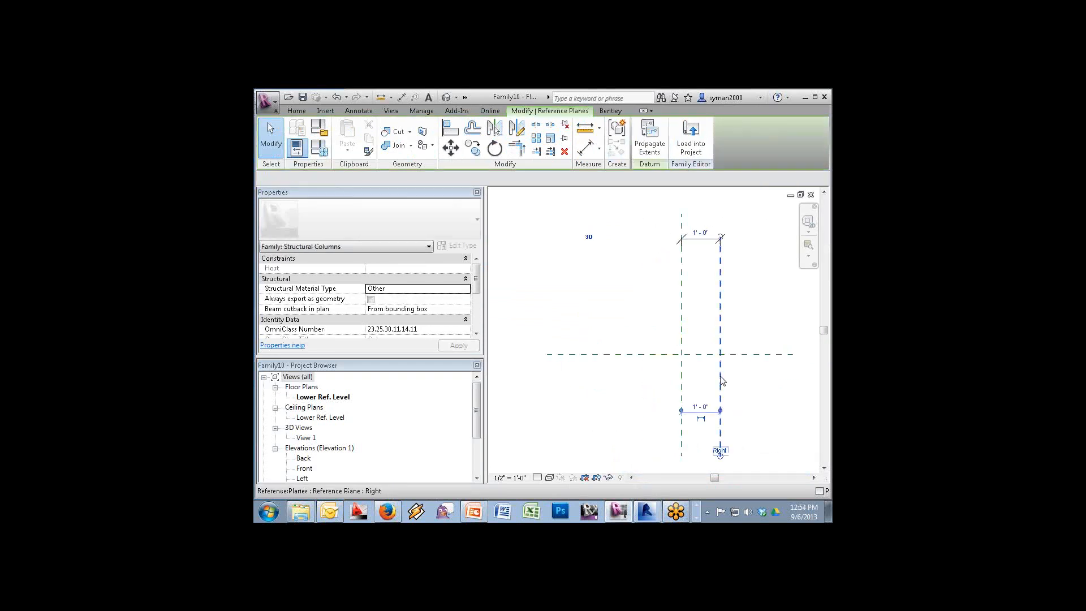
key("Delete")
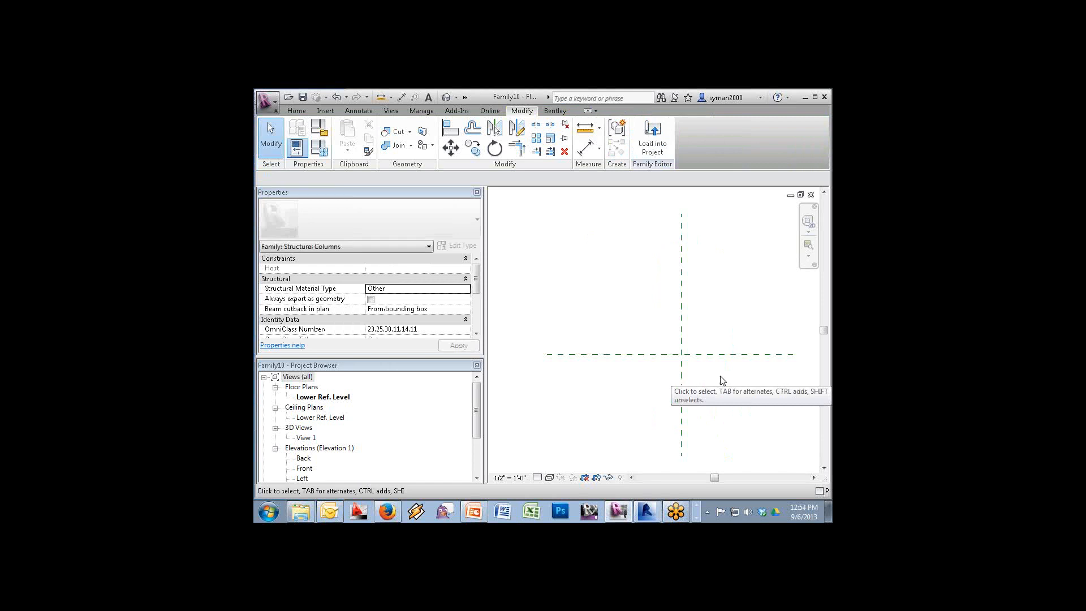
Start a new Generic Annotation family from the Annotations template folder
left_click(270, 105)
mouse_move(280, 158)
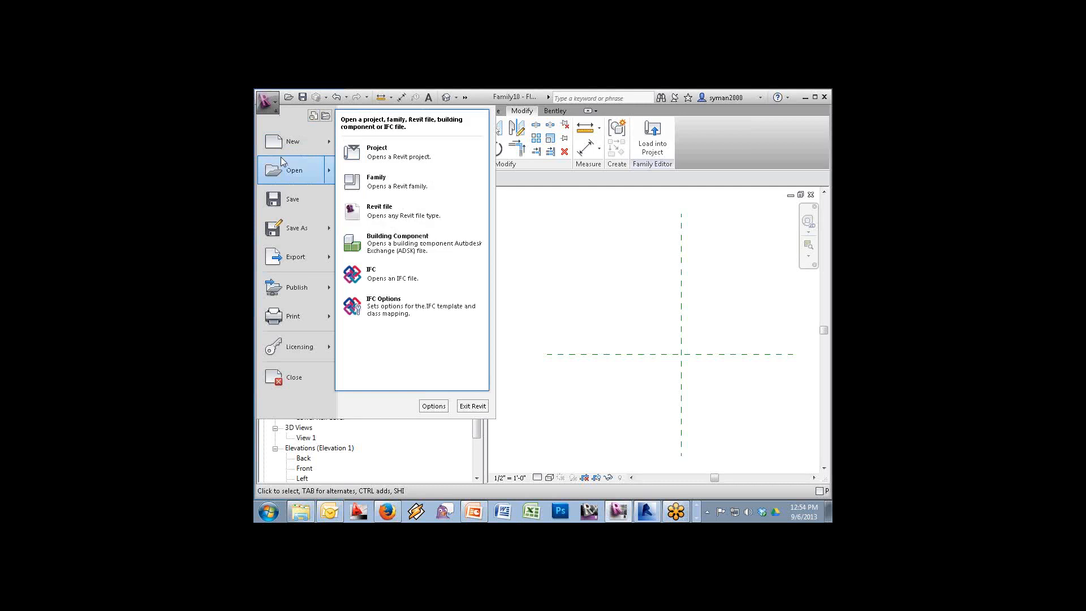
mouse_move(316, 142)
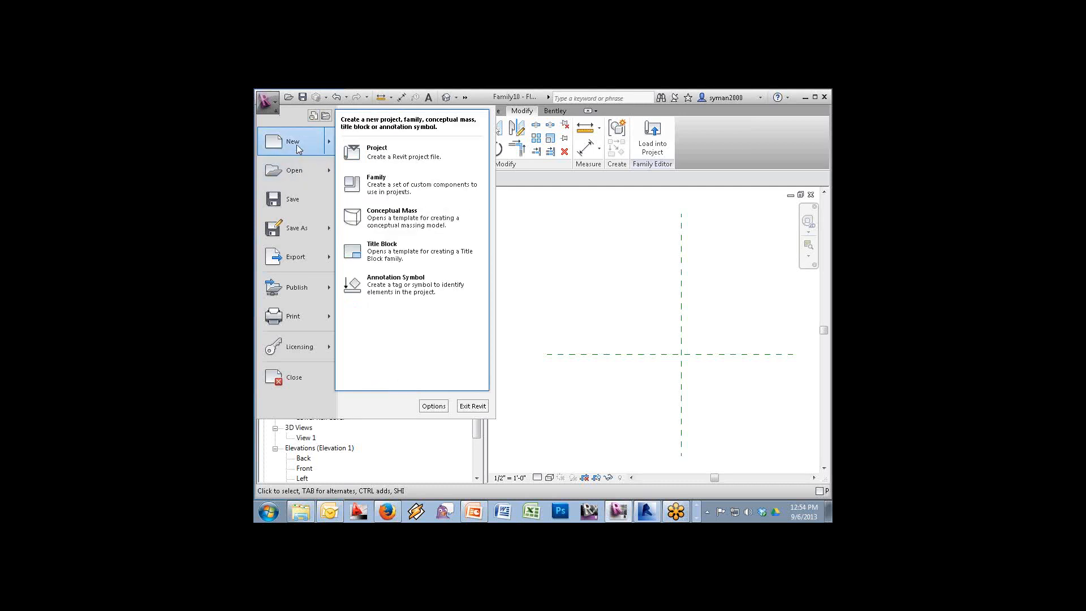
left_click(373, 194)
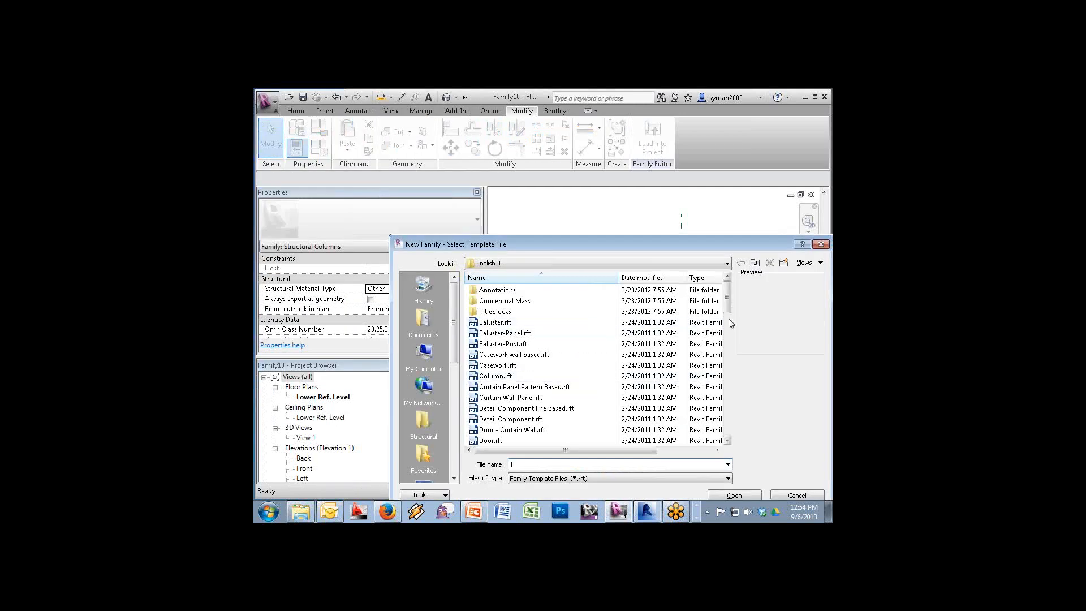
left_click_drag(728, 304, 734, 459)
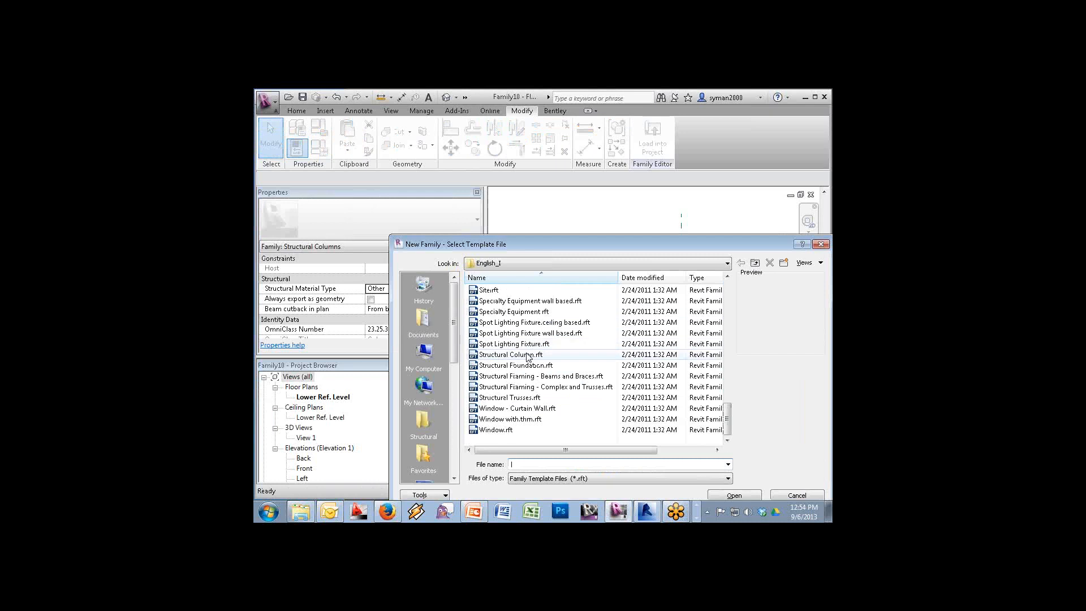
left_click(730, 288)
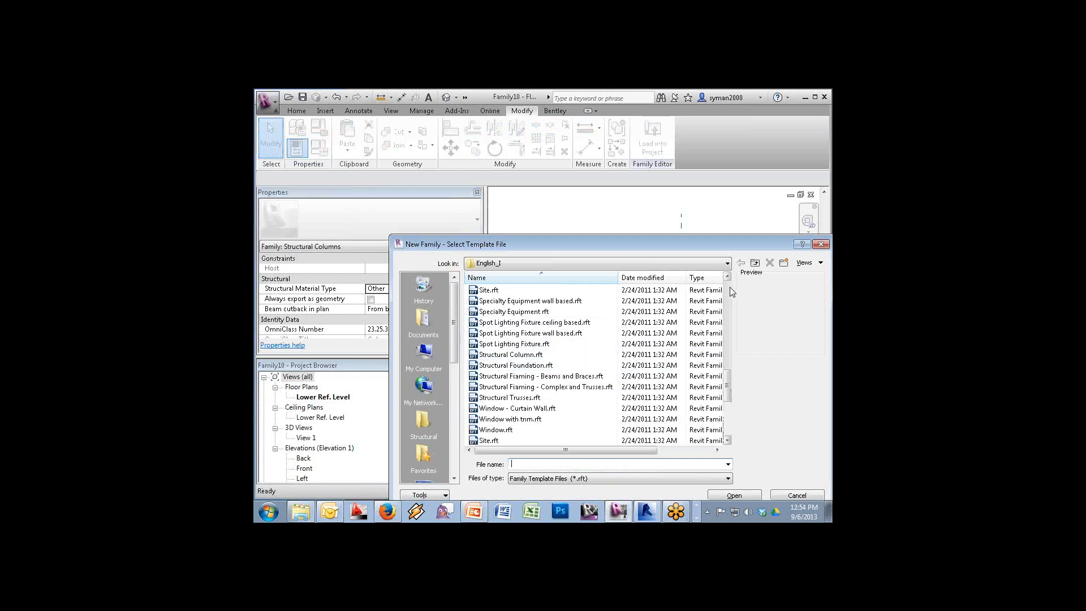
left_click(730, 290)
left_click(730, 291)
left_click(730, 291)
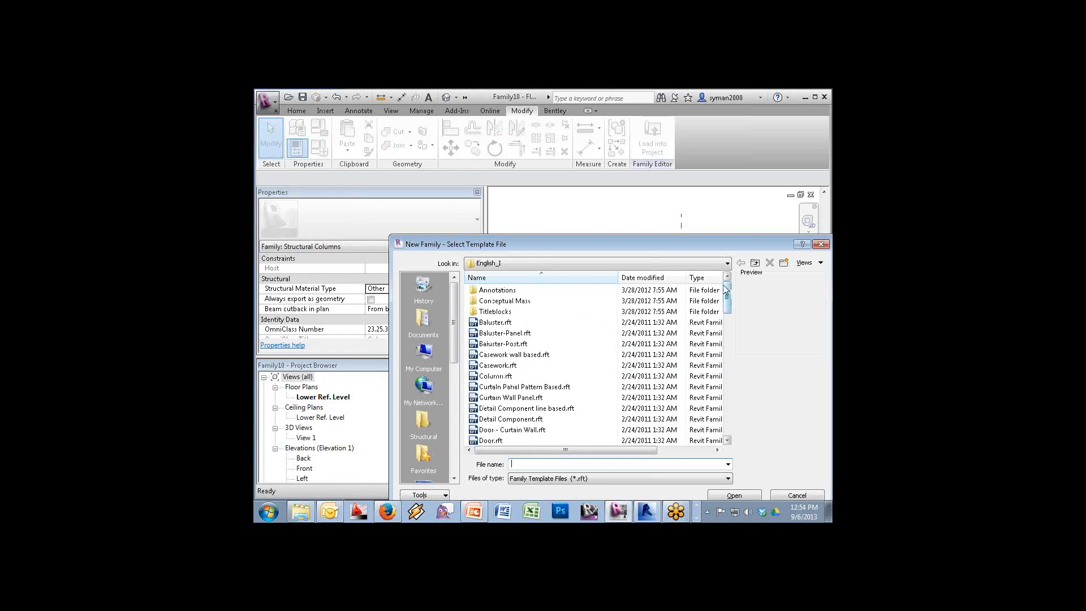
double_click(489, 294)
double_click(501, 335)
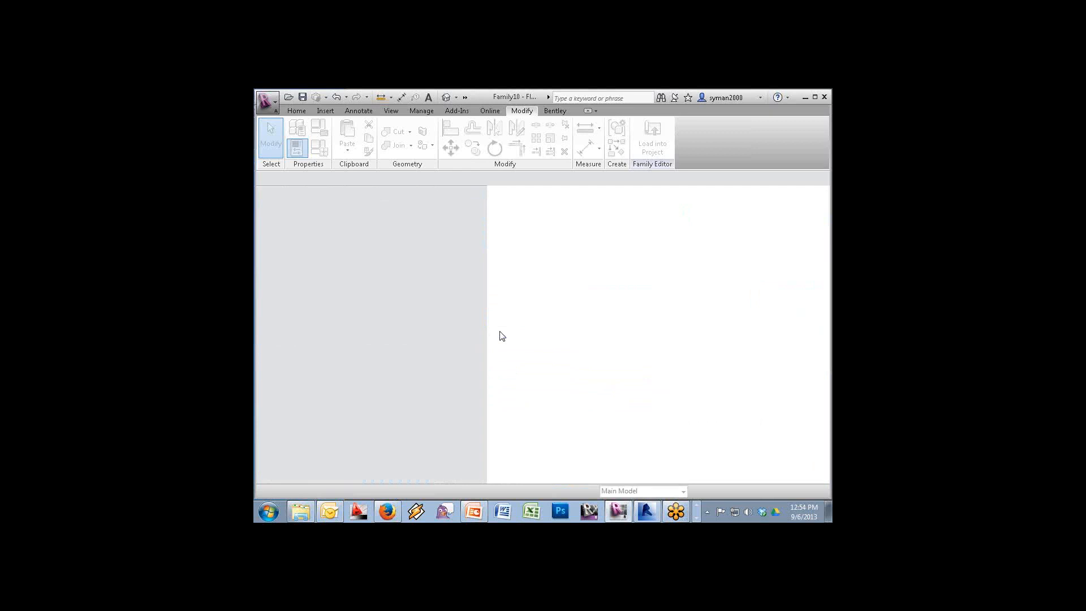
Delete the red sample text note and run a spelling check on the family
left_click(655, 314)
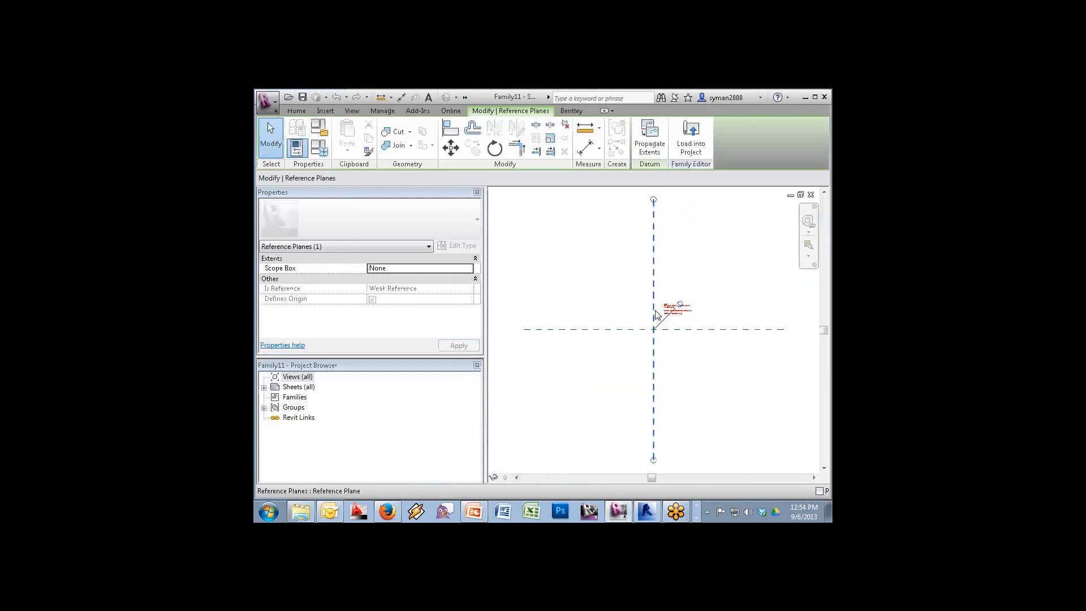
left_click(666, 309)
key("Delete")
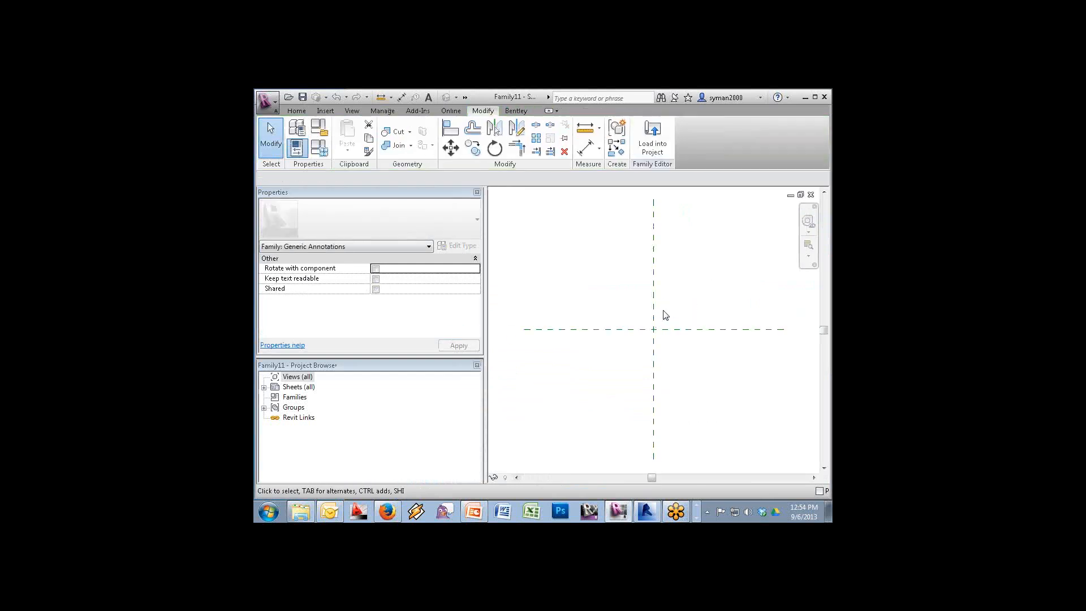
left_click(296, 110)
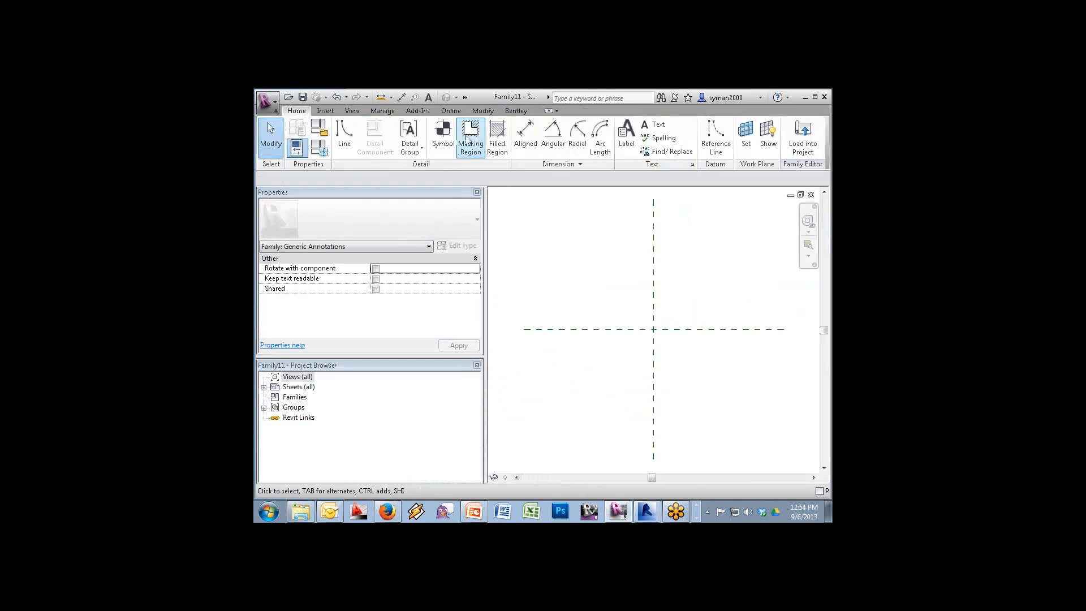
left_click(643, 137)
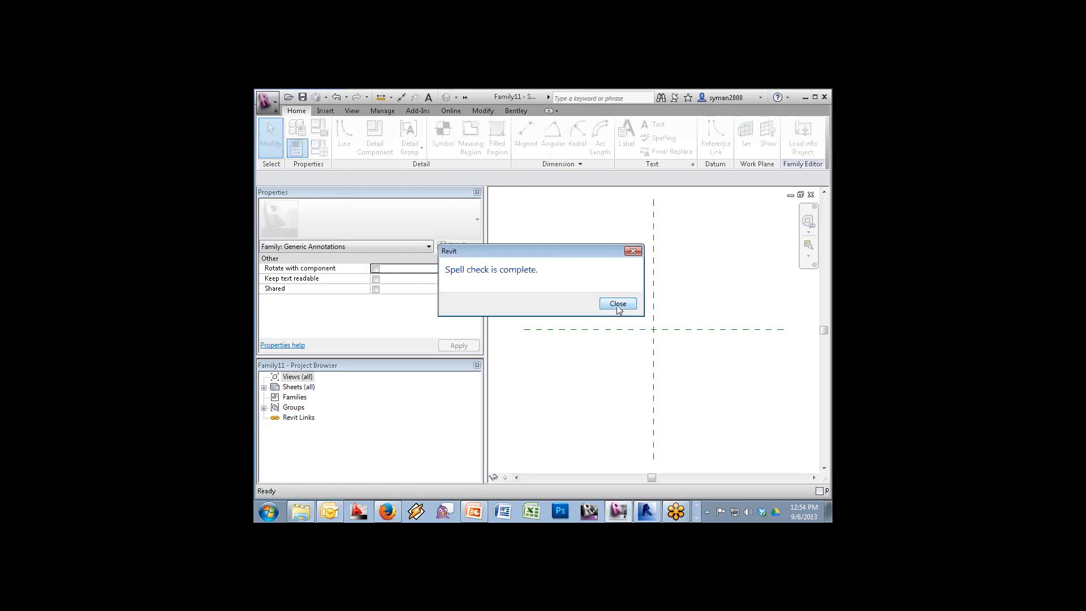
left_click(618, 306)
Place a label at the plane intersection bound to a new Length instance parameter
left_click(626, 136)
left_click(654, 333)
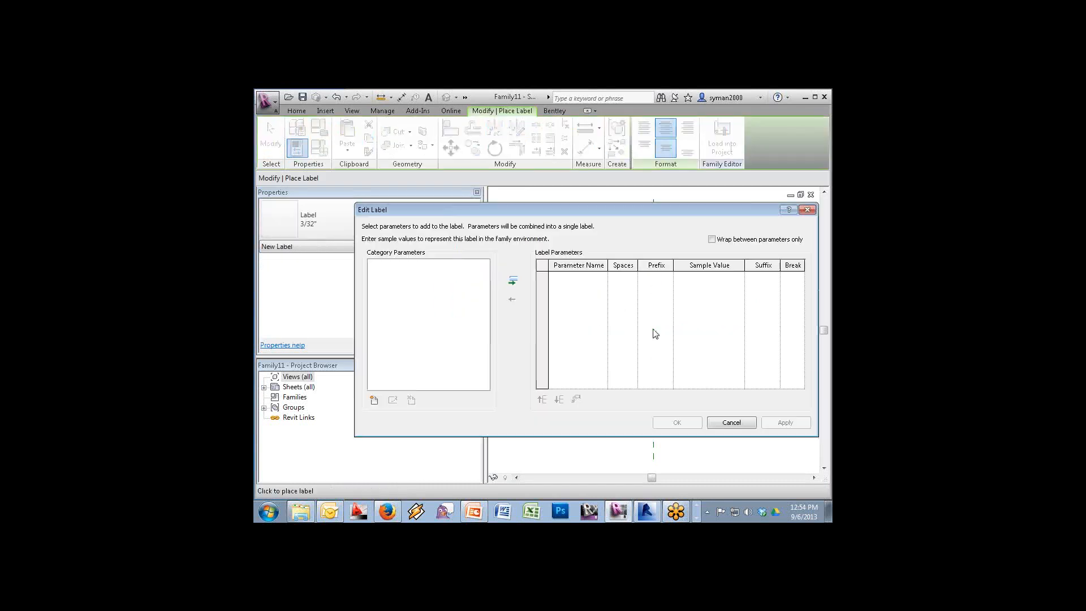
left_click(374, 400)
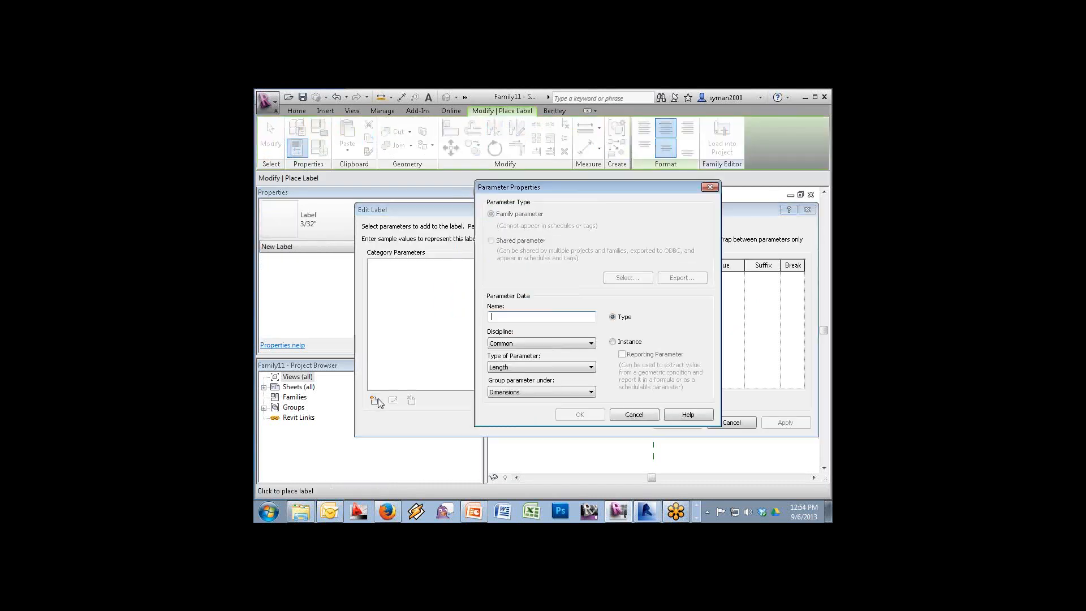
type("Length")
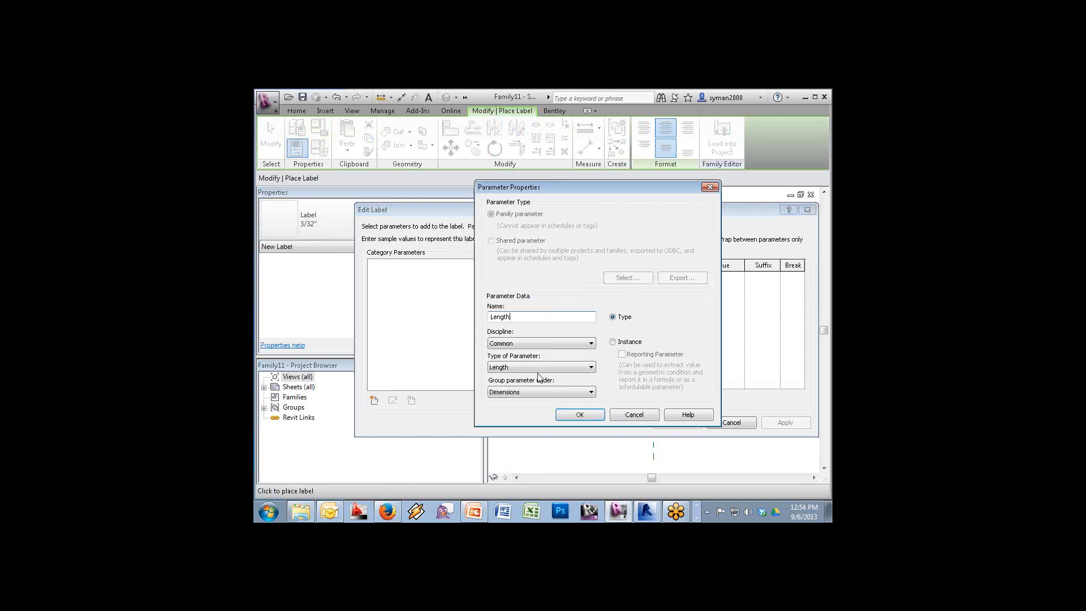
left_click(631, 344)
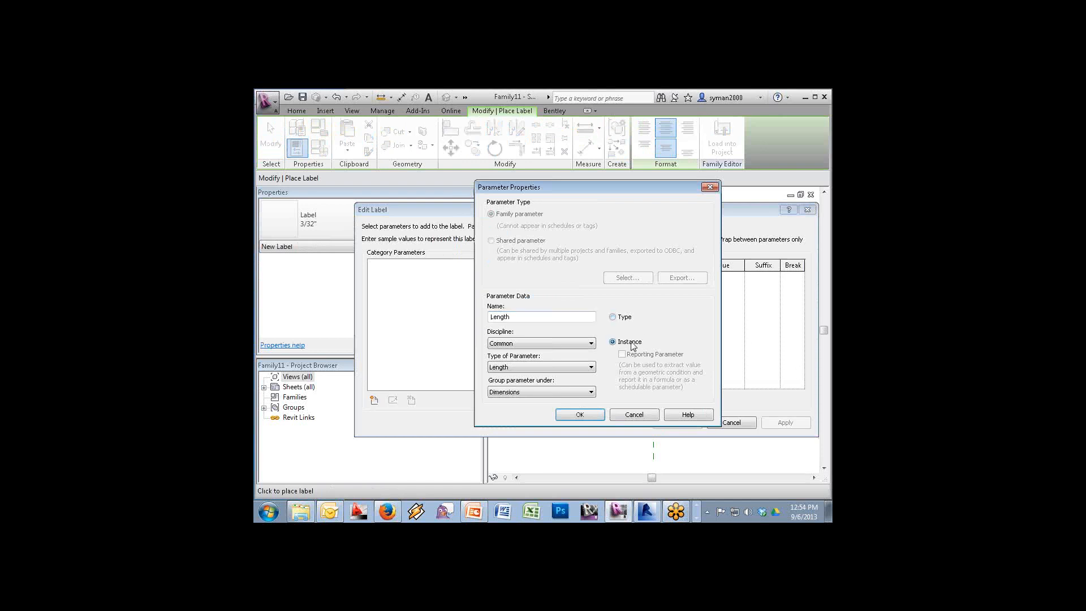
left_click(589, 412)
left_click(514, 284)
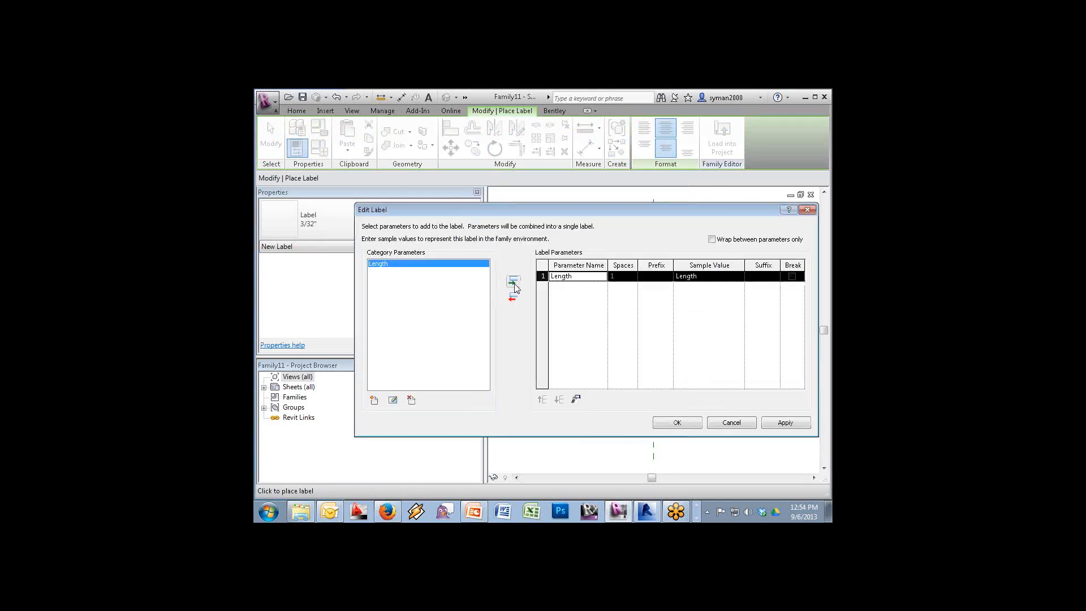
left_click(678, 423)
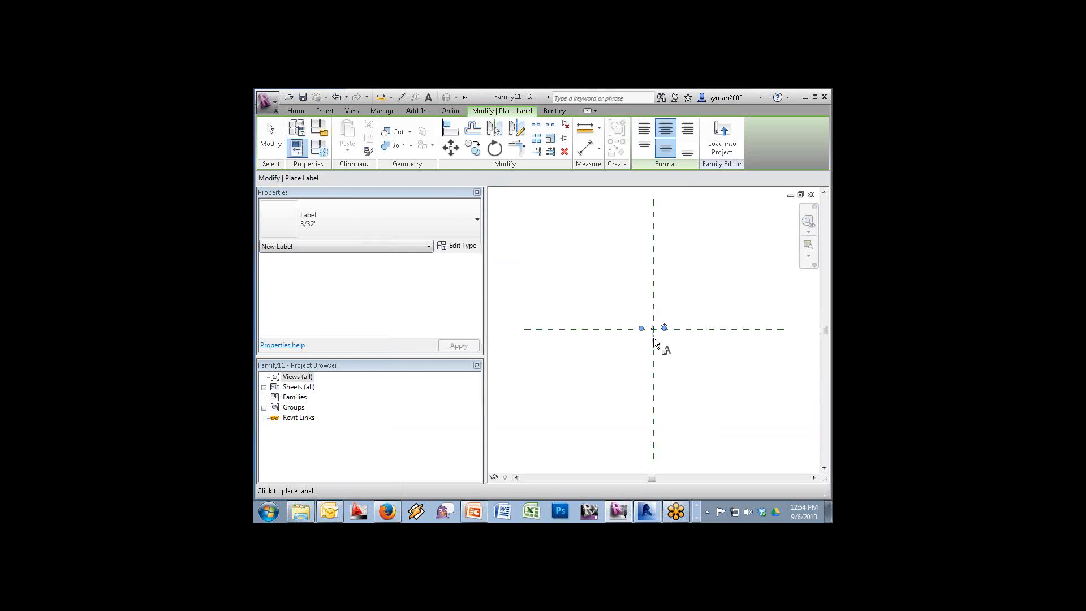
Nudge the label down slightly and load the annotation family into Family10
key("Escape")
key("Escape")
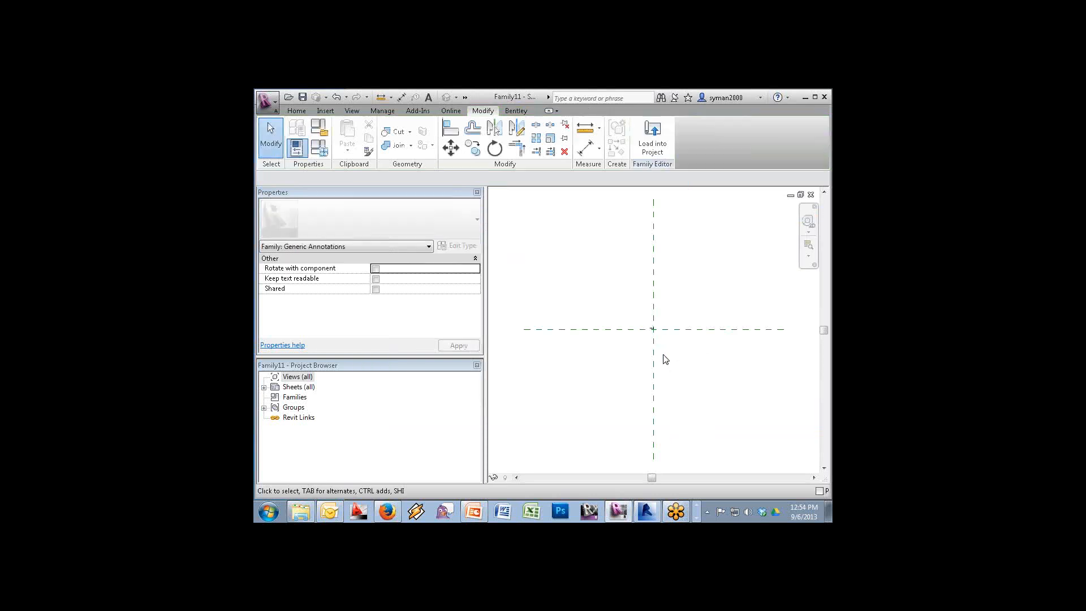
left_click(651, 327)
key("Down")
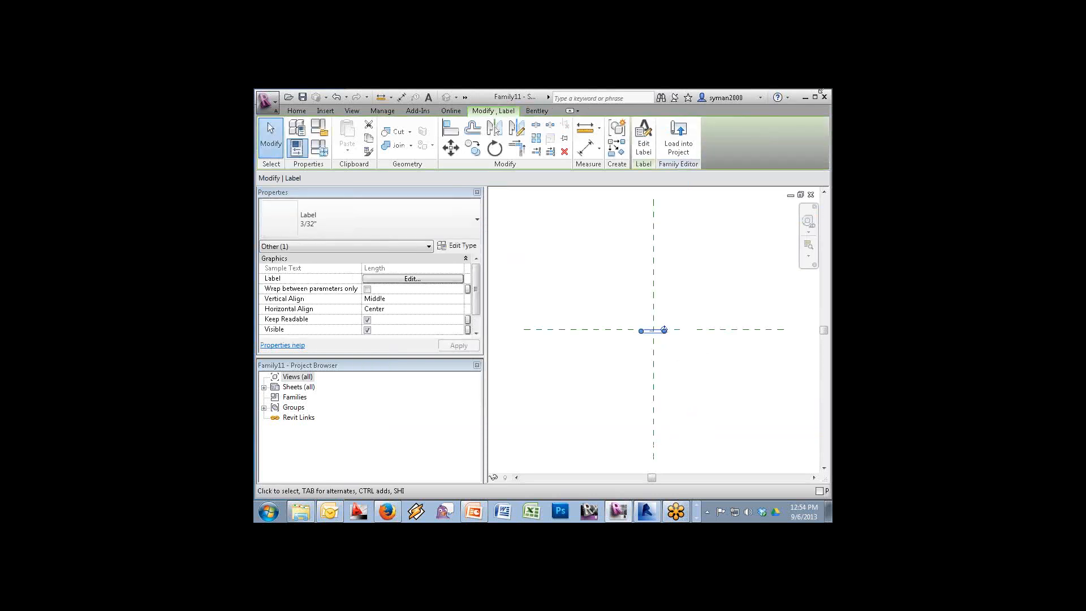
left_click(678, 140)
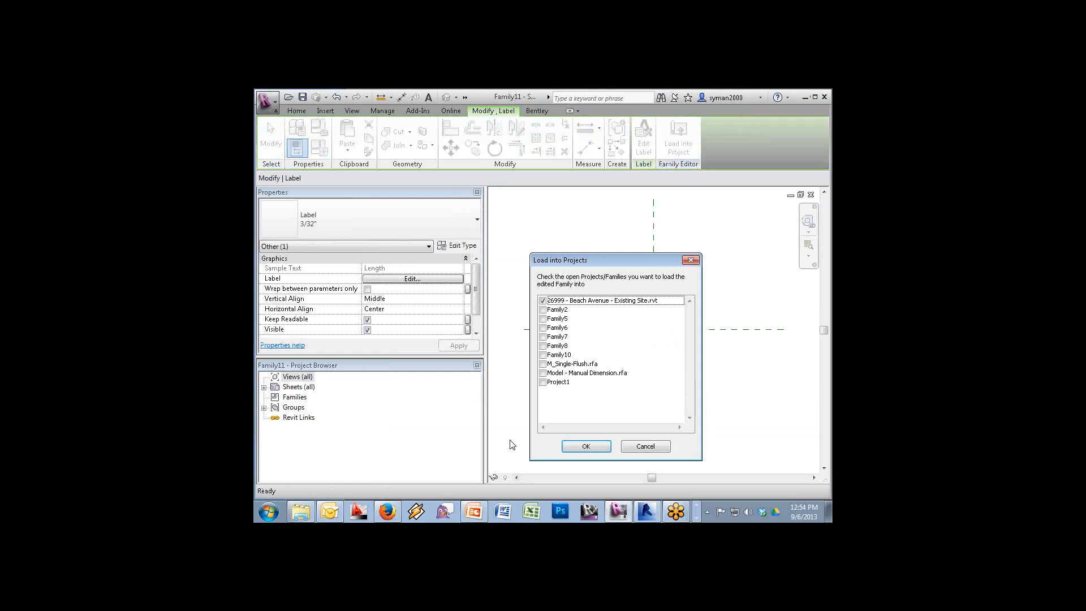
left_click(542, 356)
left_click(588, 447)
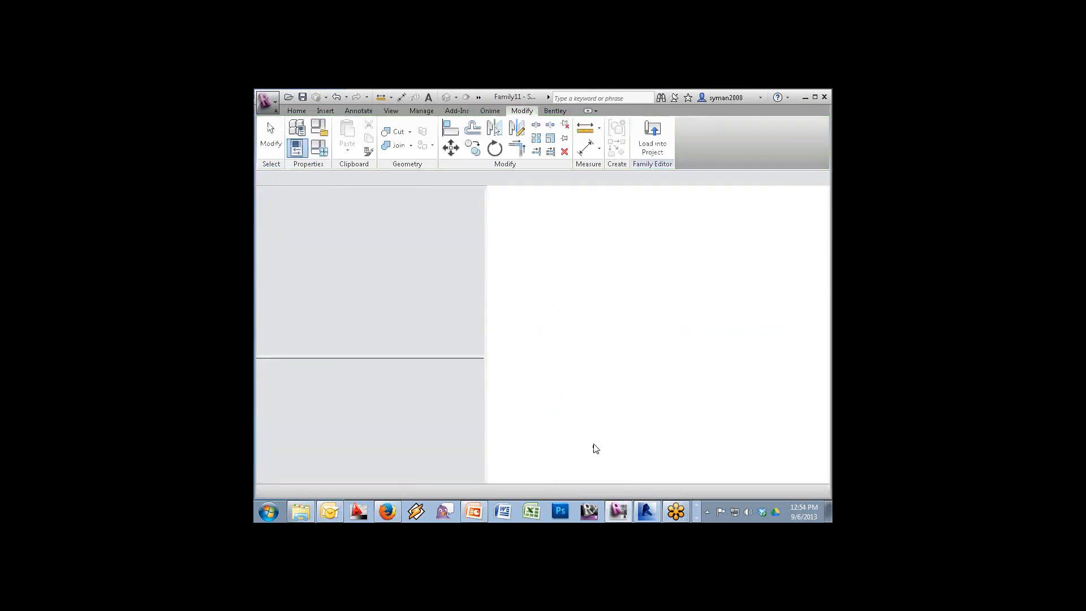
Place the annotation symbol at the plan centre, review Family Category, then open the Front elevation
left_click(691, 354)
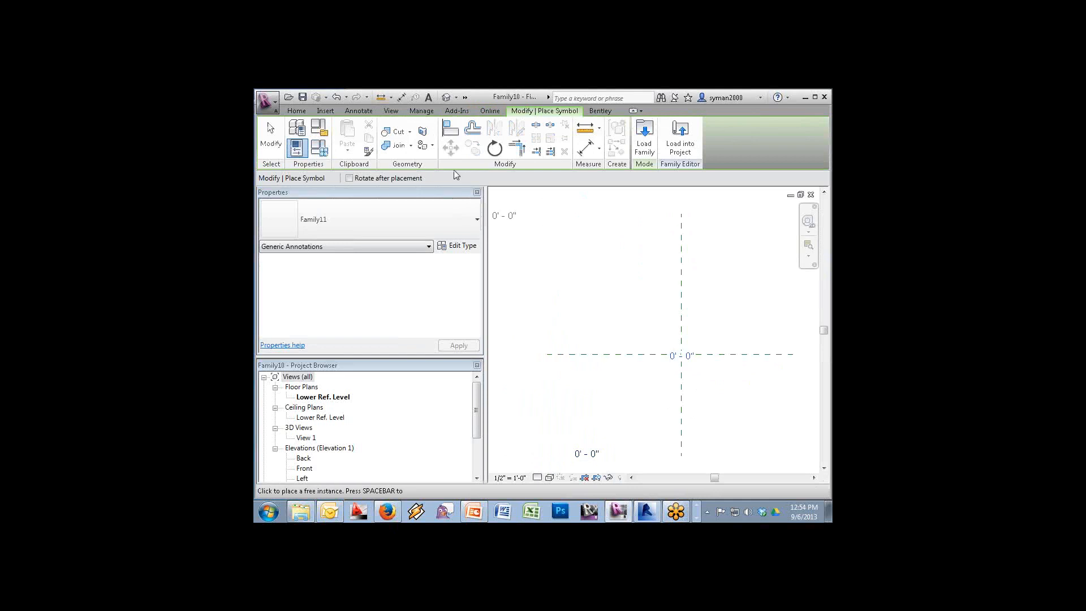
key("Escape")
left_click(329, 134)
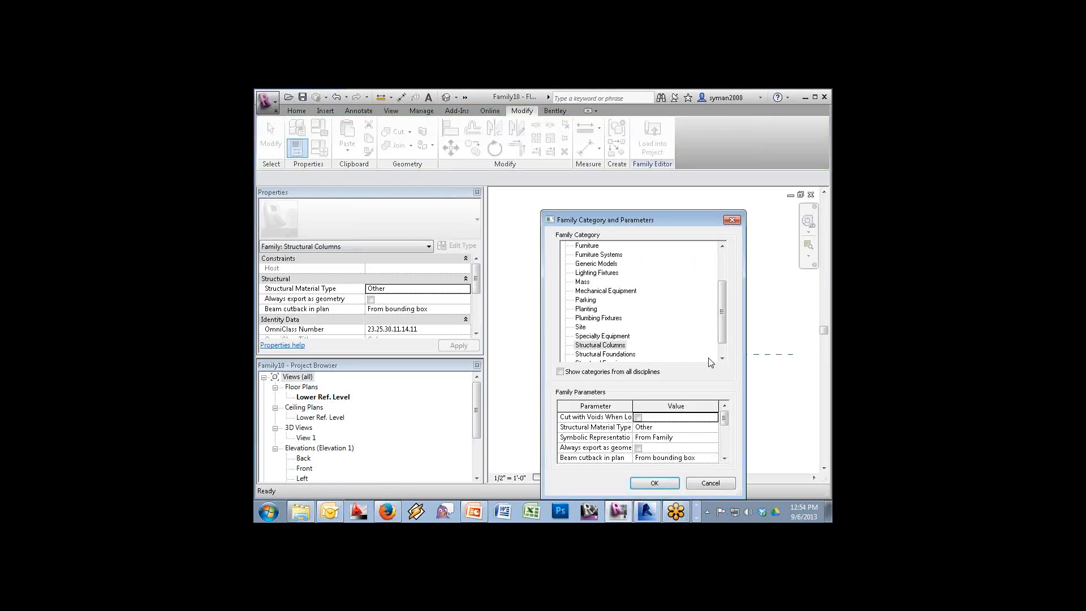
left_click(710, 484)
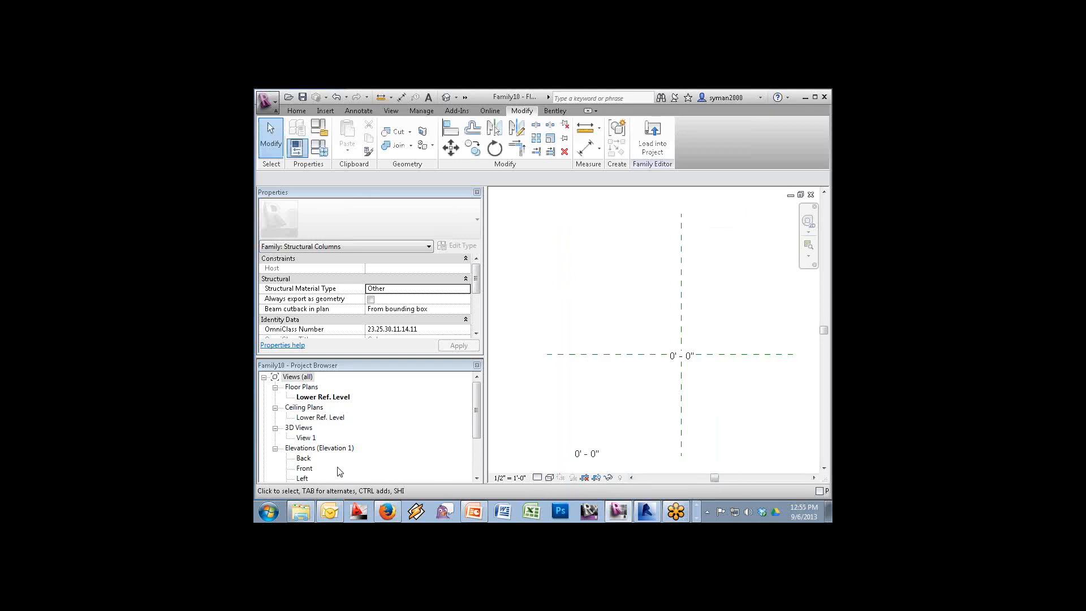
double_click(304, 468)
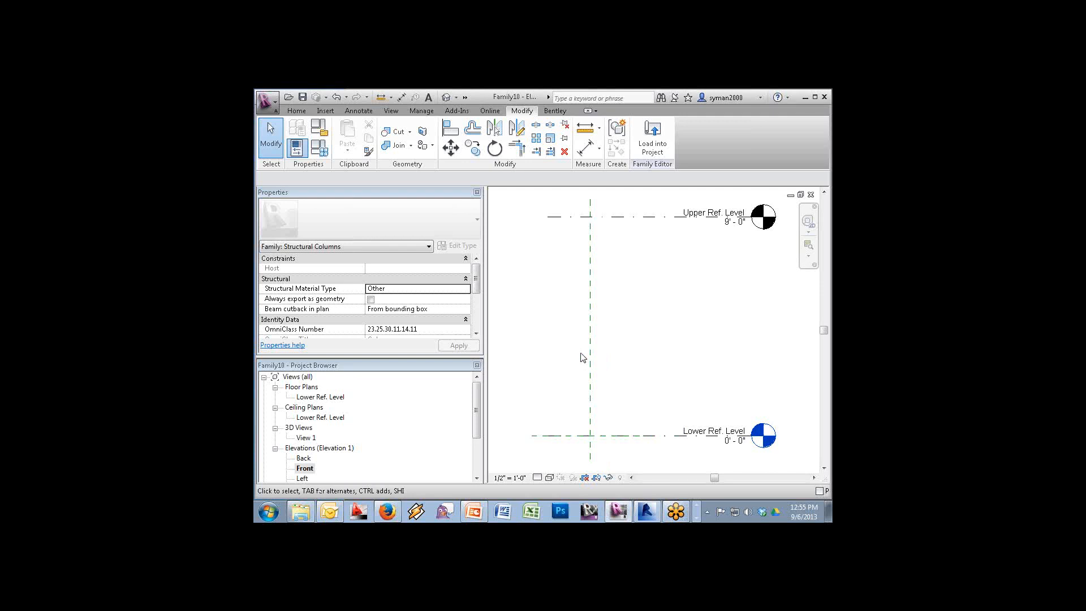
Label the 9' - 0" level dimension with a new Height parameter, then open Lower Ref. Level
left_click(628, 224)
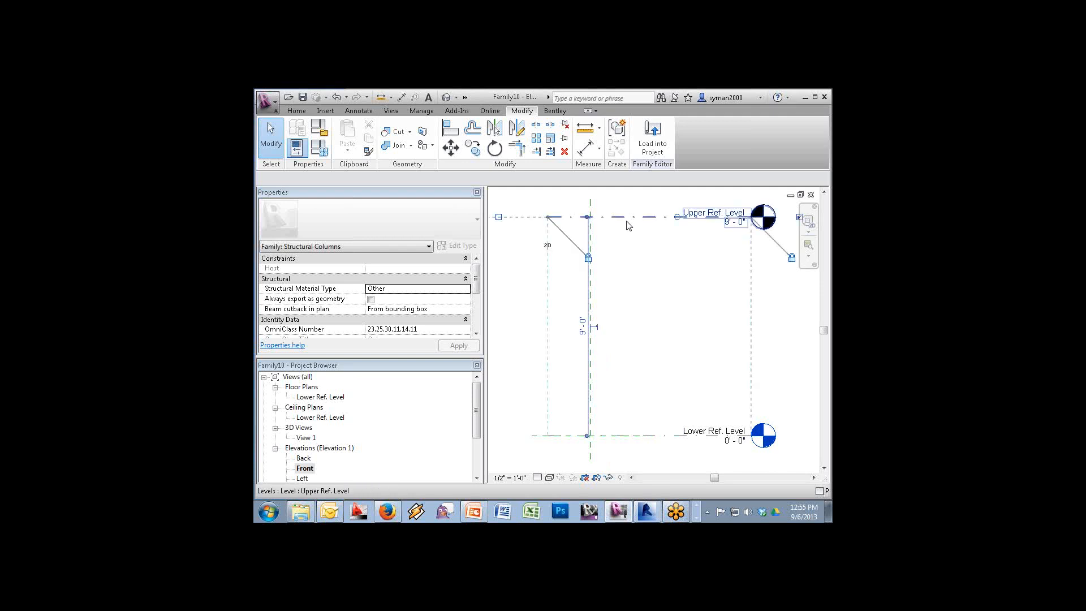
left_click(585, 364)
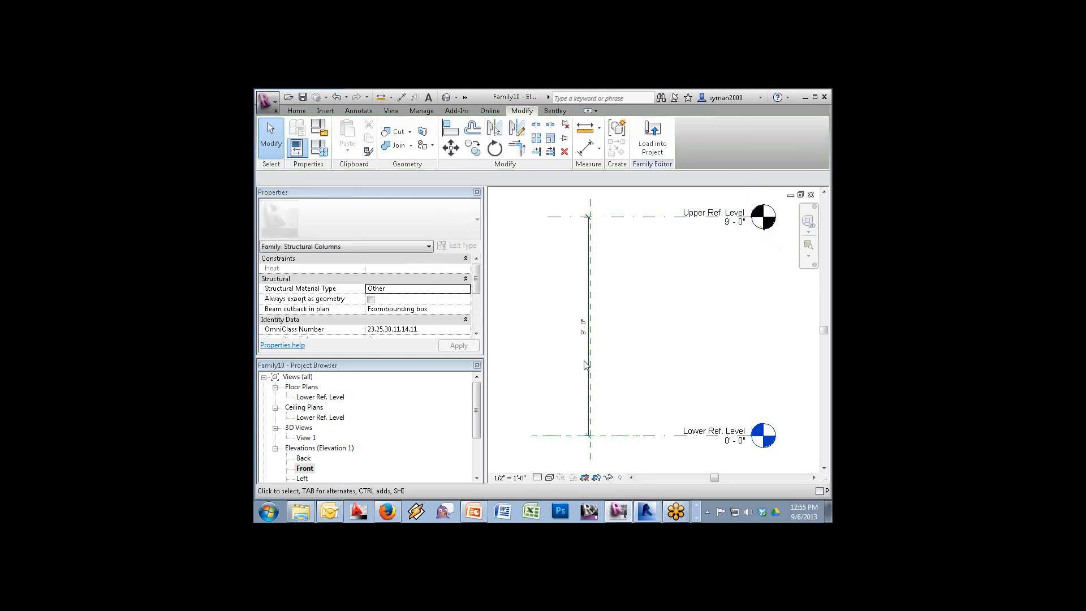
left_click(586, 364)
left_click(520, 178)
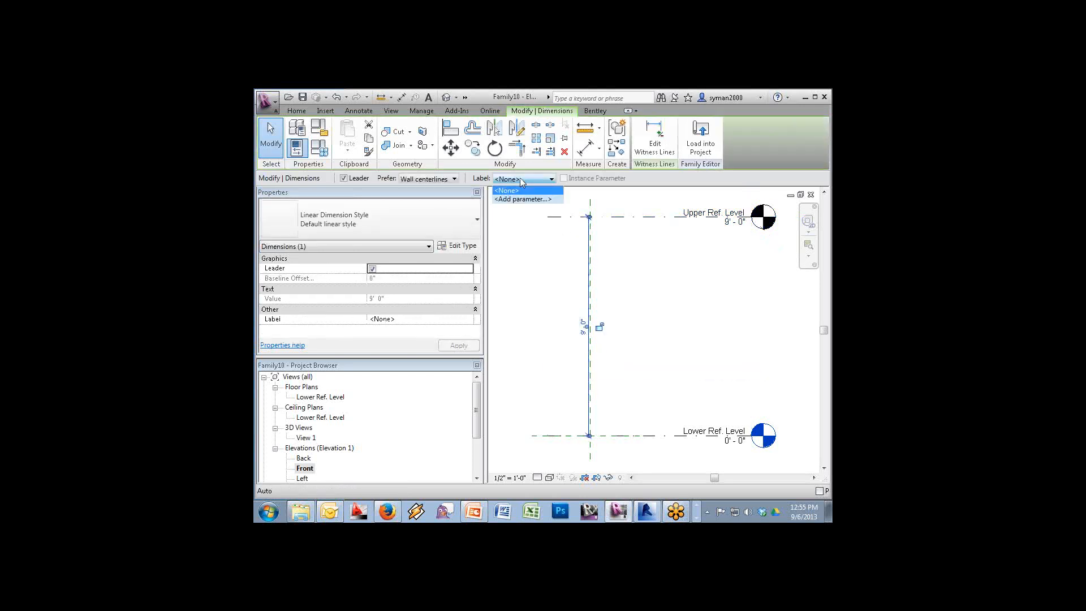
left_click(521, 199)
type("Height")
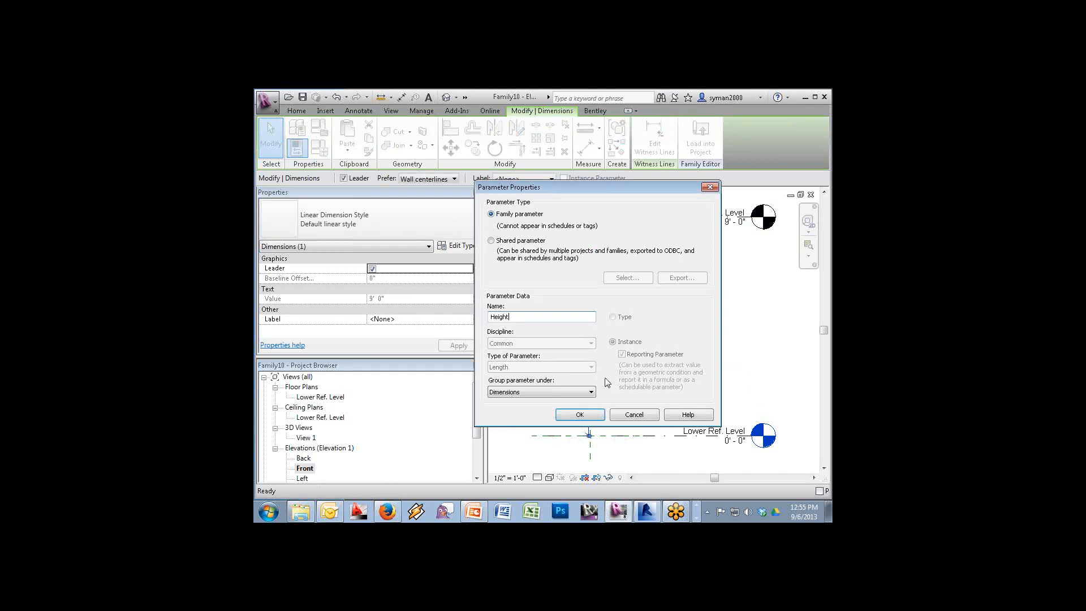
left_click(579, 414)
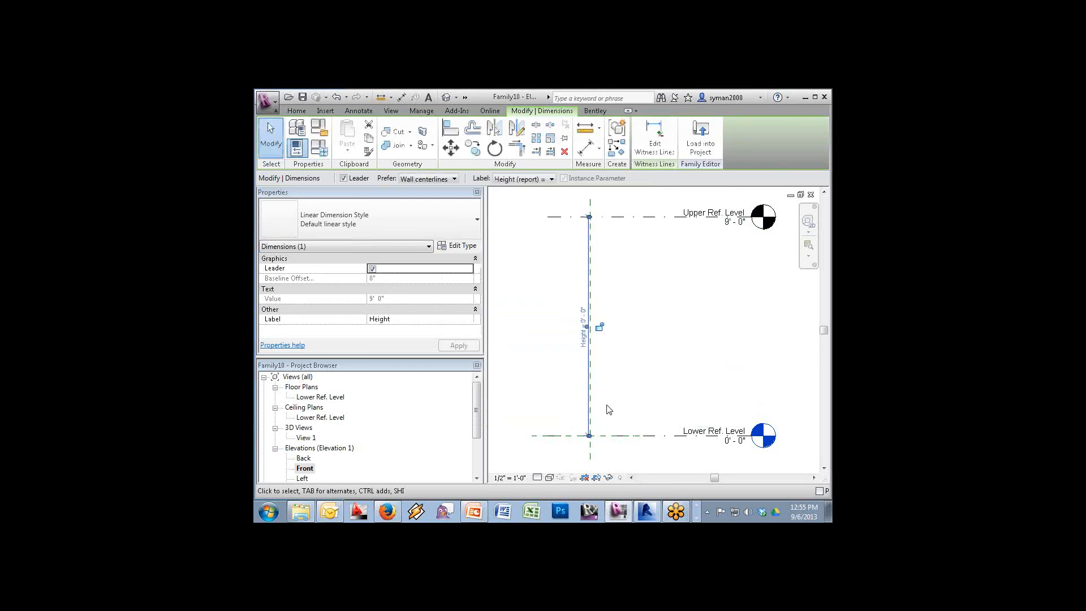
key("Escape")
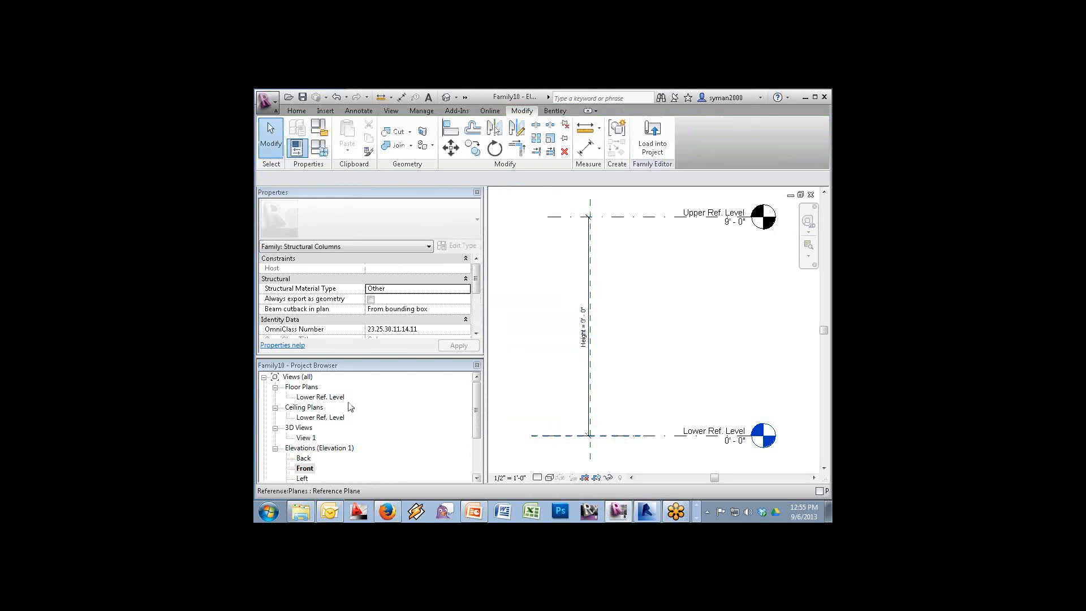
double_click(320, 397)
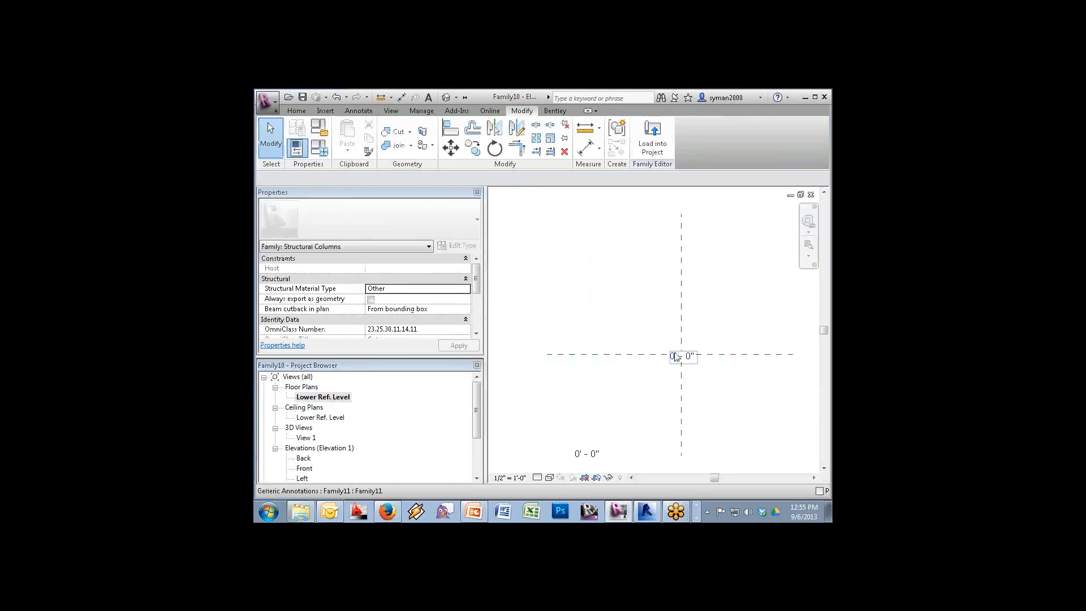
Delete the stray bottom symbol and link the centre label's Length to the Height parameter
left_click(595, 457)
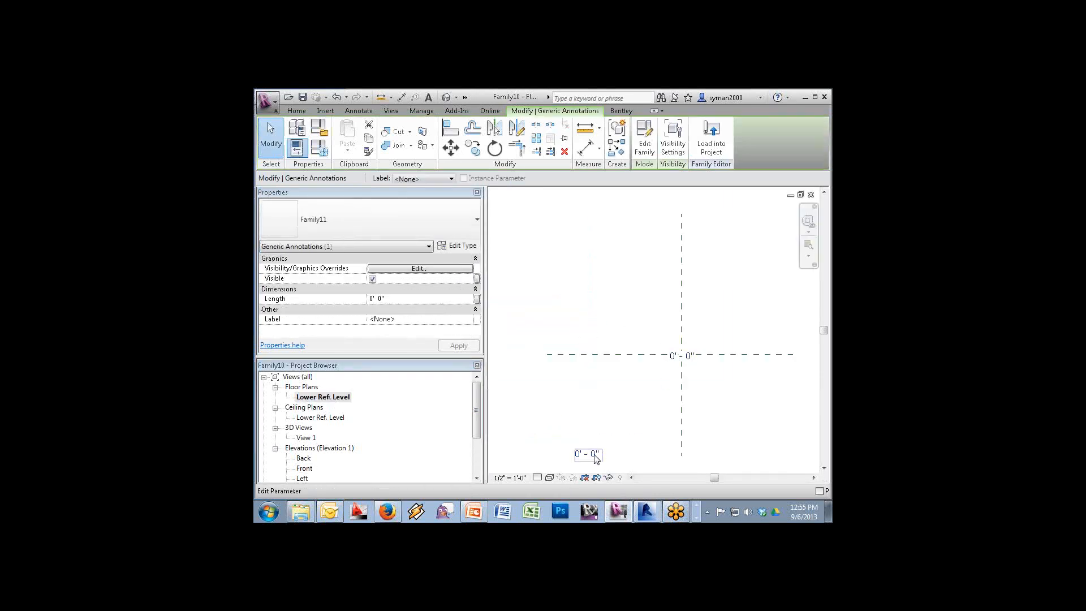
key("Delete")
left_click(682, 352)
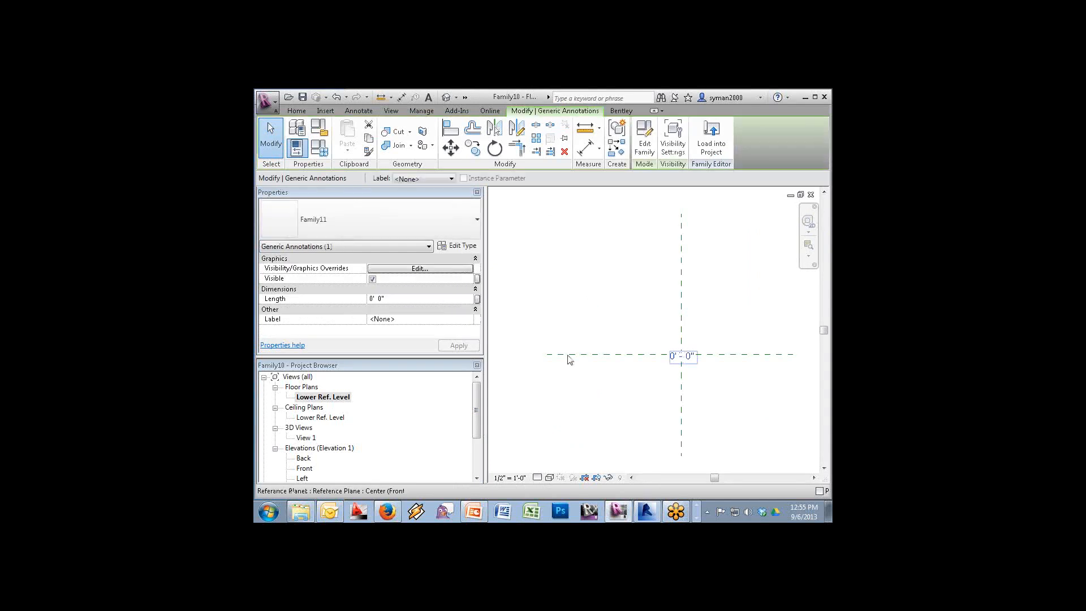
left_click(476, 298)
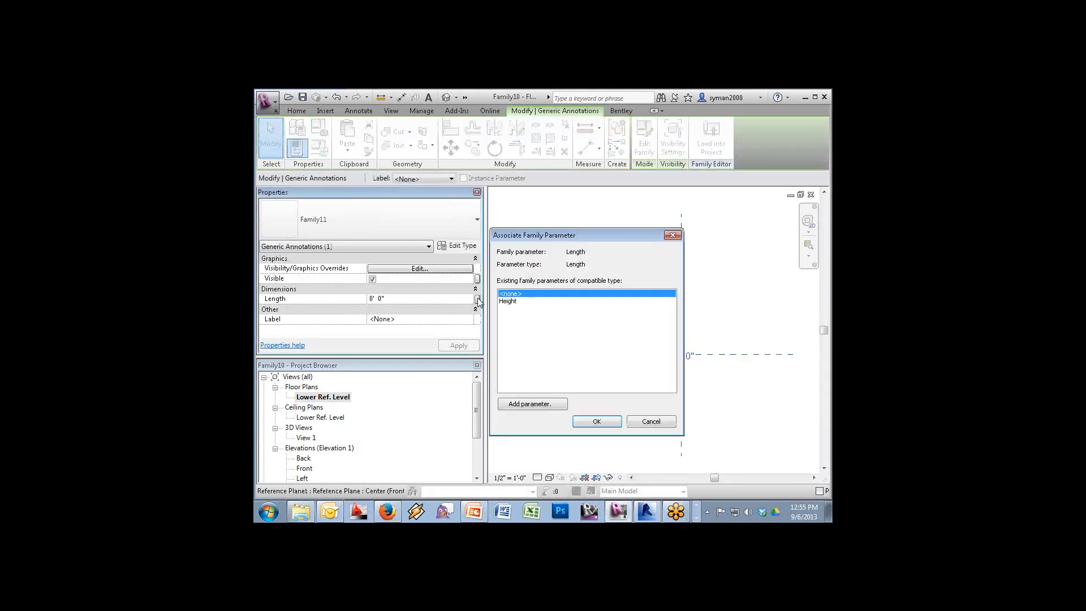
left_click(509, 301)
left_click(595, 421)
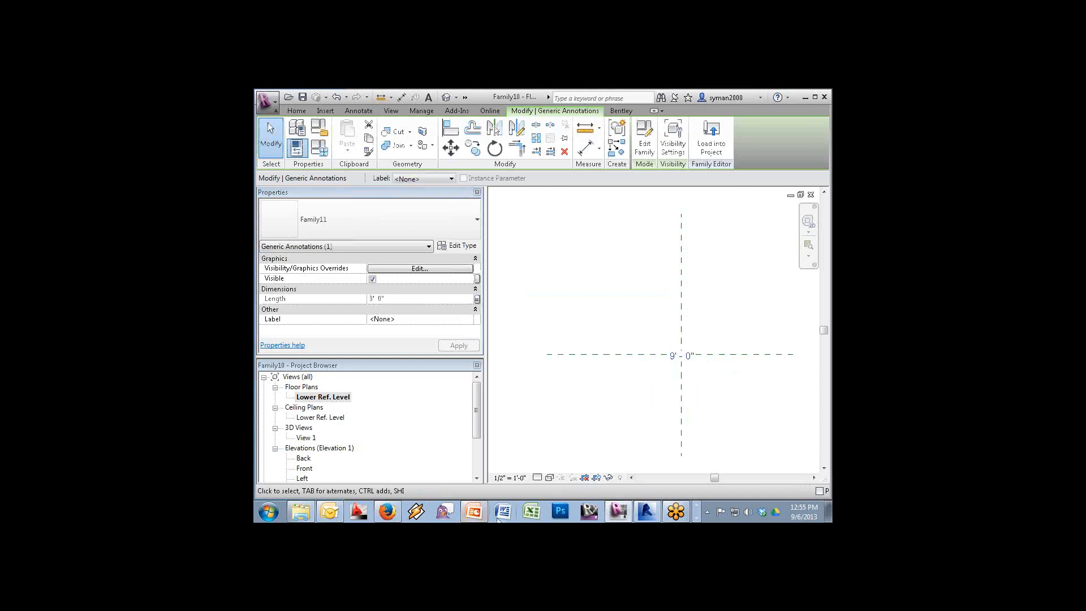
left_click(304, 468)
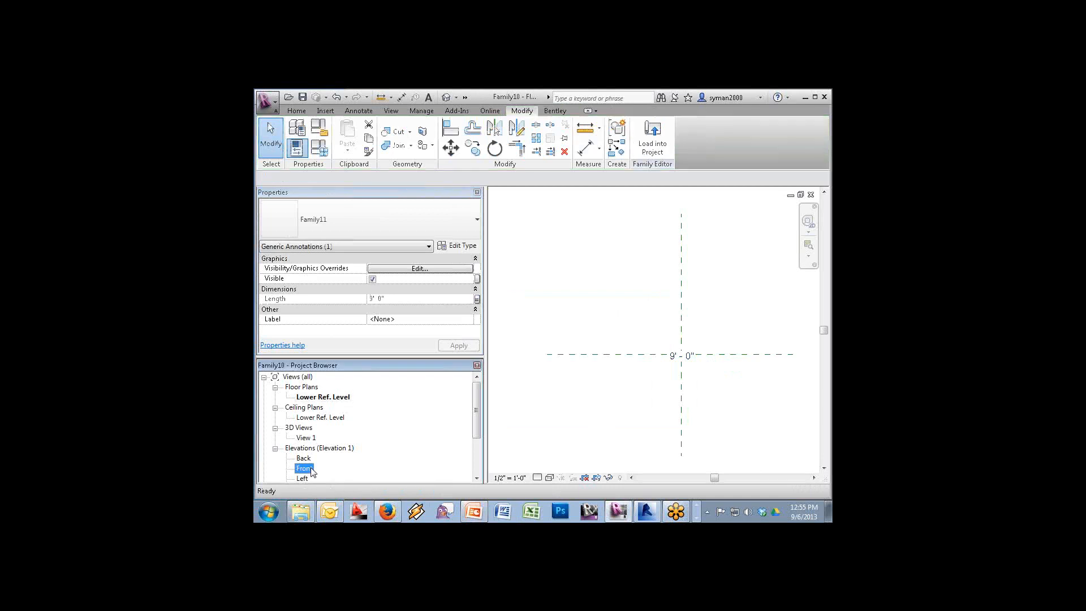
Draw a model-line circle centred on the plane intersection, enclosing the label
left_click(296, 111)
left_click(463, 124)
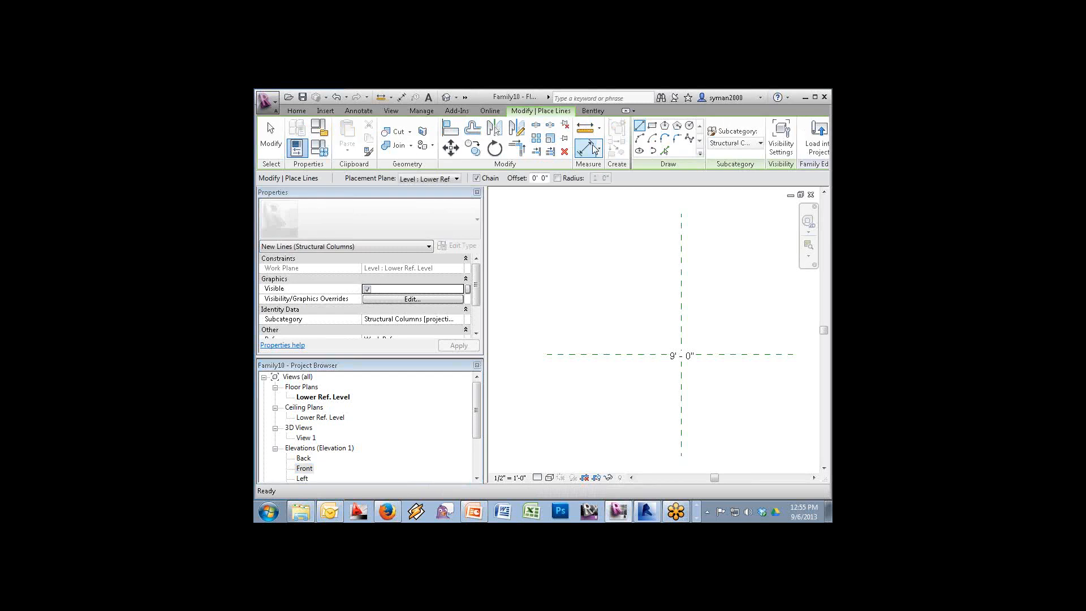
left_click(689, 126)
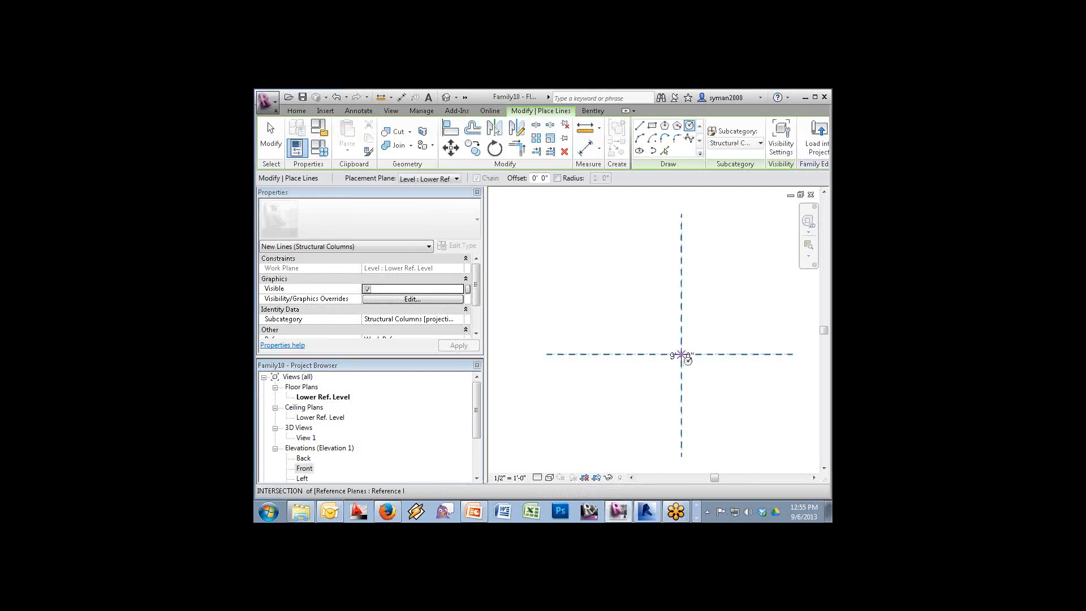
left_click(682, 355)
left_click(704, 375)
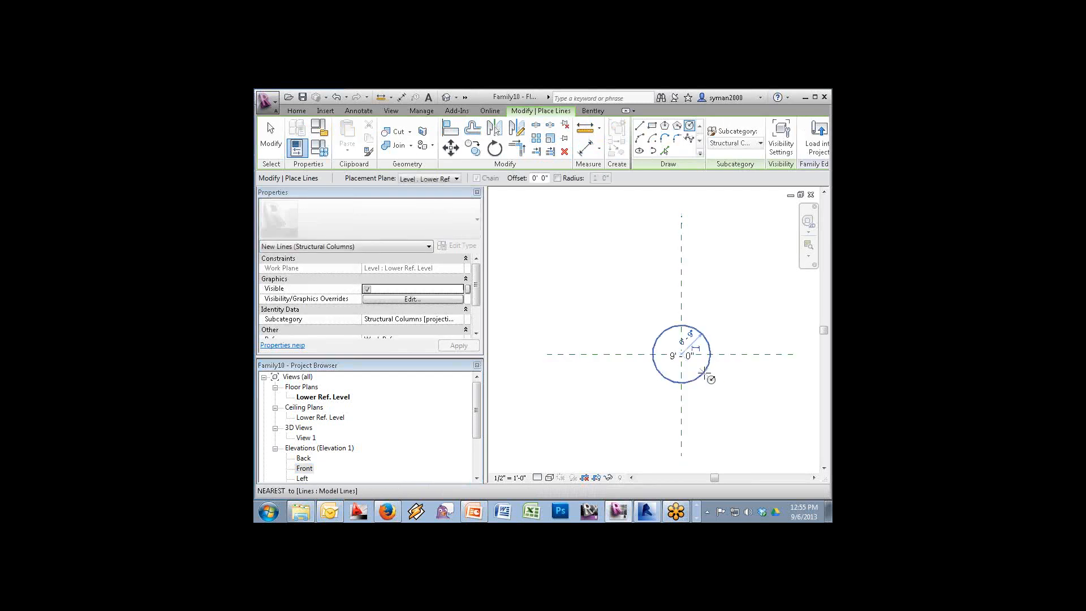
key("Escape")
key("Escape")
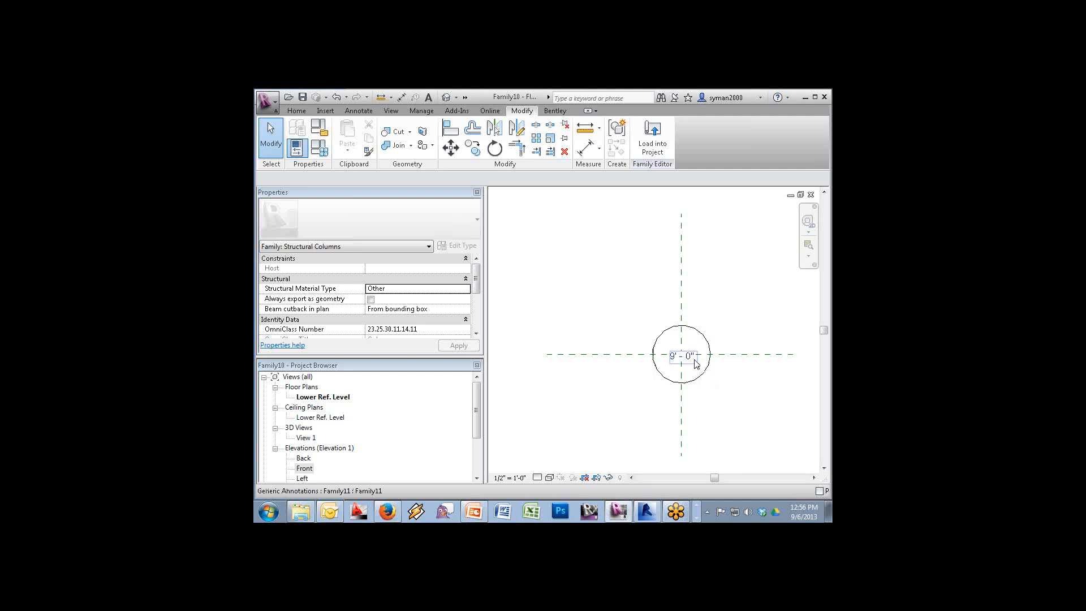
Set the circle's subcategory to <Invisible lines> and switch to the default 3D view
left_click(710, 376)
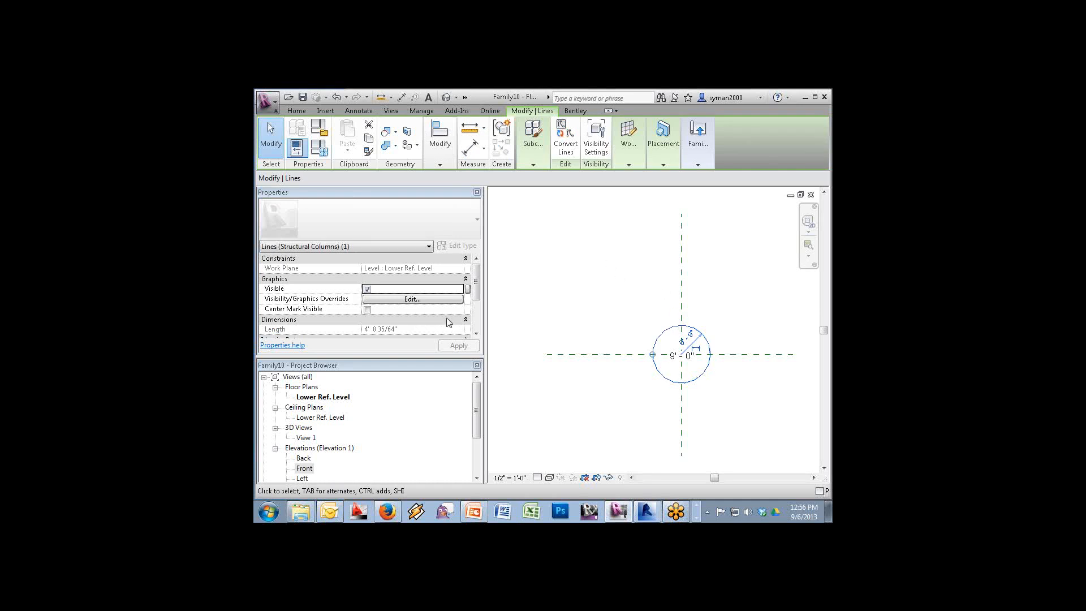
scroll(478, 289, "down", 3)
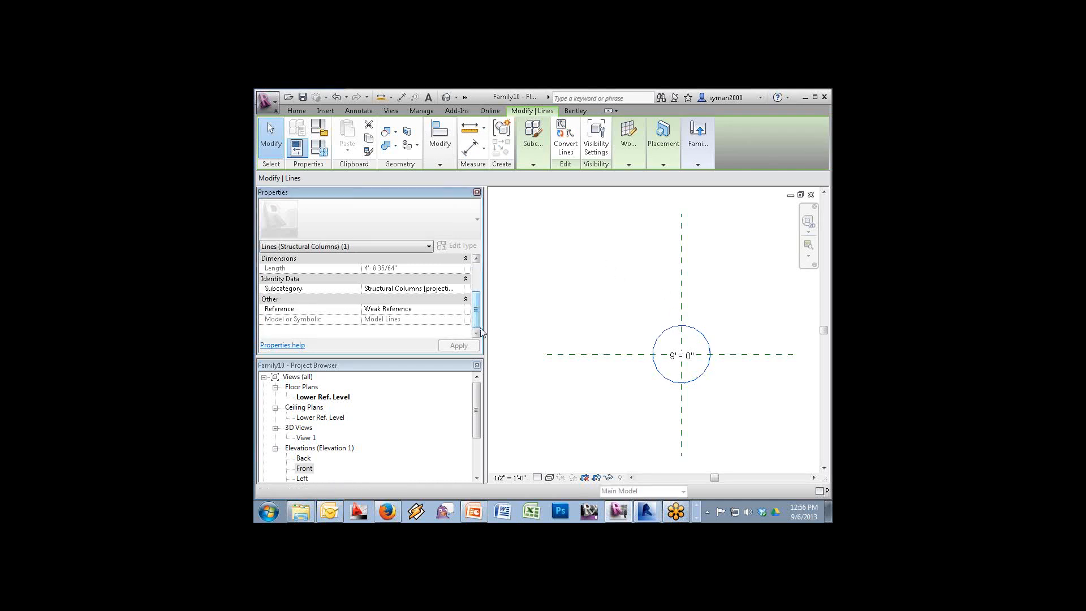
left_click(459, 289)
scroll(463, 352, "down", 1)
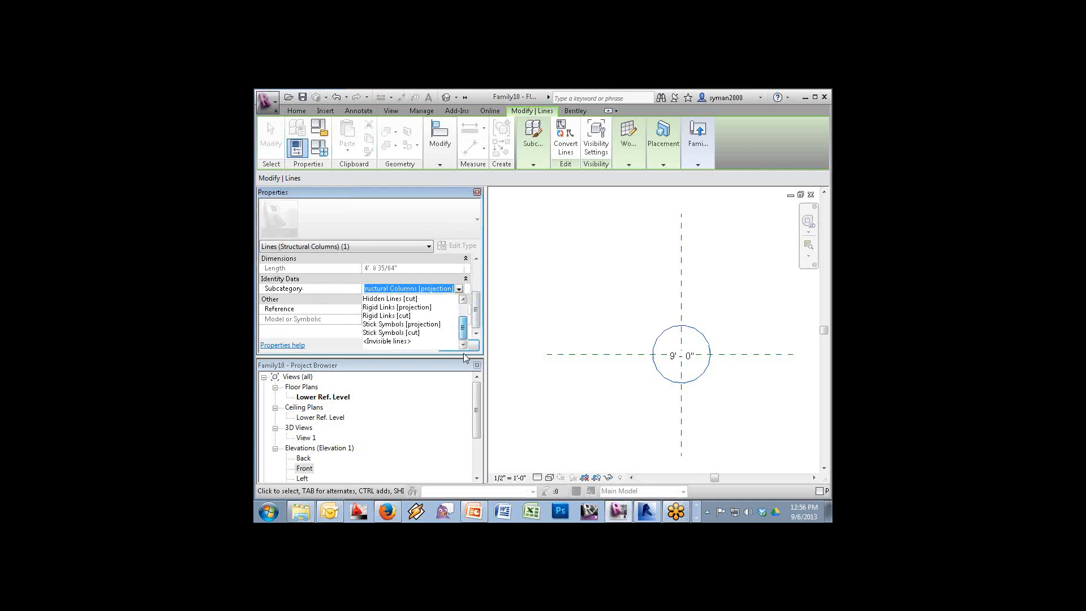
left_click(396, 341)
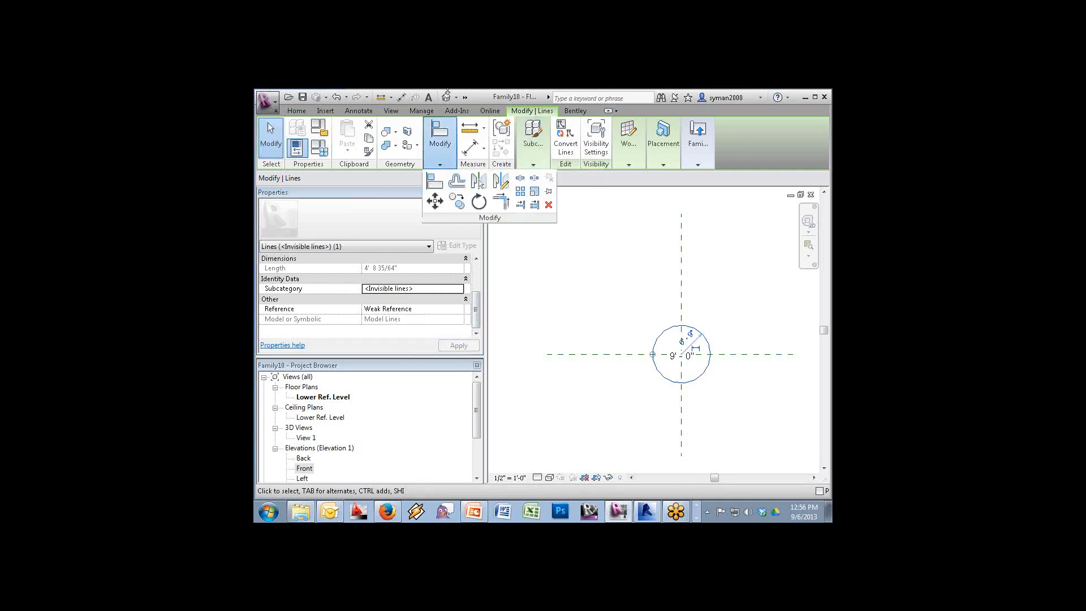
left_click(446, 96)
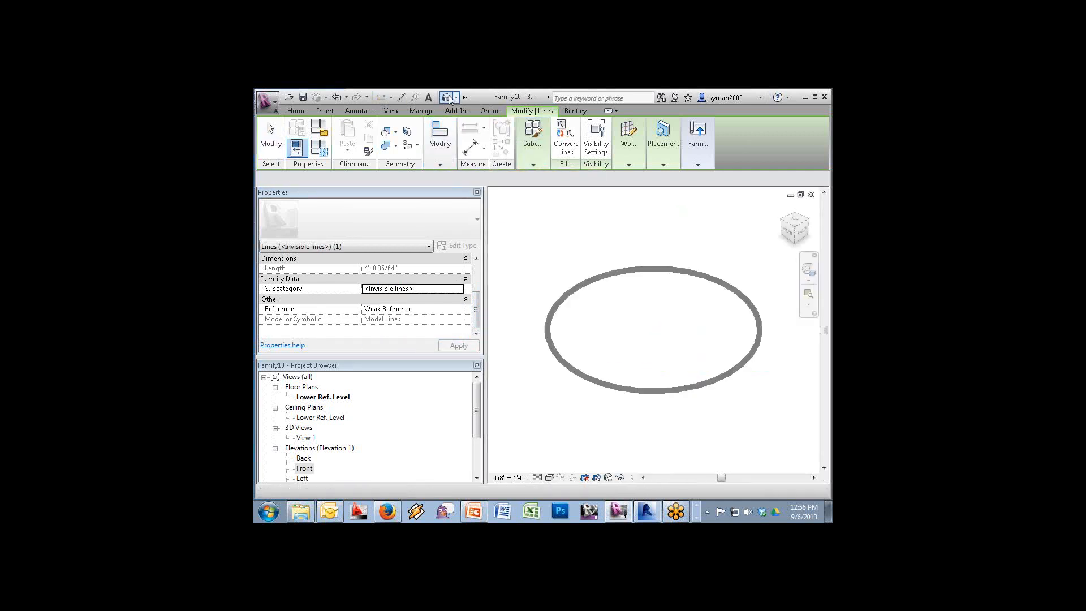
Host the circle on the Level : Upper Ref. Level work plane, then reopen the Lower Ref. Level plan
left_click(588, 280)
mouse_move(623, 148)
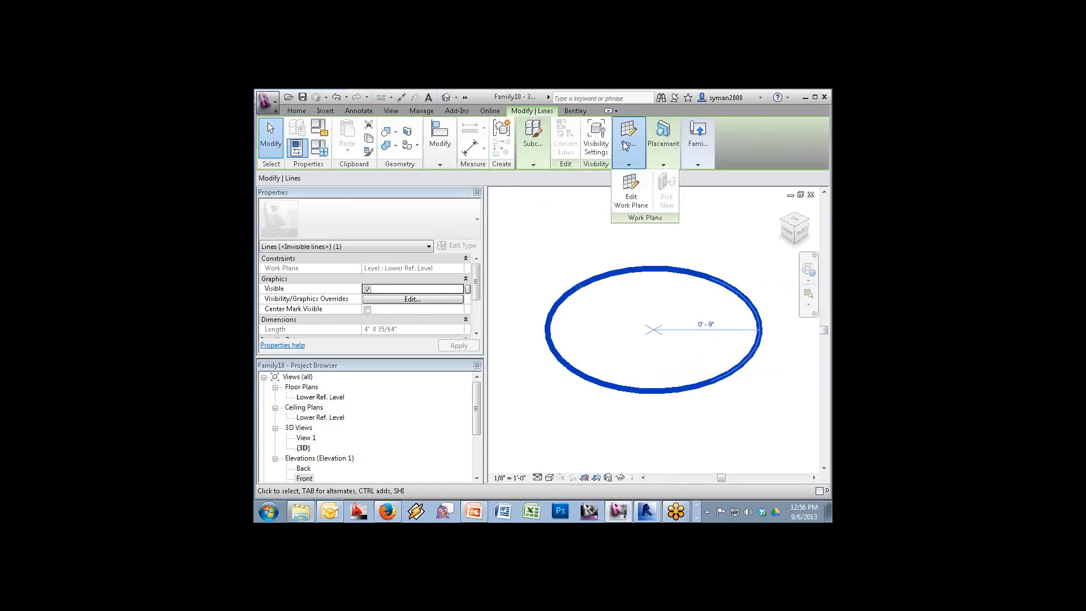
left_click(632, 186)
left_click(744, 343)
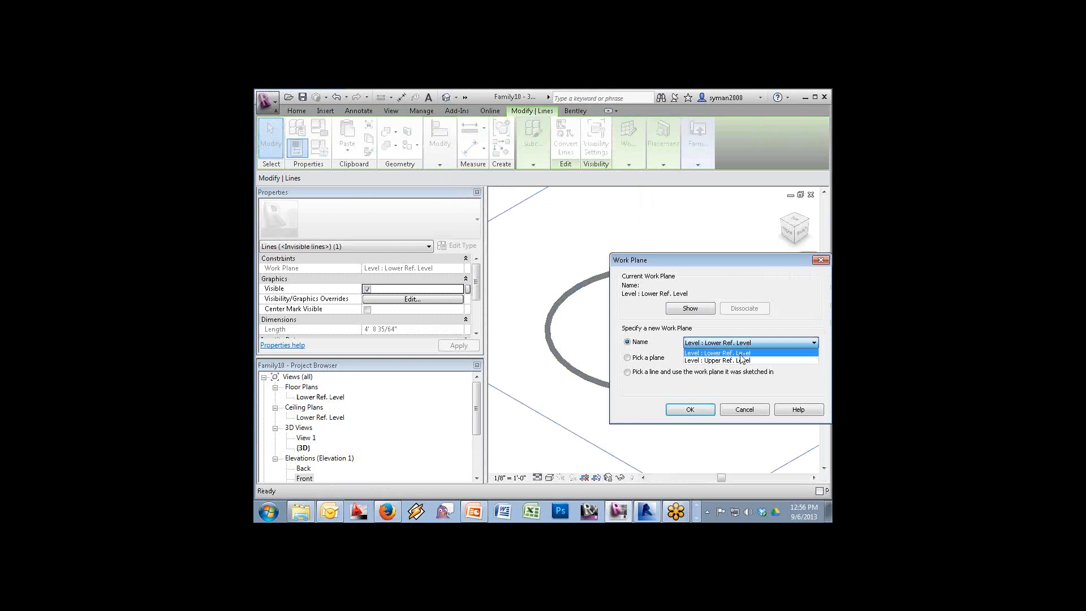
left_click(743, 361)
left_click(703, 409)
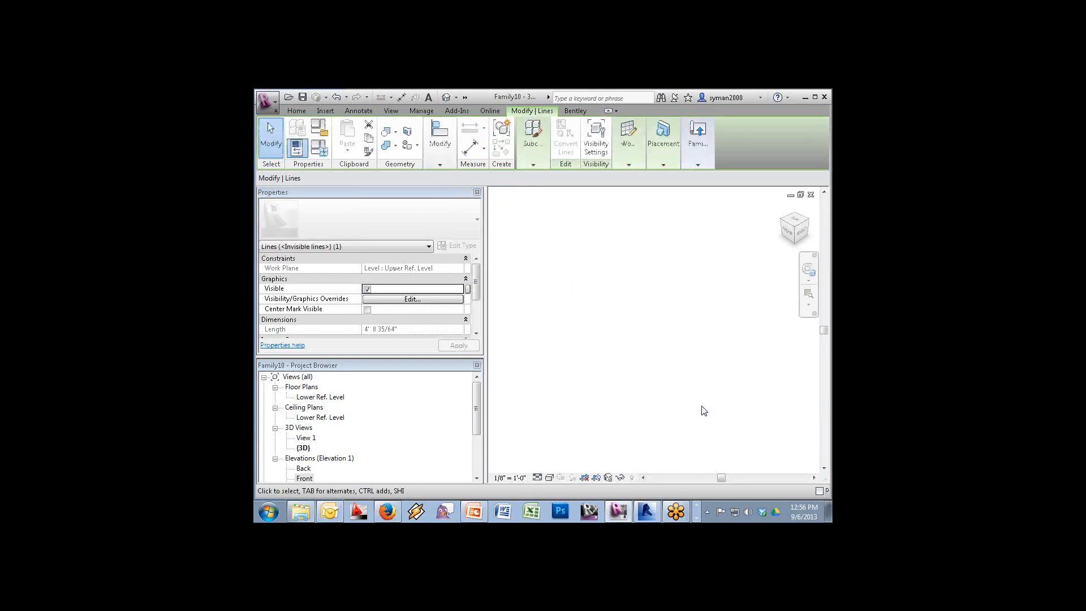
key("Escape")
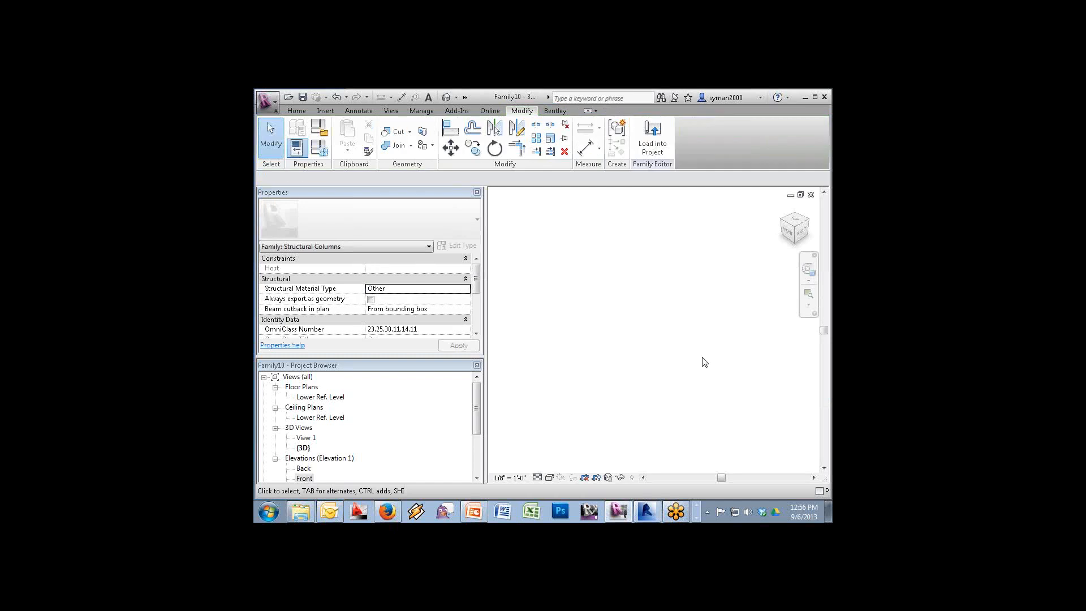
double_click(326, 397)
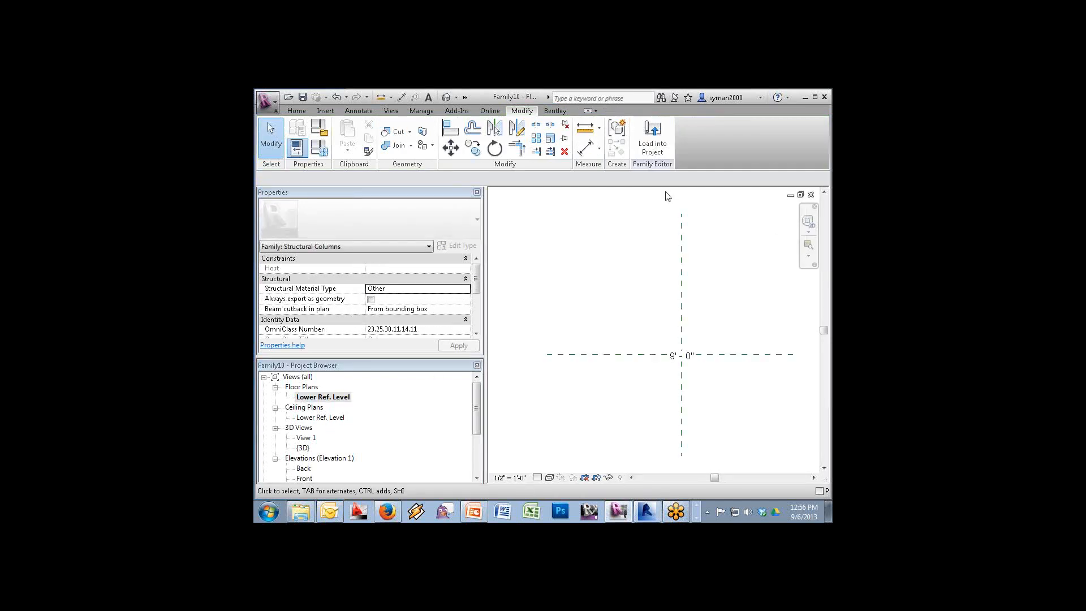
Load Family10 into Project1 only, leaving the site project unchecked
left_click(653, 146)
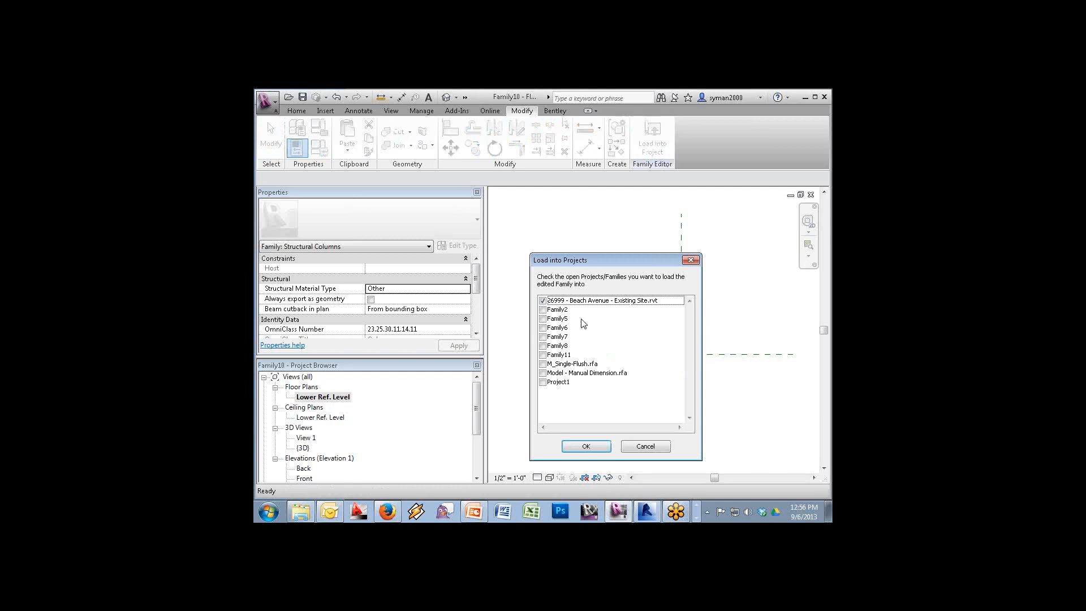
left_click(542, 301)
left_click(543, 383)
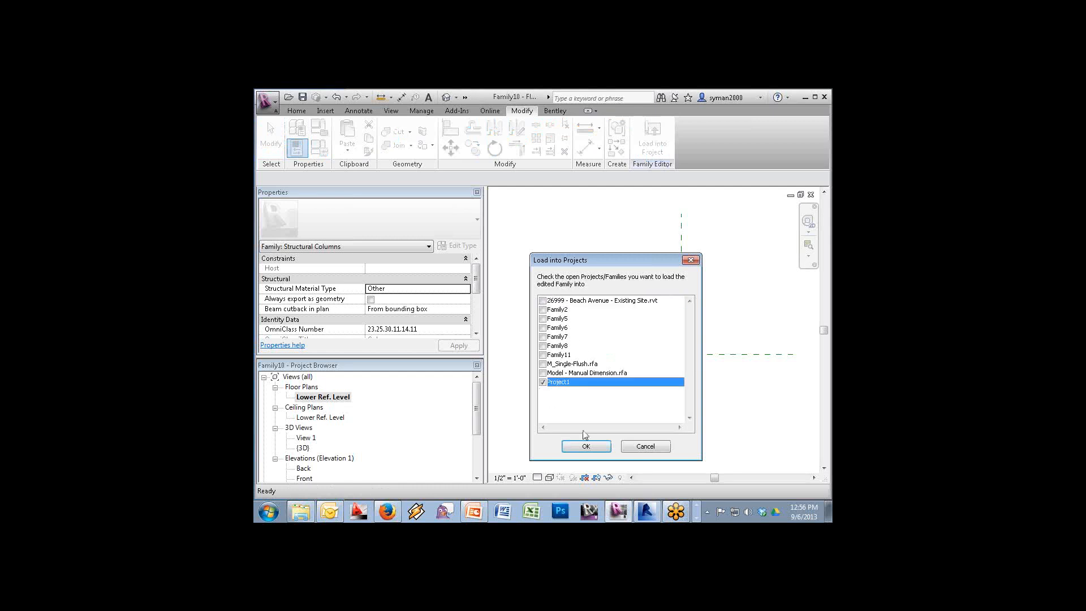
left_click(586, 446)
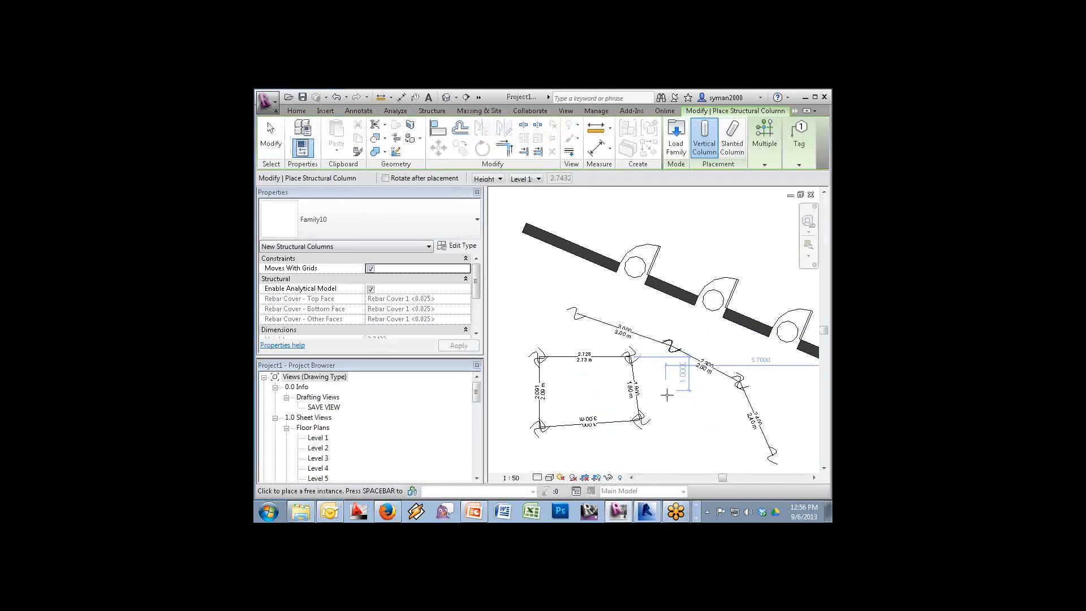
Place one structural column in the plan and skip the save reminder
left_click(679, 411)
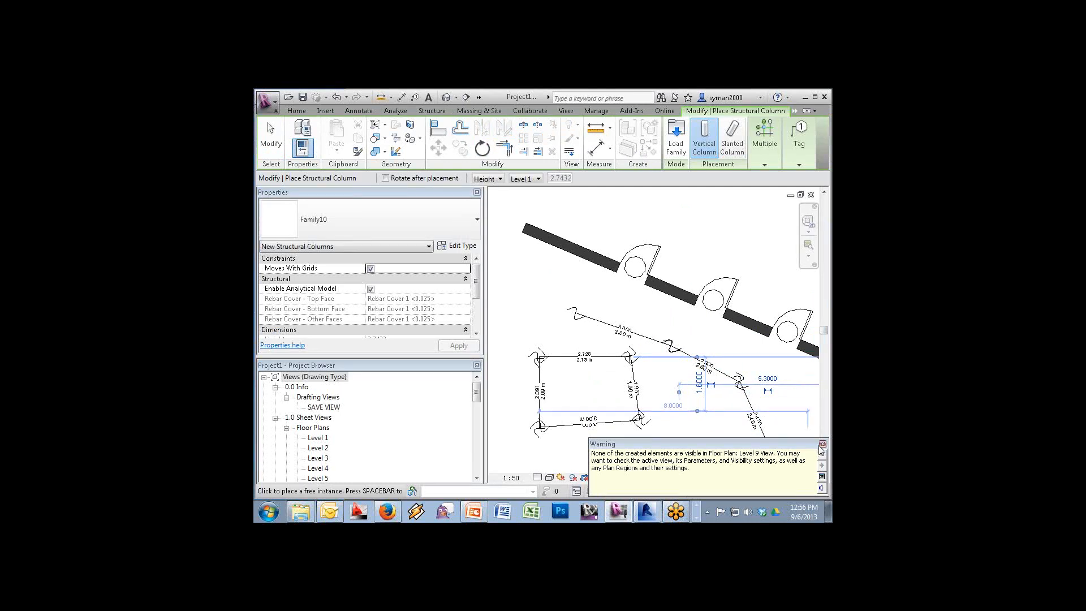
key("Escape")
key("Escape")
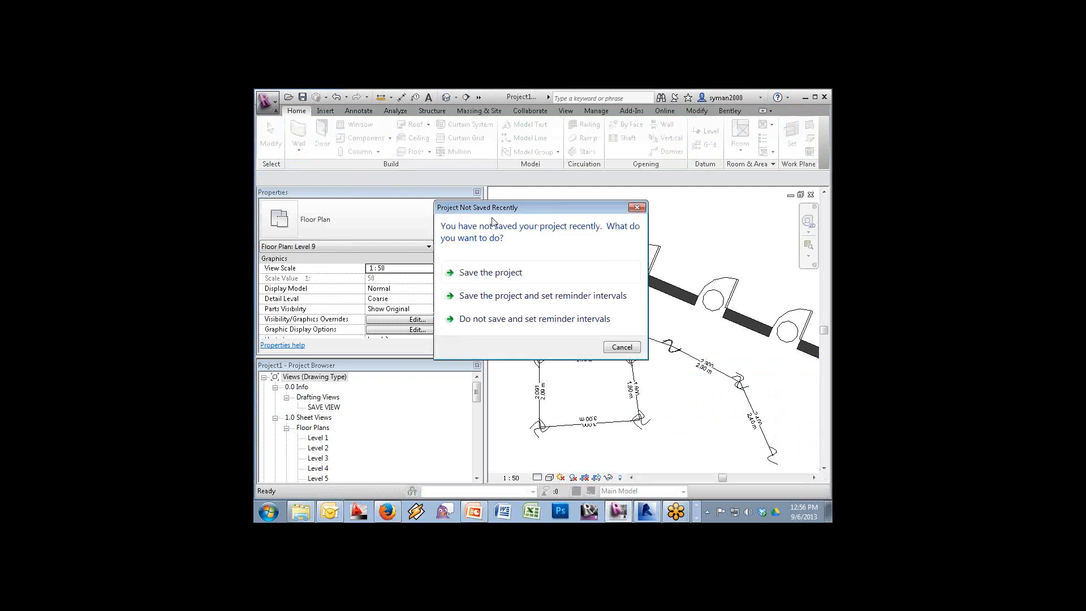
left_click(623, 347)
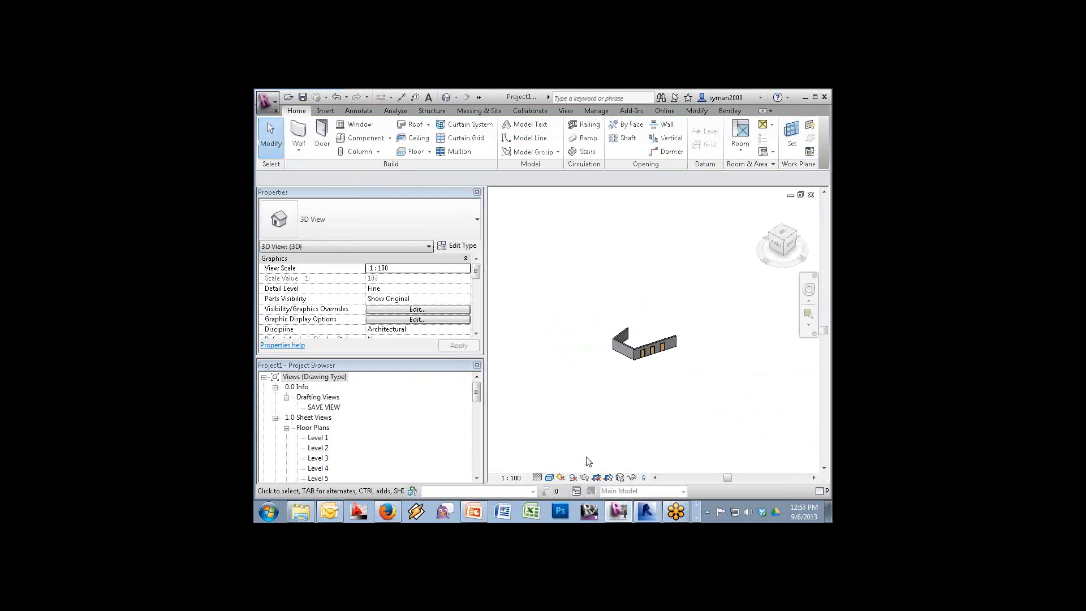
Select the Family10 column and set its Base Level to Level 1
left_click_drag(555, 434, 707, 238)
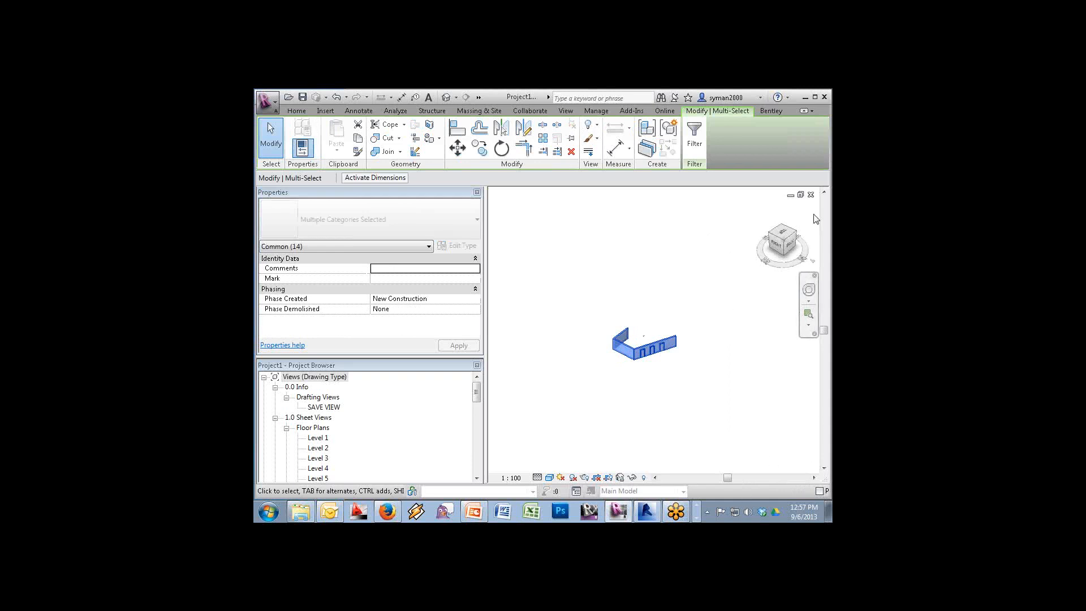
left_click(658, 324)
left_click(643, 336)
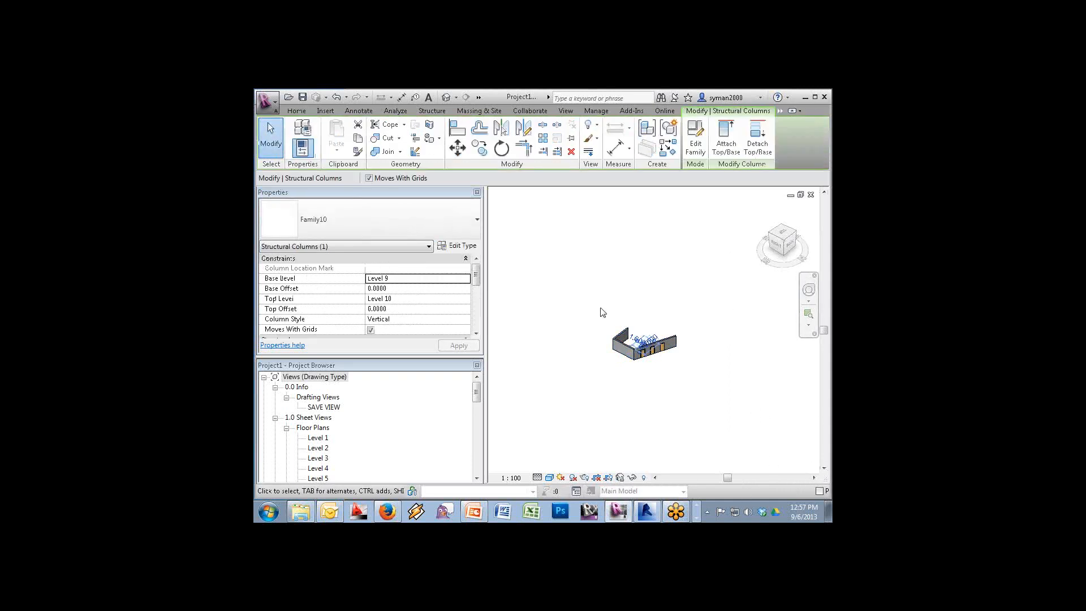
left_click(467, 280)
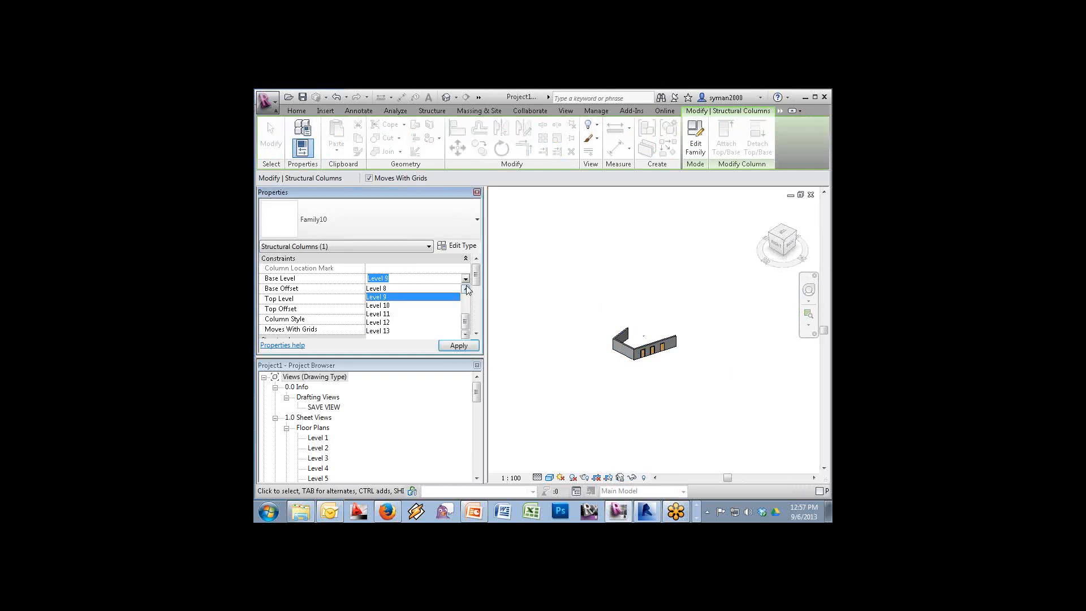
left_click(465, 289)
left_click(466, 289)
left_click(466, 290)
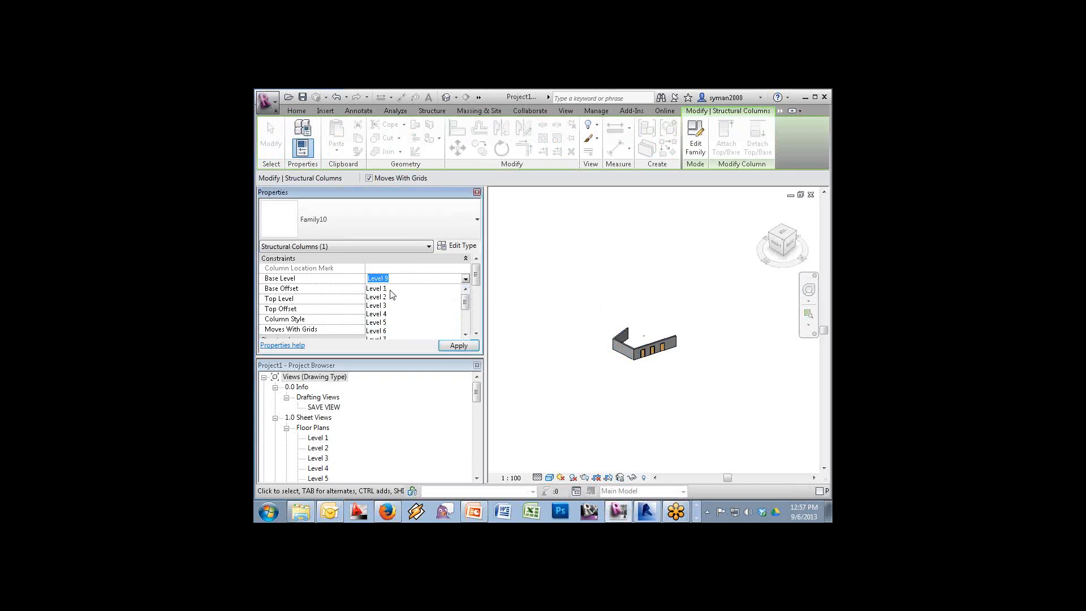
left_click(456, 289)
Set the column's Top Level to Level 2
left_click(464, 300)
left_click(466, 298)
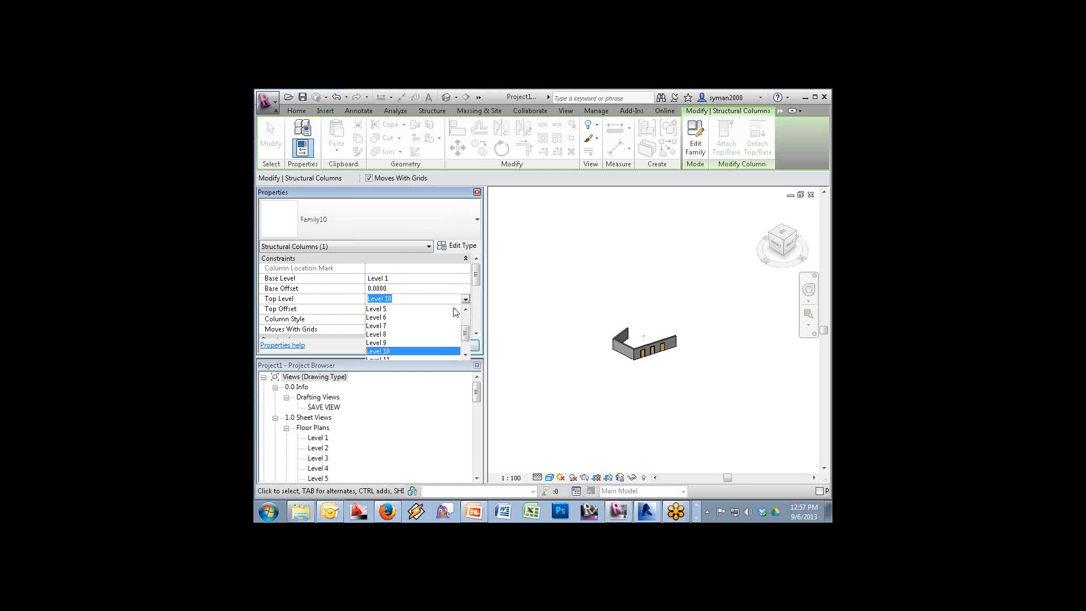
left_click(494, 328)
left_click(465, 300)
left_click(467, 310)
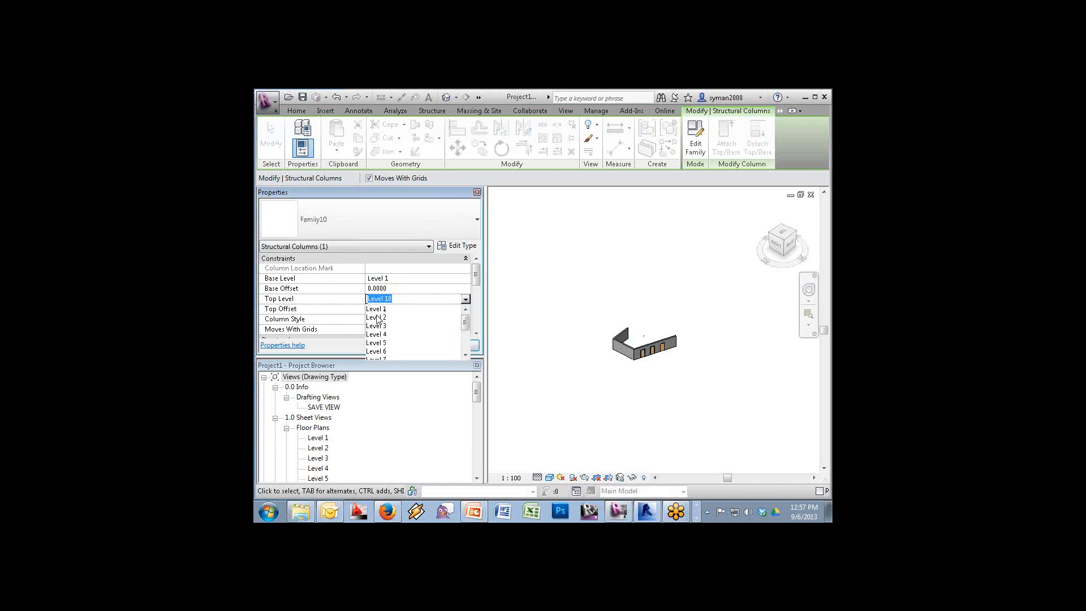
left_click(378, 318)
left_click(600, 373)
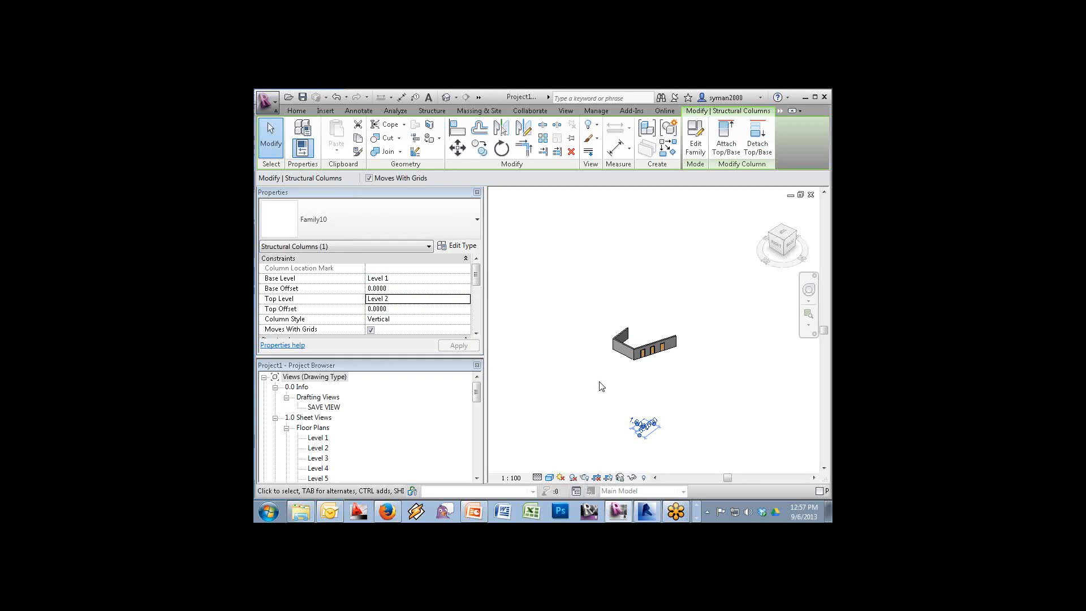
Open the Level 2 plan and zoom in on the column to check its 3.000 label
double_click(319, 448)
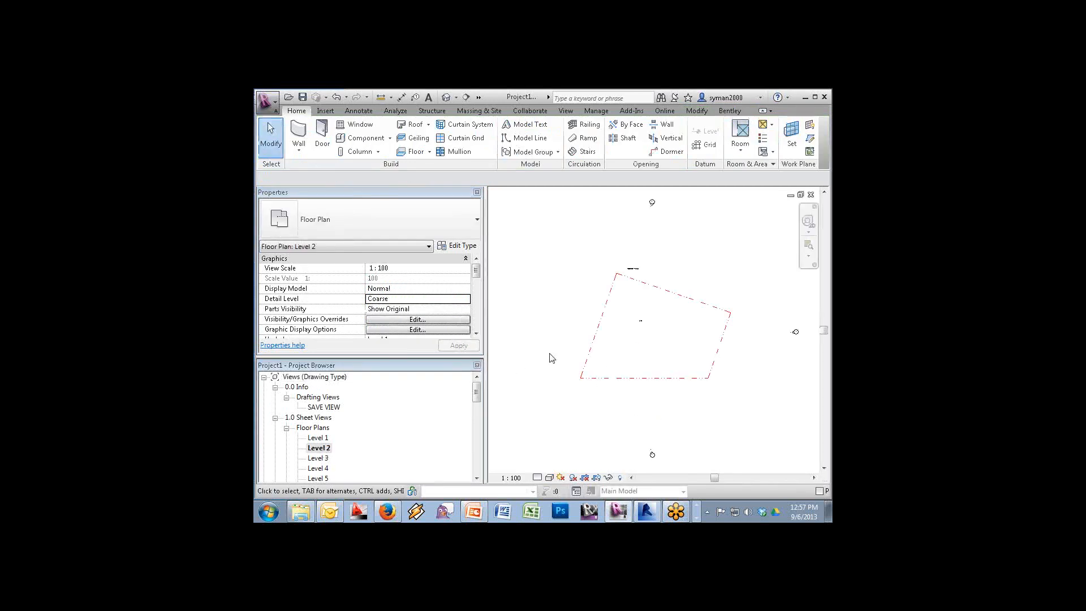
left_click(809, 244)
left_click_drag(620, 310, 656, 335)
left_click_drag(478, 397, 482, 449)
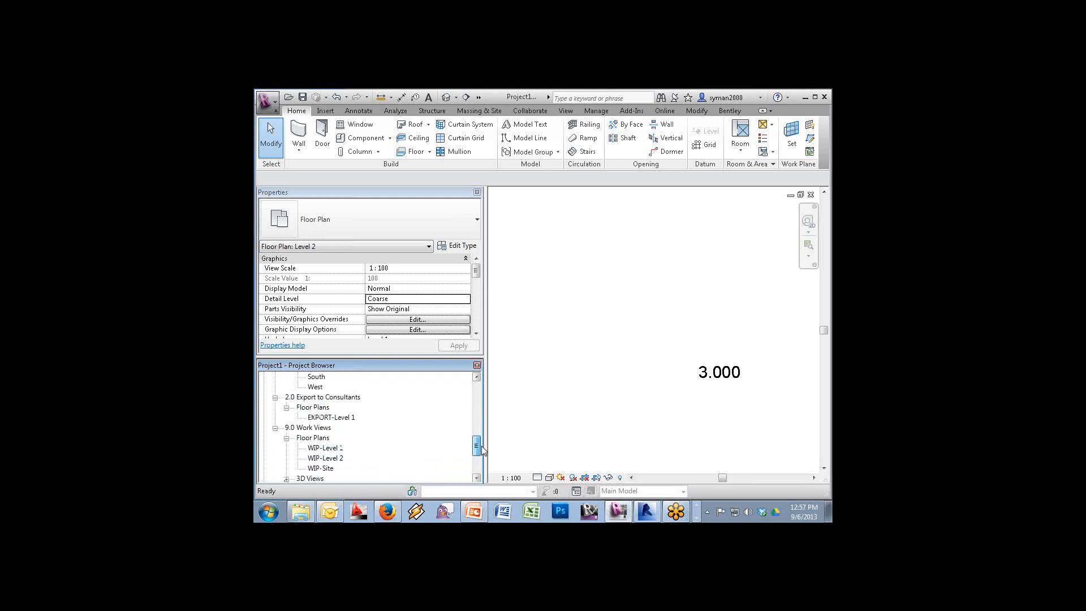
Open the South elevation and draw a reference plane along Level 1
double_click(312, 378)
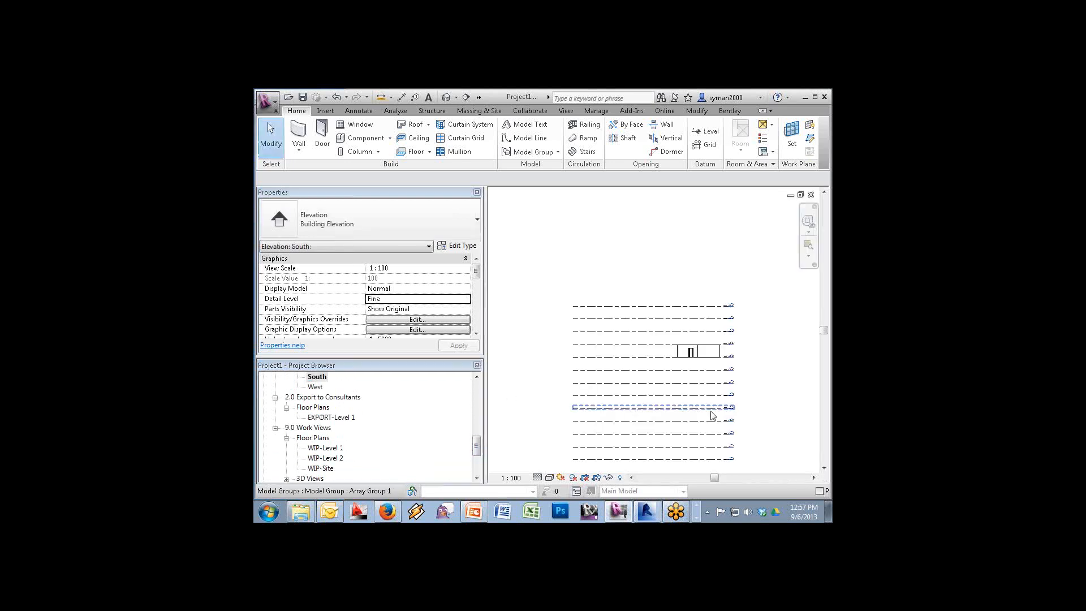
left_click(822, 468)
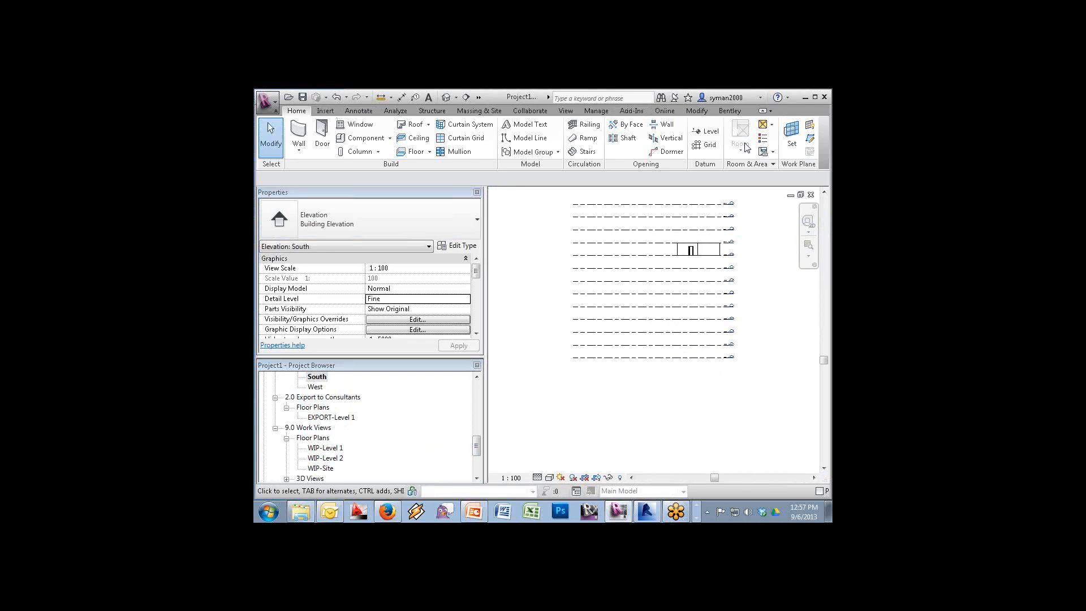
left_click(810, 139)
left_click(574, 358)
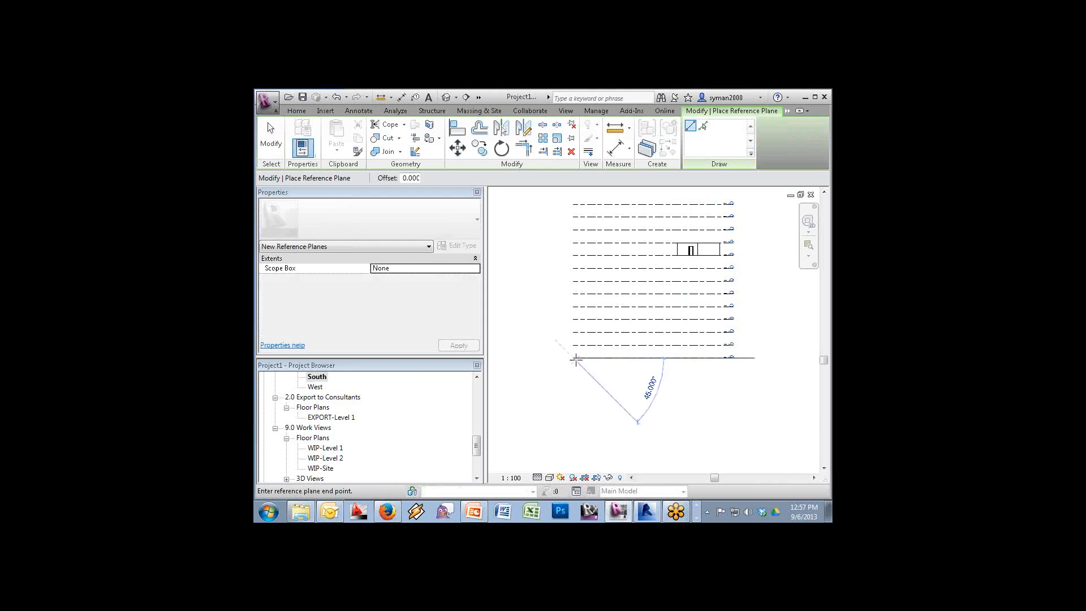
left_click(765, 357)
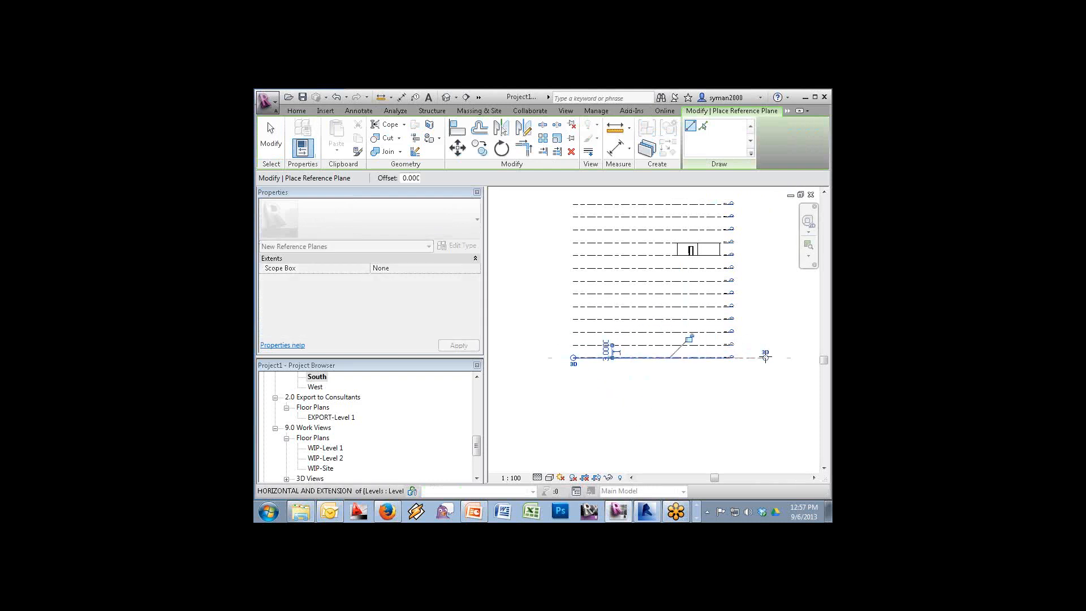
key("Escape")
key("Escape")
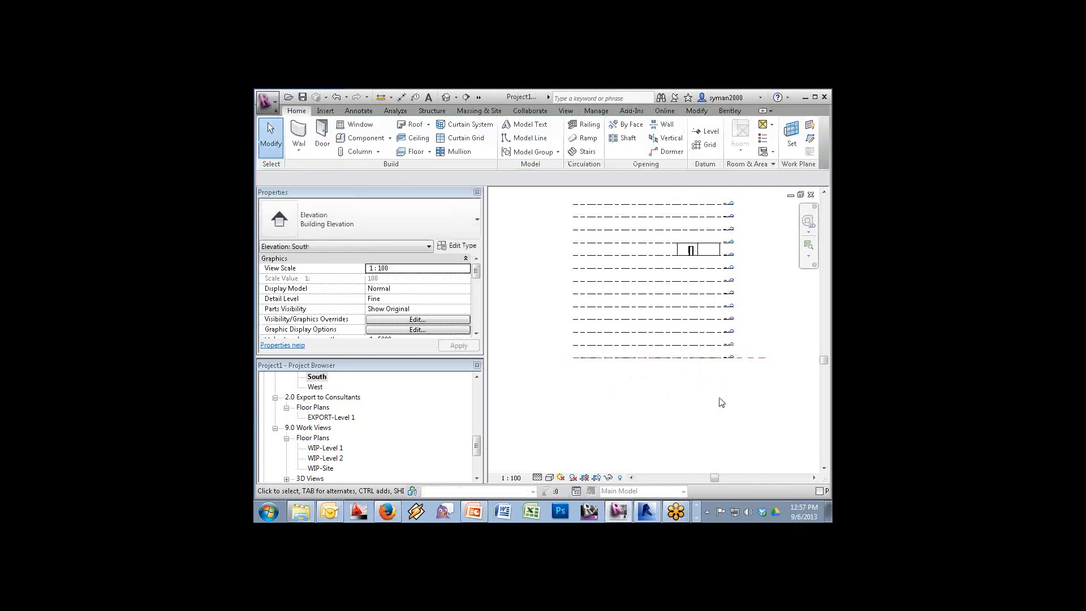
Select all the levels and the model and move them up 21.2121
left_click(644, 359)
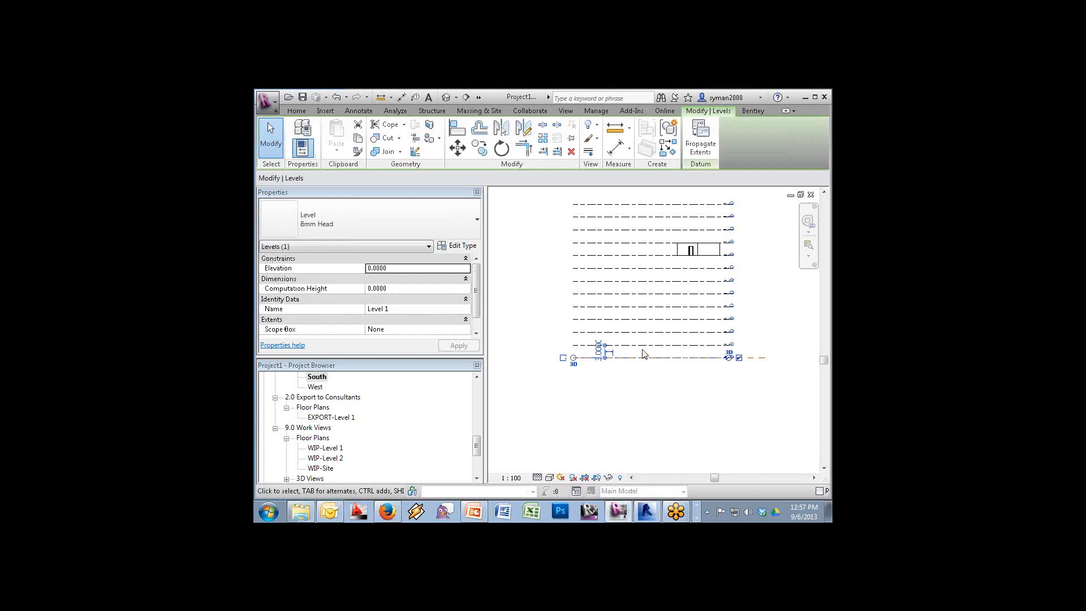
key("Escape")
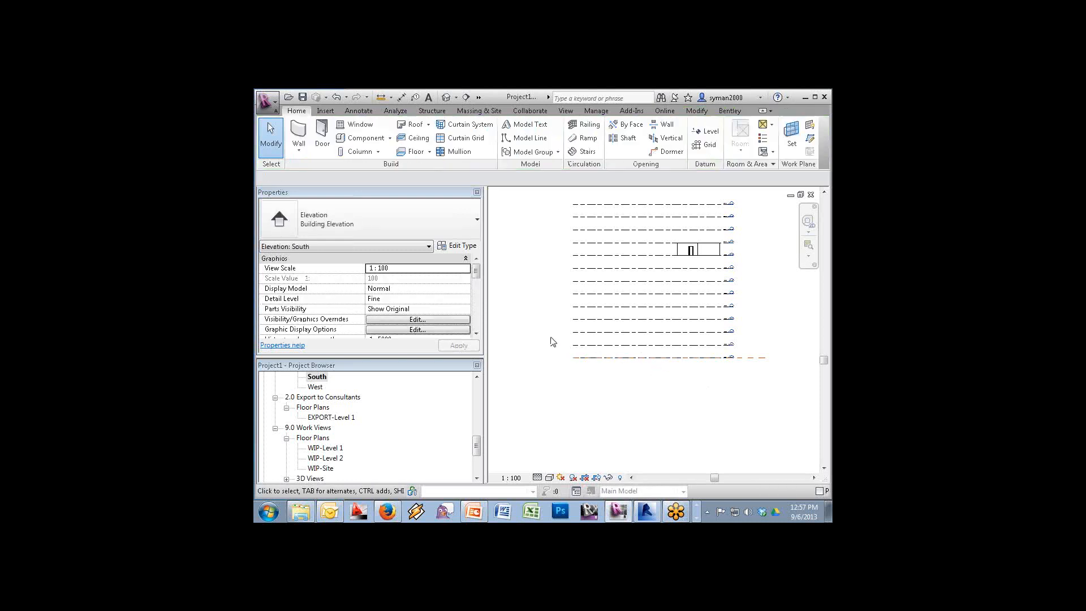
left_click_drag(549, 414, 746, 198)
left_click(458, 148)
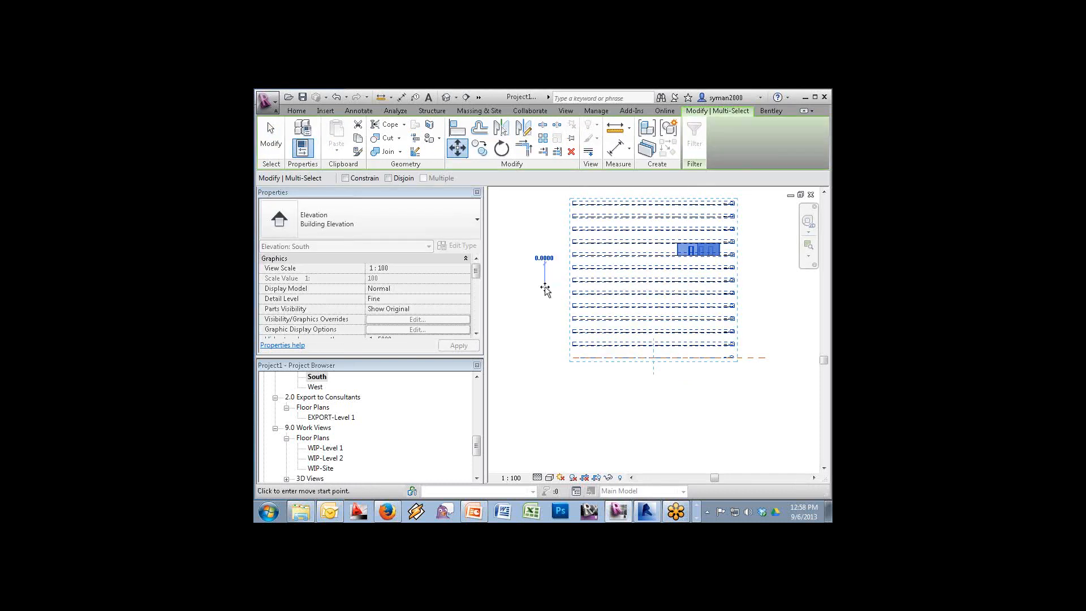
left_click(544, 286)
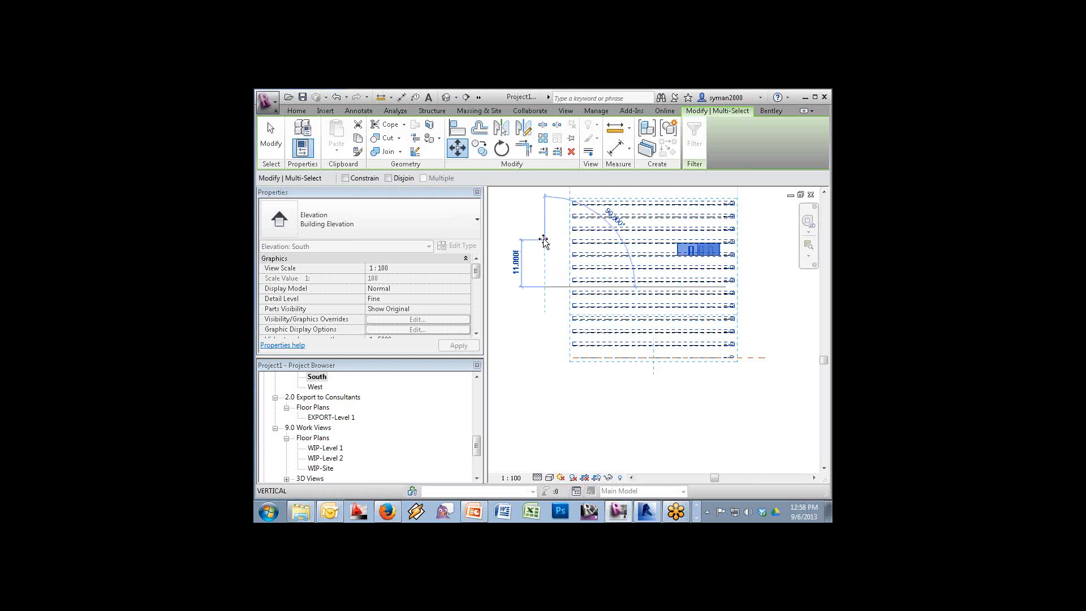
type("2")
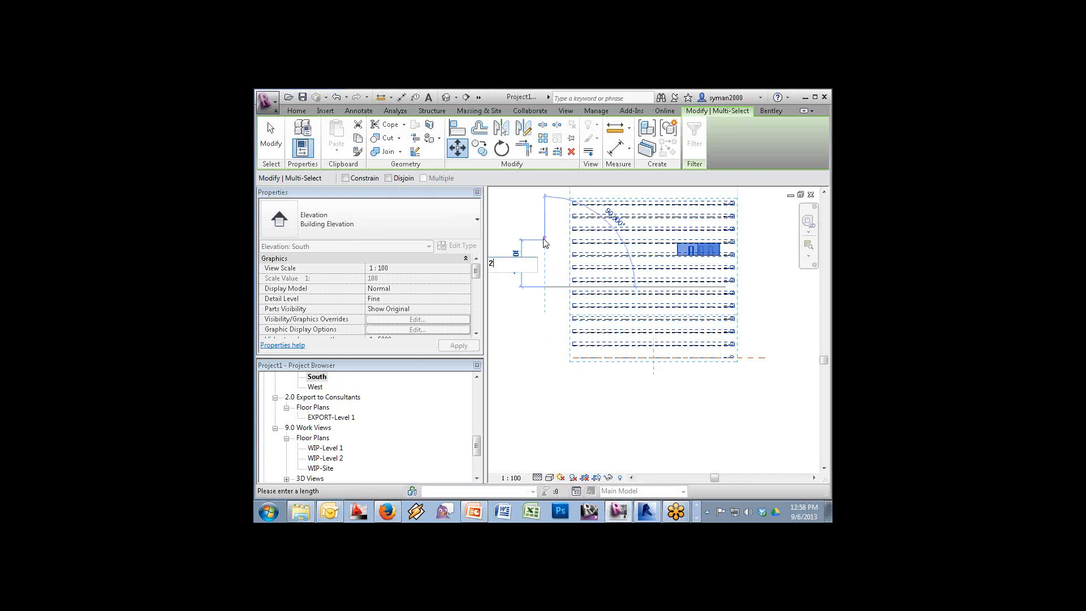
type("0")
key("BackSpace")
type("1.21212")
key("Return")
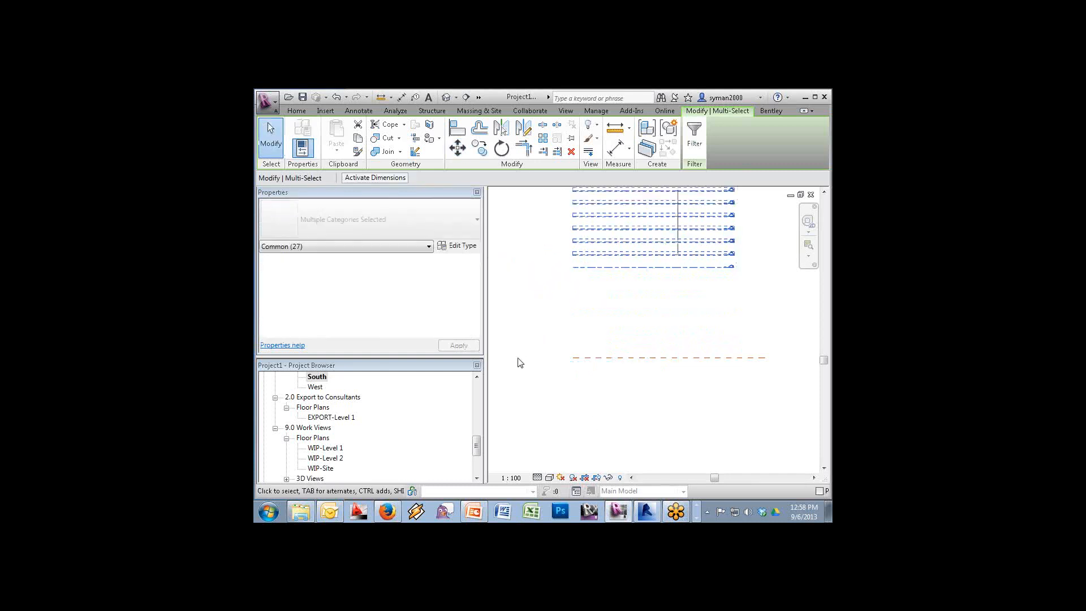
key("Escape")
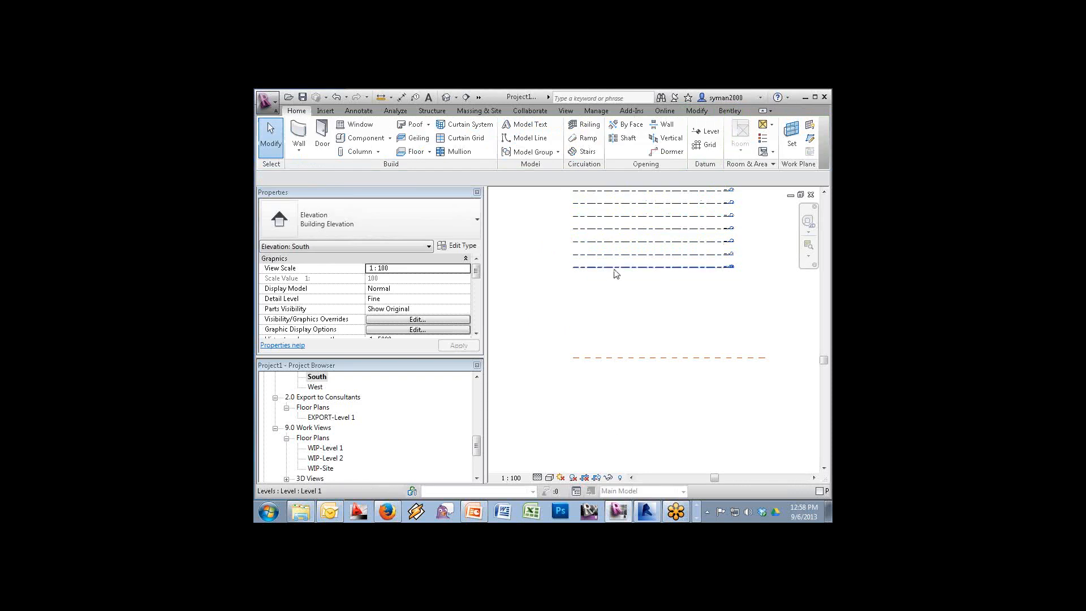
Copy Level 1 down onto the lower orange line and rename the copy 'Eleva'
left_click(616, 268)
left_click(479, 148)
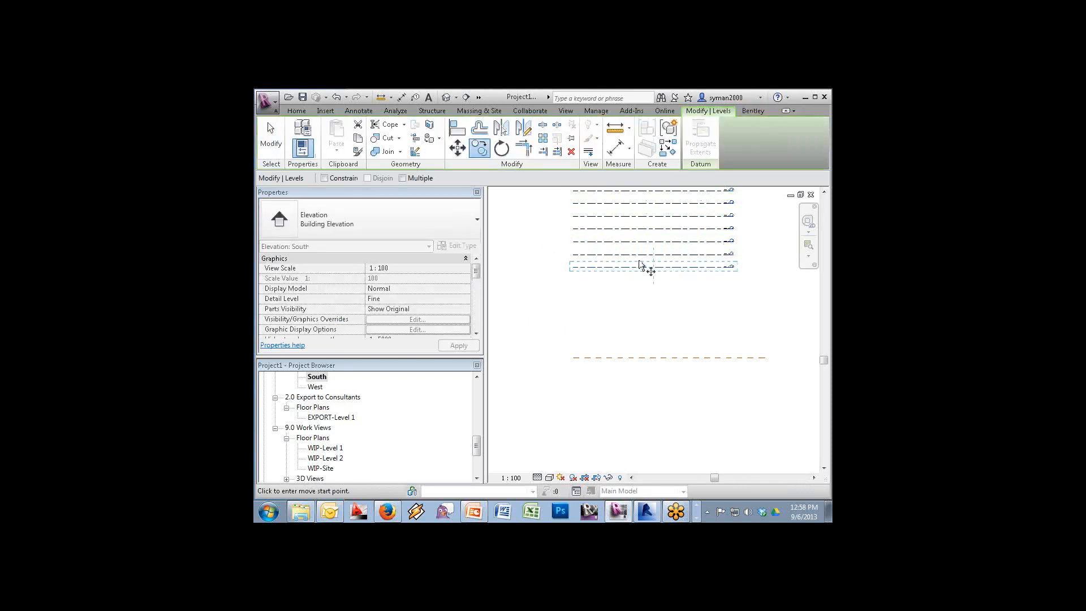
left_click(642, 267)
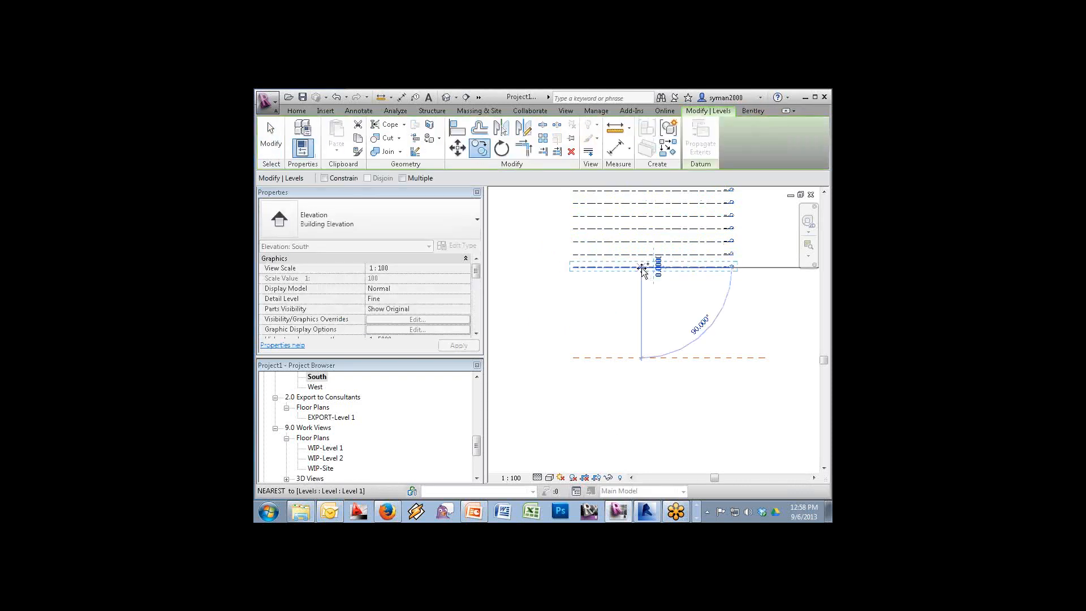
left_click(640, 357)
left_click(725, 373)
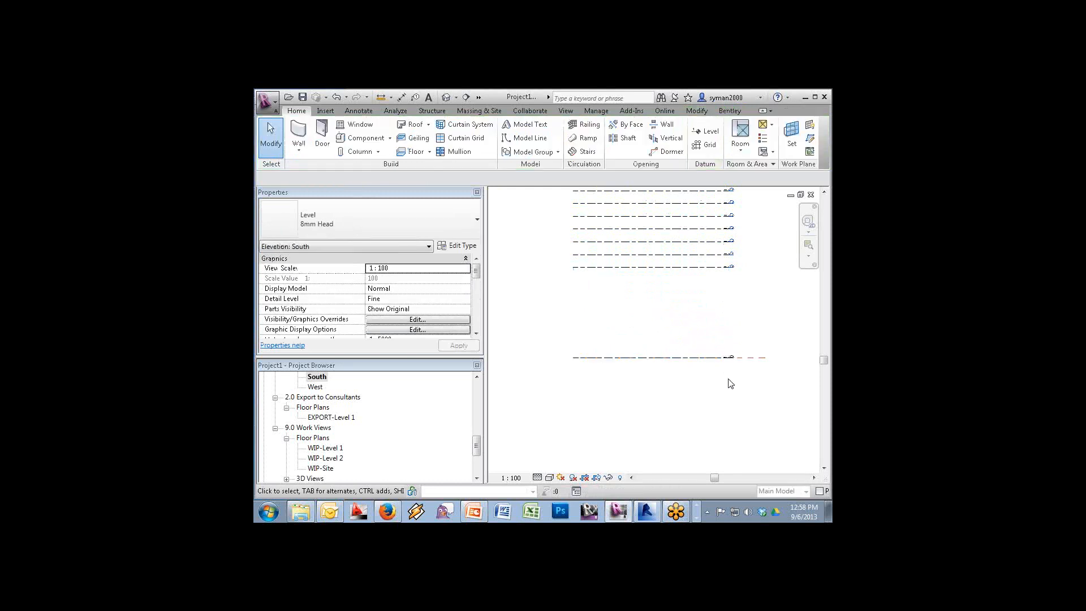
double_click(726, 358)
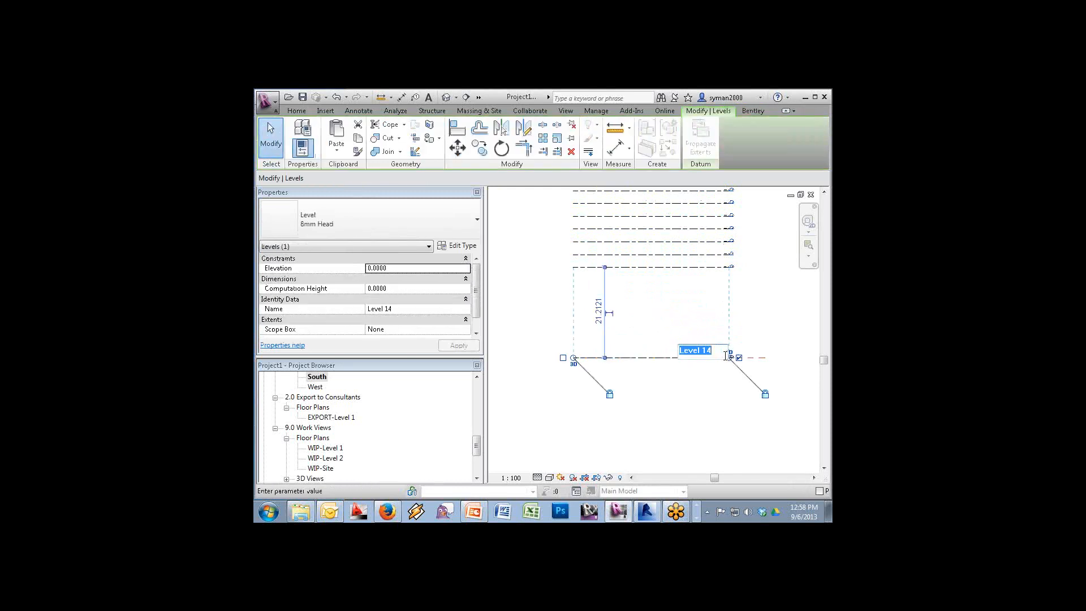
type("Elevation")
key("Return")
left_click(528, 424)
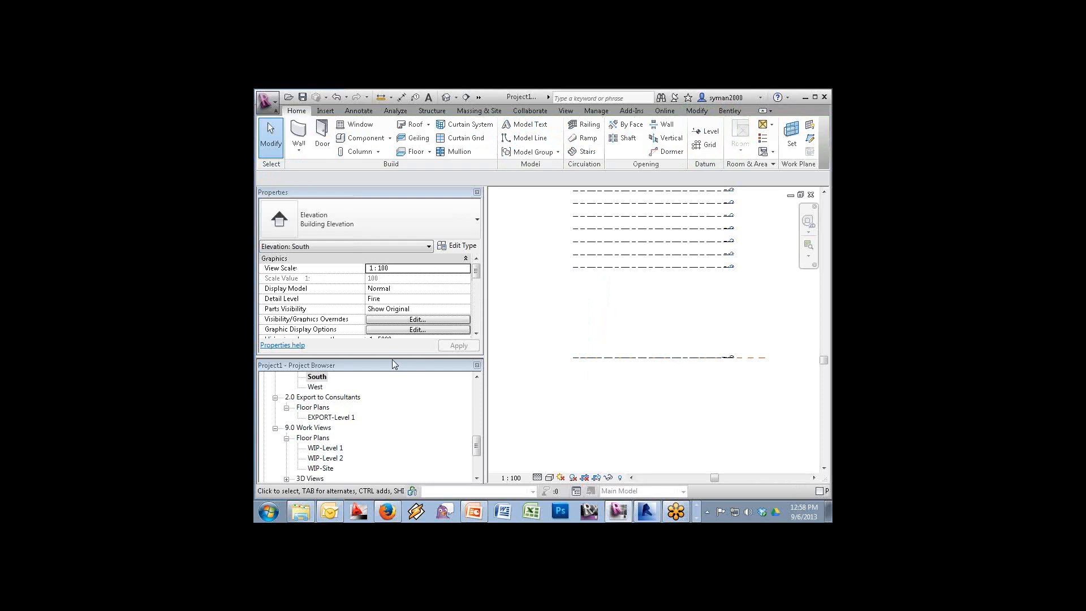
In the Level 2 plan, set the column labelled 3.000 to base on Elevation 0
left_click(477, 376)
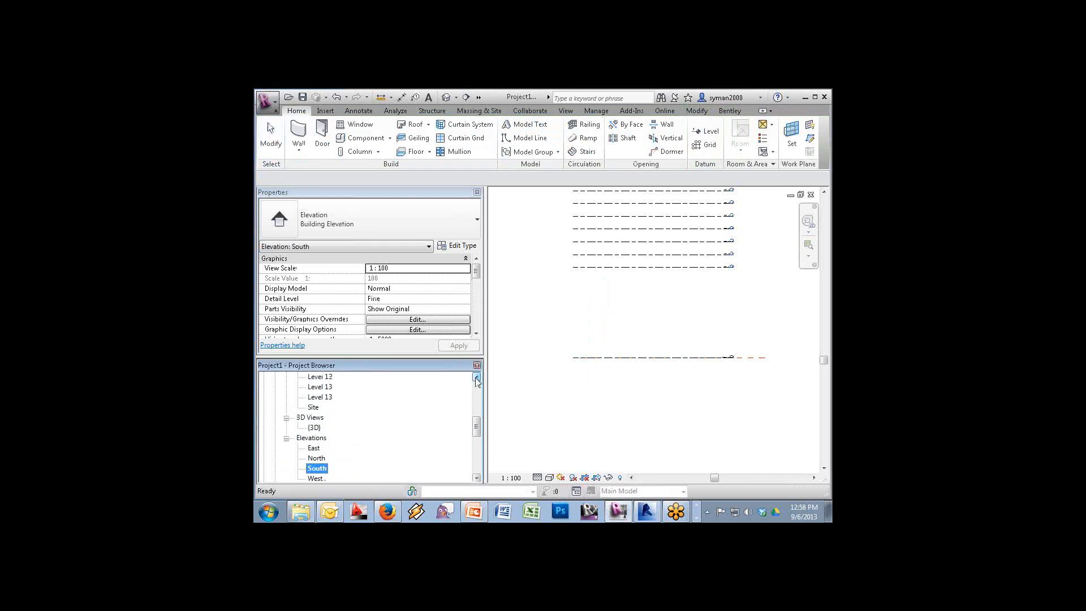
left_click(476, 377)
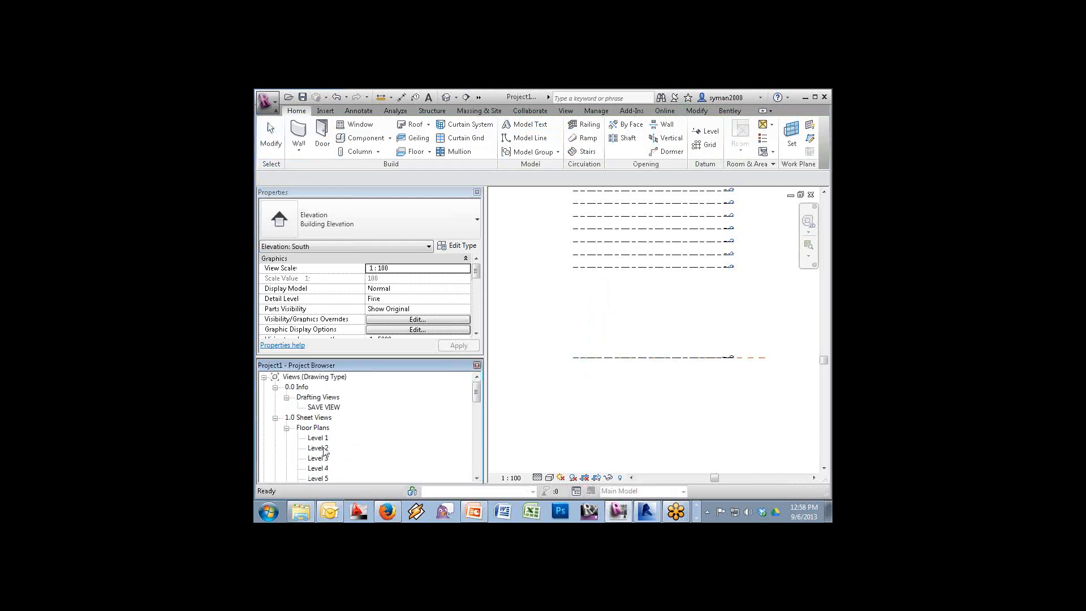
double_click(318, 448)
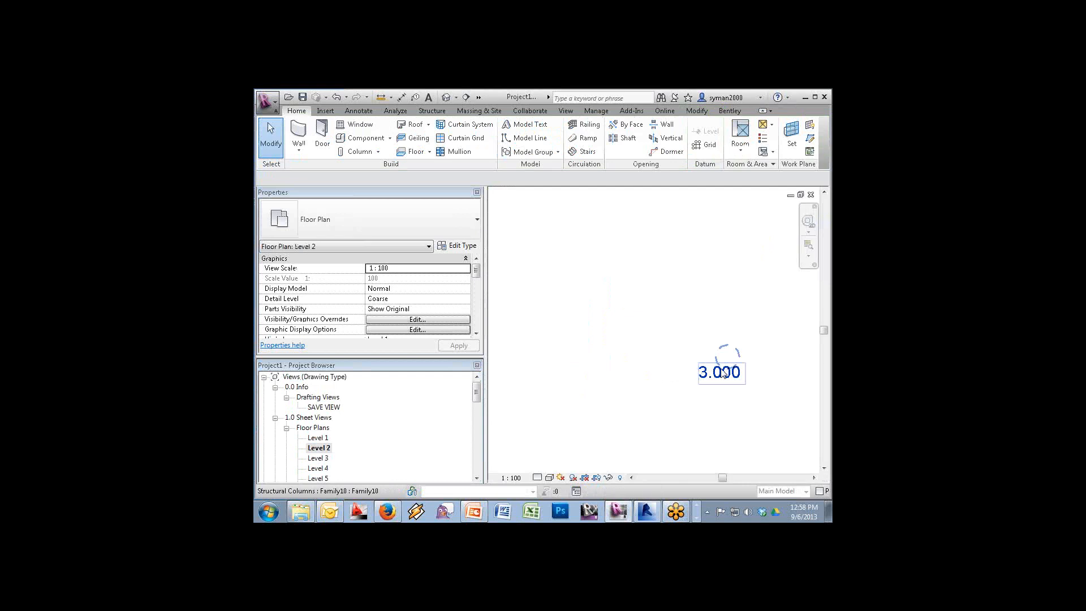
left_click(724, 373)
left_click(465, 279)
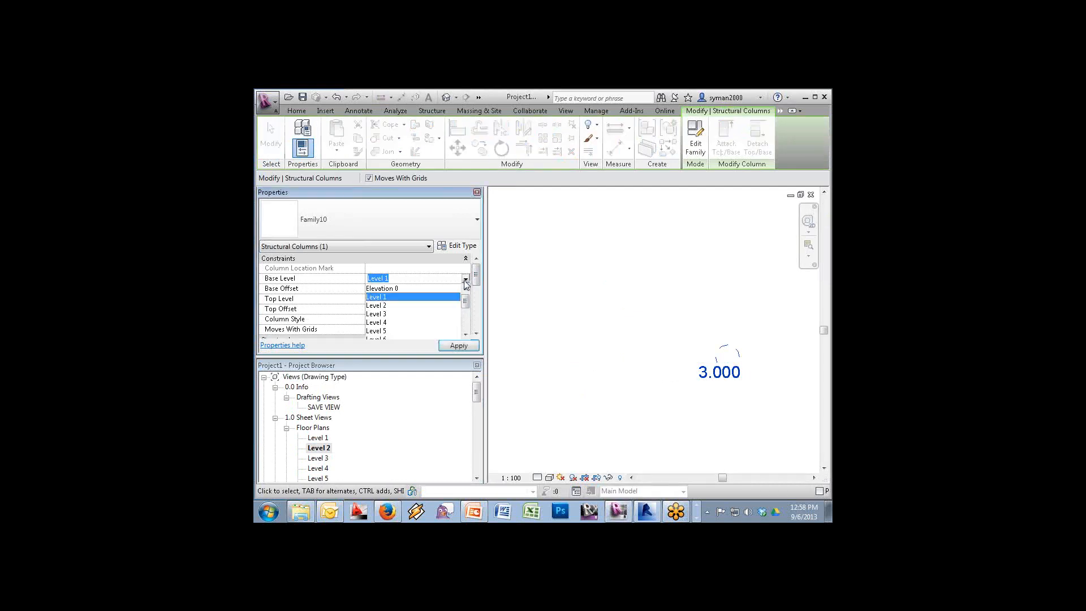
left_click(440, 288)
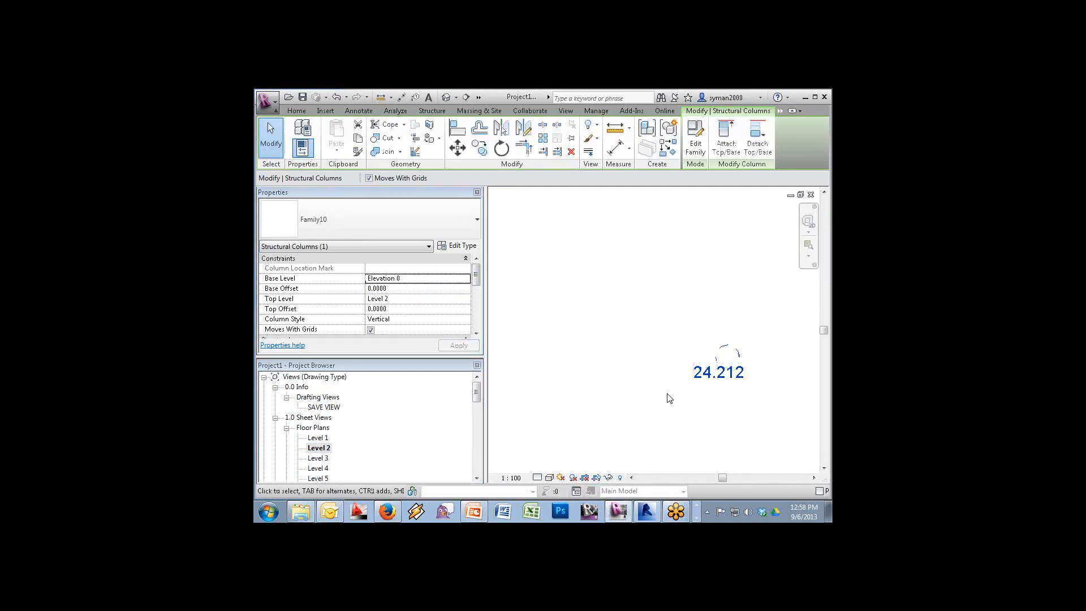
Through Project Units (UN), give Length the m unit symbol and 2-decimal rounding
key("u")
key("n")
left_click(604, 217)
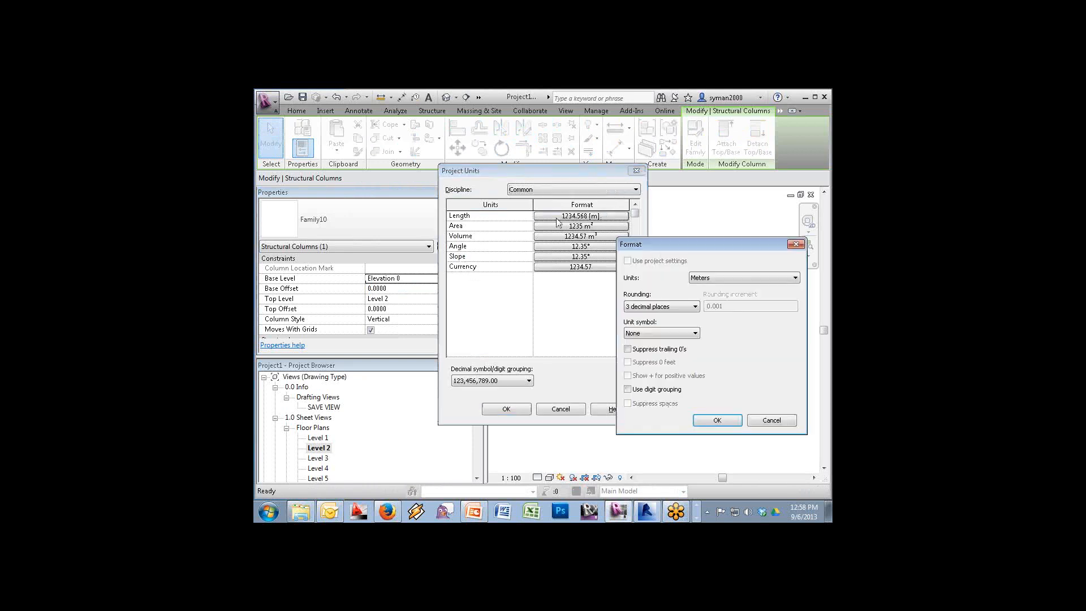
left_click(657, 333)
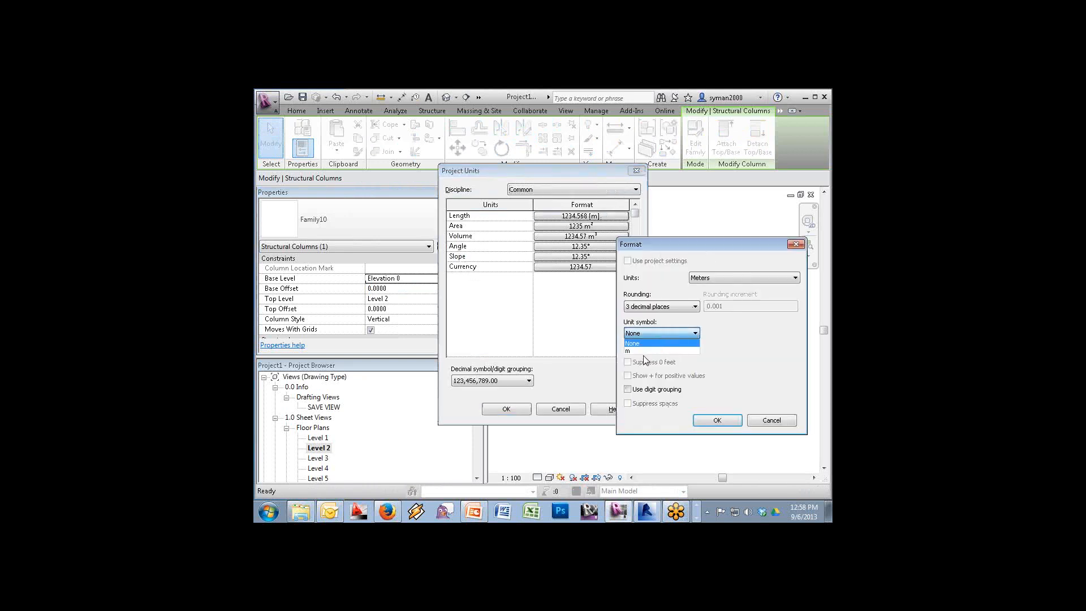
left_click(640, 350)
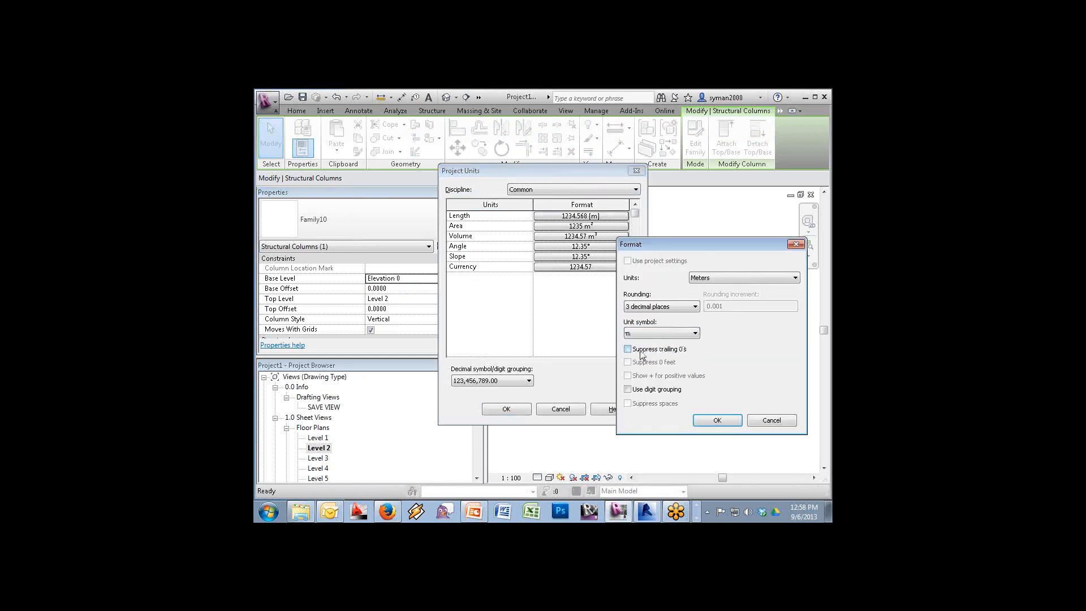
left_click(670, 308)
left_click(649, 355)
left_click(715, 419)
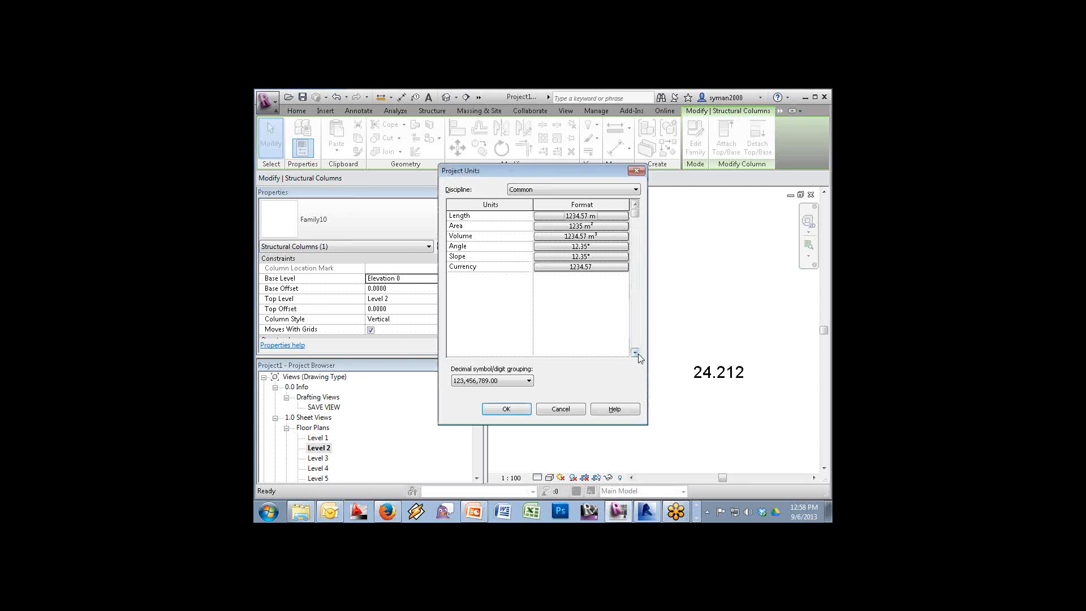
left_click(506, 408)
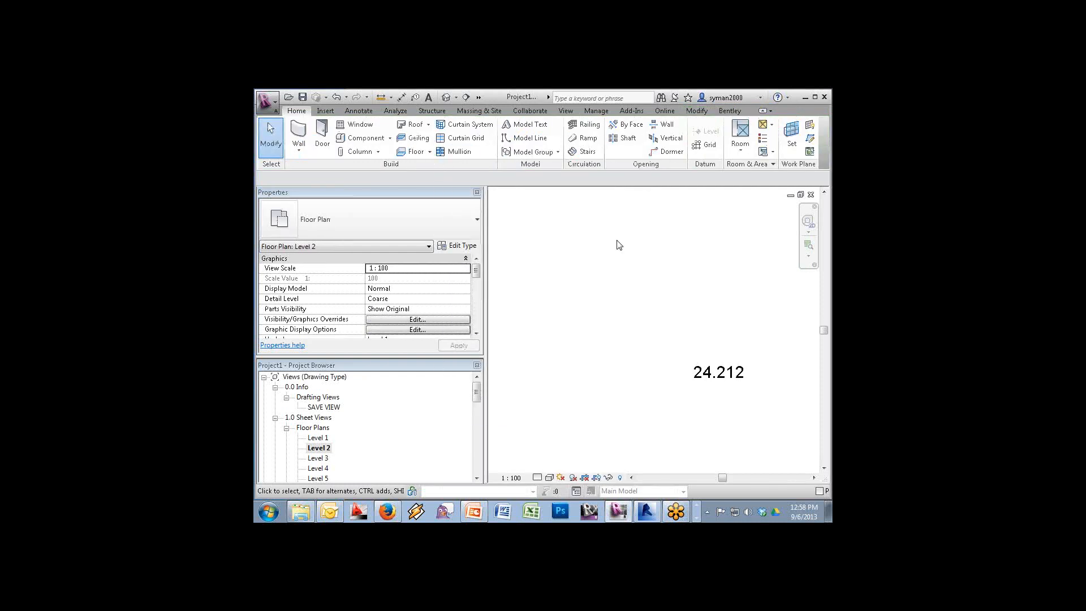
Copy the column labelled 24.212 to a new spot toward the upper left
left_click(726, 354)
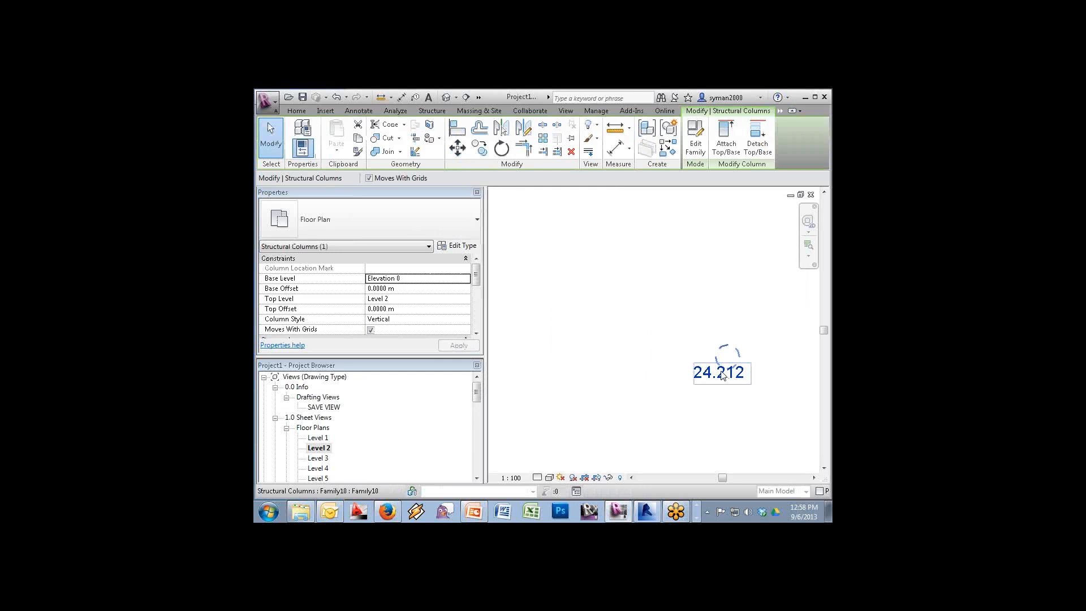
left_click(479, 148)
left_click(741, 382)
left_click(649, 287)
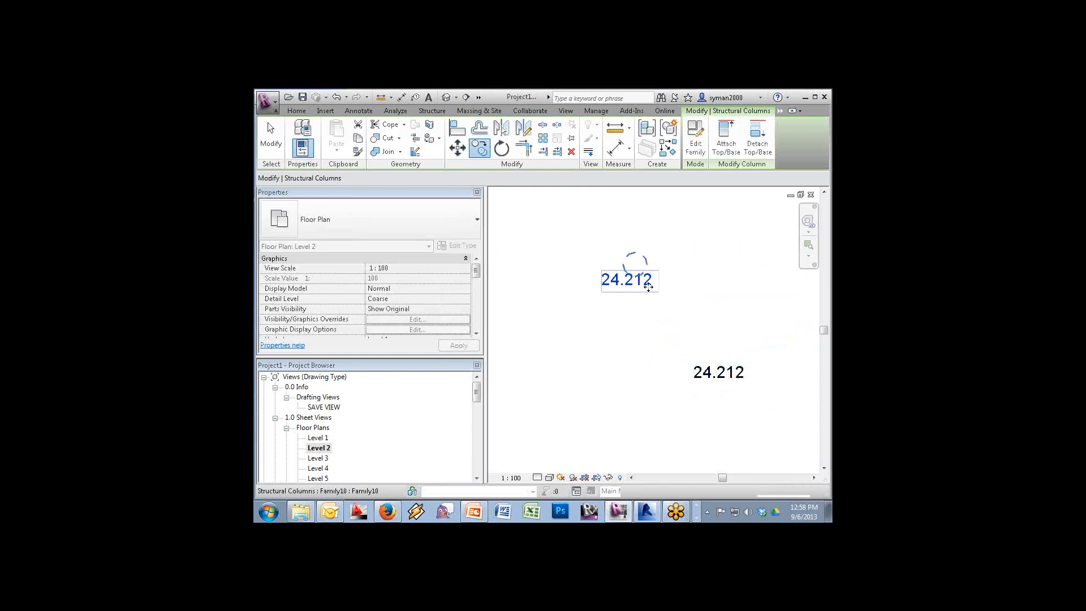
key("Escape")
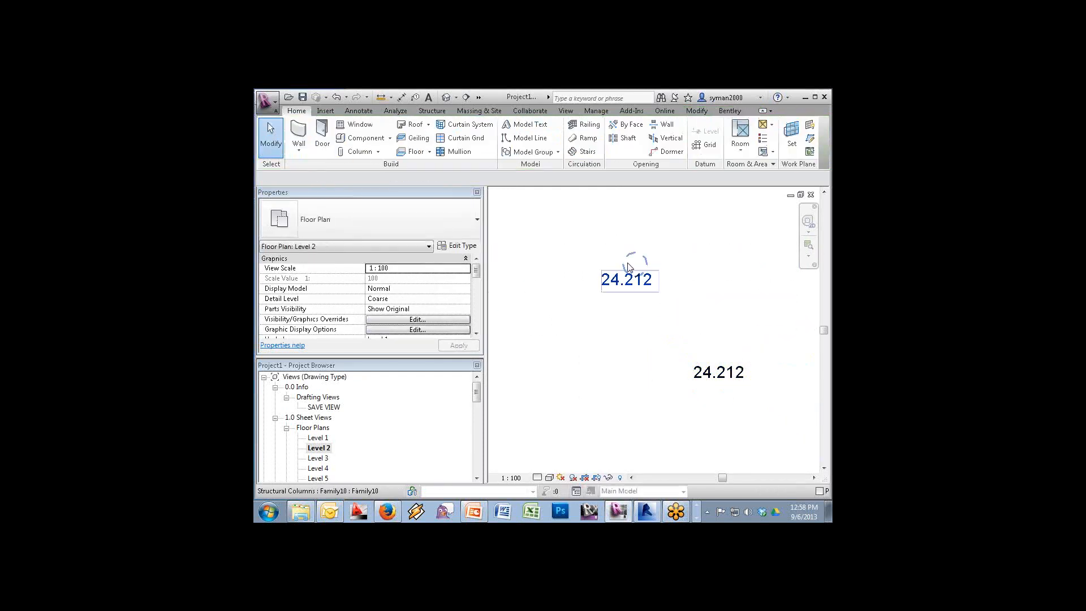
Set the copied column's top level to Level 3 and open the Level 3 floor plan
left_click(632, 259)
left_click(467, 301)
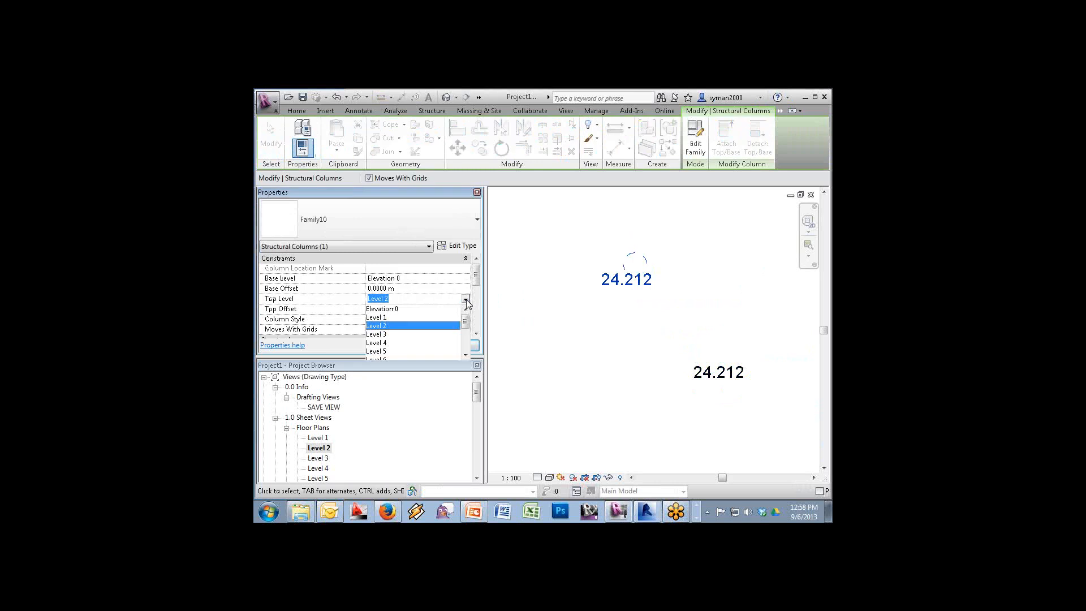
left_click(392, 334)
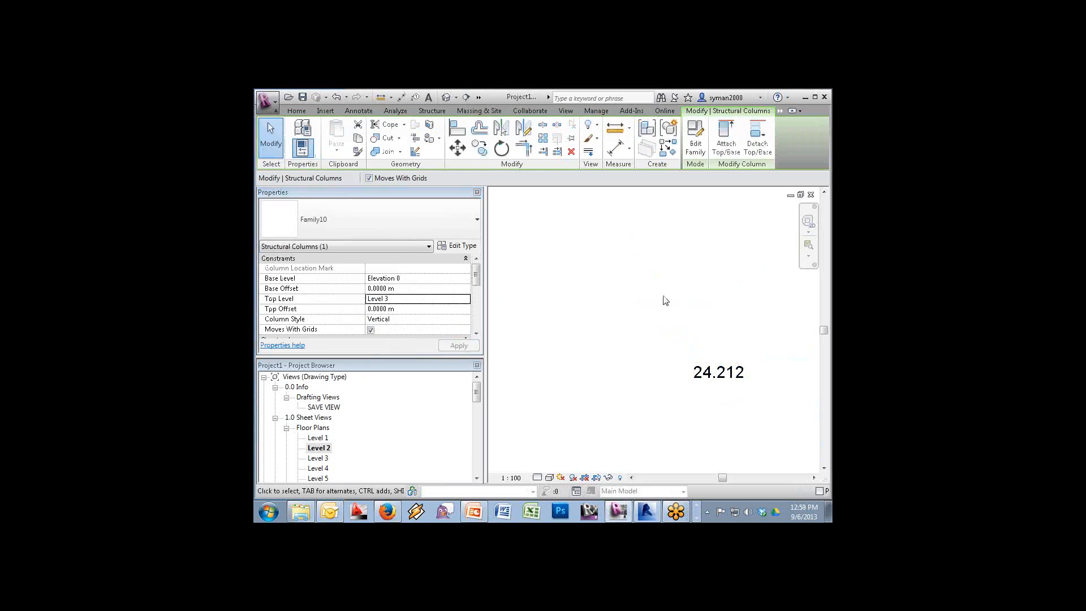
double_click(320, 459)
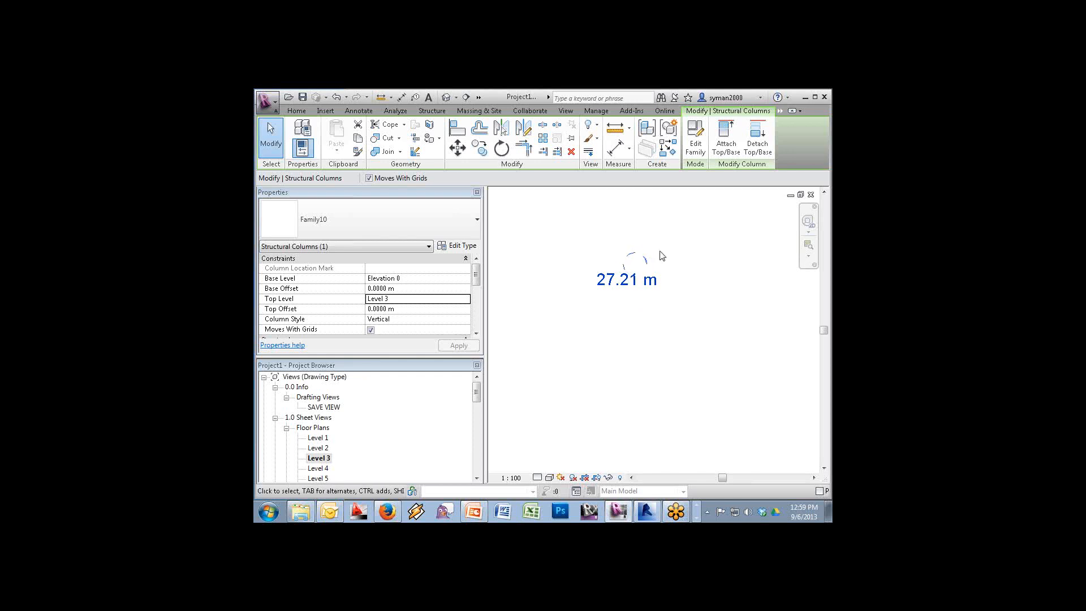
left_click(296, 112)
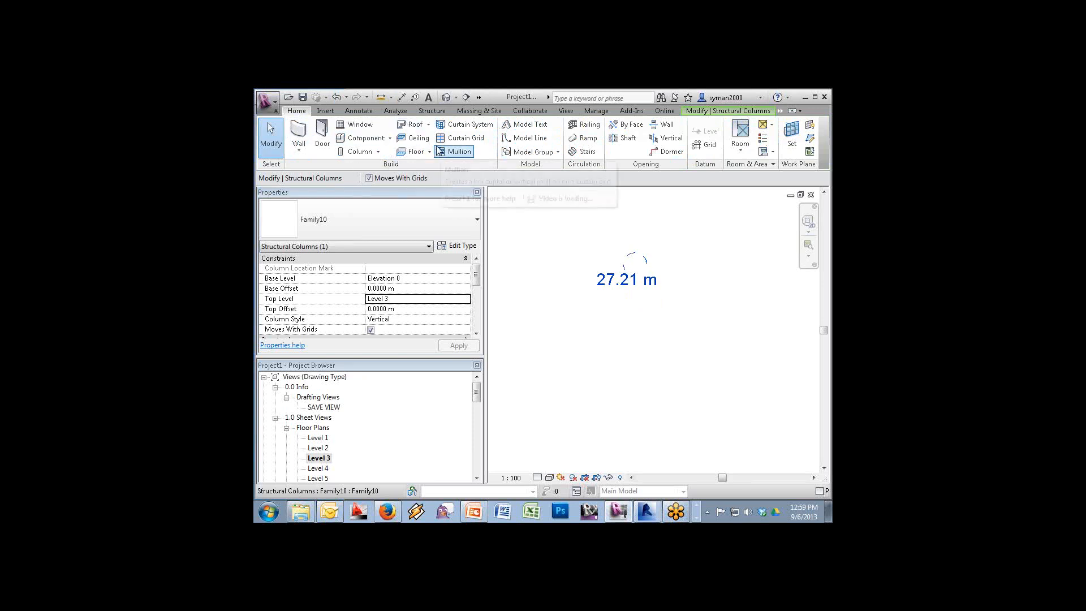
Create a rectangular floor of about 3.6 by 3.4 m around the column
left_click(414, 152)
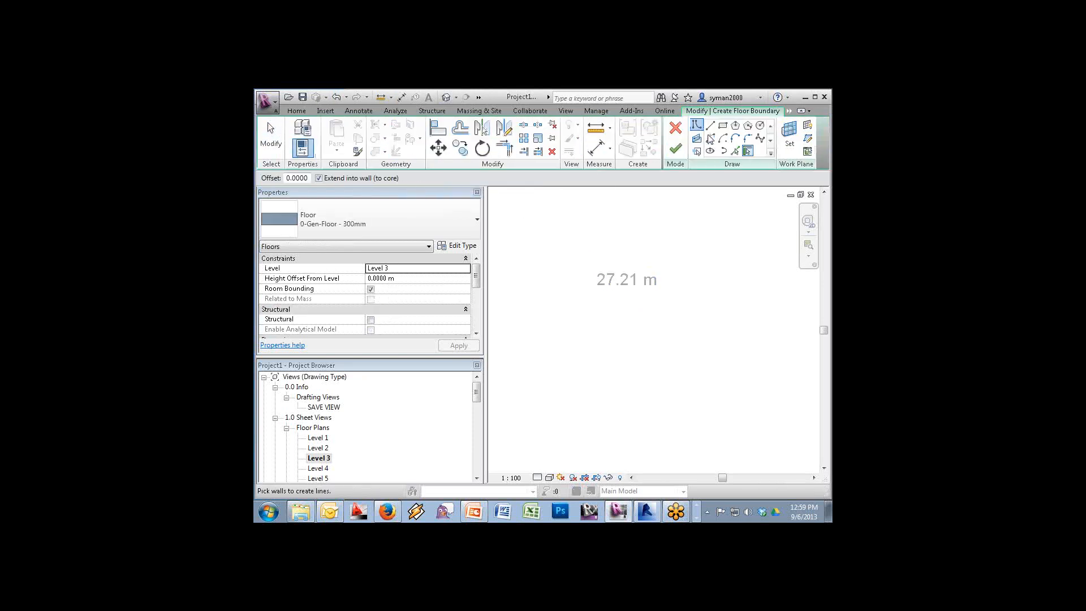
left_click(723, 125)
left_click(562, 235)
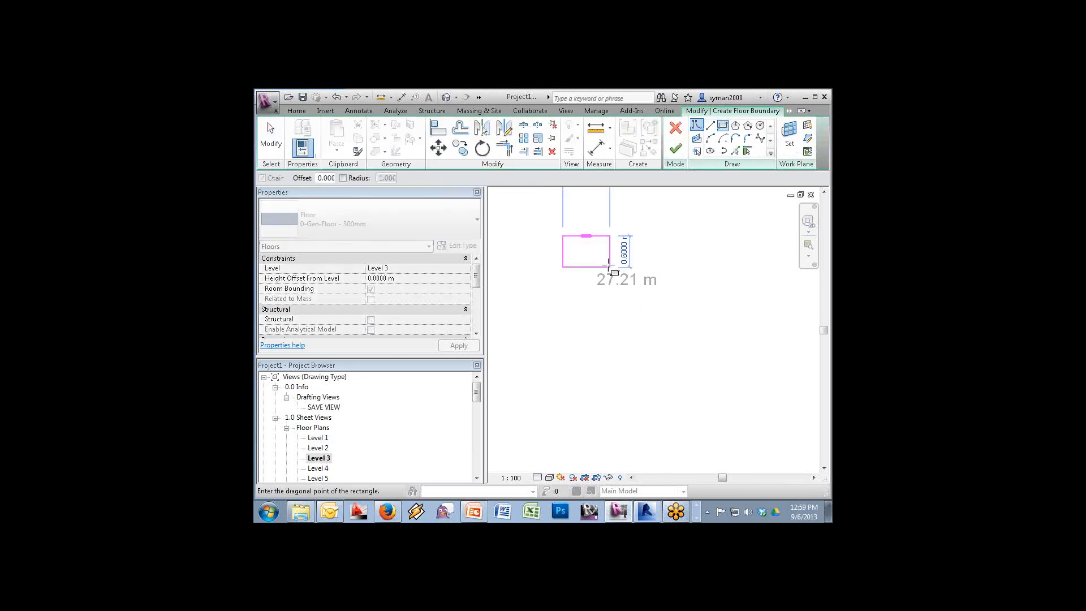
left_click(751, 413)
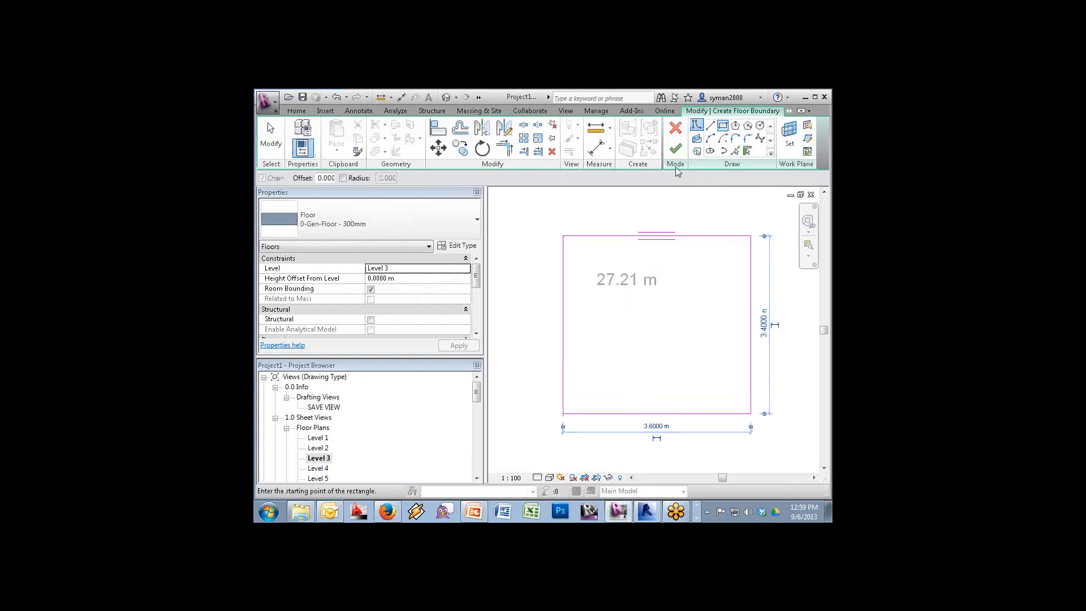
left_click(675, 148)
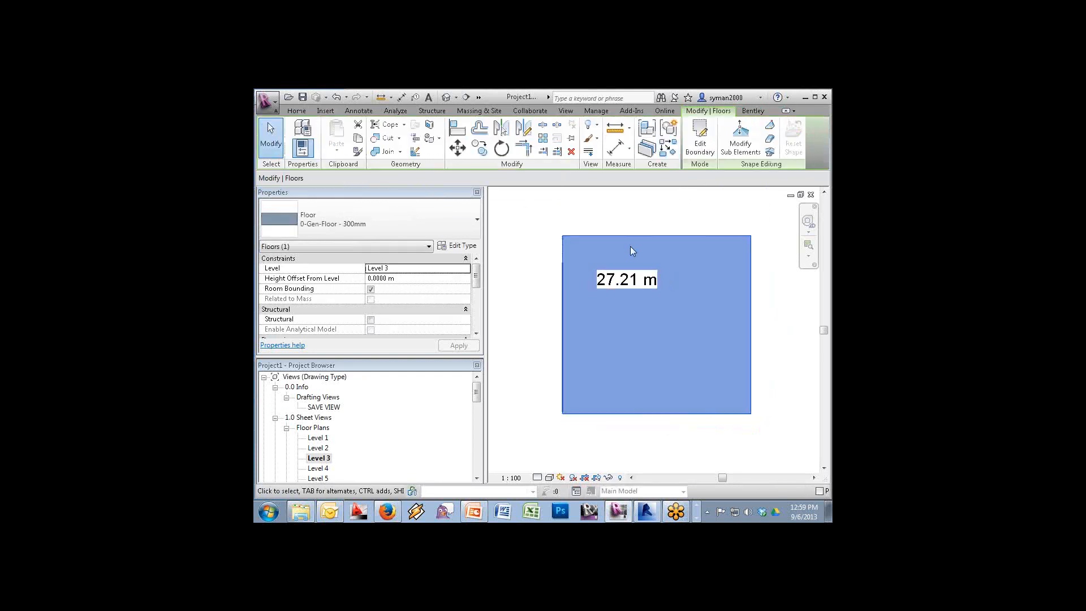
Set the floor's Height Offset From Level to -1' (-0.3048 m)
left_click(407, 277)
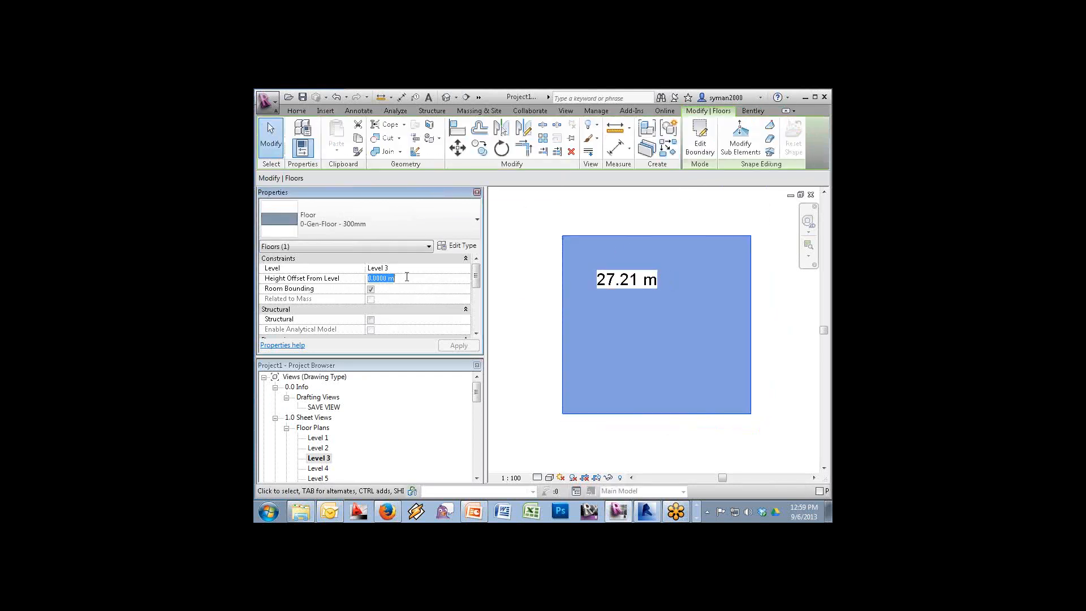
type("-1")
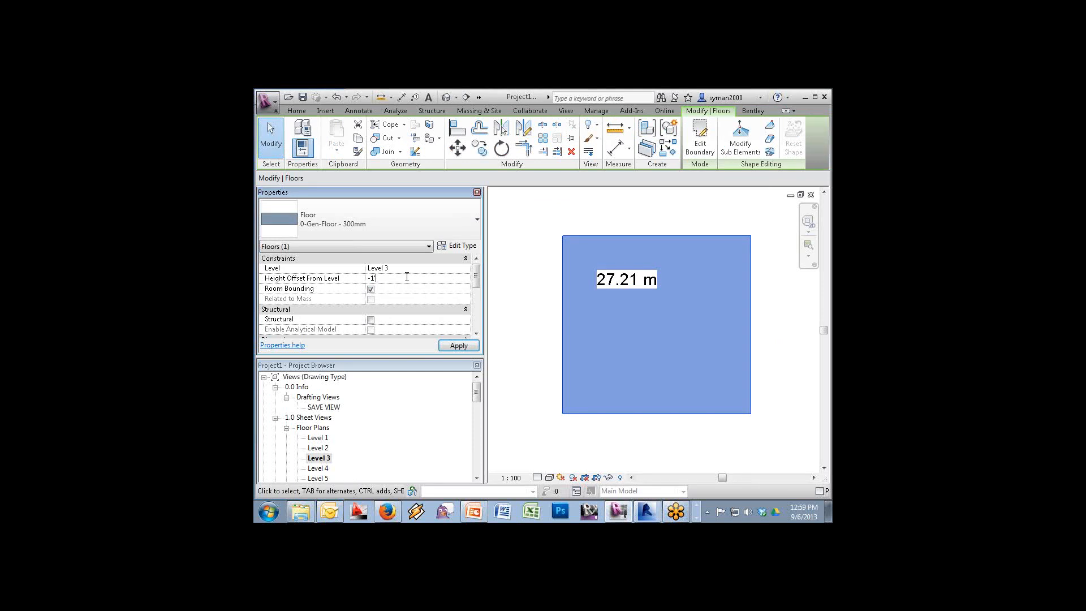
type("'")
key("Return")
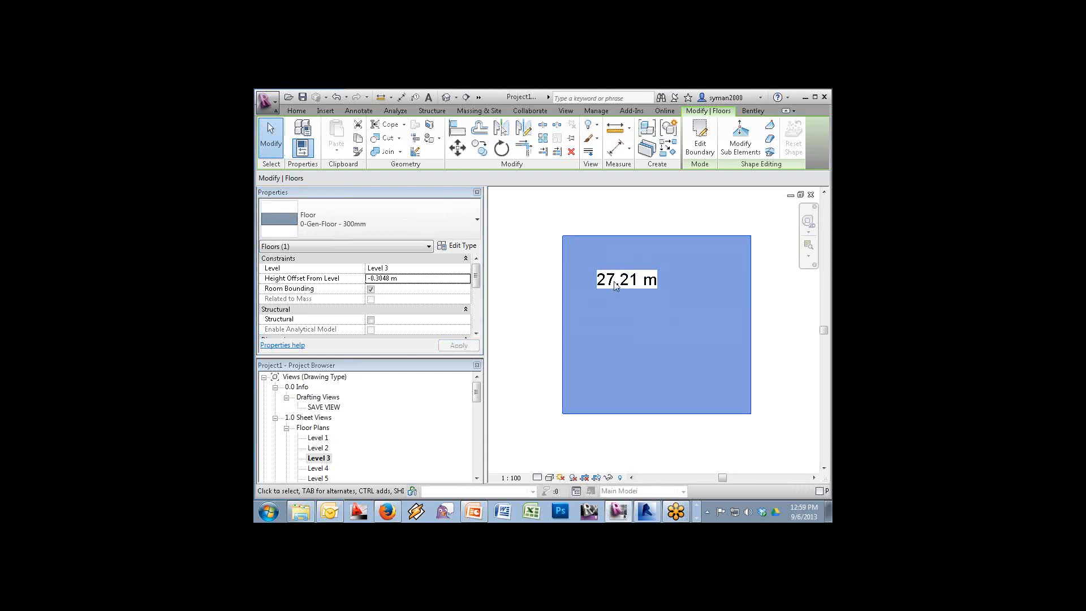
key("Escape")
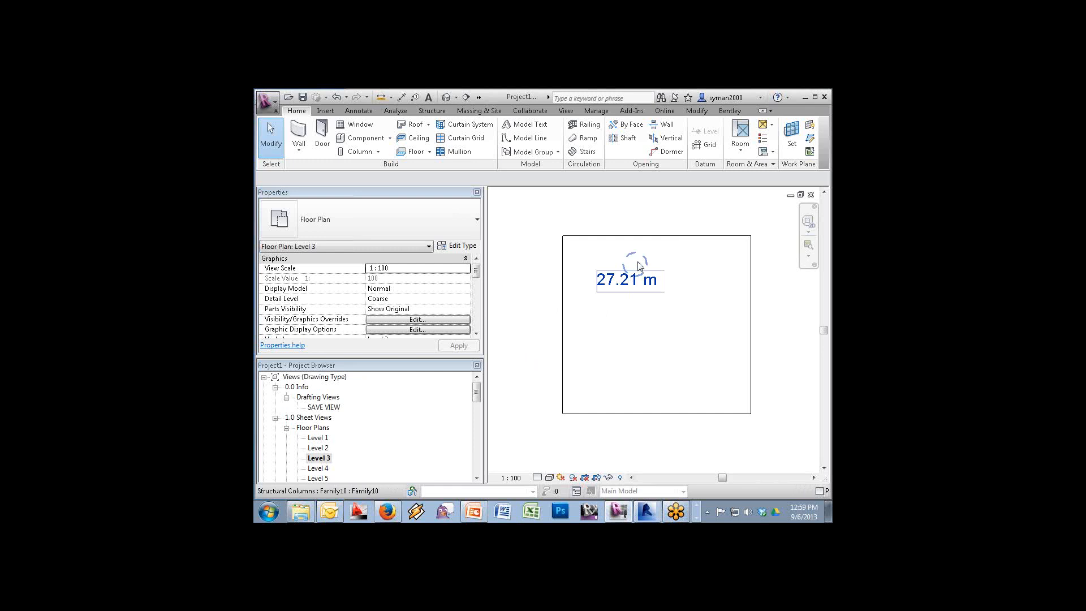
Set the column's Top Offset to -1' (-0.3048 m)
left_click(638, 266)
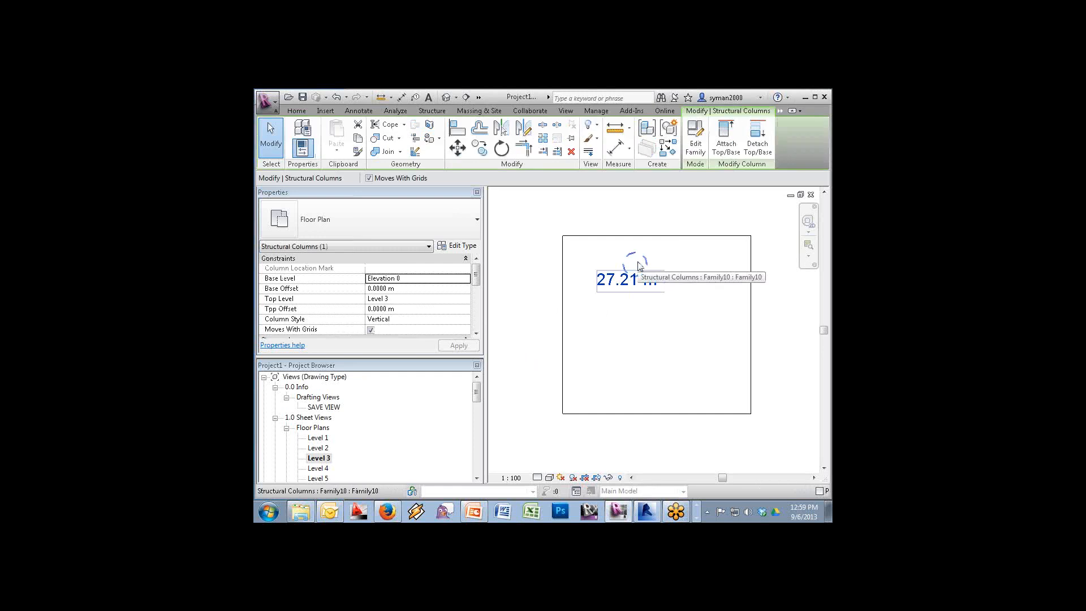
left_click(409, 308)
type("-")
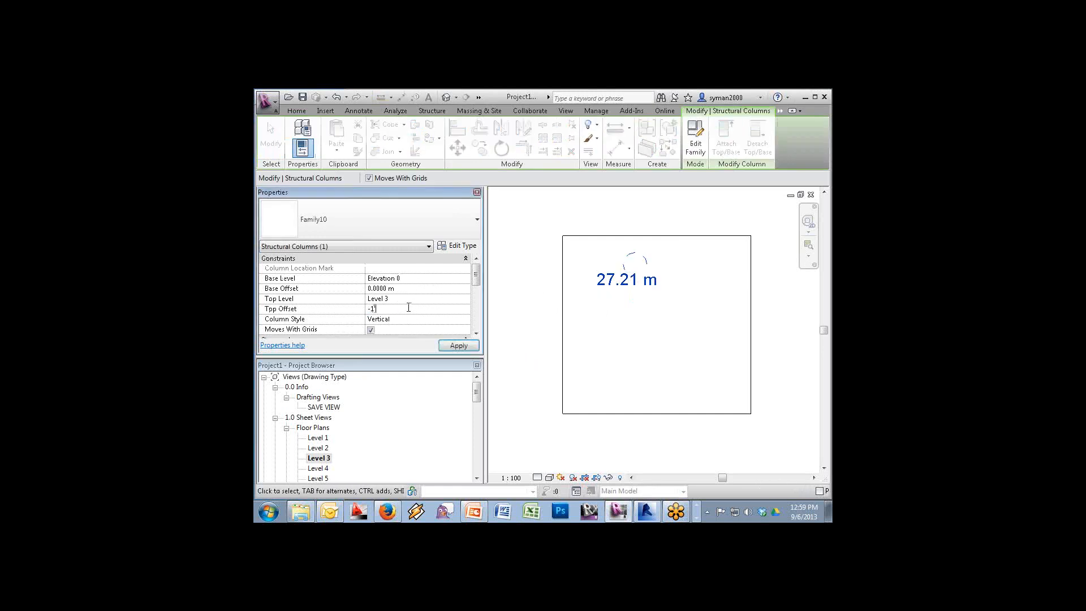
type("1'")
key("Return")
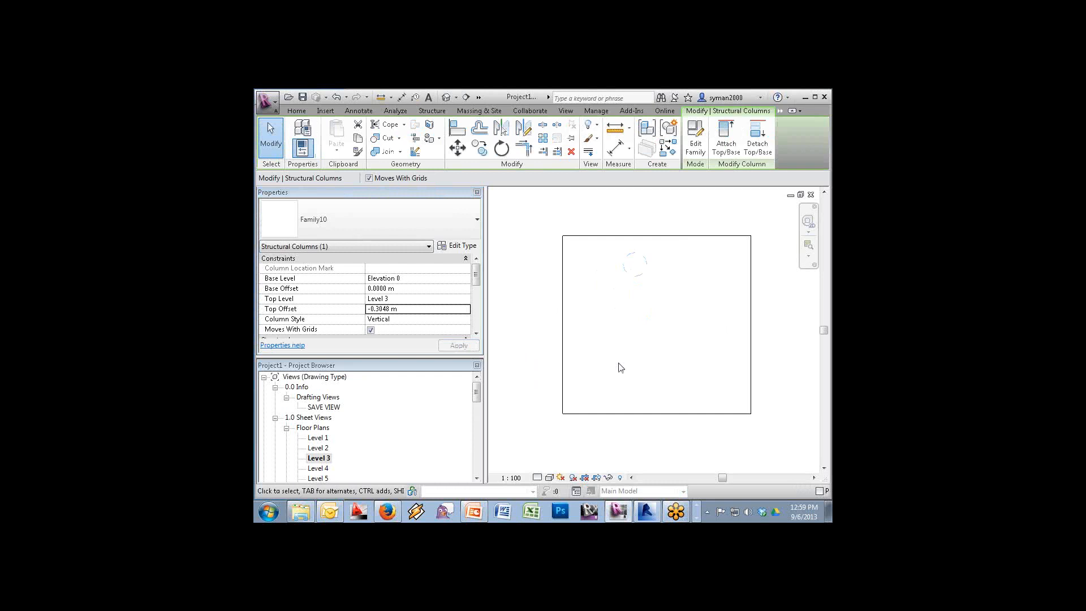
Switch the plan's visual style to Wireframe
left_click(539, 478)
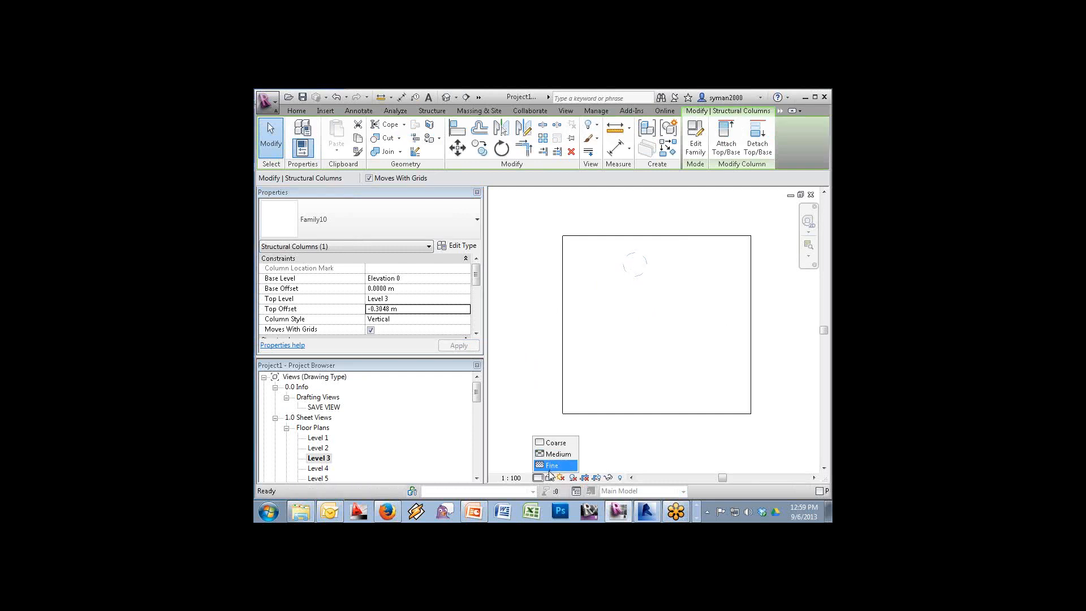
left_click(549, 478)
left_click(570, 420)
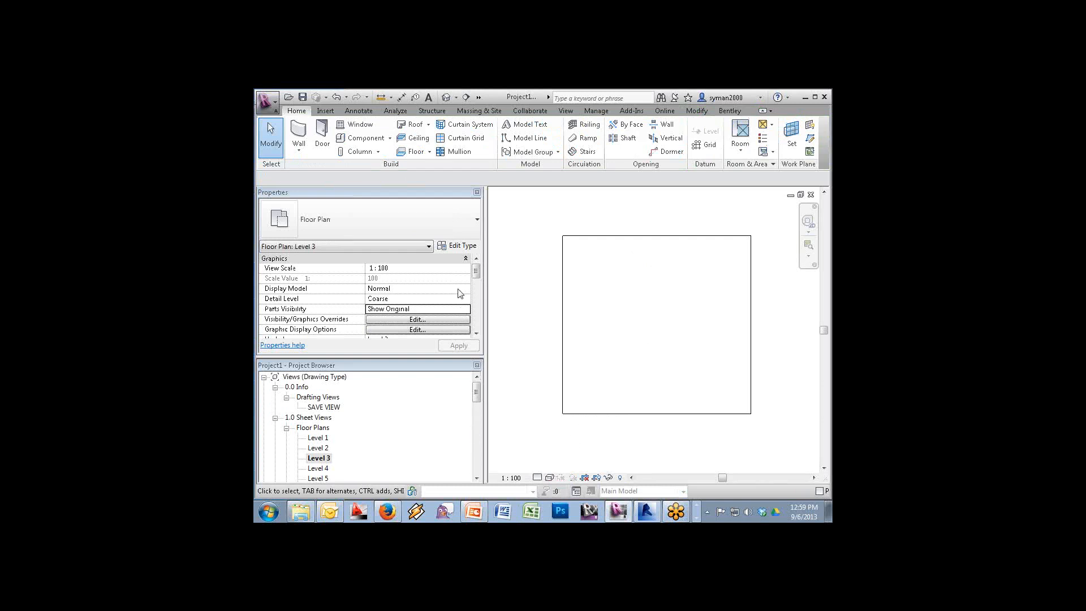
scroll(476, 332, "down", 5)
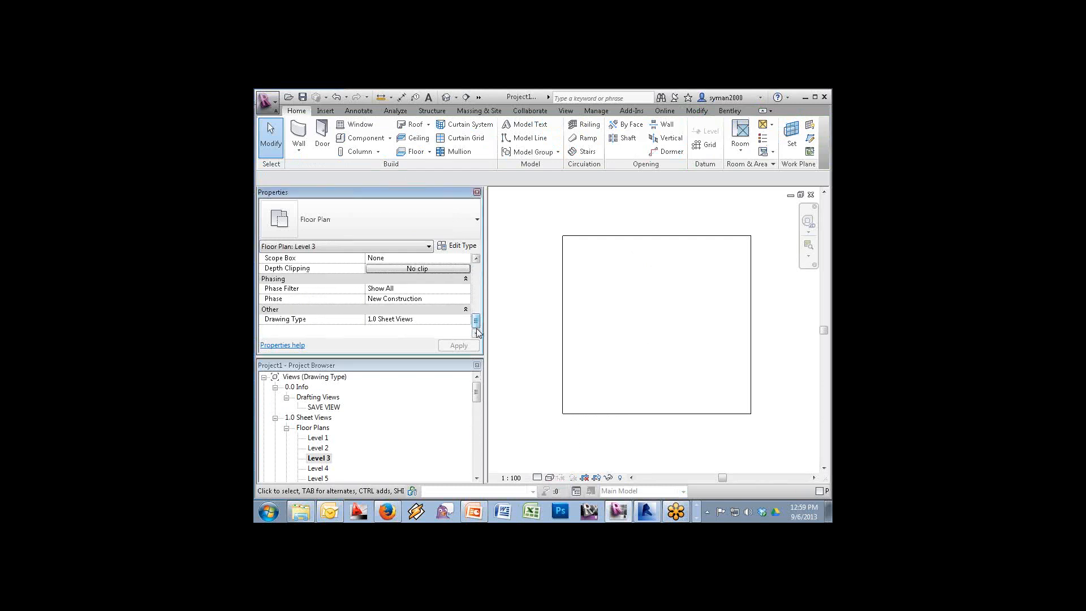
scroll(477, 331, "up", 2)
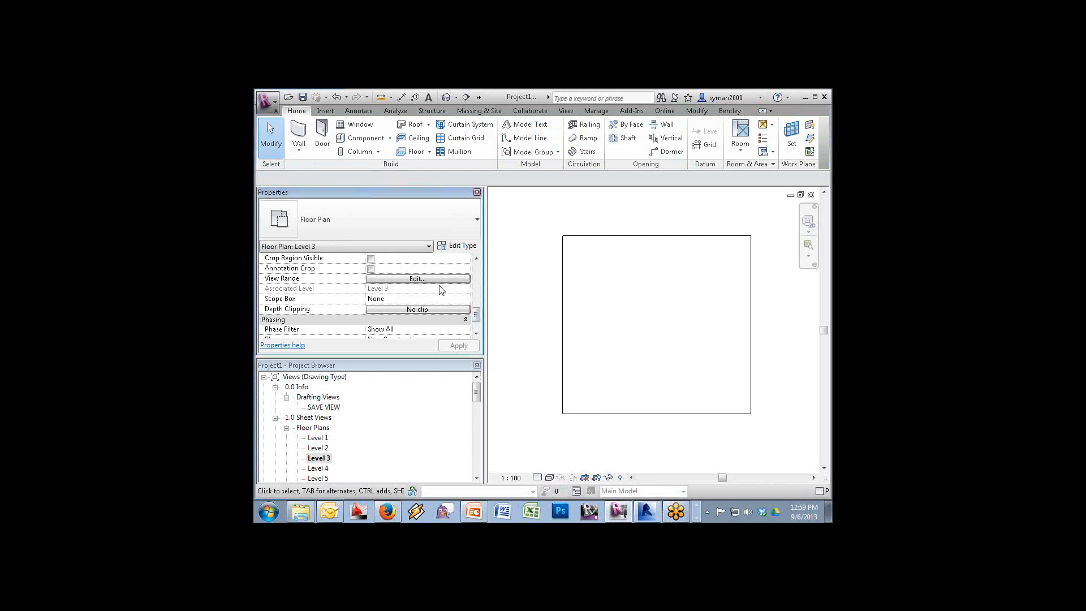
Lower the plan's view range Bottom Offset to -5' so the label reads 26.91 m
left_click(439, 280)
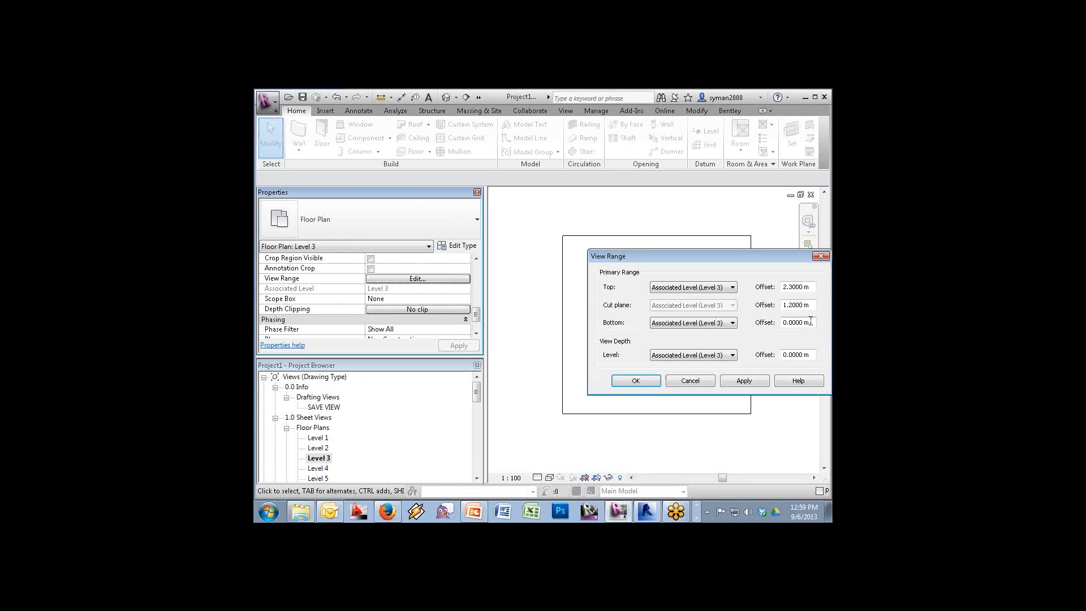
left_click_drag(810, 321, 723, 332)
type("-5'")
key("Tab")
type("-5'")
key("Return")
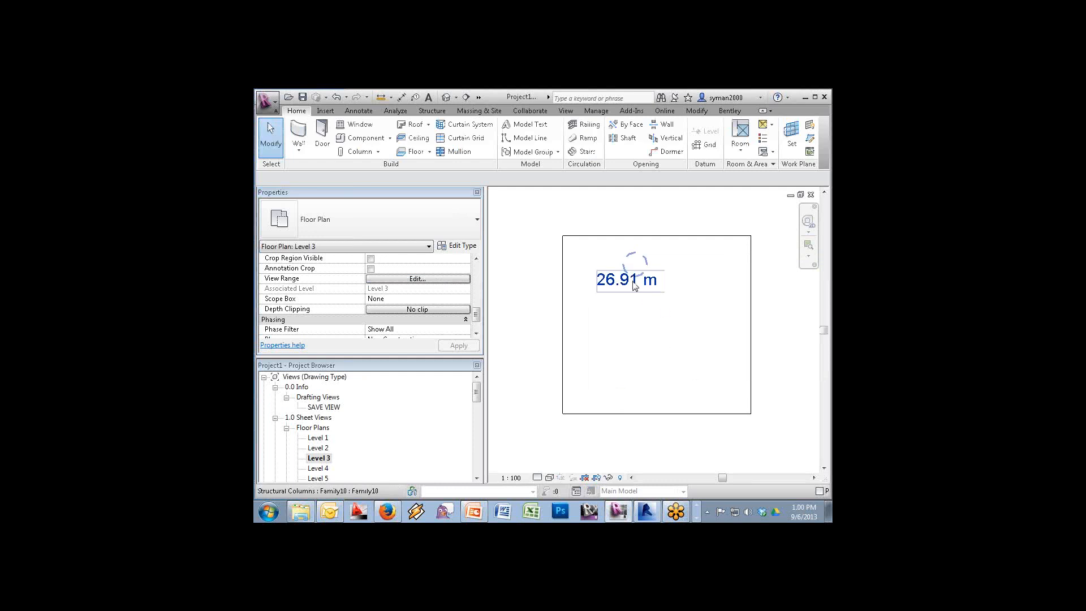
Set the column's Top Level to Elevation 0 with a Top Offset of 26.5 m
left_click(591, 285)
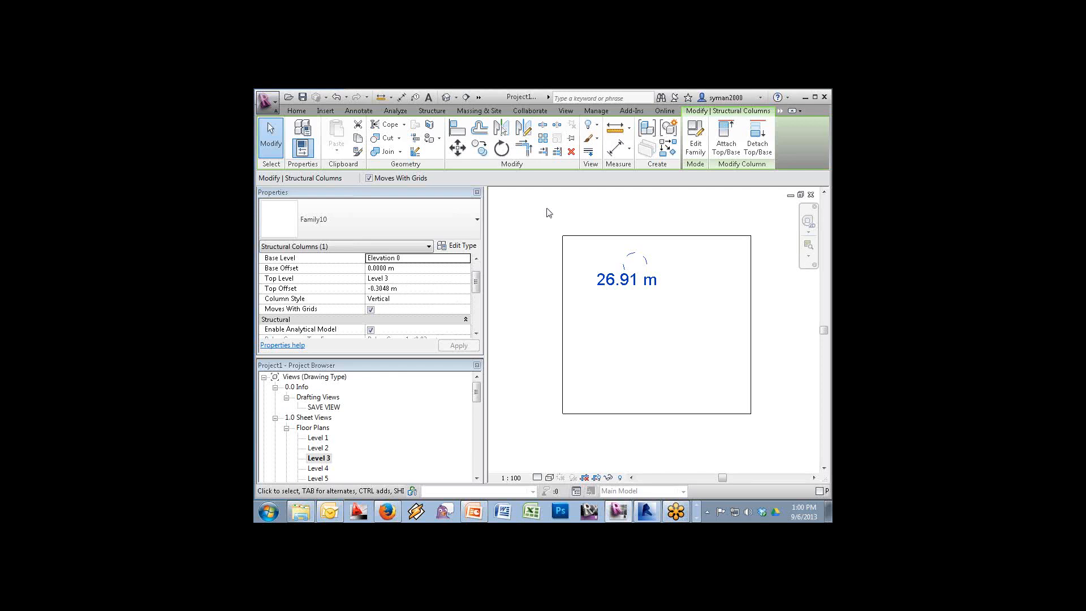
left_click(467, 278)
left_click(465, 278)
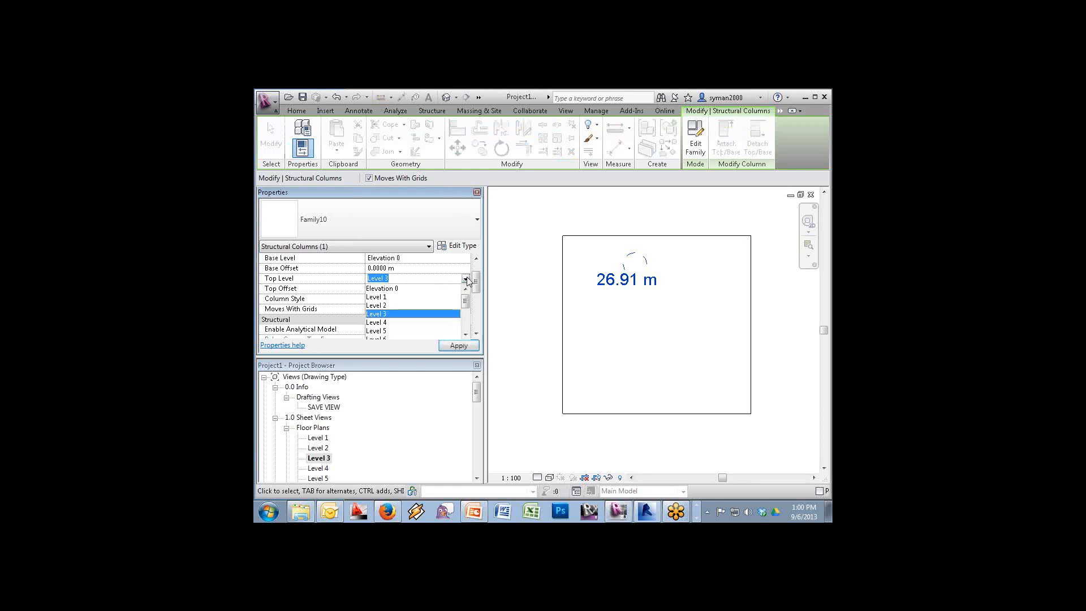
left_click(426, 287)
left_click(417, 289)
type("201")
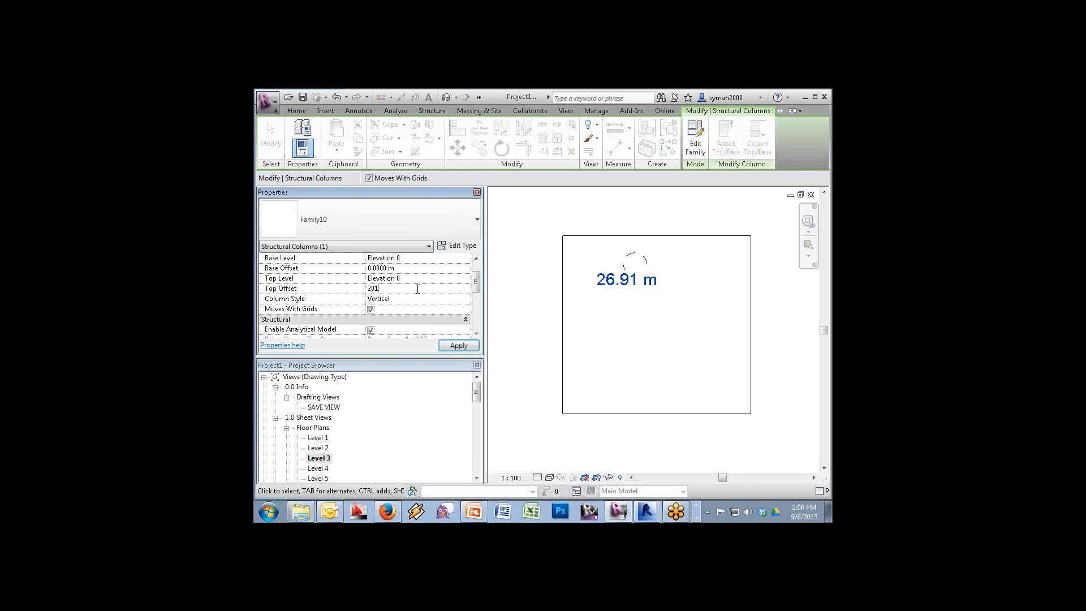
key("BackSpace")
type("21")
key("BackSpace")
type(".5m")
key("Return")
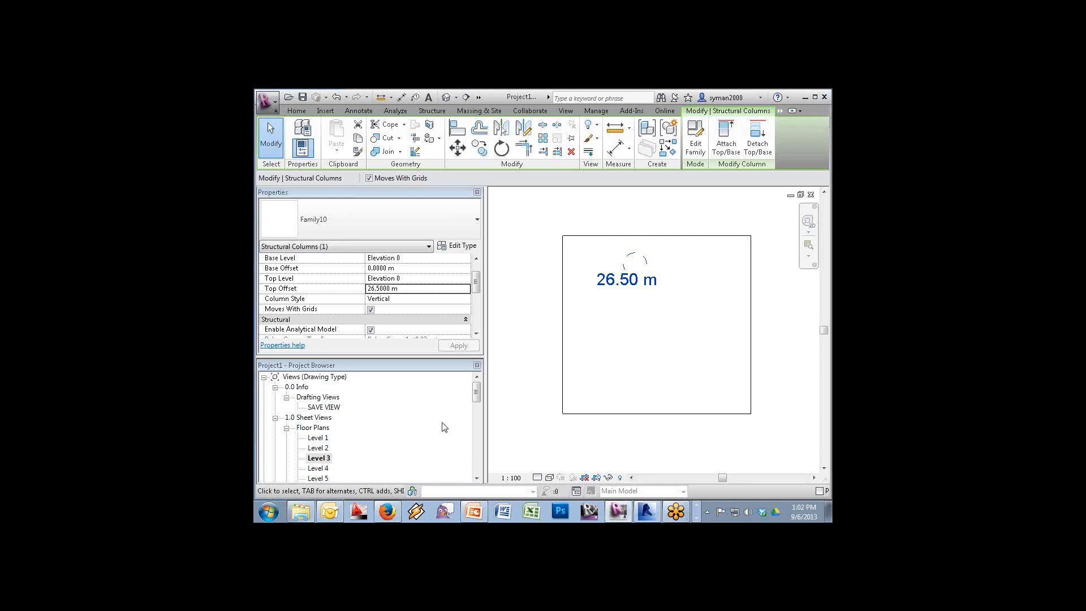
In Explorer, open T082-Make Revit Annotation Sticks > Sample Family, select Parking Space.rfa, and return to Revit
left_click(305, 515)
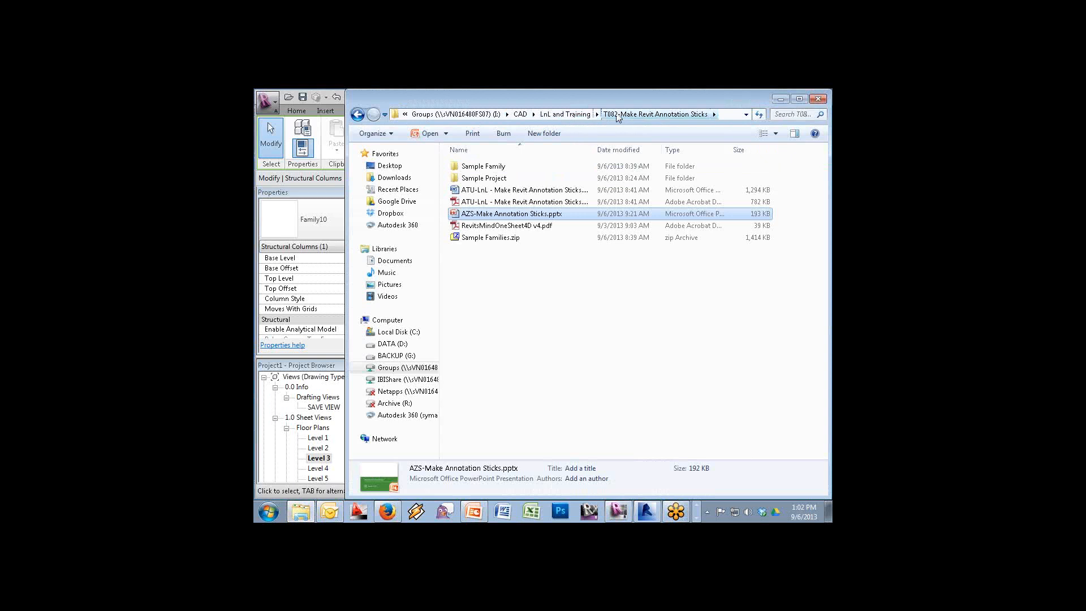
left_click(579, 116)
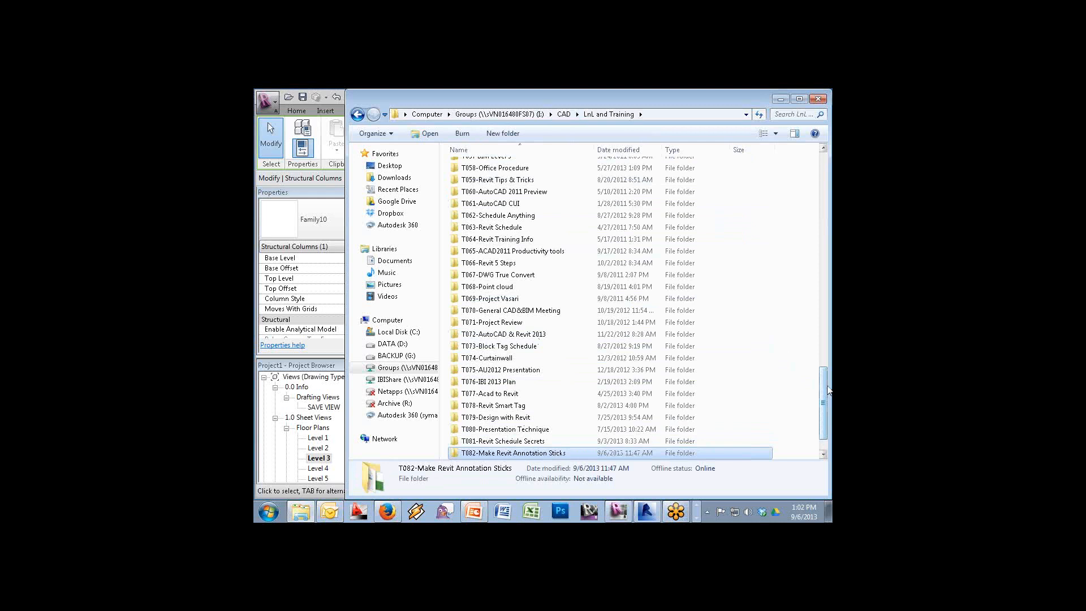
mouse_move(827, 390)
left_mouse_down()
mouse_move(823, 372)
mouse_move(824, 407)
left_mouse_up()
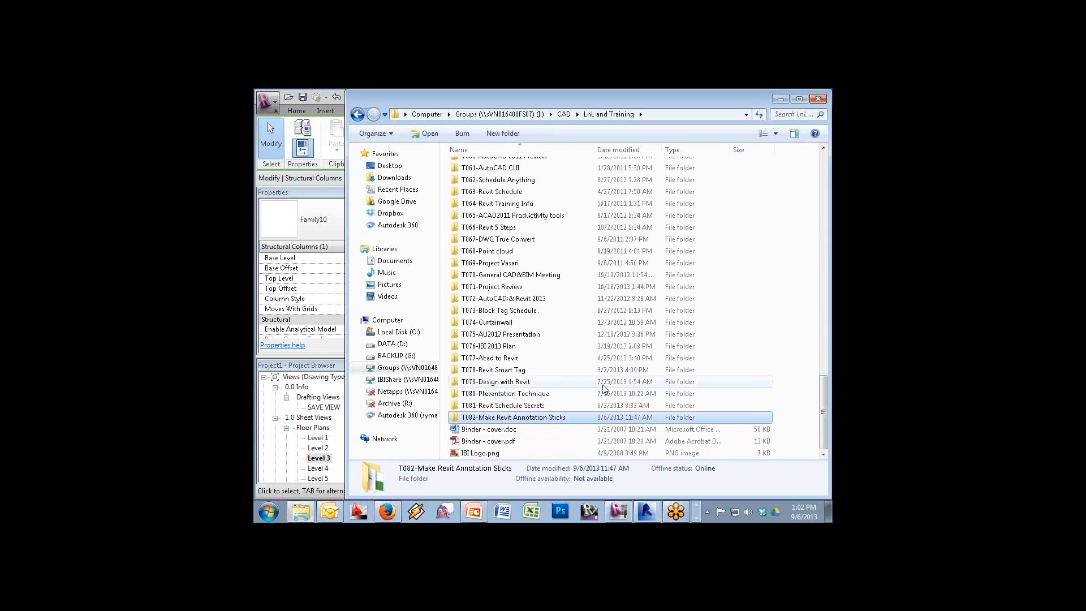
double_click(527, 420)
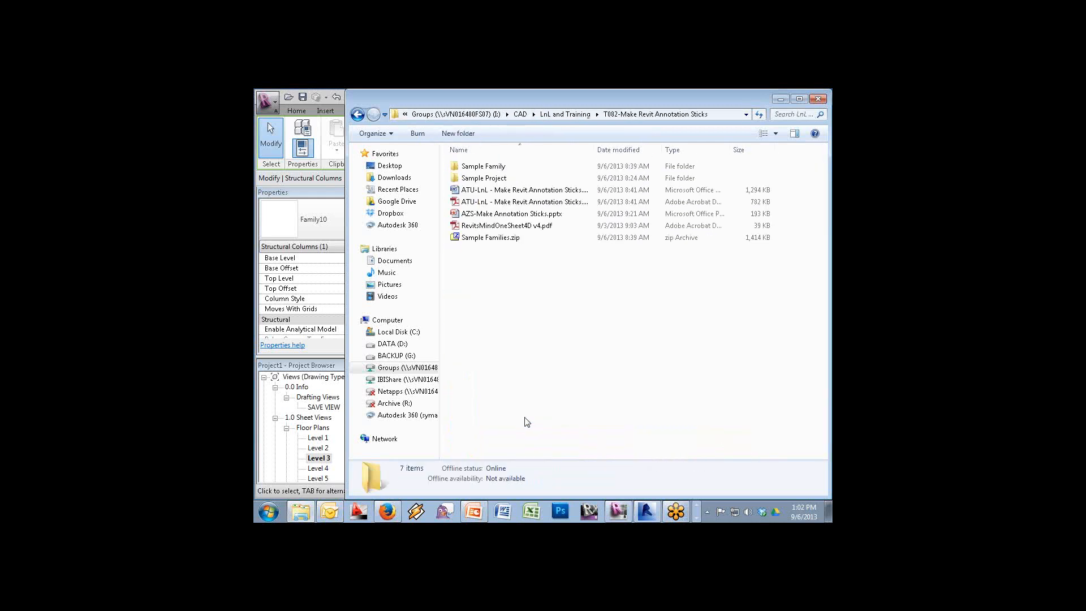
double_click(476, 170)
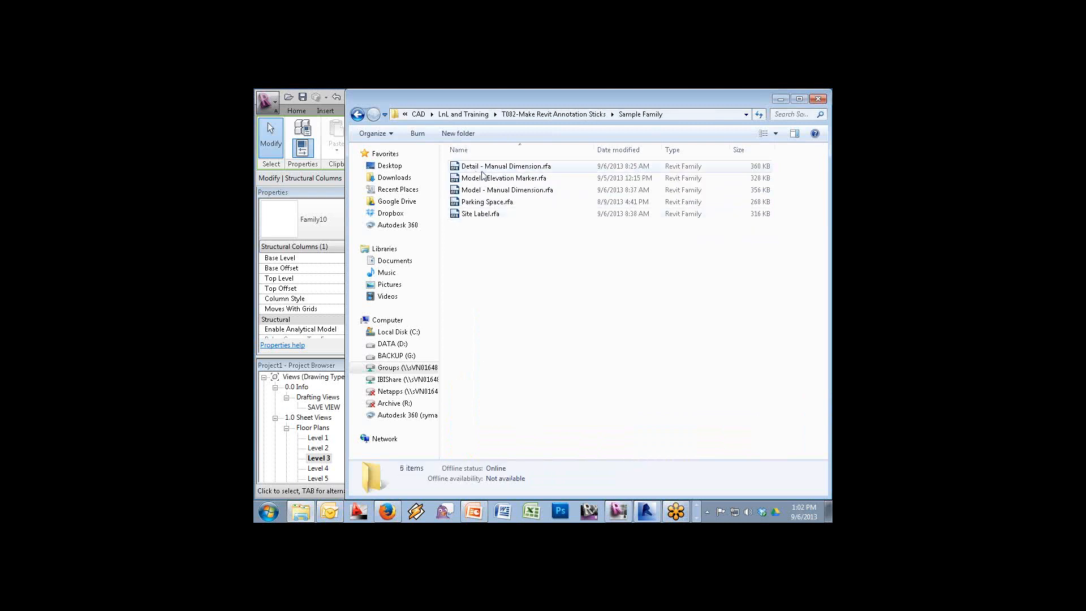
left_click(495, 205)
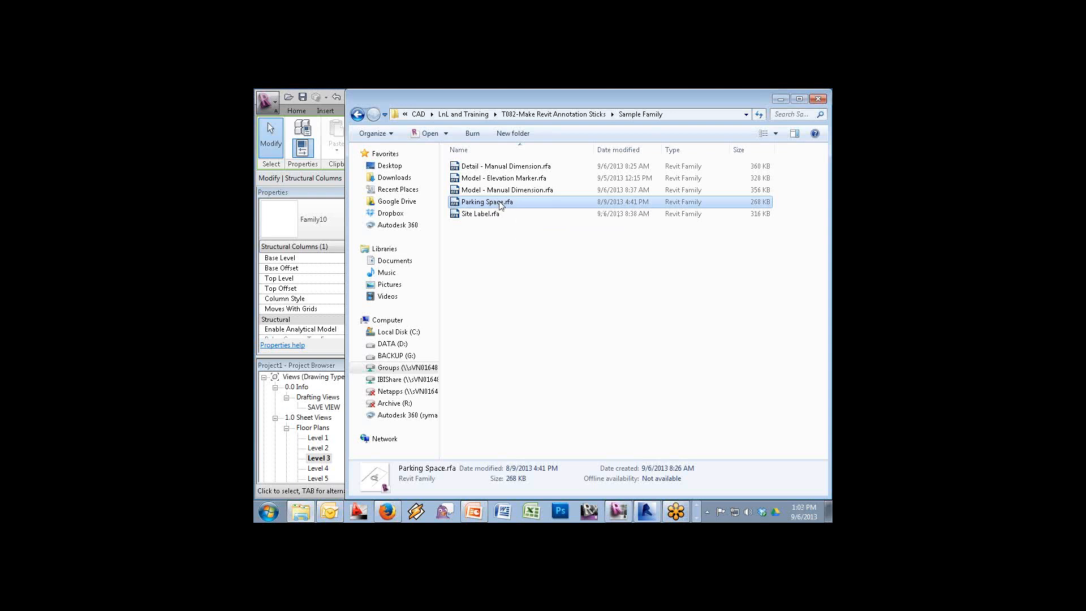
left_click(500, 203)
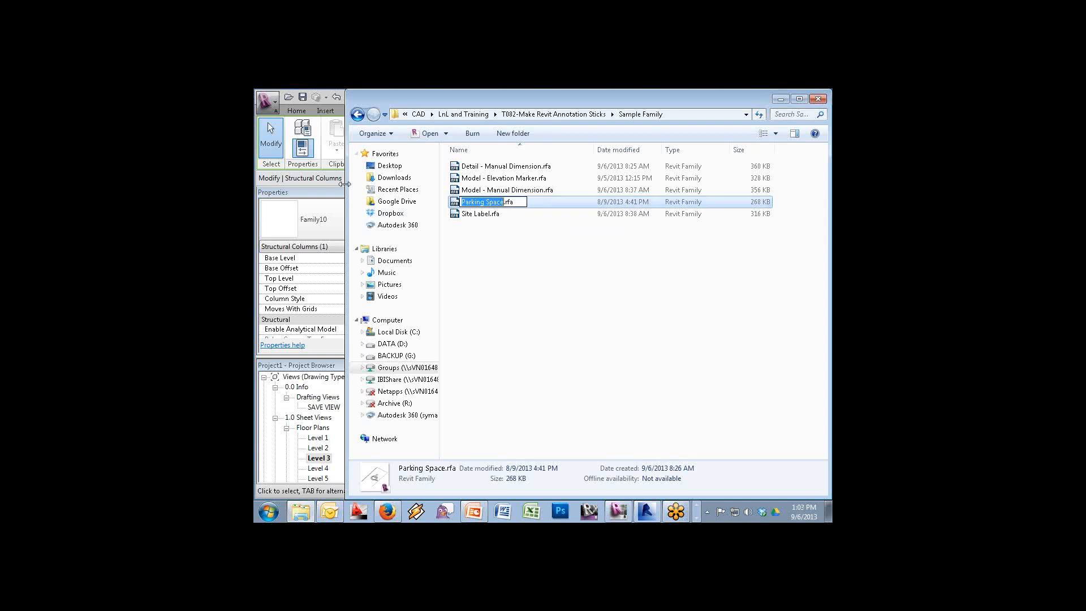
left_click(302, 192)
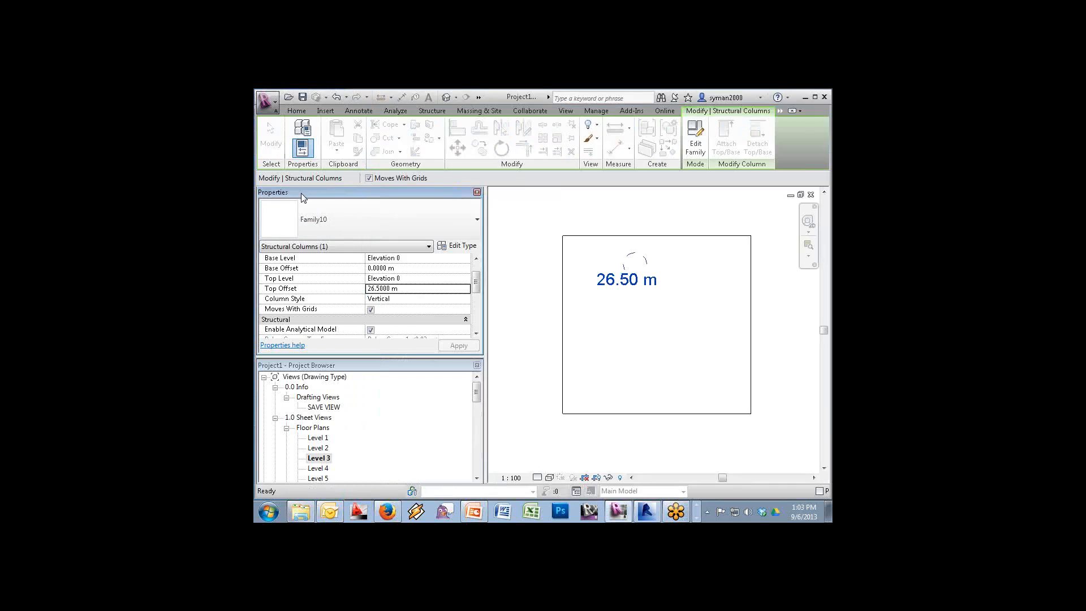
Close Revit, answering No to save prompts for the project, Family2, Family5 and Model - Manual Dimension.rfa
left_click(823, 97)
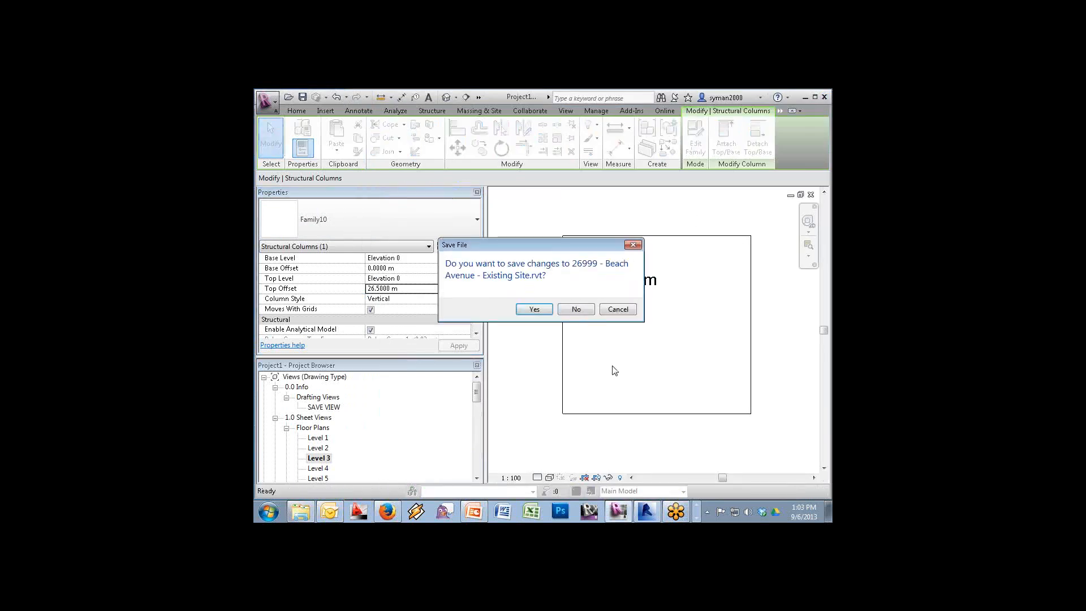
left_click(577, 309)
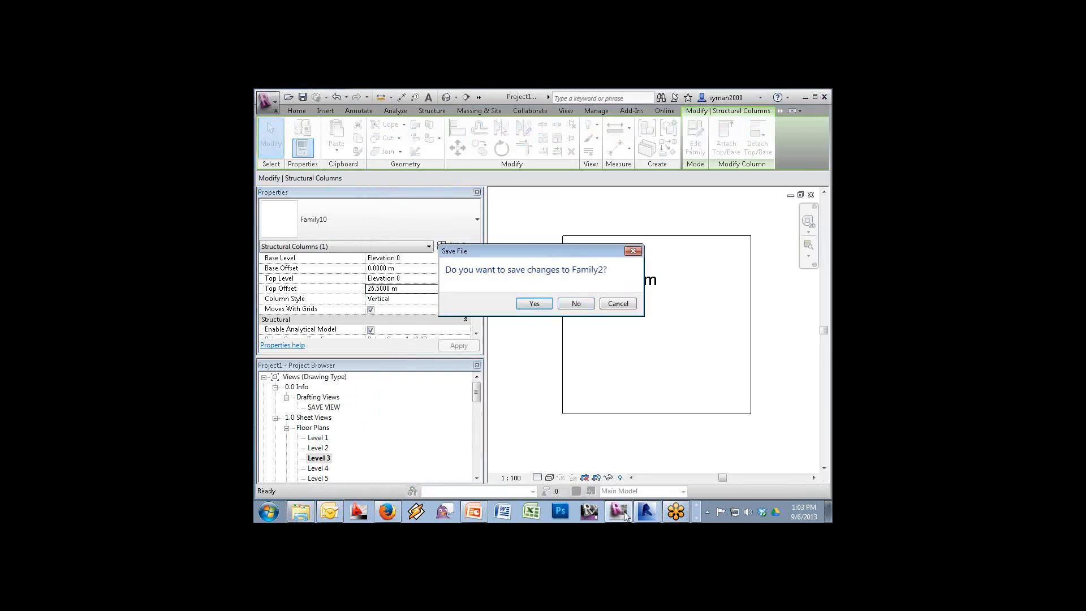
left_click(575, 303)
left_click(575, 303)
left_click(575, 304)
left_click(576, 303)
left_click(575, 303)
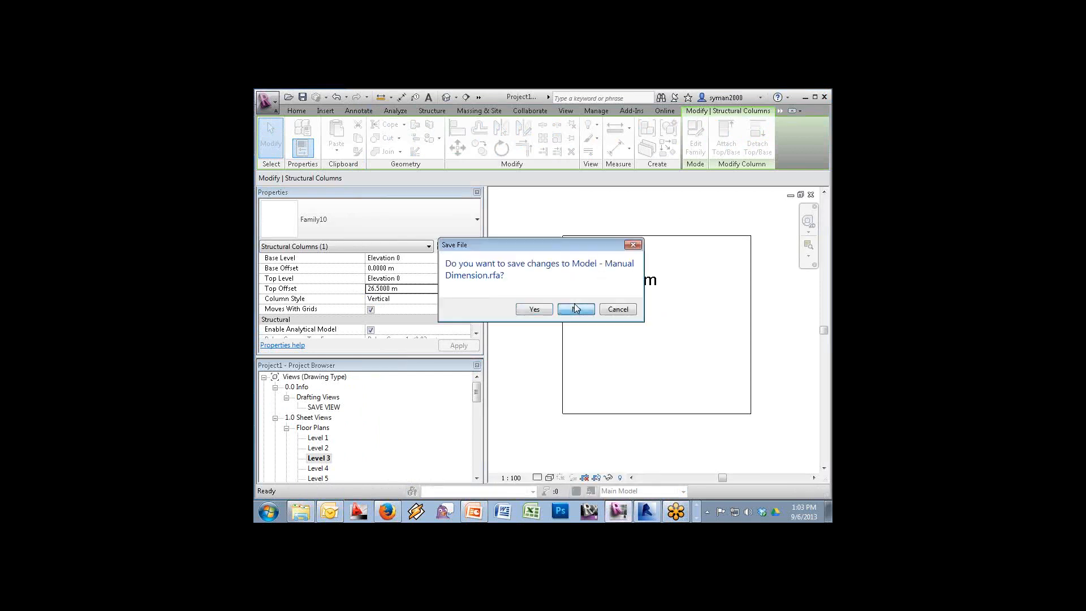
left_click(575, 303)
left_click(575, 304)
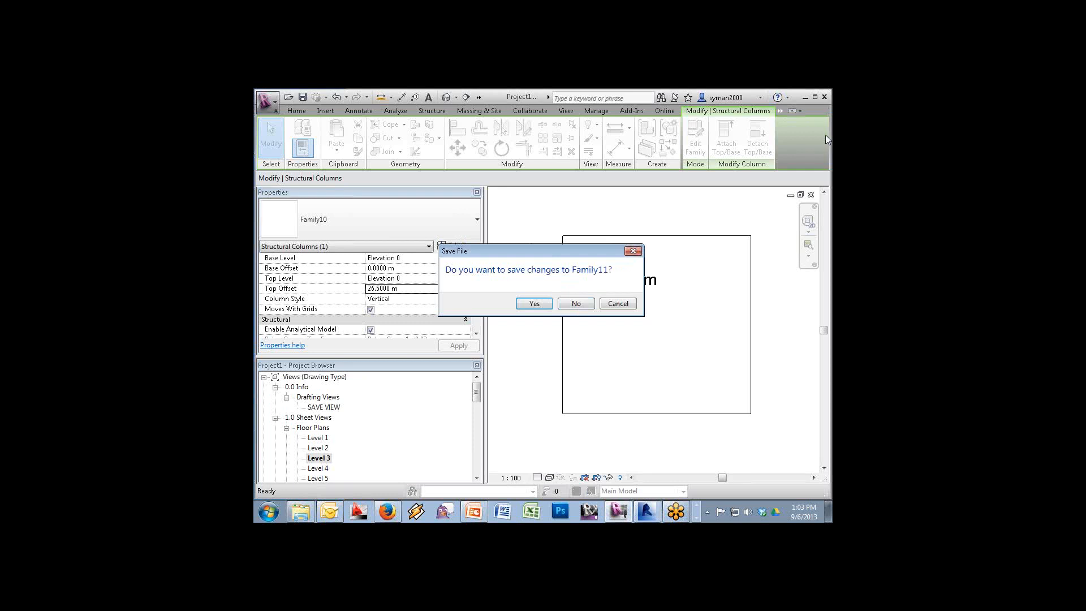